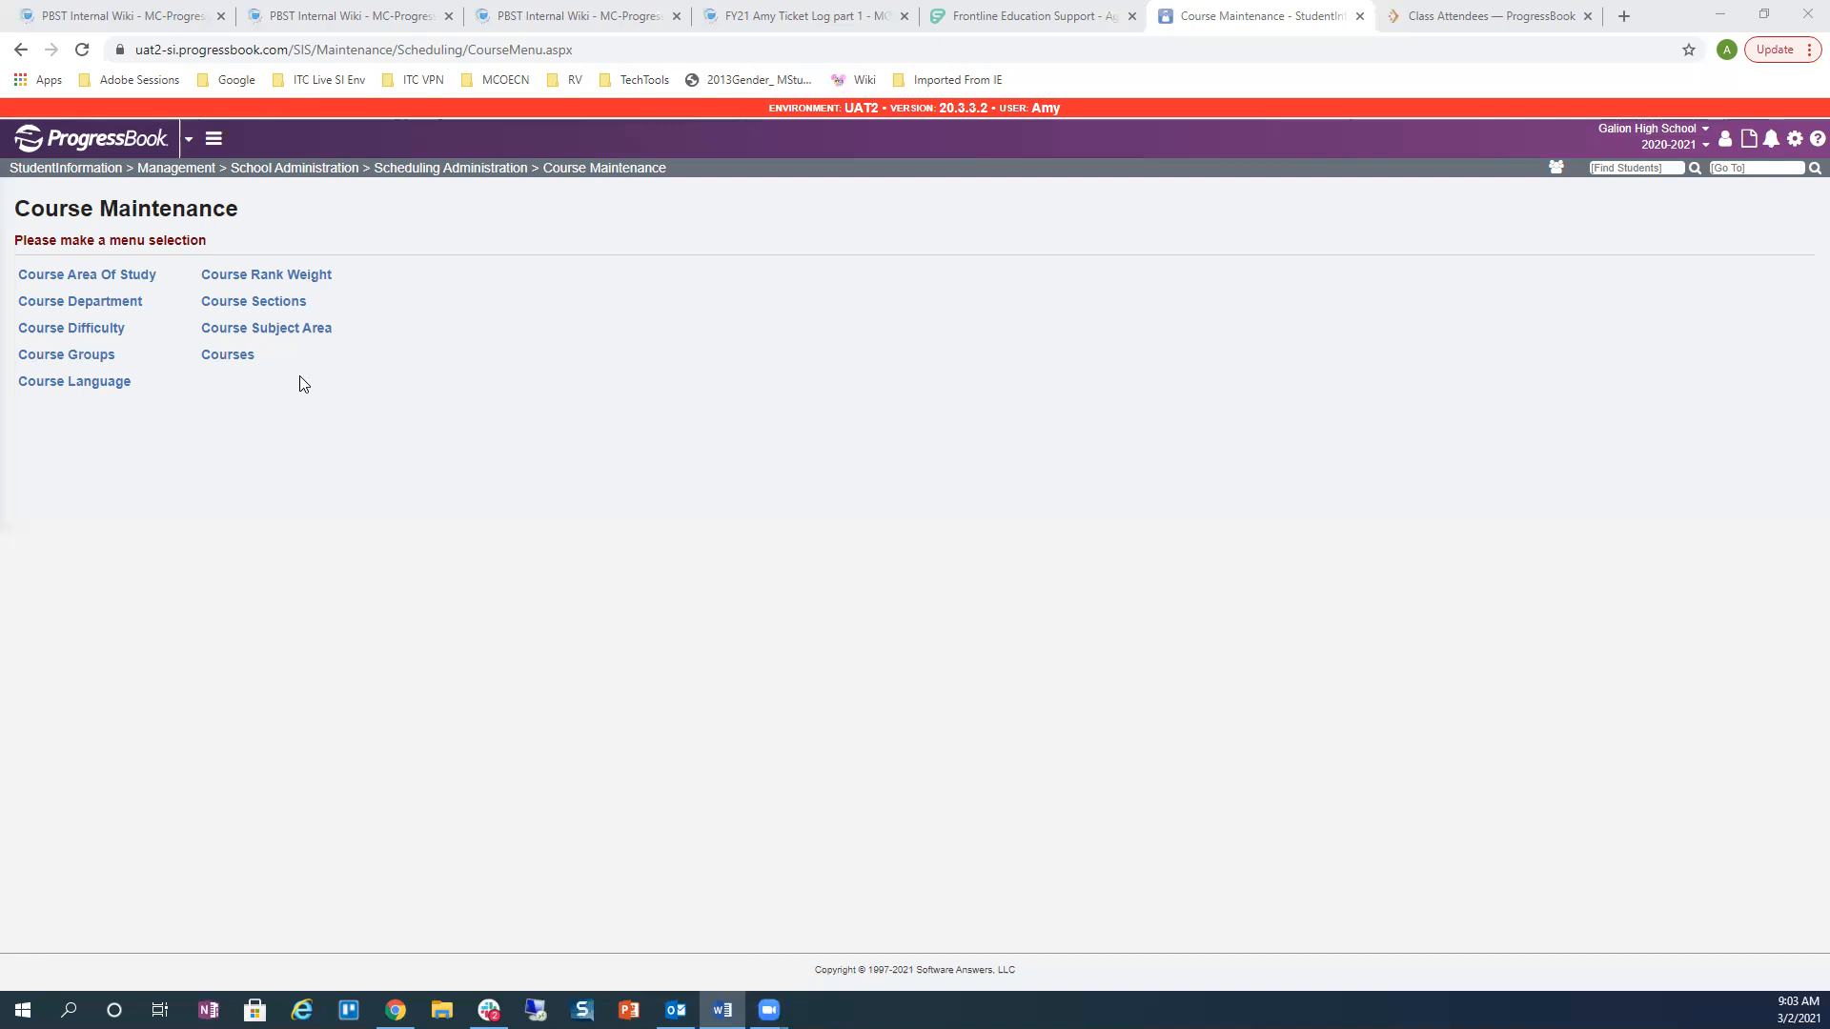
Step: Look over the Course Area Of Study codes list, then return to Course Maintenance
click(135, 276)
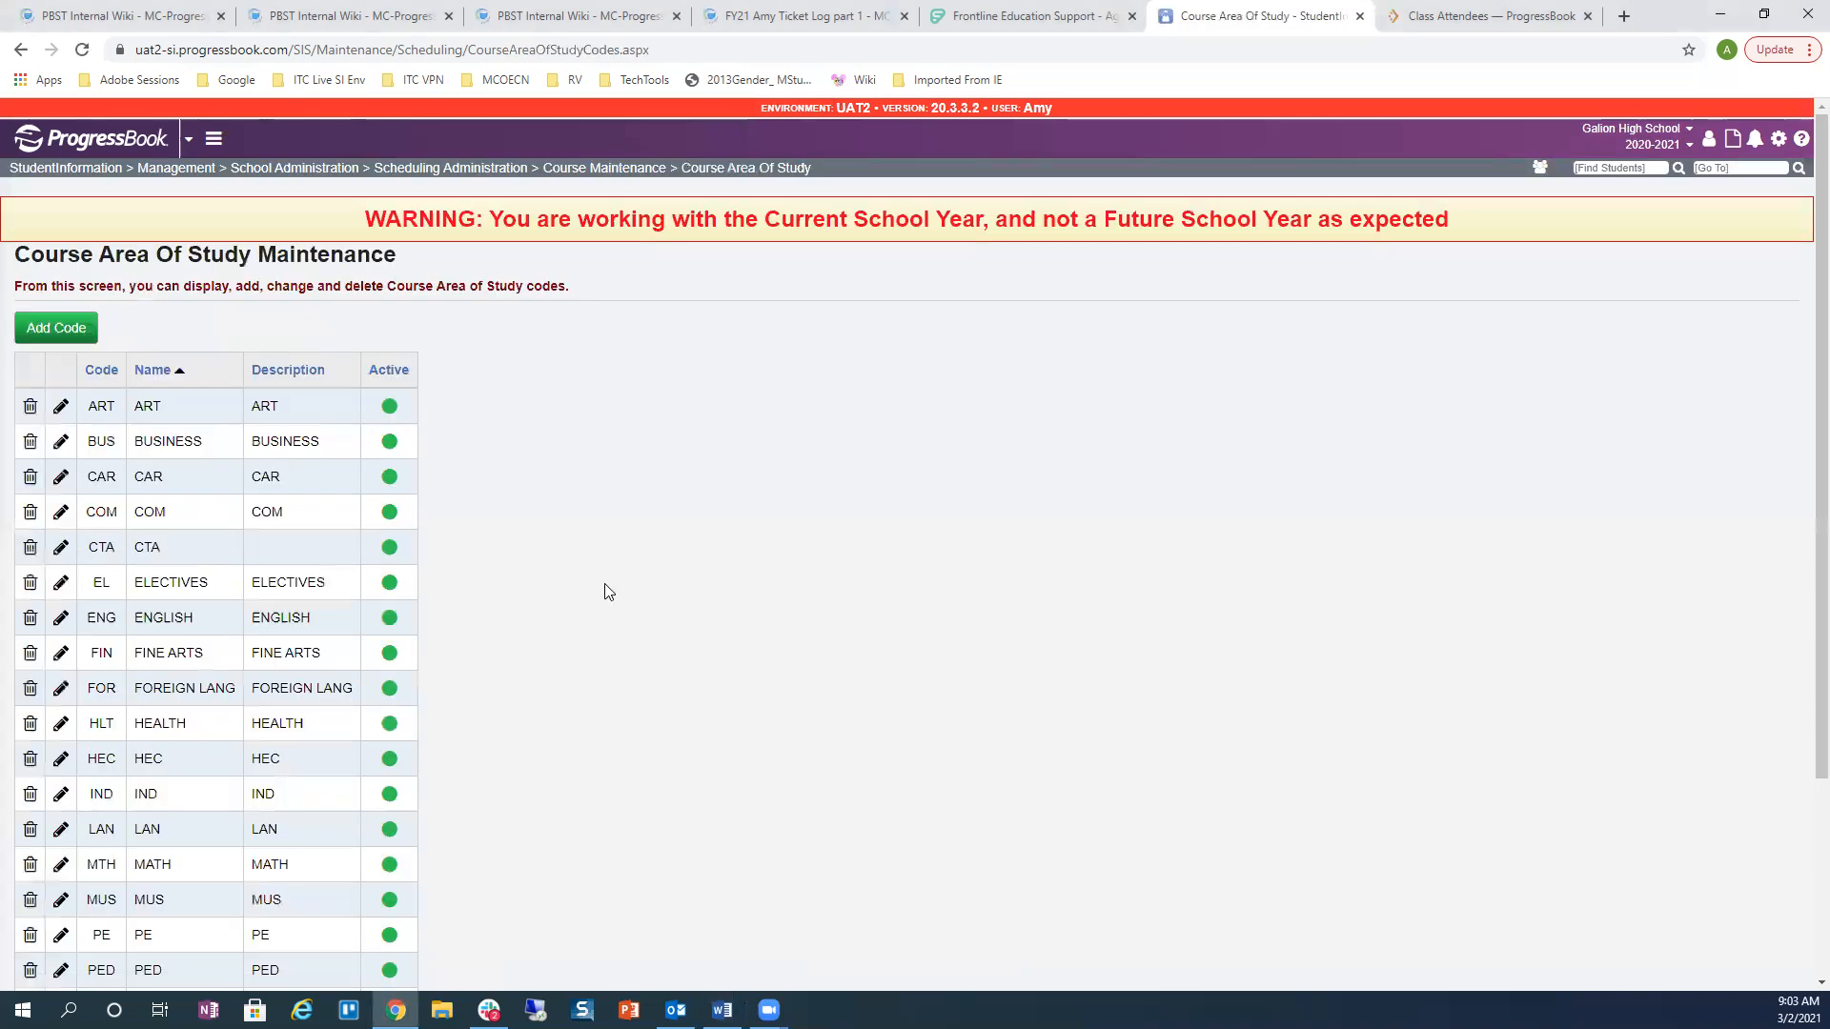
scroll(607, 591, down, 2)
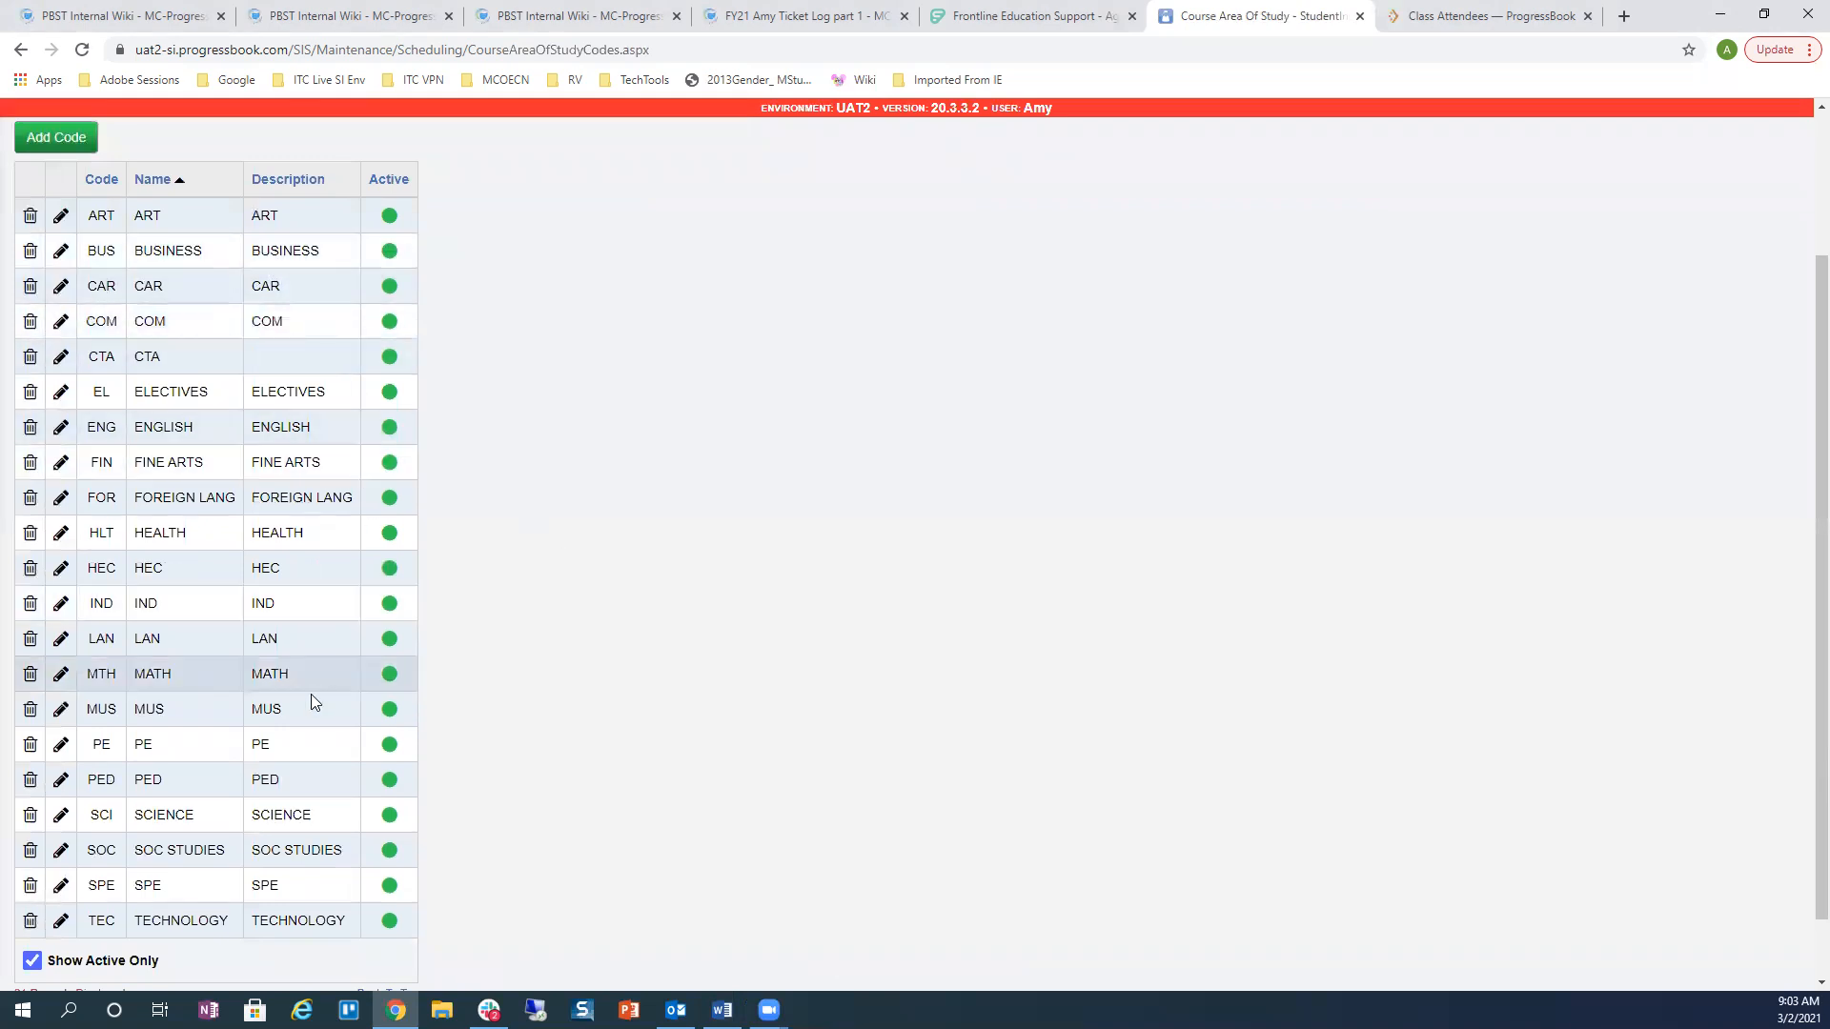
scroll(515, 804, up, 2)
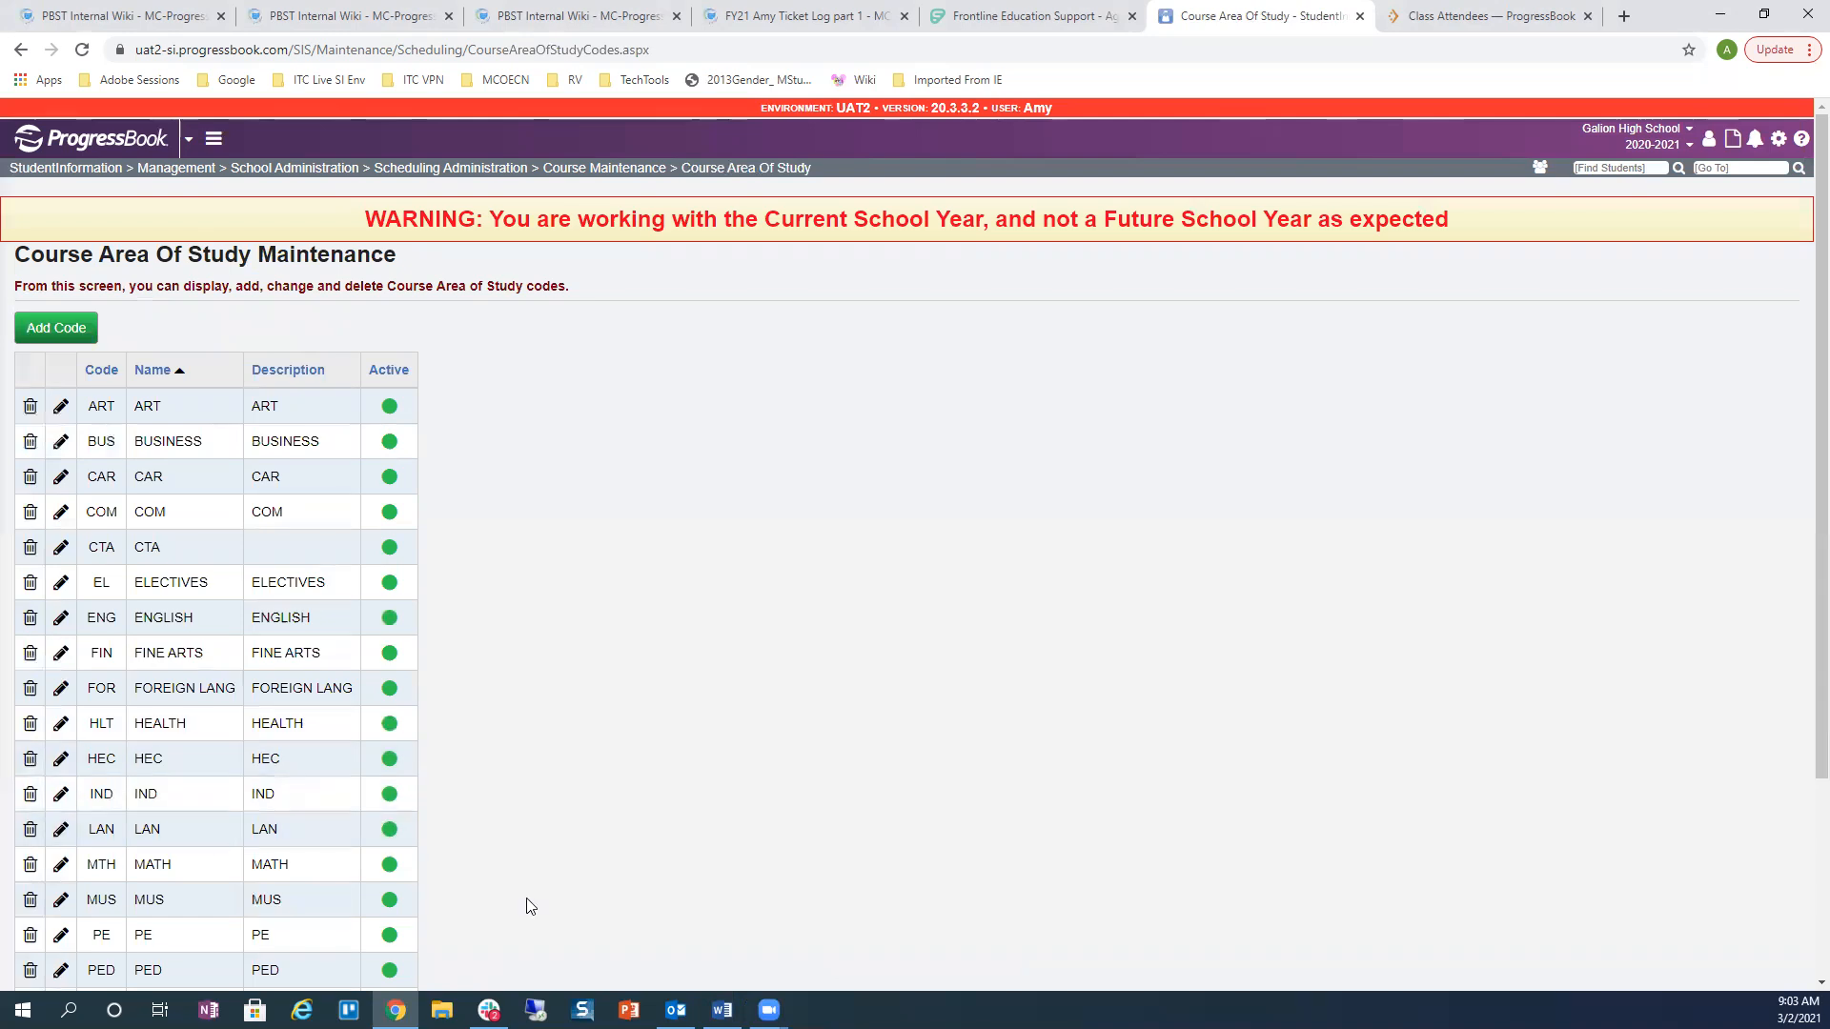
click(578, 173)
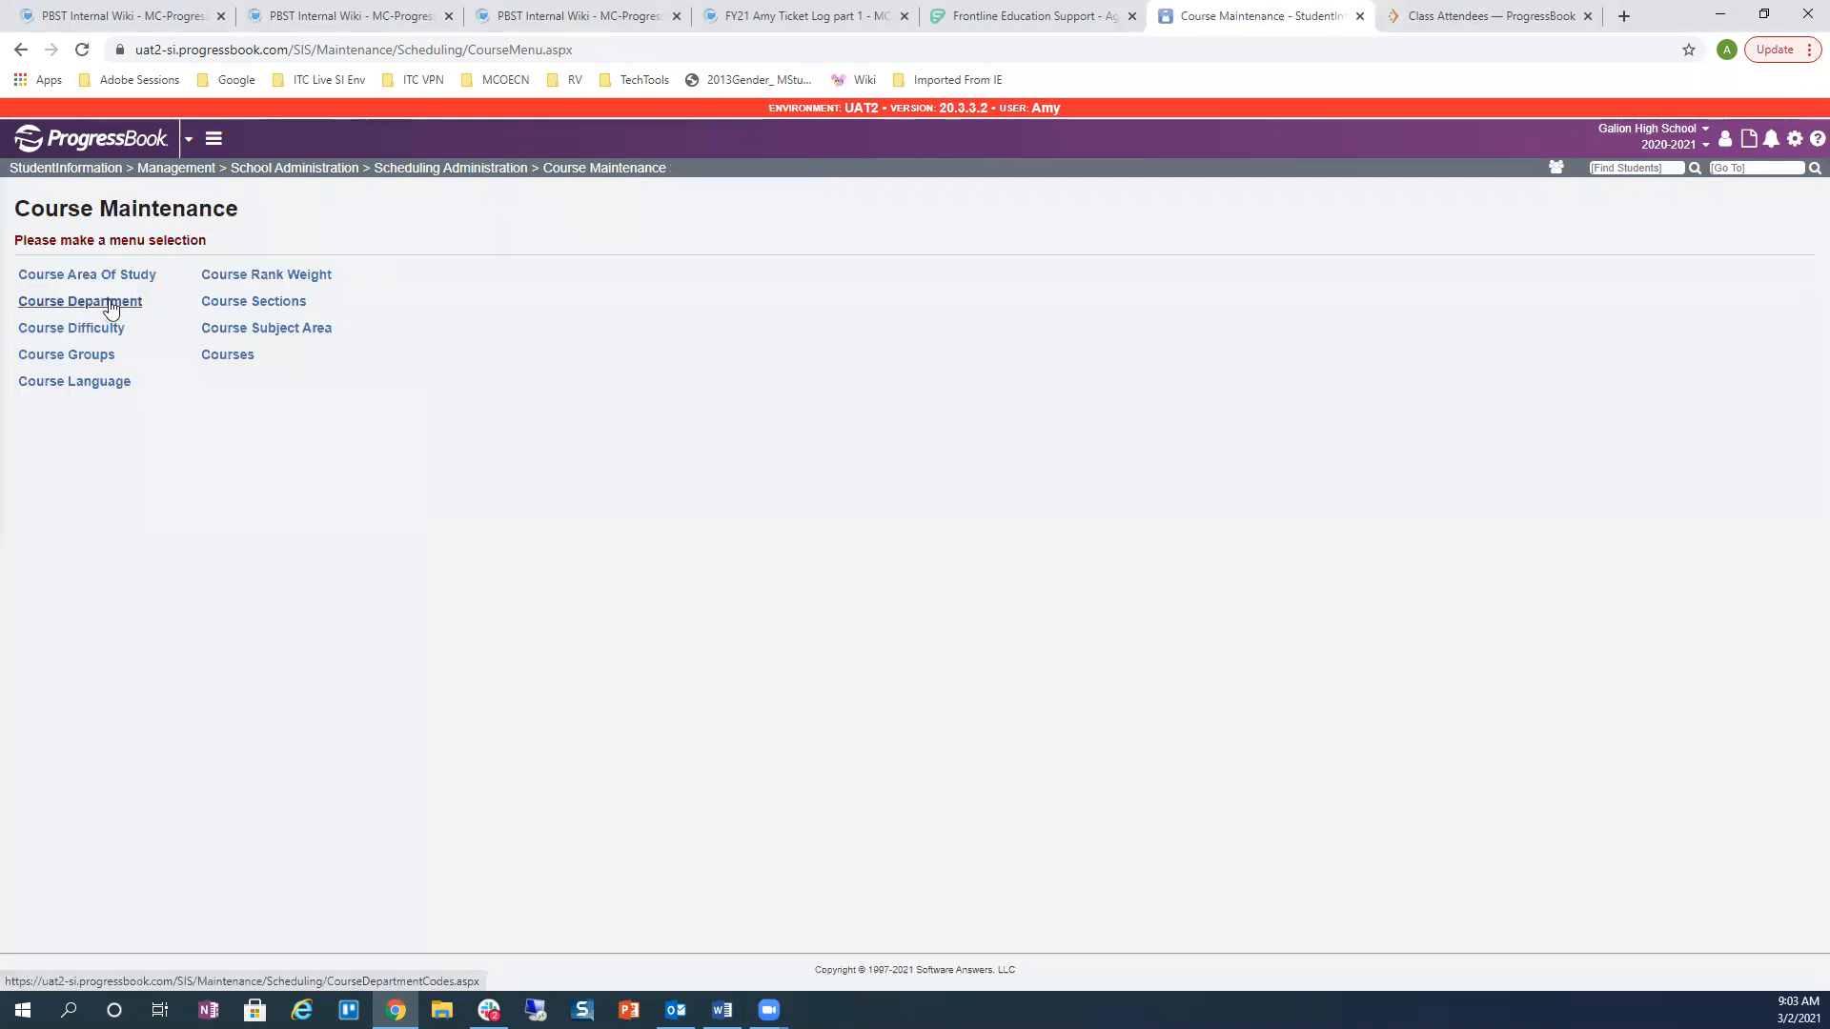
Step: Review the Course Department codes, then the empty Course Subject Area codes list
click(138, 303)
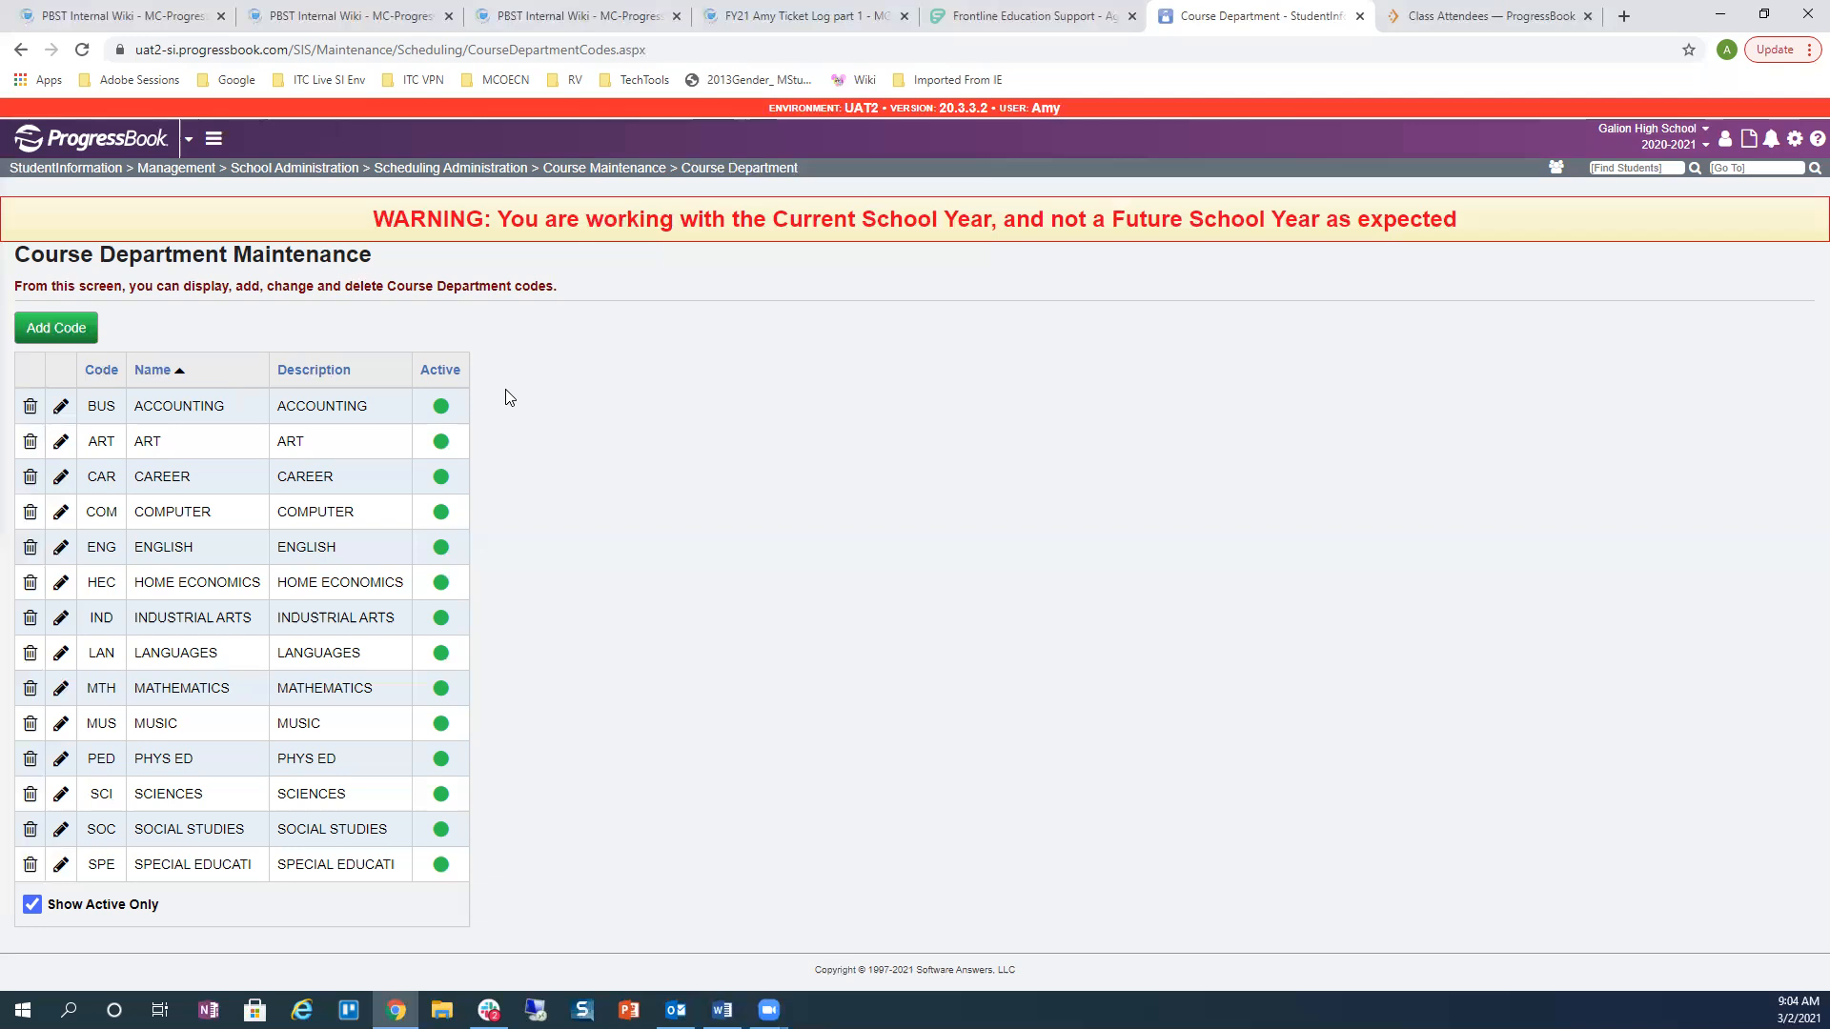
click(589, 170)
click(278, 333)
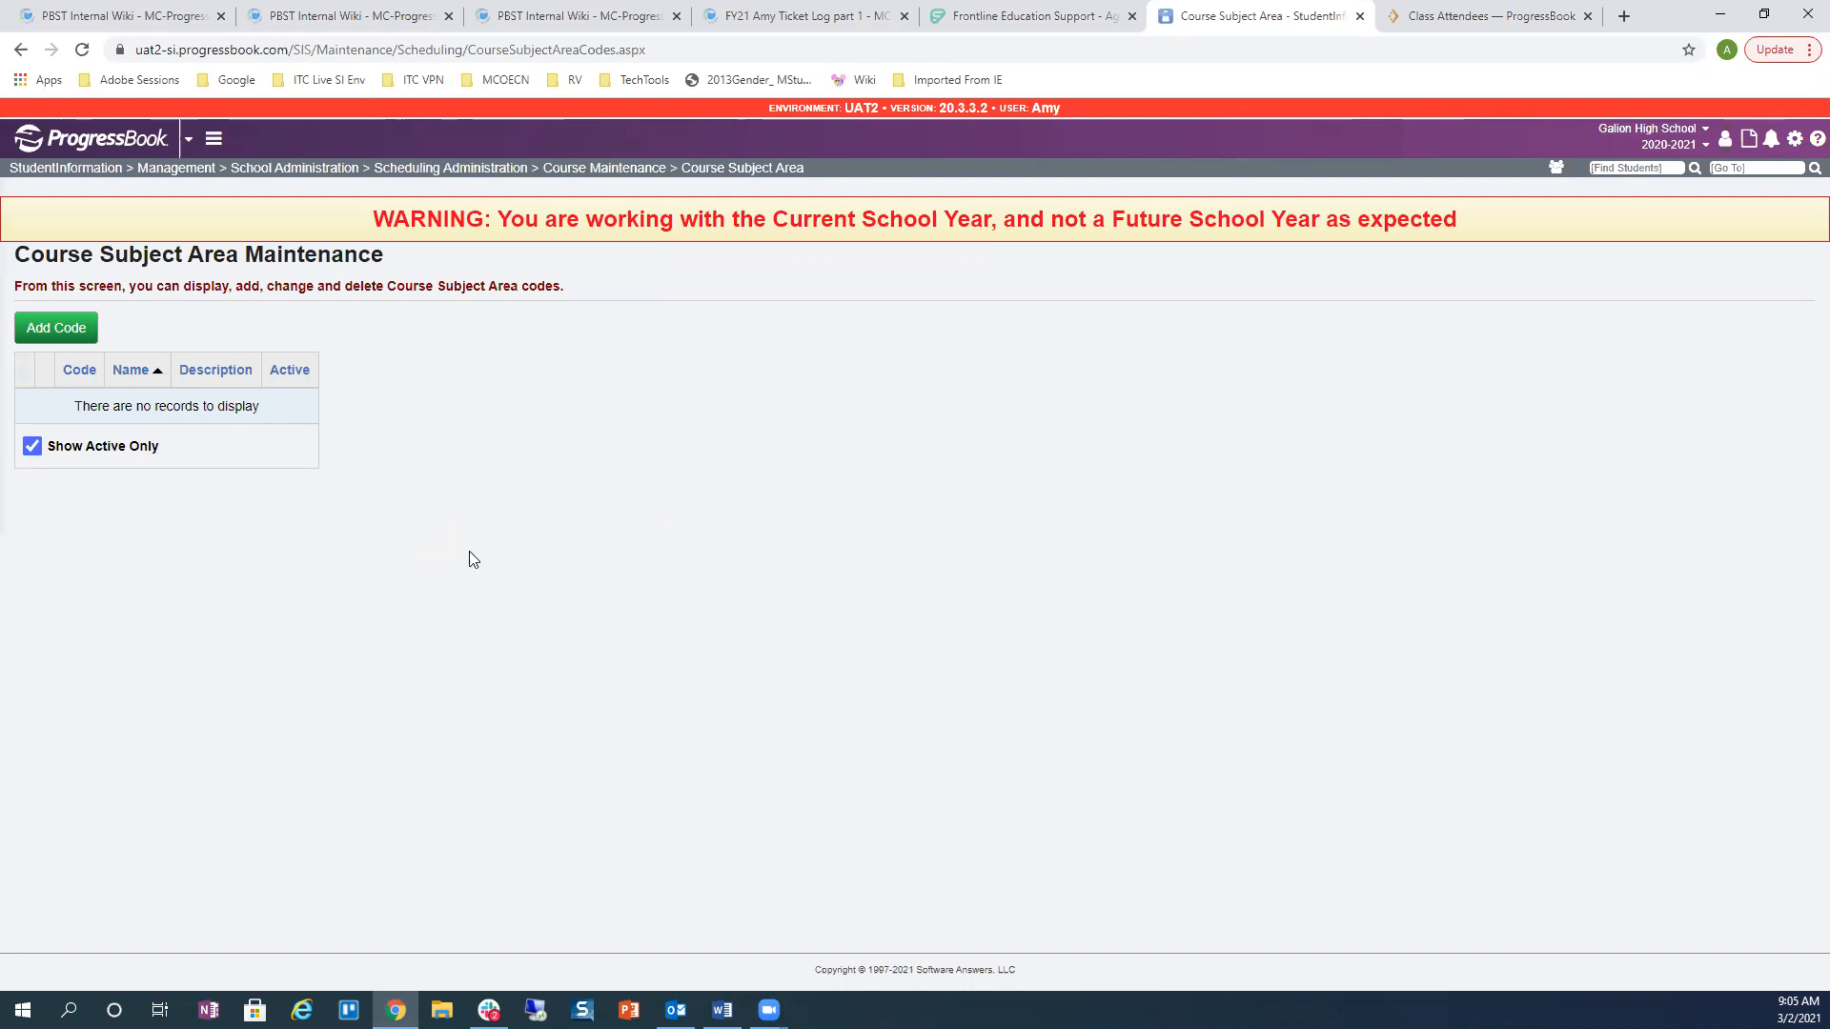
click(575, 170)
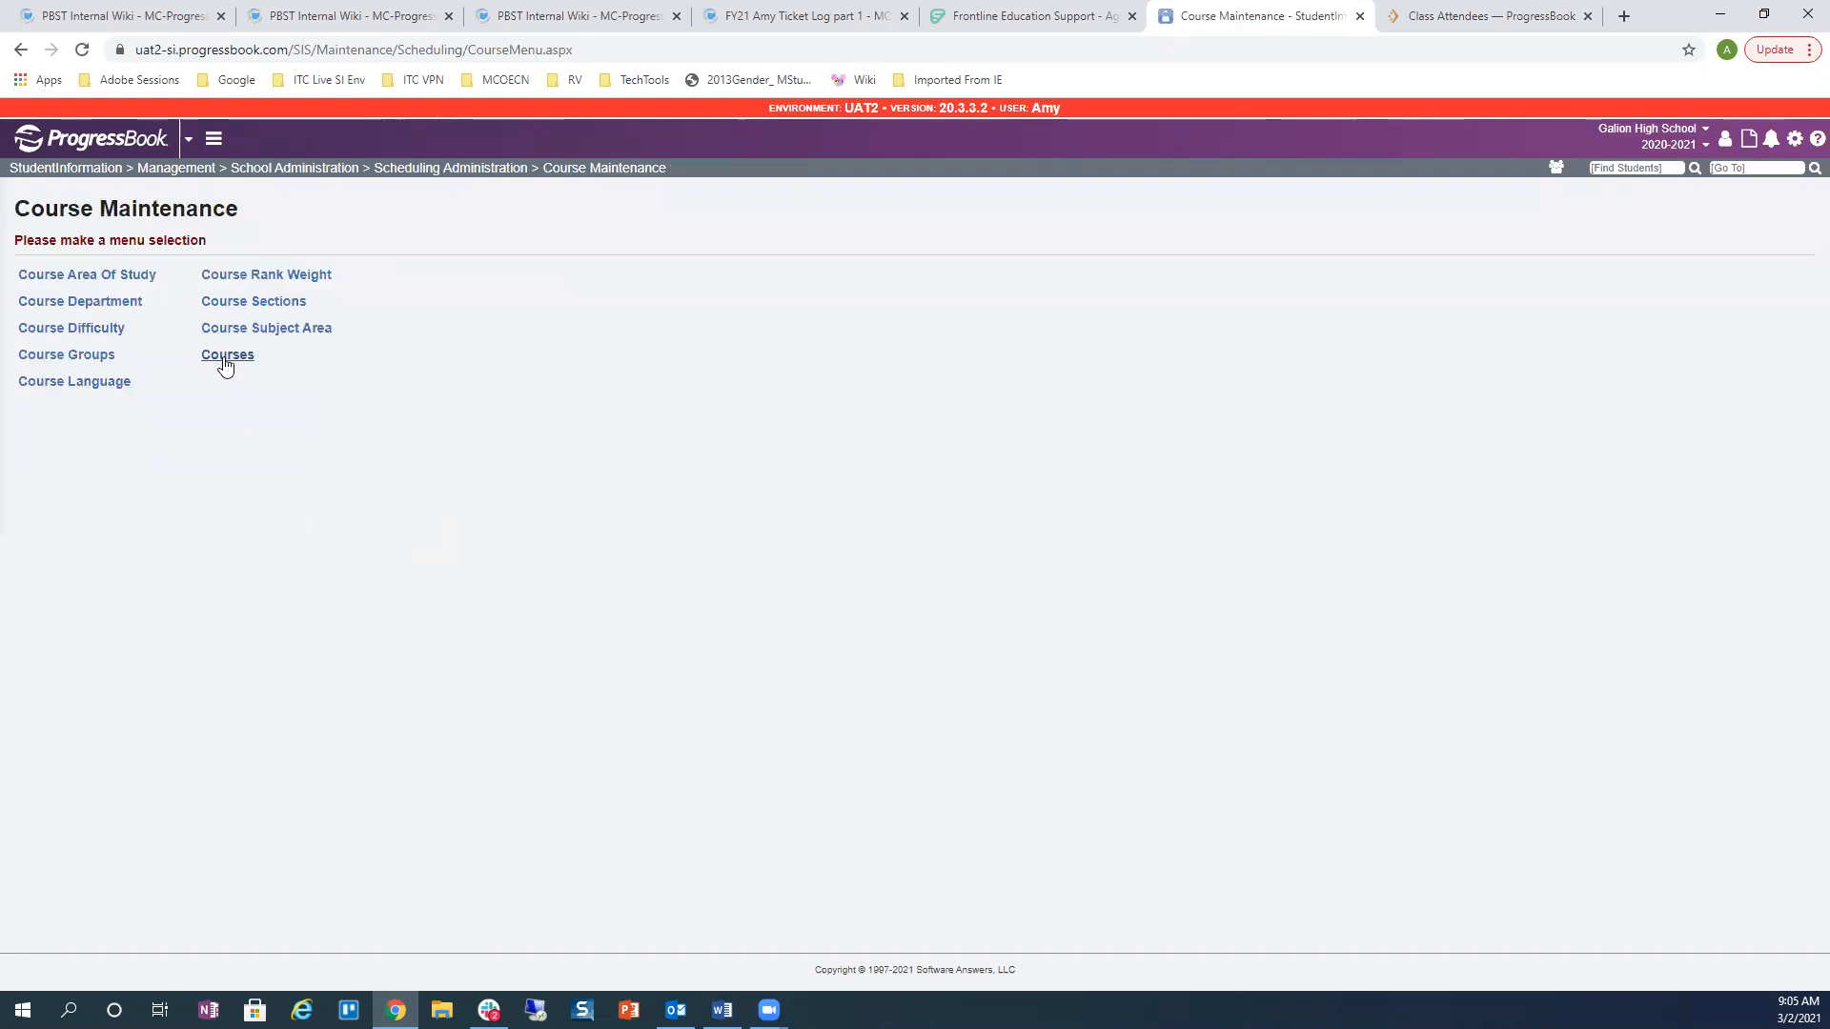
Step: List all courses and open 0H0030 CP ENGLISH 9 for editing
click(225, 359)
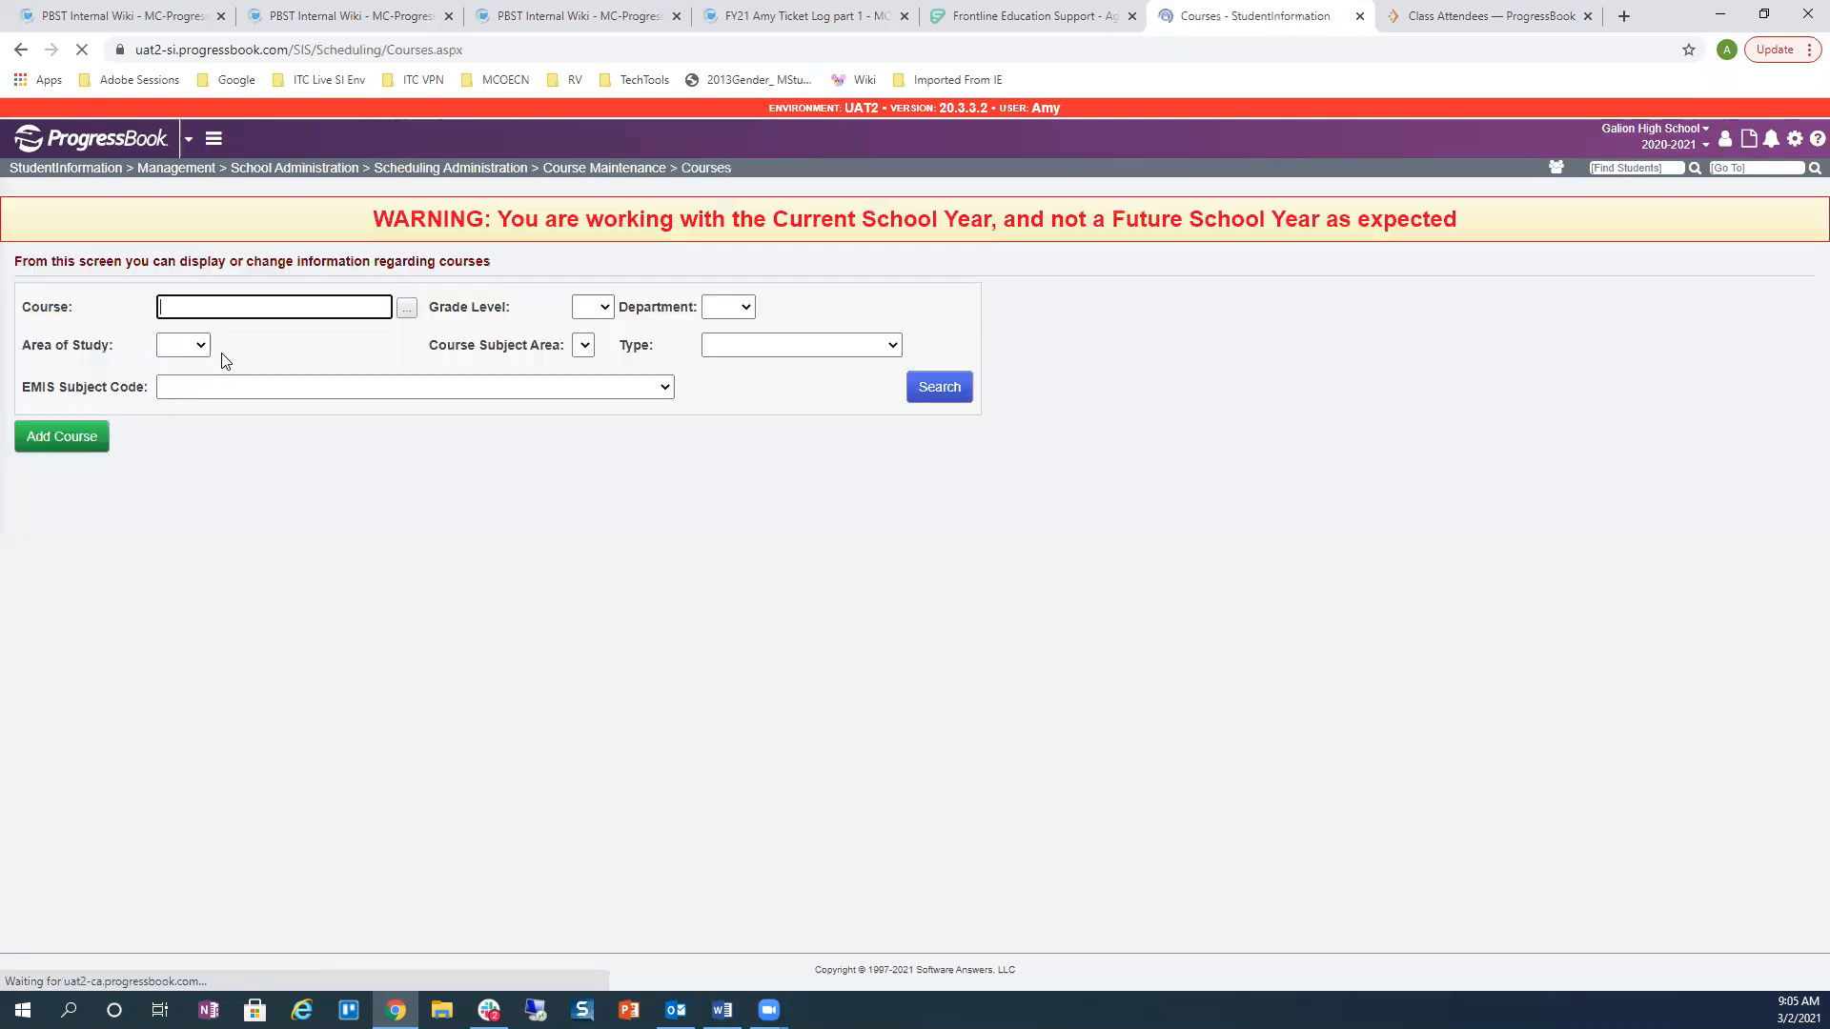
click(939, 390)
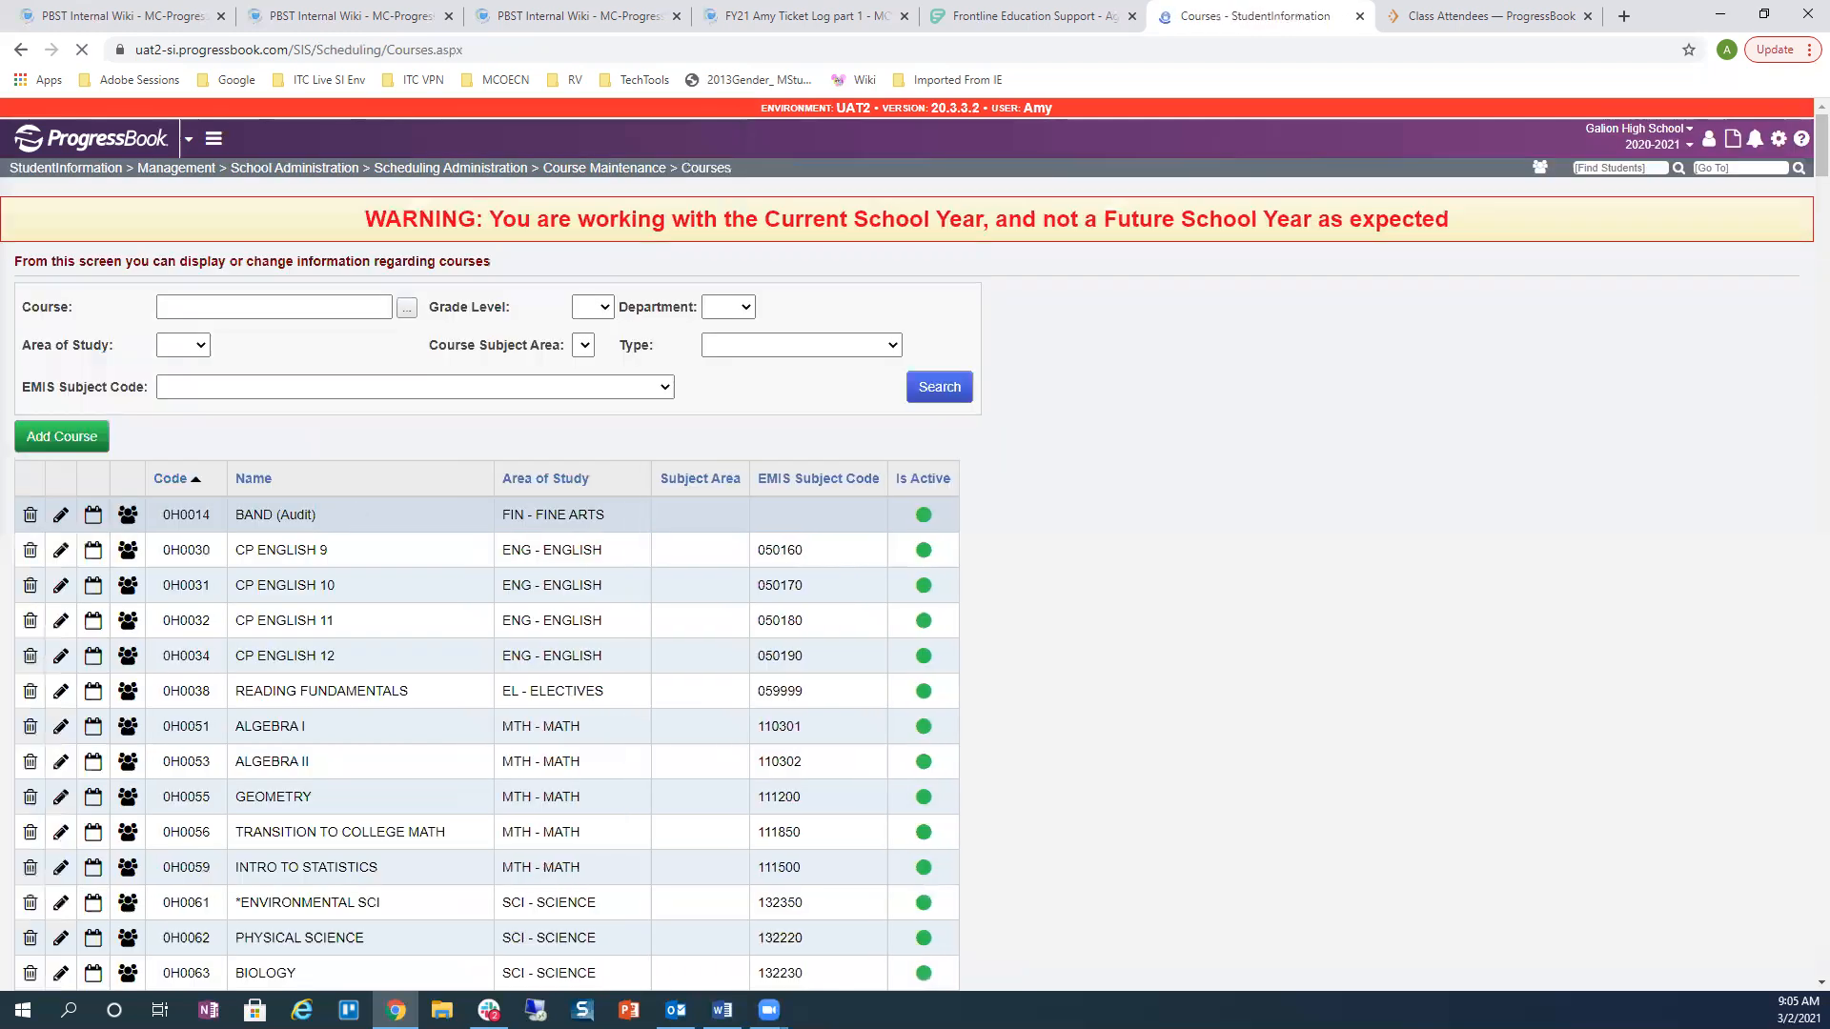
click(60, 550)
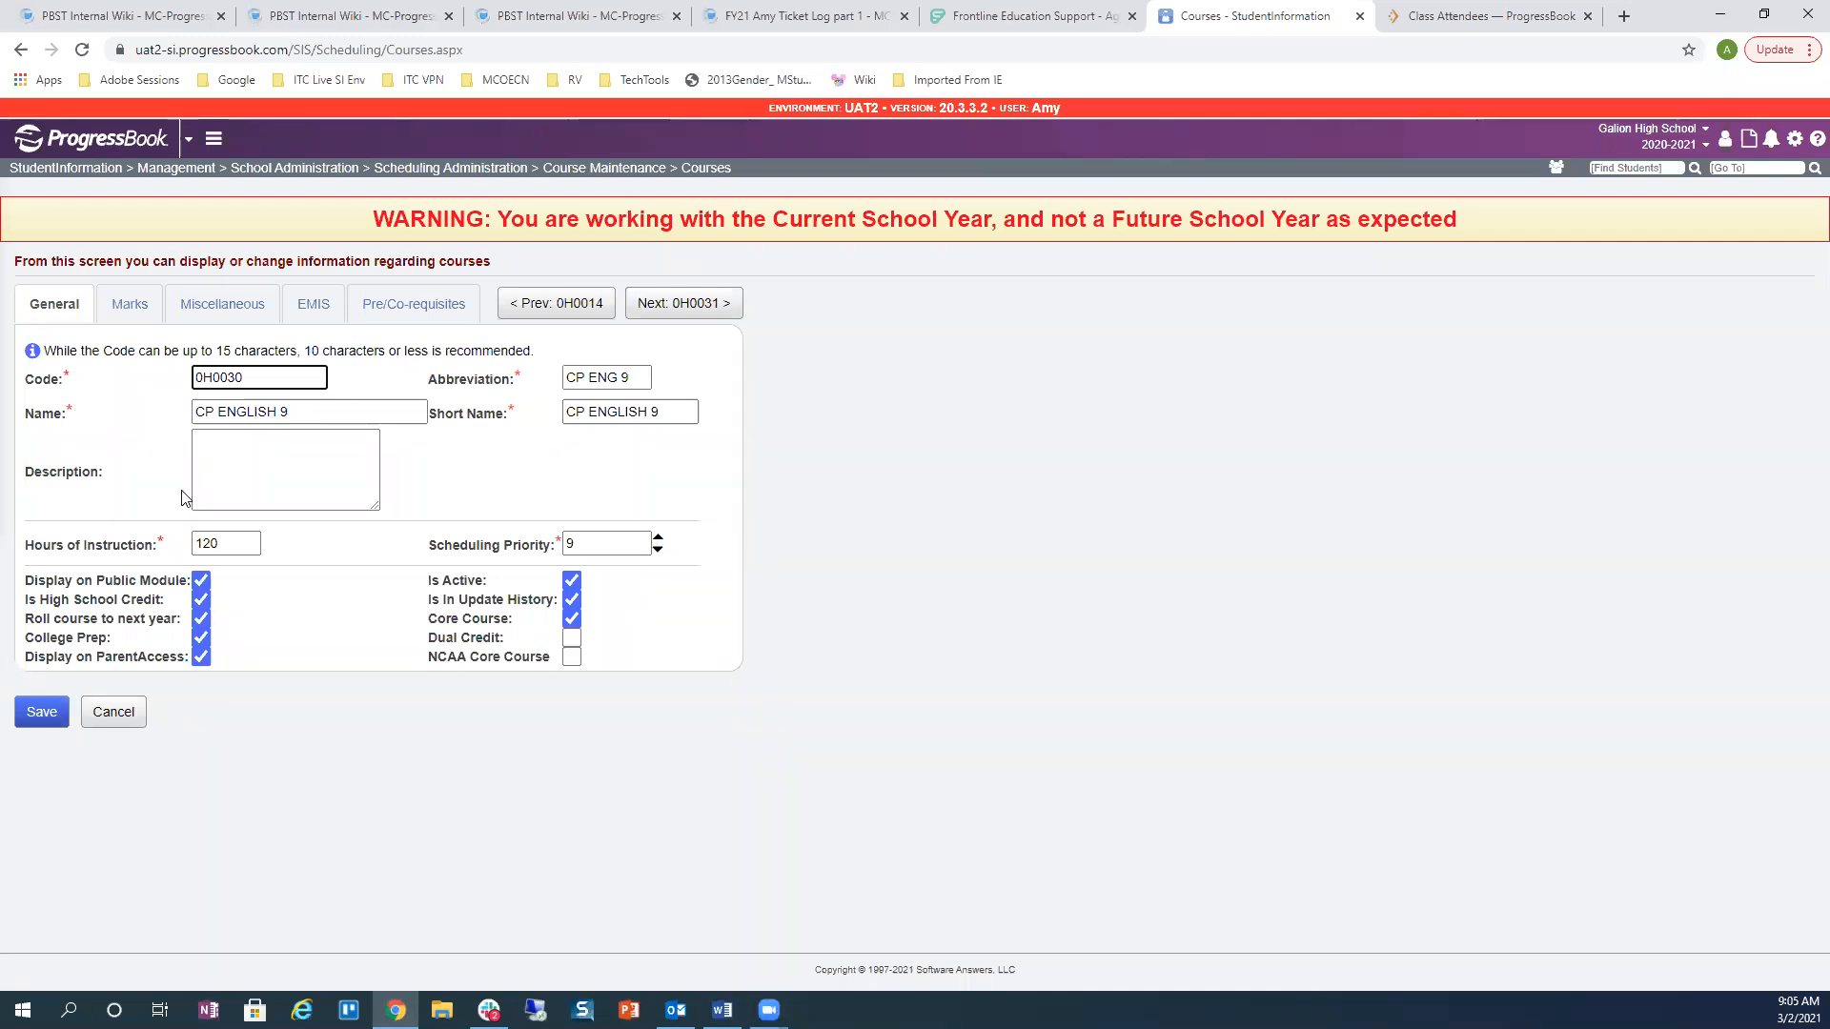
Step: Show CP ENGLISH 9's Miscellaneous settings: Department and Area Of Study ENG - ENGLISH, Subject Area blank
click(229, 309)
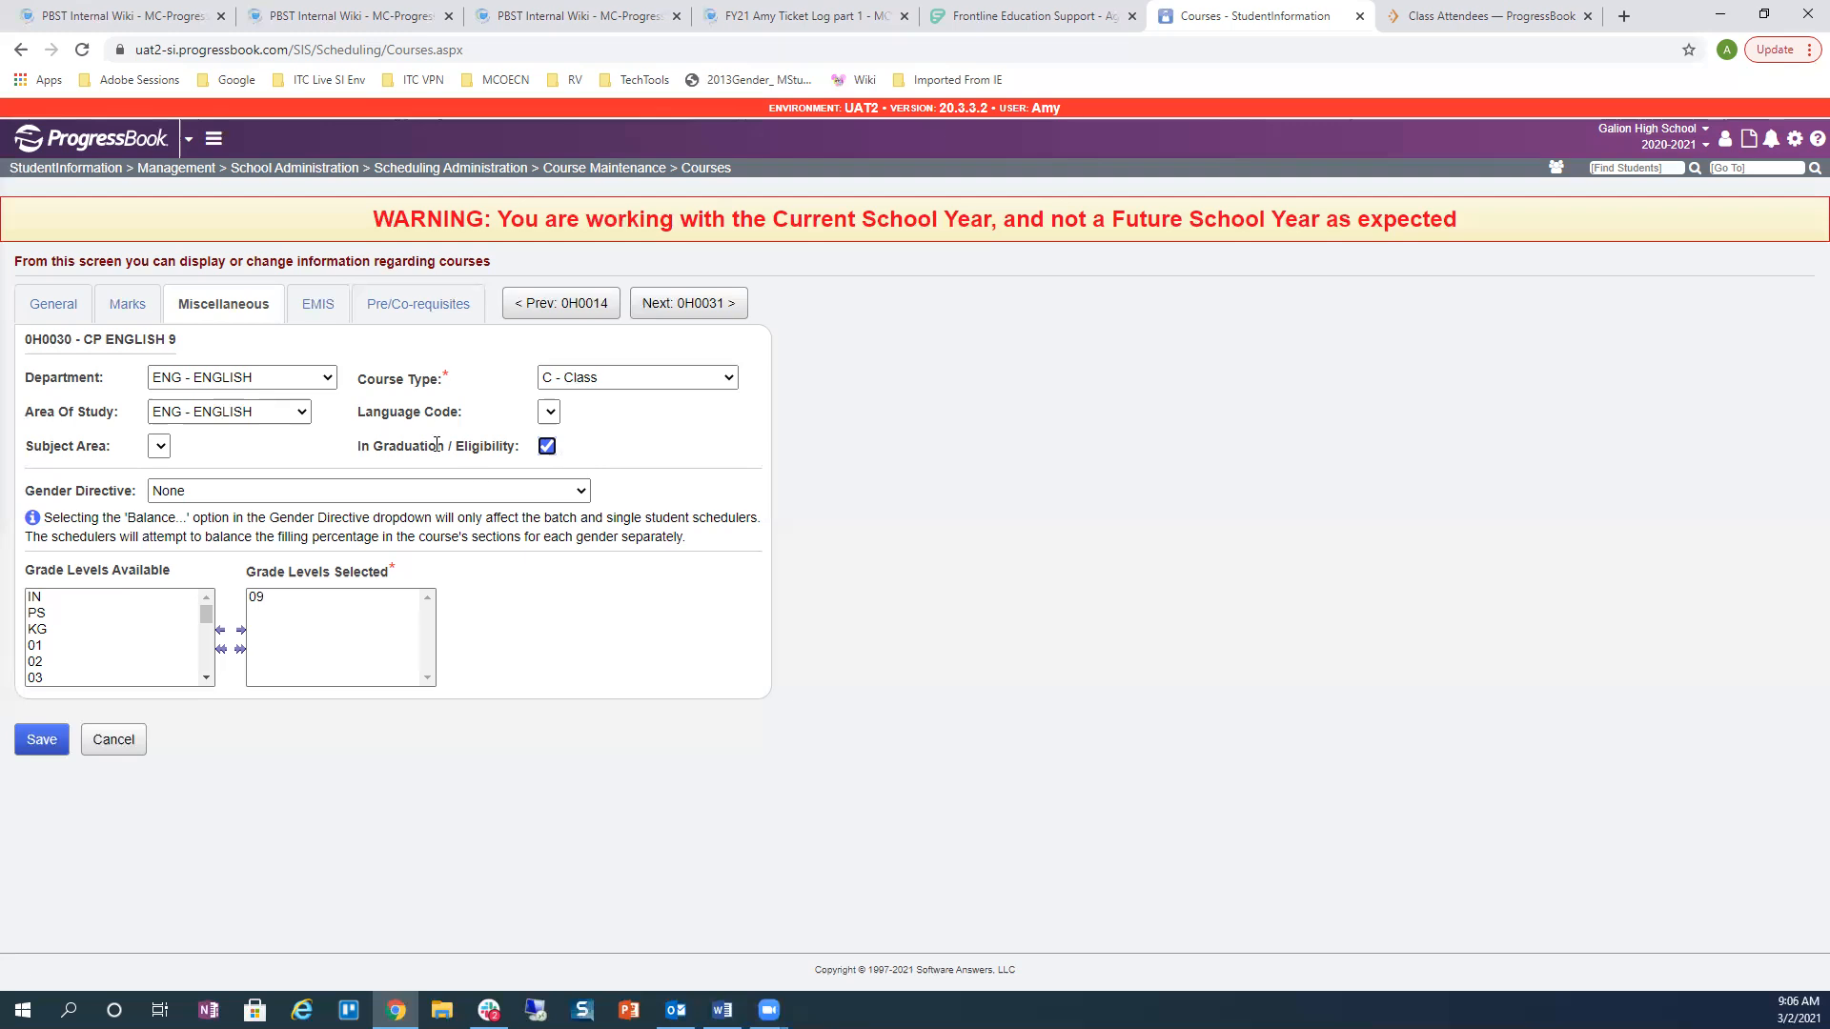
Step: Review CP ENGLISH 9's EMIS settings, highlighting CORE Subject Area ENG - English Language Arts Units
click(322, 310)
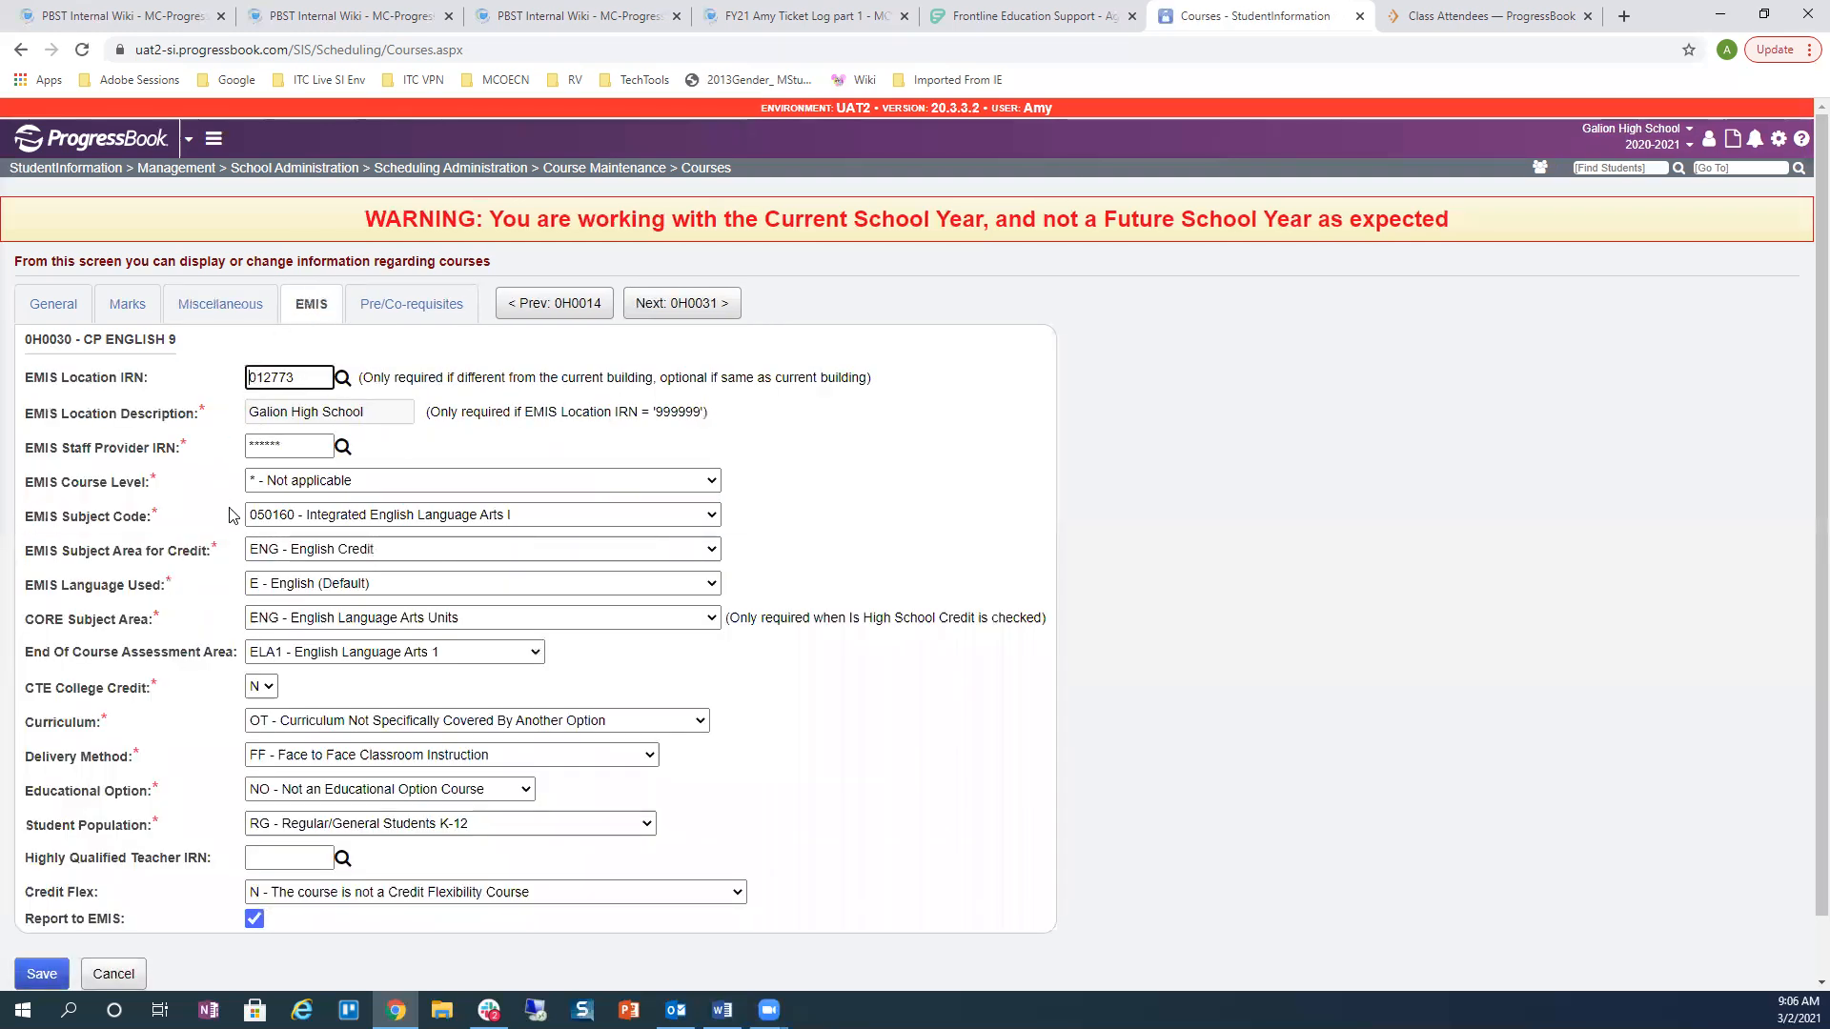
scroll(232, 514, down, 1)
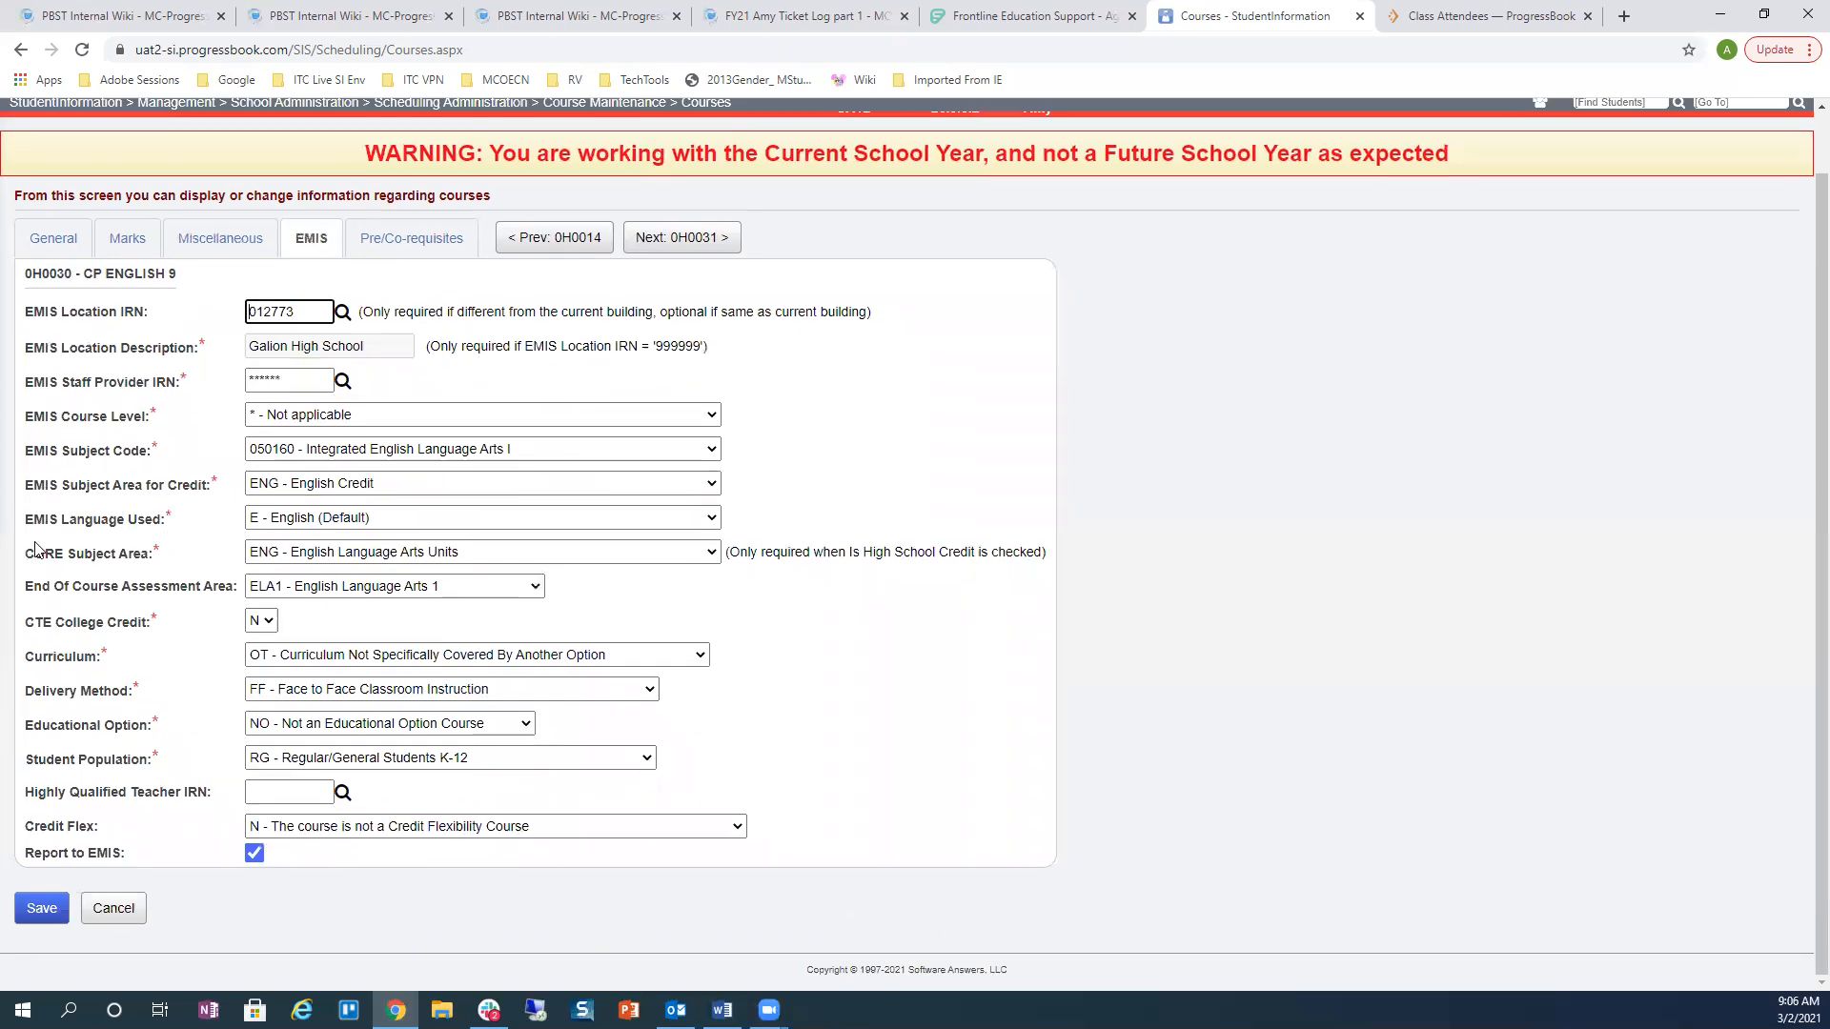
drag(24, 553, 316, 564)
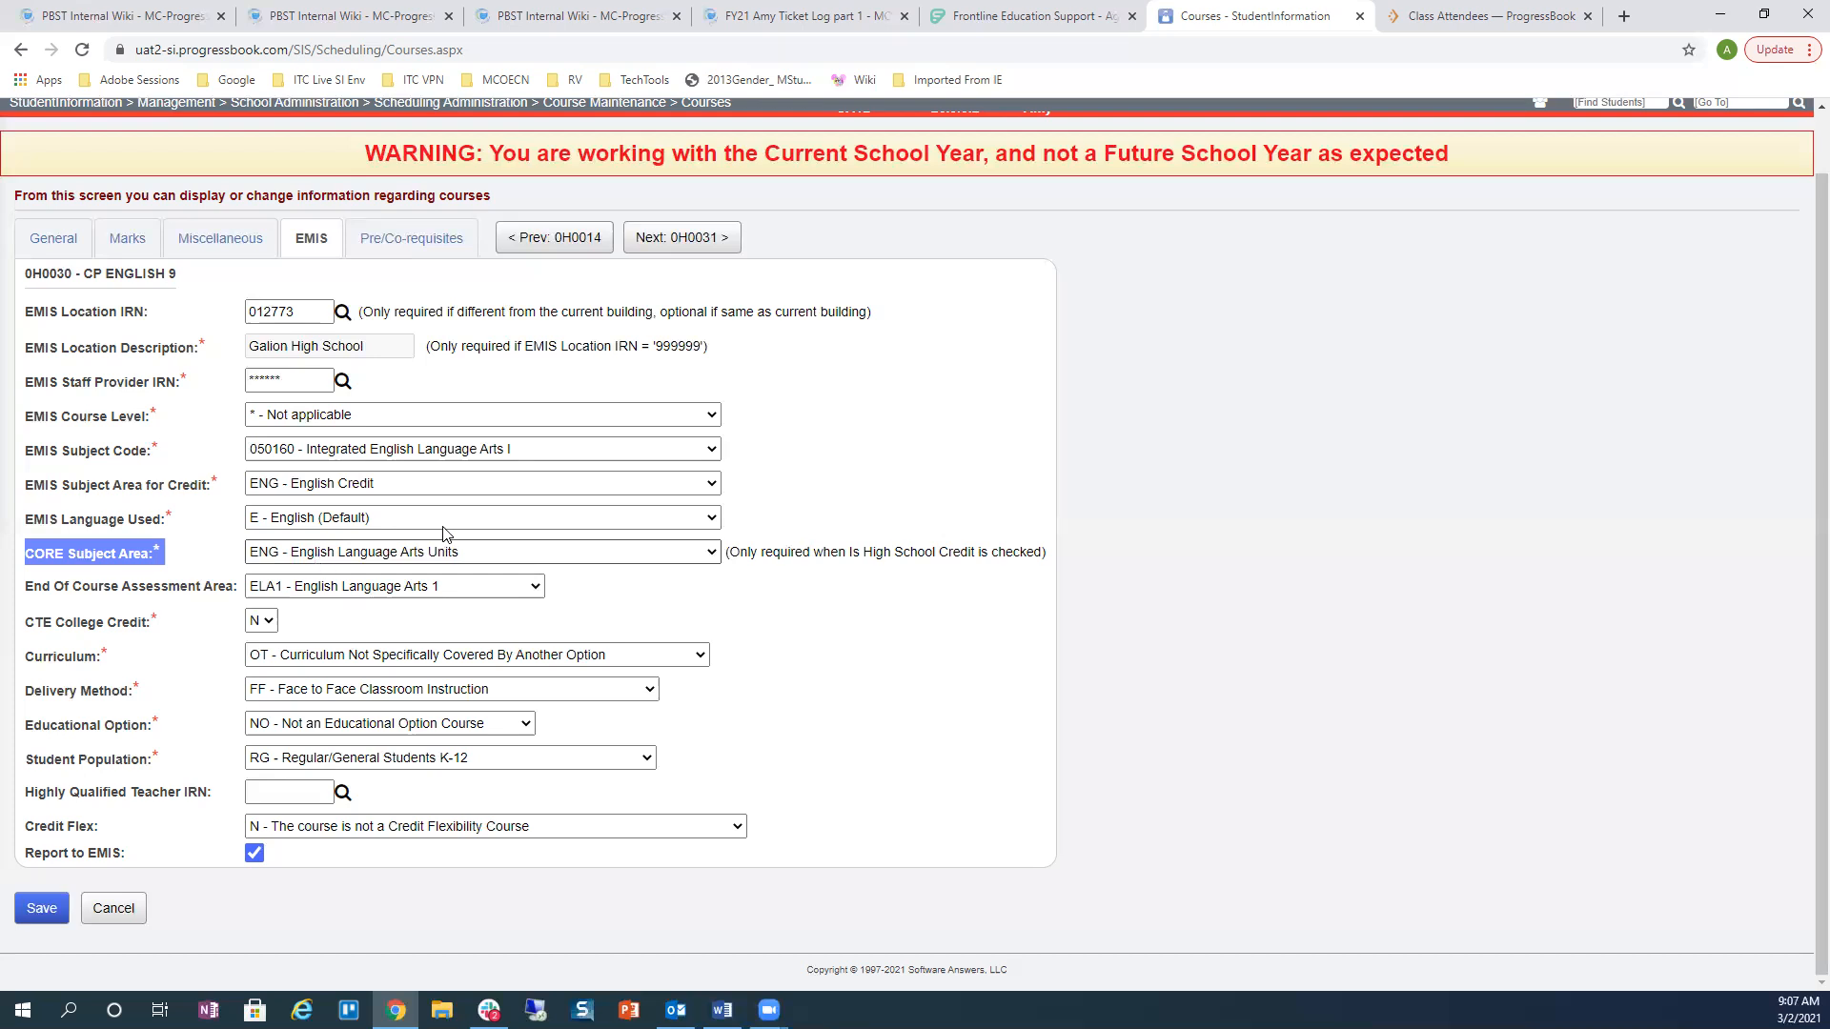
scroll(1087, 464, up, 1)
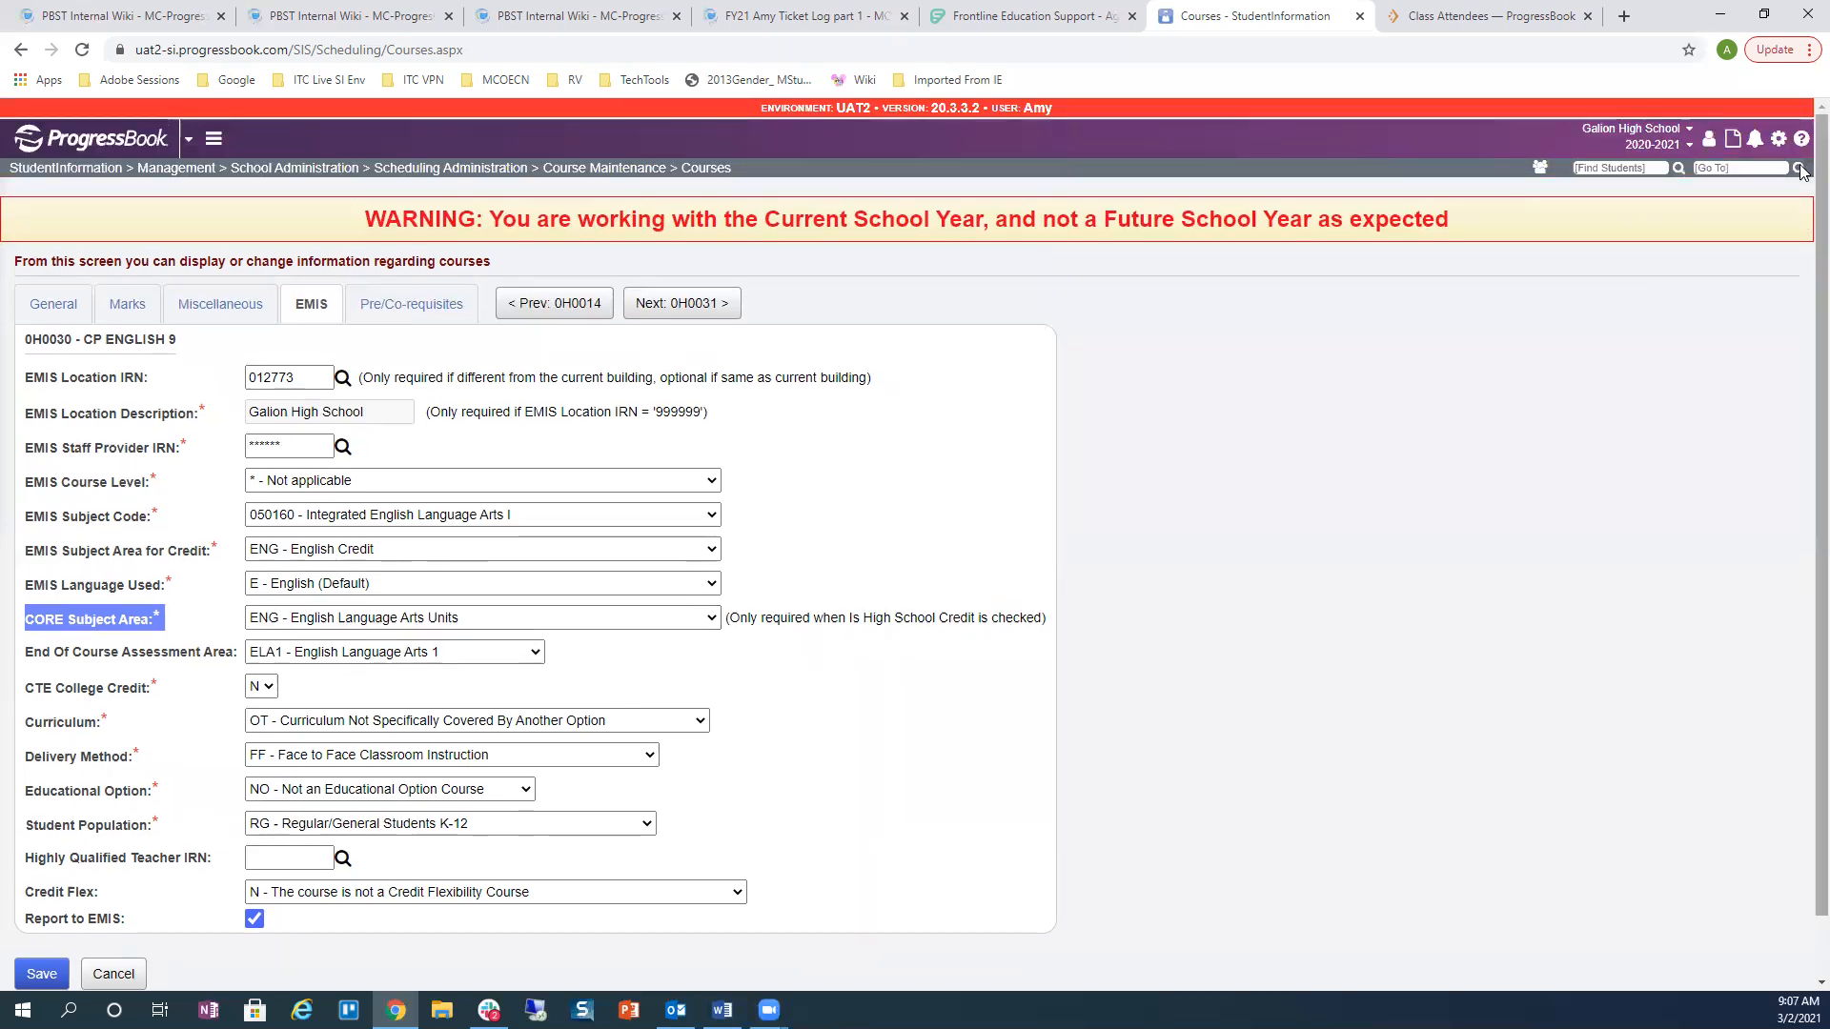
click(1733, 166)
Step: Run the CRSE Course Curriculum report as an Adobe PDF, including Area Of Study, Subject Area and CORE Subject Area
text(crse)
key(Return)
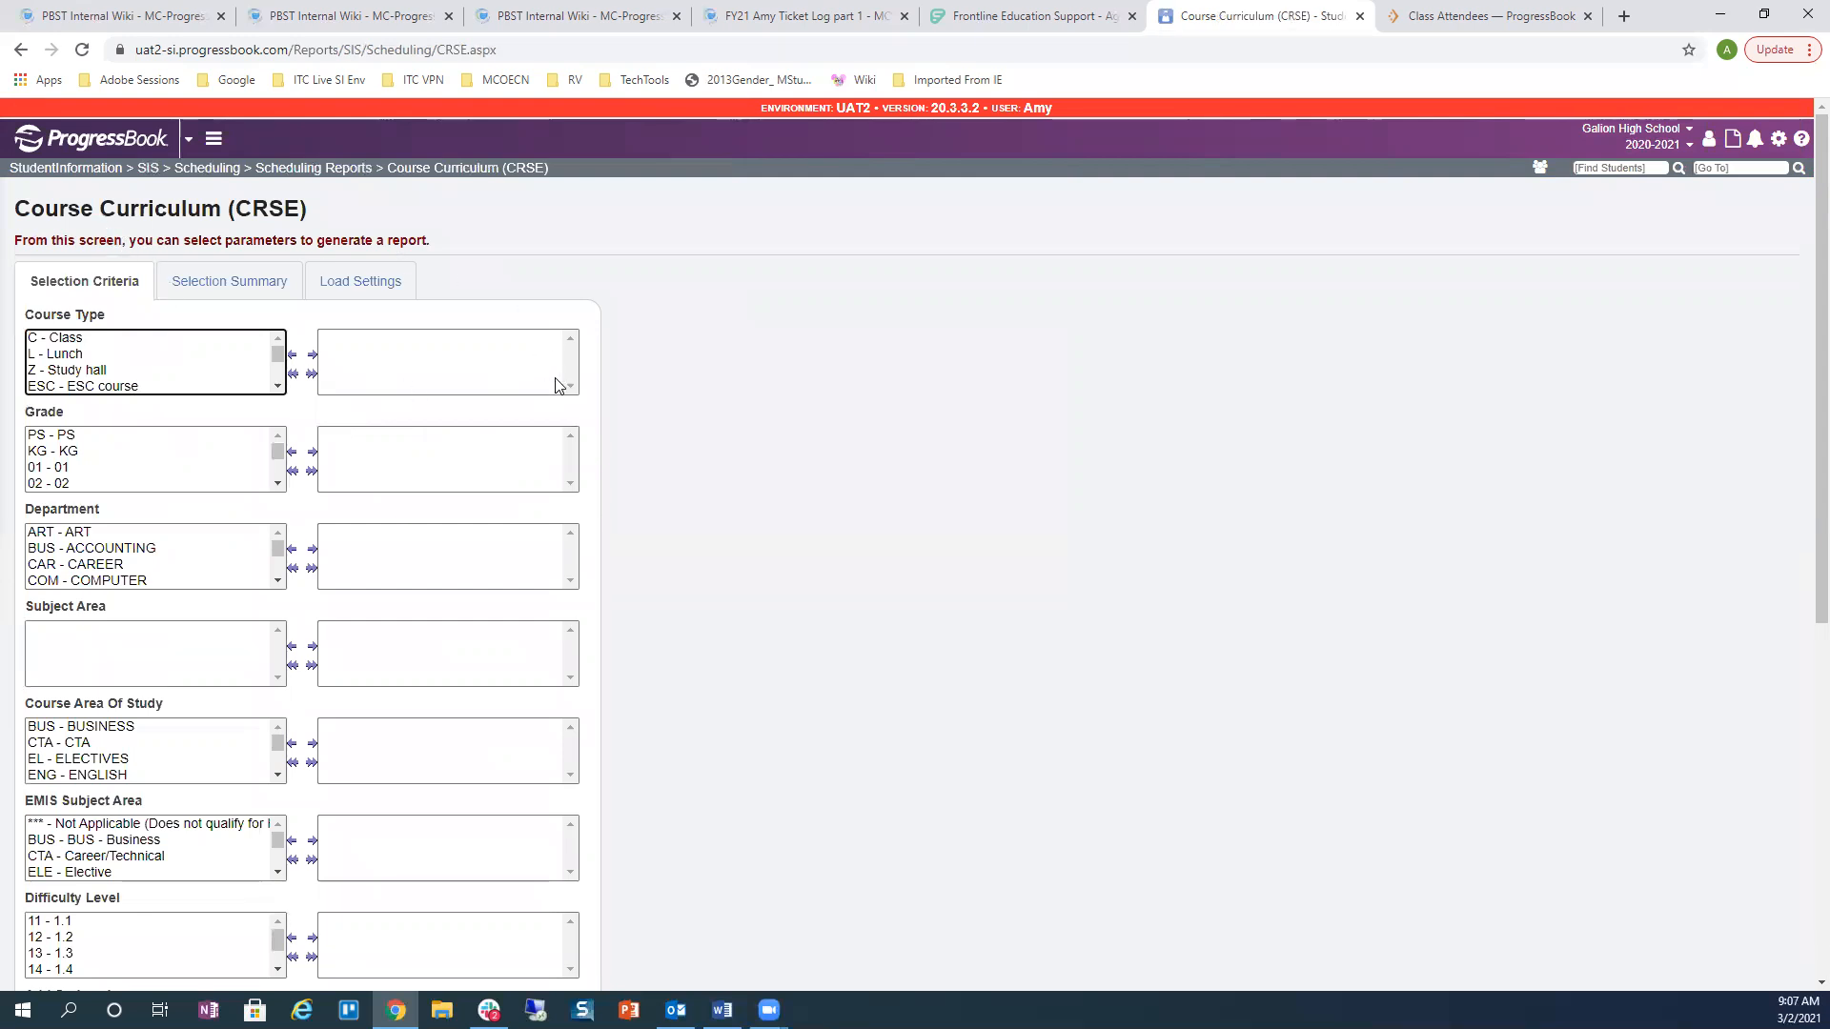
scroll(749, 610, down, 4)
scroll(749, 620, down, 1)
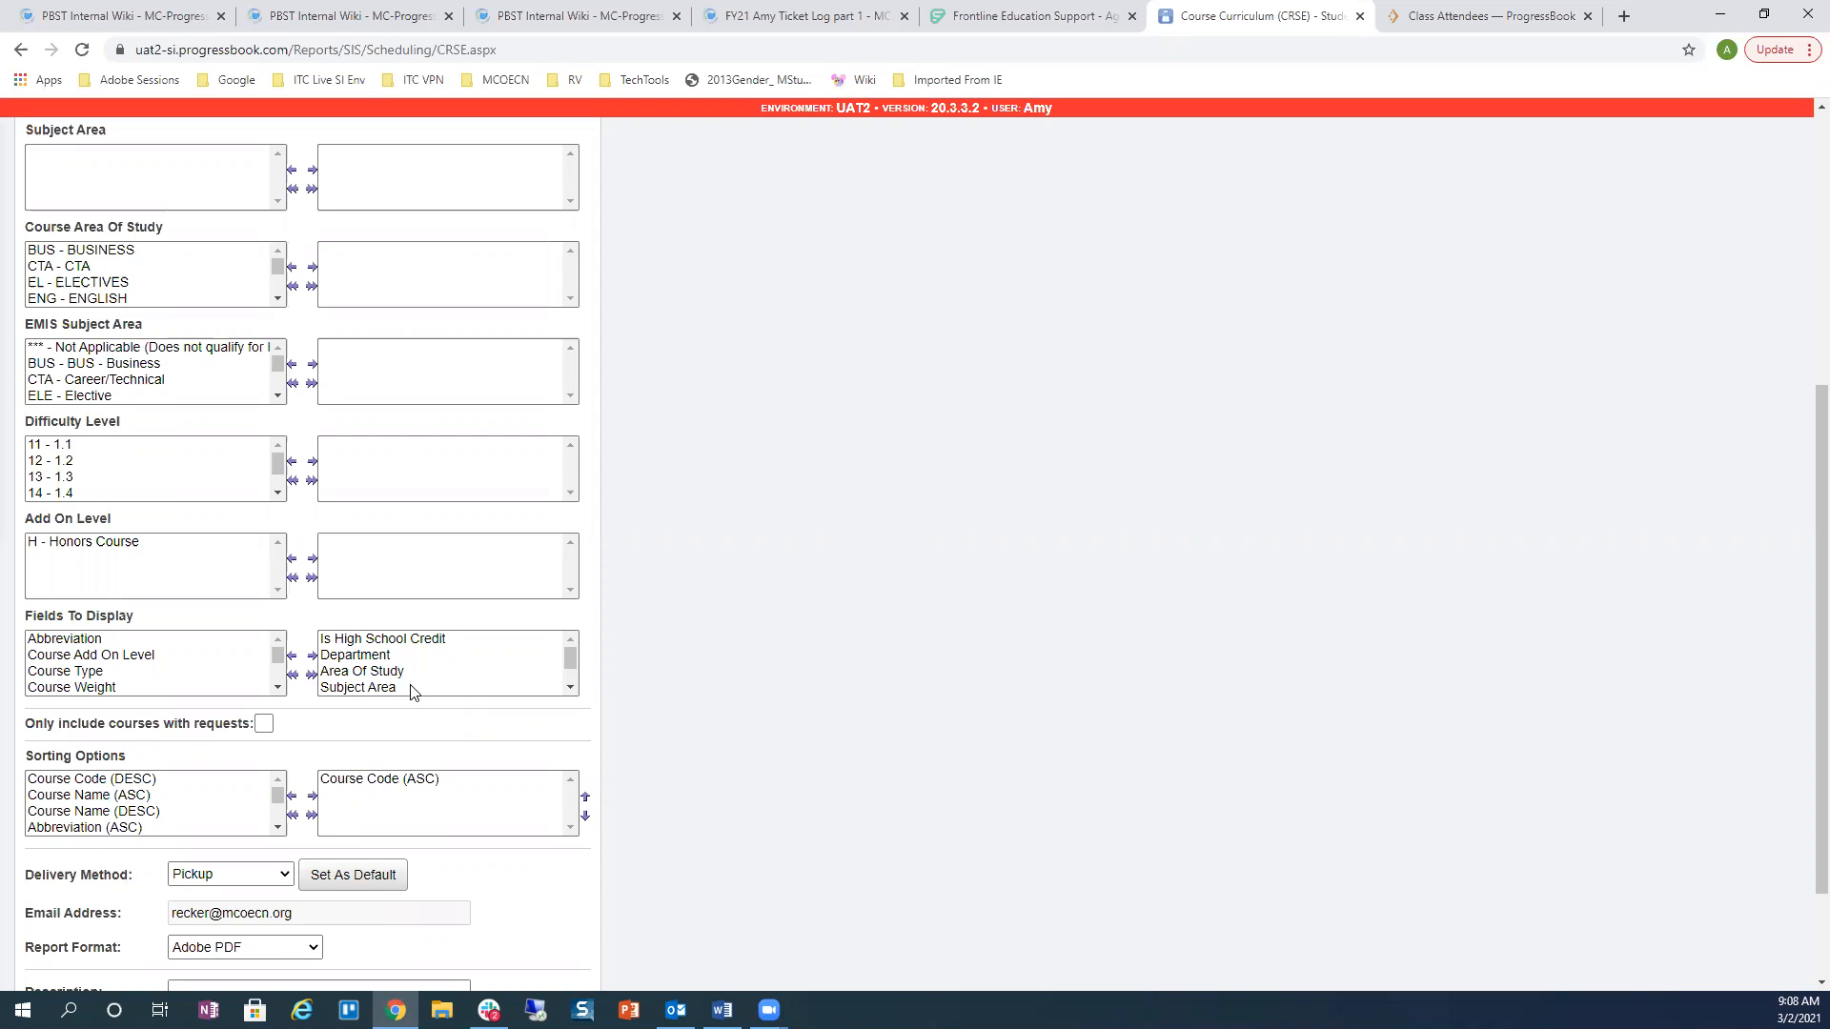
click(570, 687)
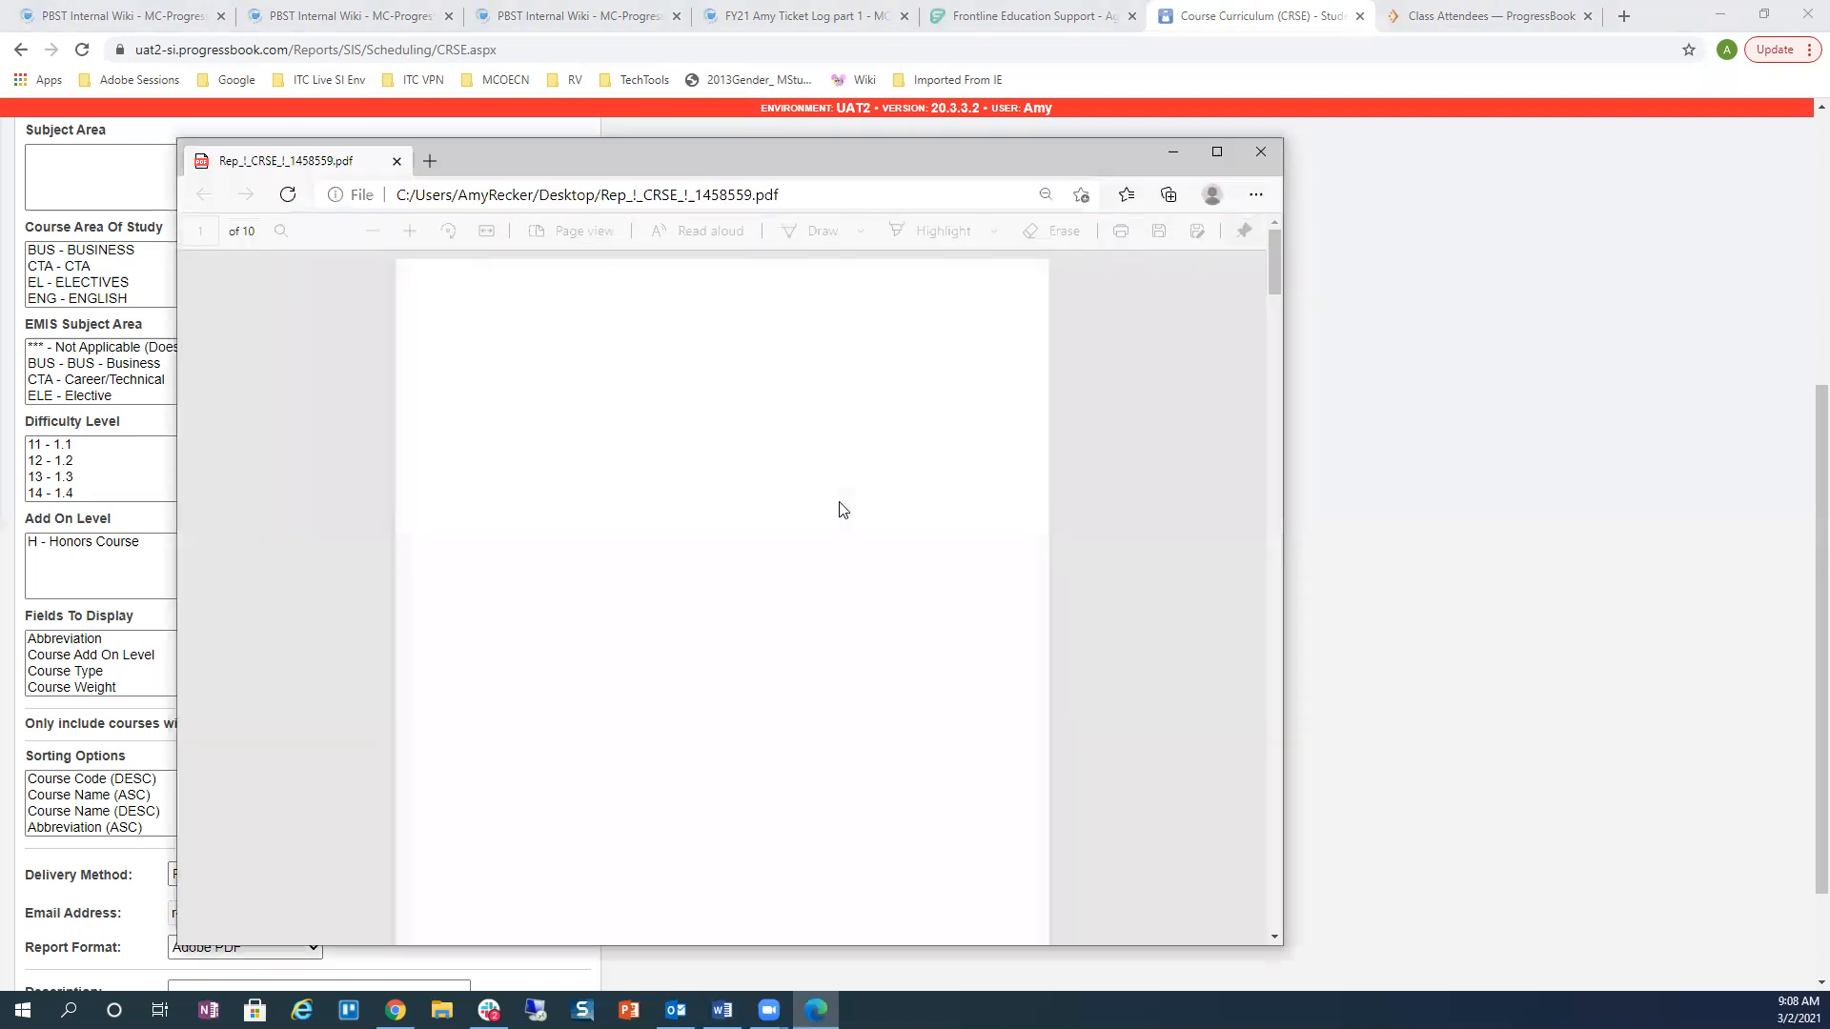
Step: Review the report's Grad Ver and CORE Subj Area columns, then close the PDF
scroll(839, 509, down, 5)
scroll(839, 515, down, 5)
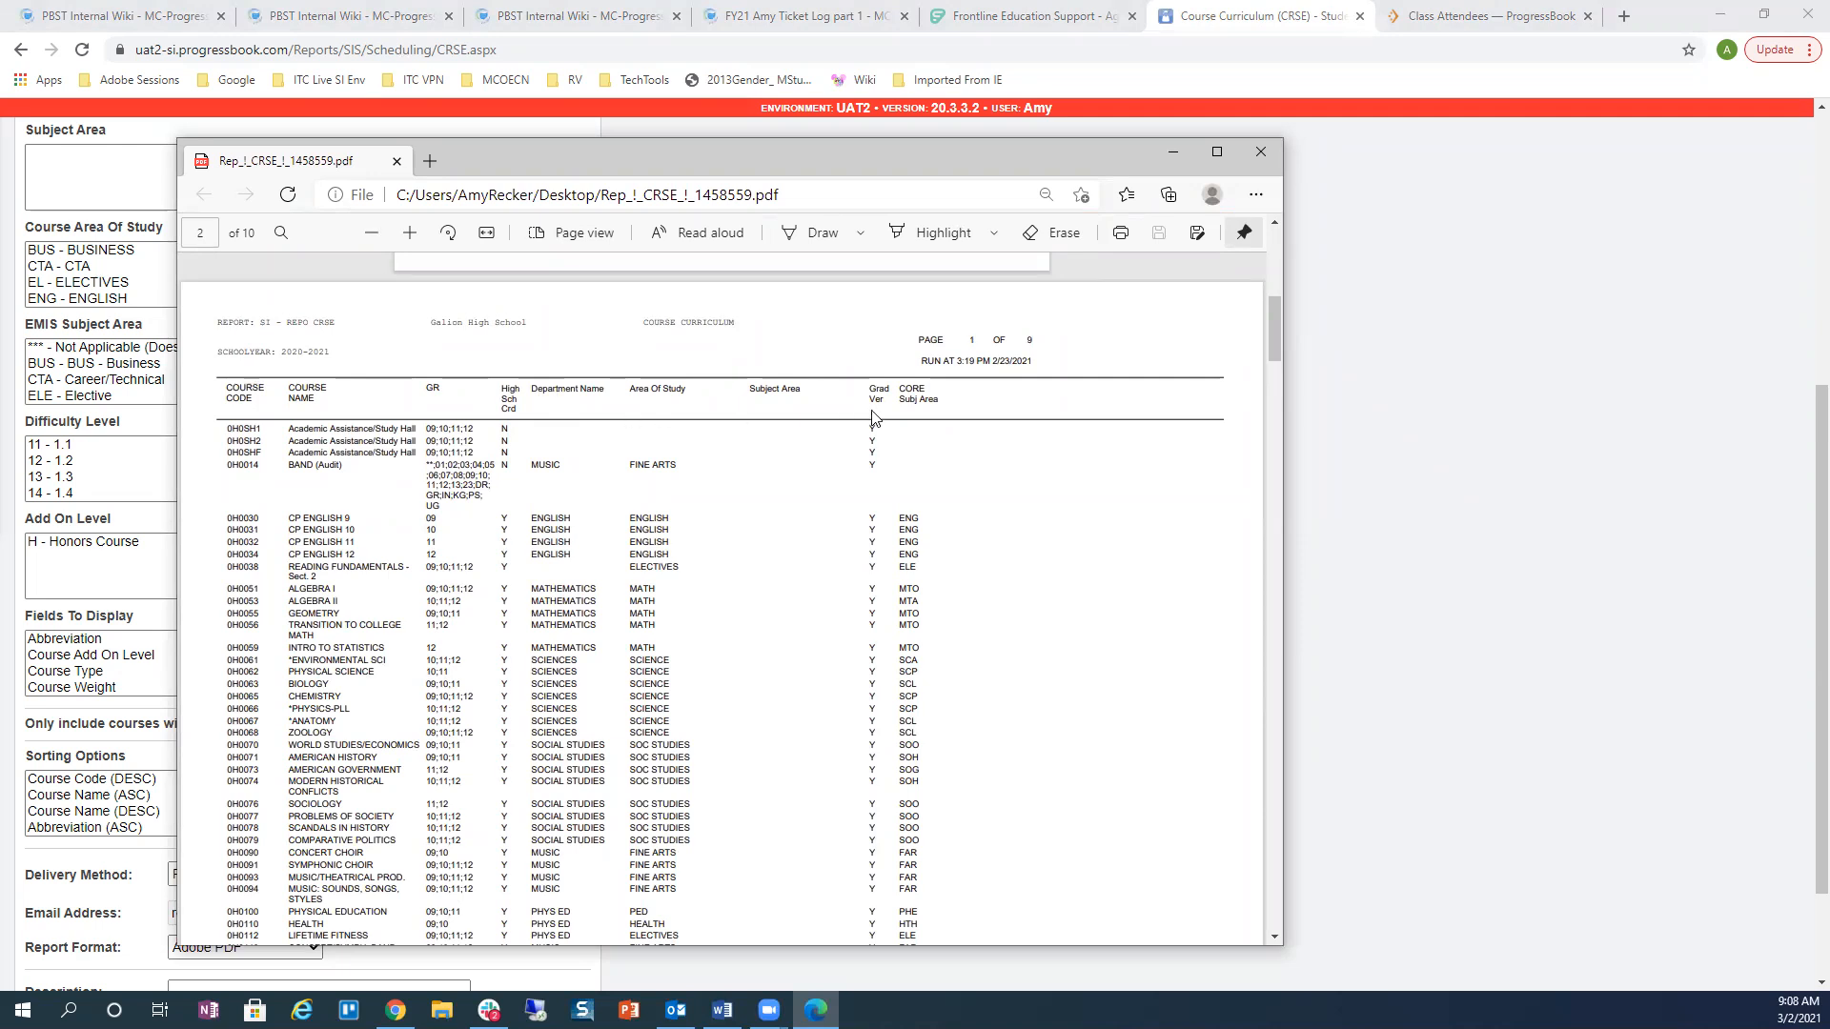
scroll(988, 590, down, 2)
scroll(985, 588, up, 2)
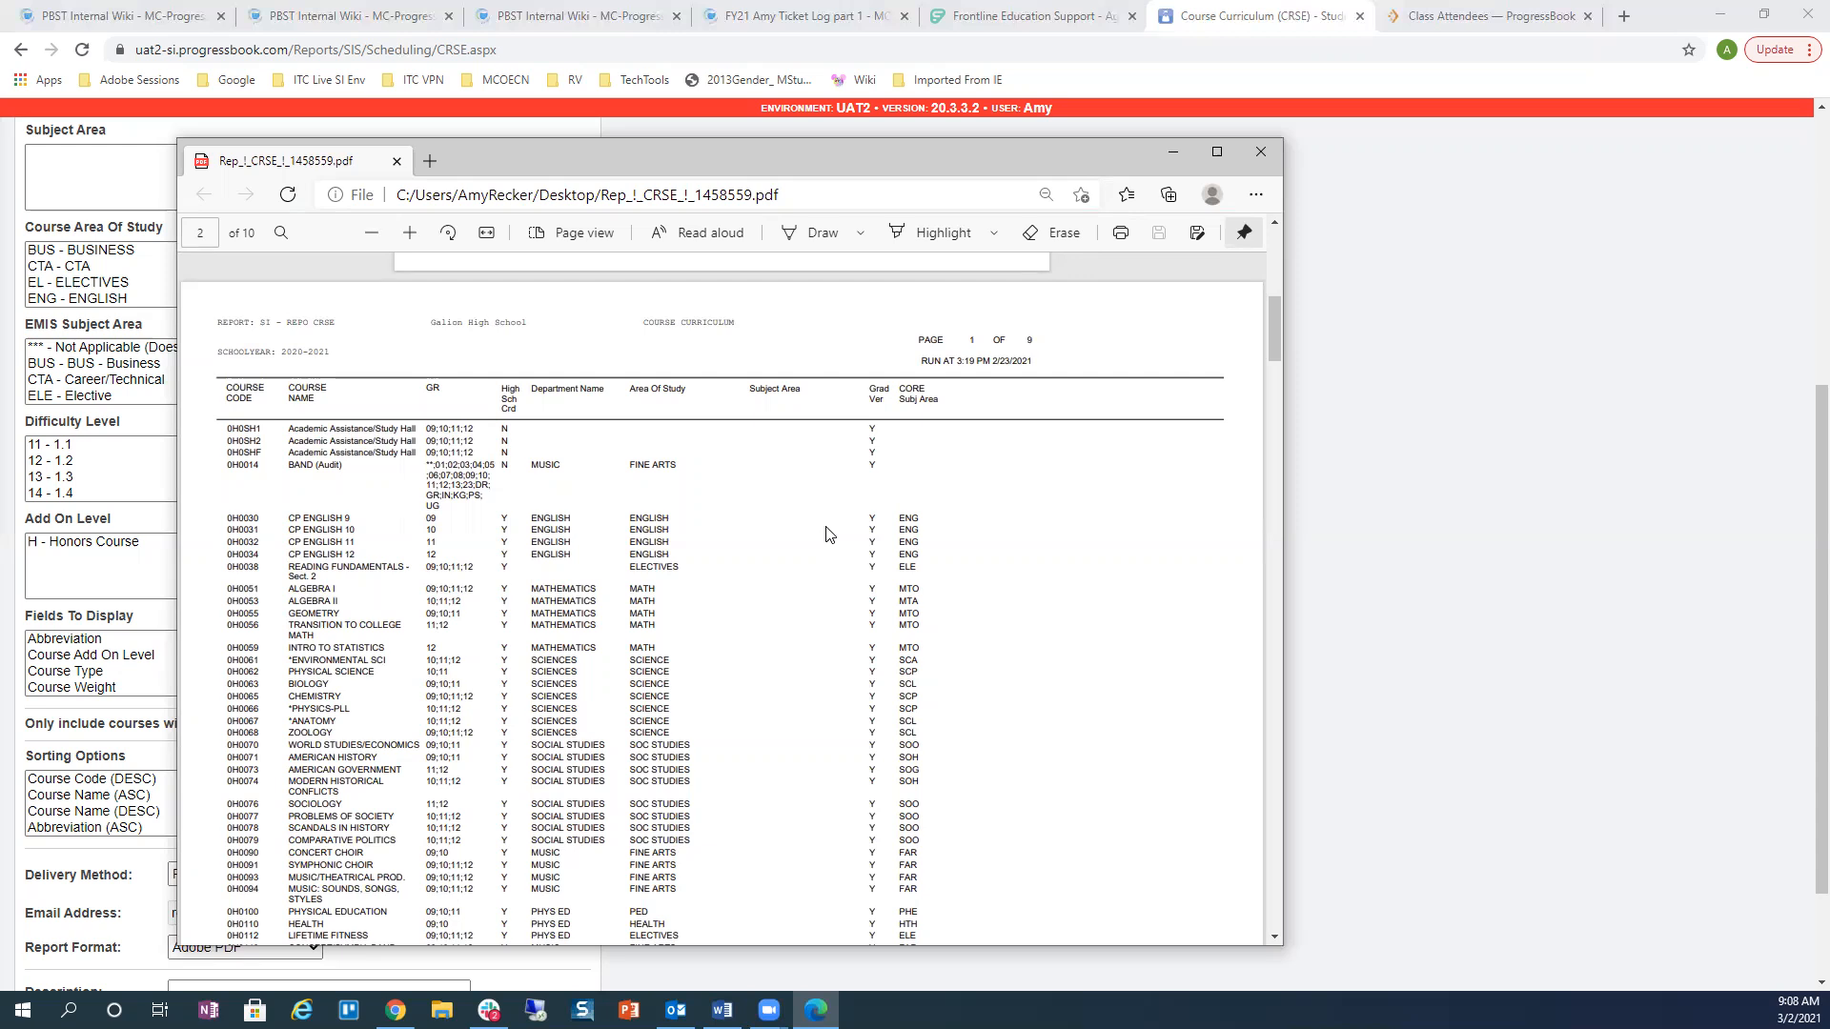
click(1273, 152)
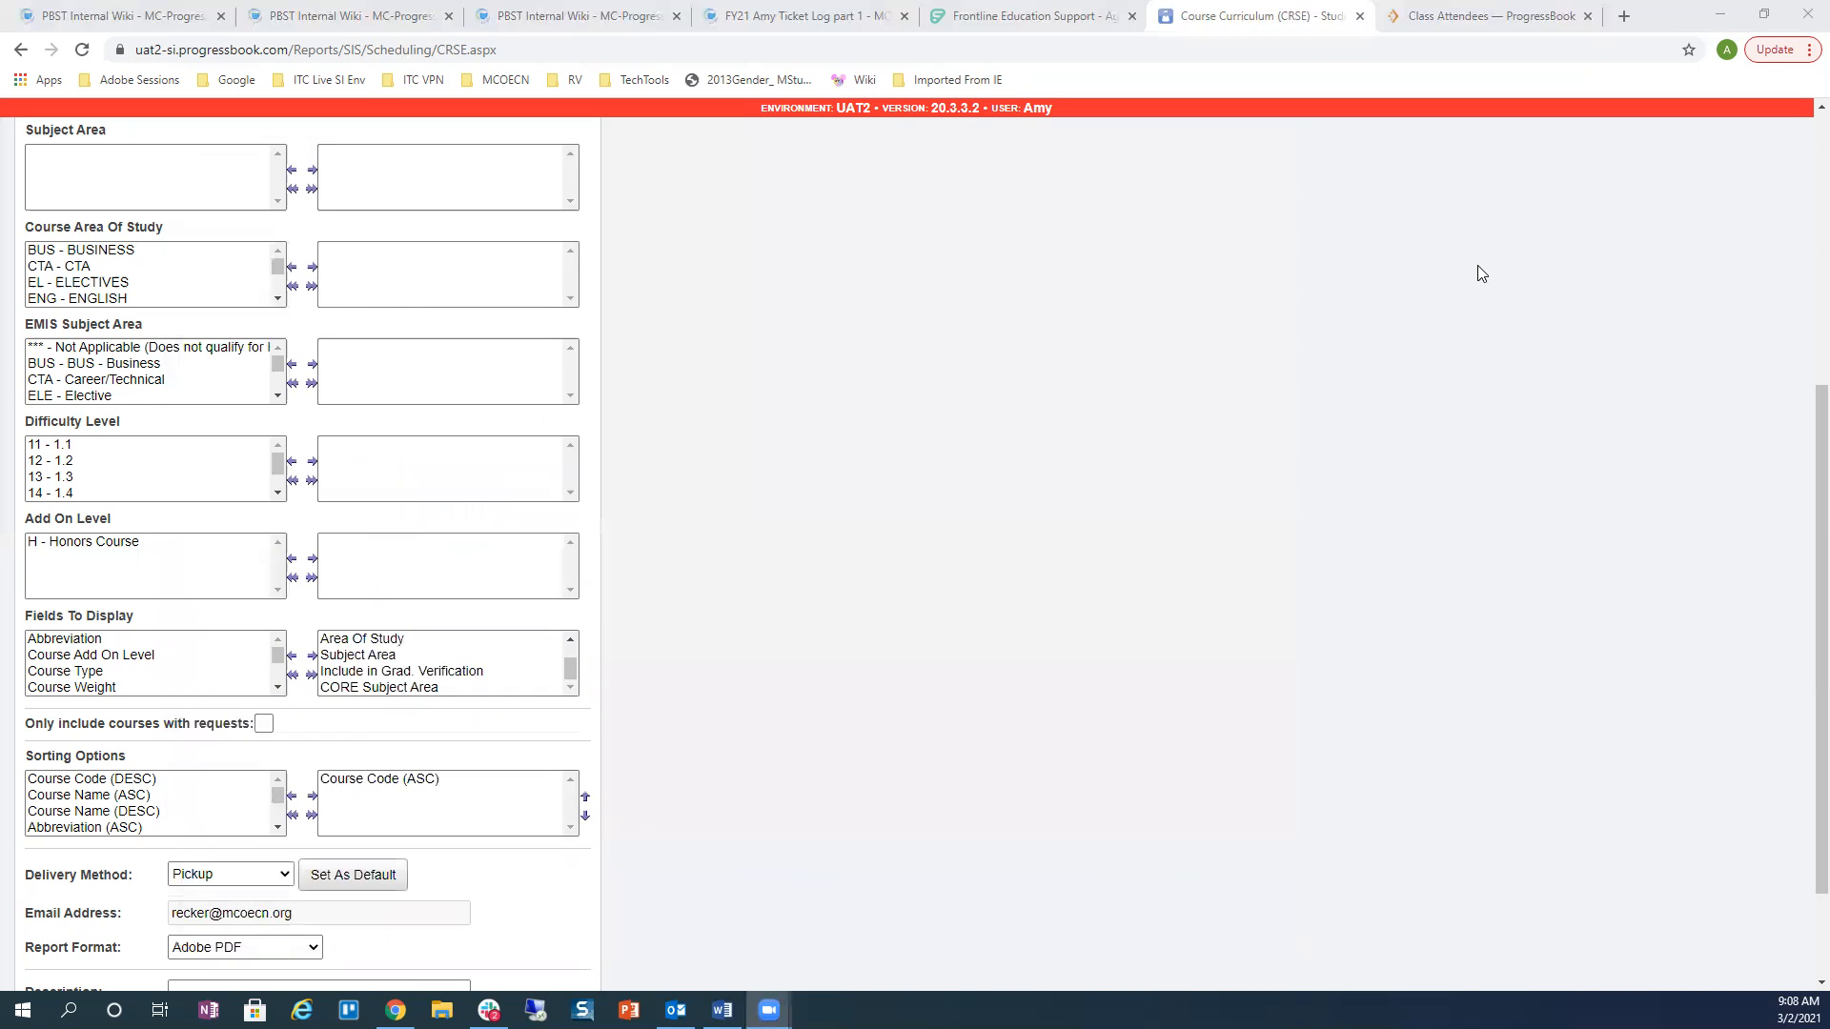
Step: Run the Analytics Hub Scheduling Course Detail report and open Course_Detail.xlsx
scroll(1480, 274, up, 5)
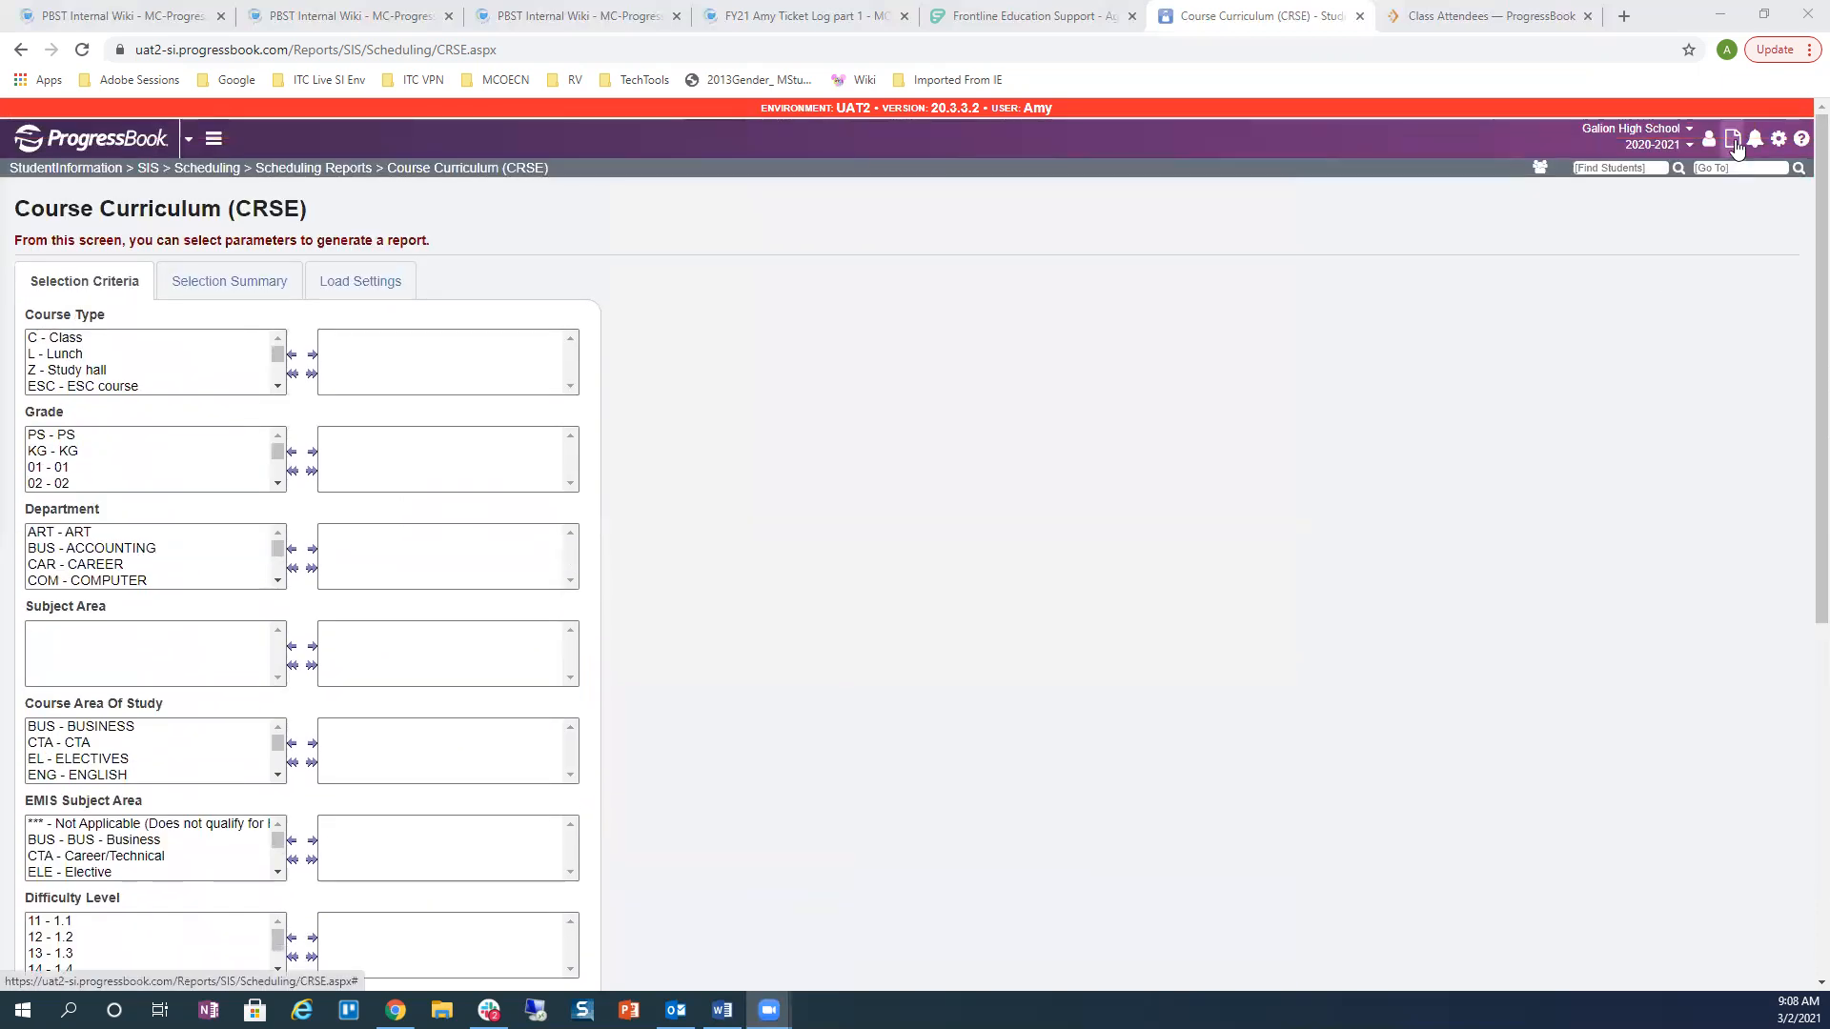
click(1625, 168)
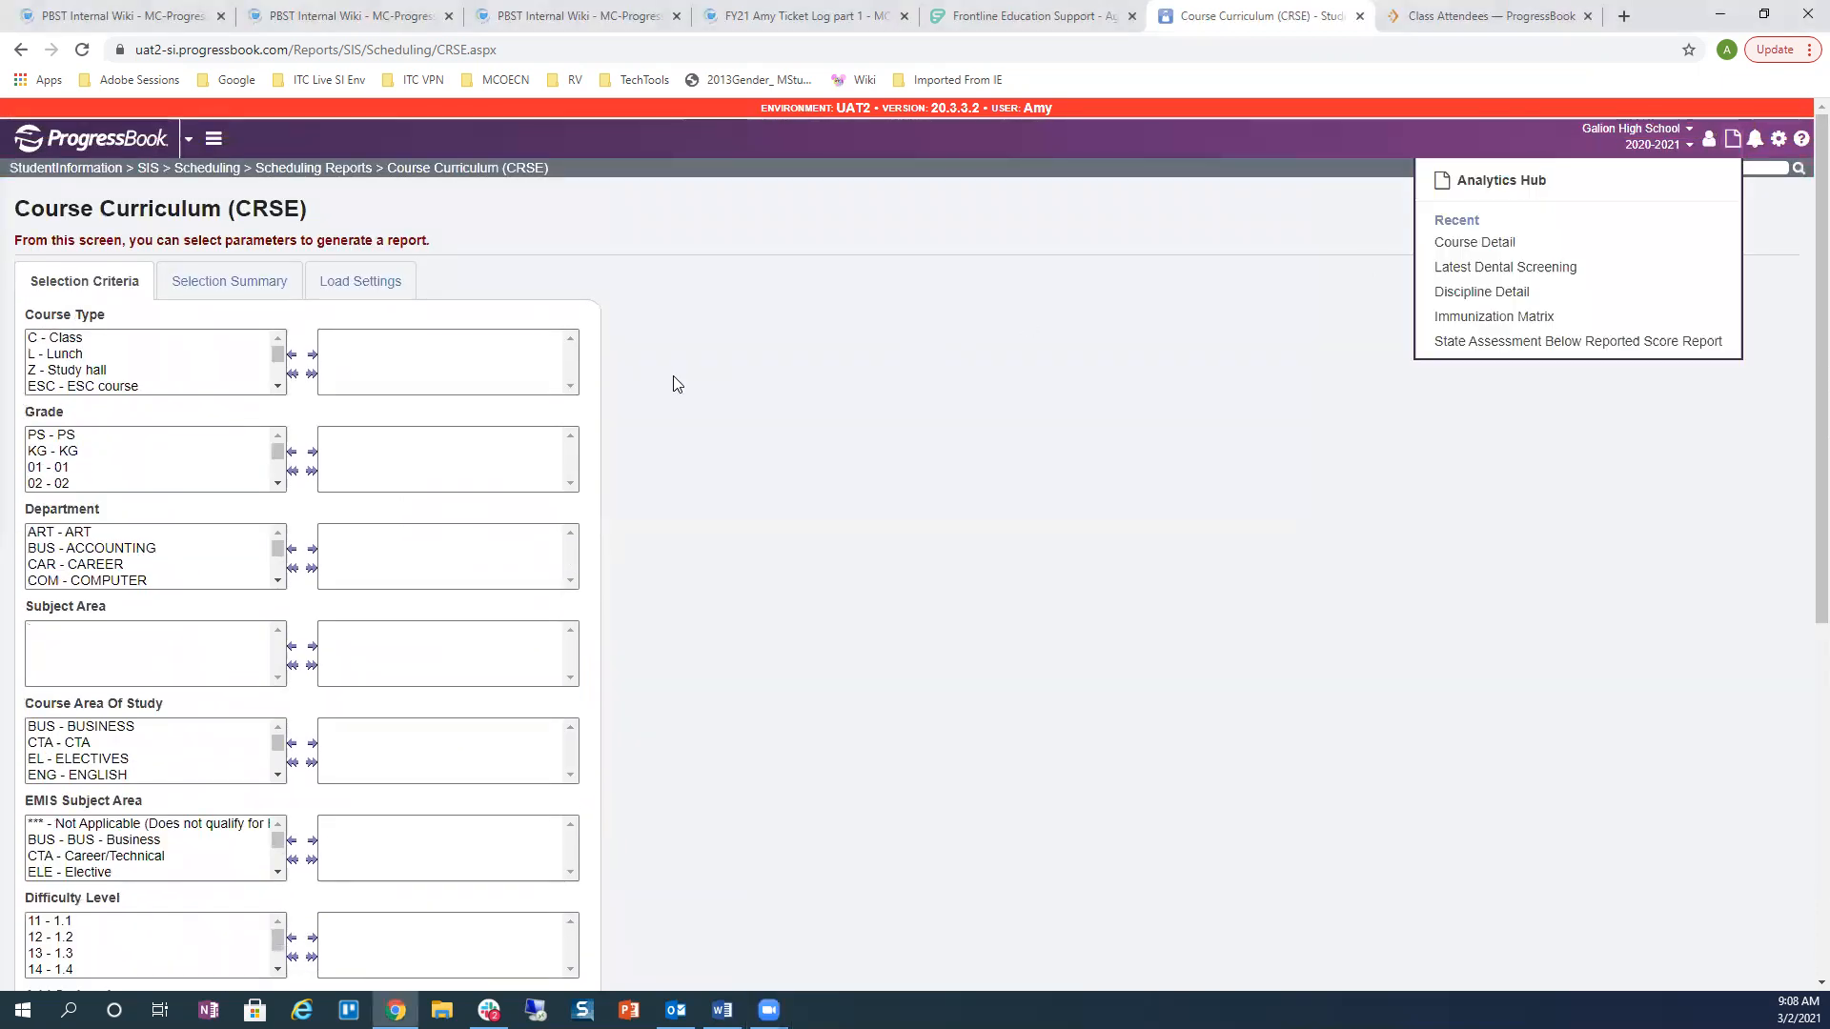
click(1526, 182)
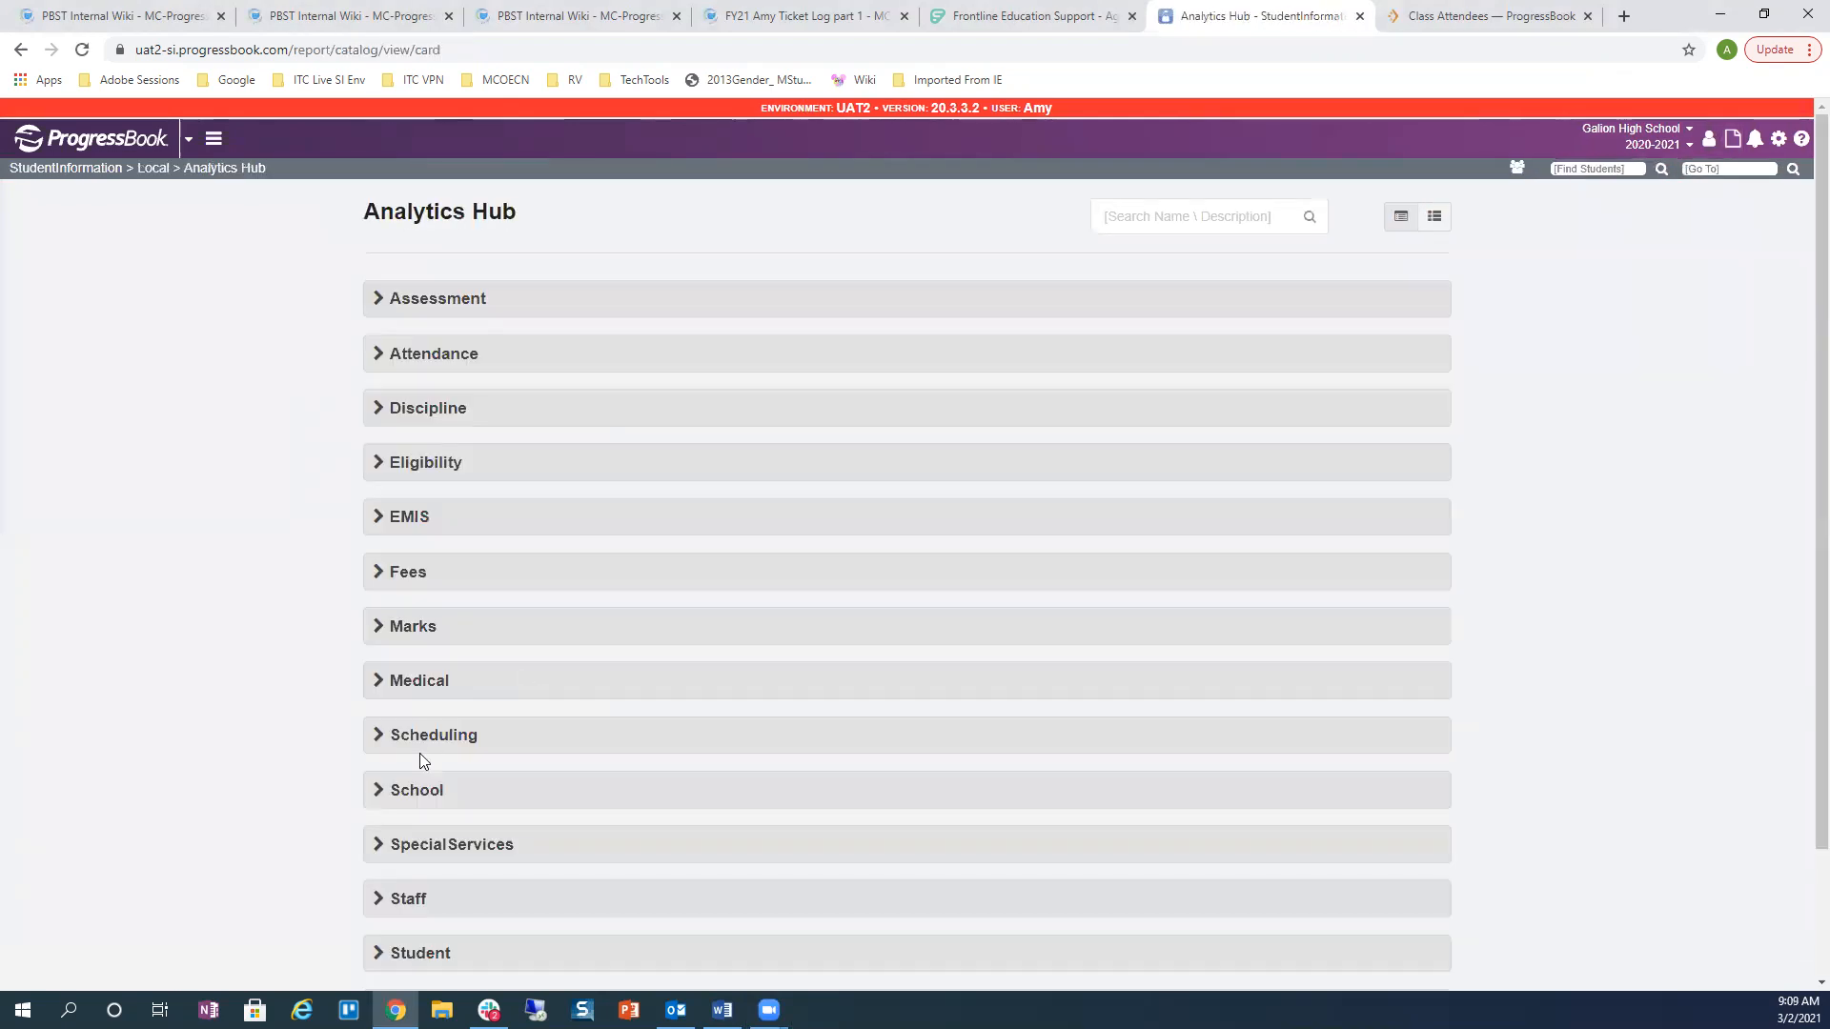
click(383, 737)
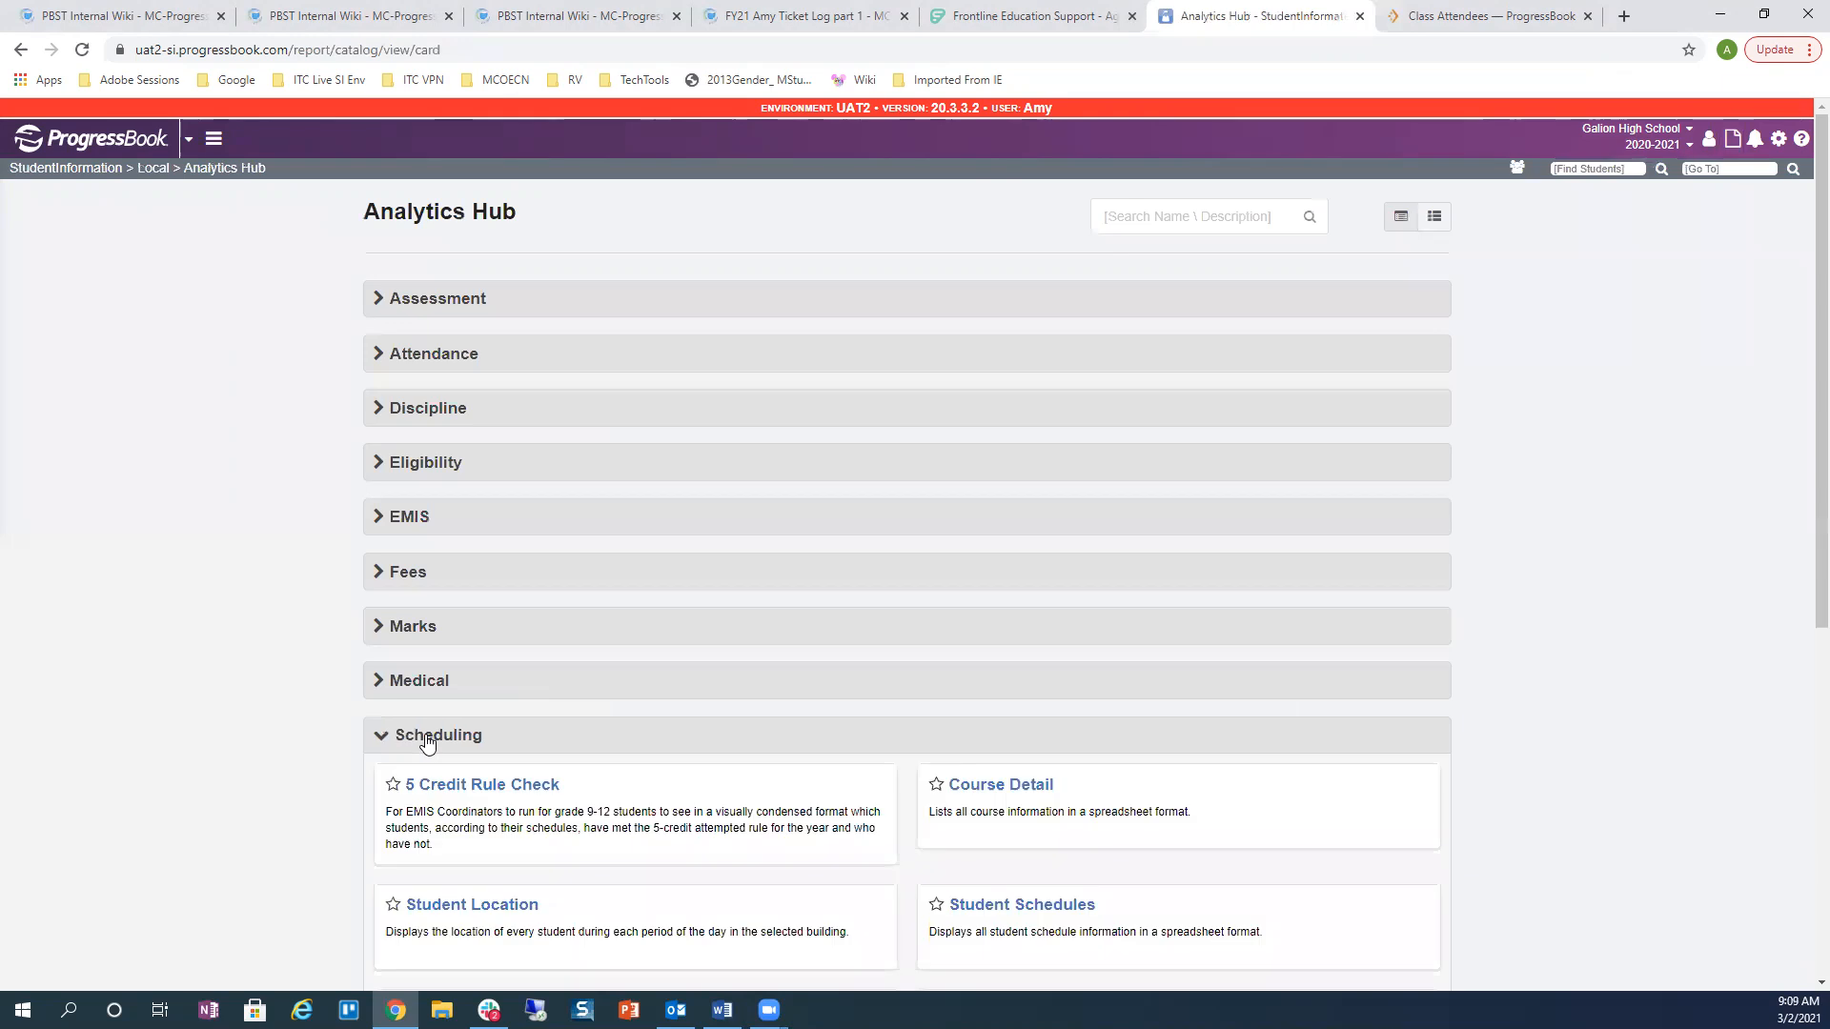
click(996, 787)
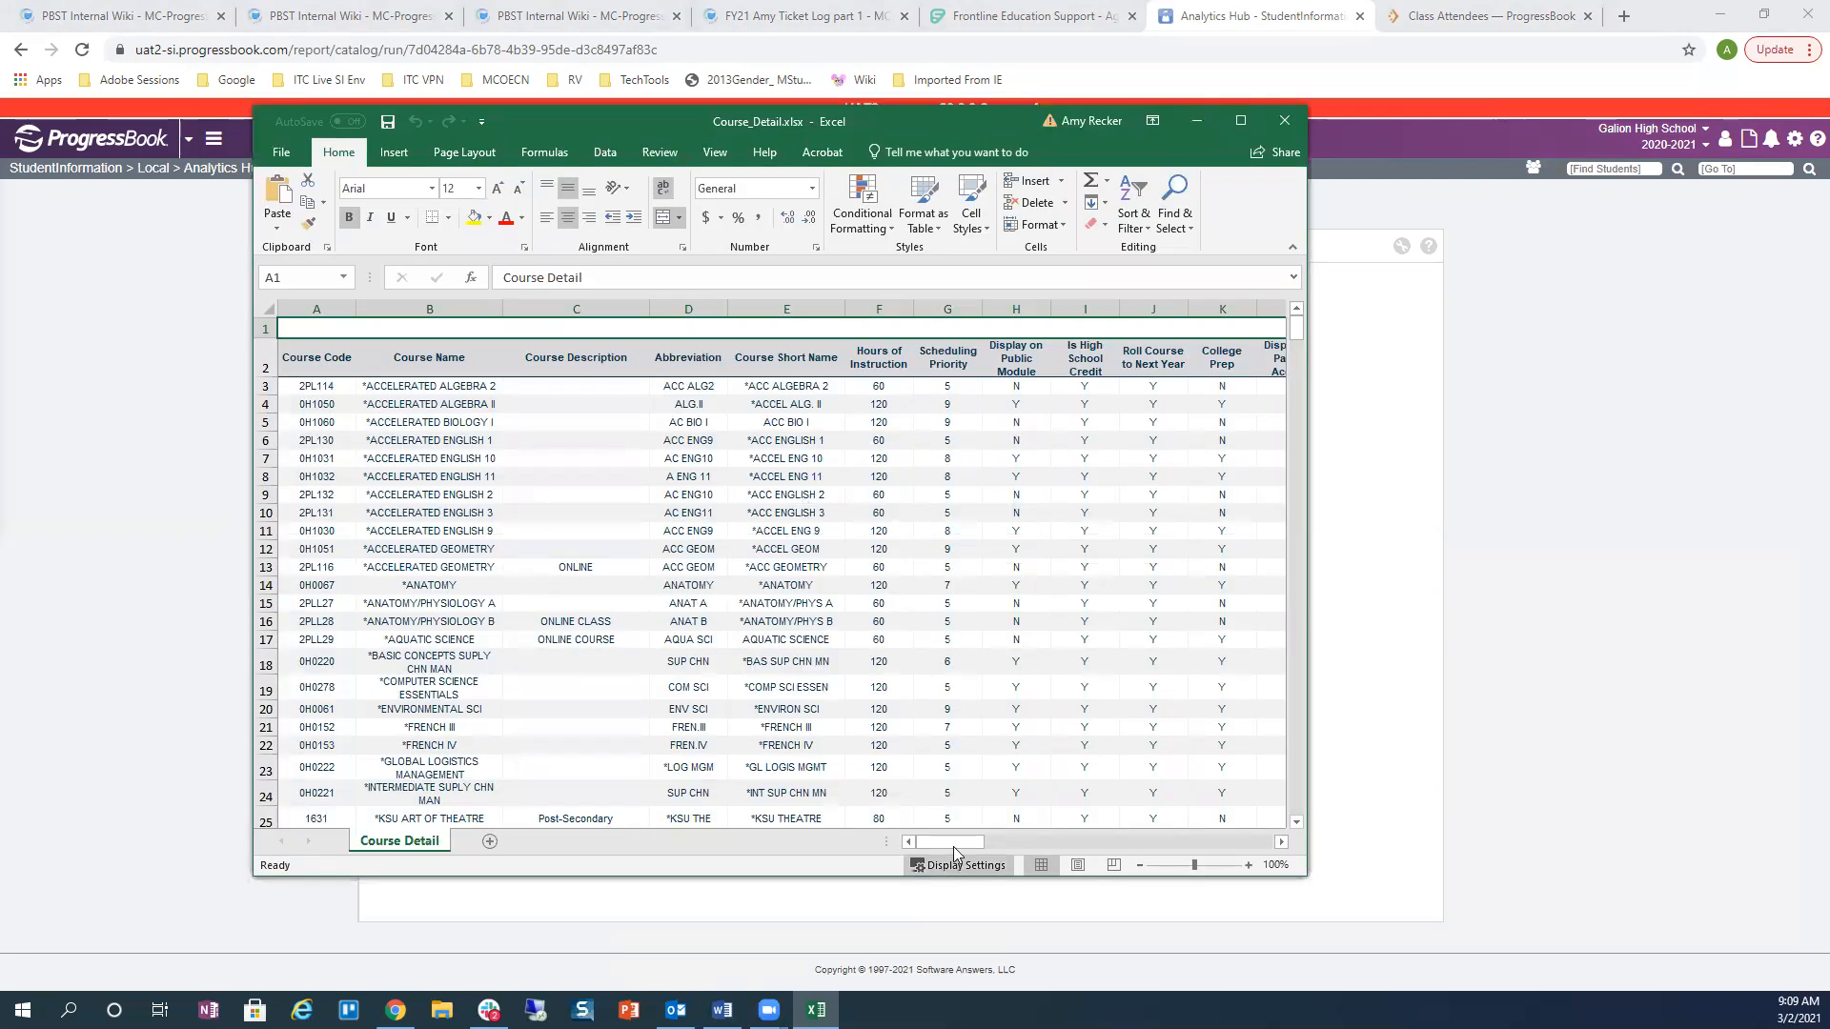
Step: Look across the Course_Detail.xlsx columns through AC, then close the workbook
drag(955, 844, 968, 848)
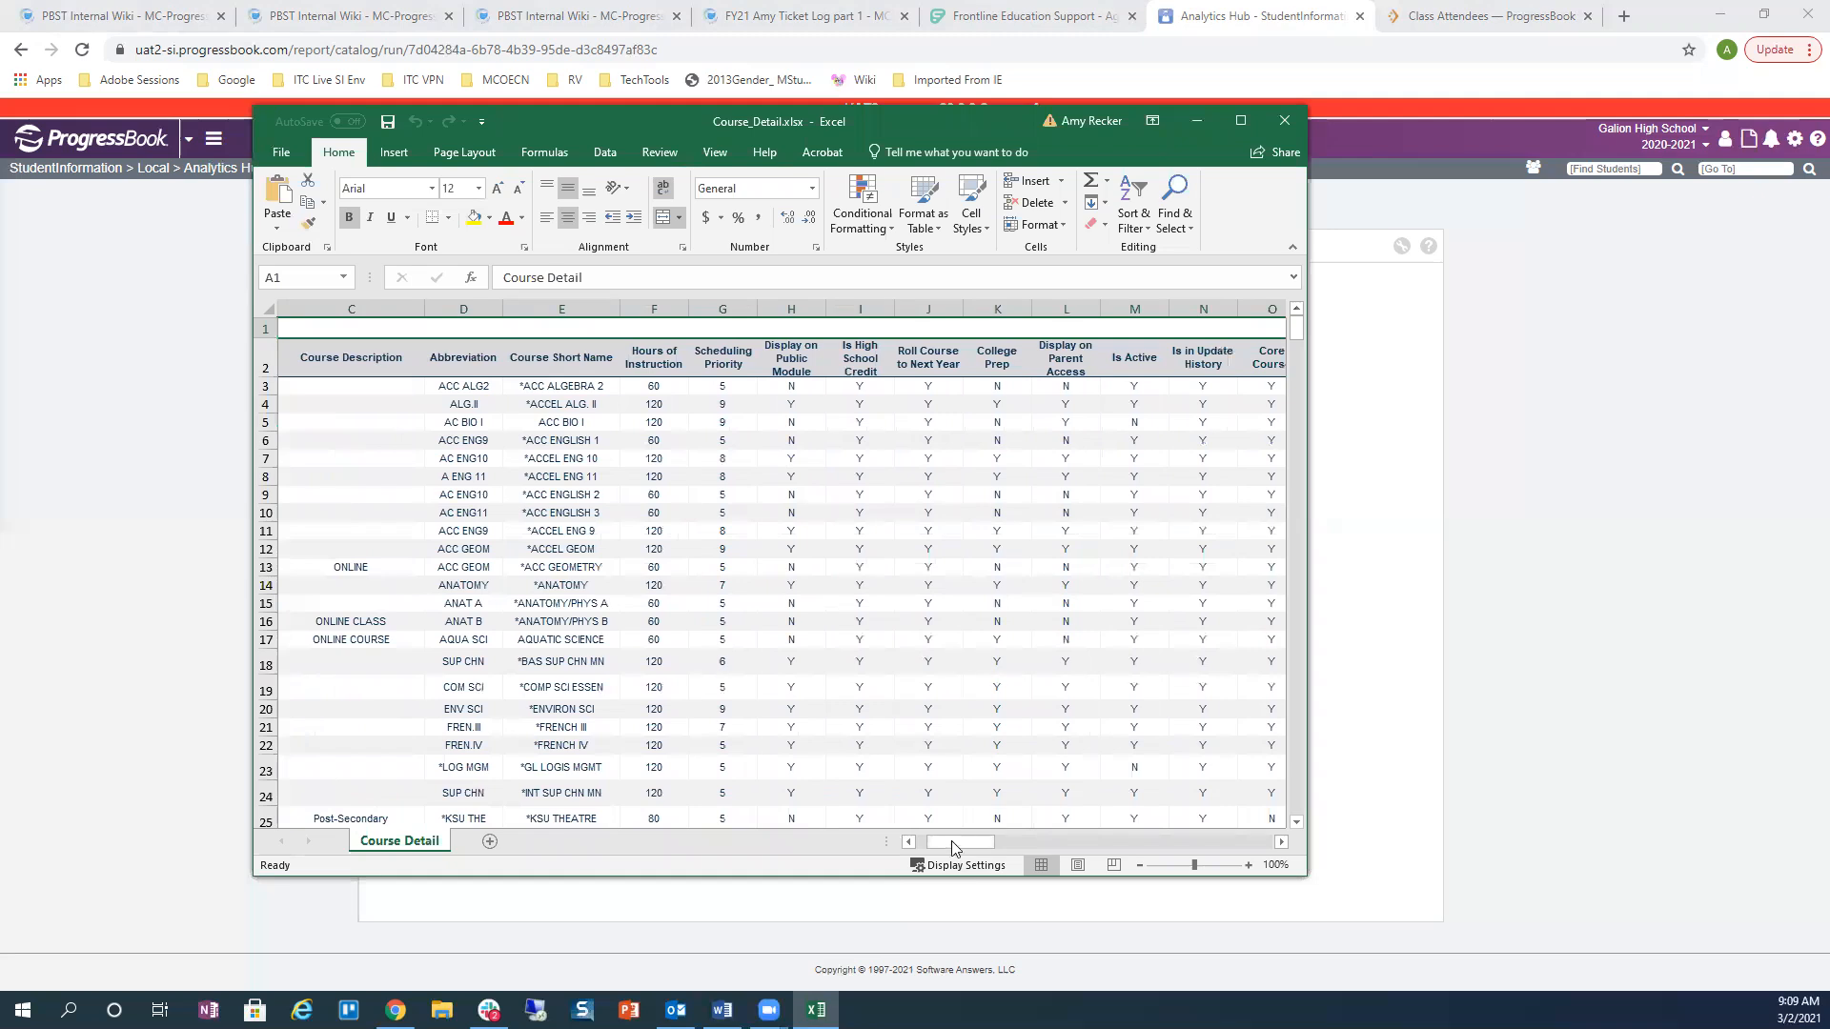
drag(949, 840, 991, 839)
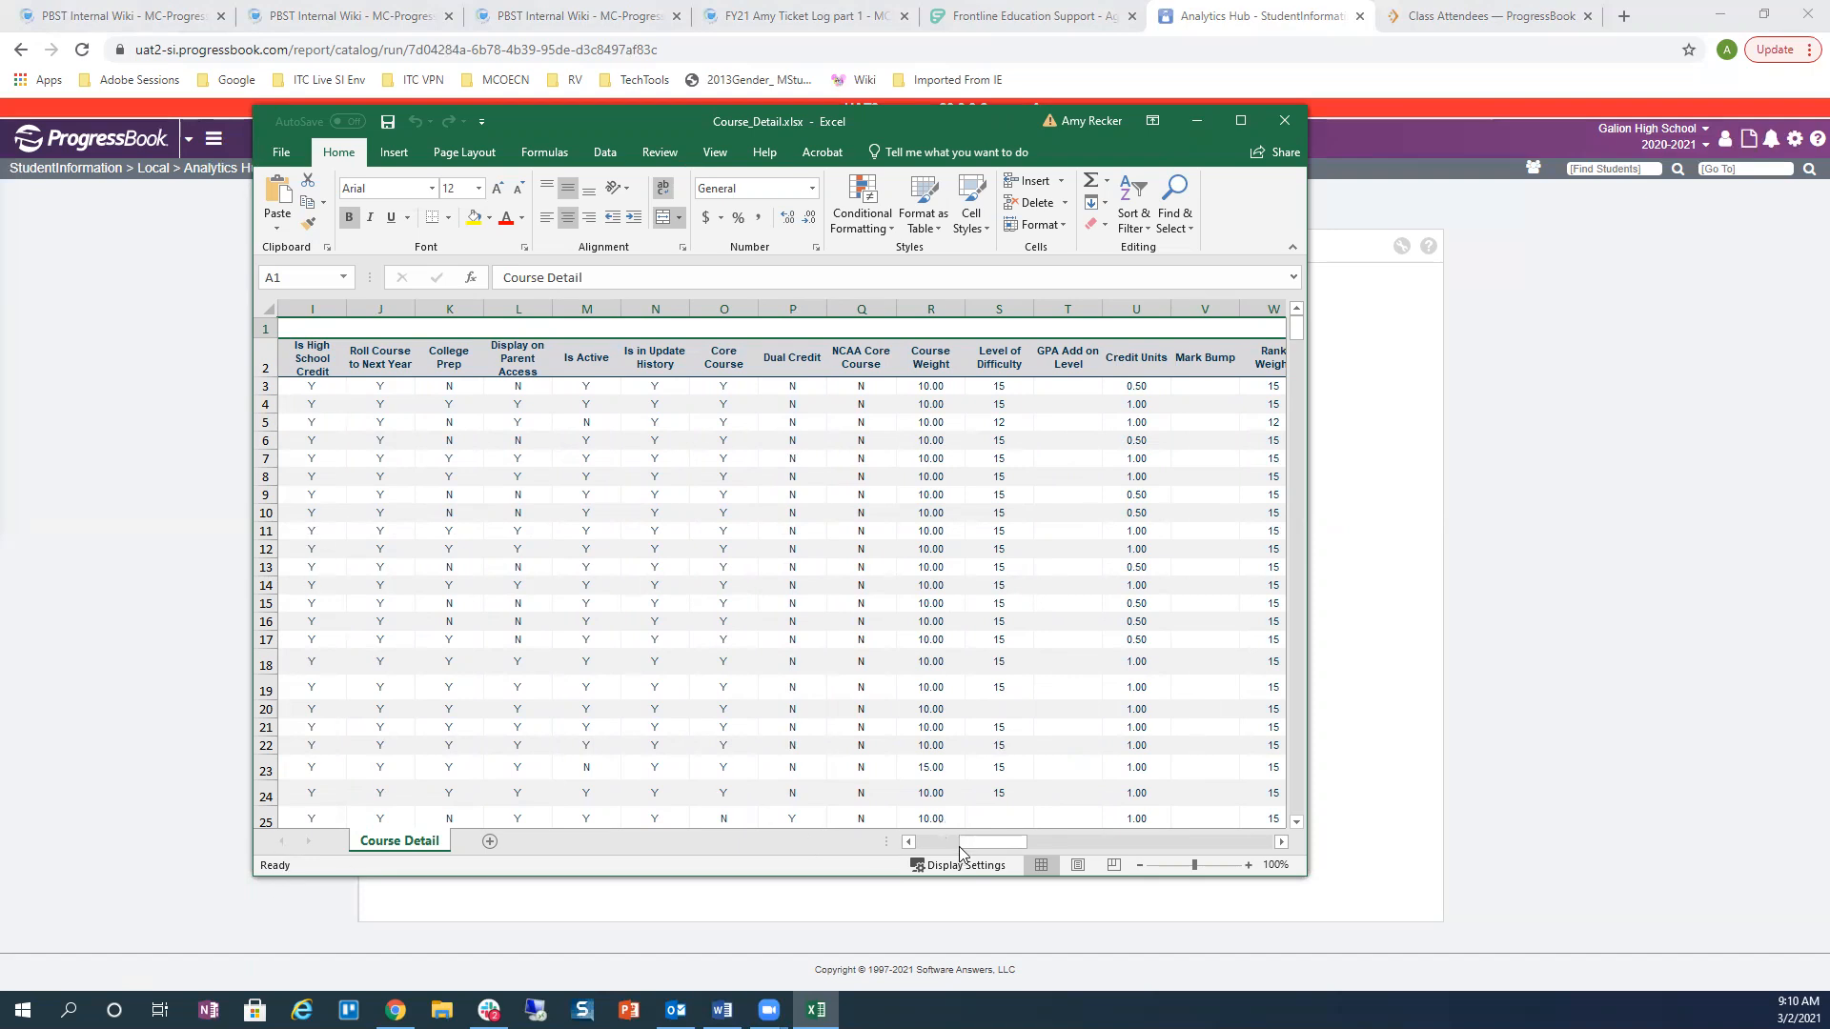
drag(964, 842, 1001, 845)
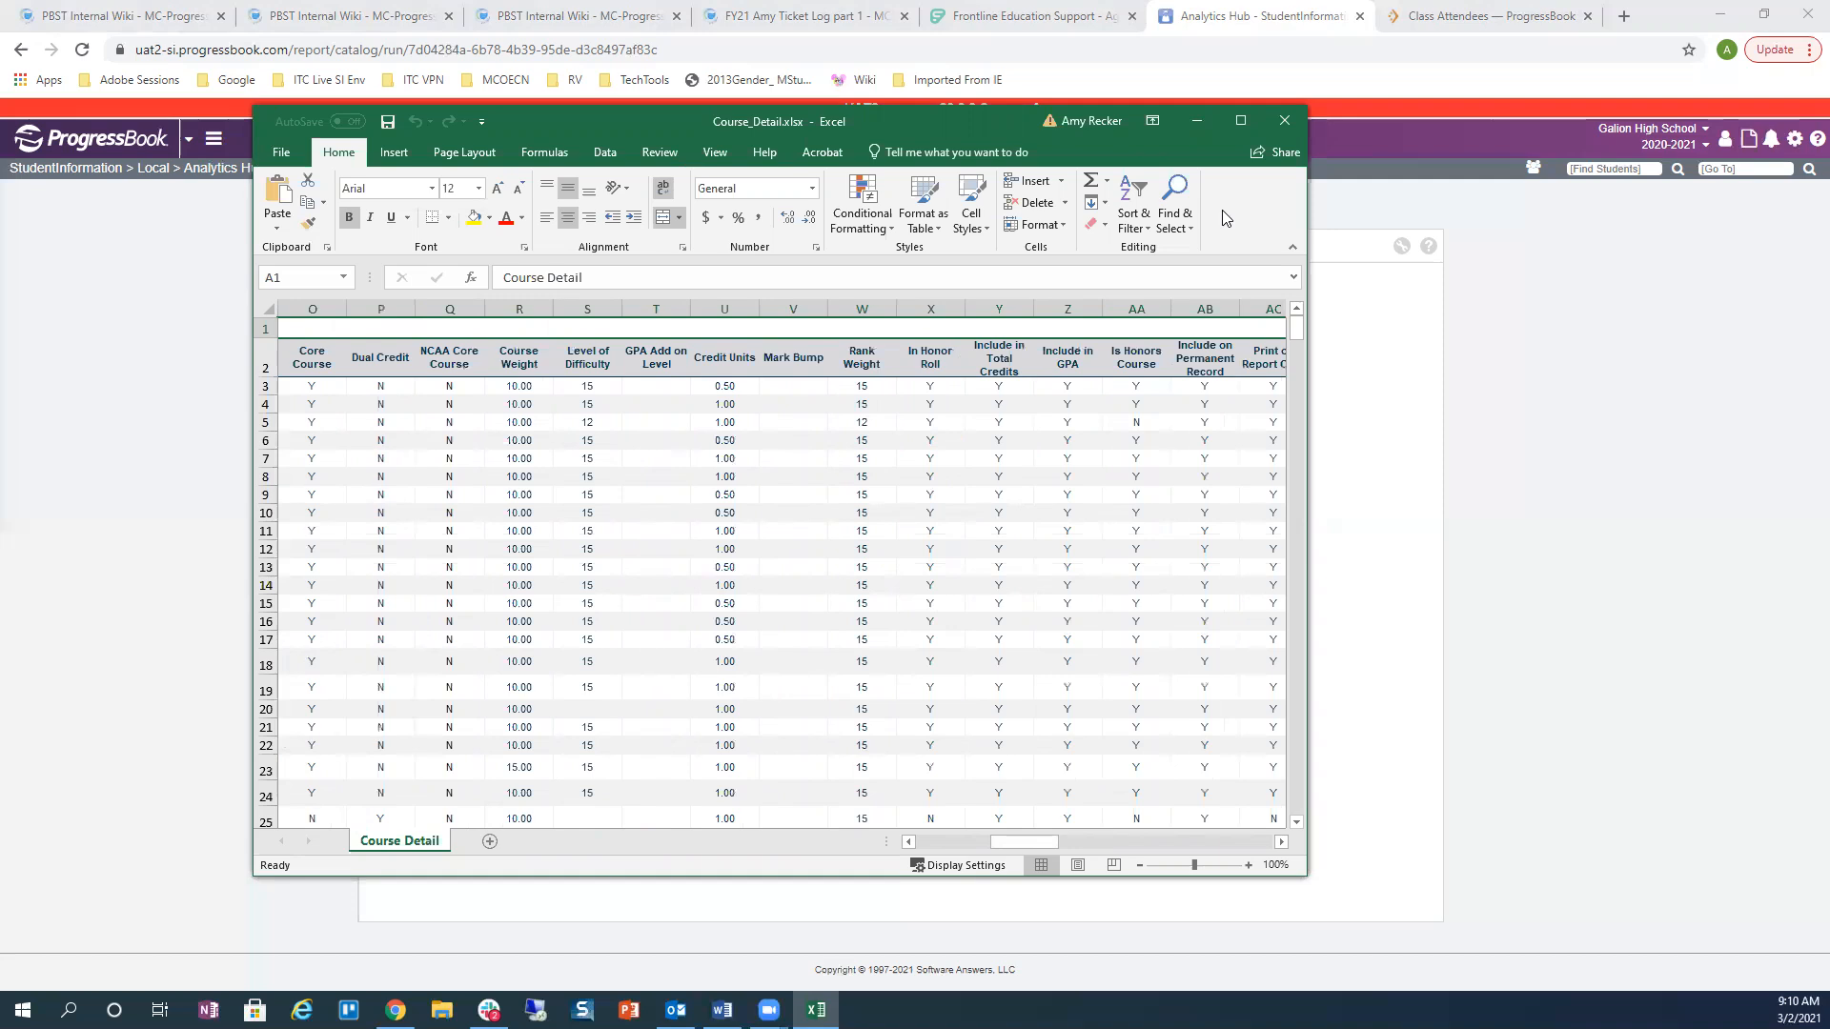
click(1277, 134)
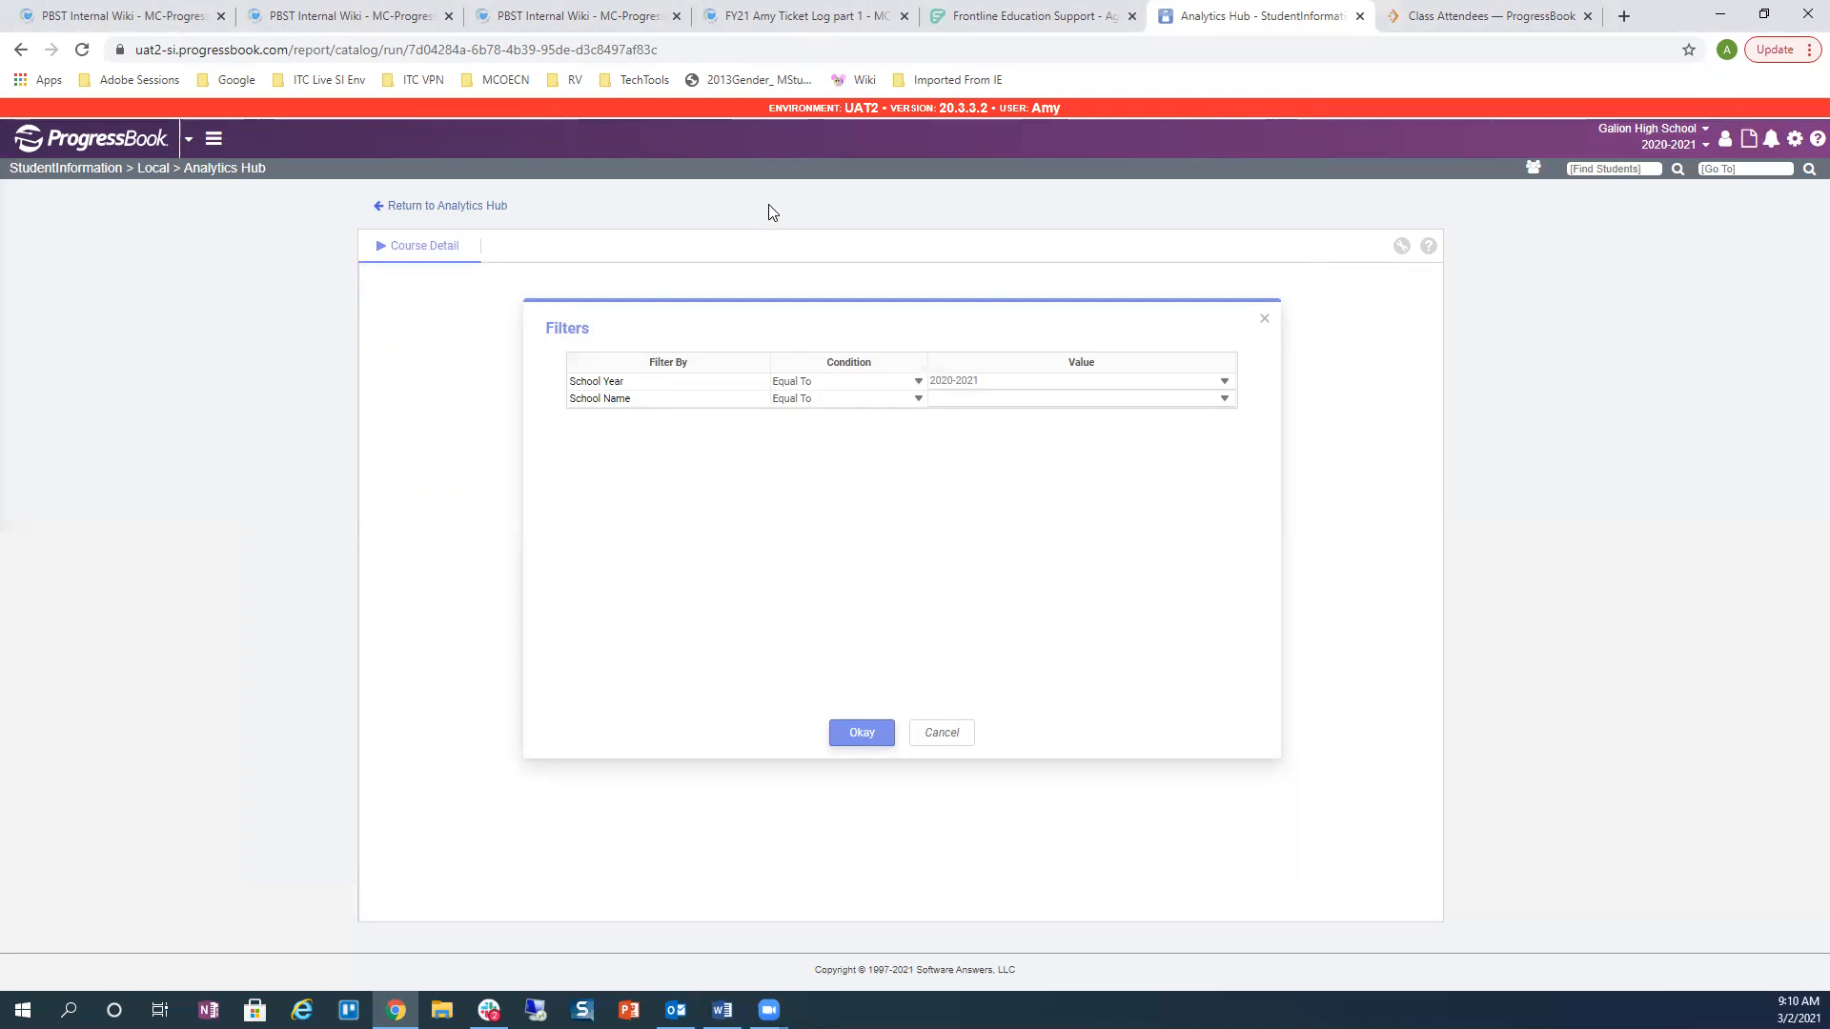
Step: Jump to the Core Overflow page by entering 'Core Overflow' in Go To
click(223, 141)
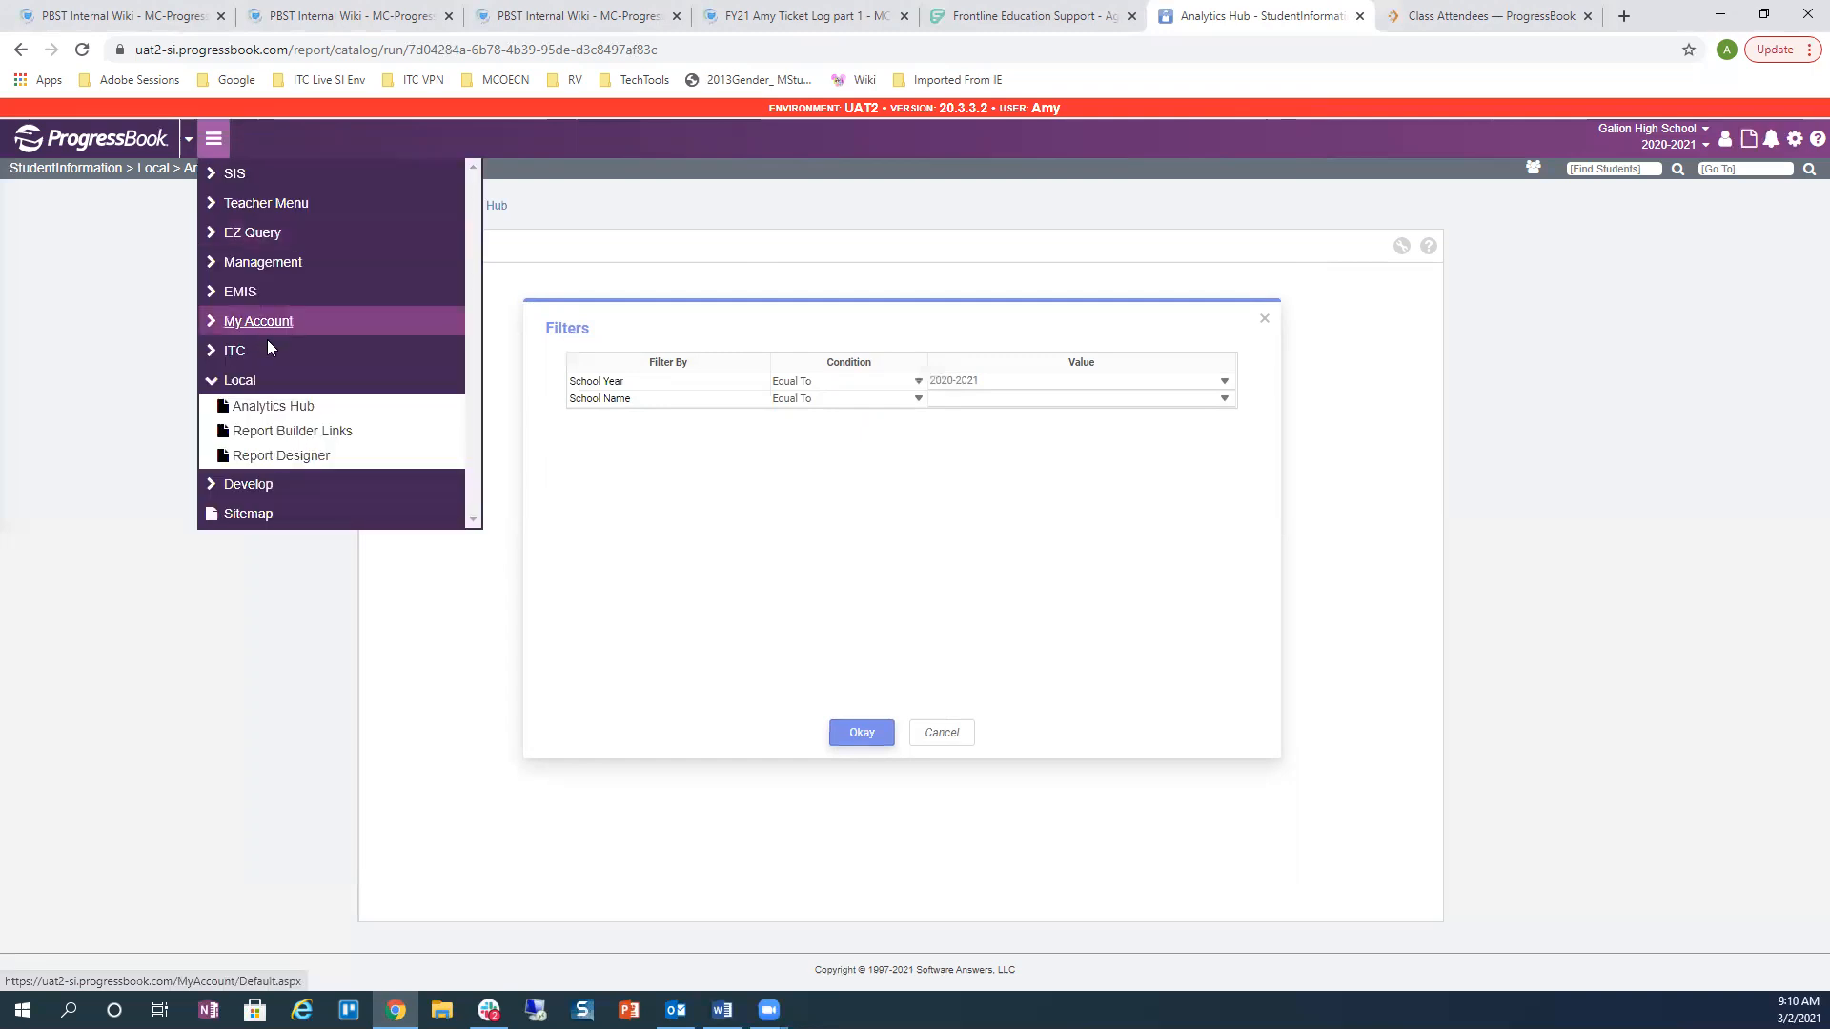
click(1721, 168)
text(ore Ove)
text(rflow)
key(Return)
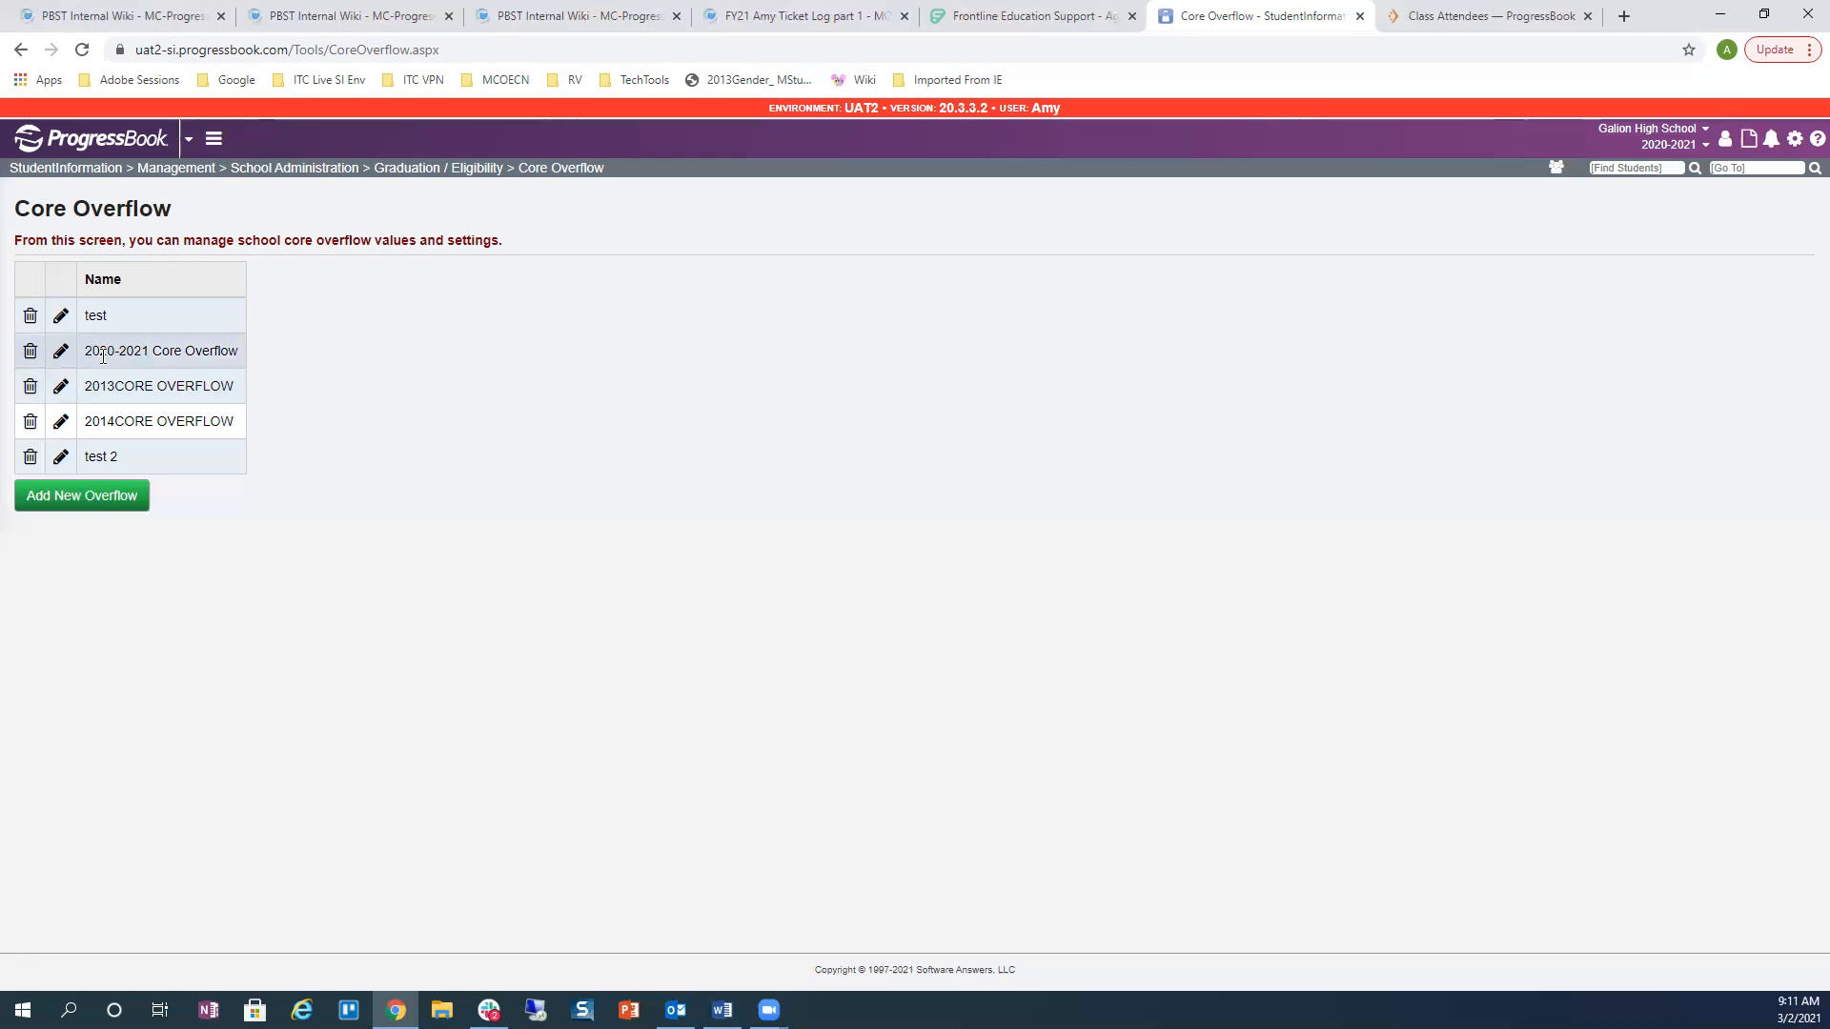
Step: Open the 2020-2021 Core Overflow set and check required credits like ELE 5.00, ENG 4.00, MTO 3.00
click(61, 356)
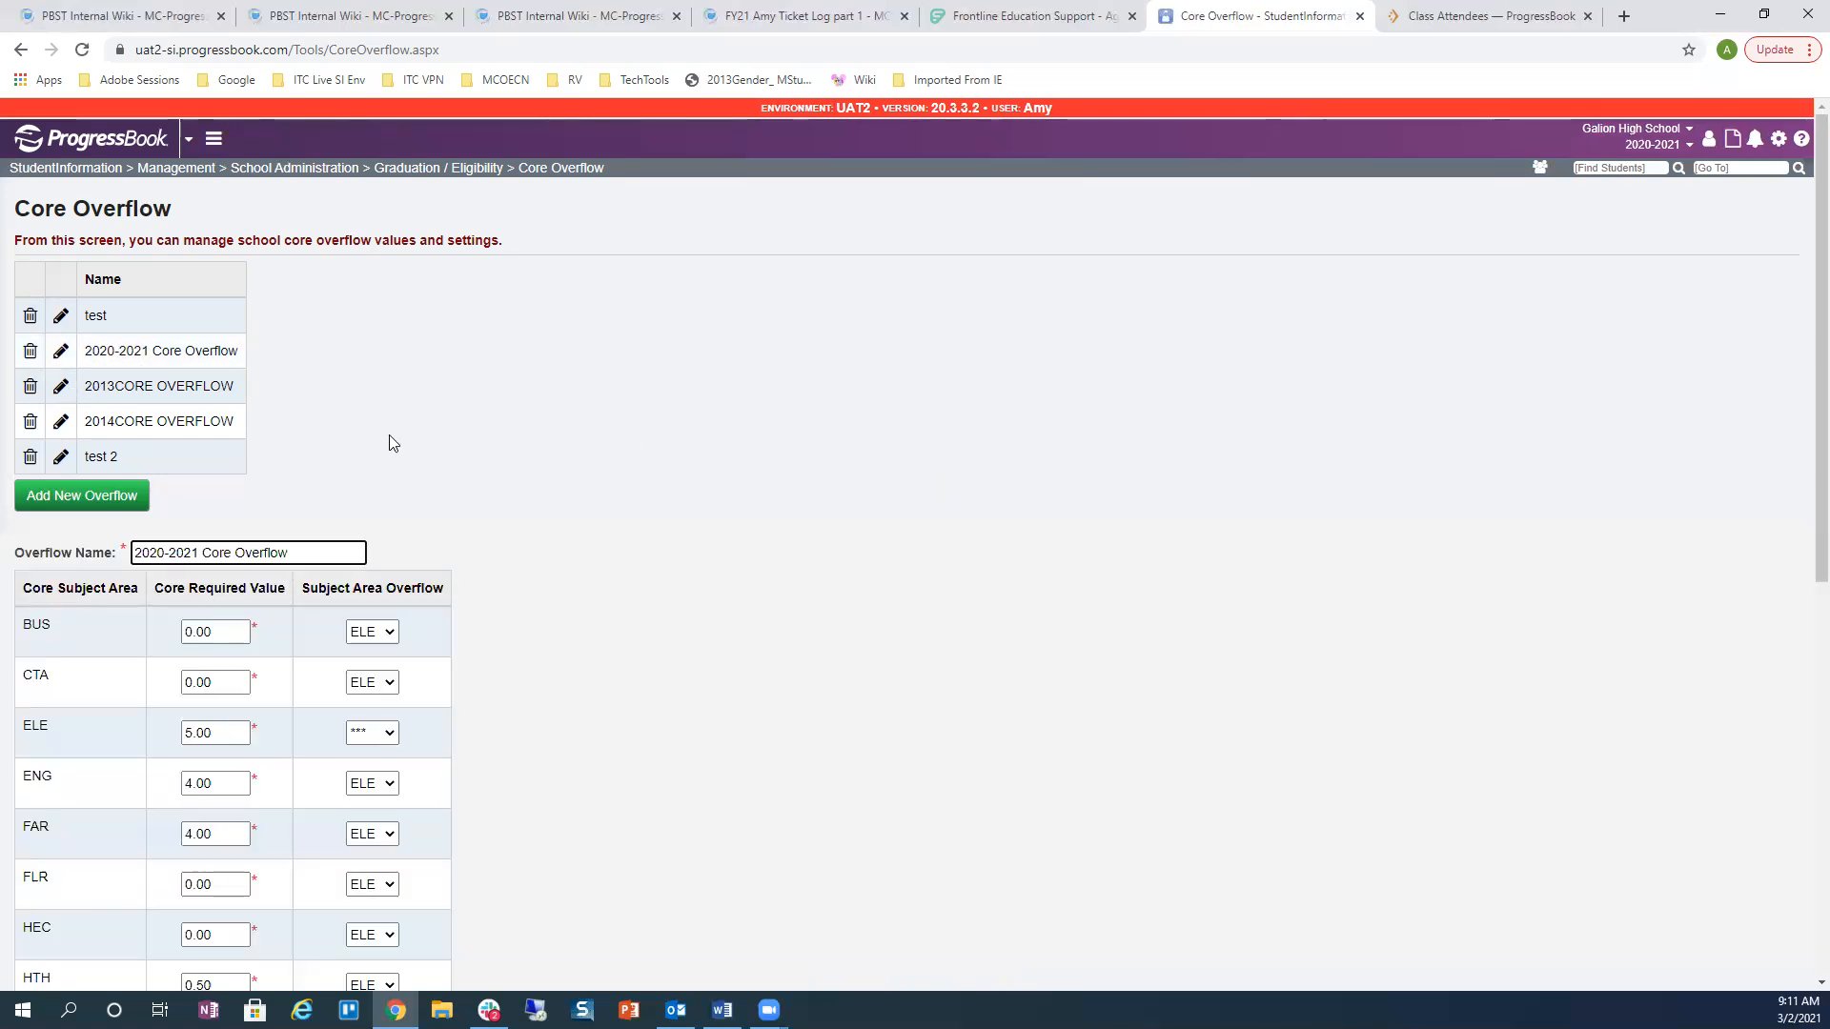
scroll(445, 404, down, 2)
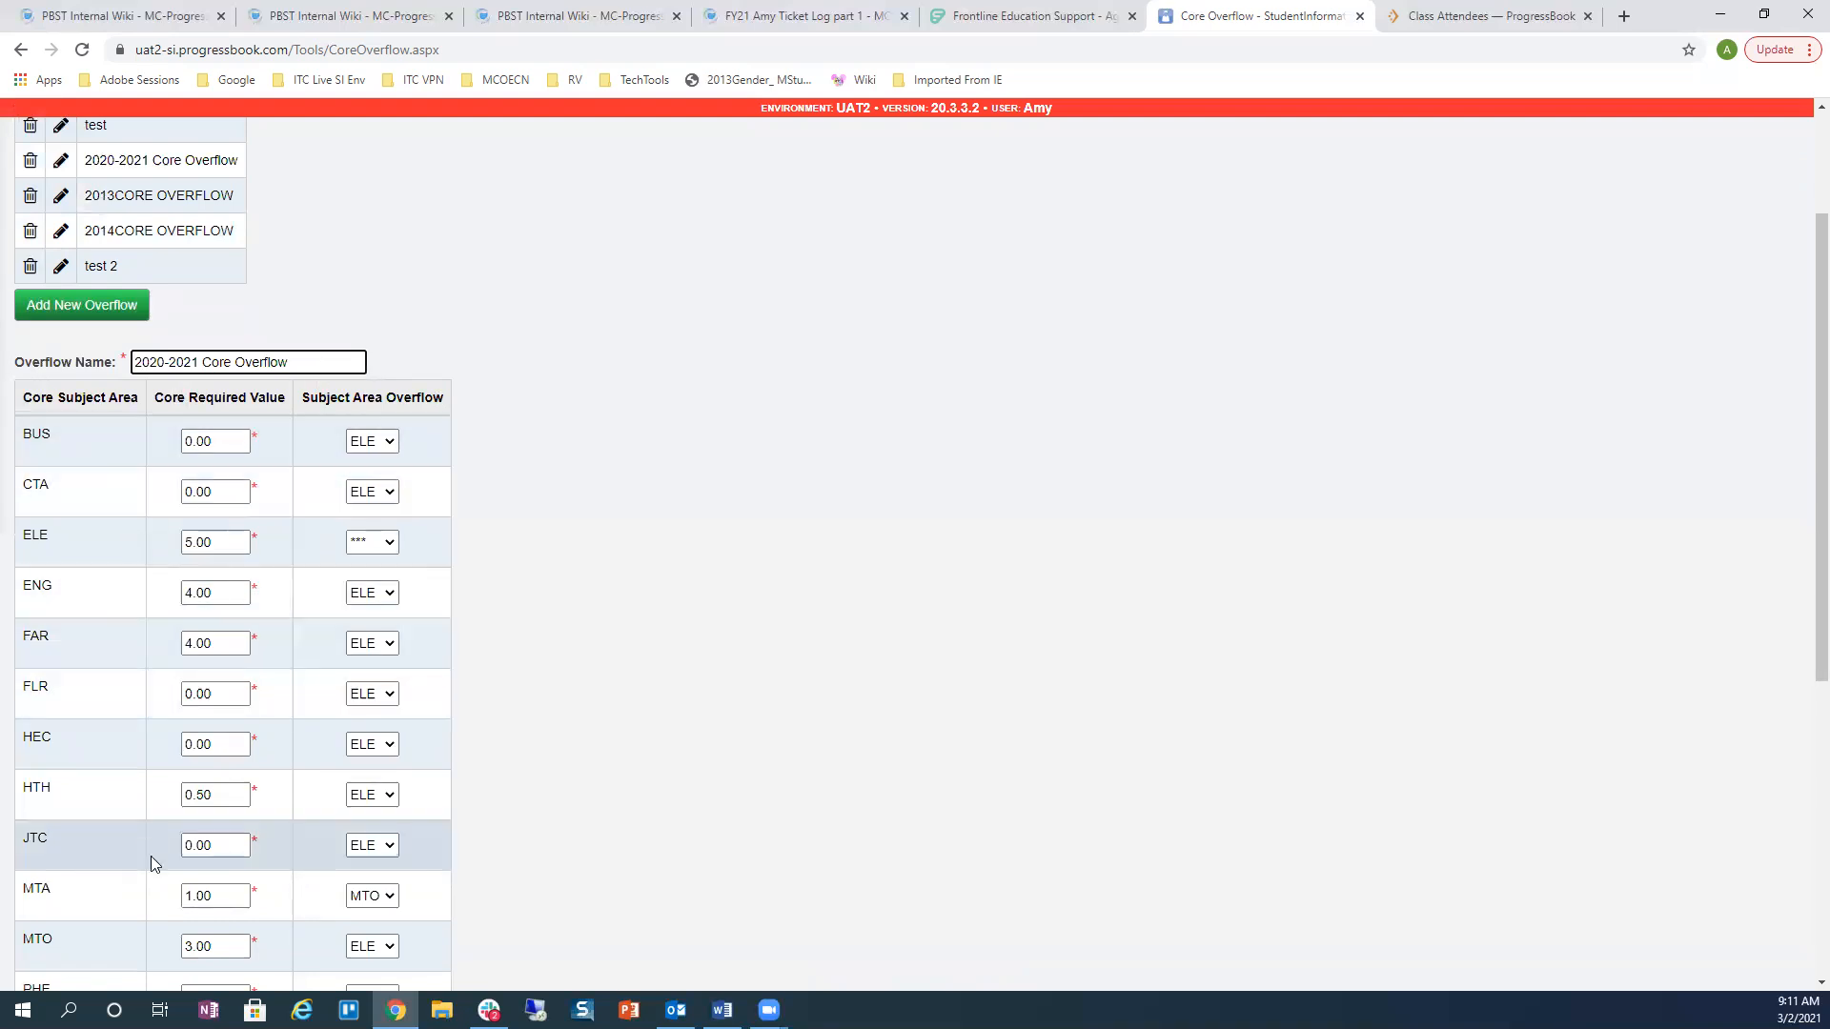
scroll(550, 690, down, 2)
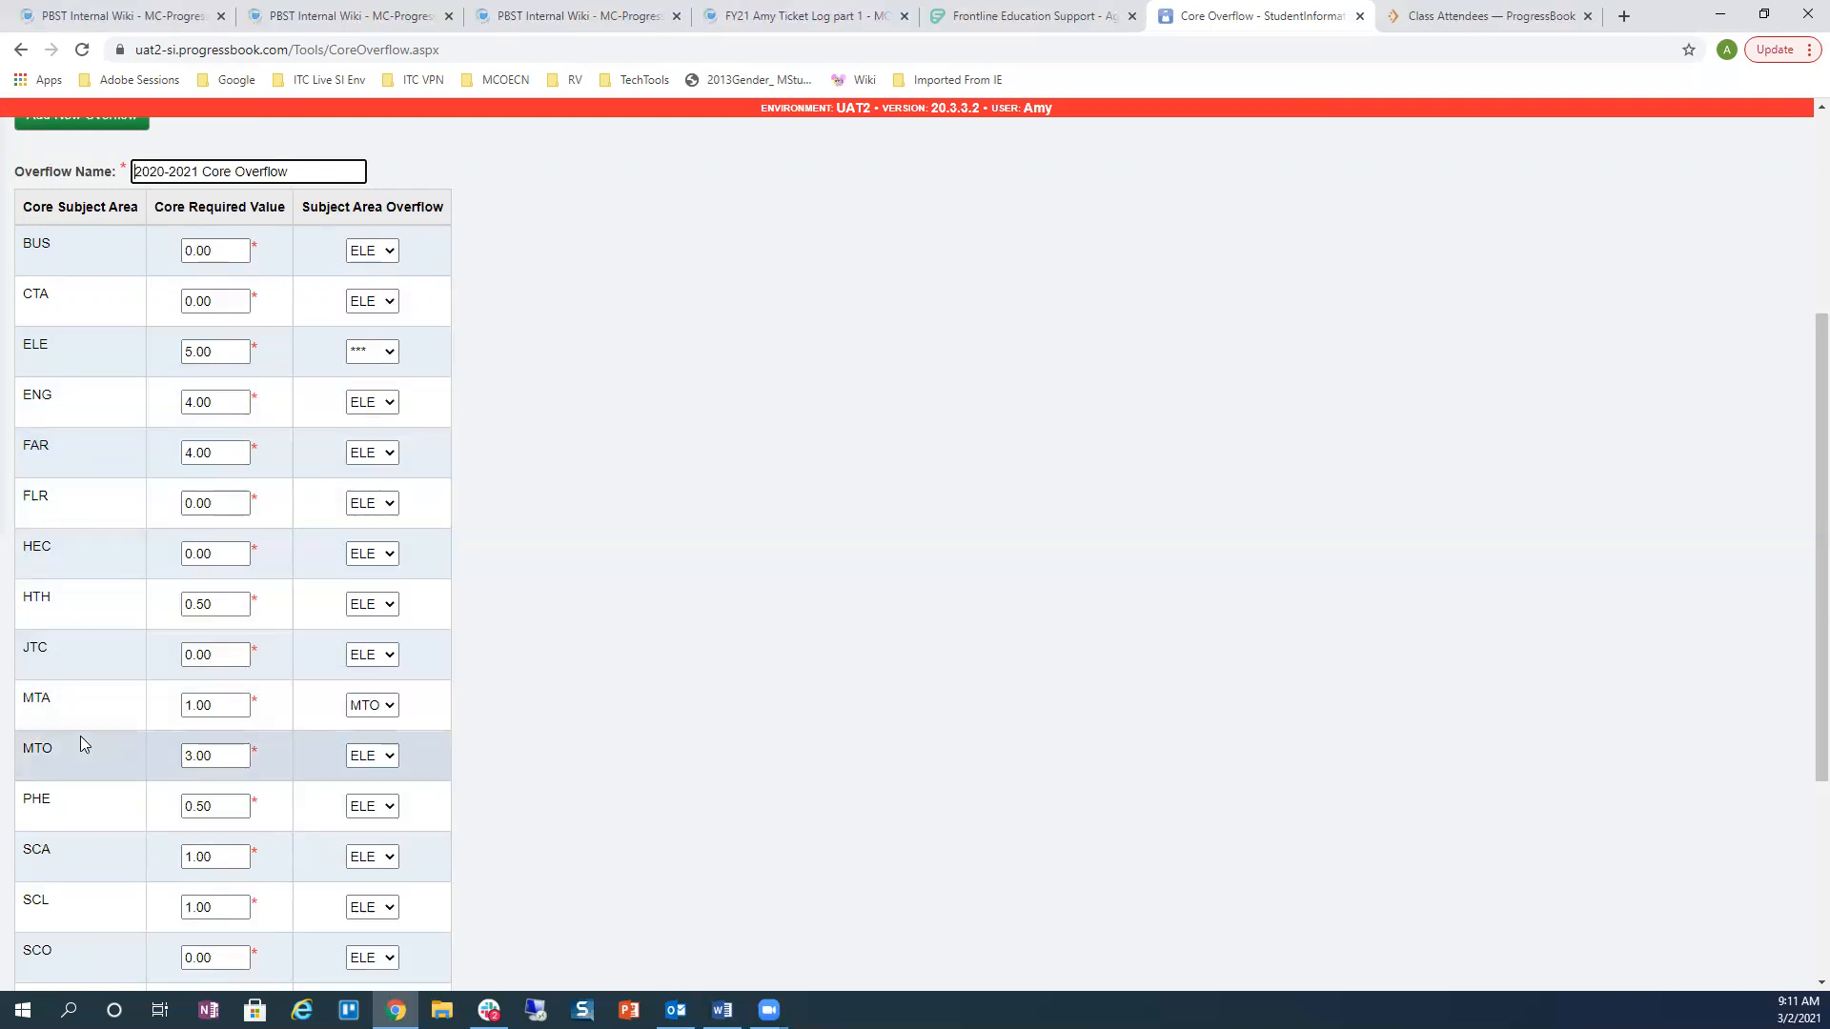
scroll(89, 726, down, 1)
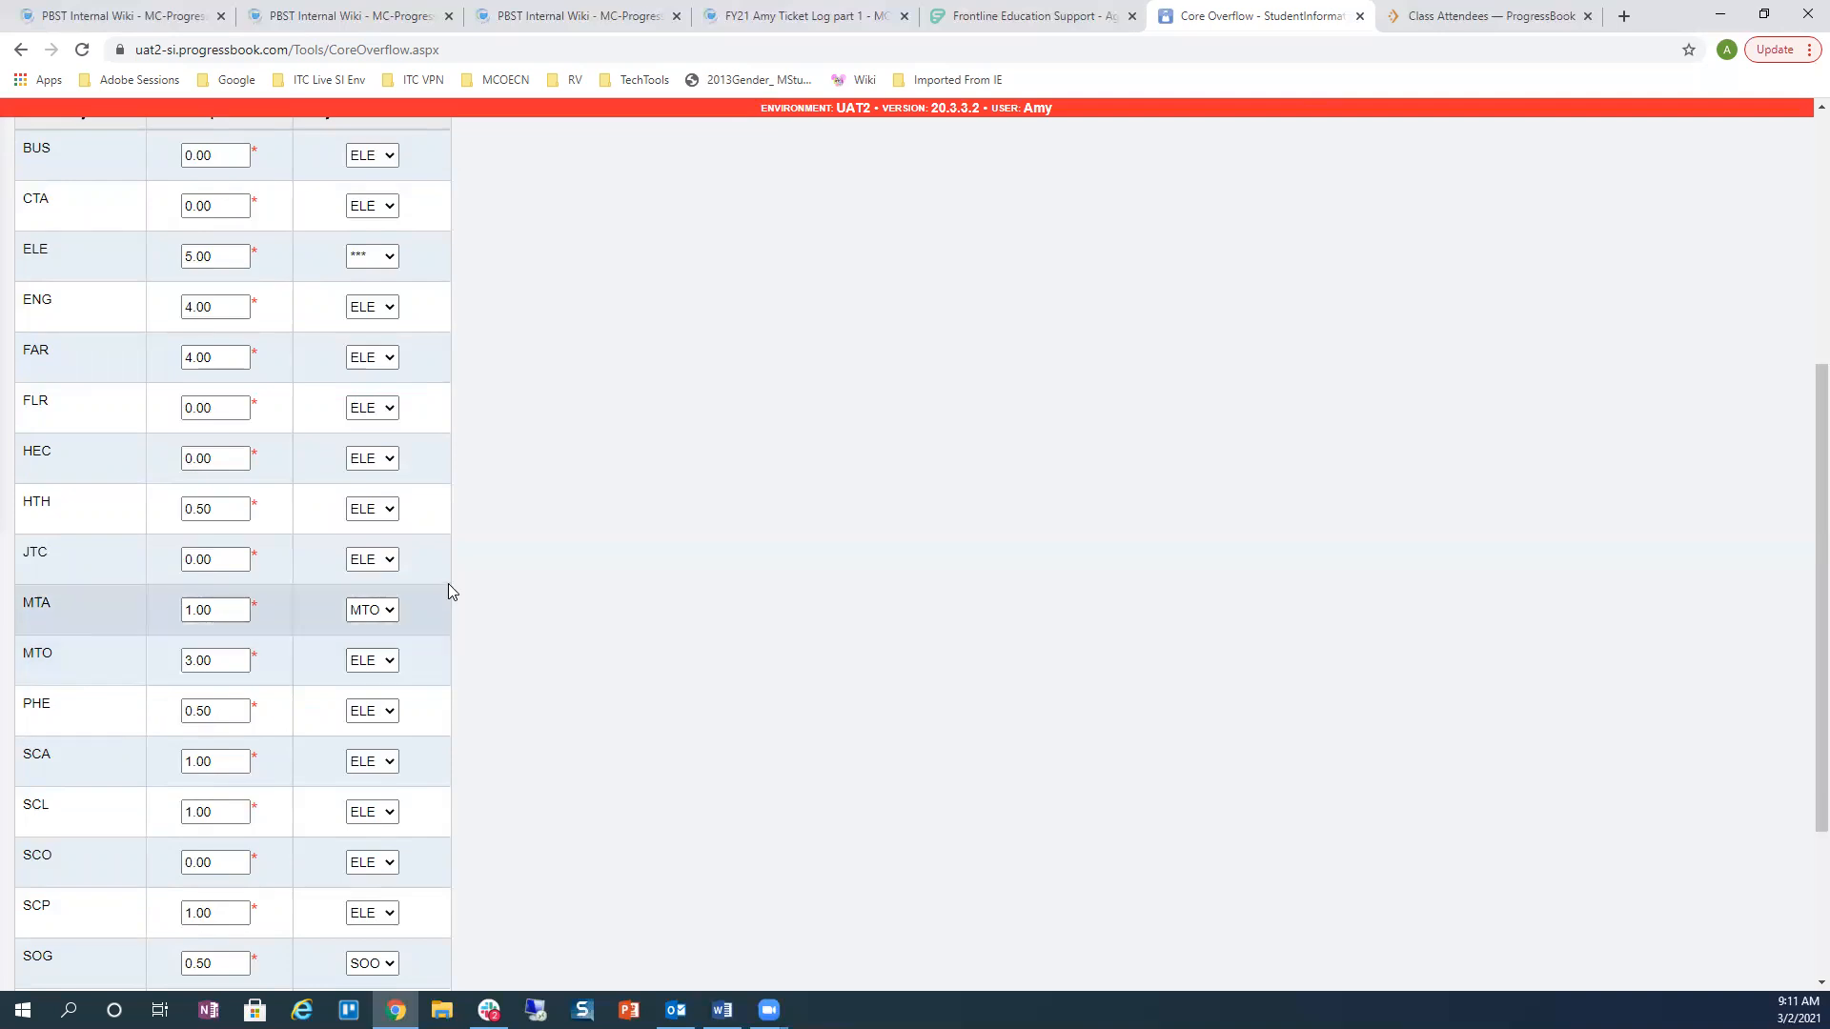
scroll(448, 583, up, 2)
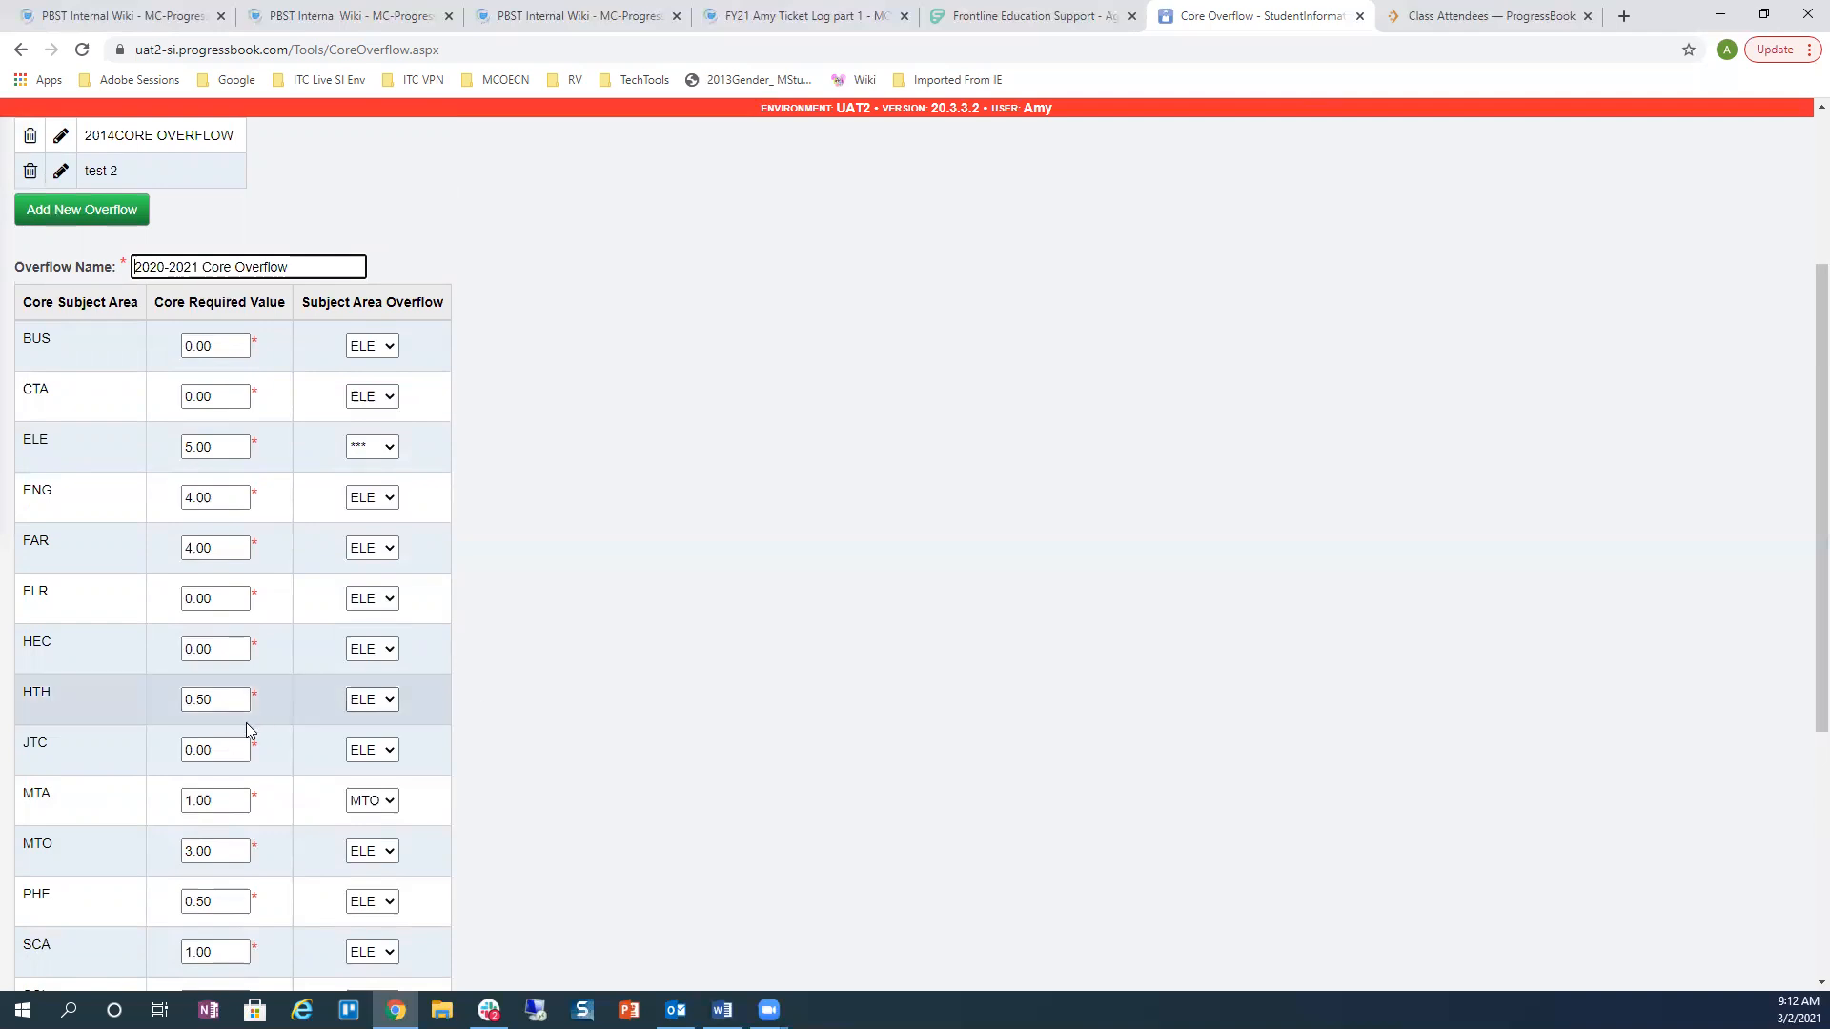
scroll(99, 742, down, 2)
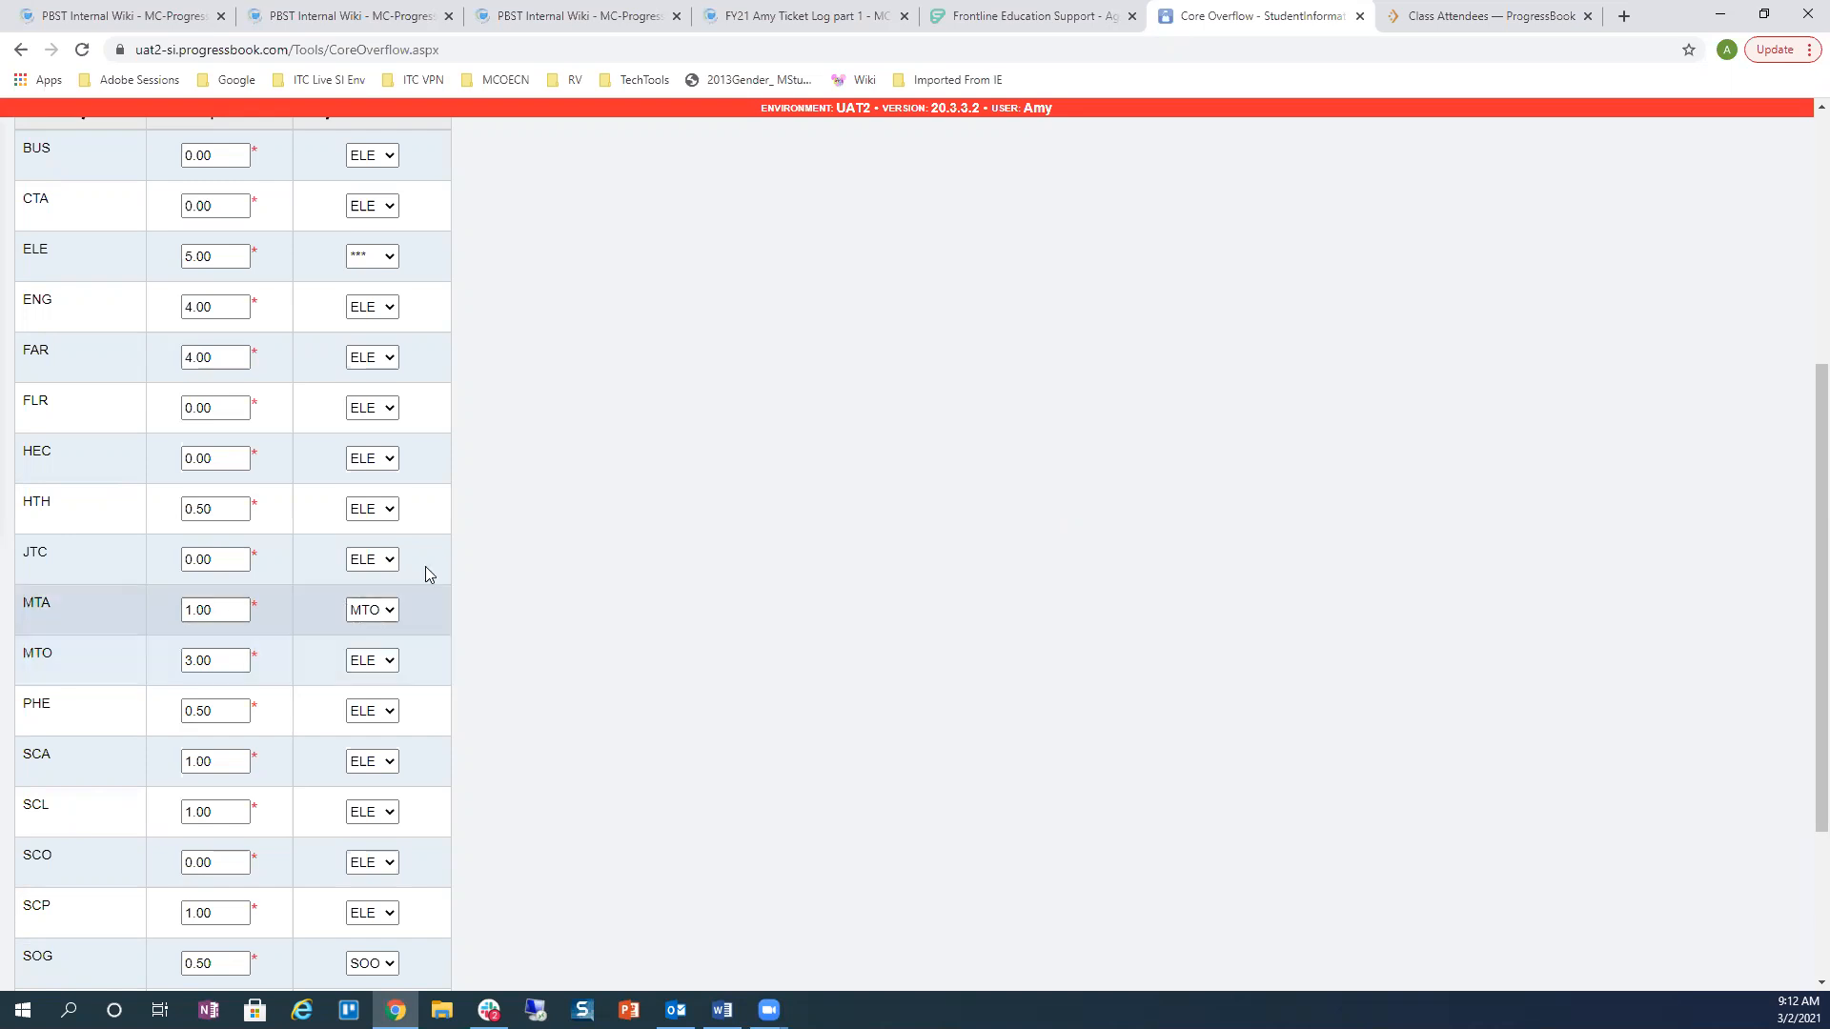
scroll(526, 532, up, 4)
scroll(531, 536, up, 1)
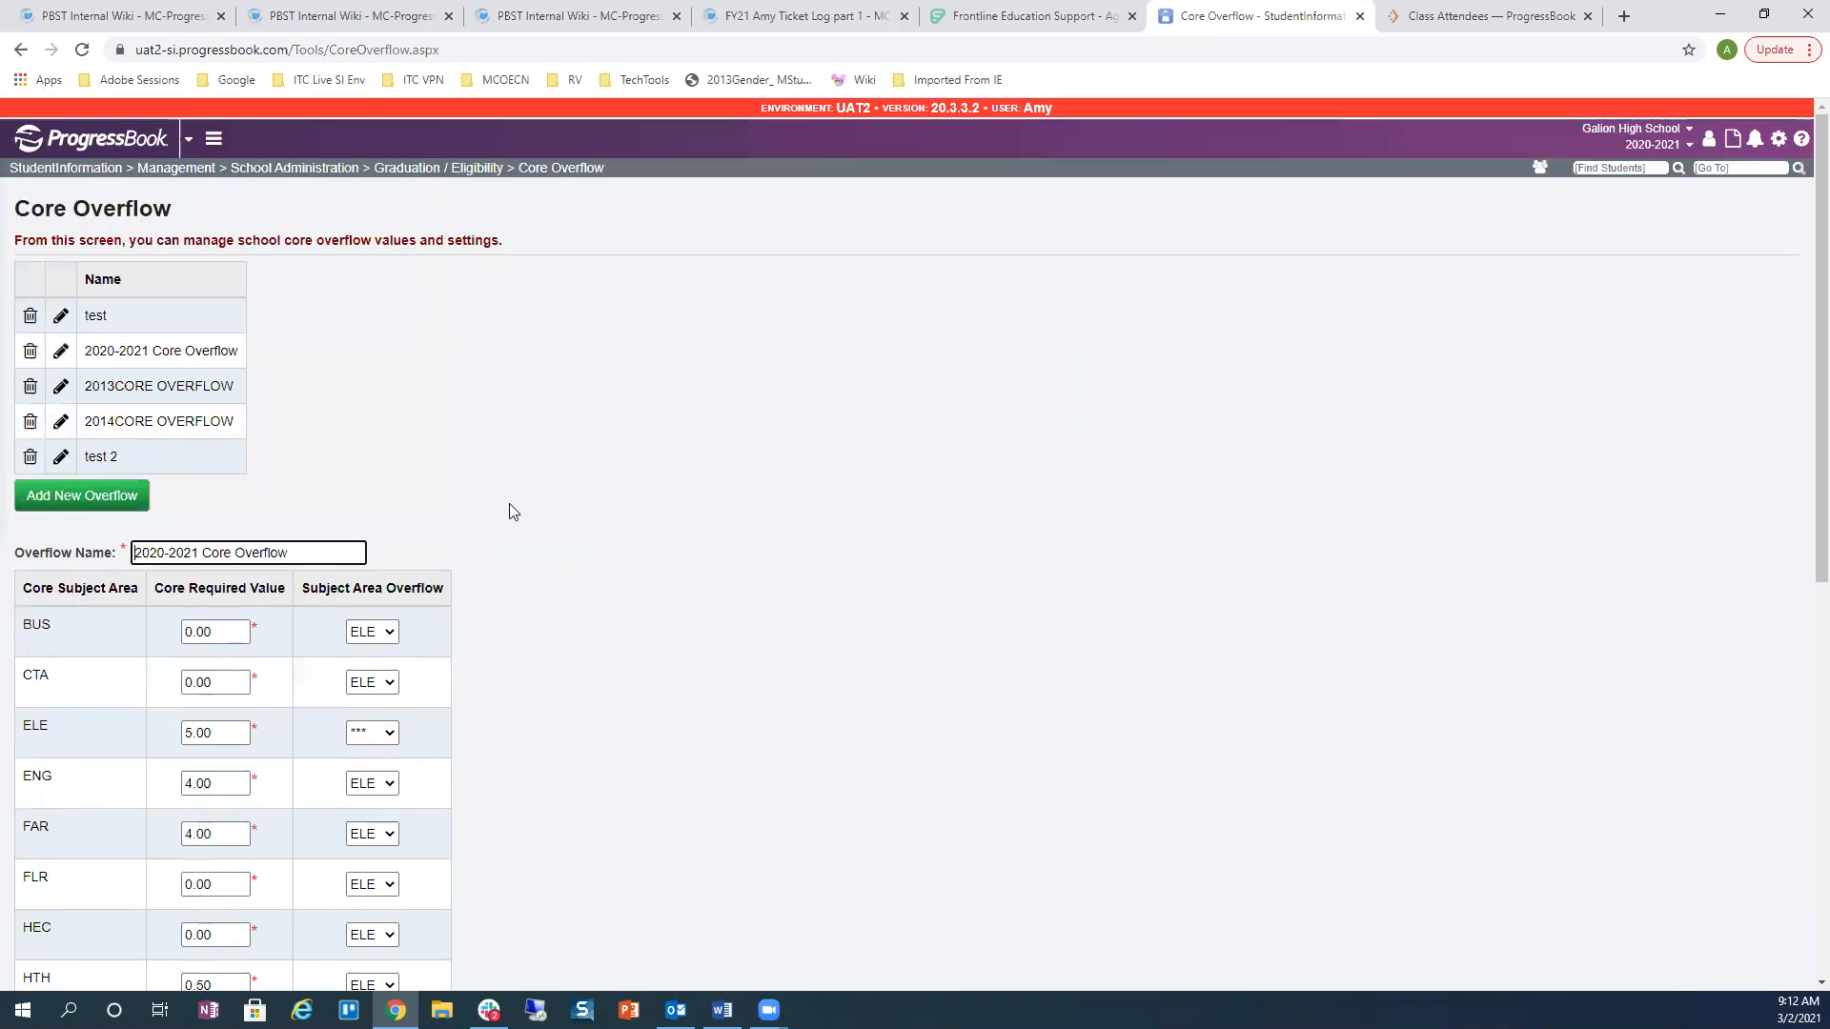
Step: From Graduation / Eligibility Miscellaneous Items, open the MEET (Meet w/ Counselor) item for editing
click(416, 172)
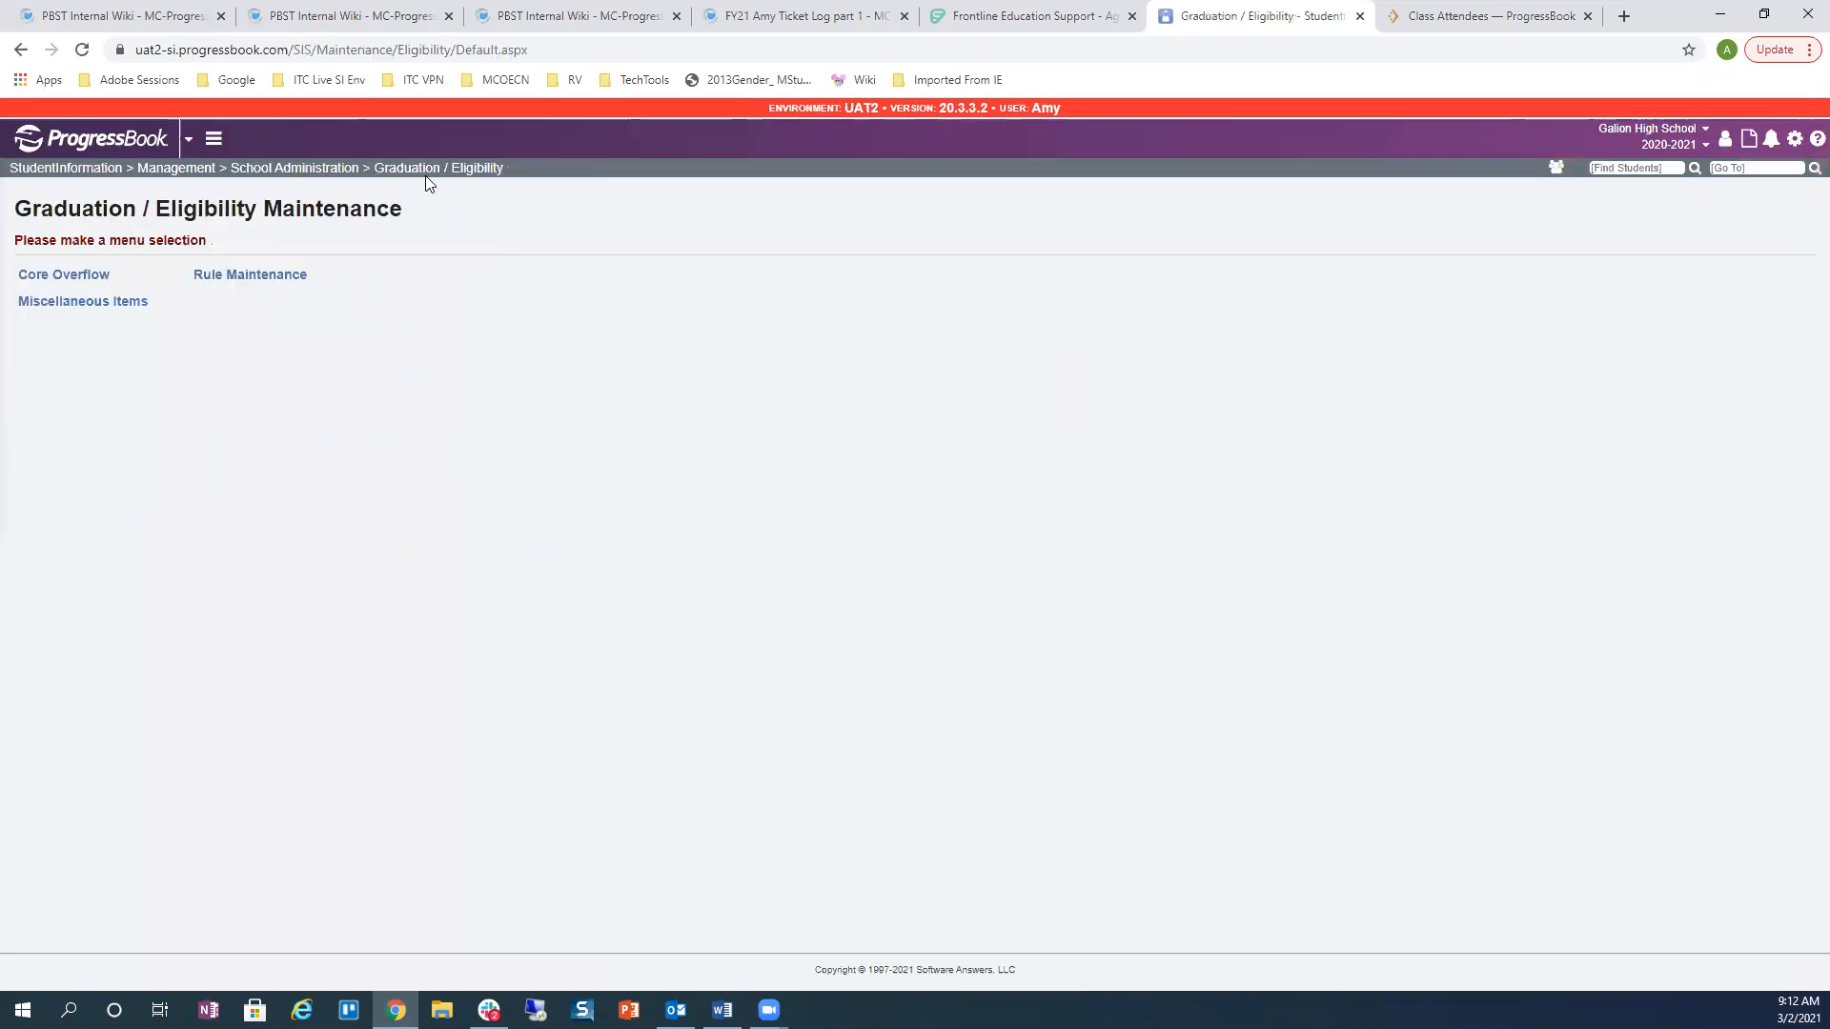
click(87, 304)
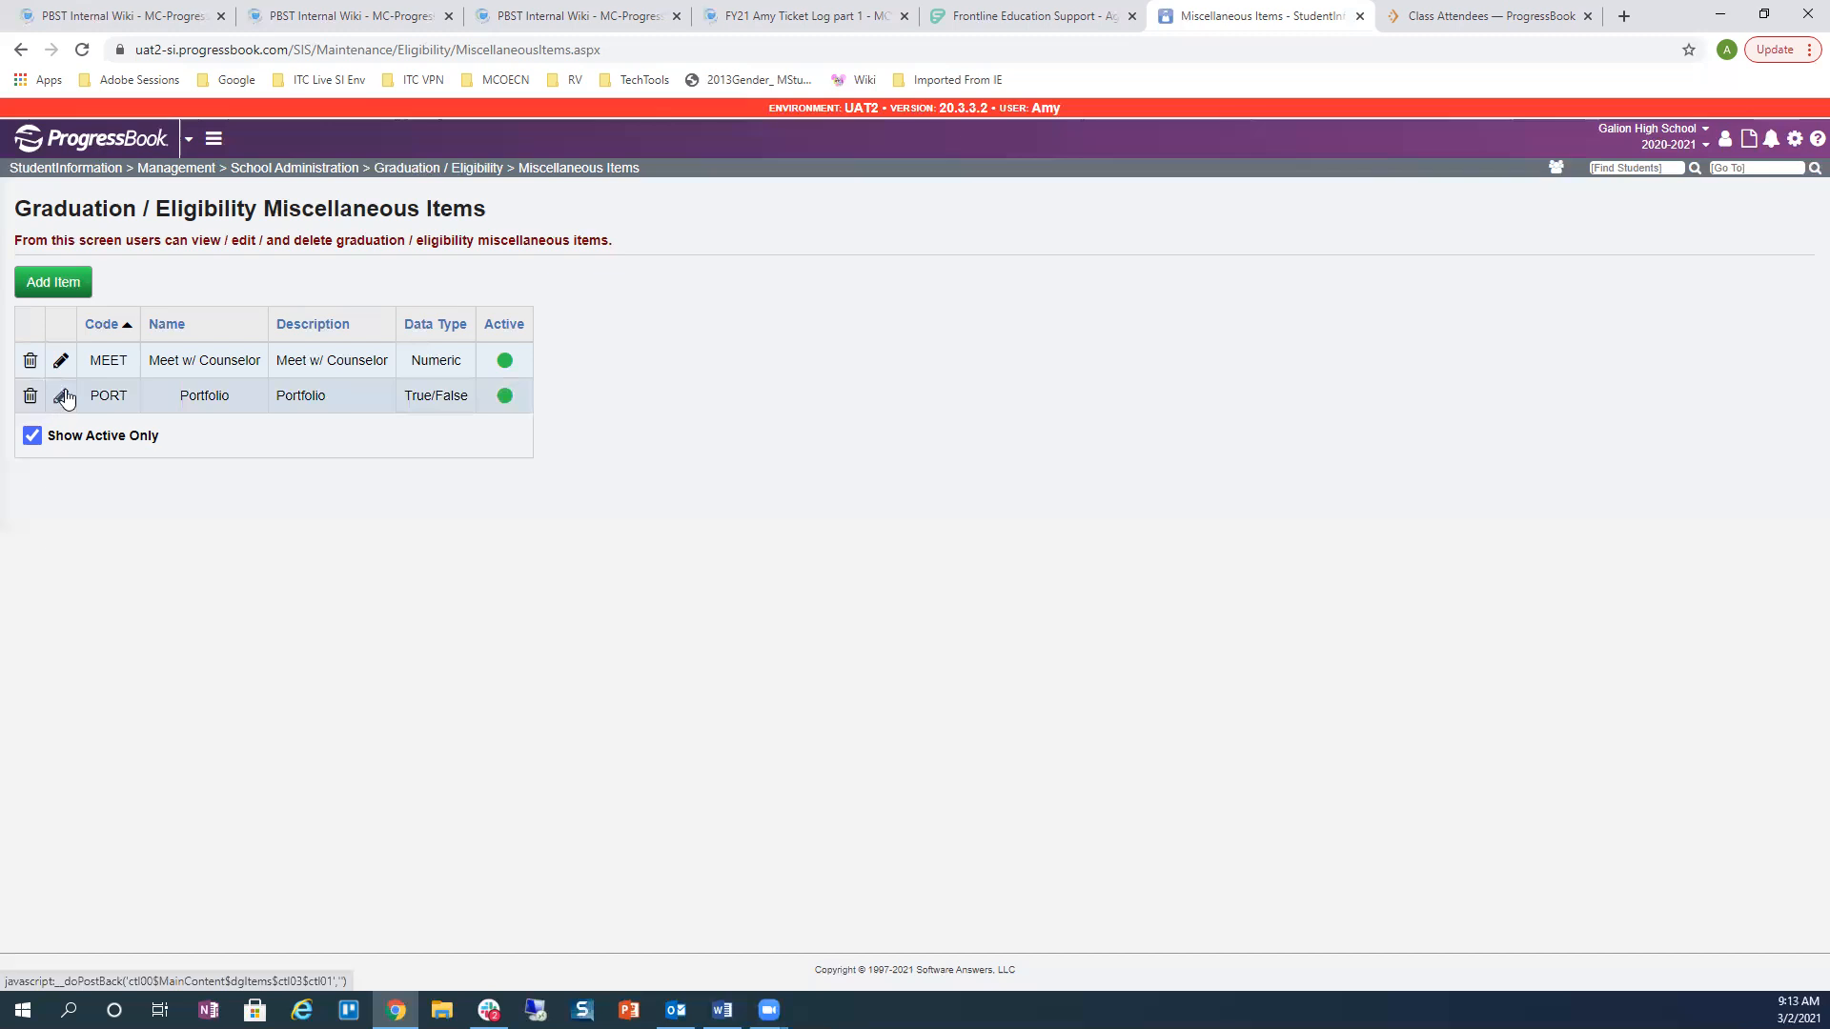
click(60, 360)
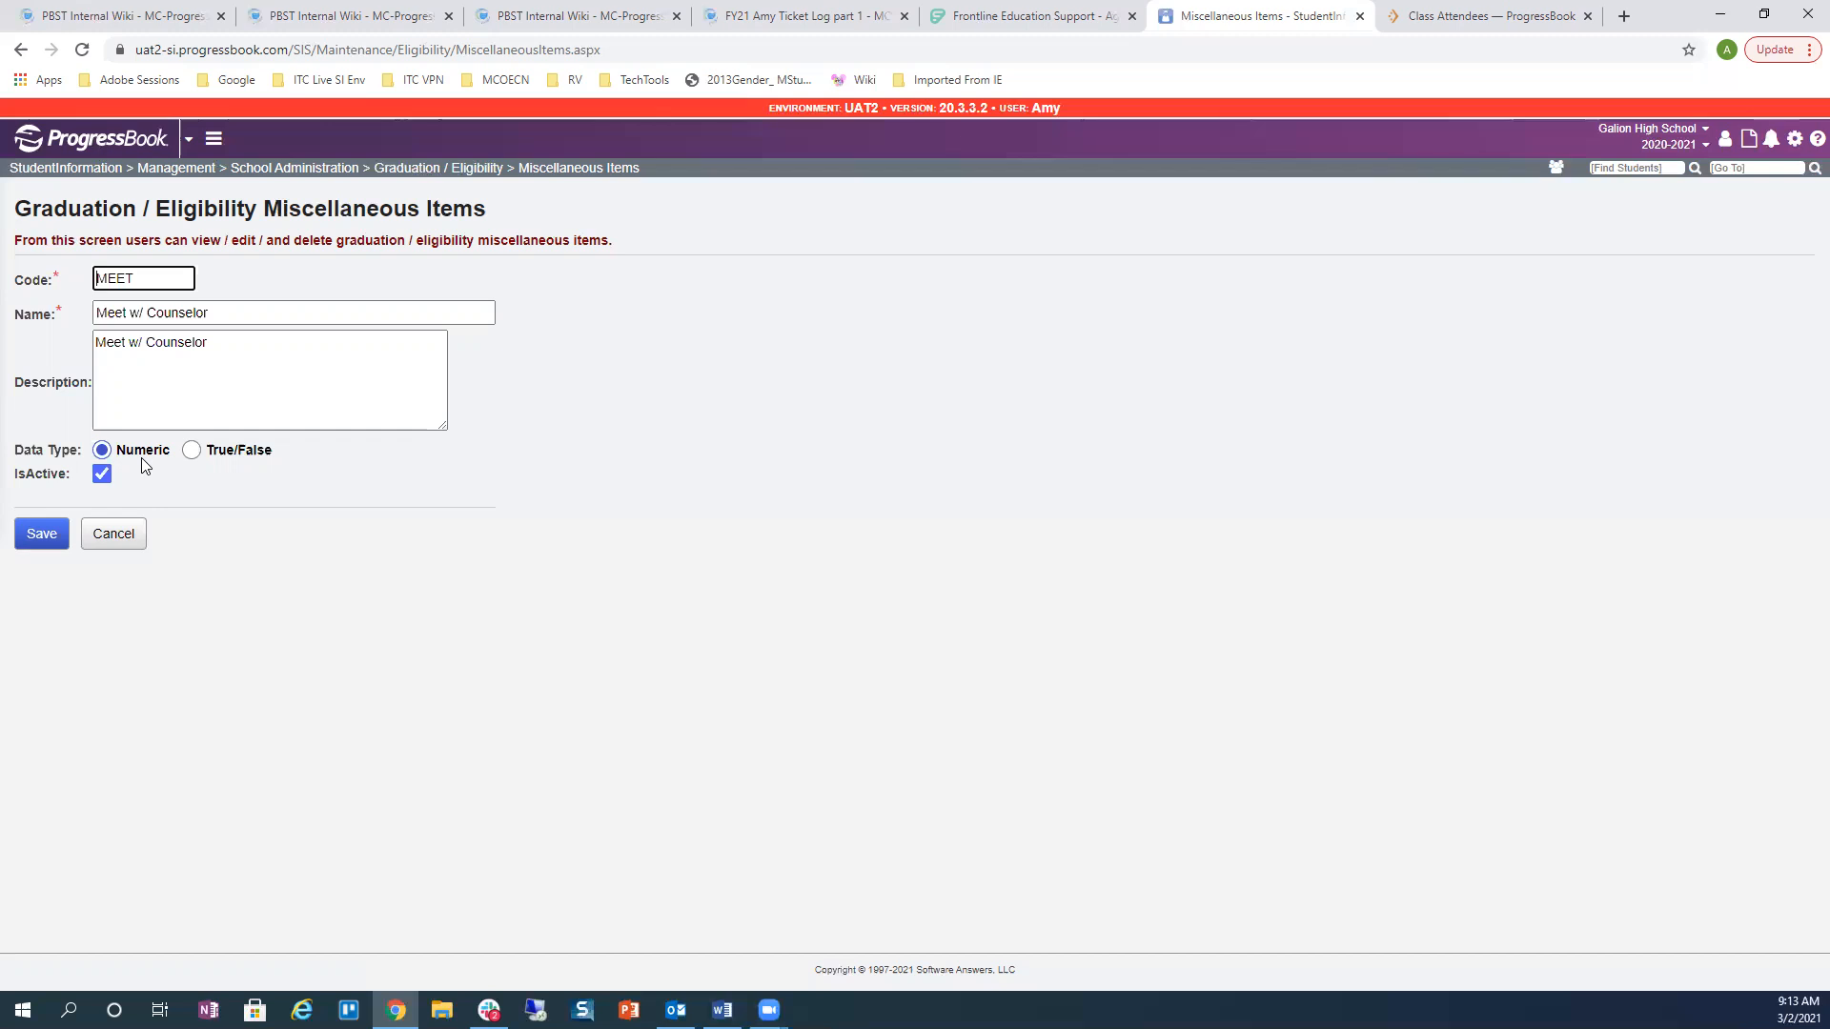
Step: Save the MEET item, open the PORT Portfolio item, then load a grade 12 student by their student ID
click(43, 534)
click(60, 449)
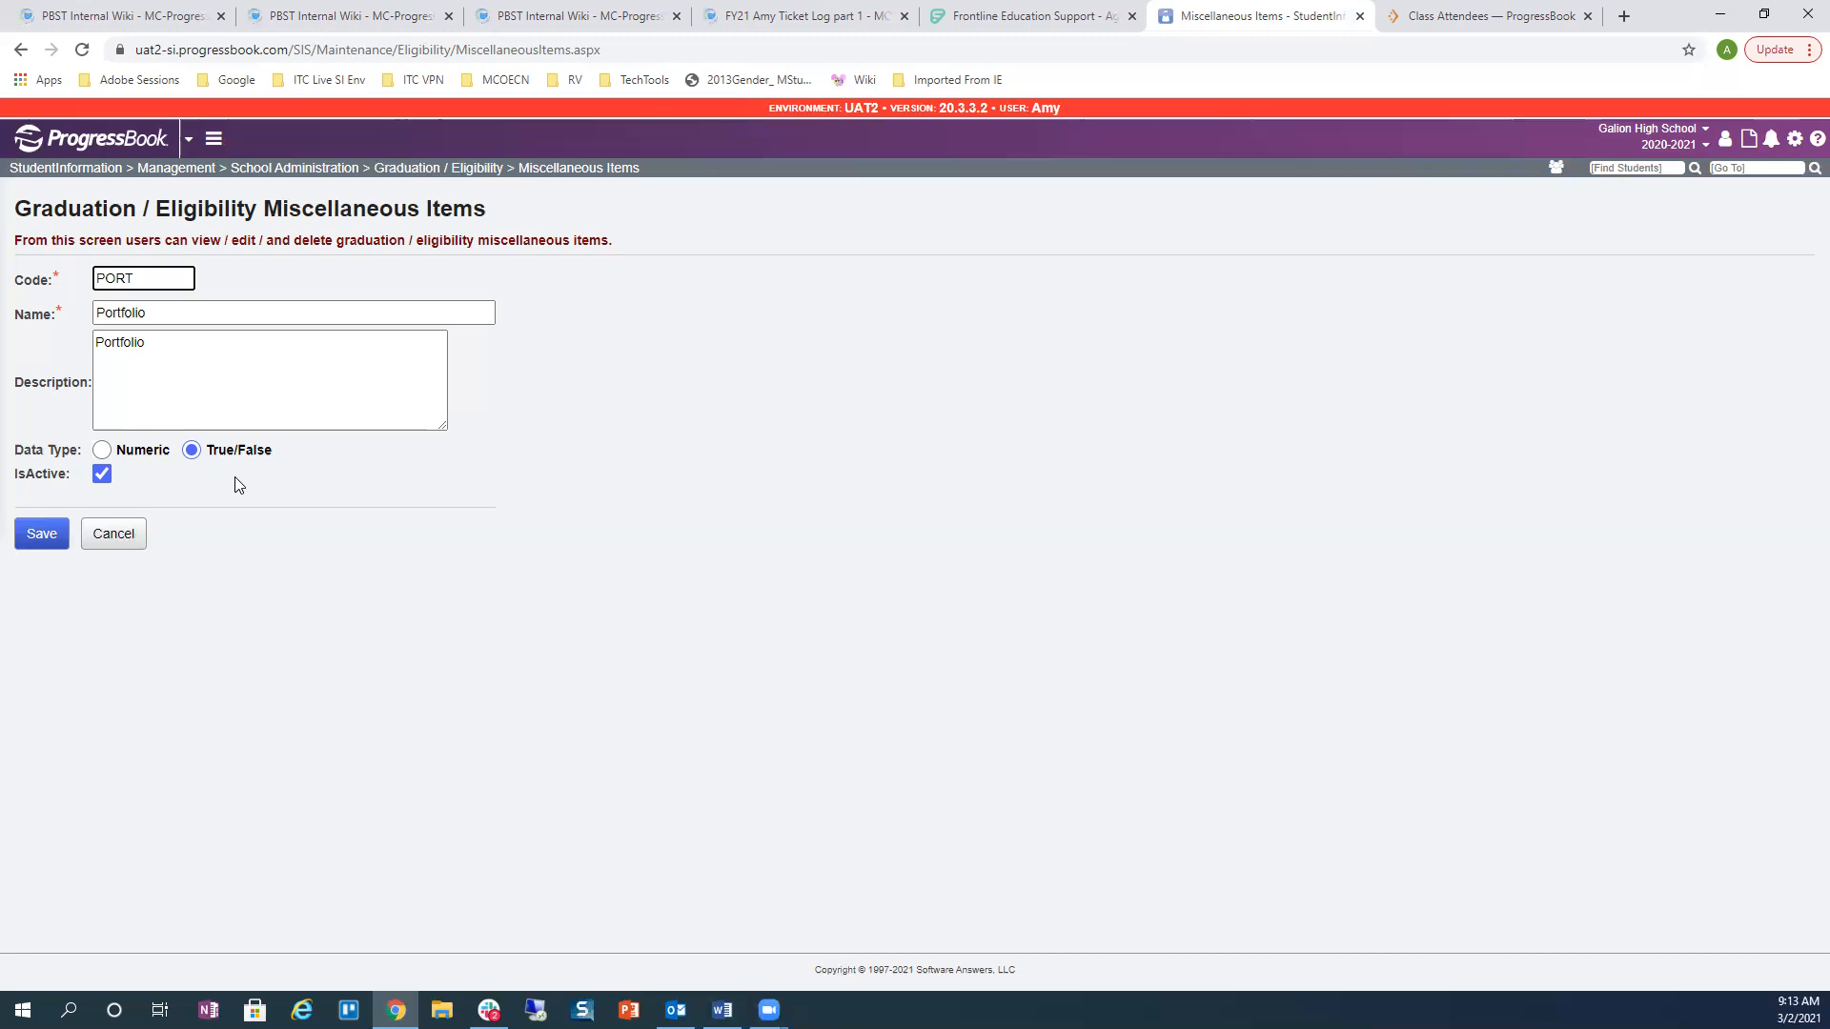
click(1632, 166)
text(2272250)
key(Return)
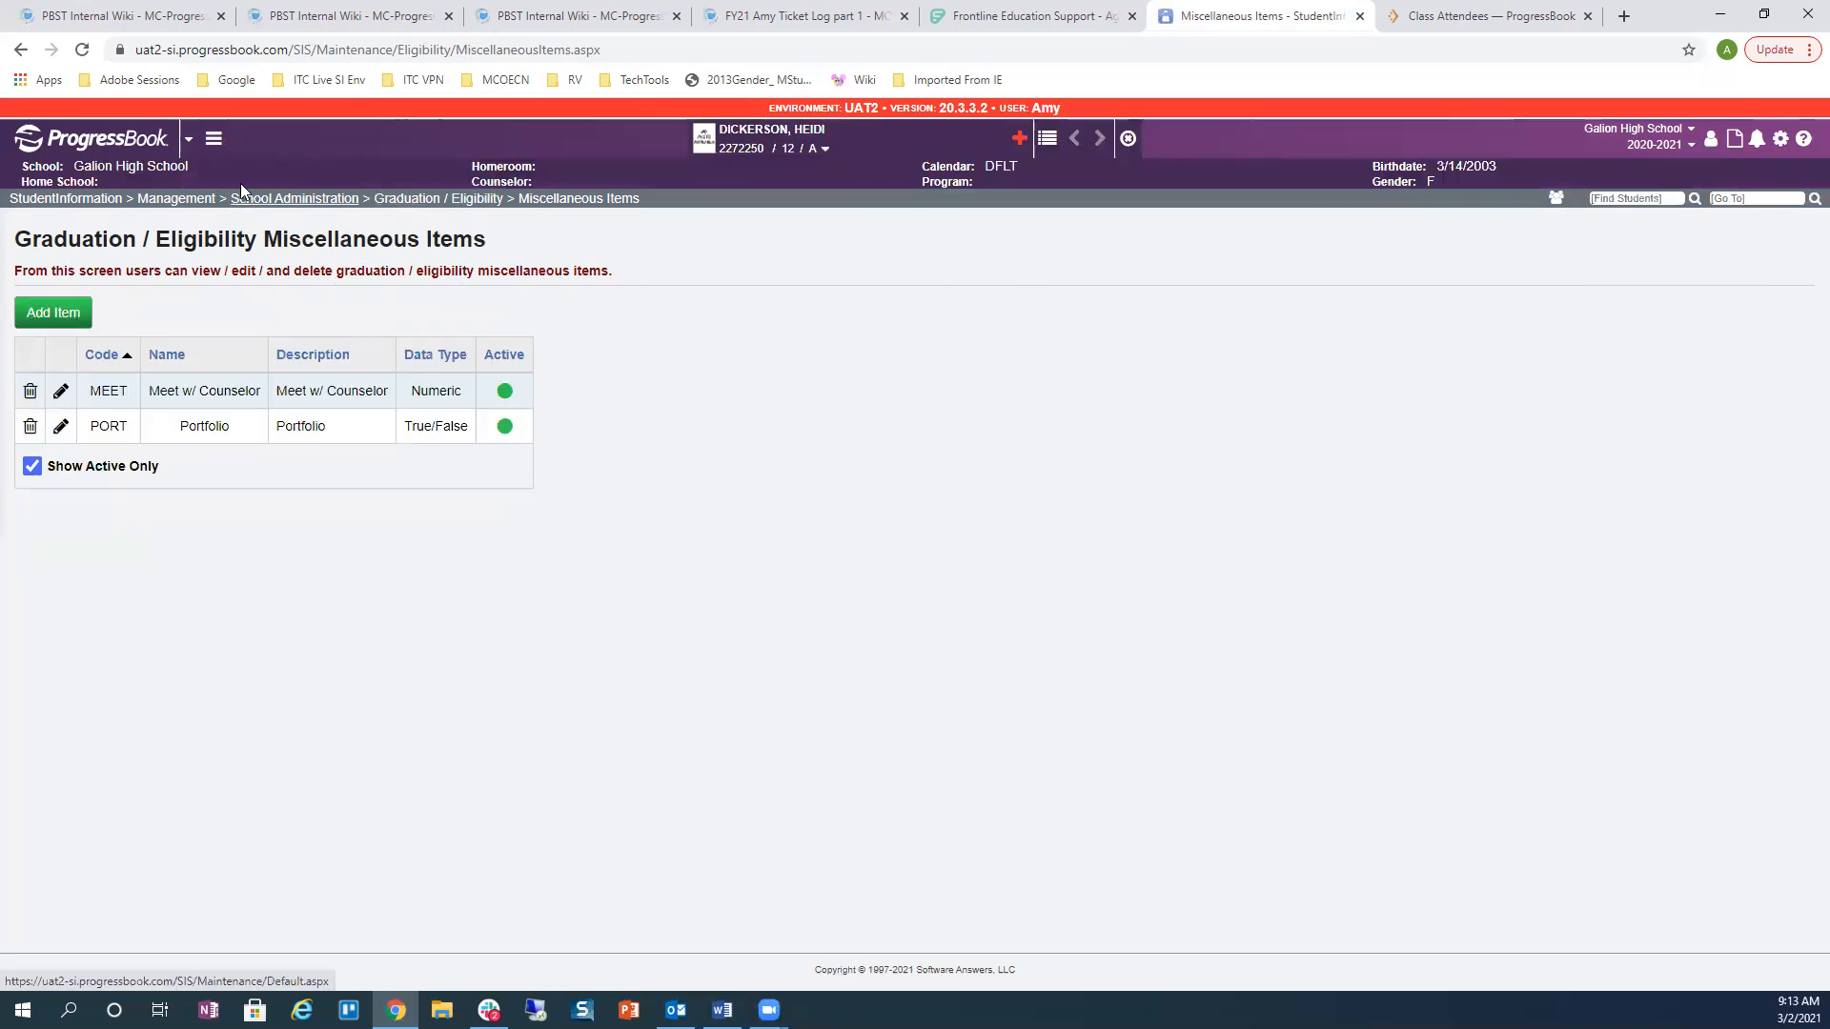
Step: Review the student's Graduation / Eligibility Miscellaneous Values for Meet w/ Counselor and Portfolio
click(213, 139)
click(230, 179)
click(239, 445)
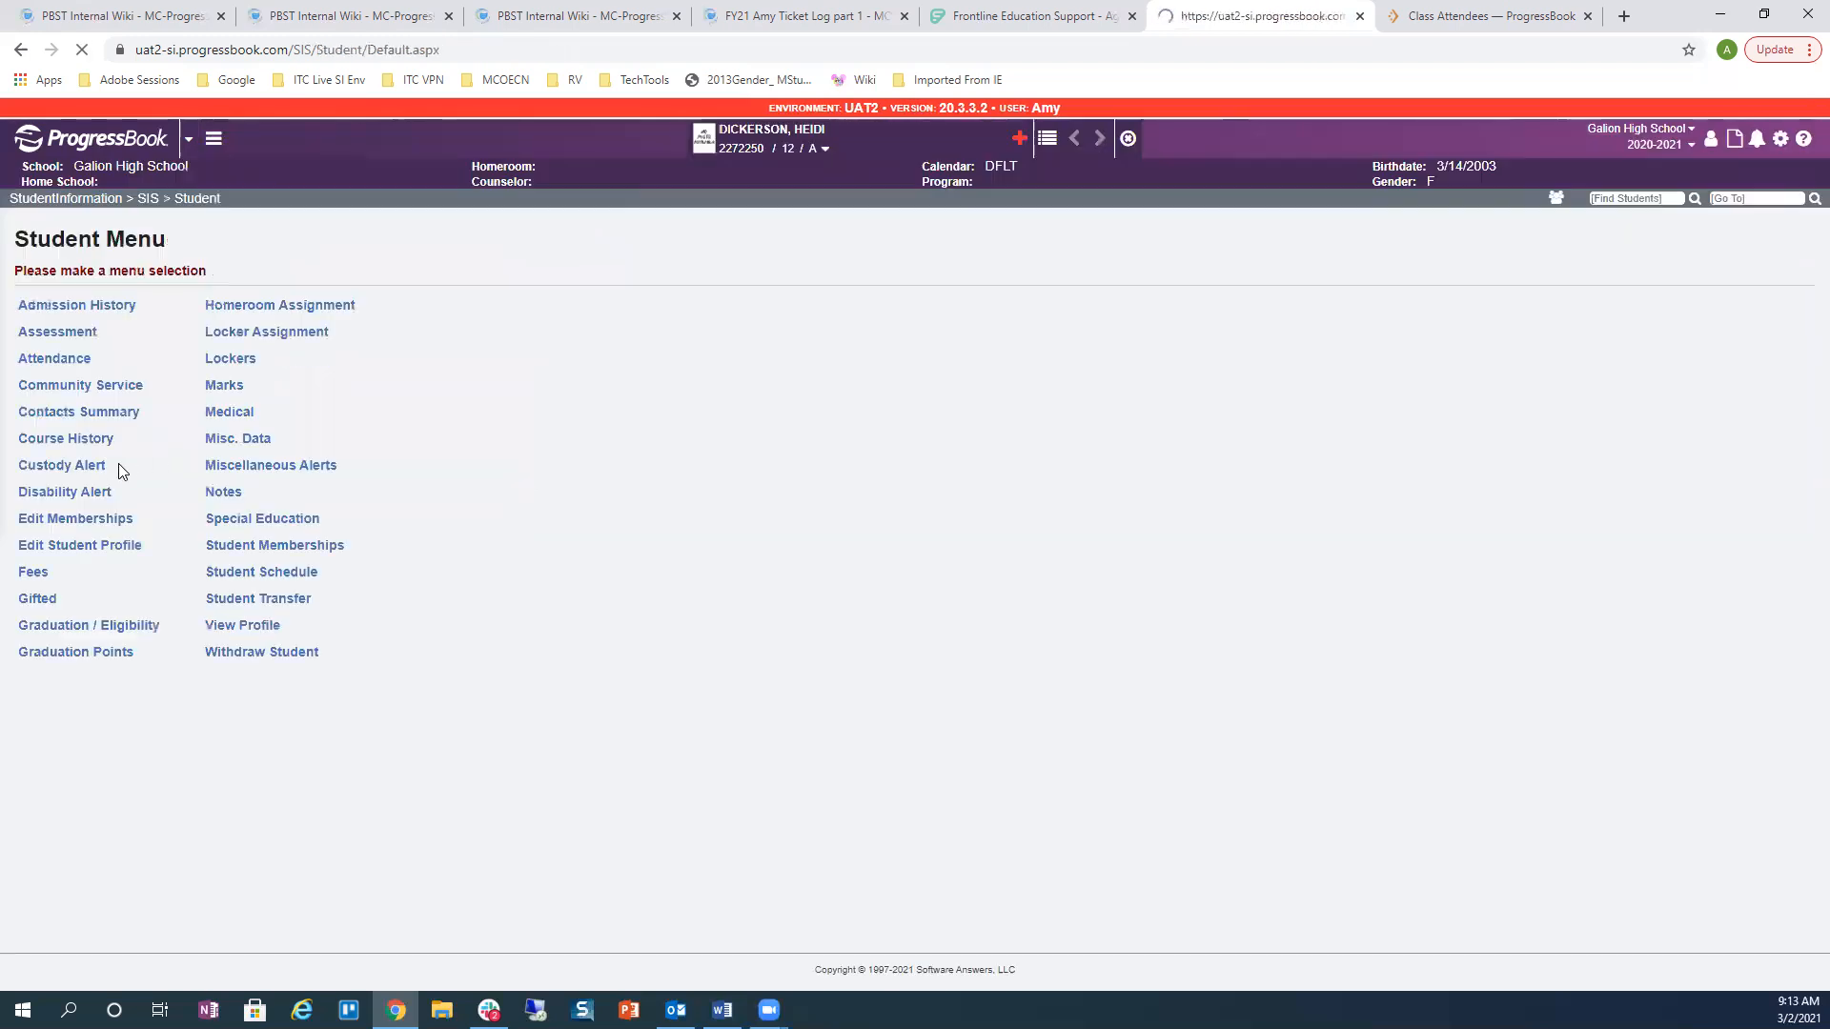
click(67, 627)
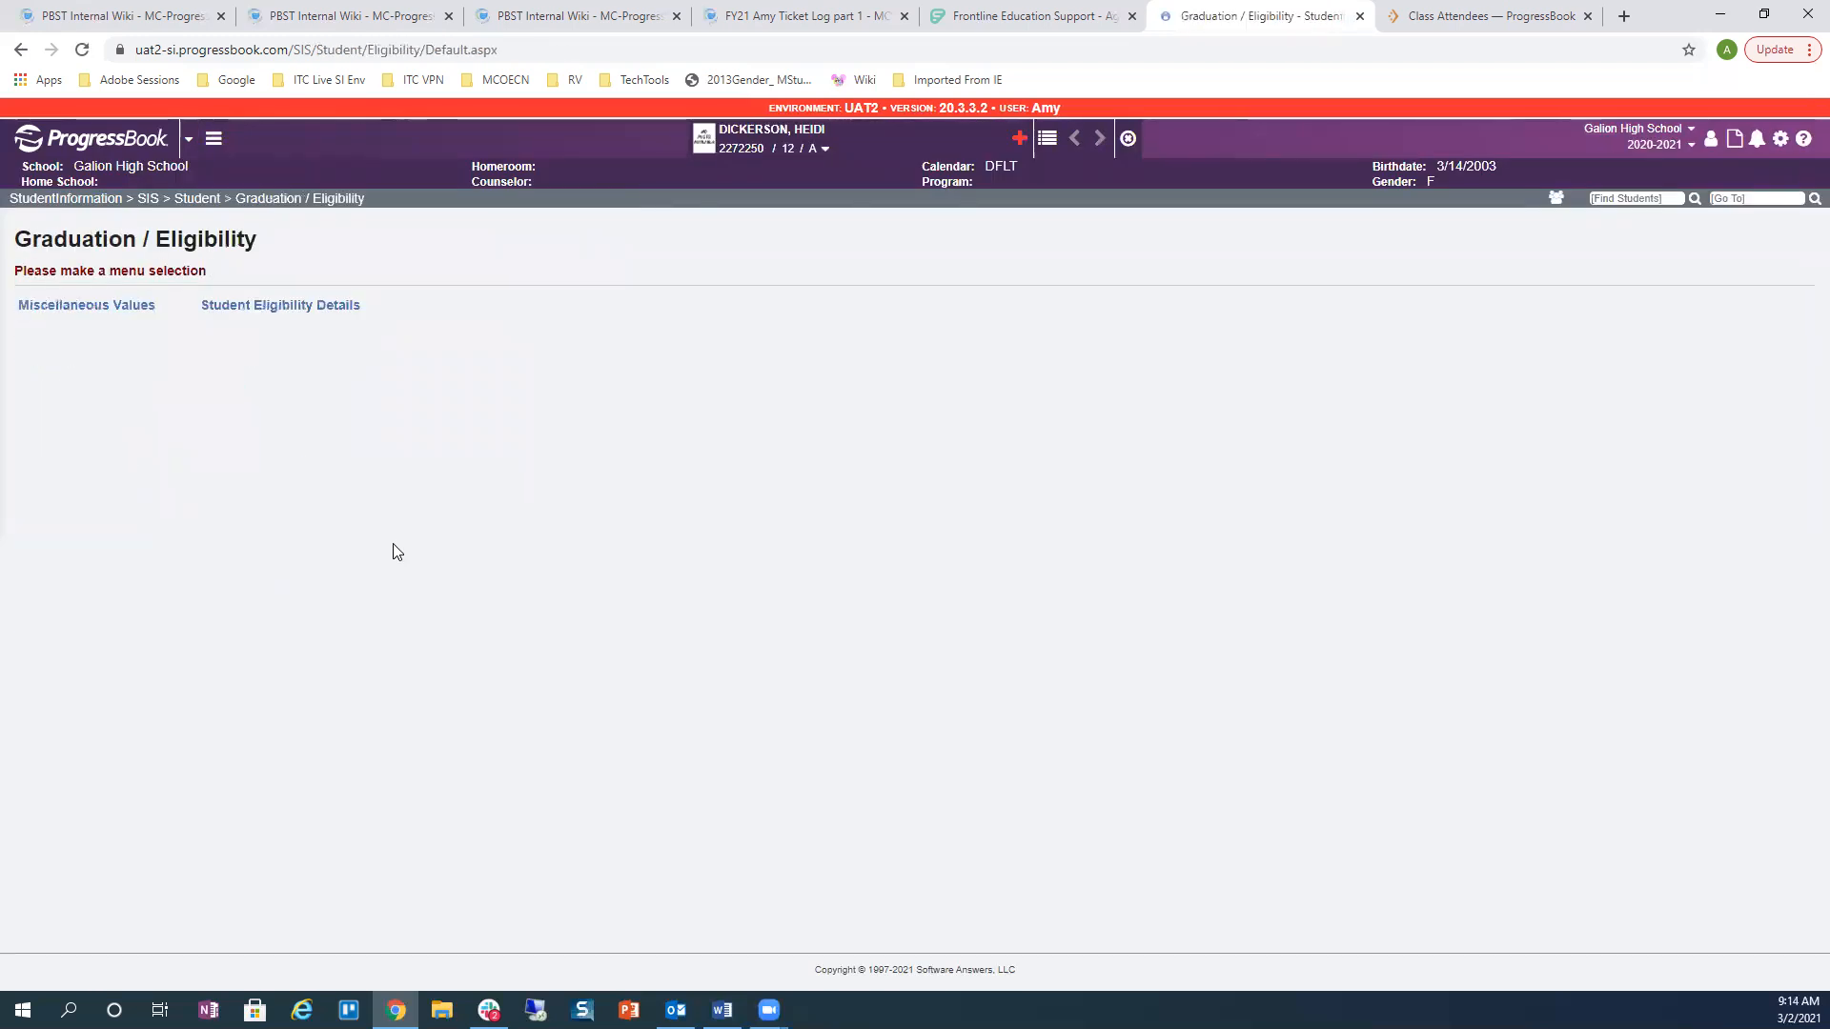
click(138, 305)
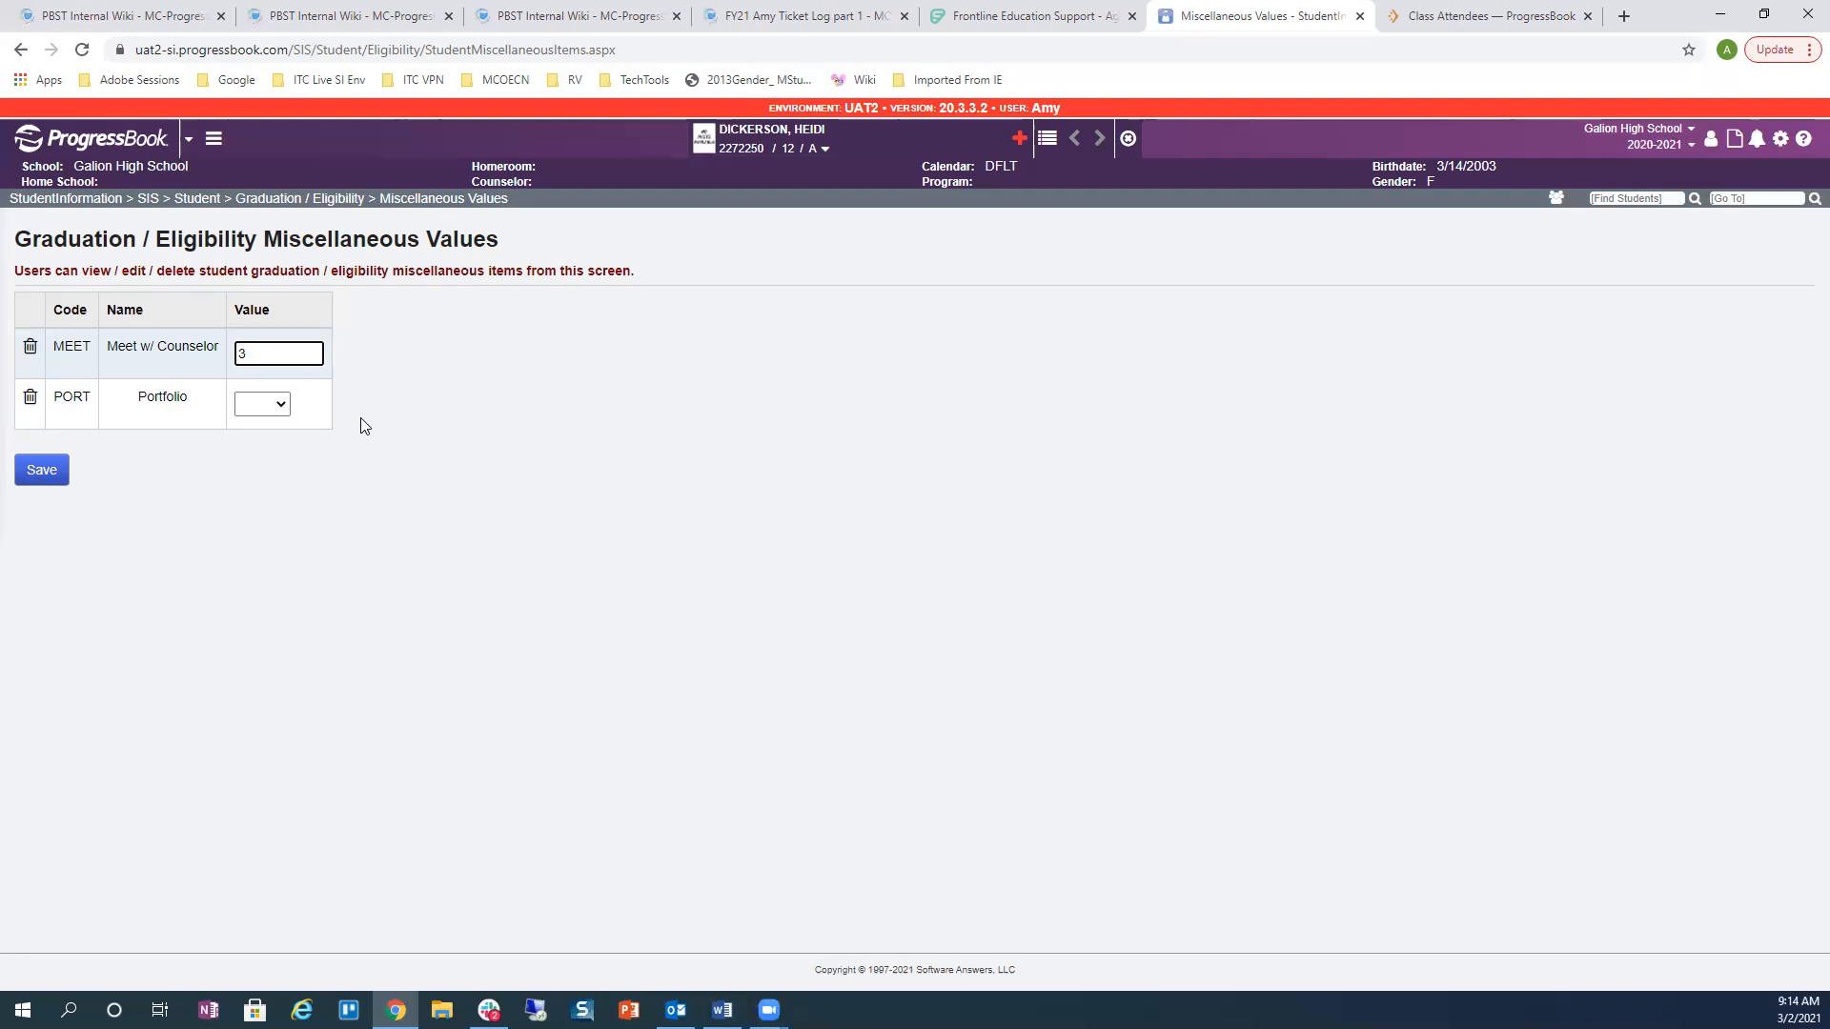
Step: Open the student's Community Service Hours, showing two 5.00-hour 2020-2021 entries
click(250, 200)
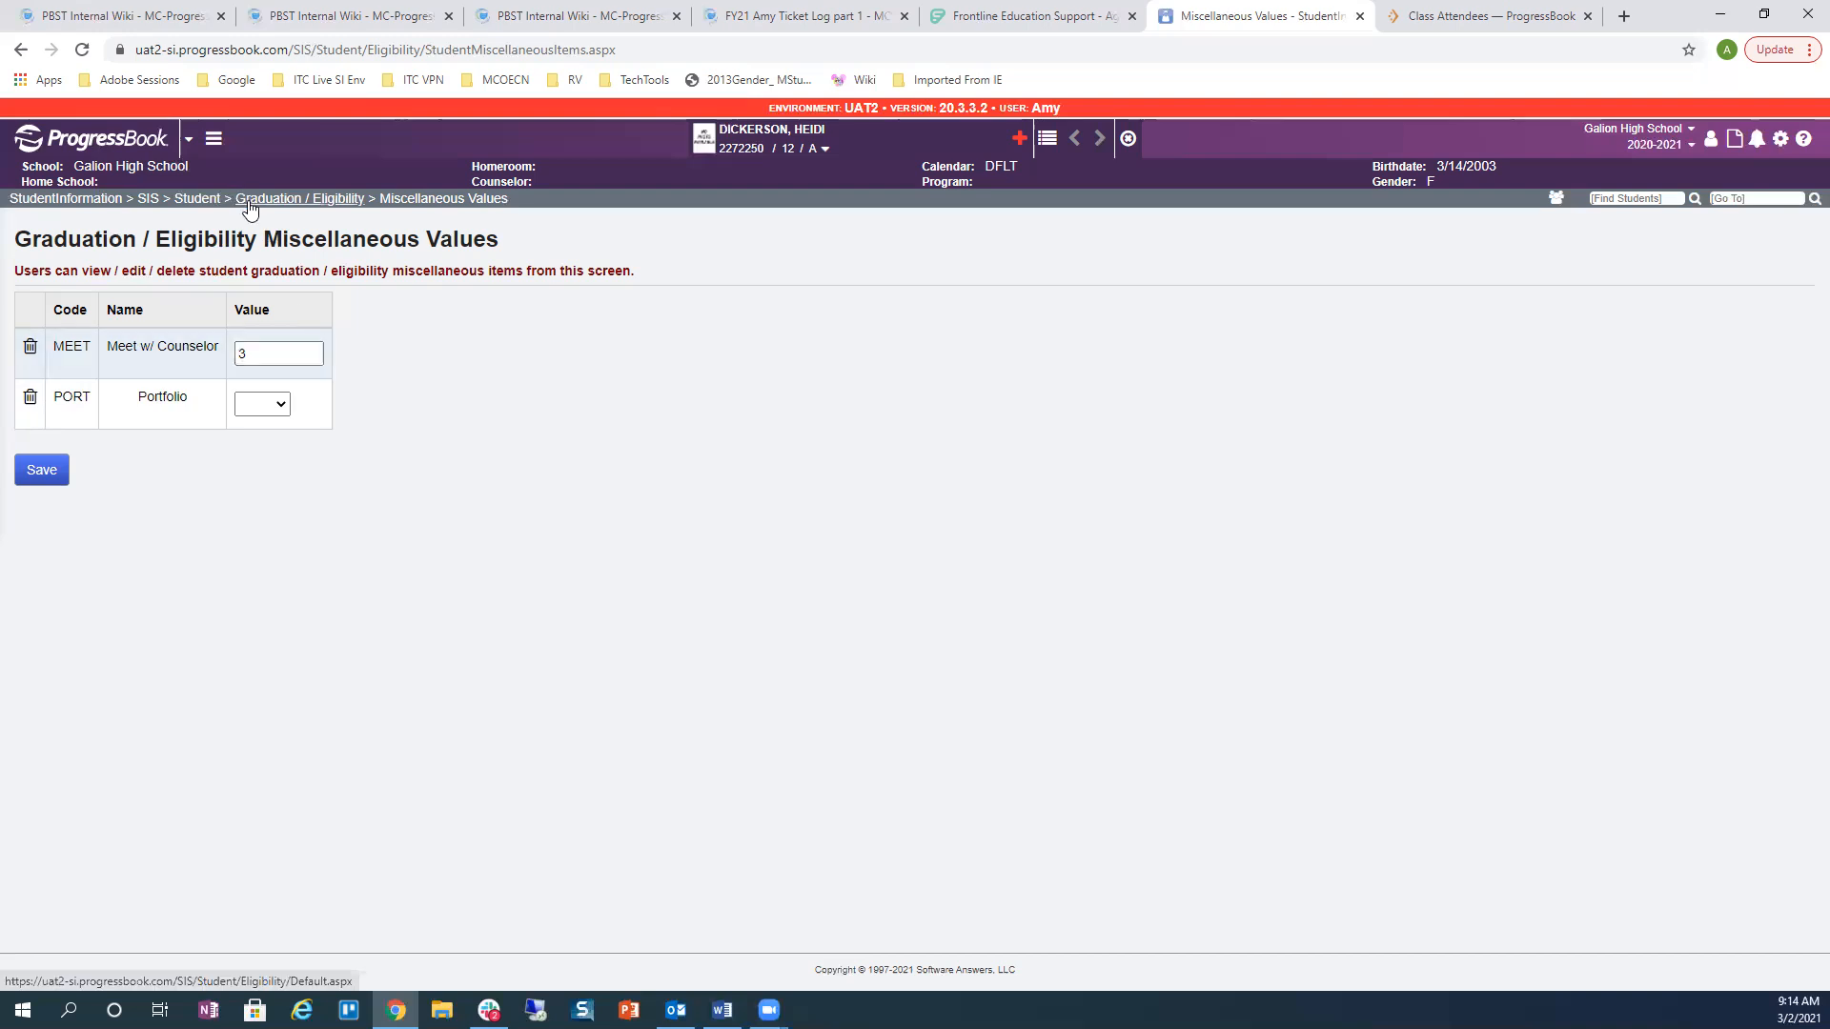
click(191, 204)
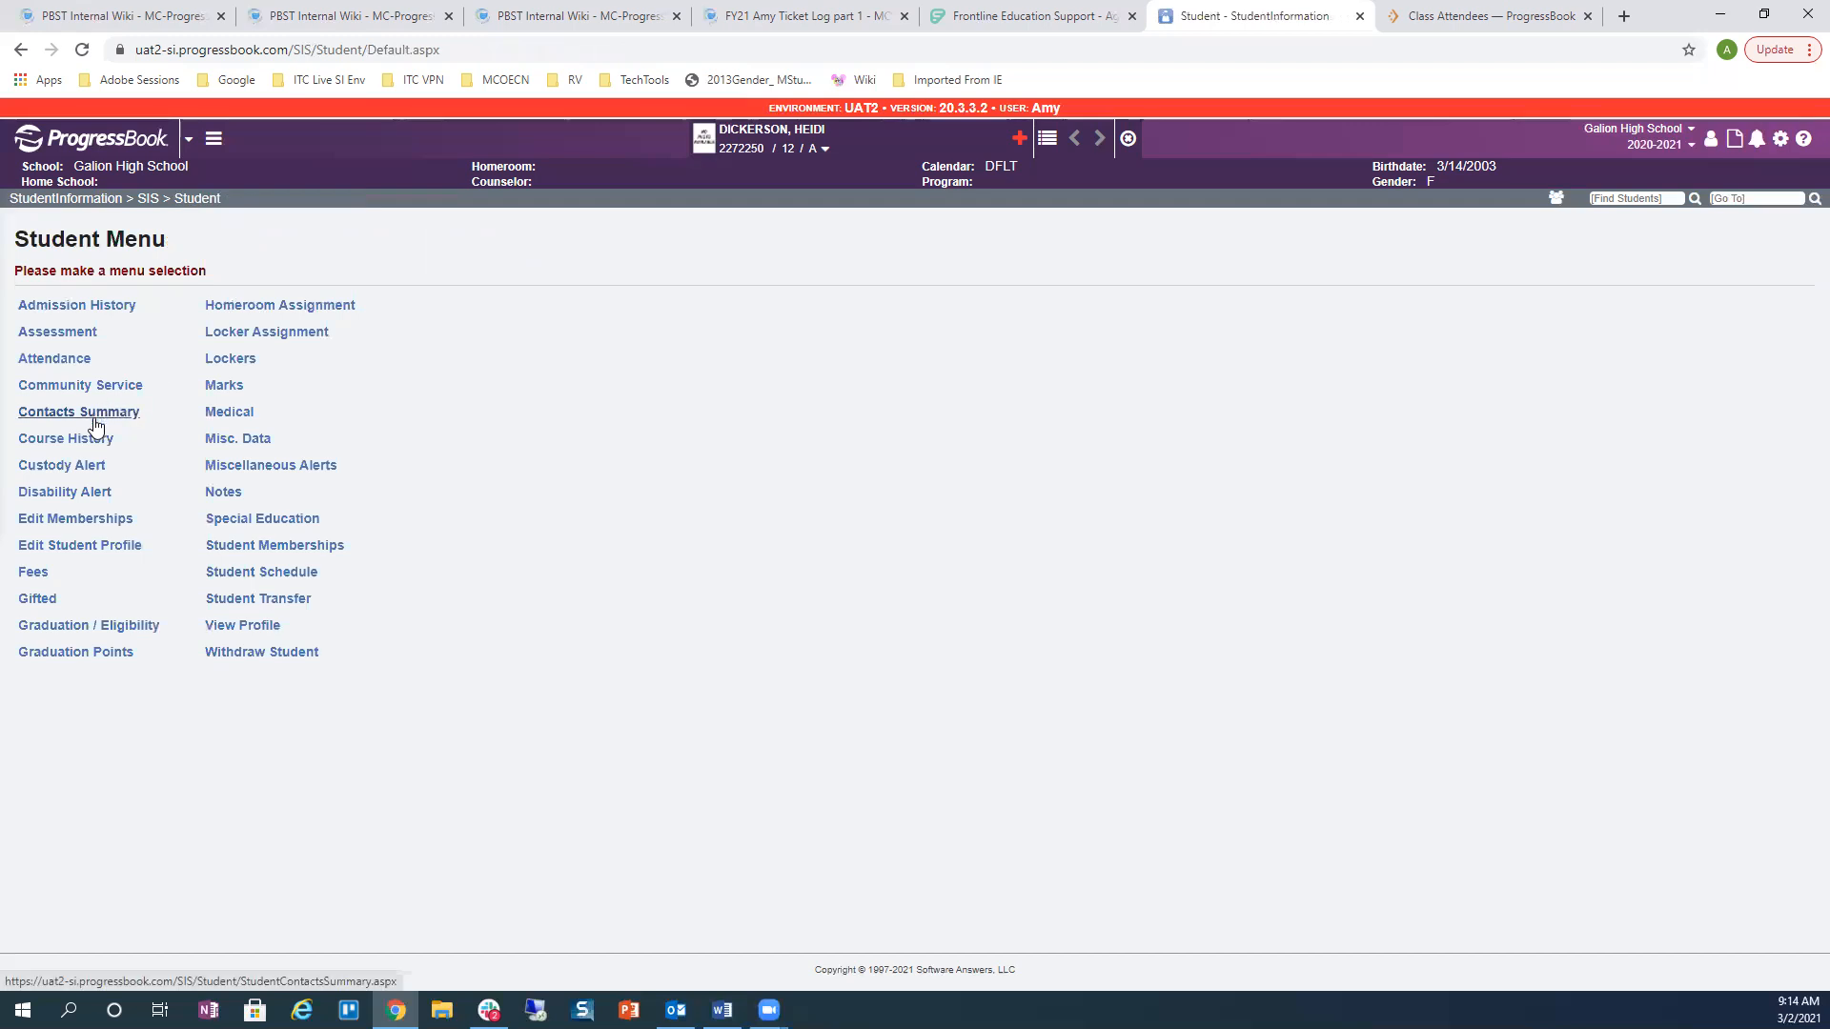
click(95, 387)
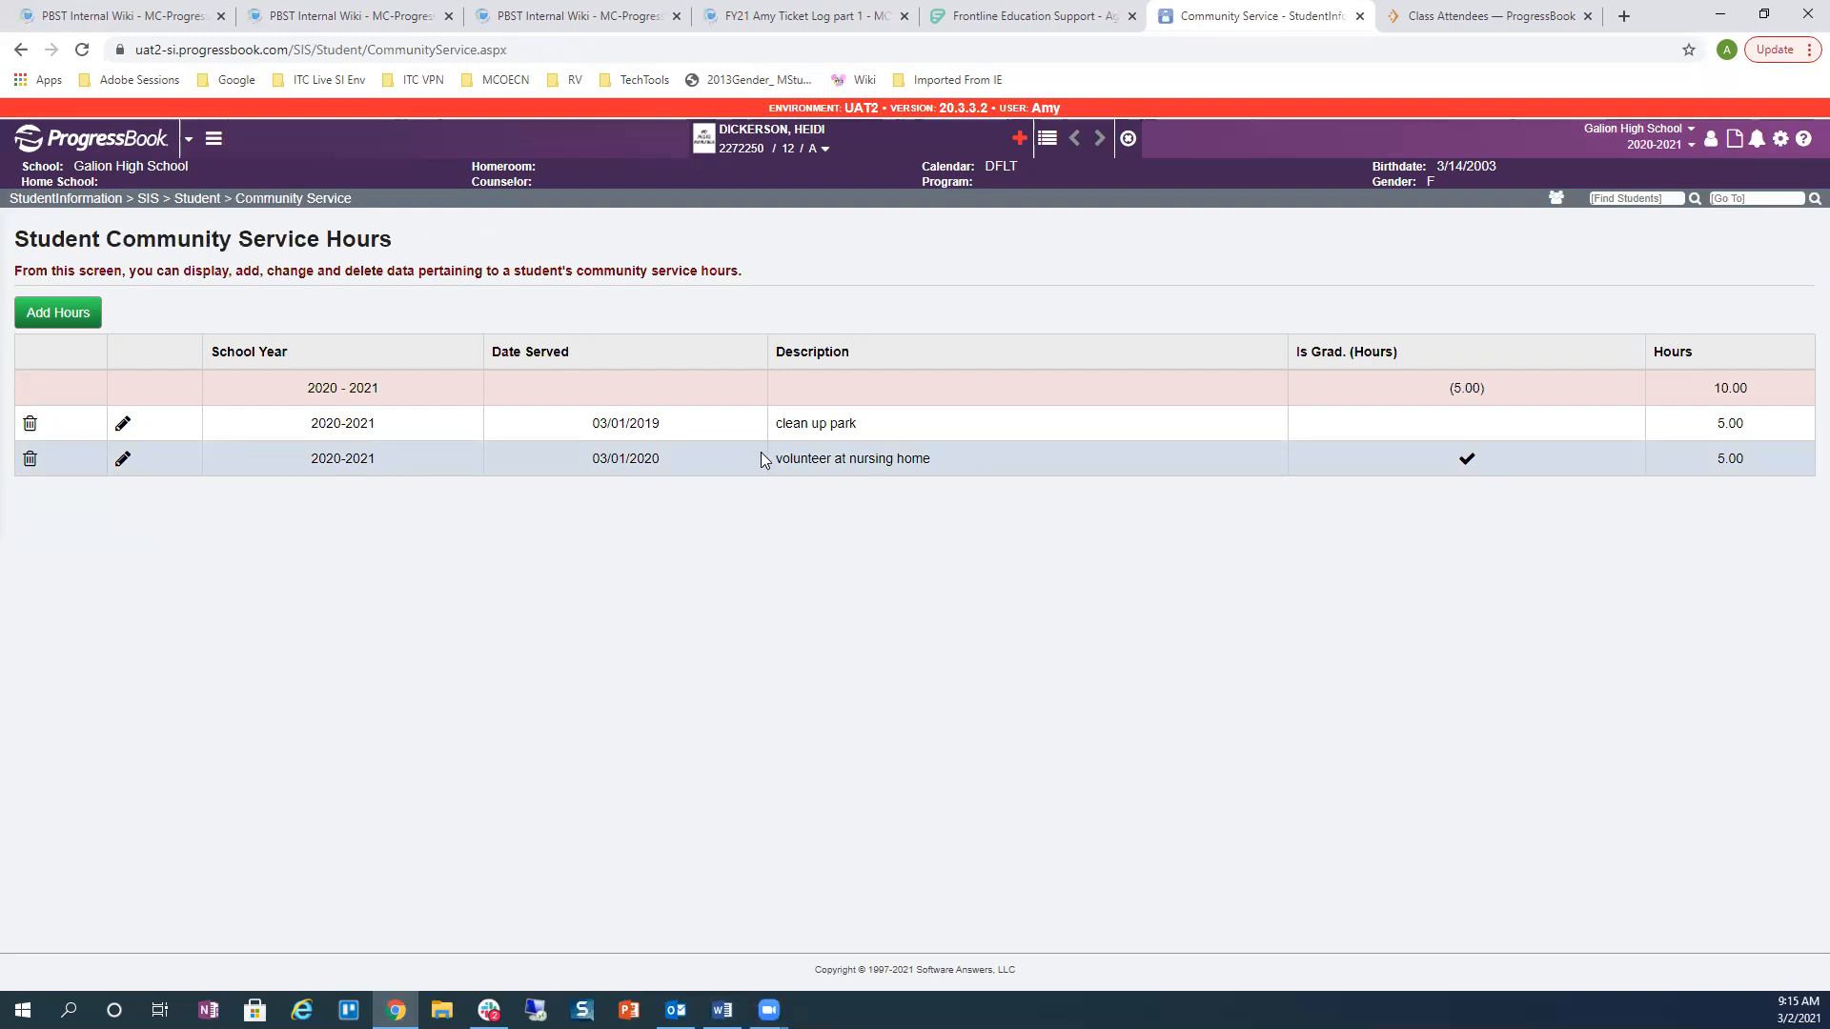
Step: Search 'rule' in the Go To box and open Graduation / Eligibility Rule Maintenance
click(215, 141)
click(1708, 199)
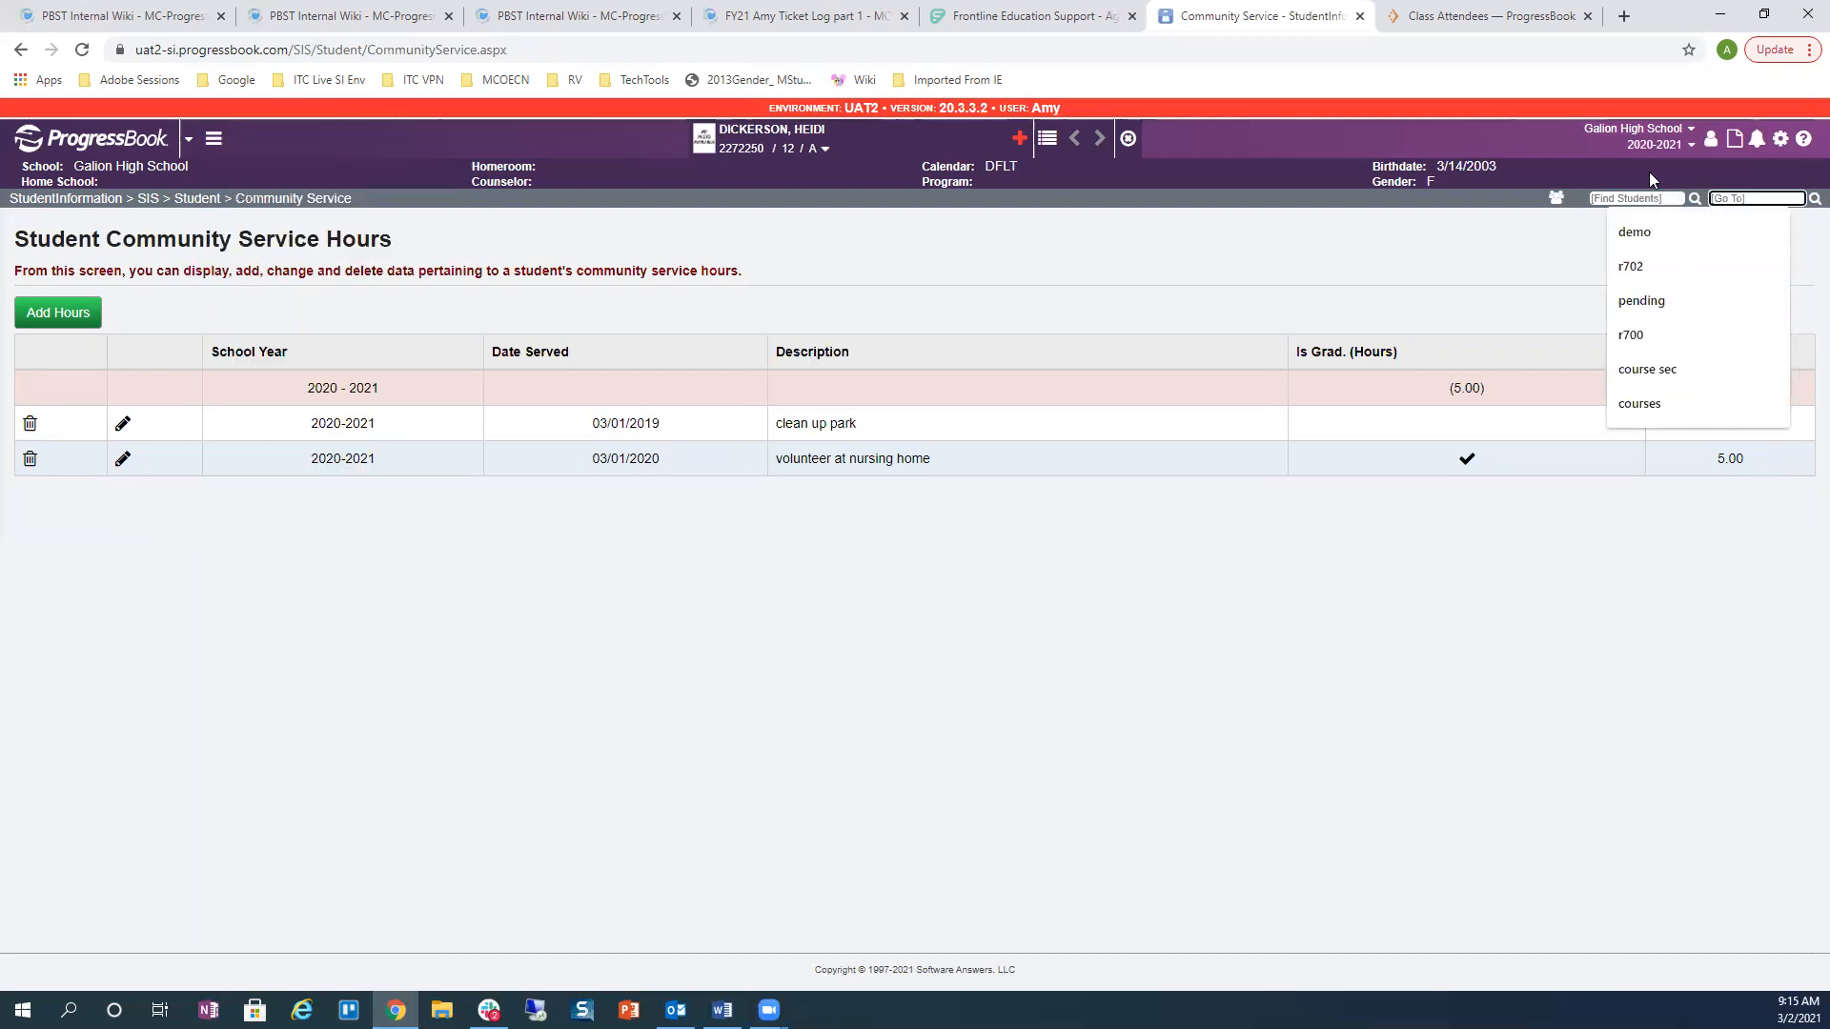
text(rukle)
key(BackSpace)
key(BackSpace)
key(BackSpace)
text(le)
key(Return)
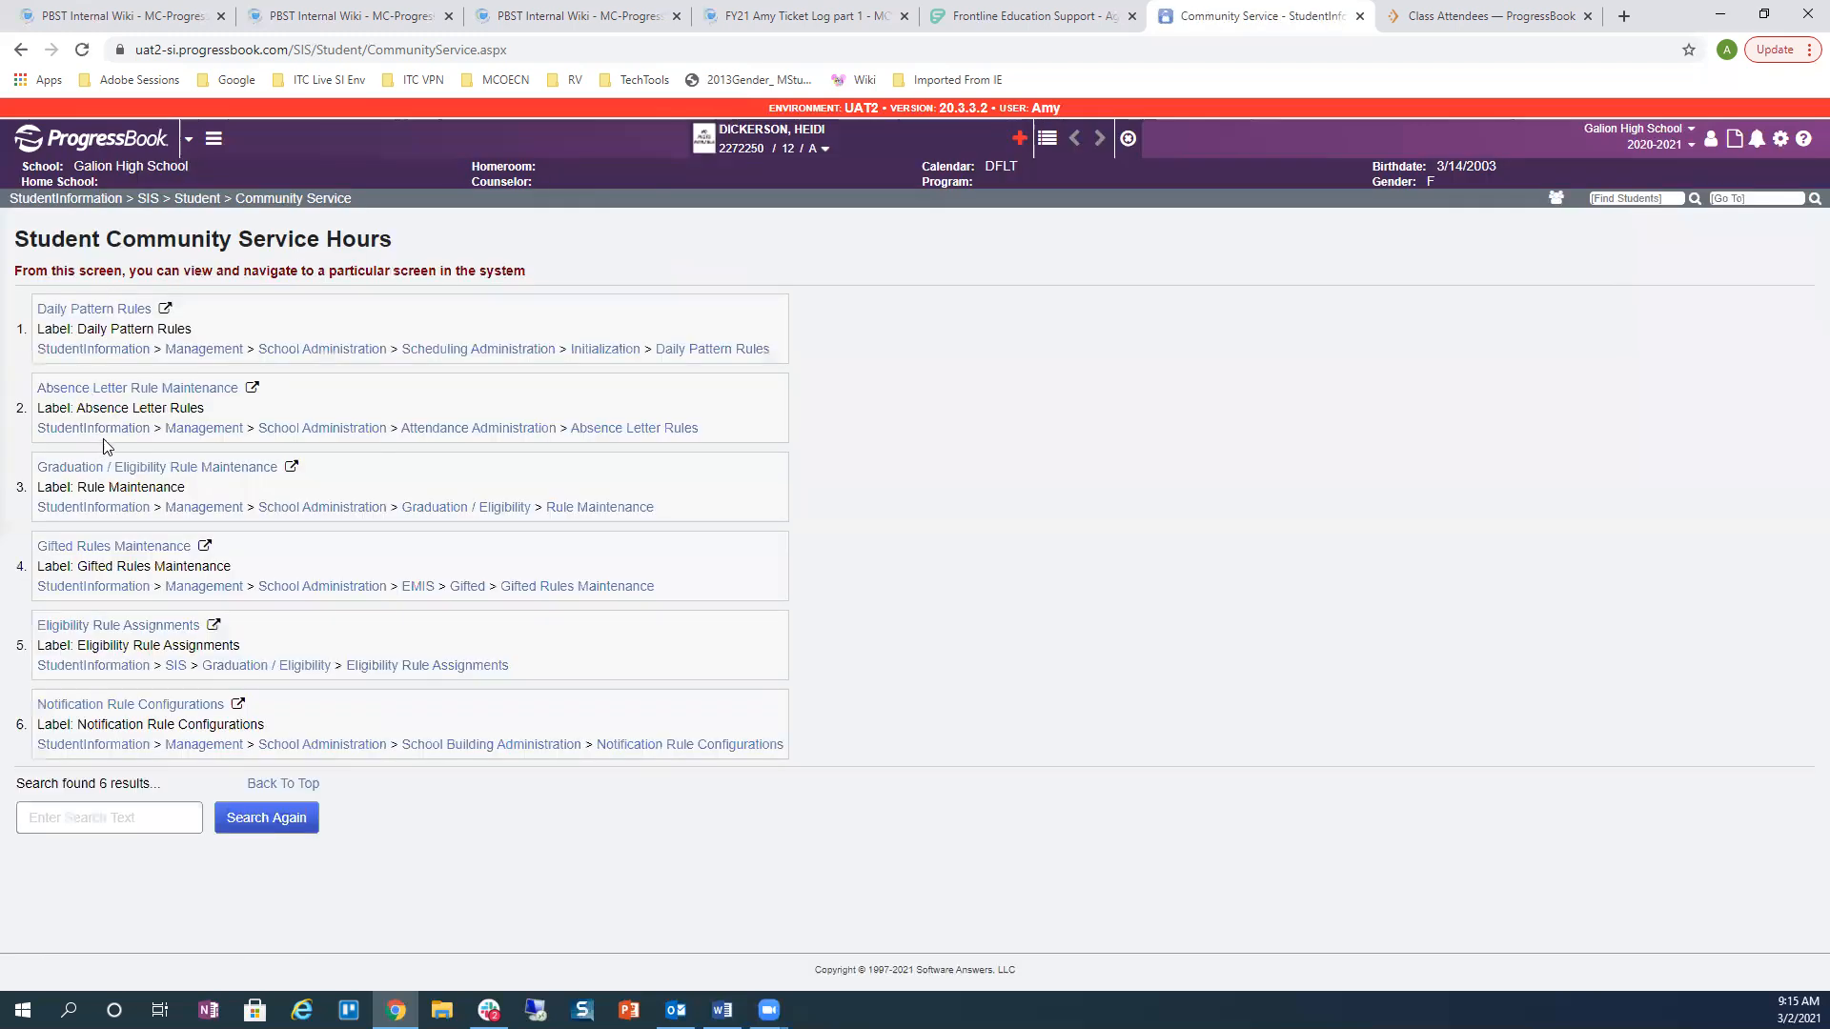
click(438, 508)
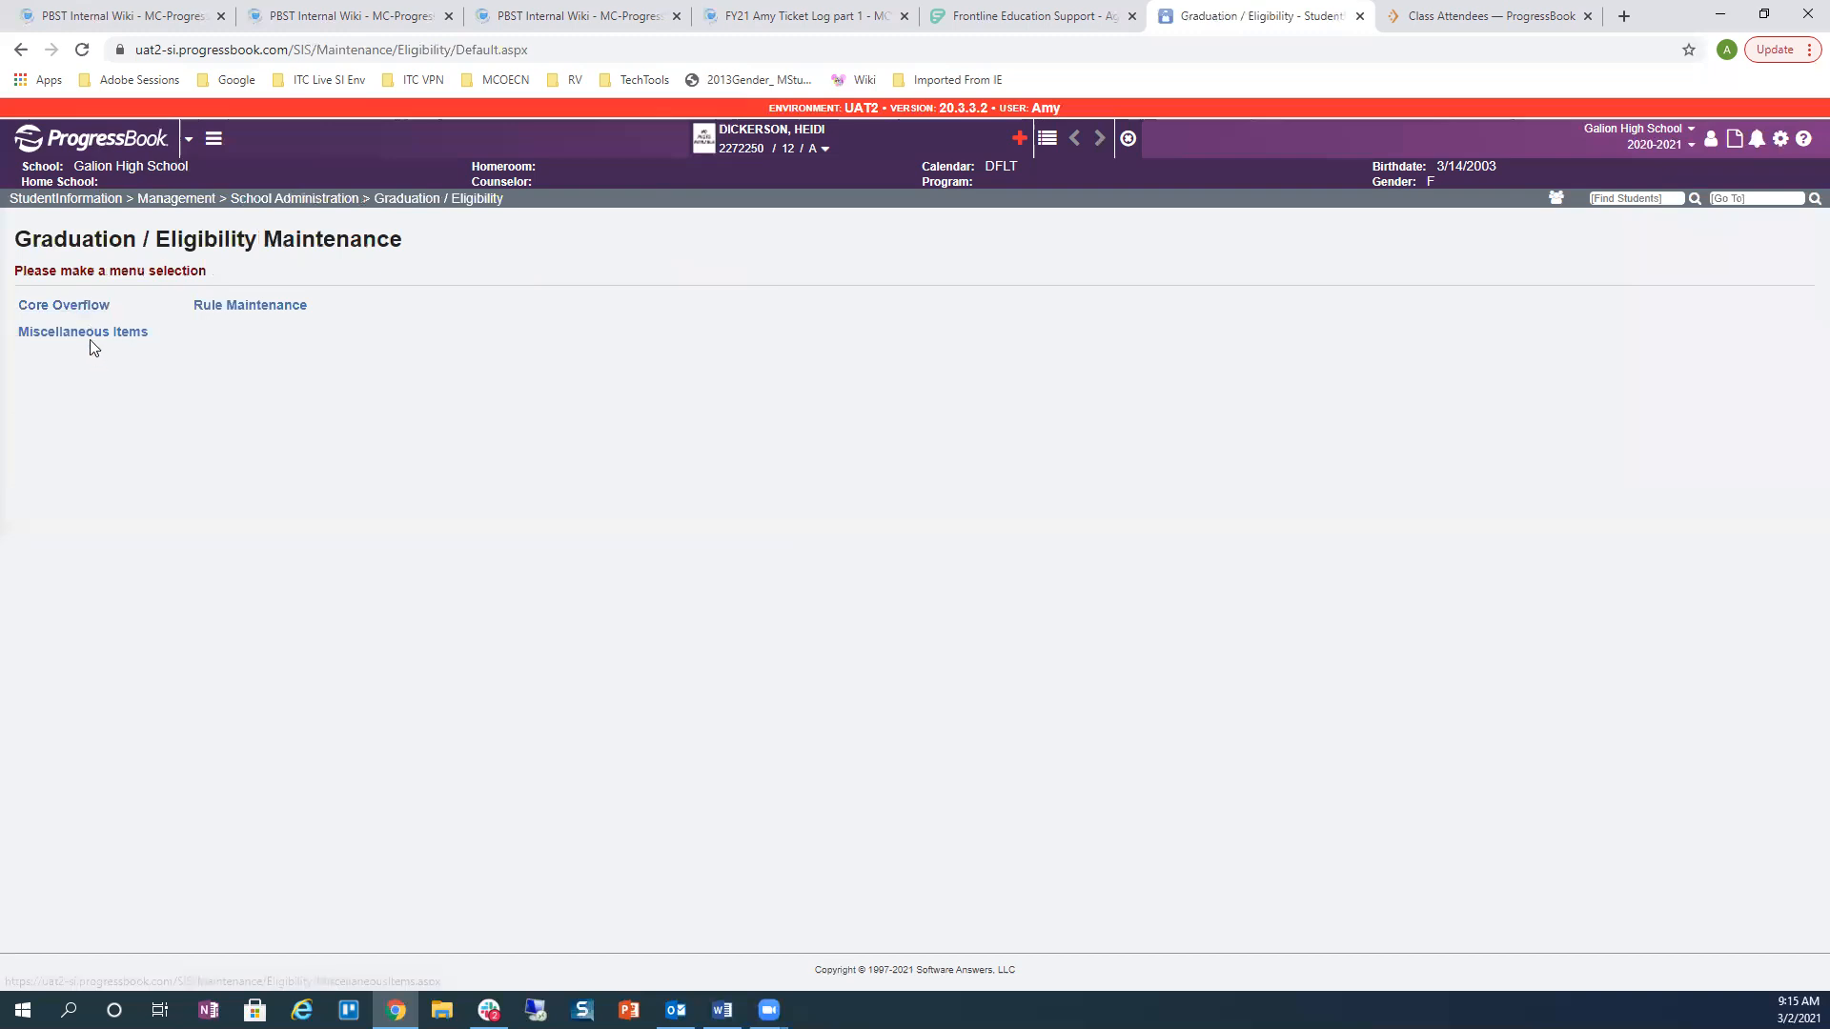
click(270, 307)
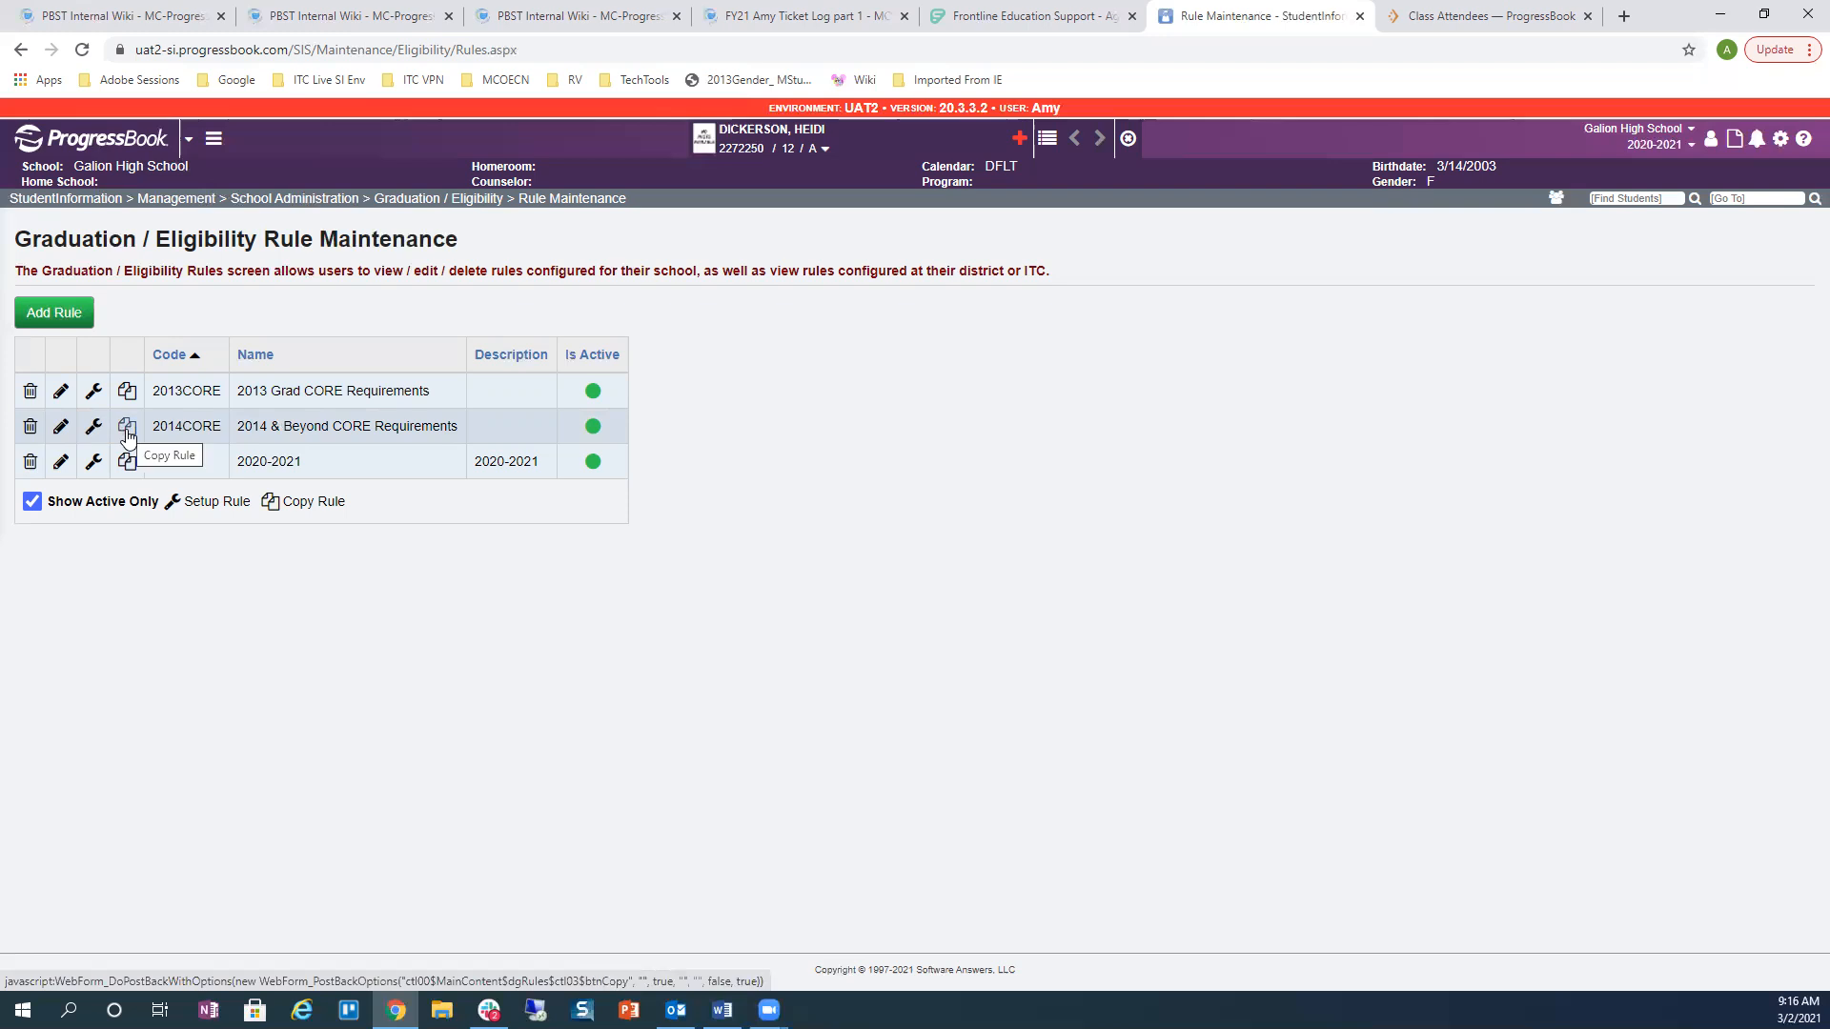
Step: Copy the 2014CORE rule, creating 'Copy of 2014 & Beyond CORE Requirements'
click(128, 433)
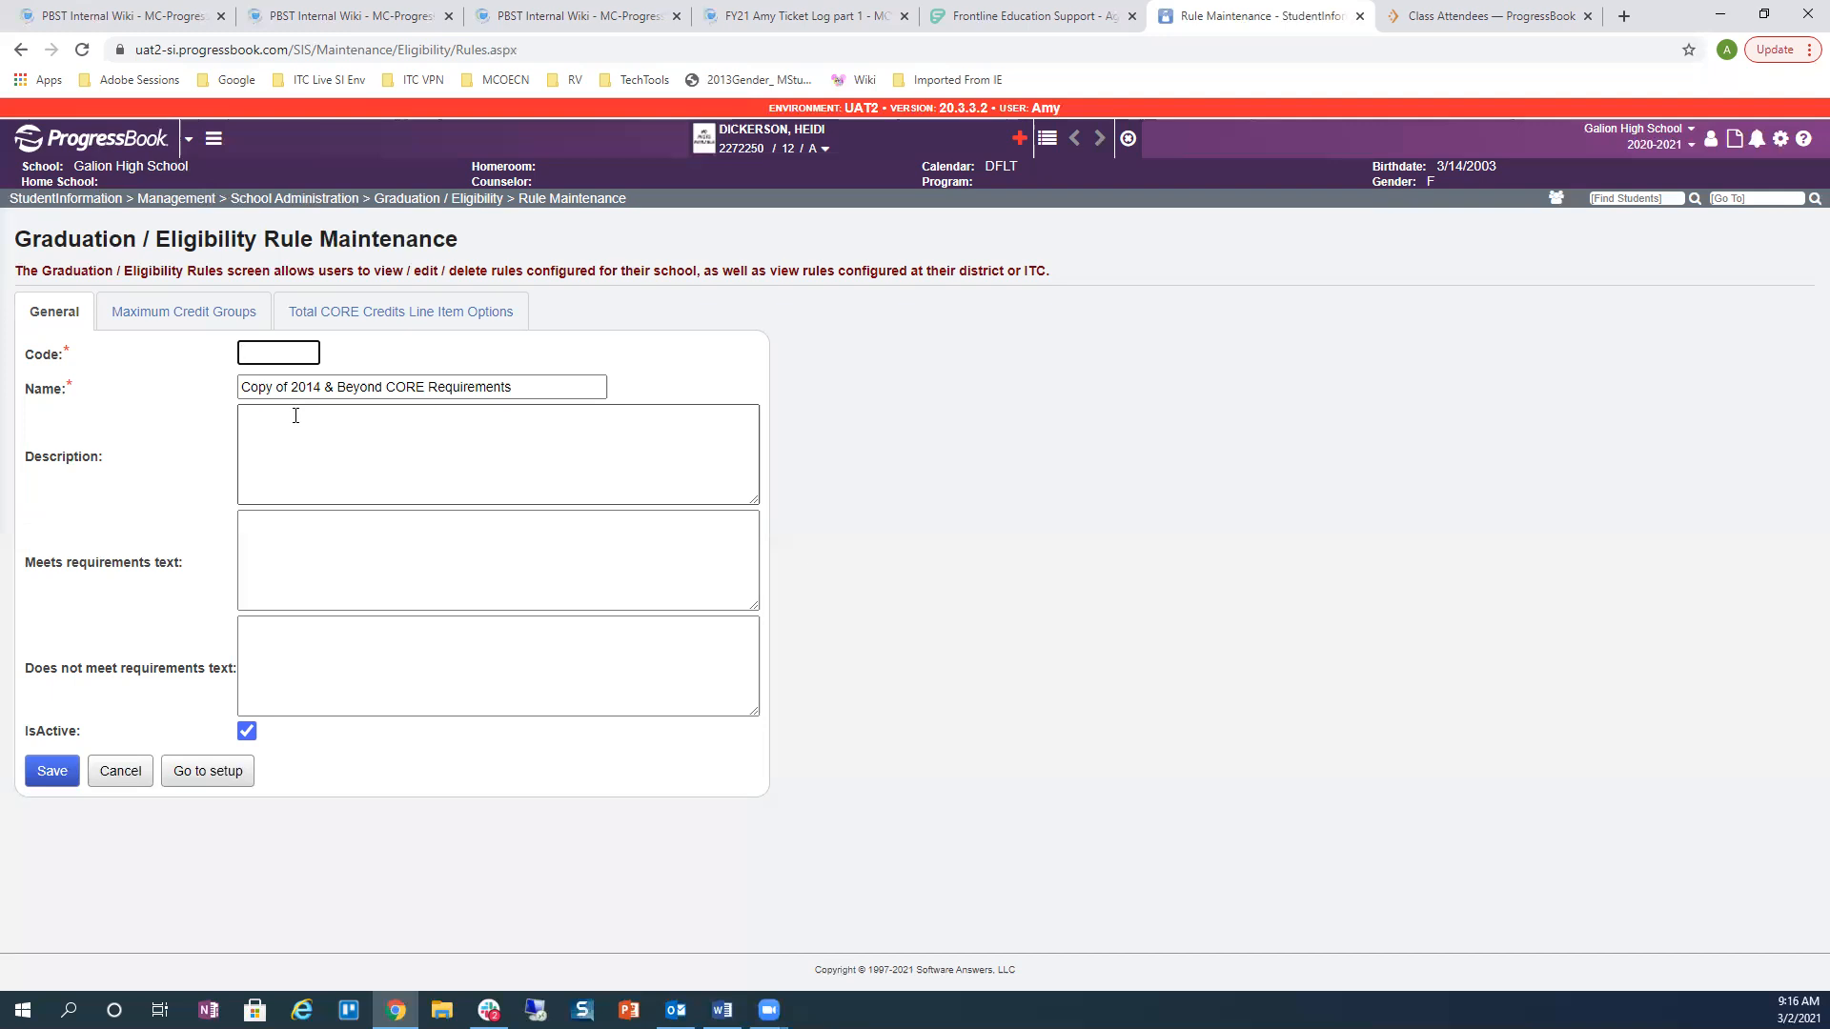
Step: Give the copied rule code xyz and name xyz, then save it
click(257, 354)
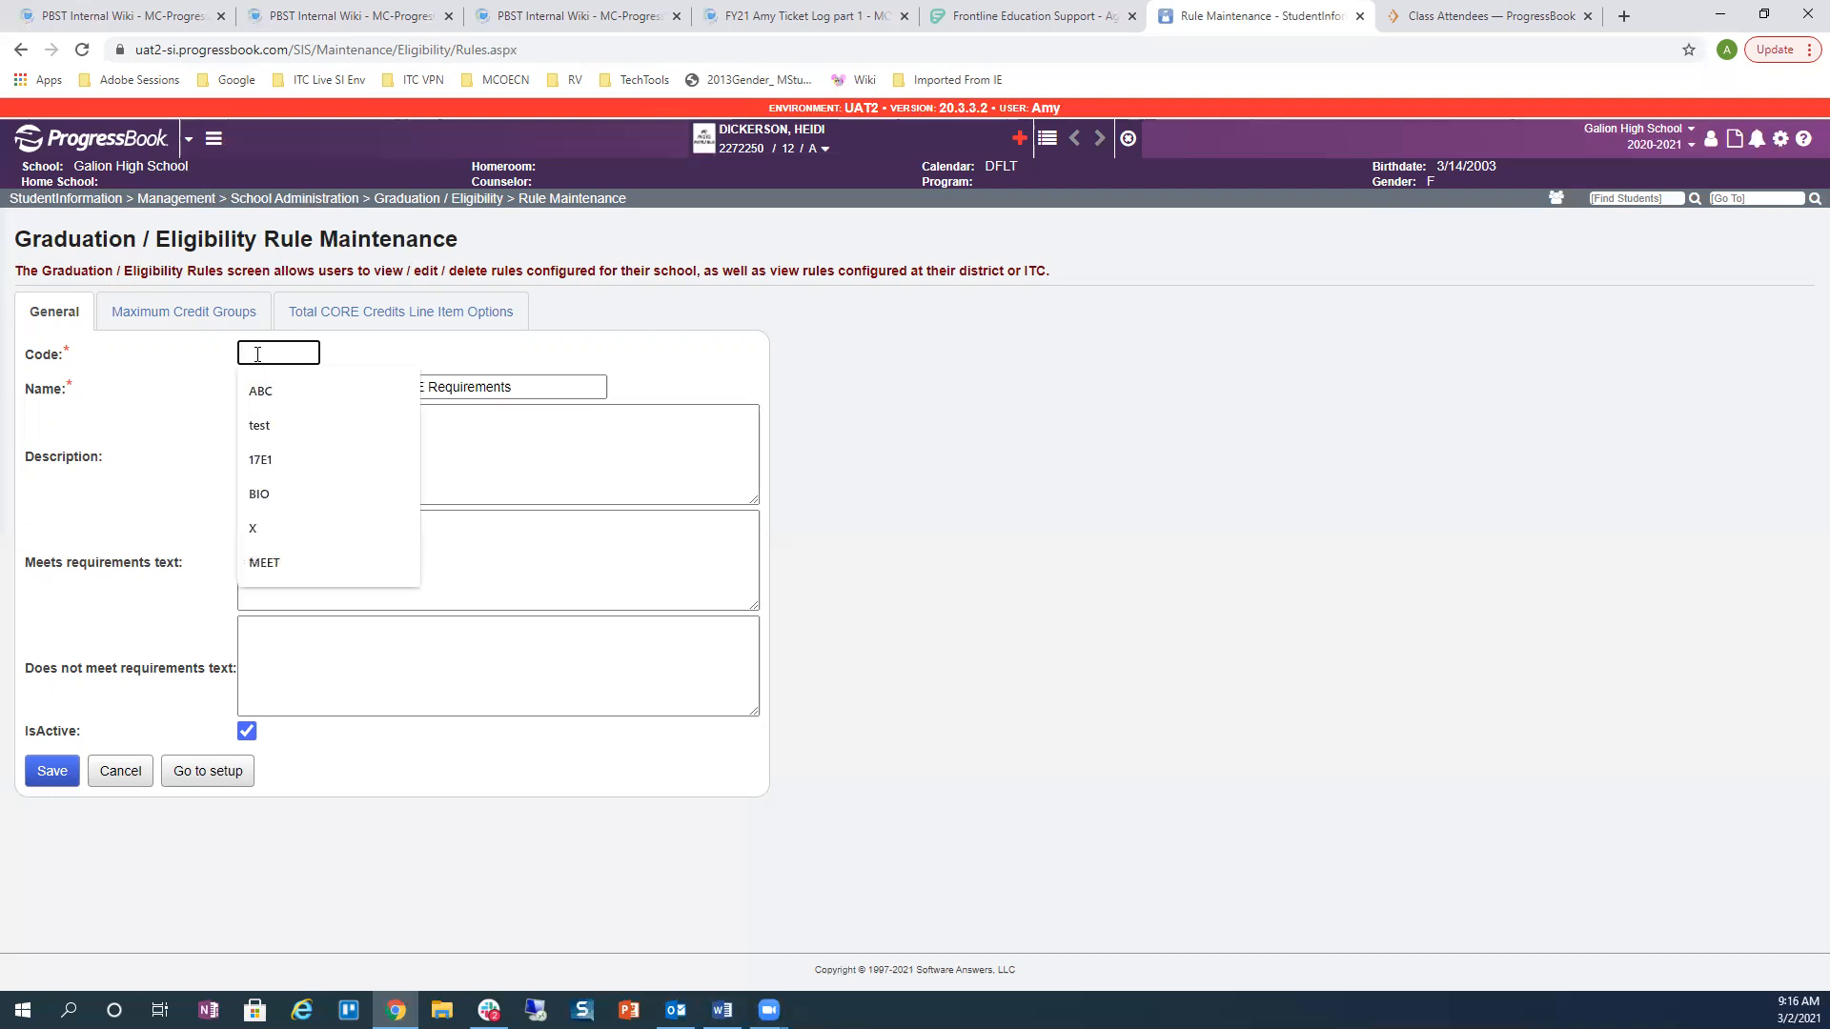
text(xyz)
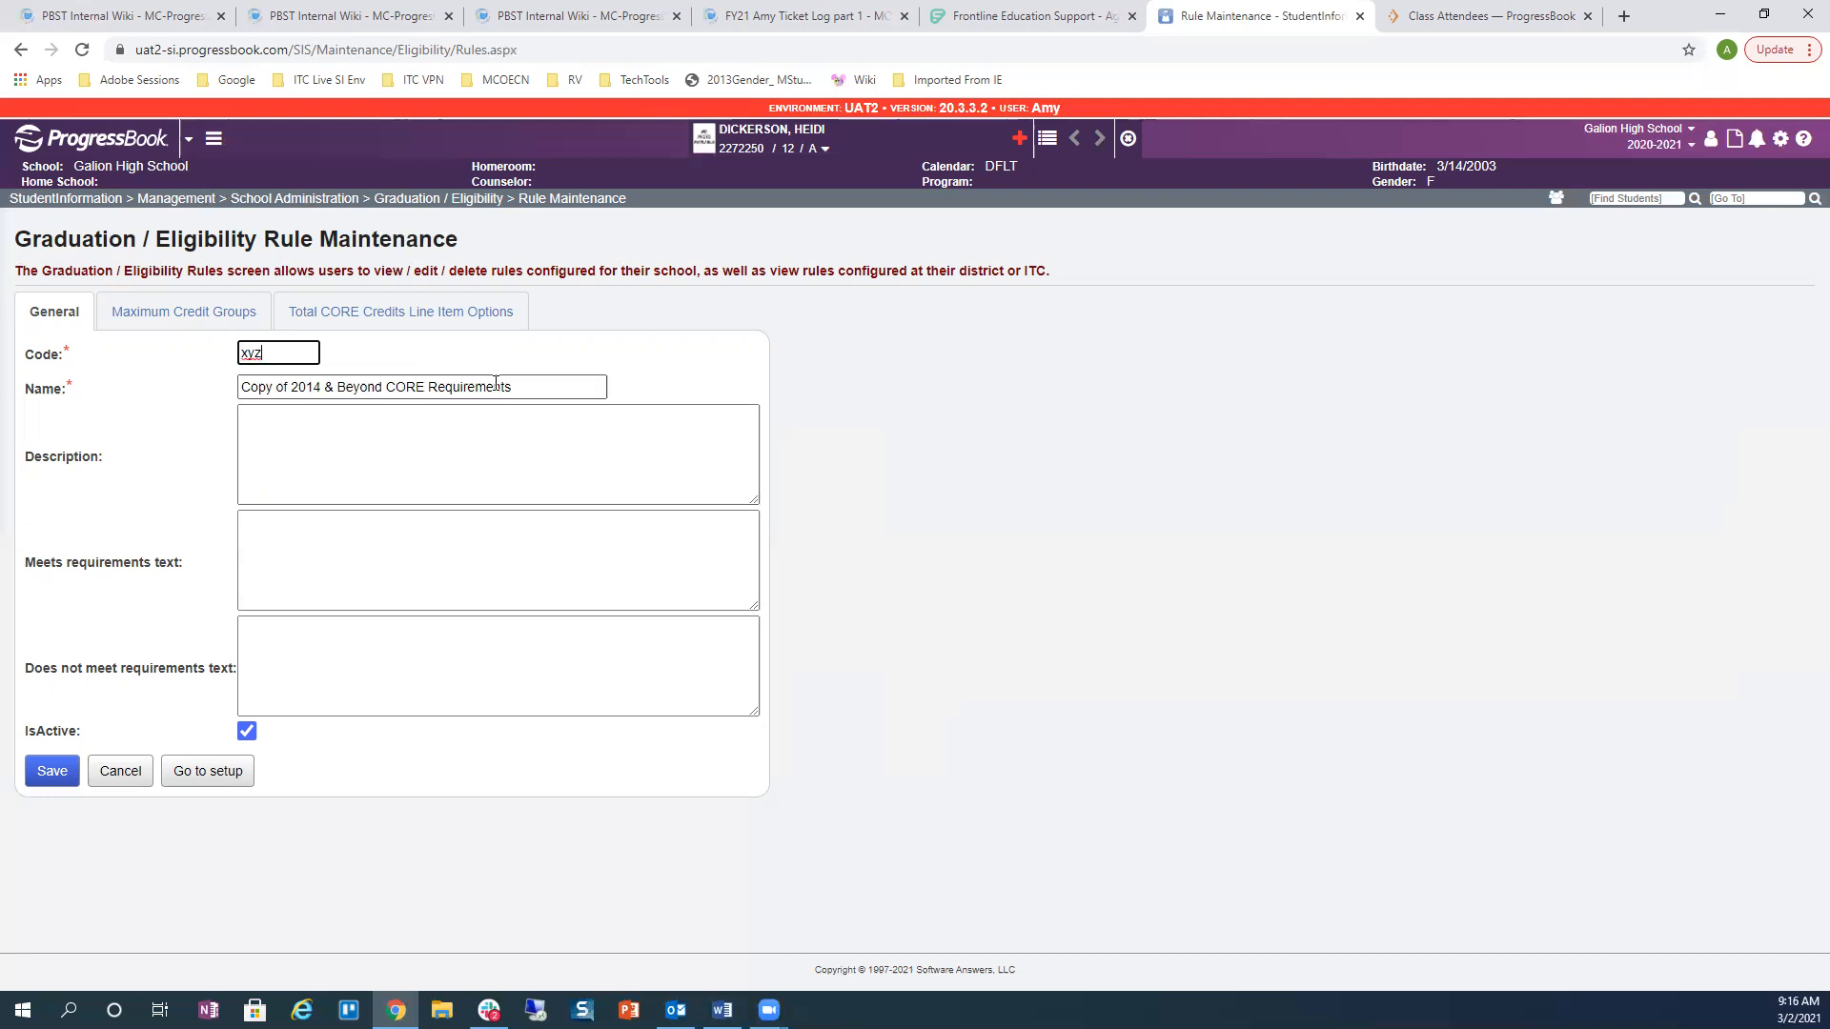
click(385, 388)
triple_click(385, 388)
text(xyz)
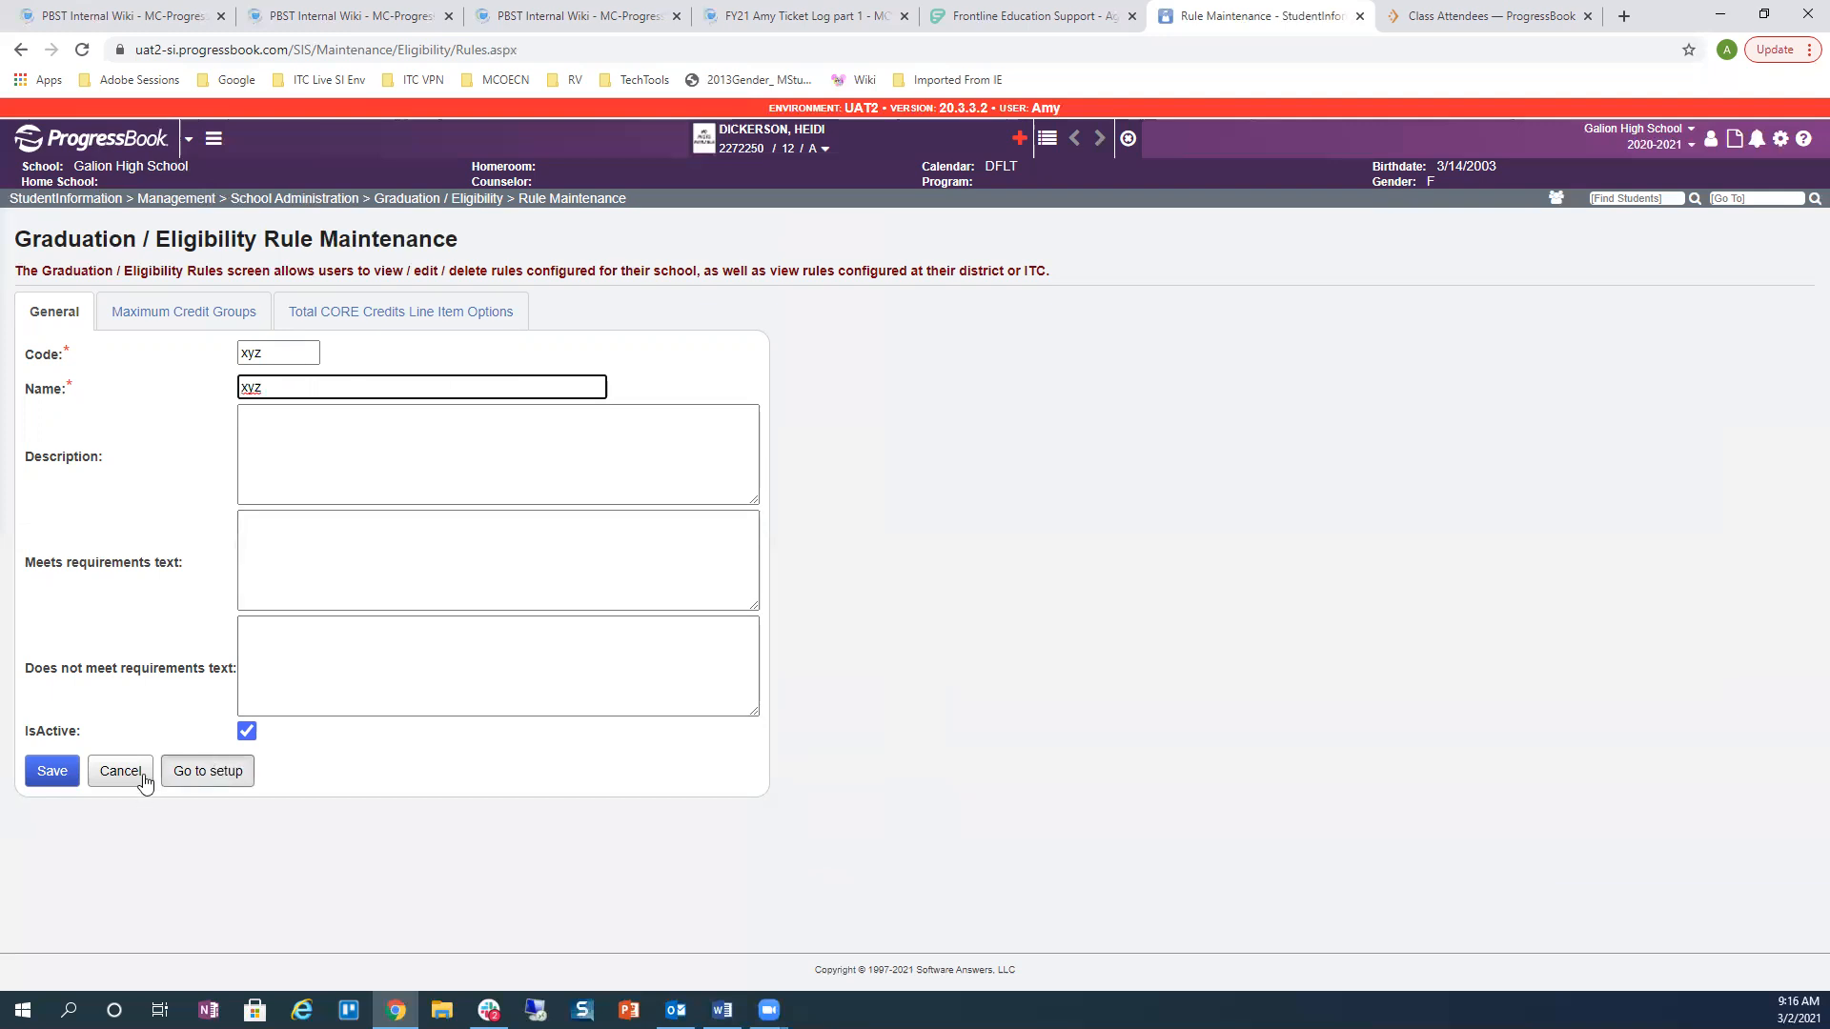
click(67, 777)
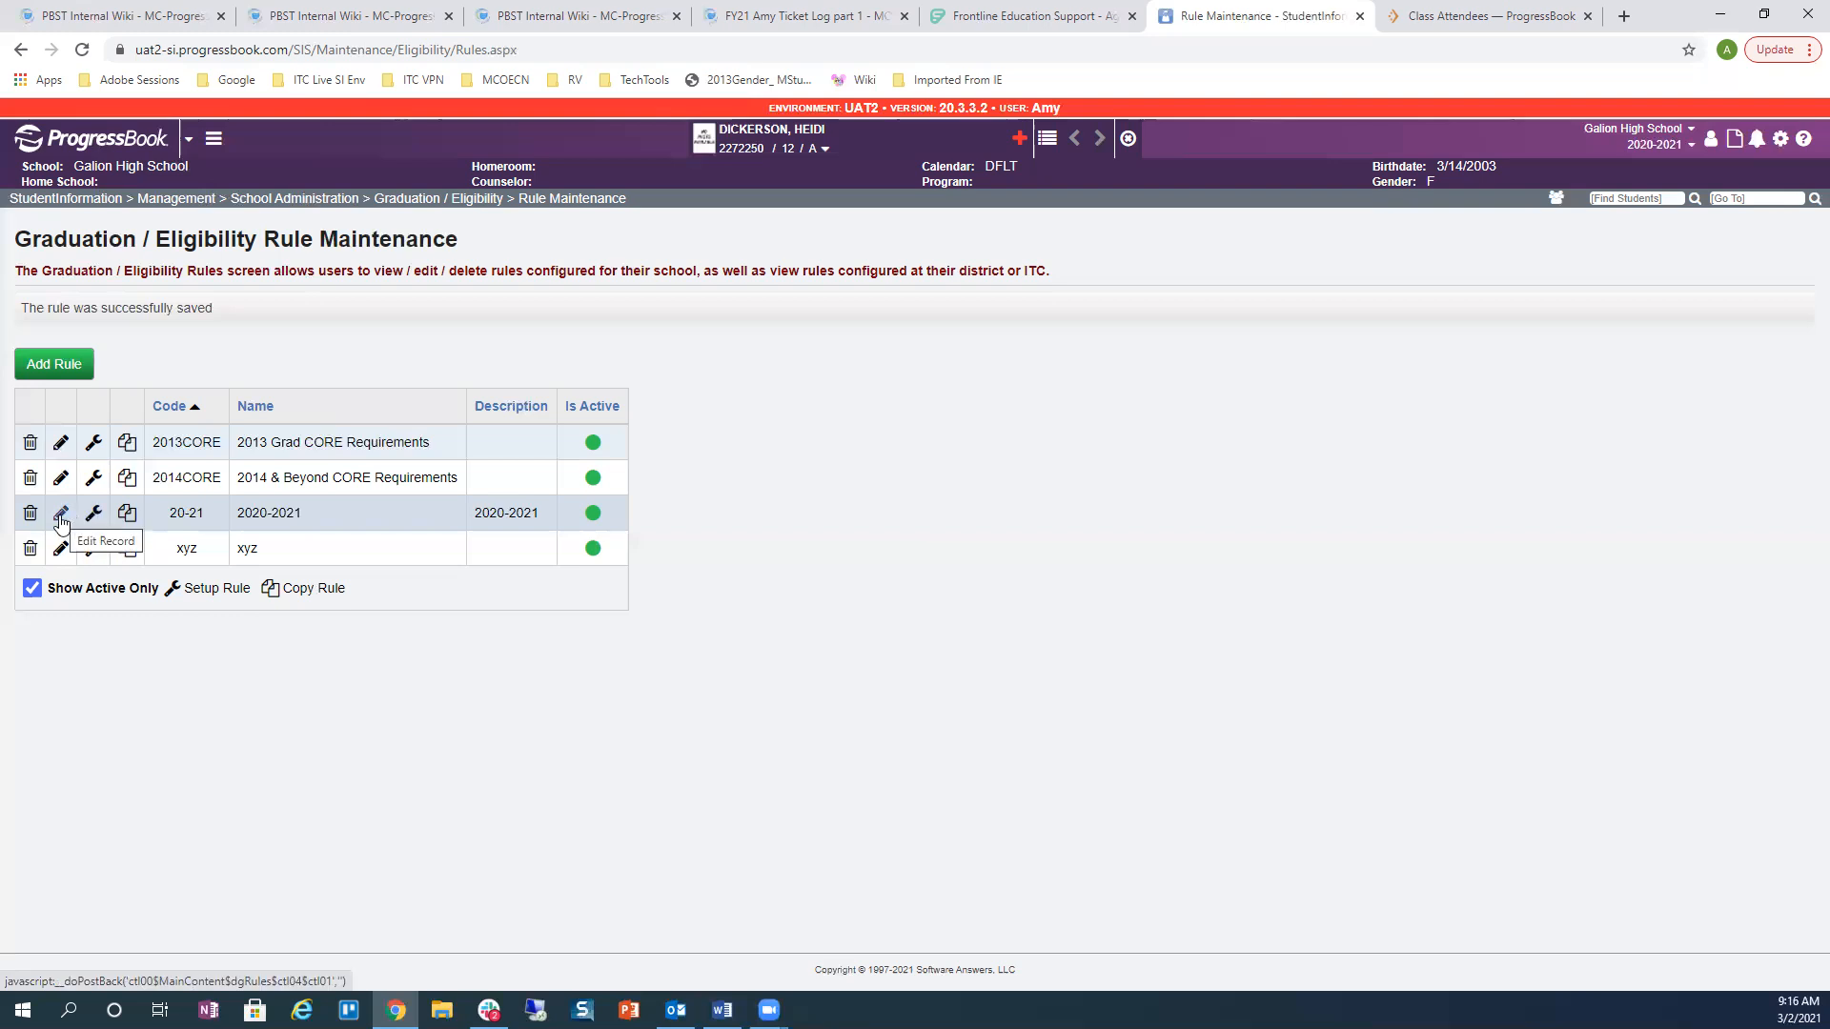
Step: Edit the 20-21 rule and view its empty Maximum Credit Groups list
click(60, 516)
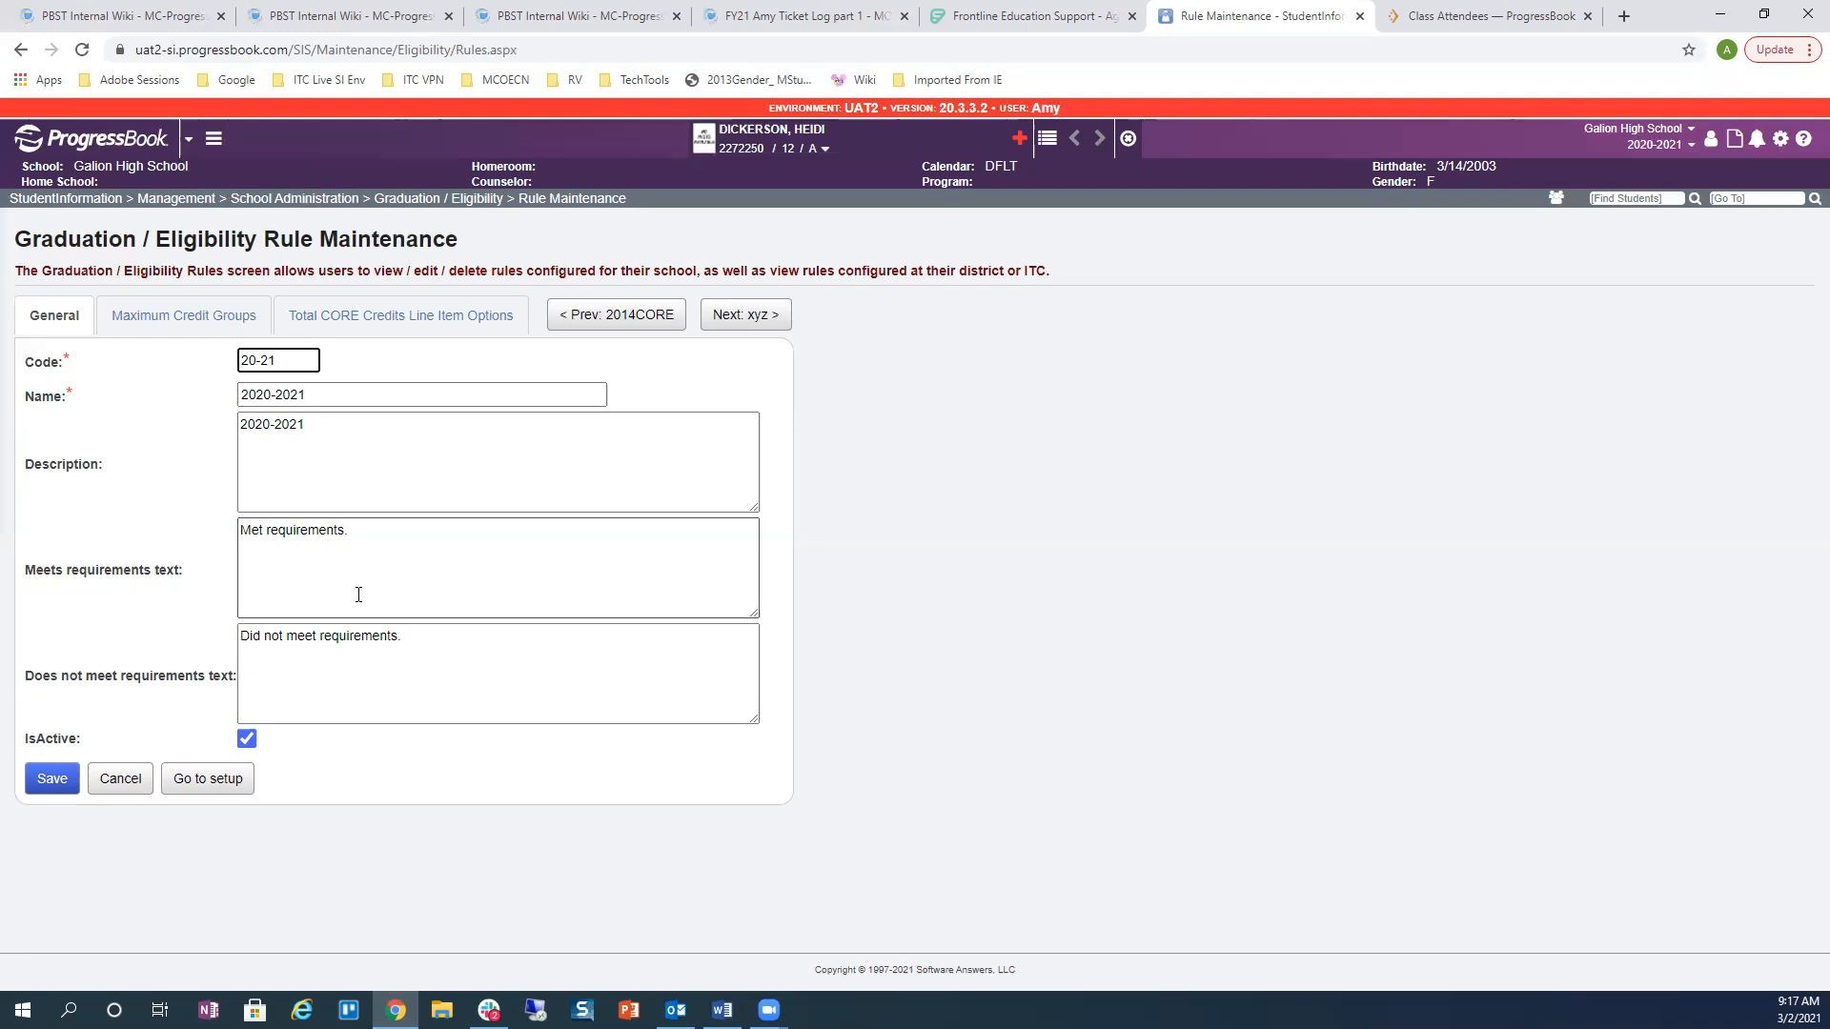
click(164, 329)
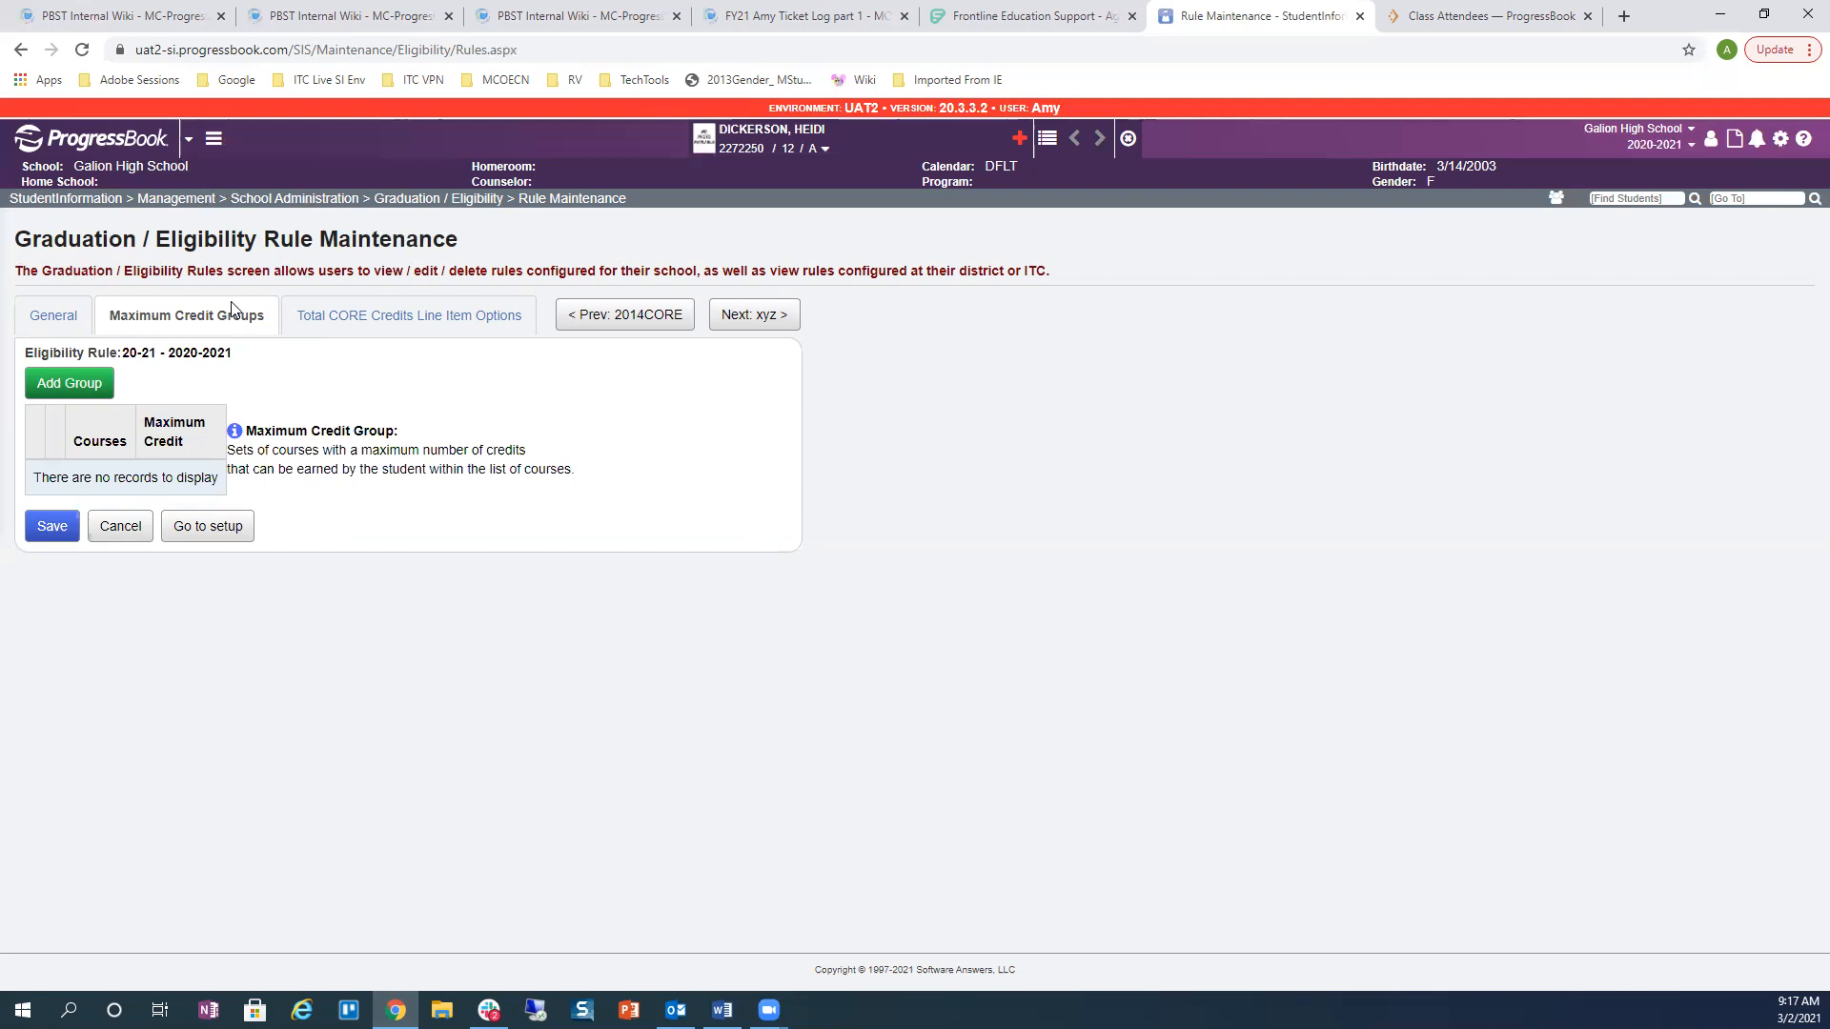
Step: Show the 20-21 rule's Total CORE Credits options, keeping 2020-2021 Core Overflow as overflow rule
click(337, 325)
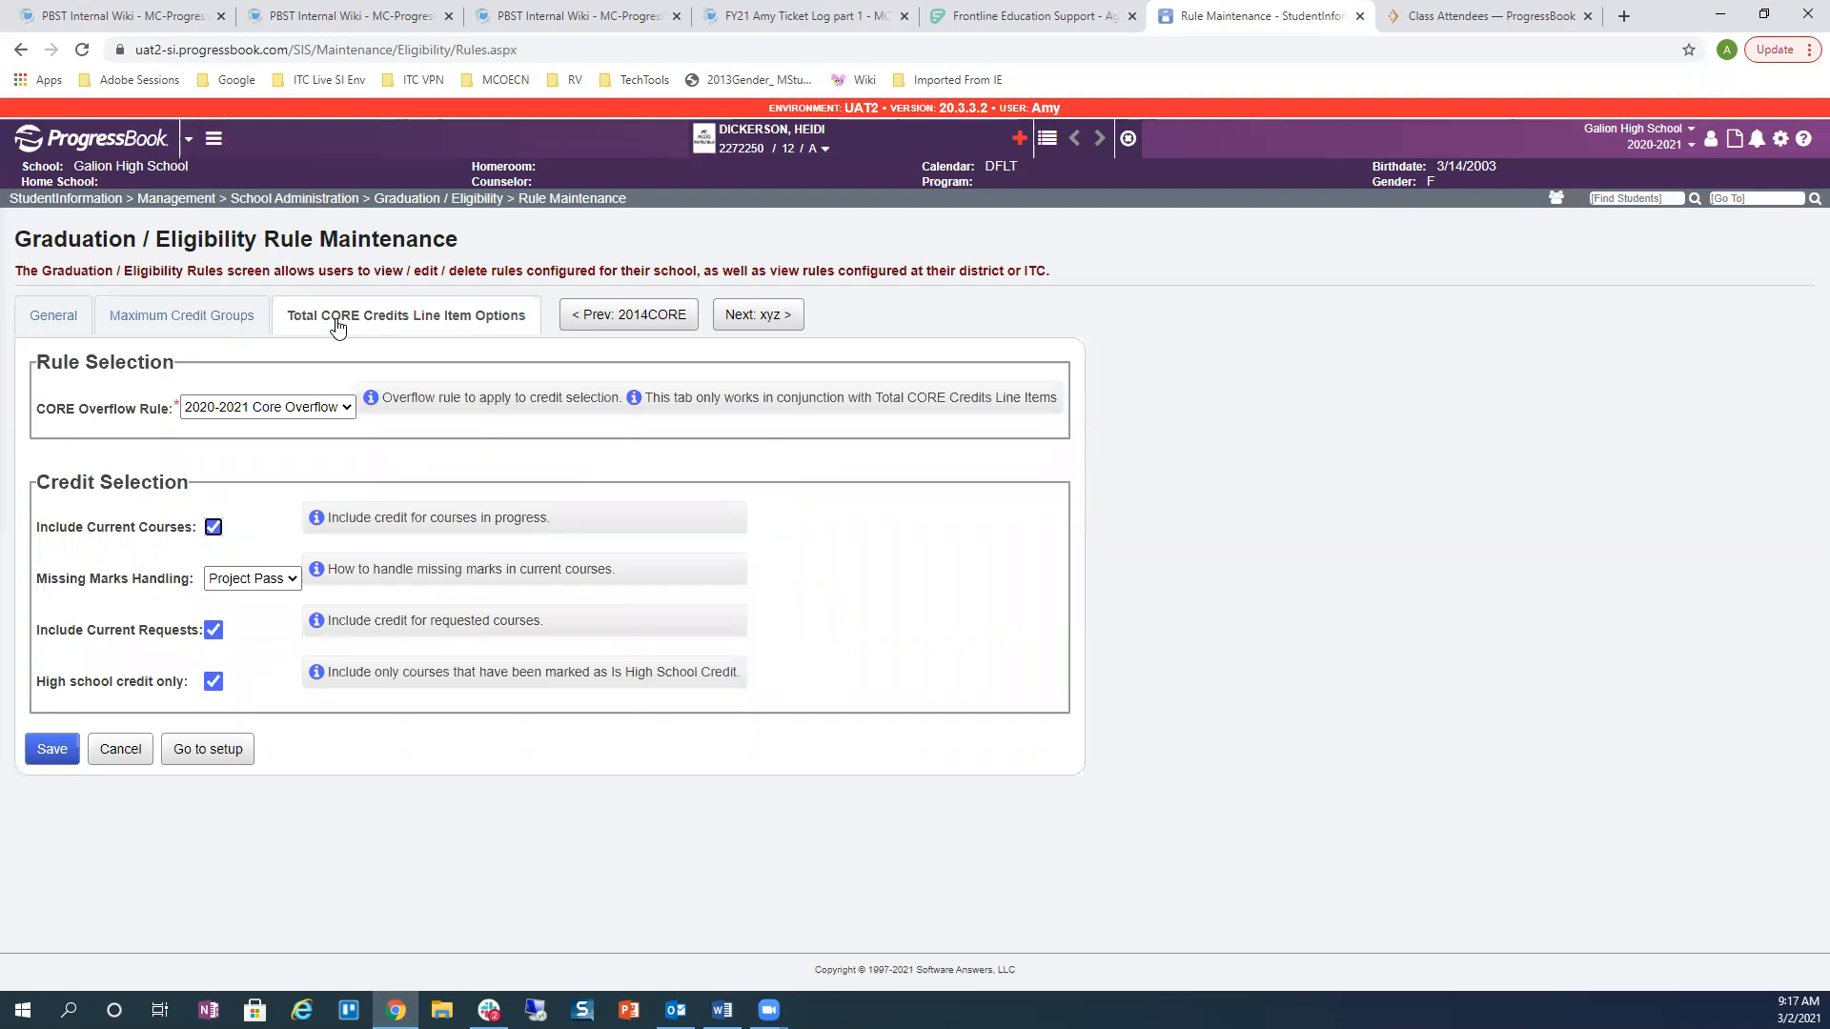
click(320, 411)
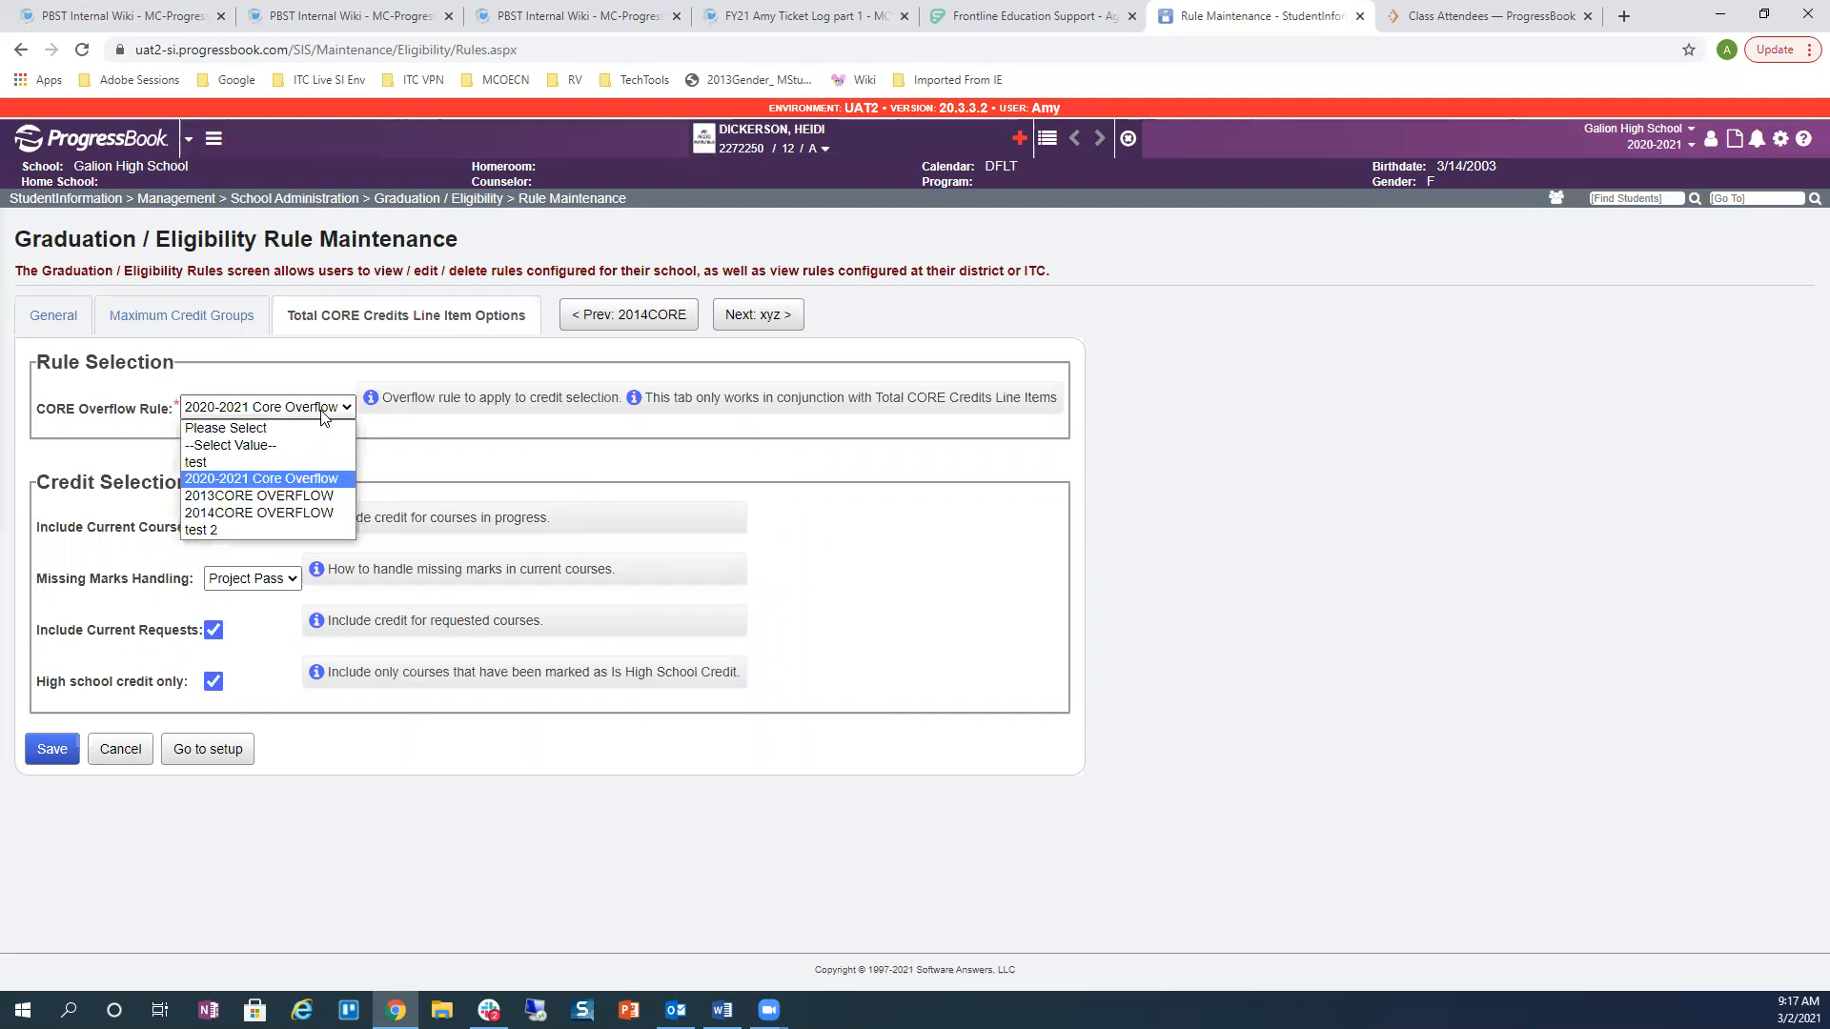
click(235, 481)
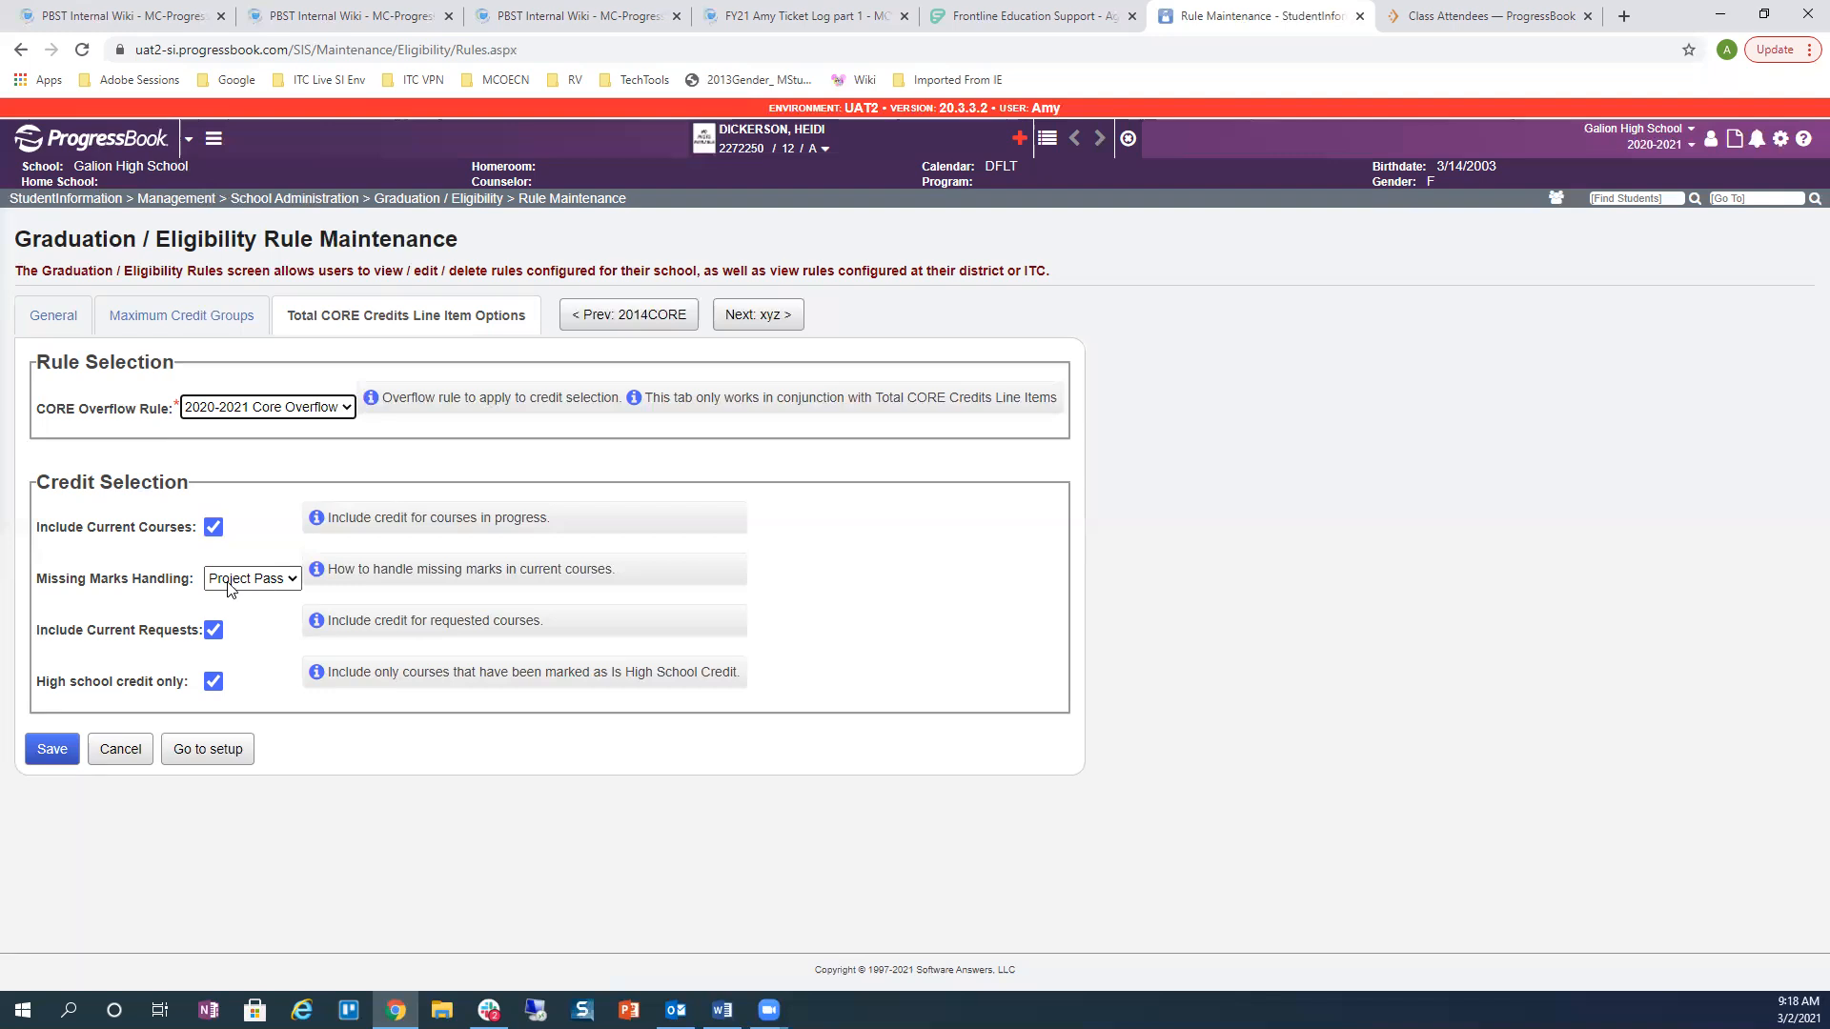
Step: Keep Project Pass for missing marks handling and save the 20-21 rule
click(229, 583)
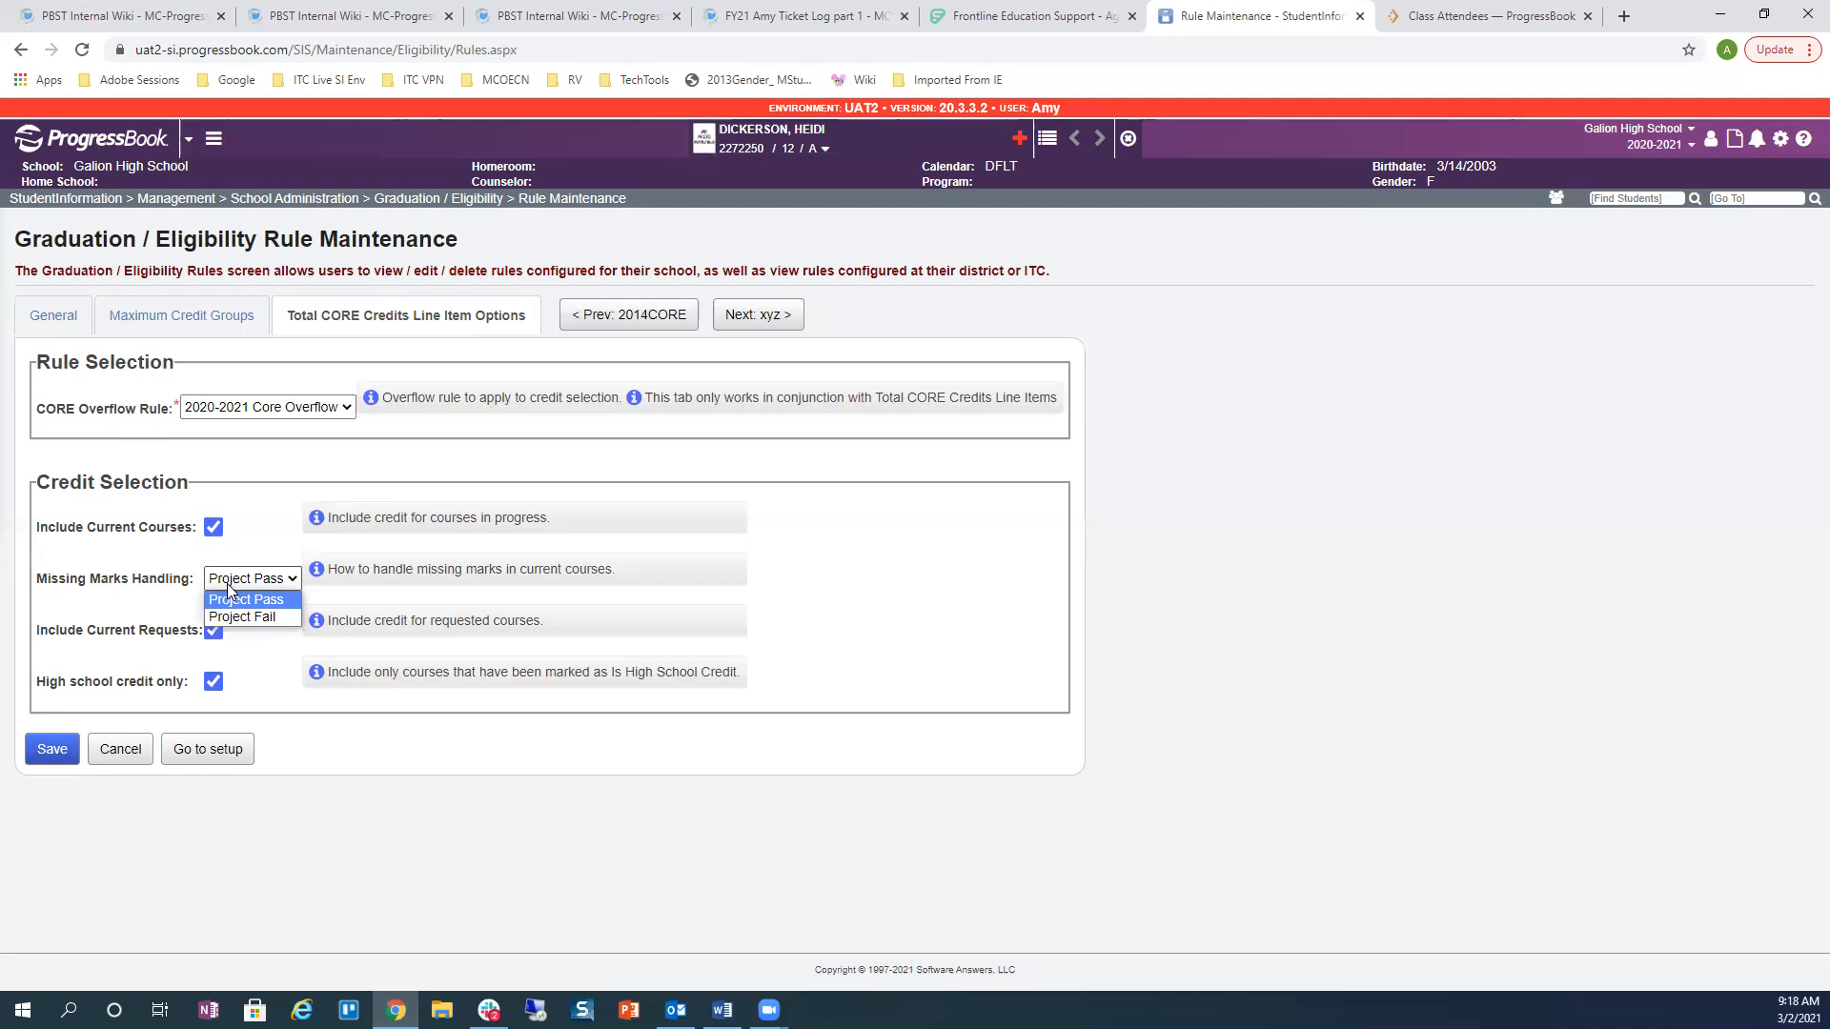
click(143, 627)
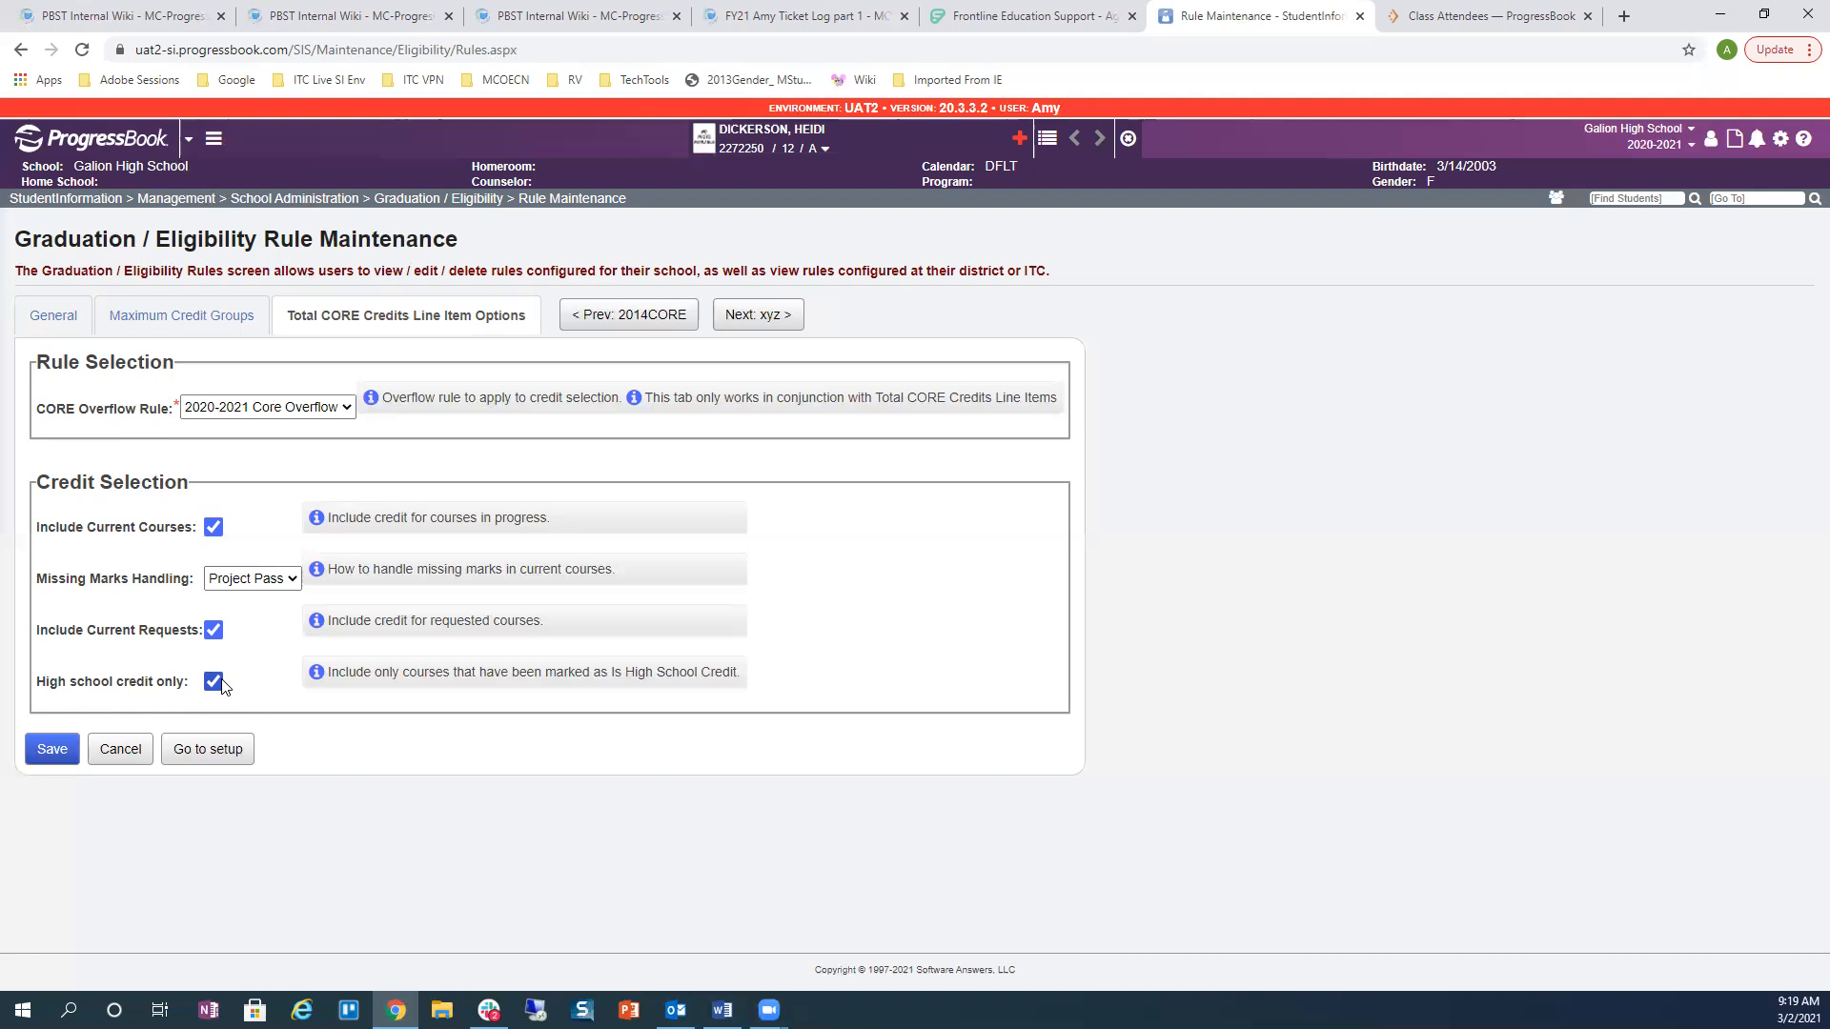
click(57, 751)
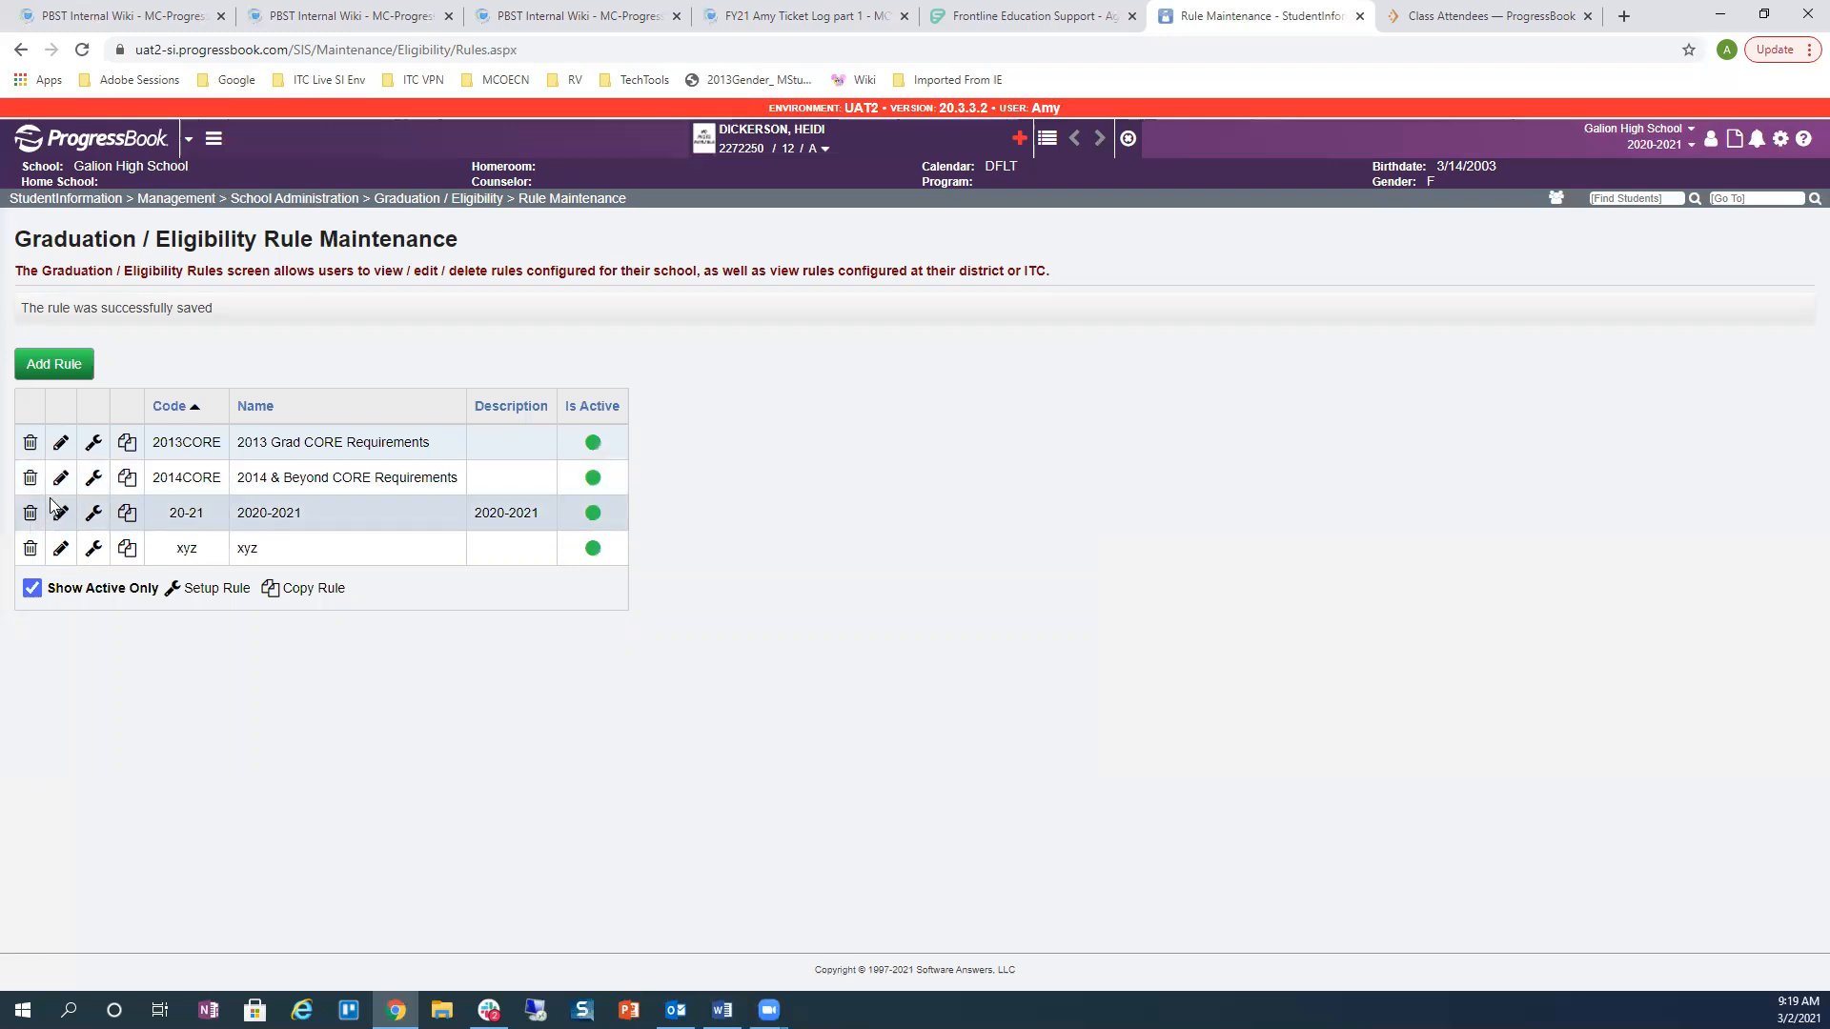
click(93, 519)
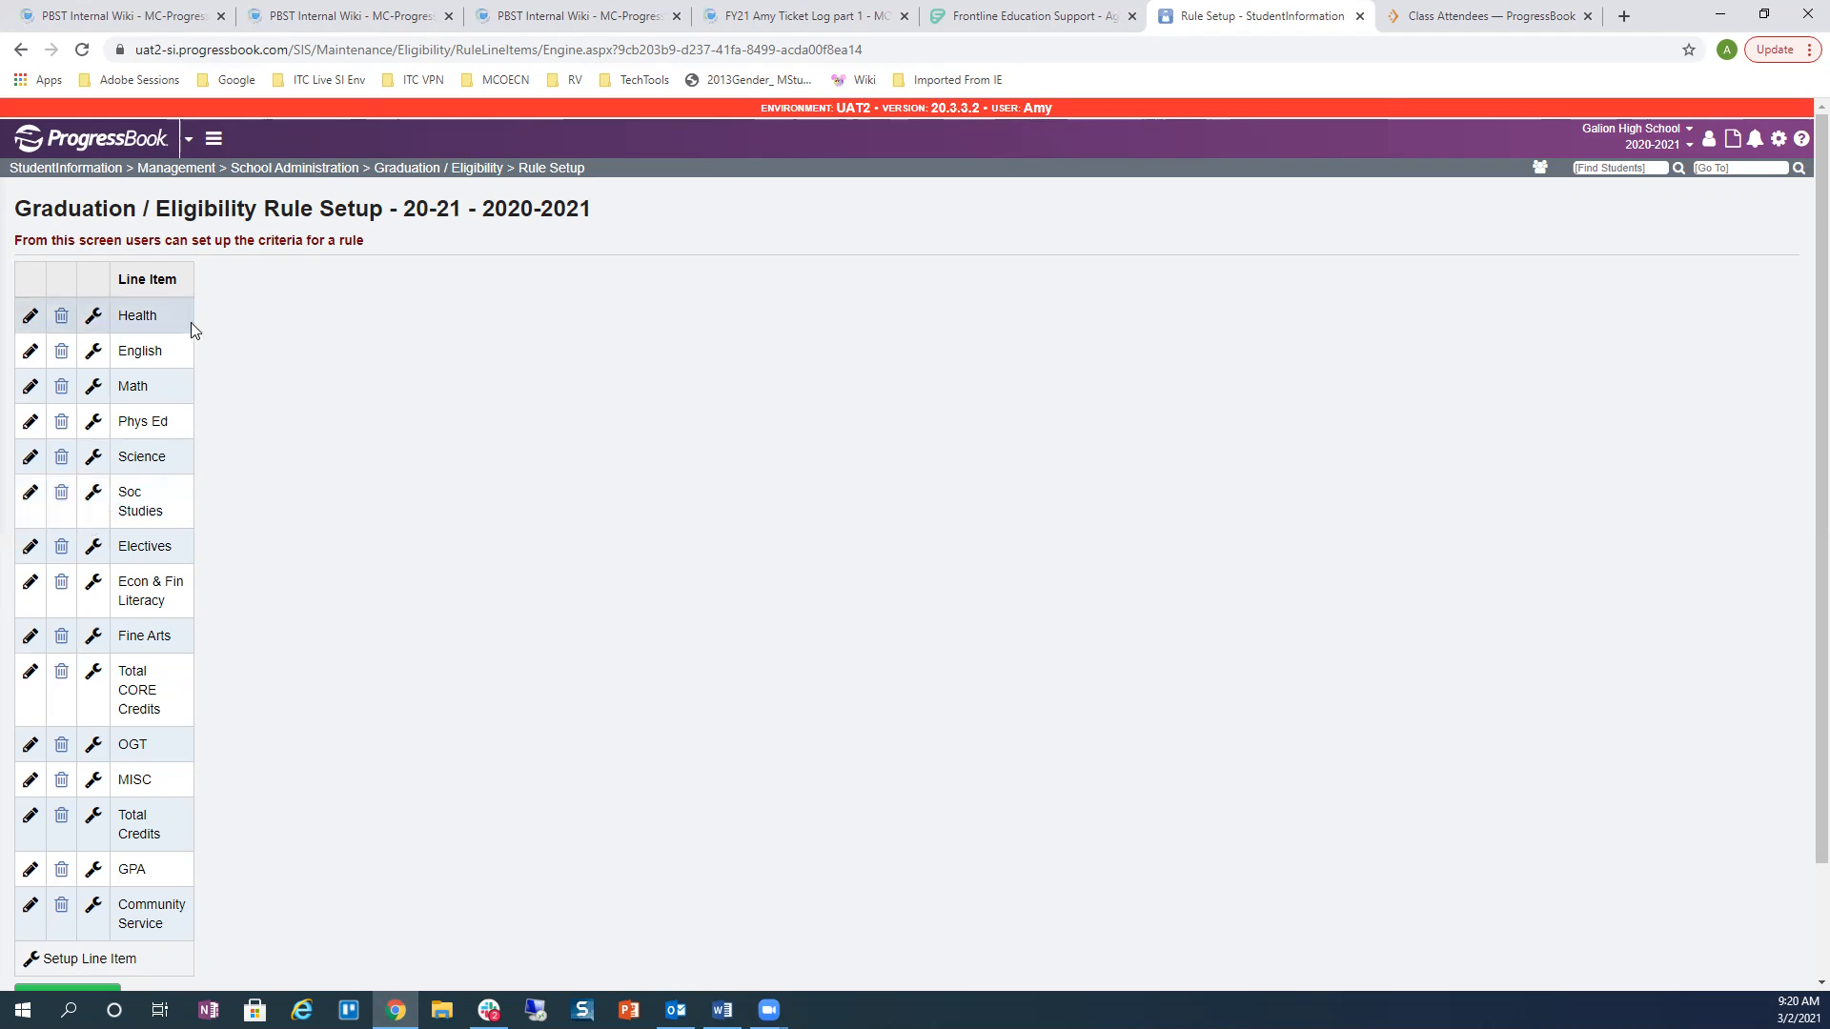
scroll(219, 350, down, 1)
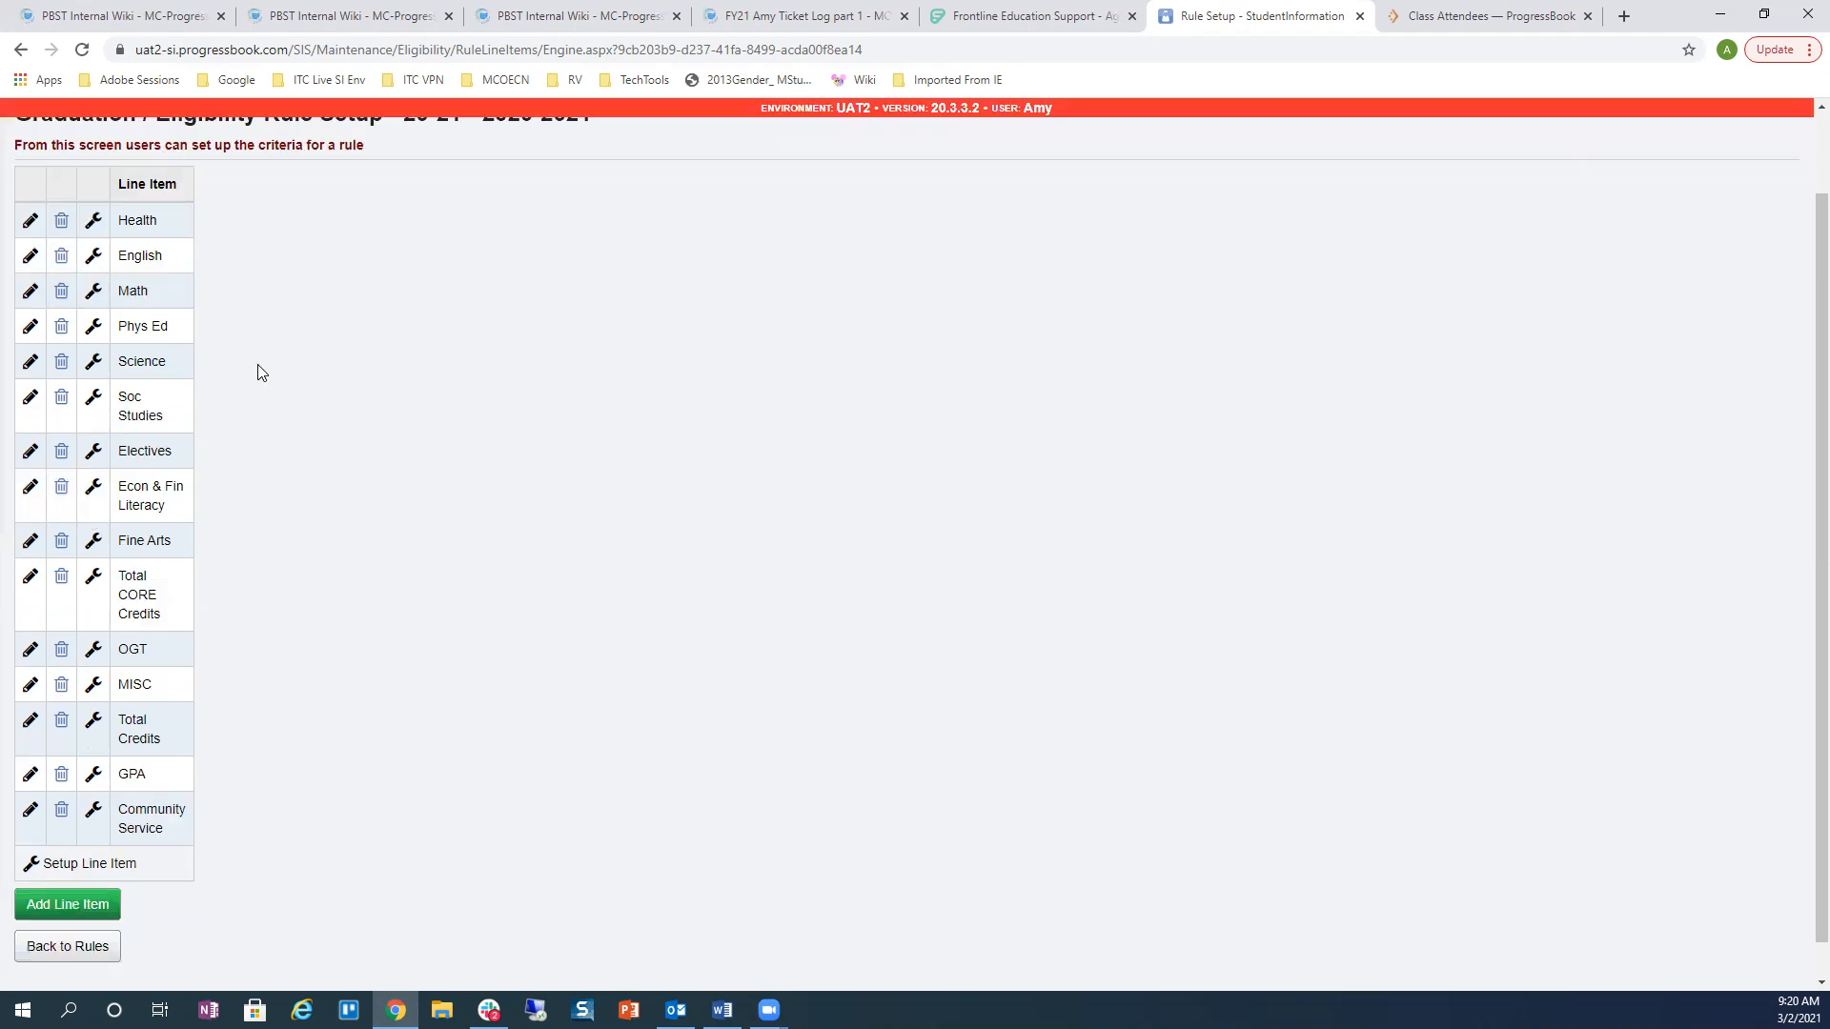
scroll(276, 382, up, 1)
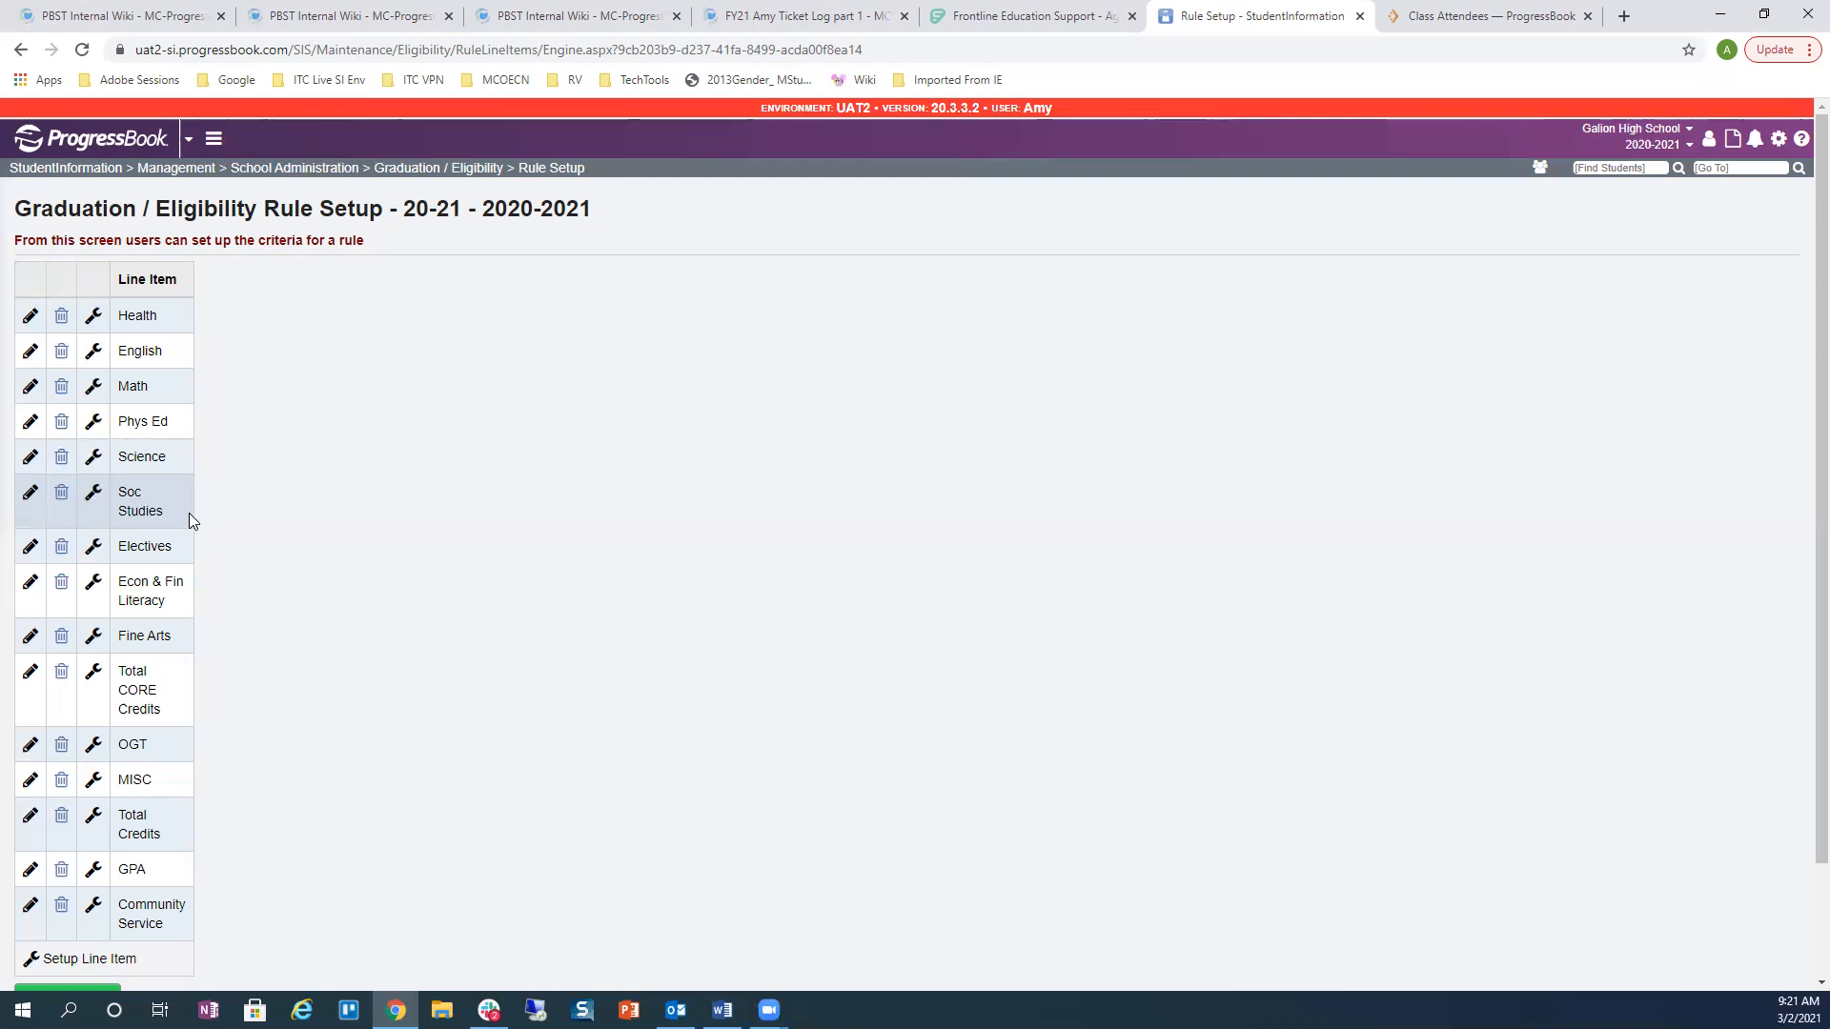
scroll(274, 393, down, 1)
scroll(273, 392, up, 1)
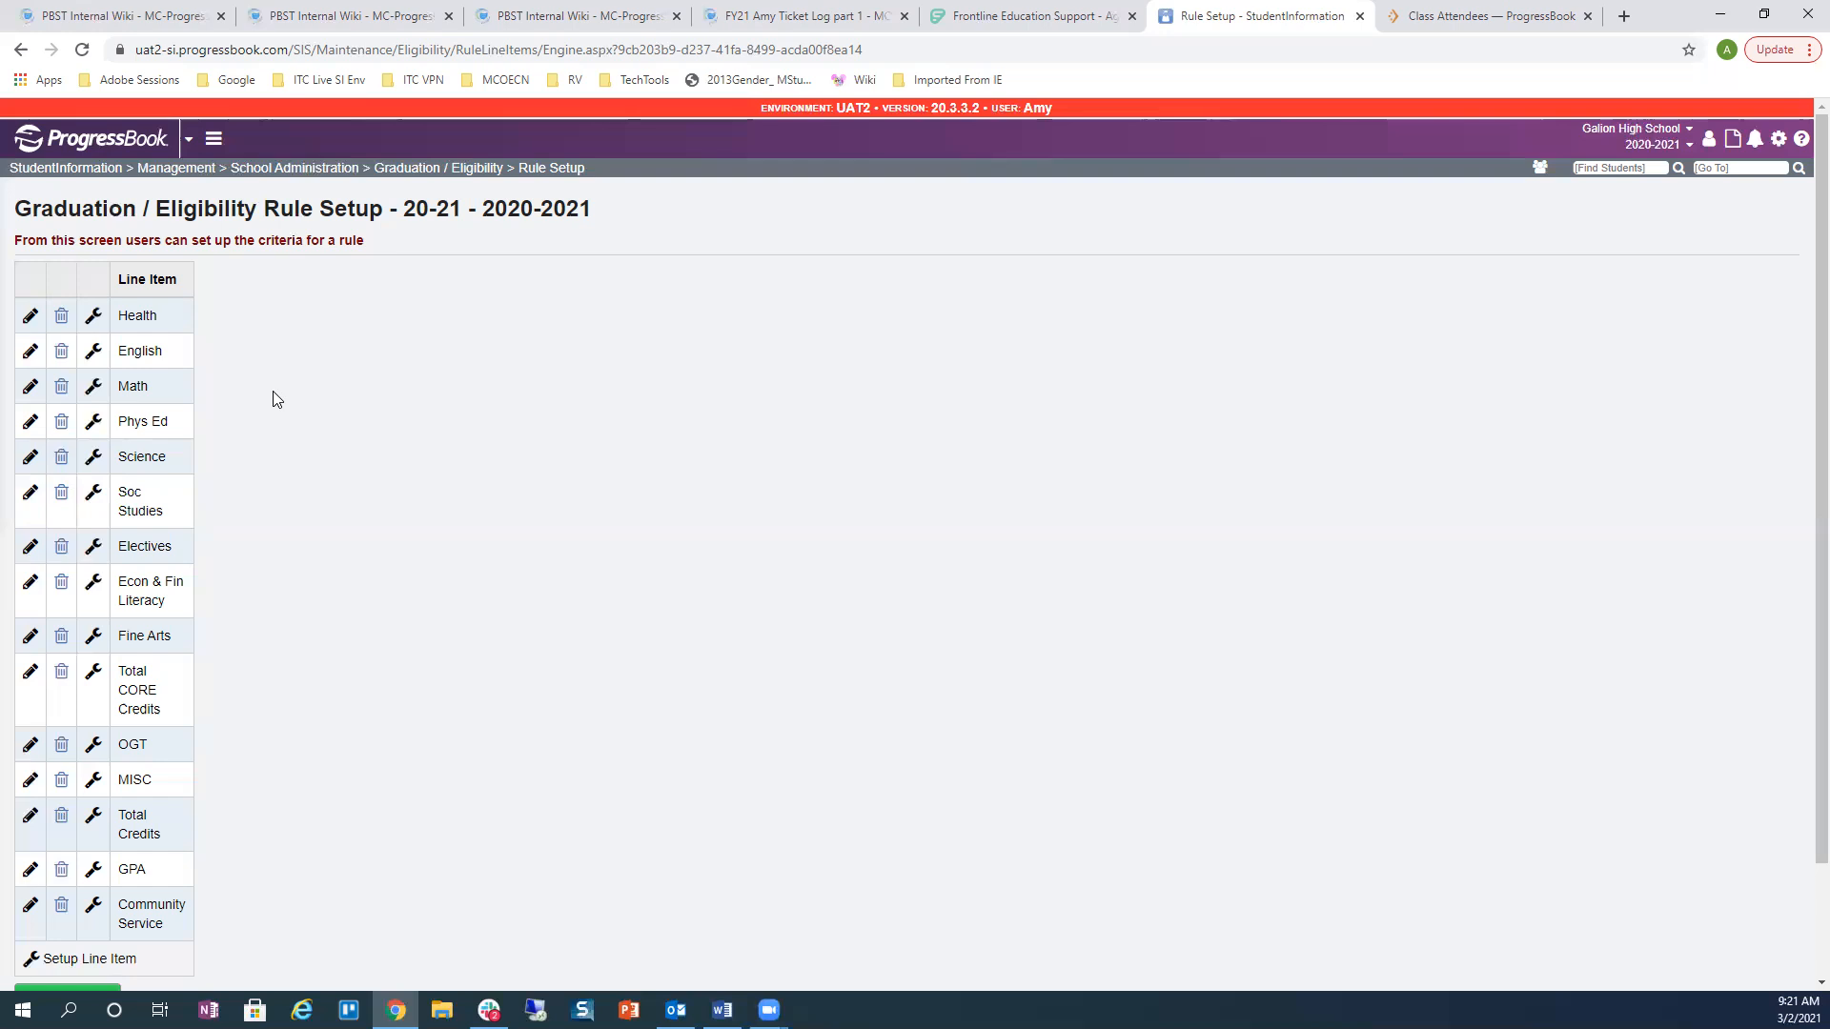
Step: Look over Health's element criteria and the Health and English line item details without saving
click(95, 320)
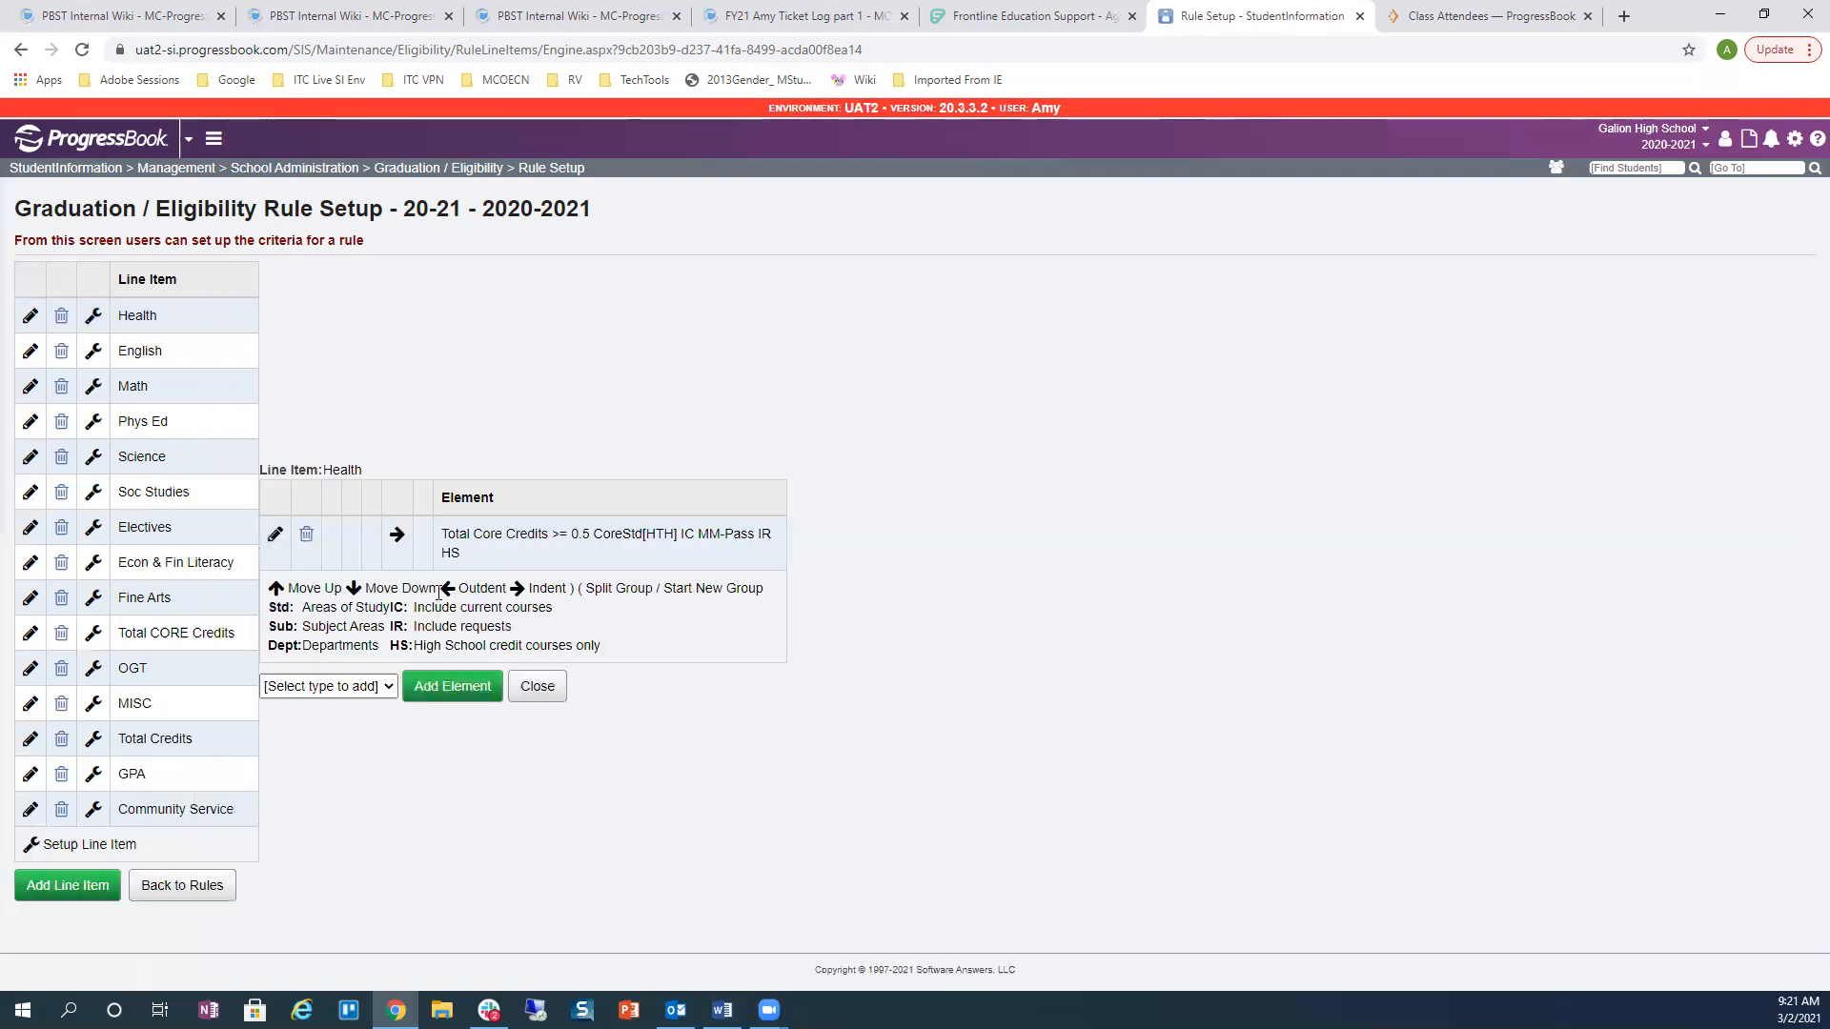
click(537, 686)
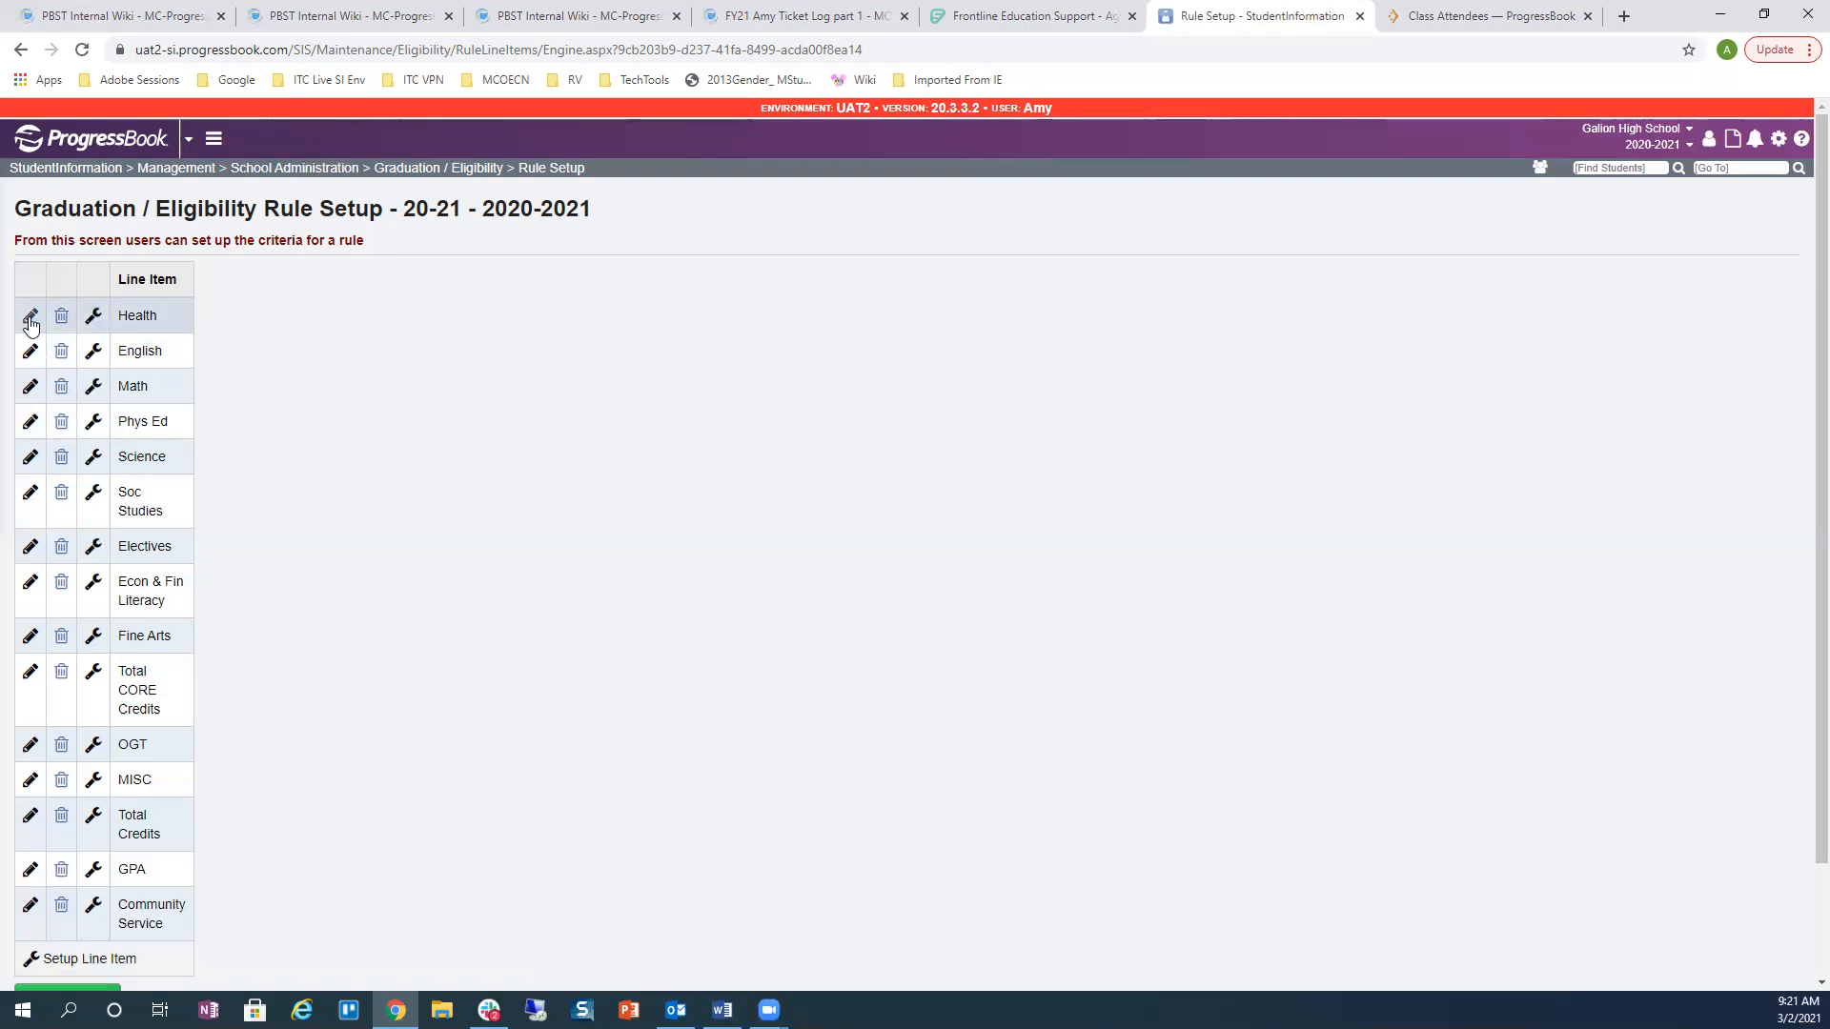
click(31, 320)
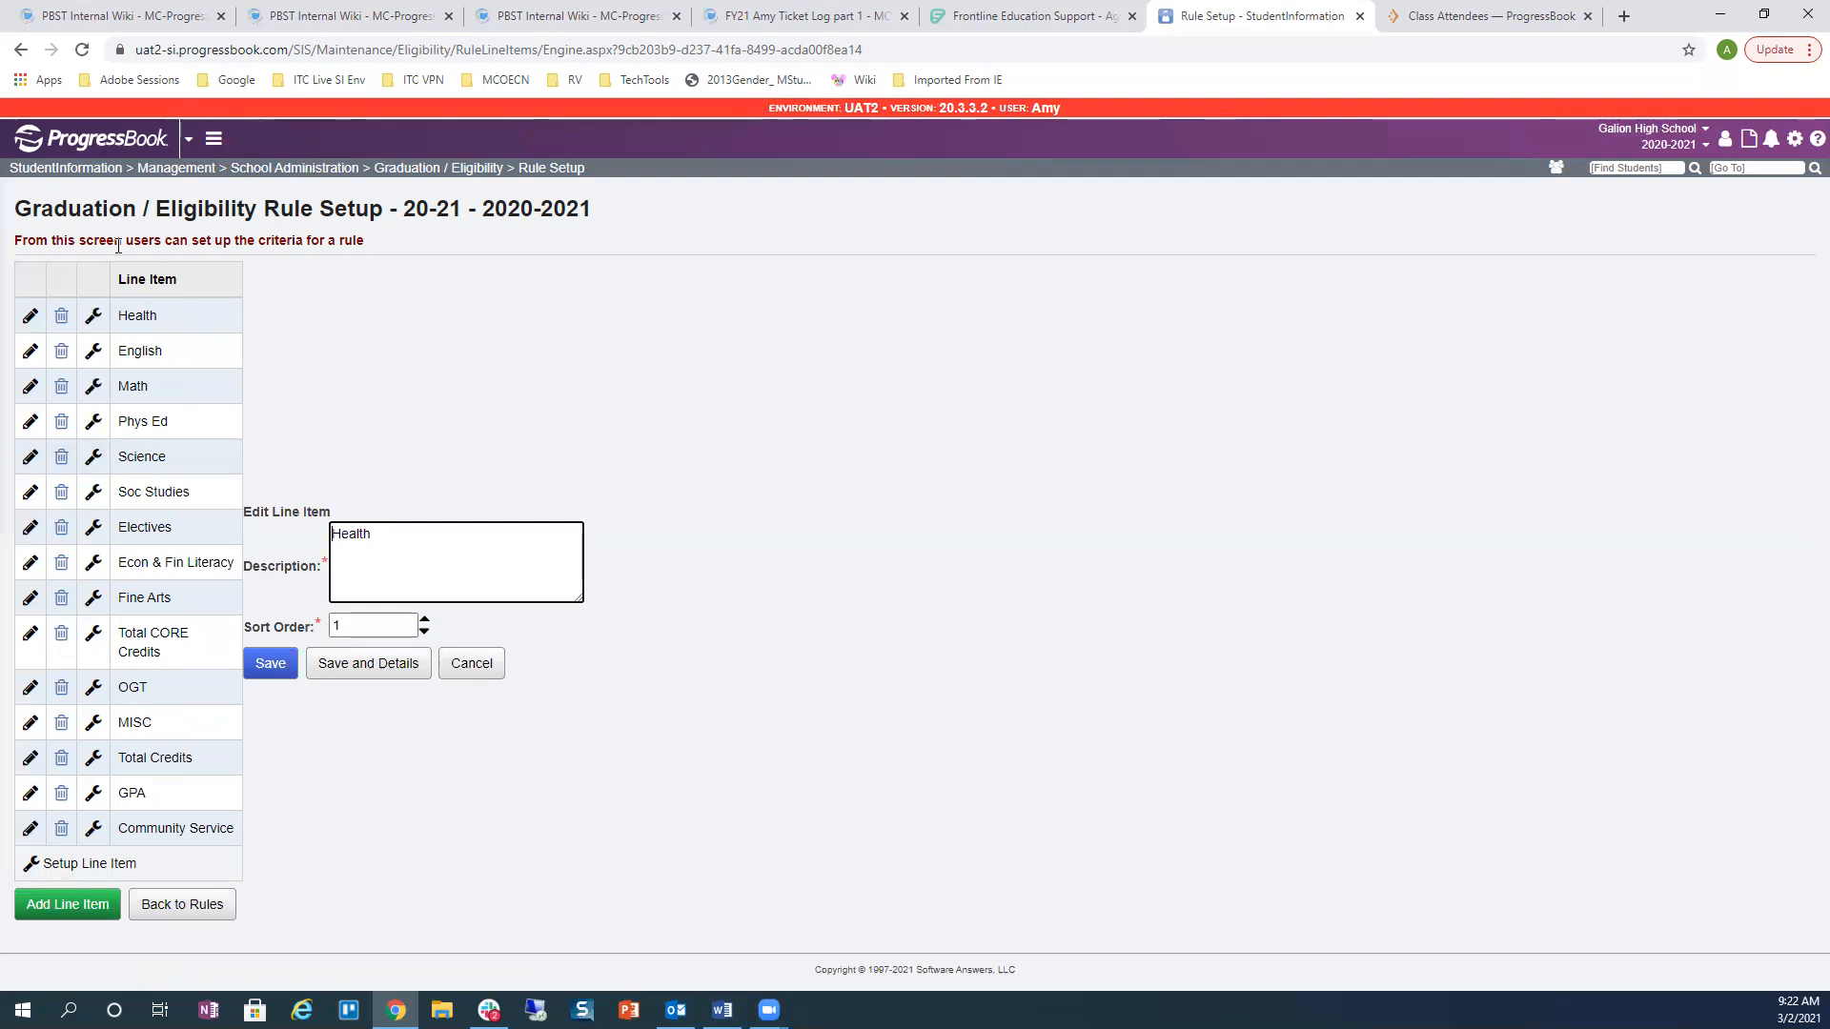
click(453, 665)
click(30, 350)
click(484, 667)
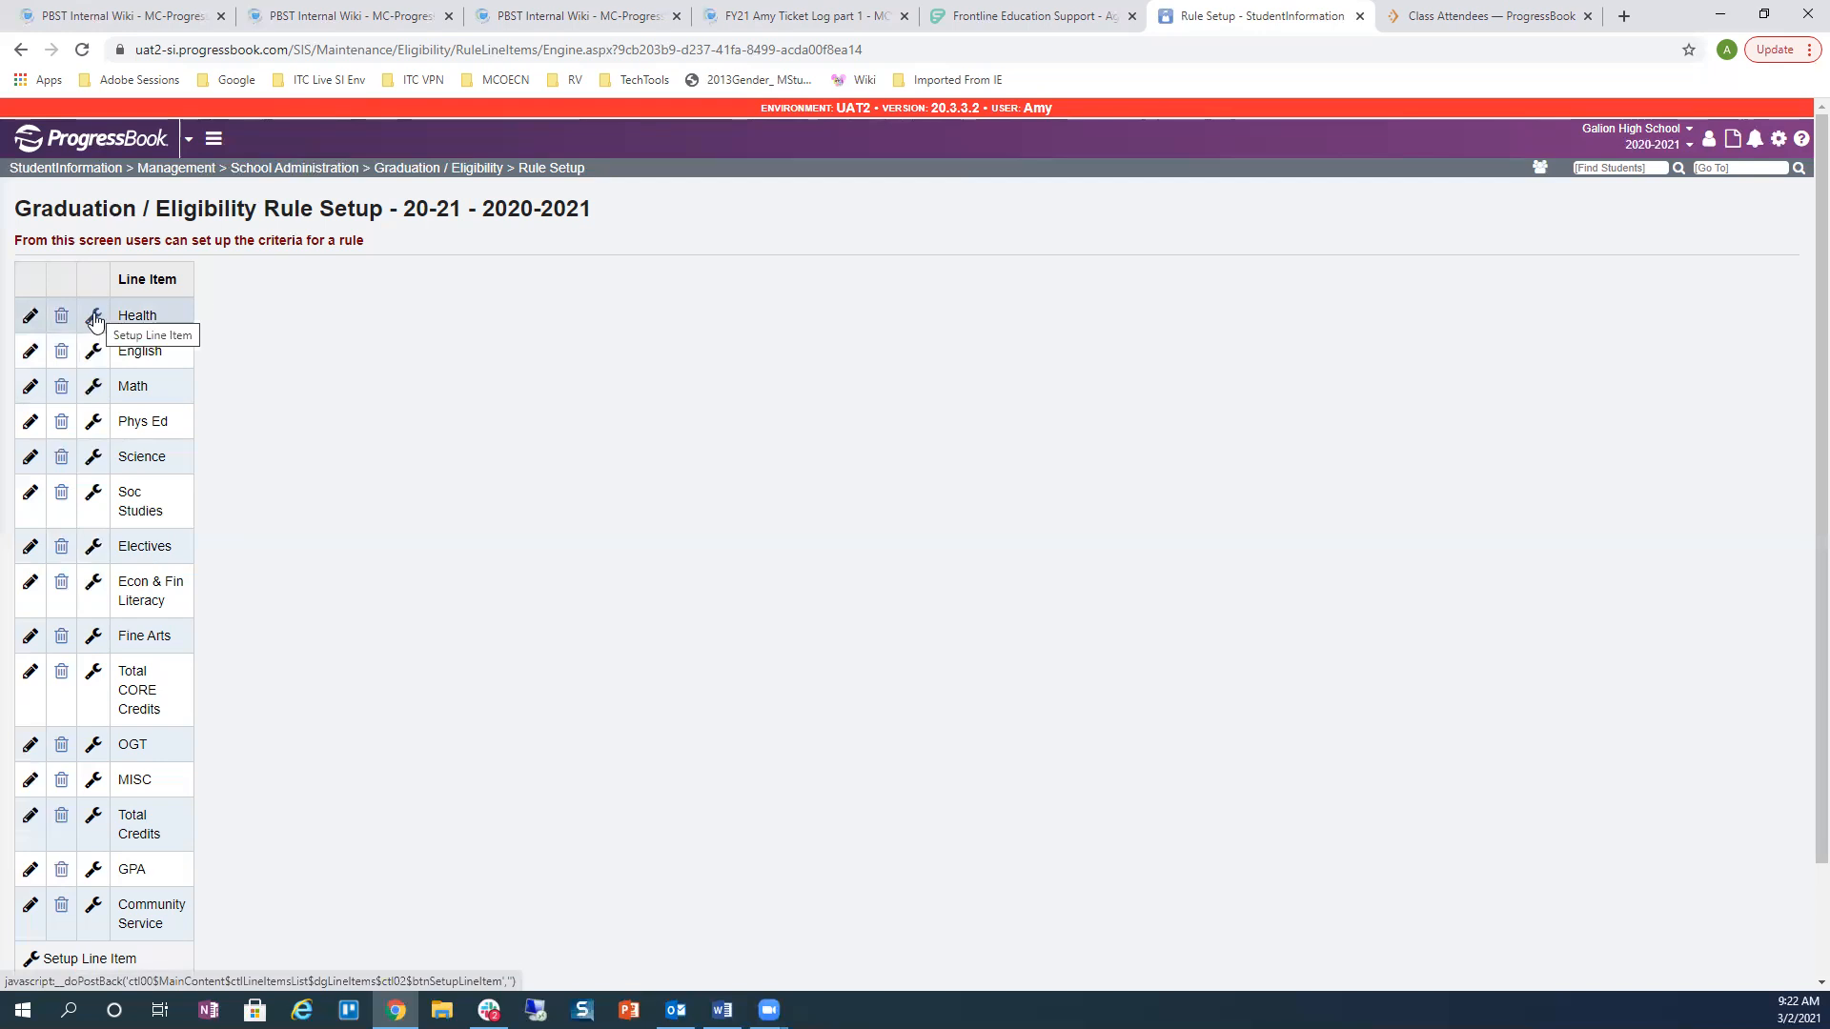
Step: Open Health's rule elements, check addable element types, and highlight the >= and IC MM-Pass parts
click(94, 317)
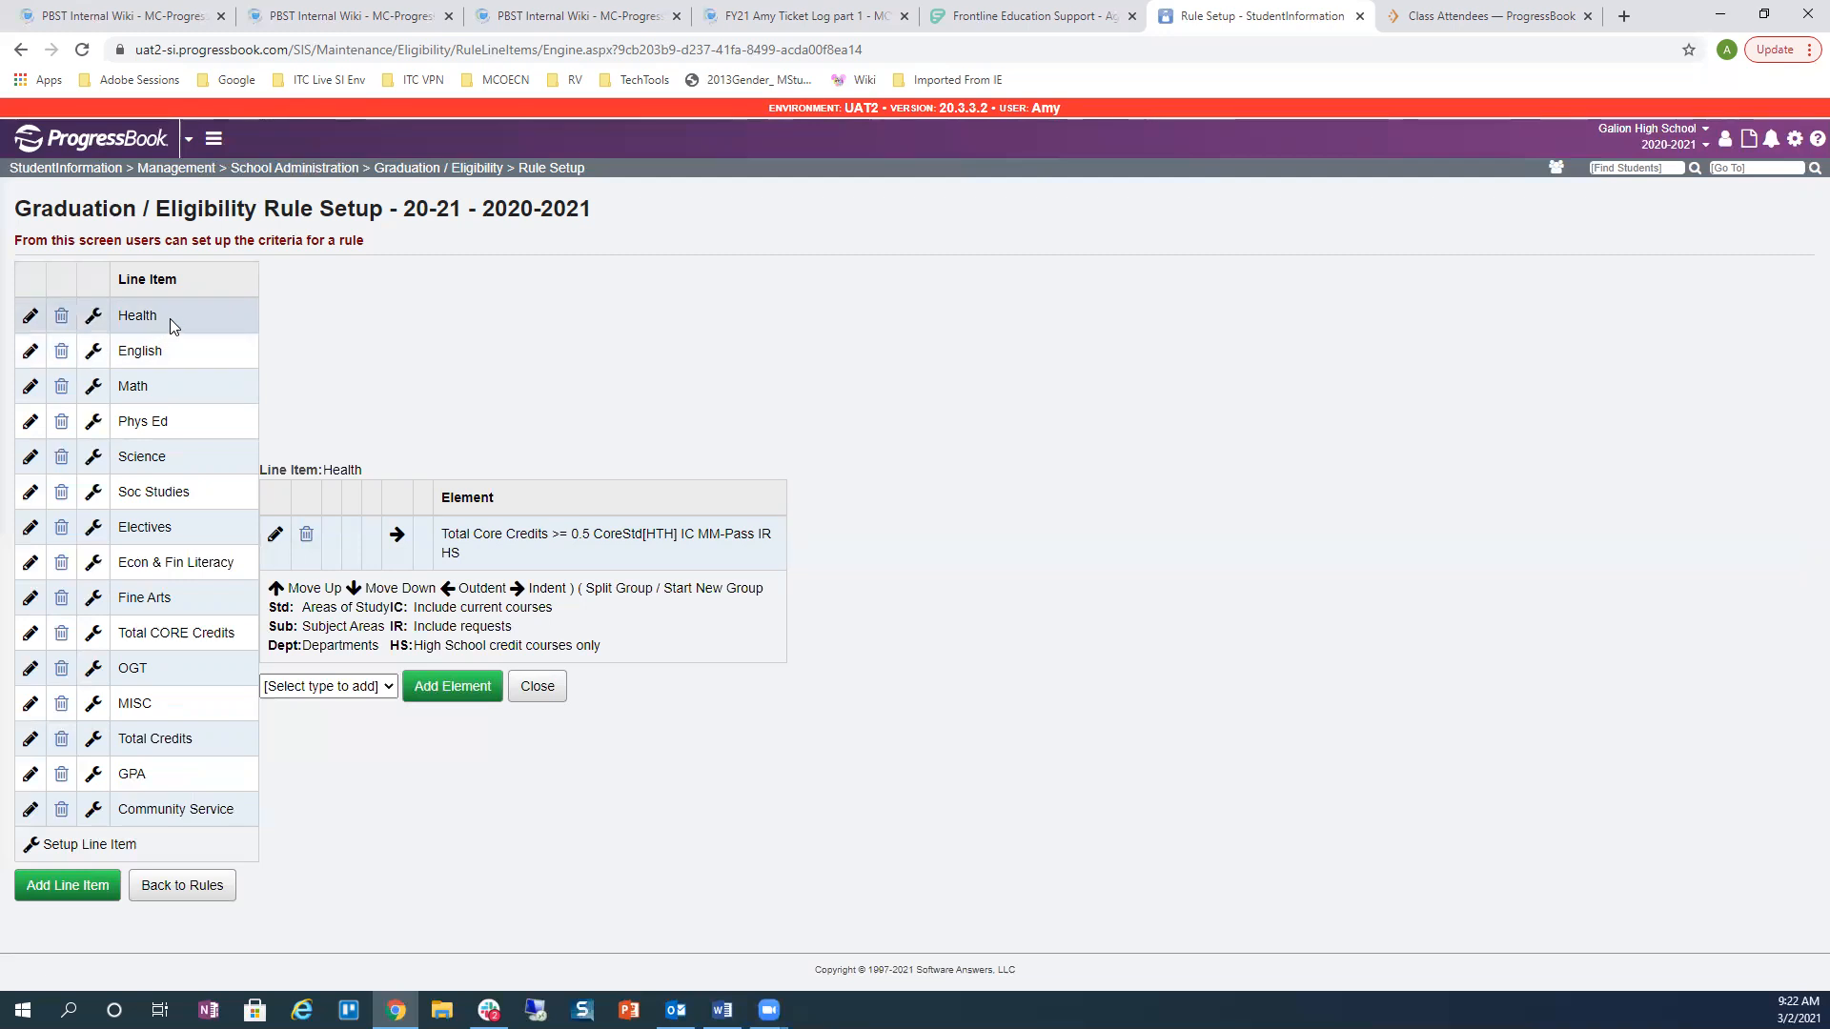
click(384, 688)
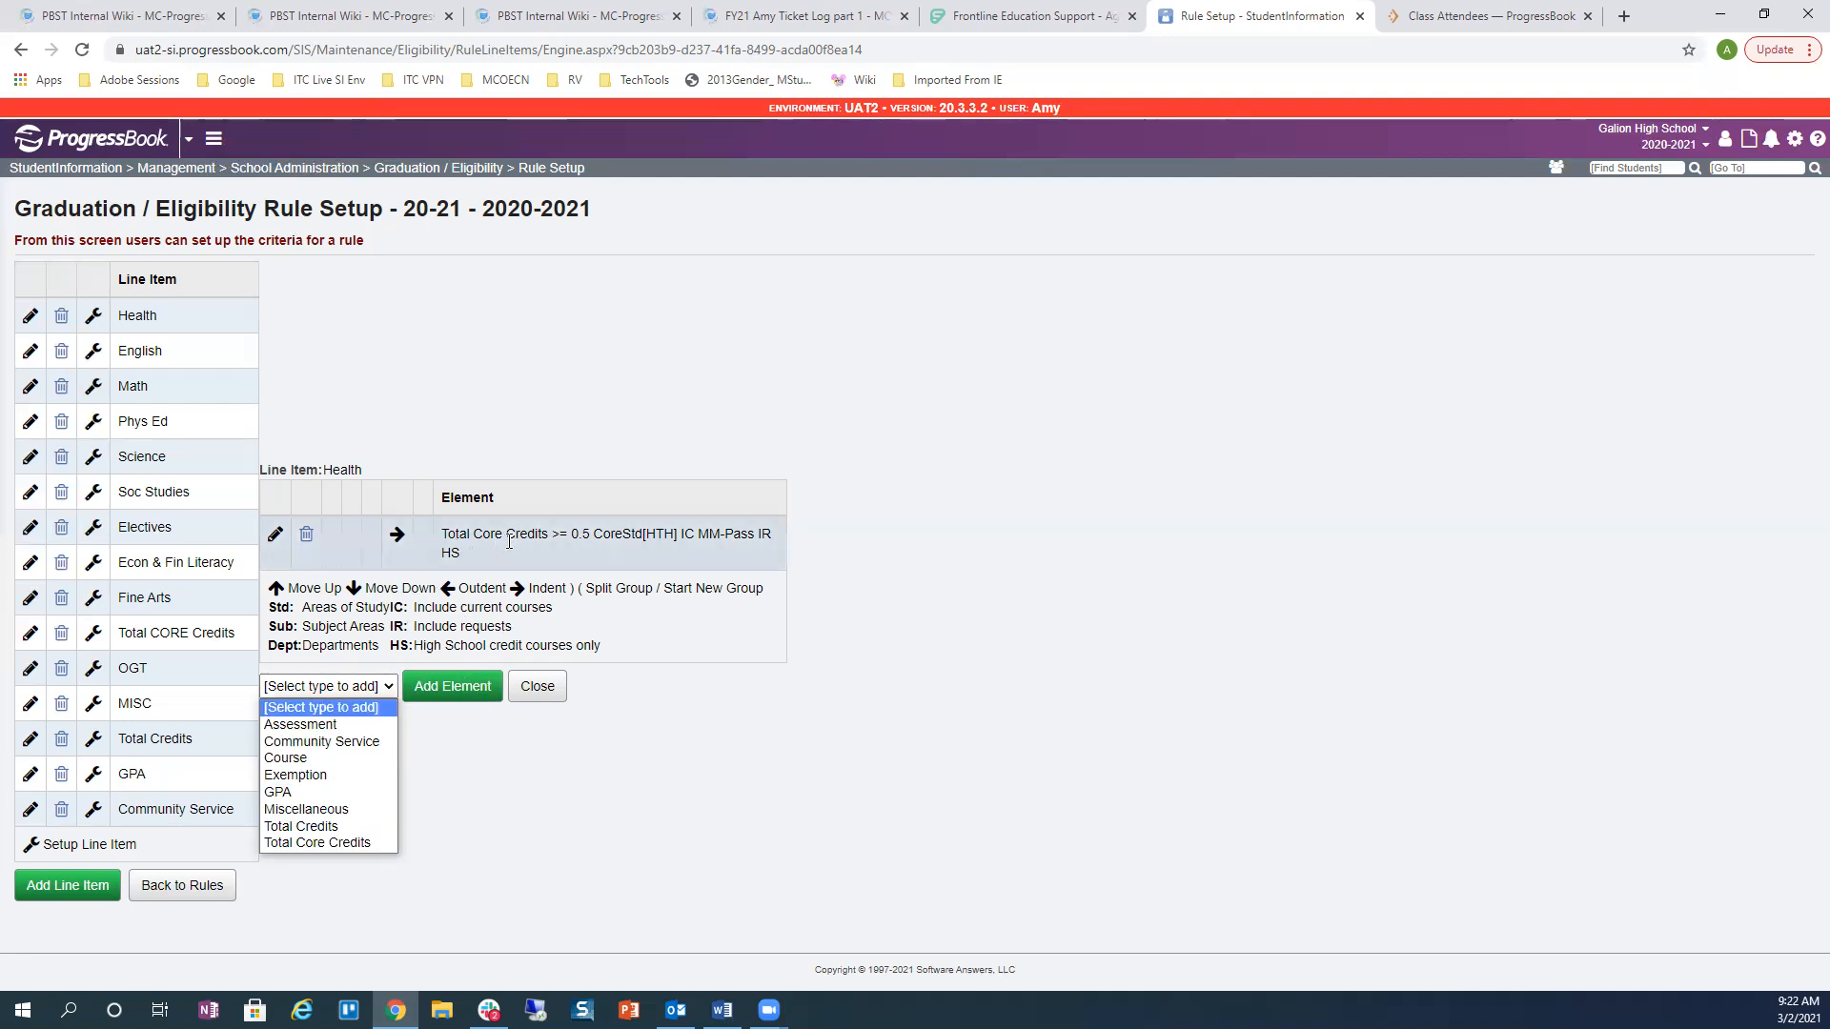
click(553, 534)
drag(553, 534, 562, 534)
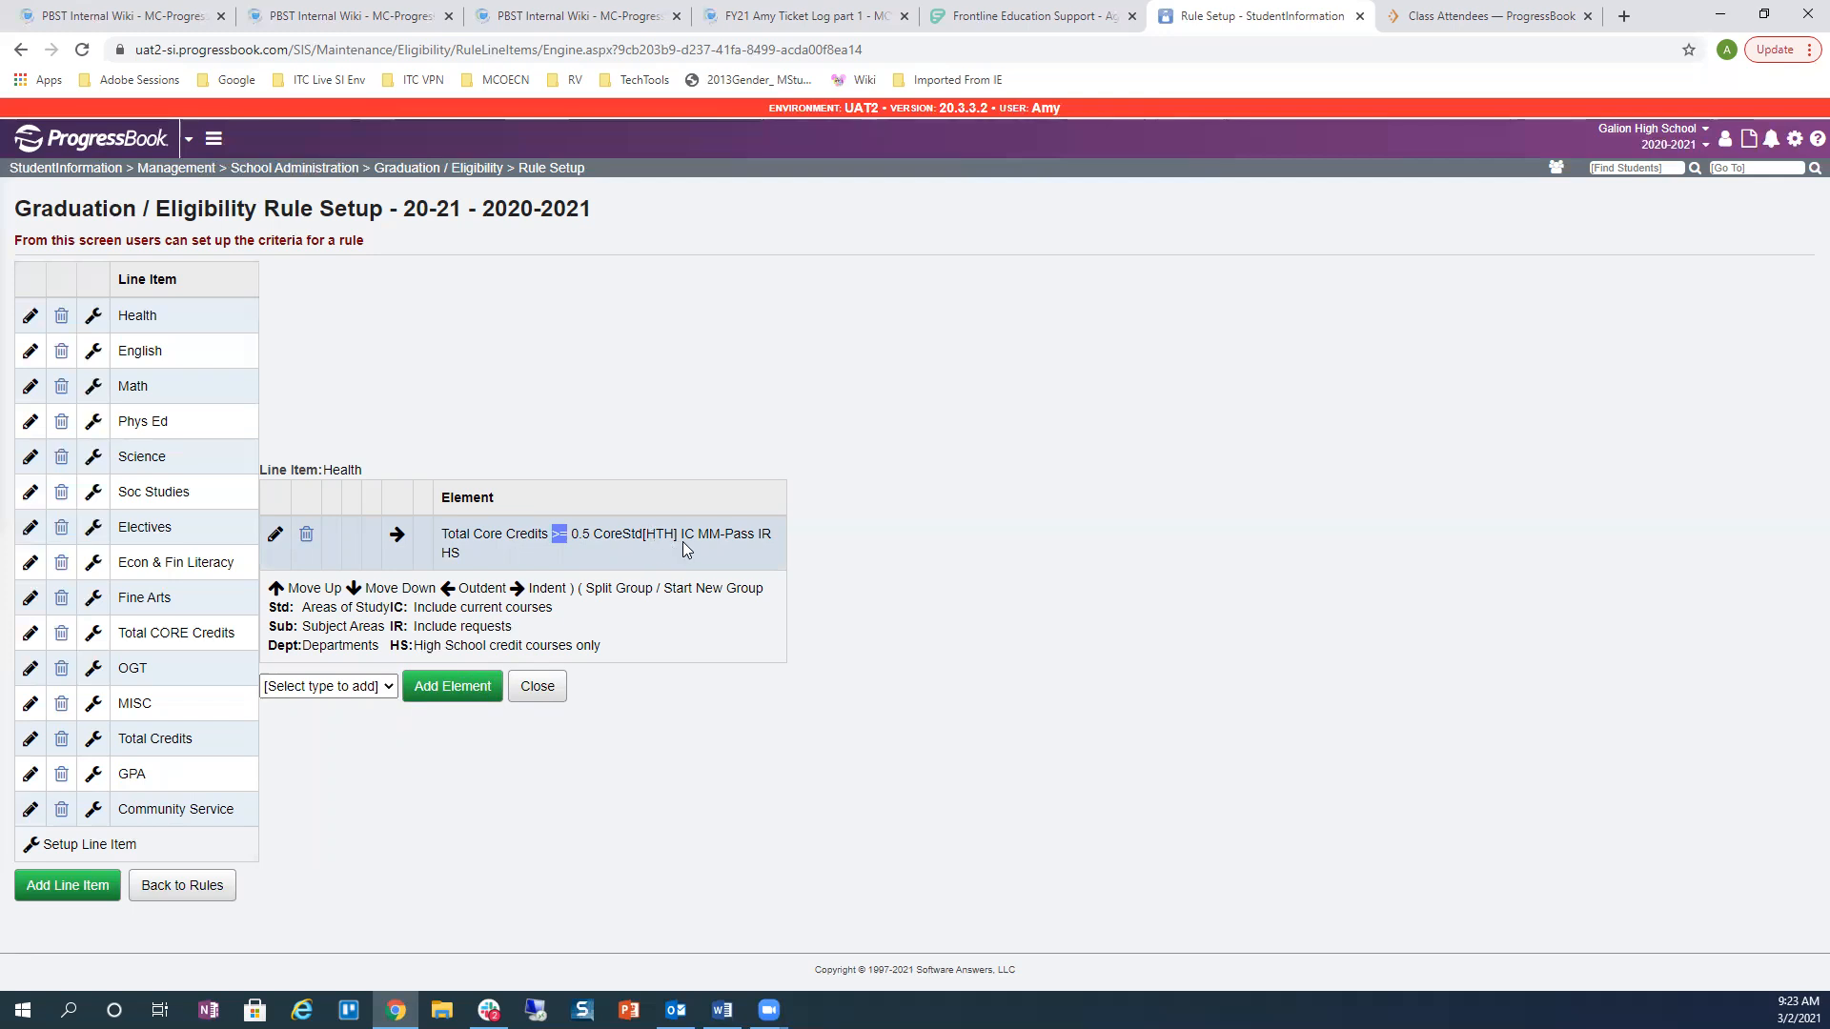
drag(680, 536, 774, 539)
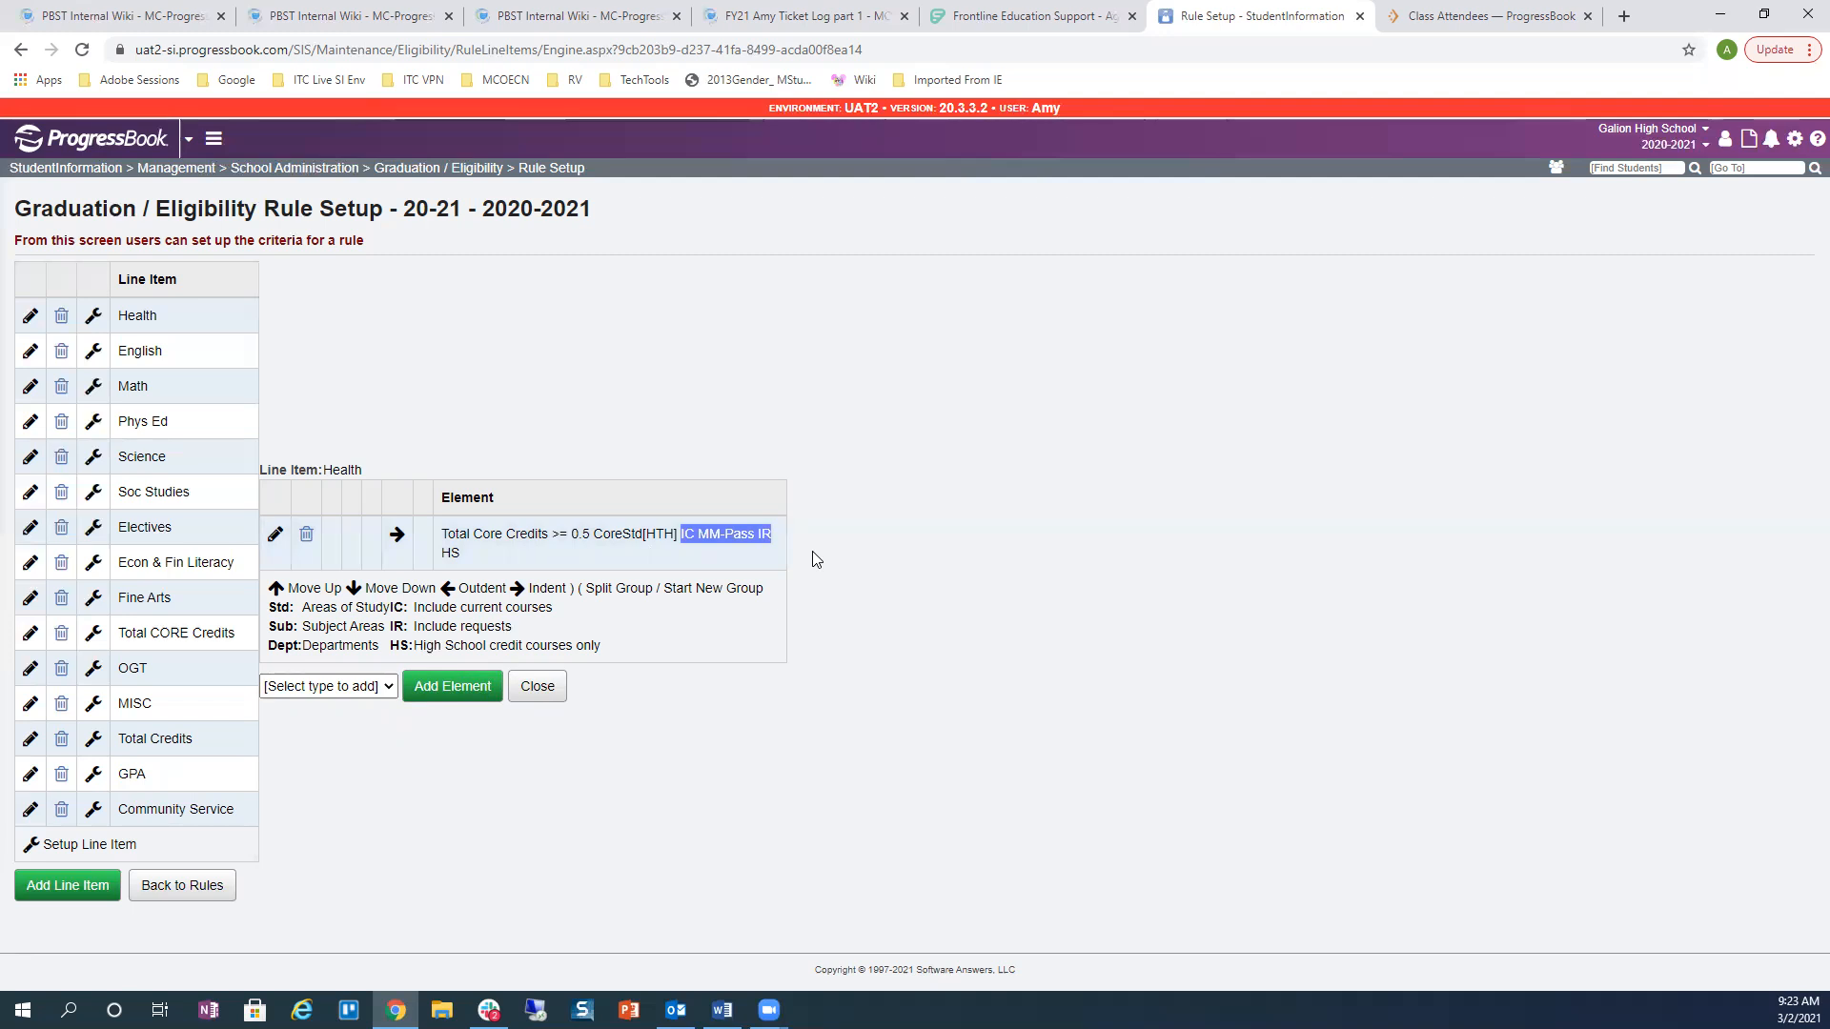
Step: Revisit the 2020-2021 Core Overflow values, then return to the Graduation / Eligibility Maintenance menu
click(441, 168)
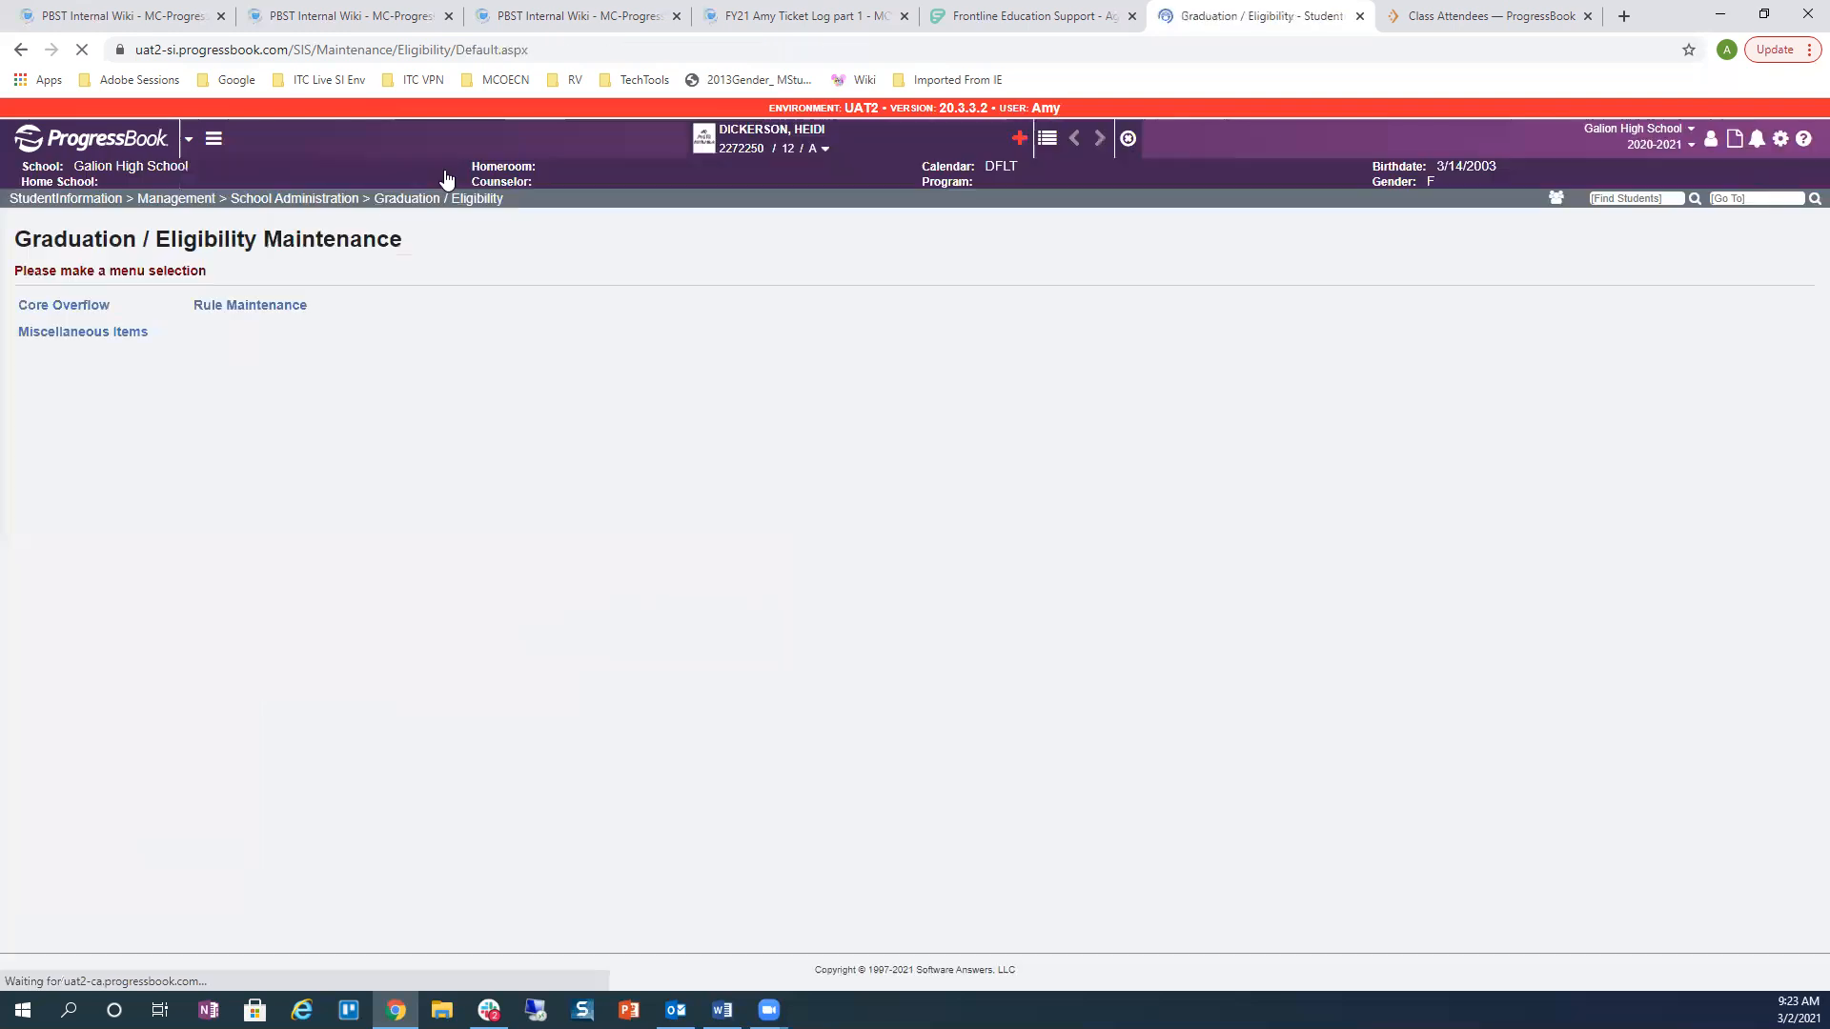
click(76, 310)
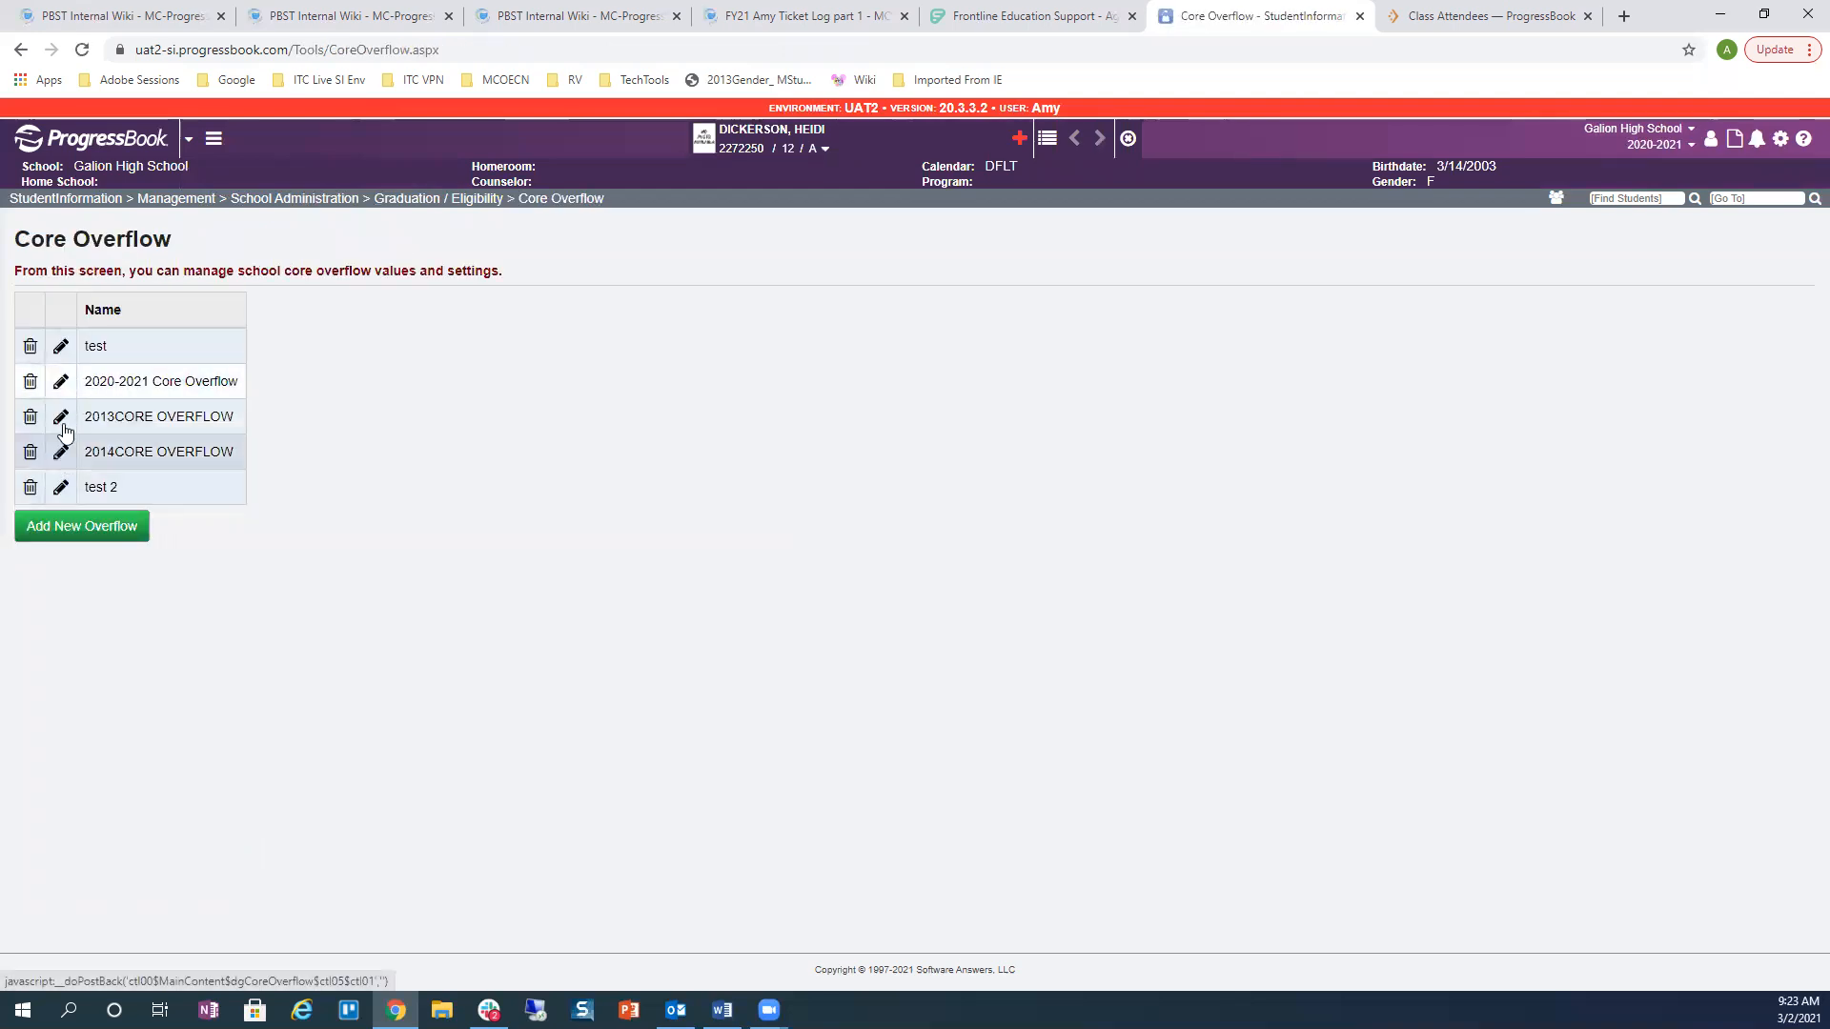
click(61, 382)
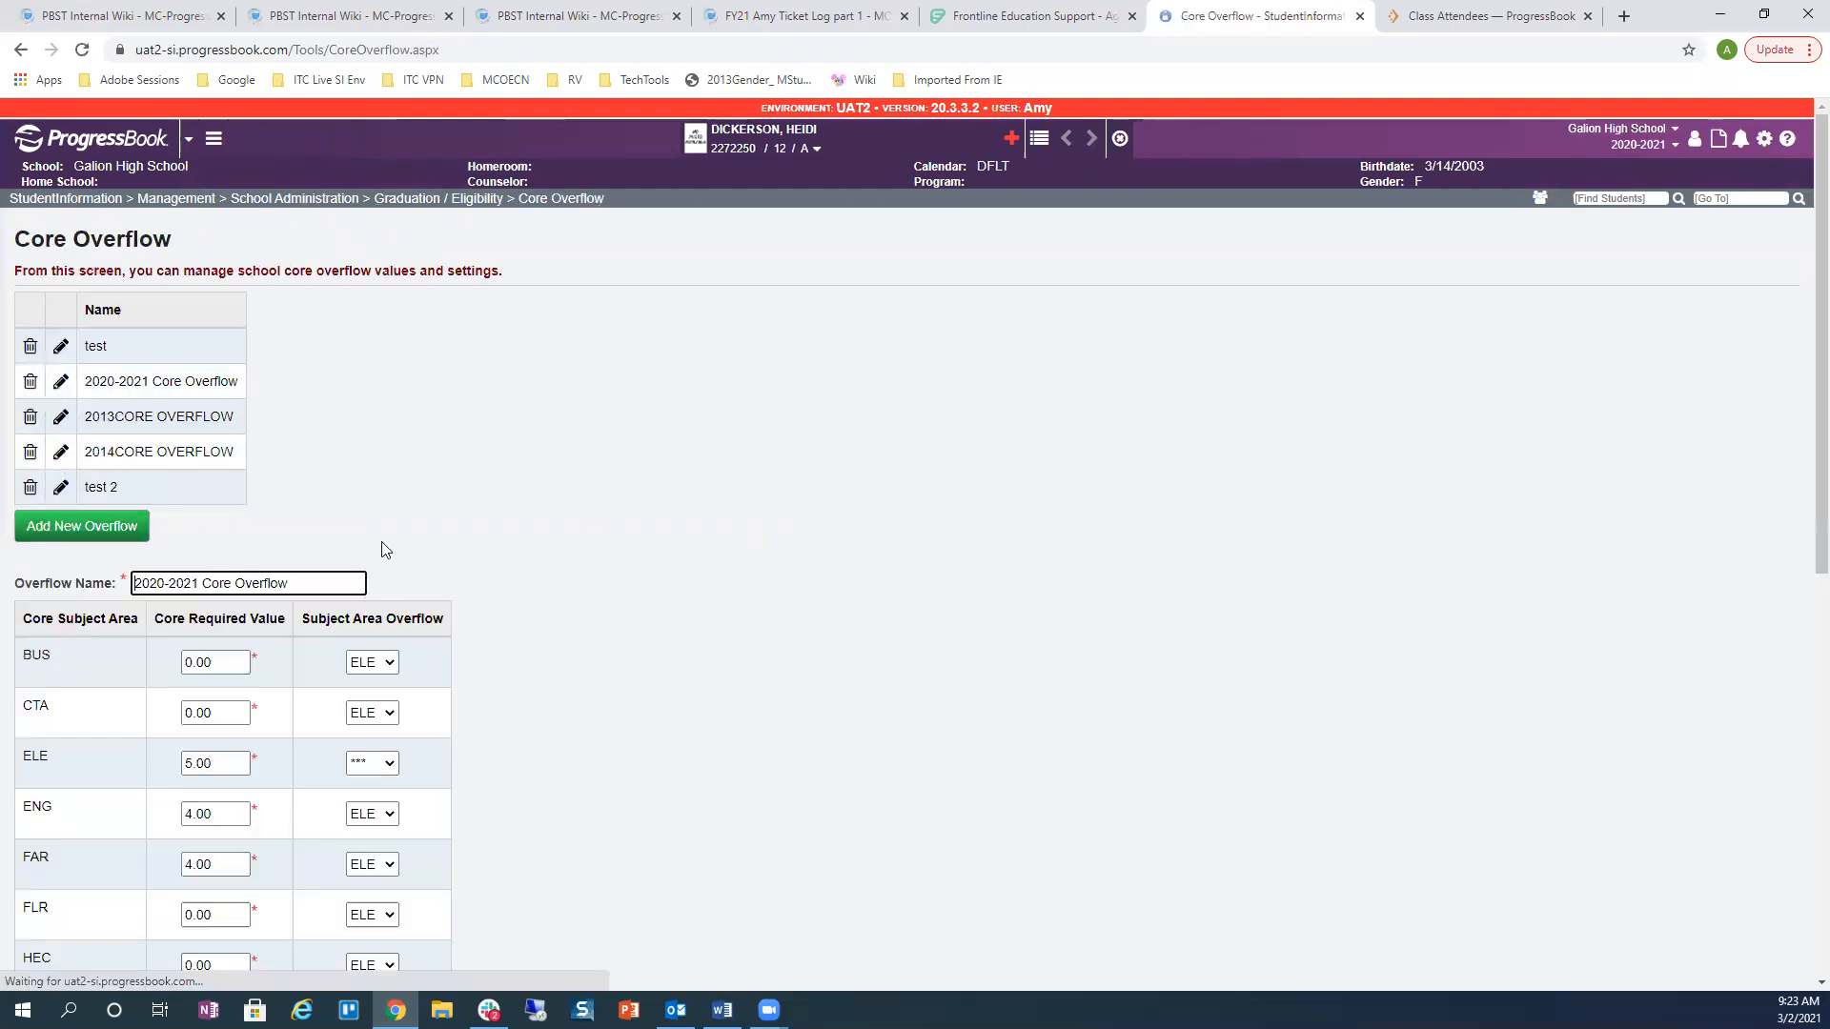
scroll(702, 477, down, 4)
scroll(682, 478, up, 4)
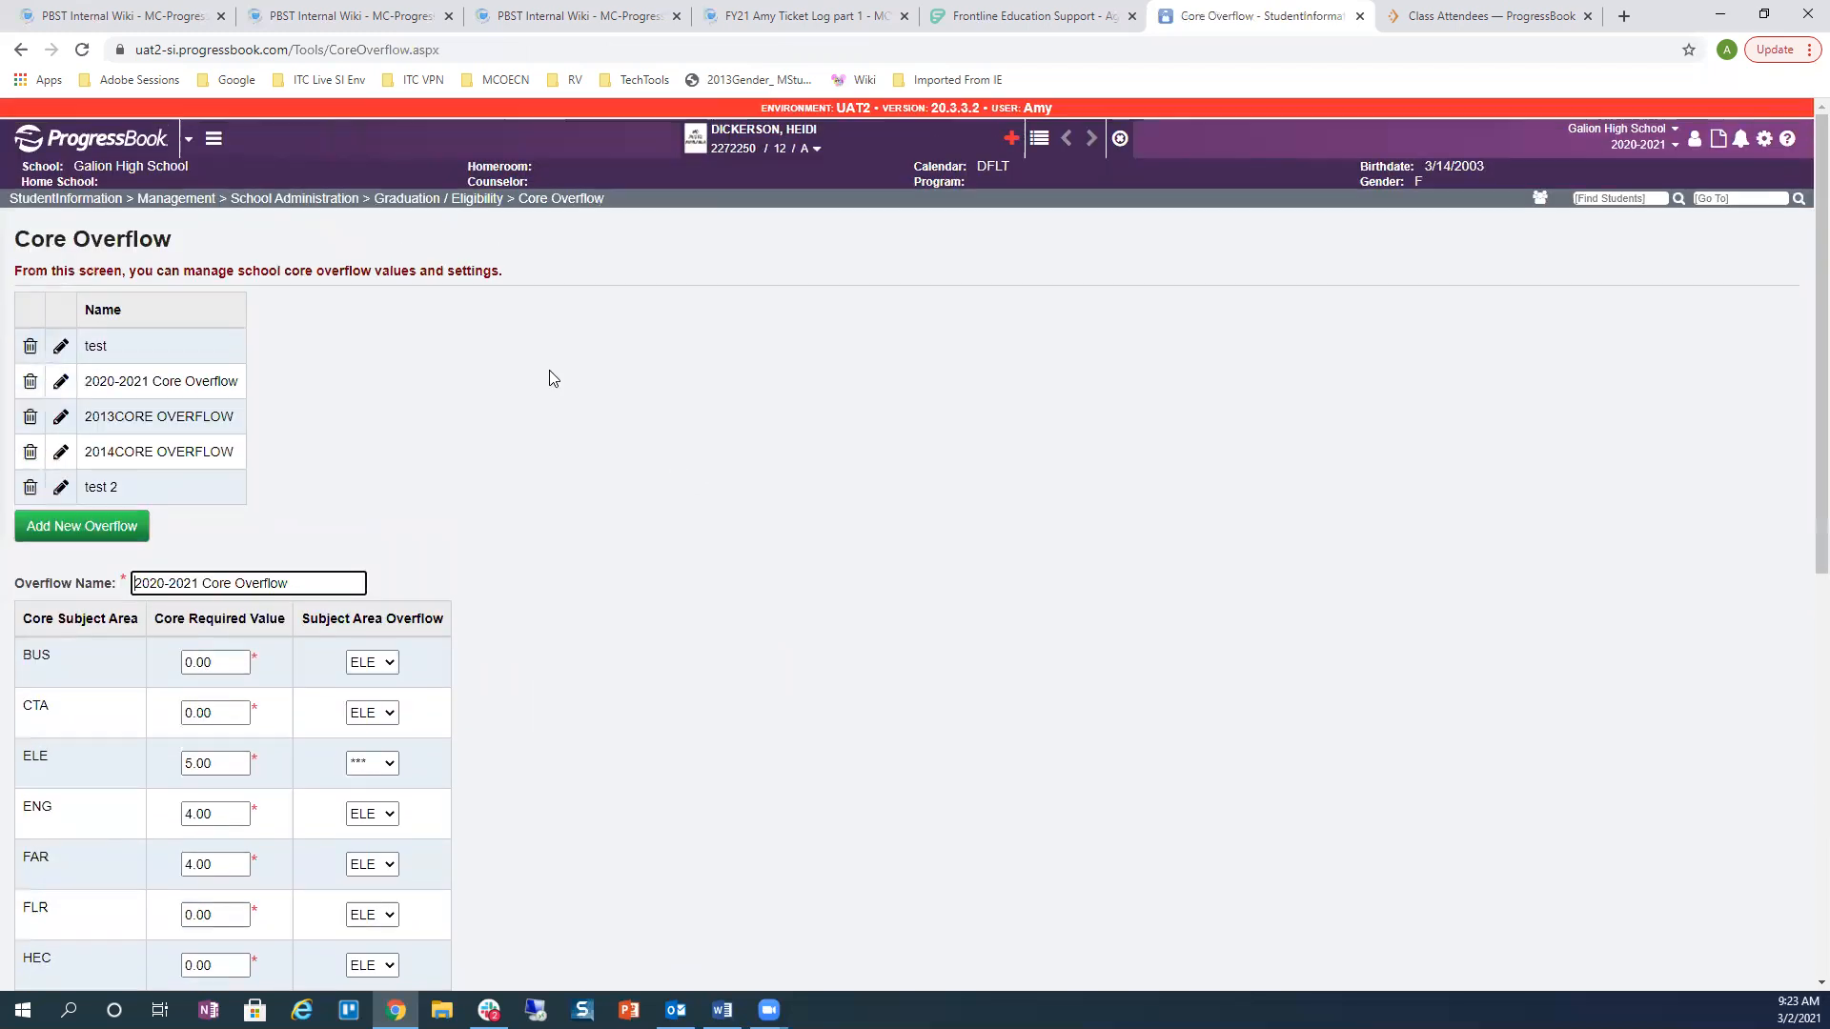
click(20, 50)
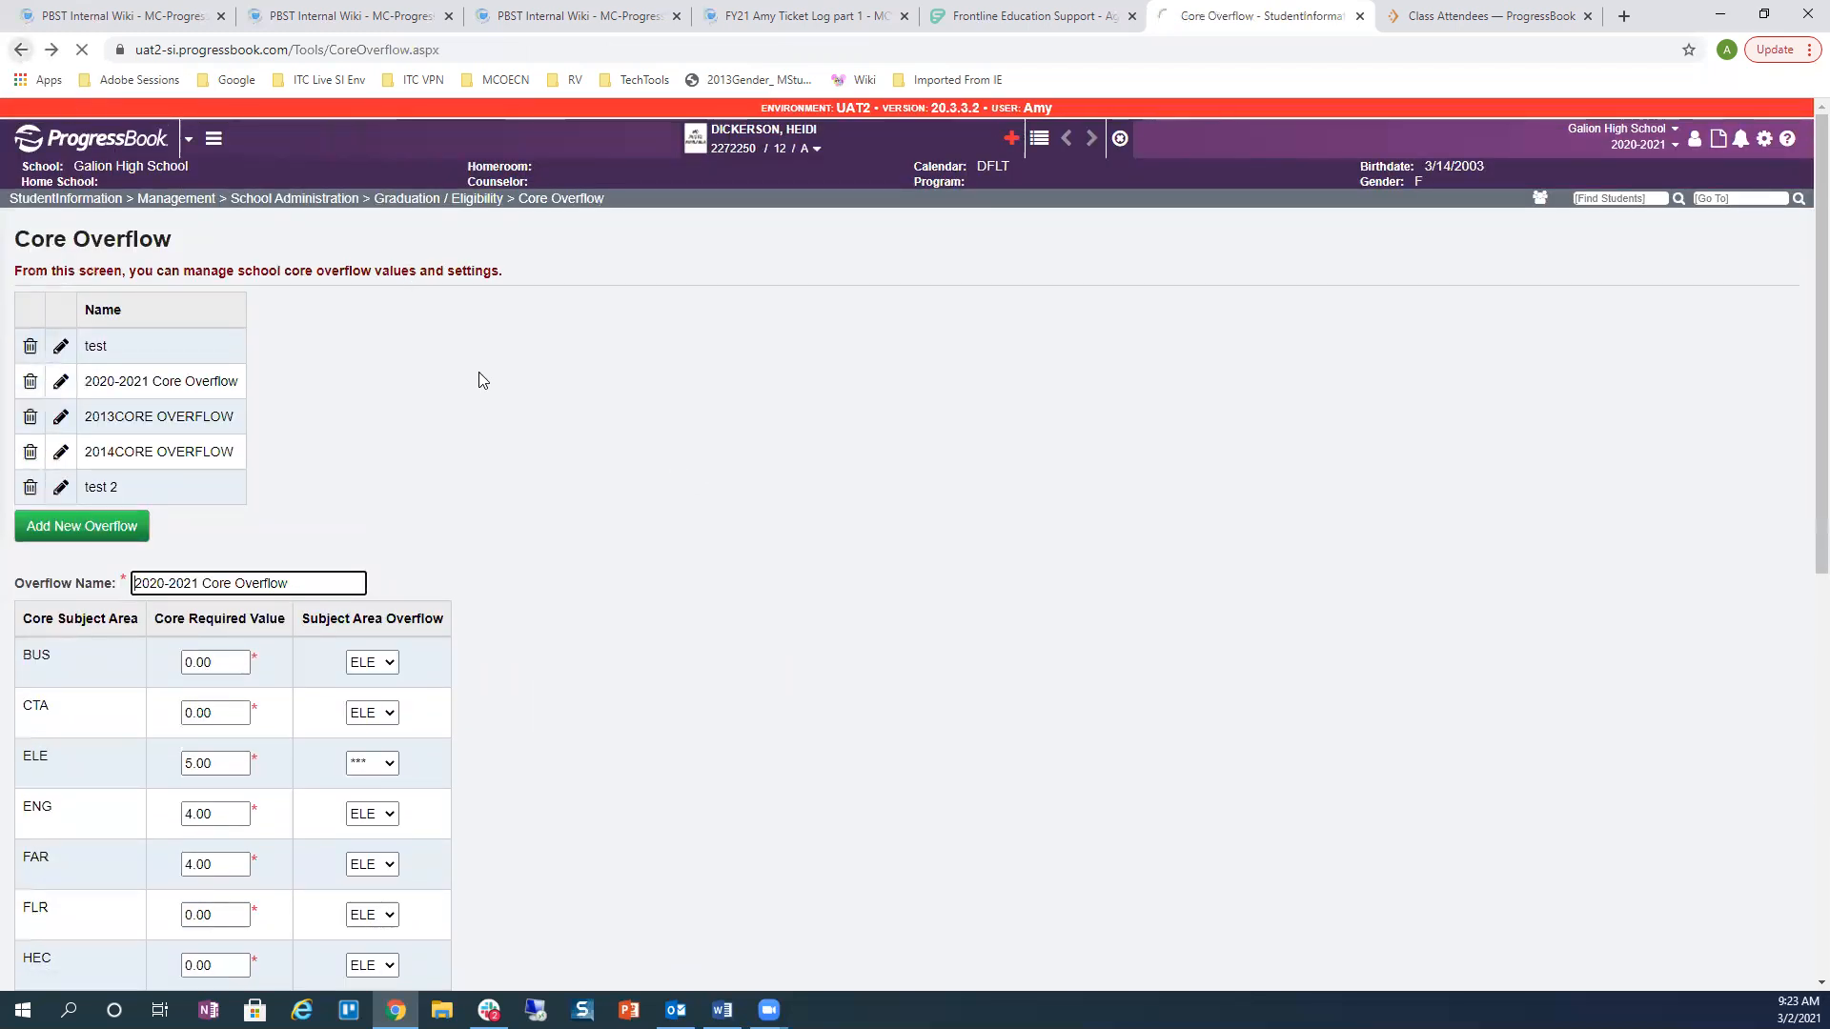
click(20, 50)
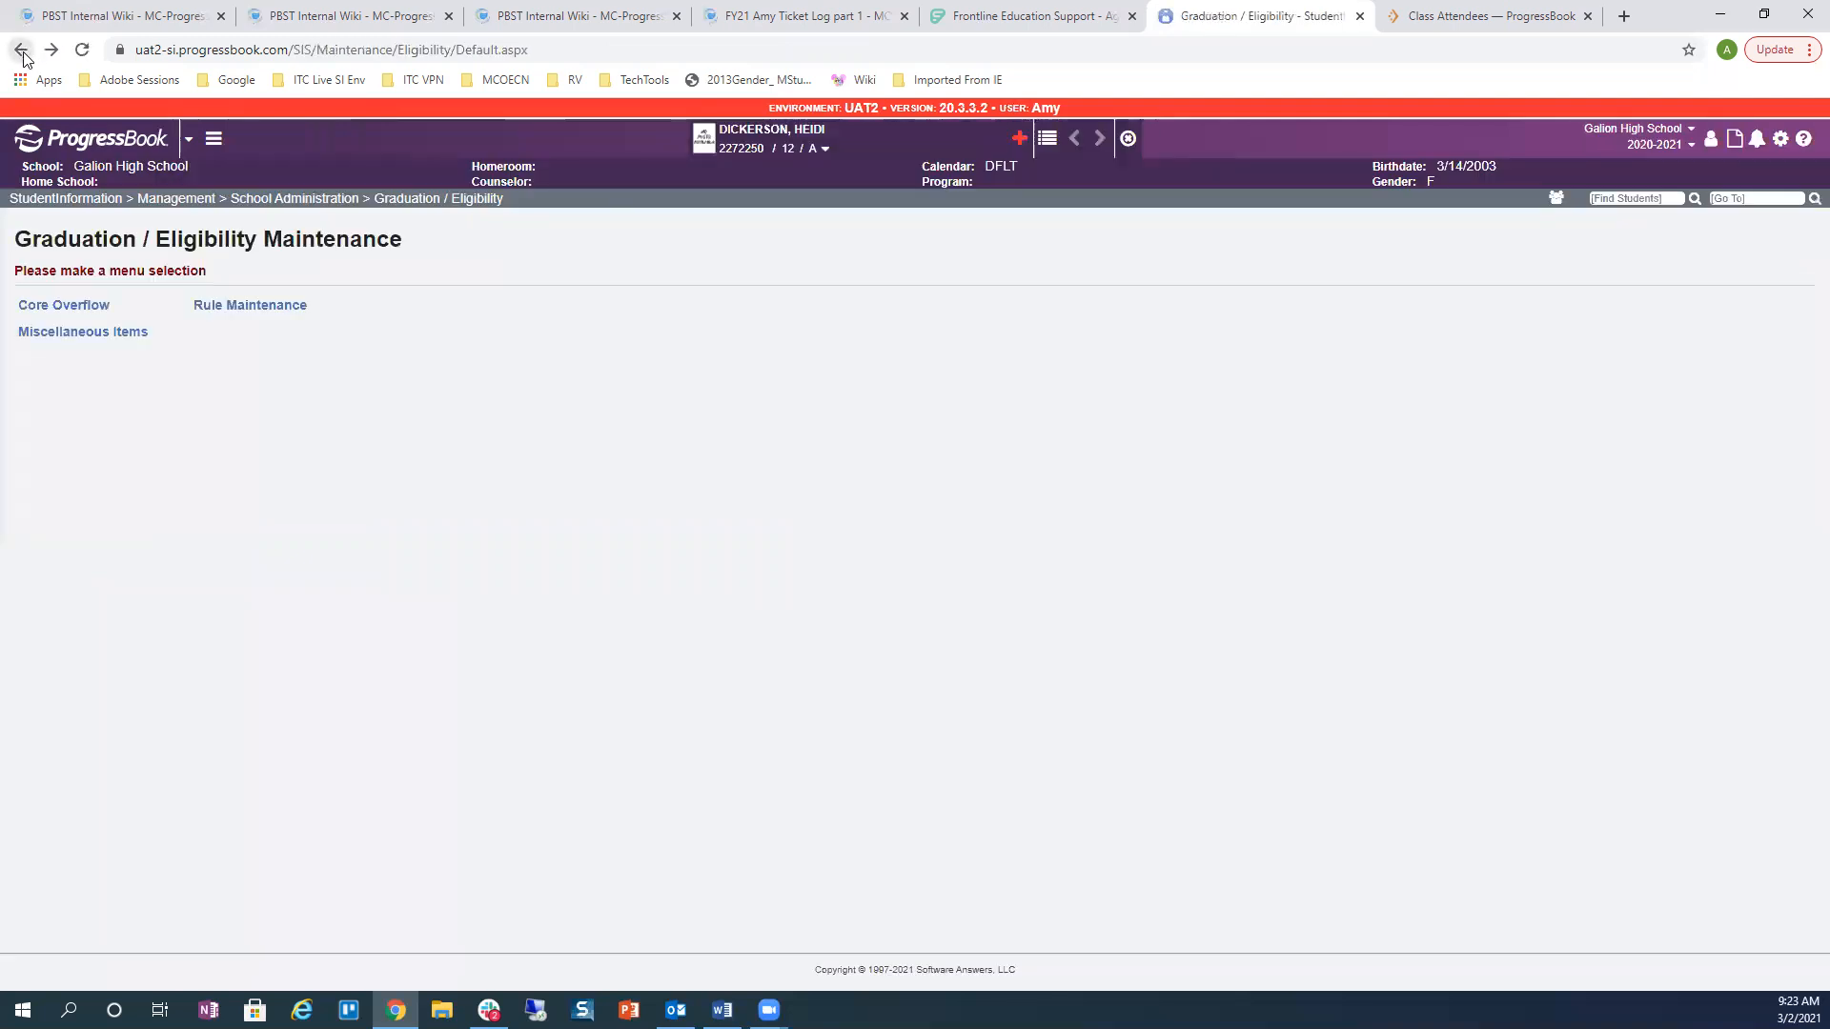
Step: Check the 20-21 rule's Total CORE Credits line item options, then reopen the rules list
click(217, 307)
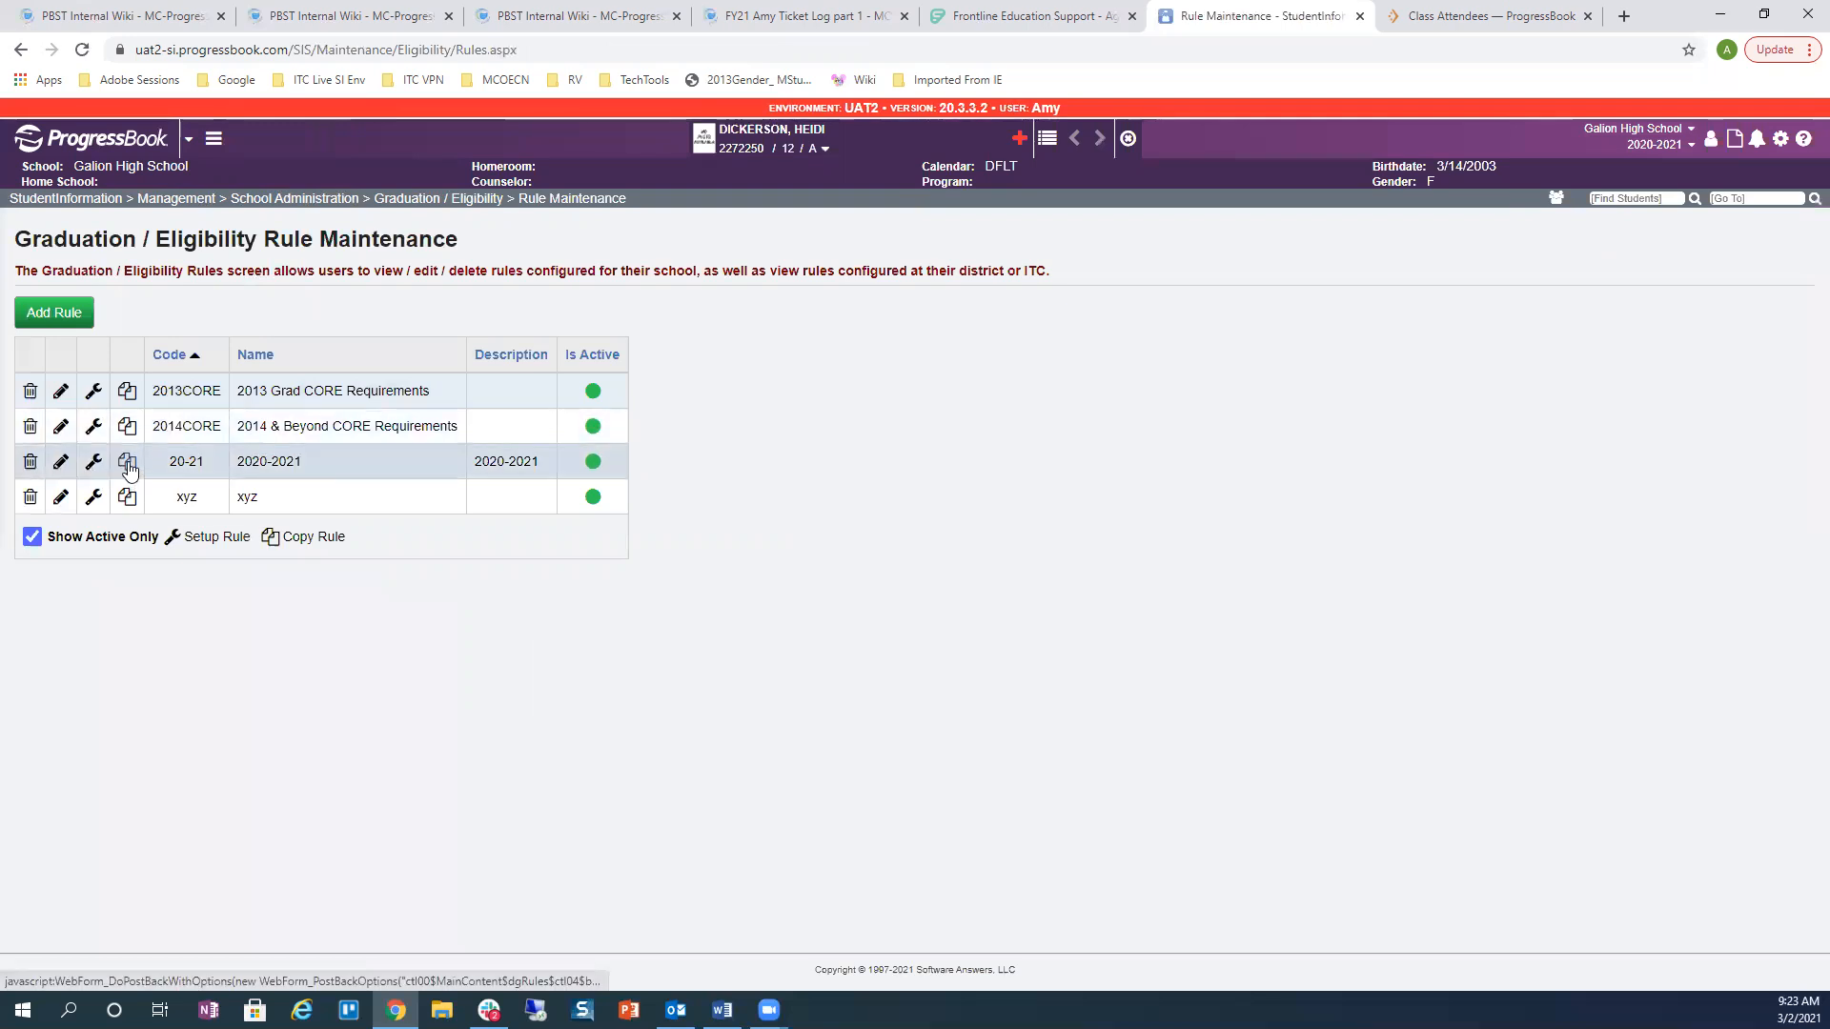
click(82, 464)
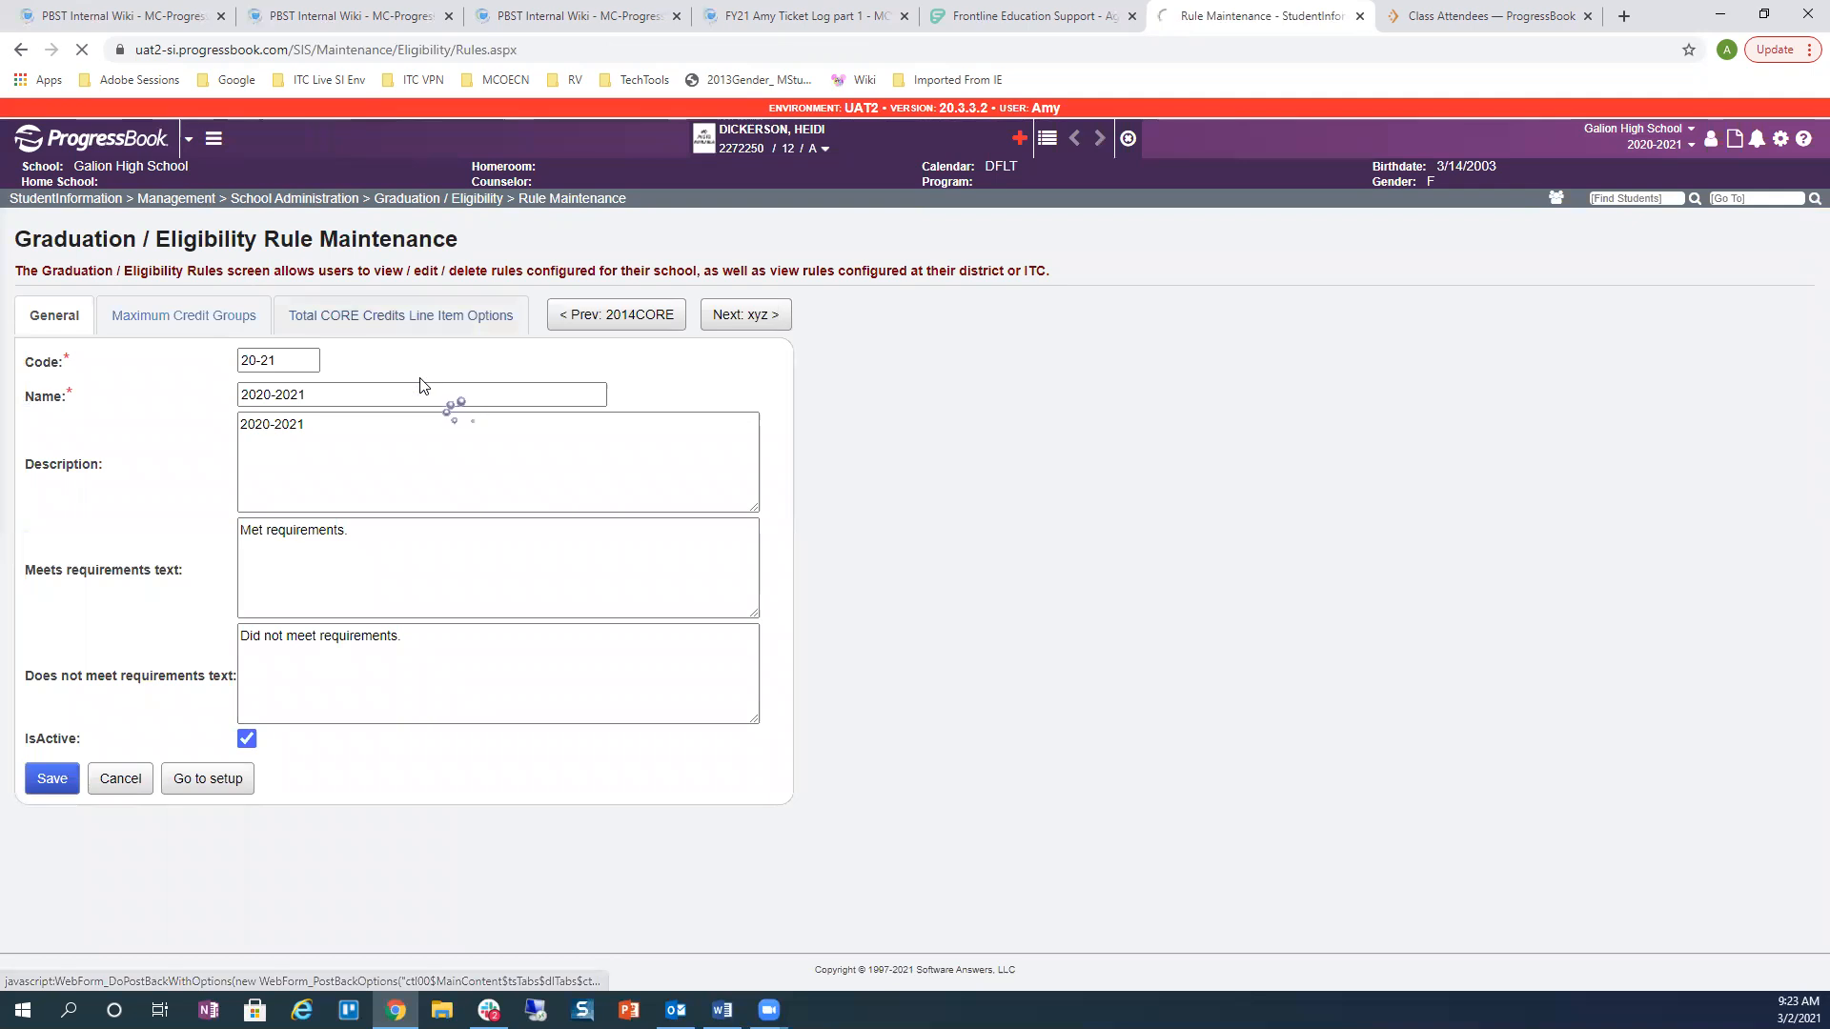
click(396, 317)
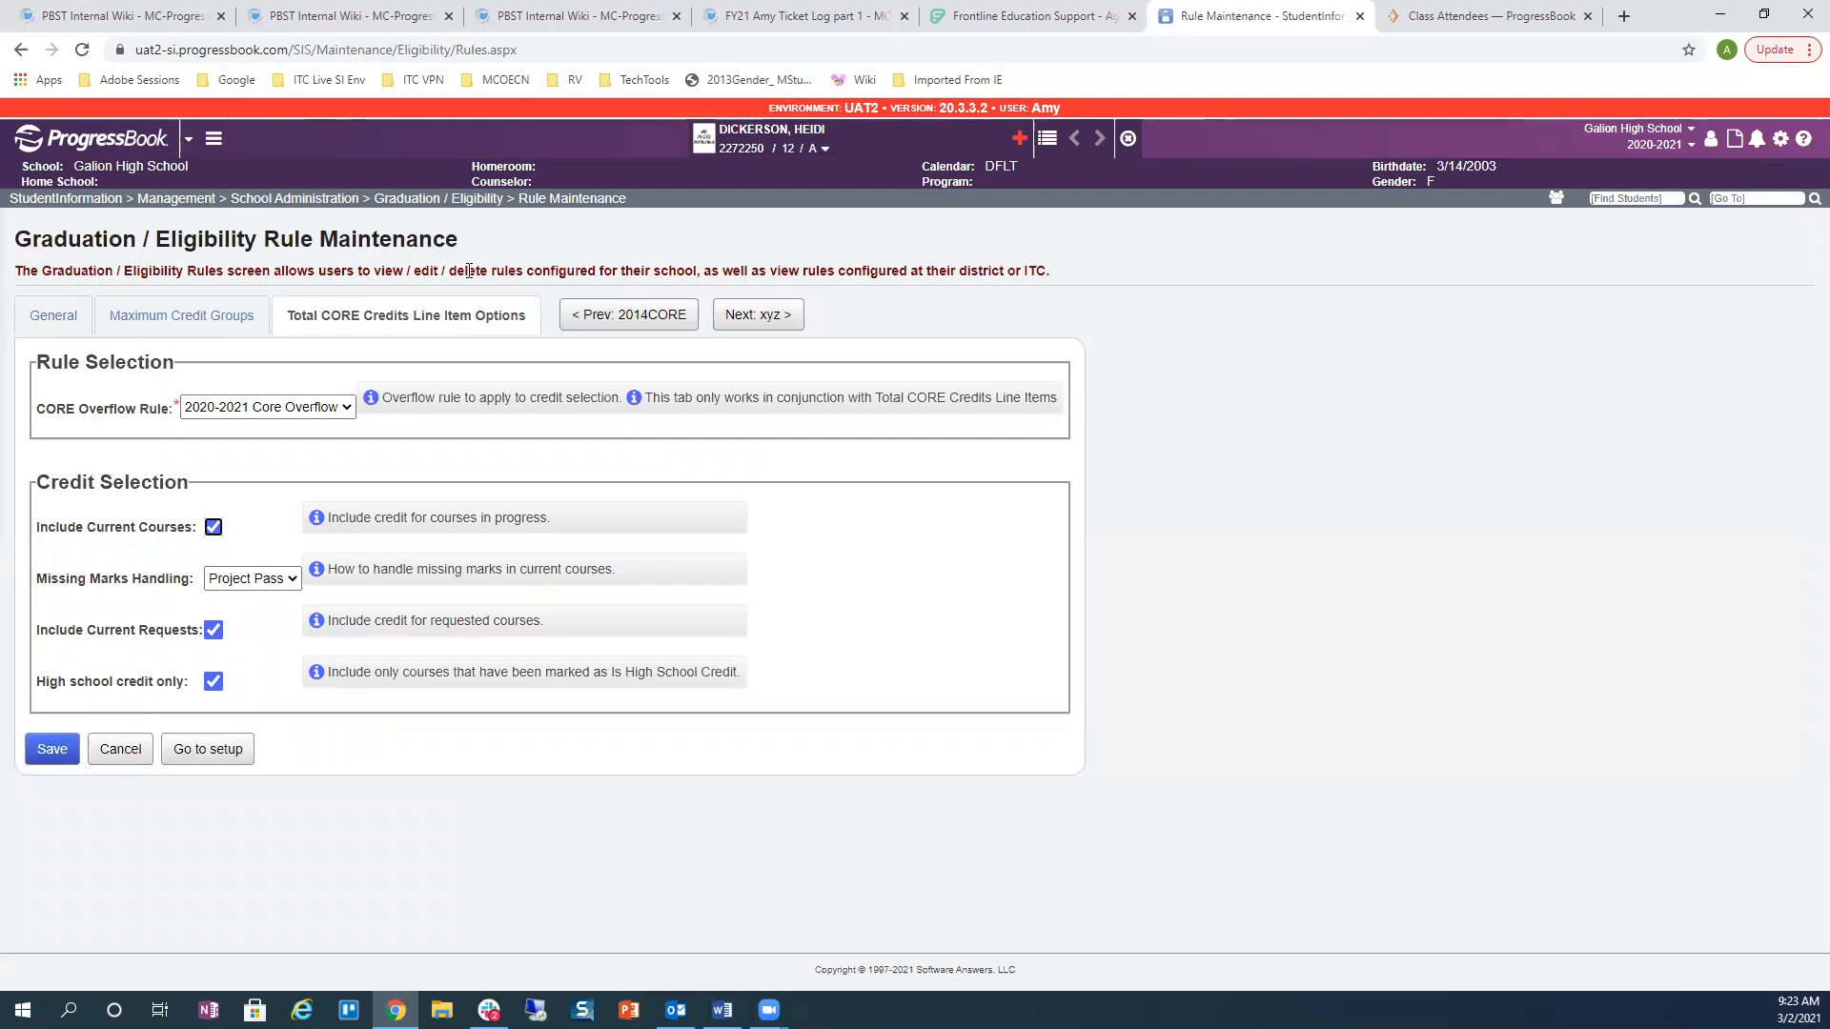
click(425, 199)
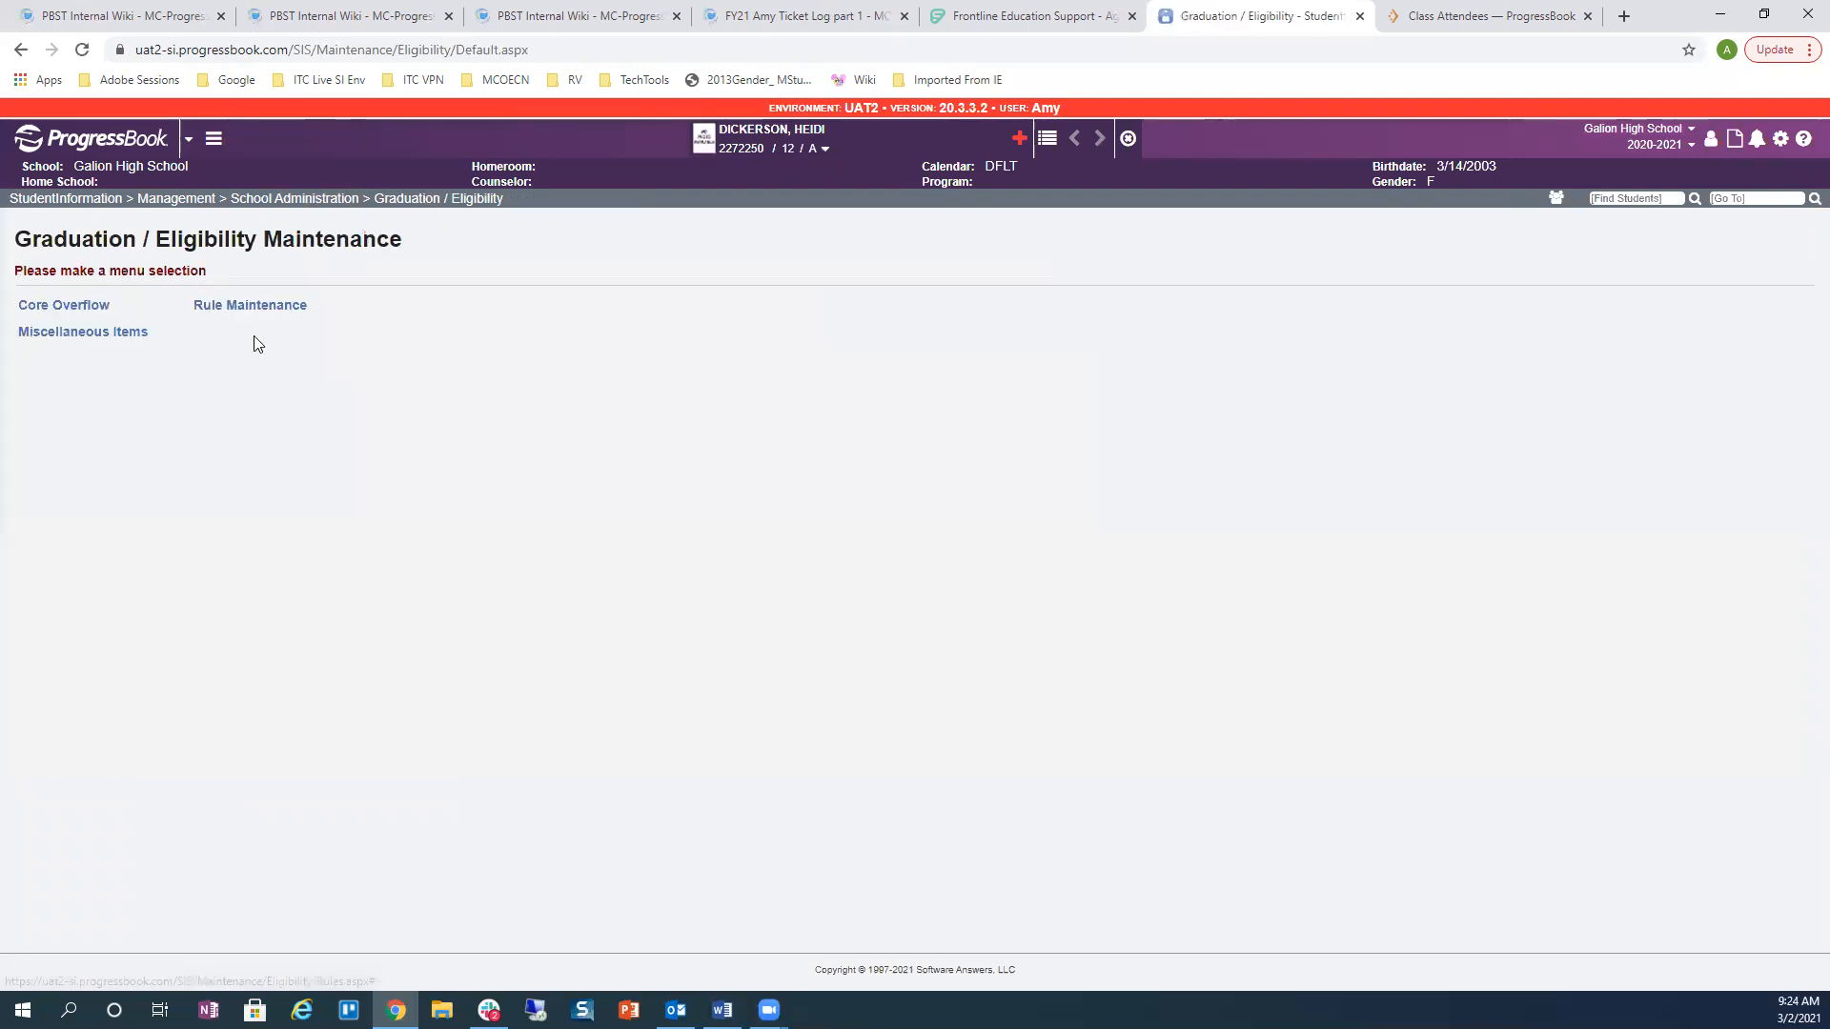
click(246, 308)
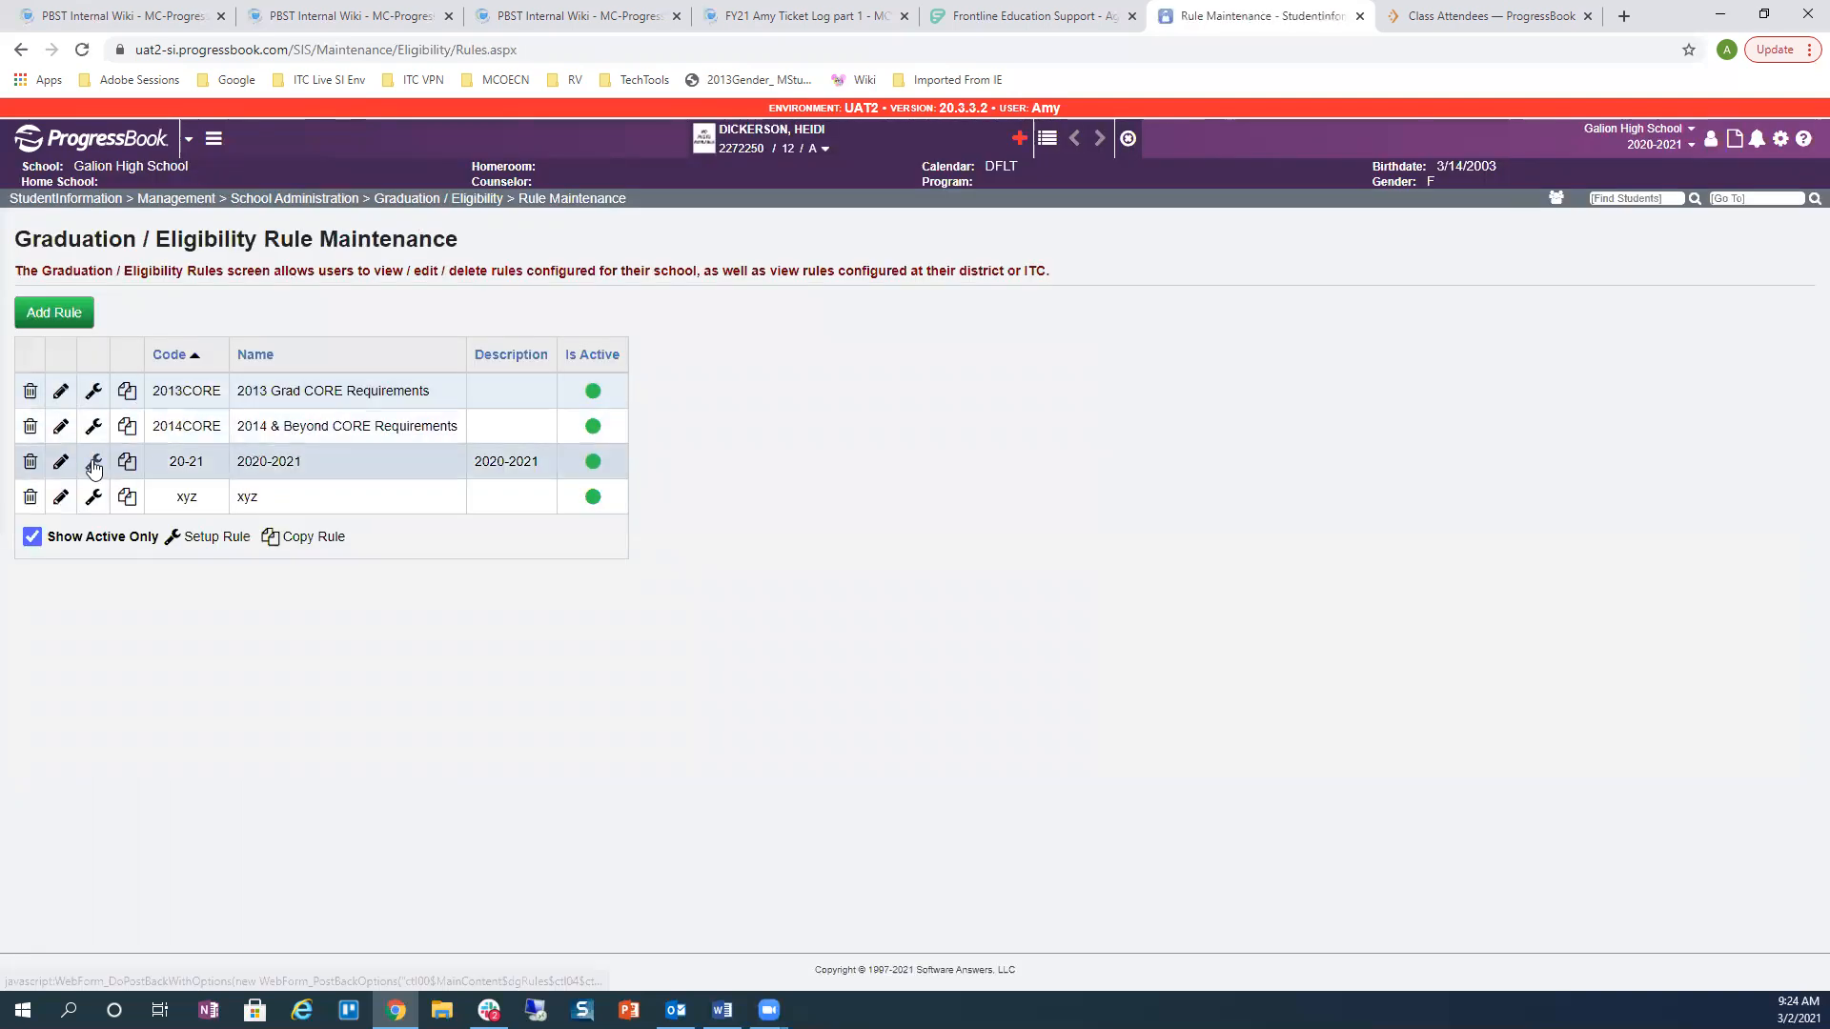
Step: Open the 20-21 rule's Health element: Total Core Credits >= 0.5 from HTH - Health Education Units
click(94, 465)
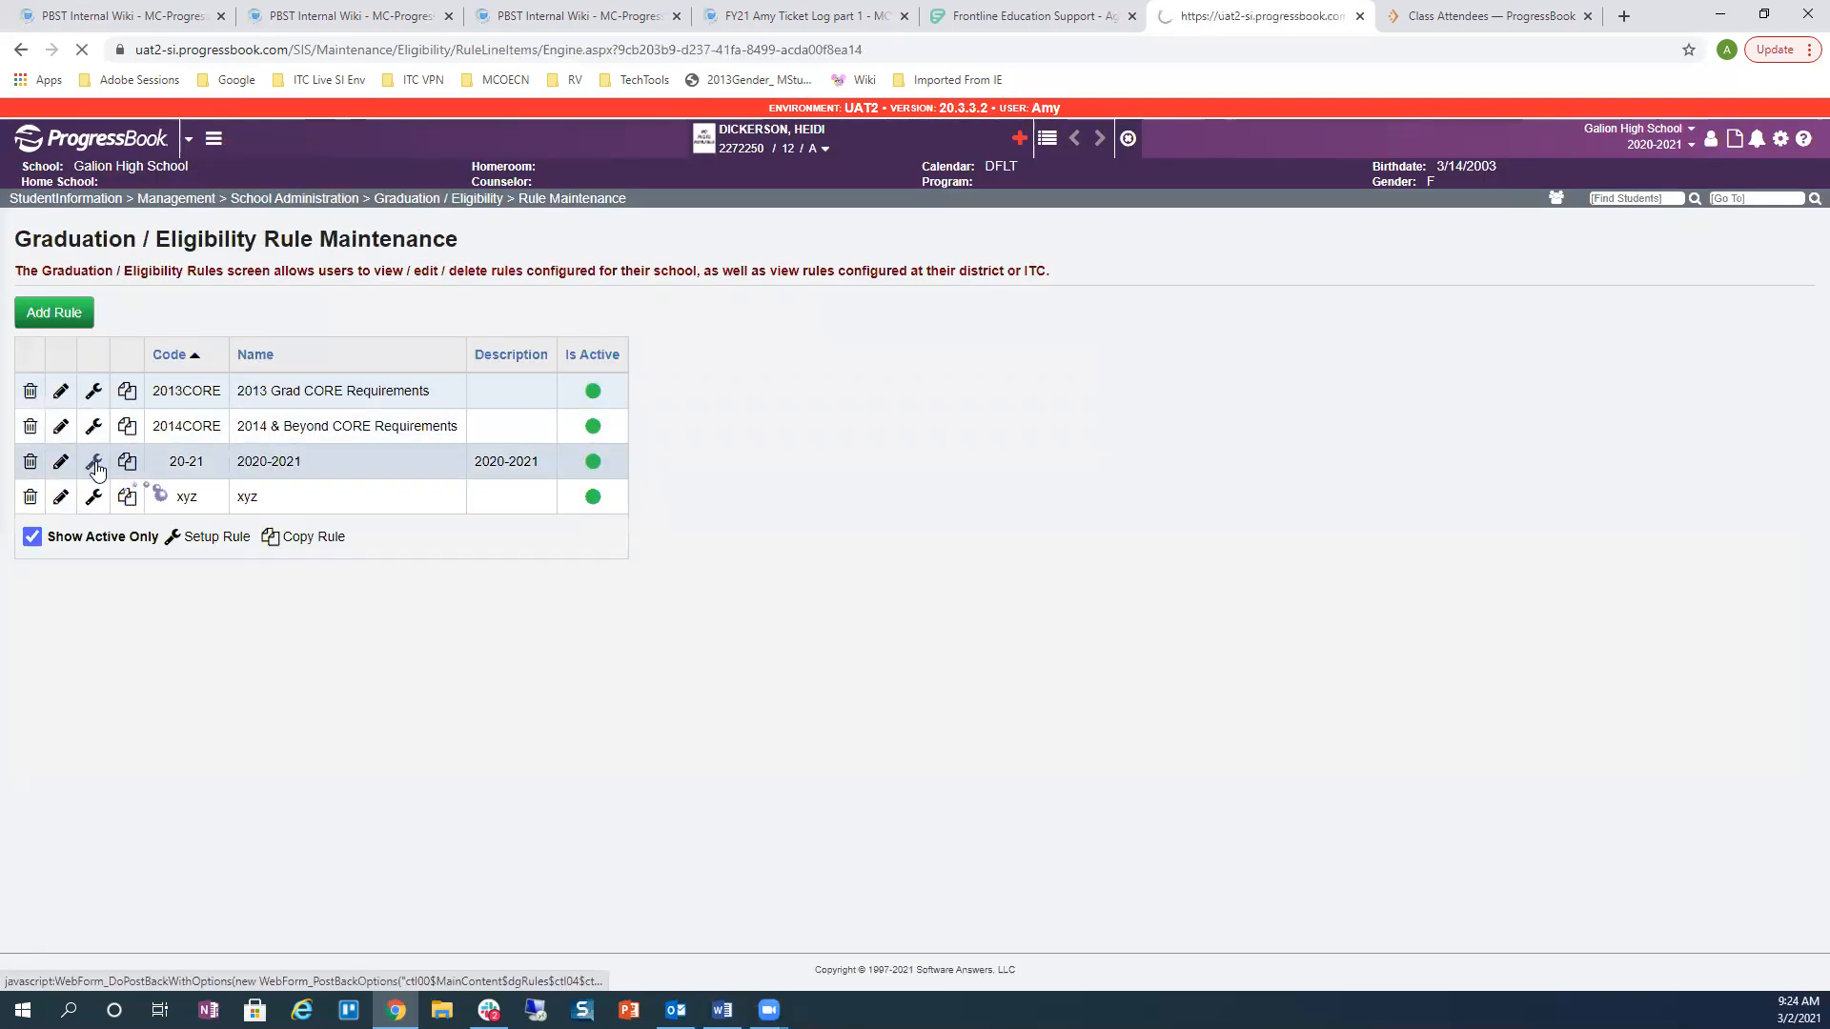
click(95, 318)
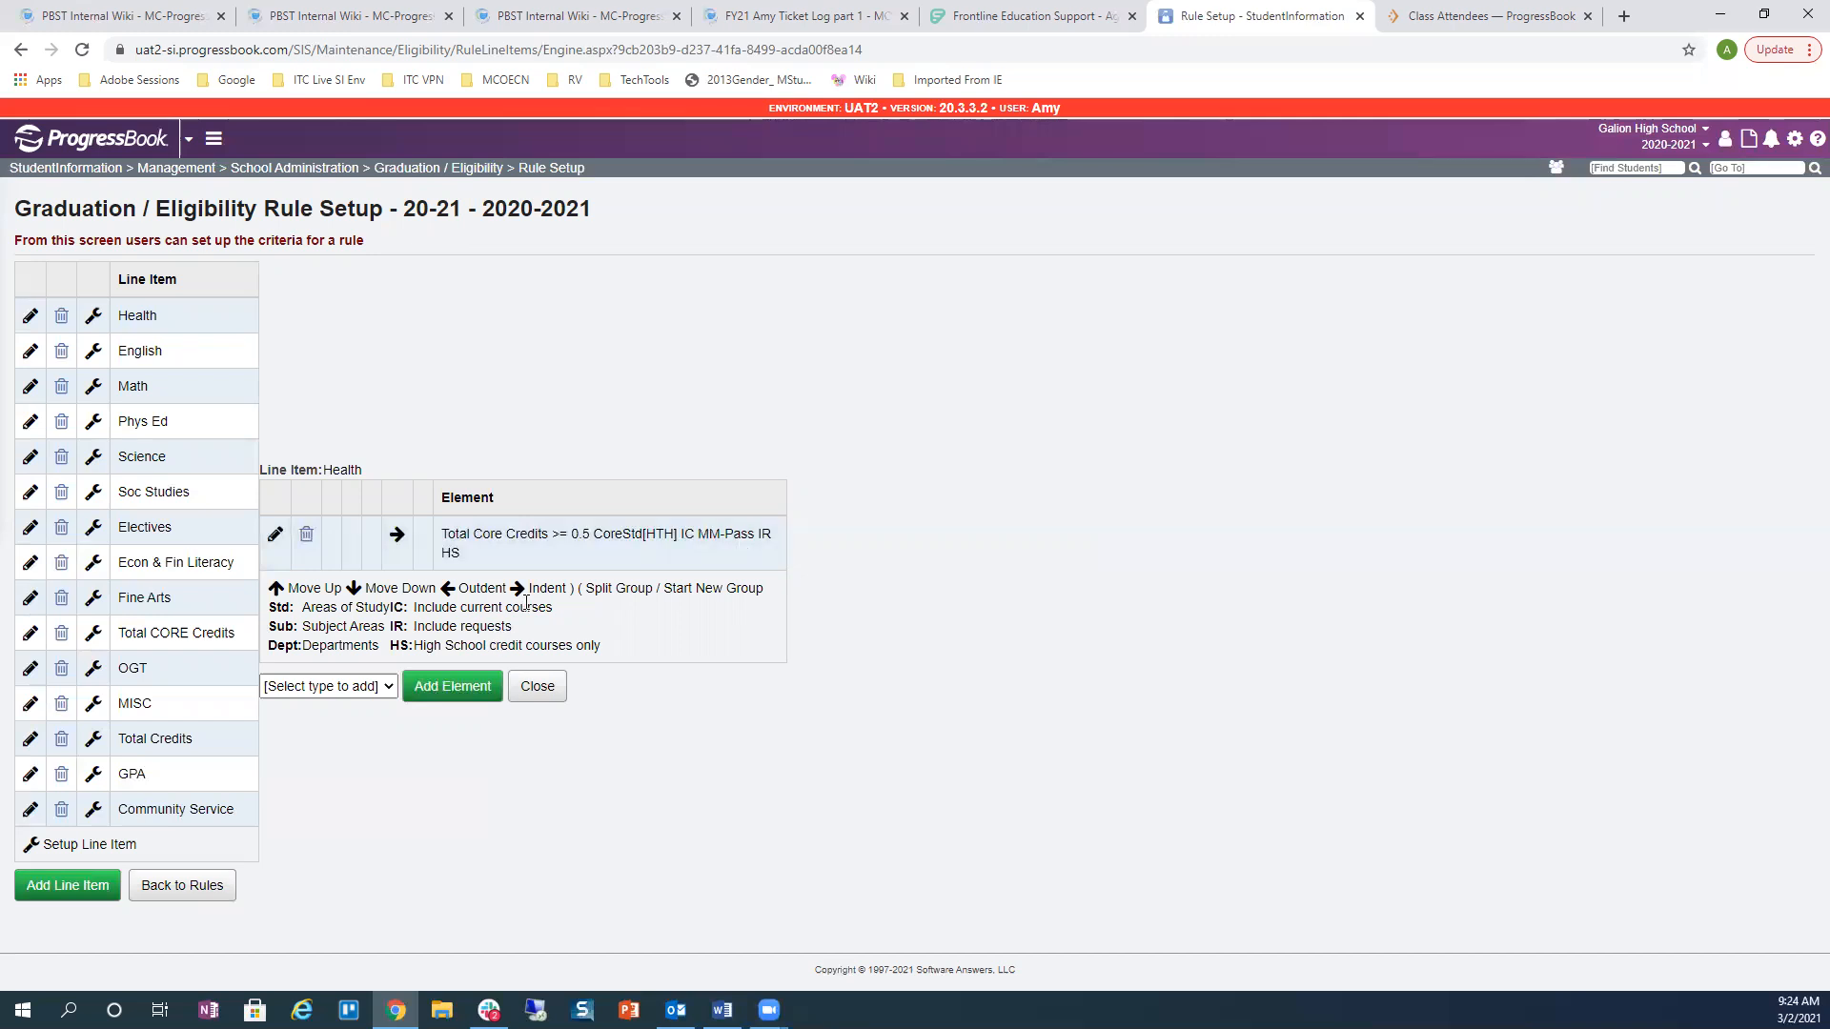
click(277, 540)
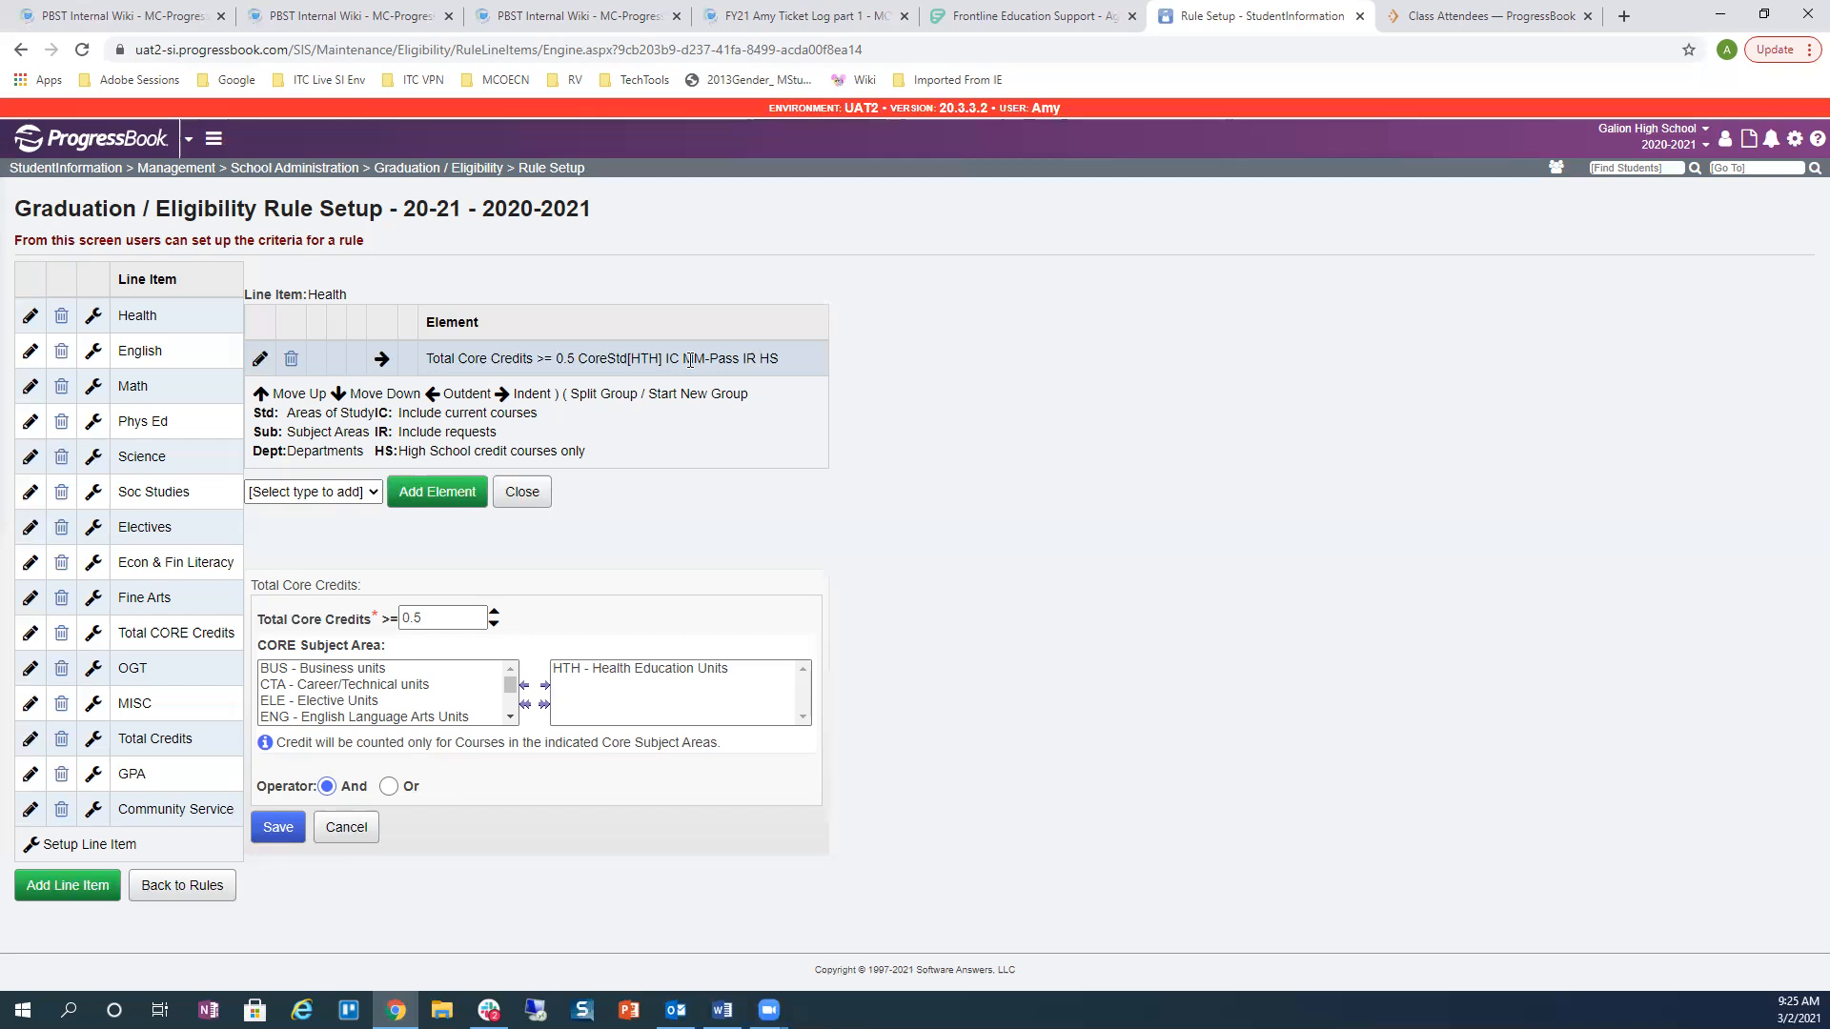
Step: Discard the Health edit and open the English element requiring 4 credits from ENG units
click(360, 829)
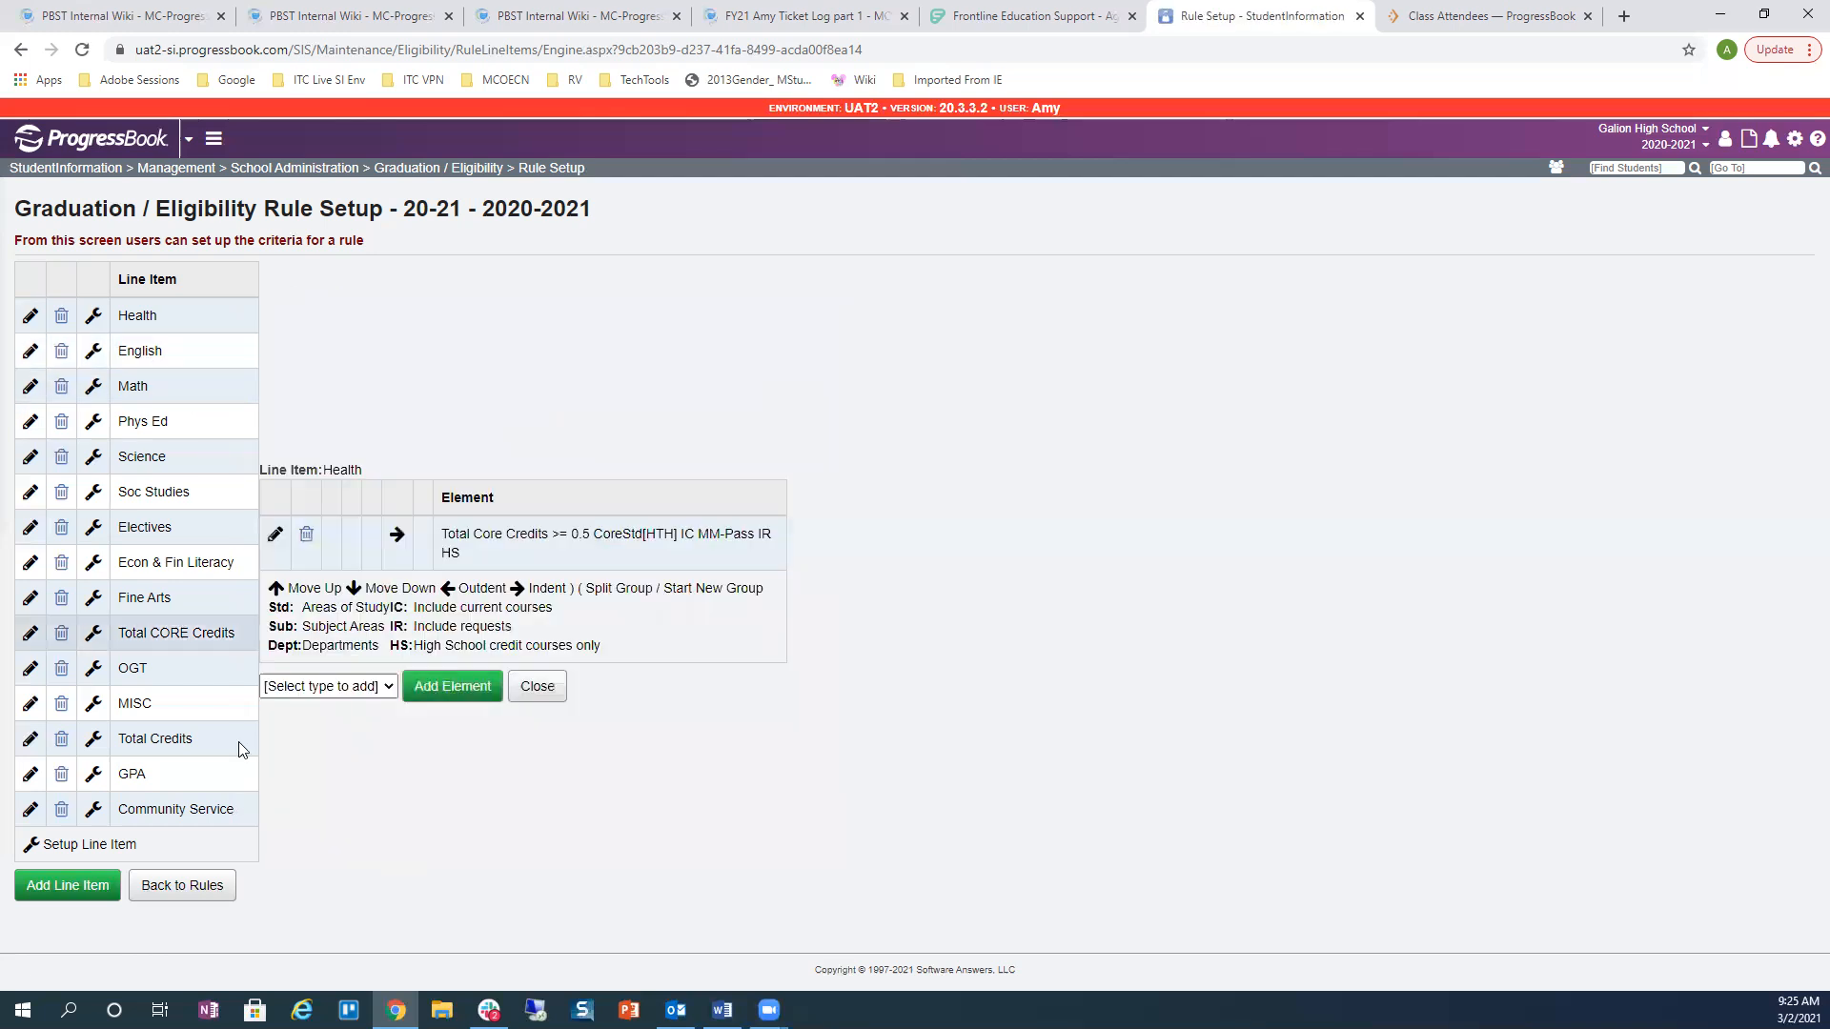
click(92, 355)
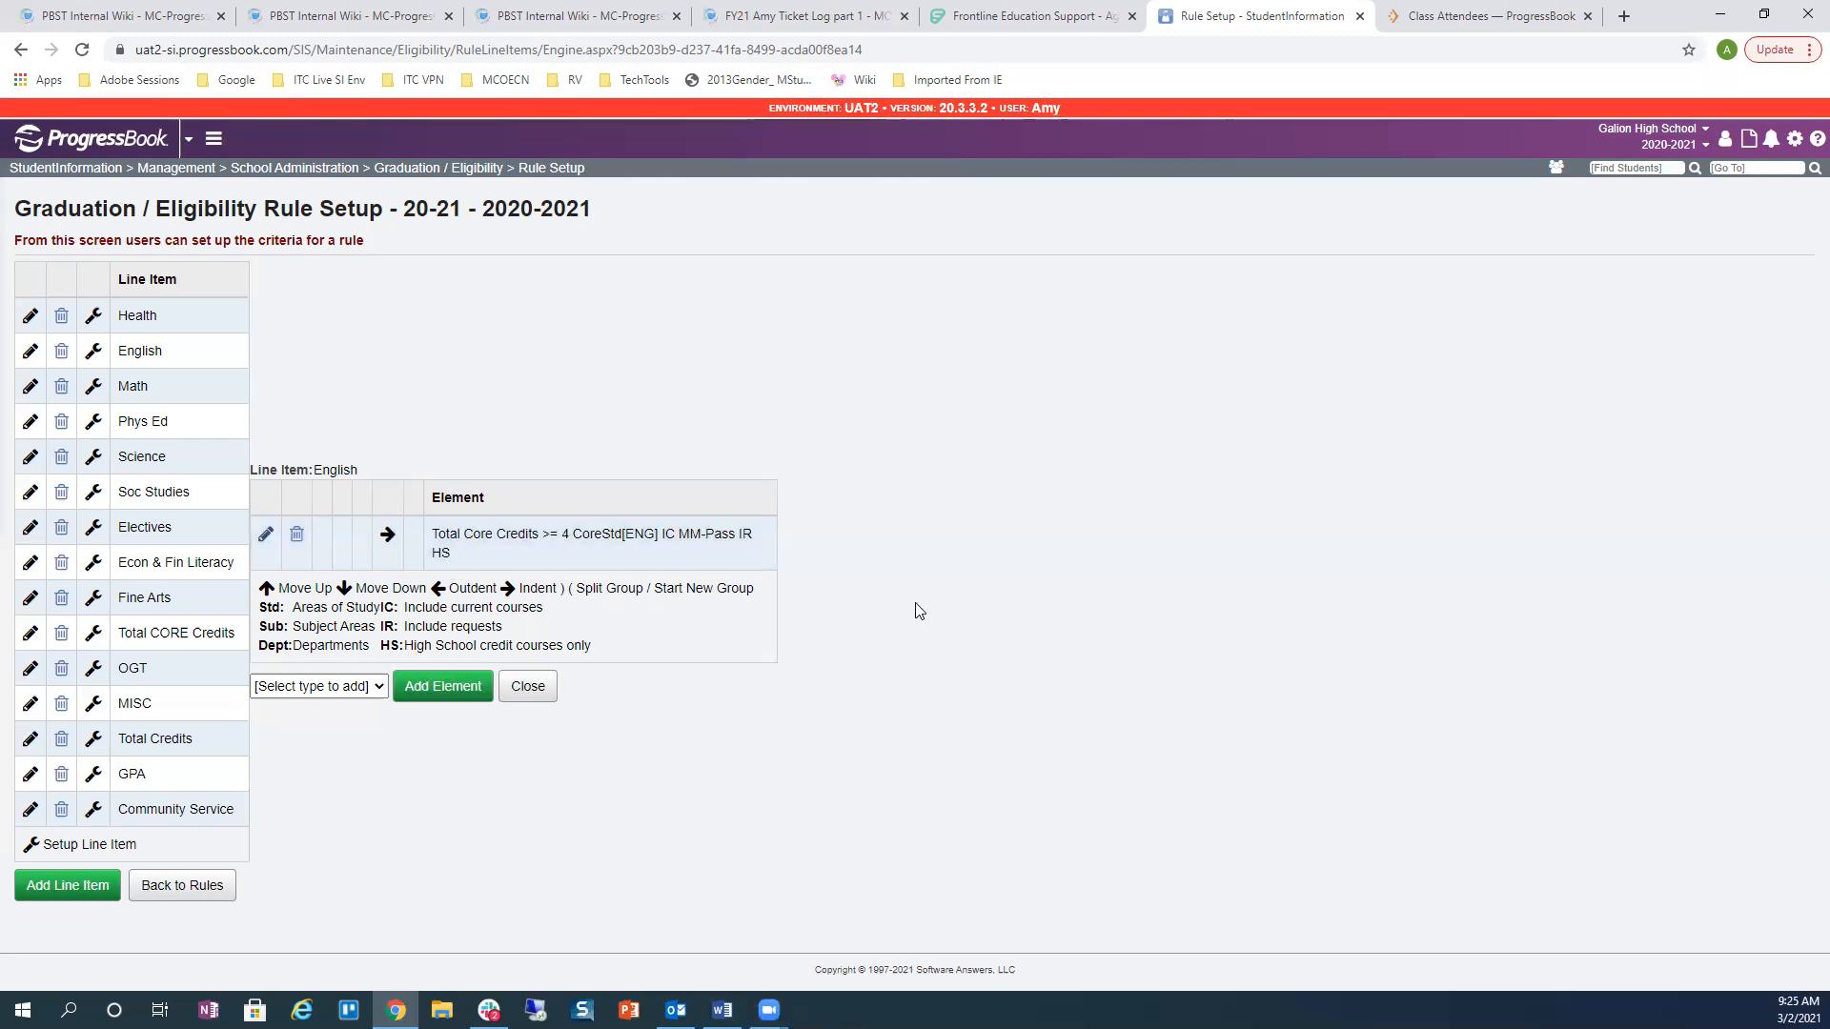
click(266, 540)
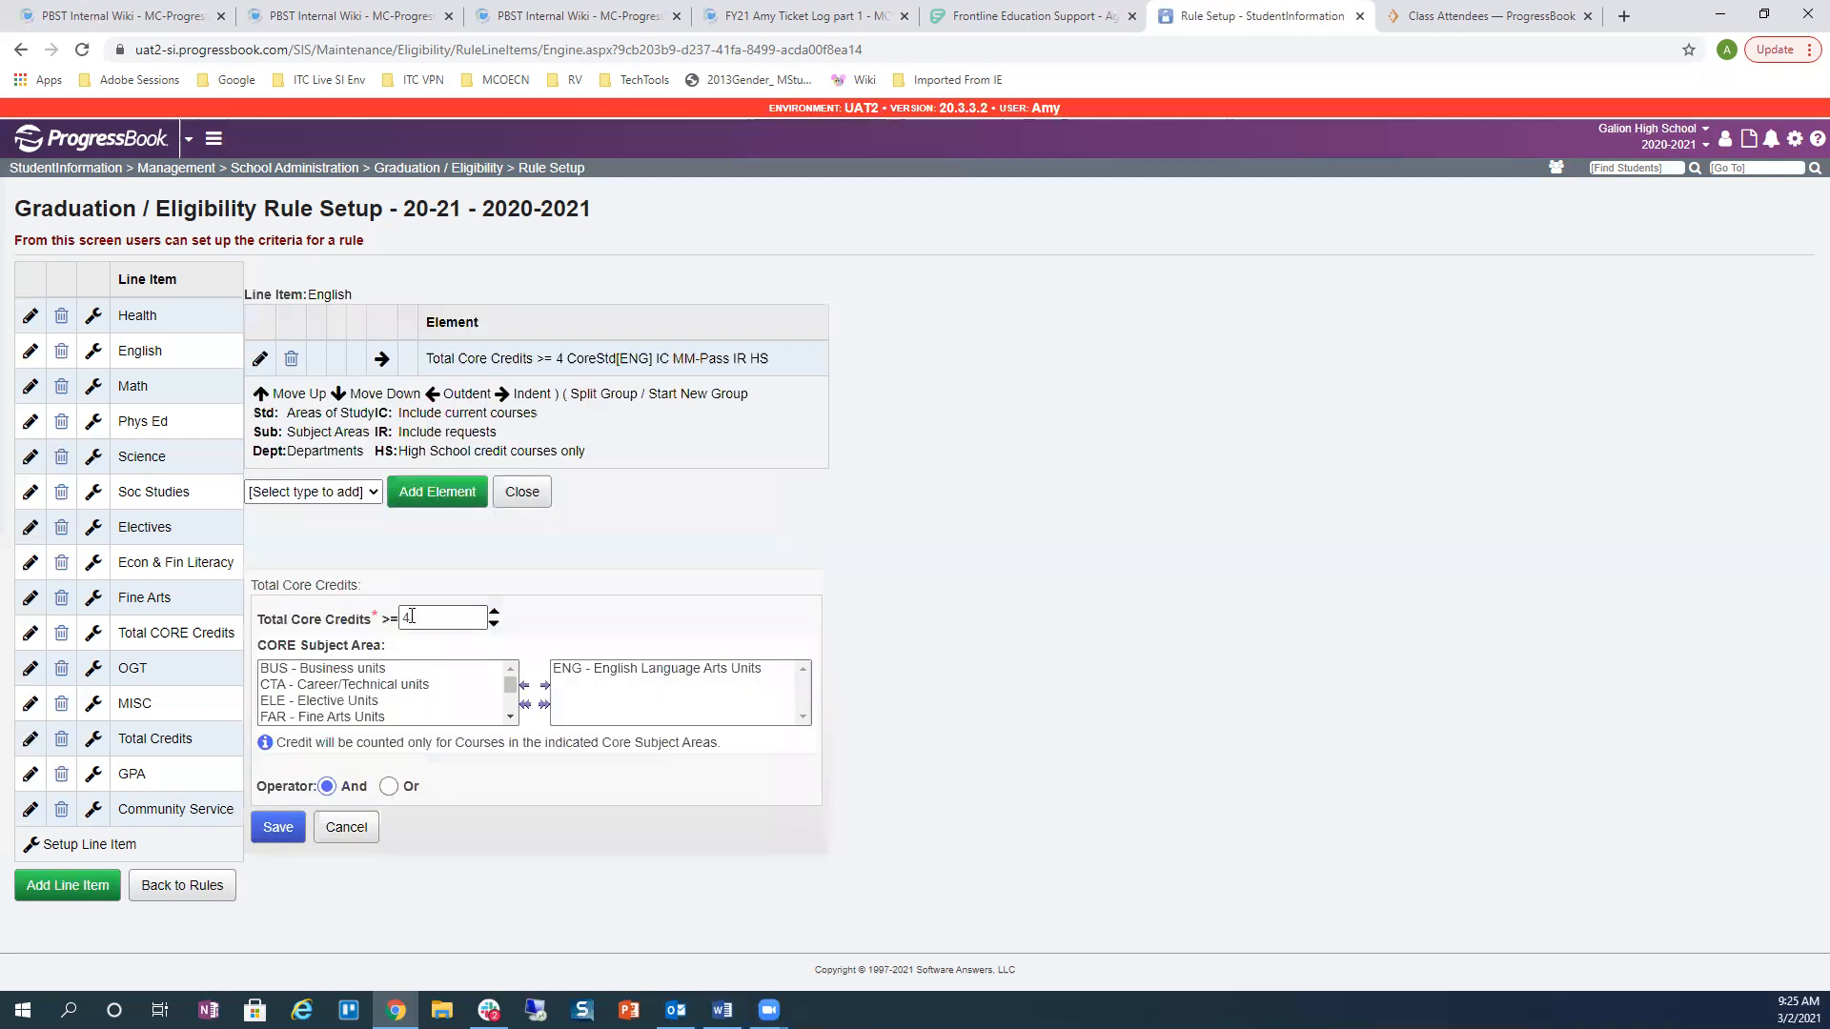
double_click(406, 617)
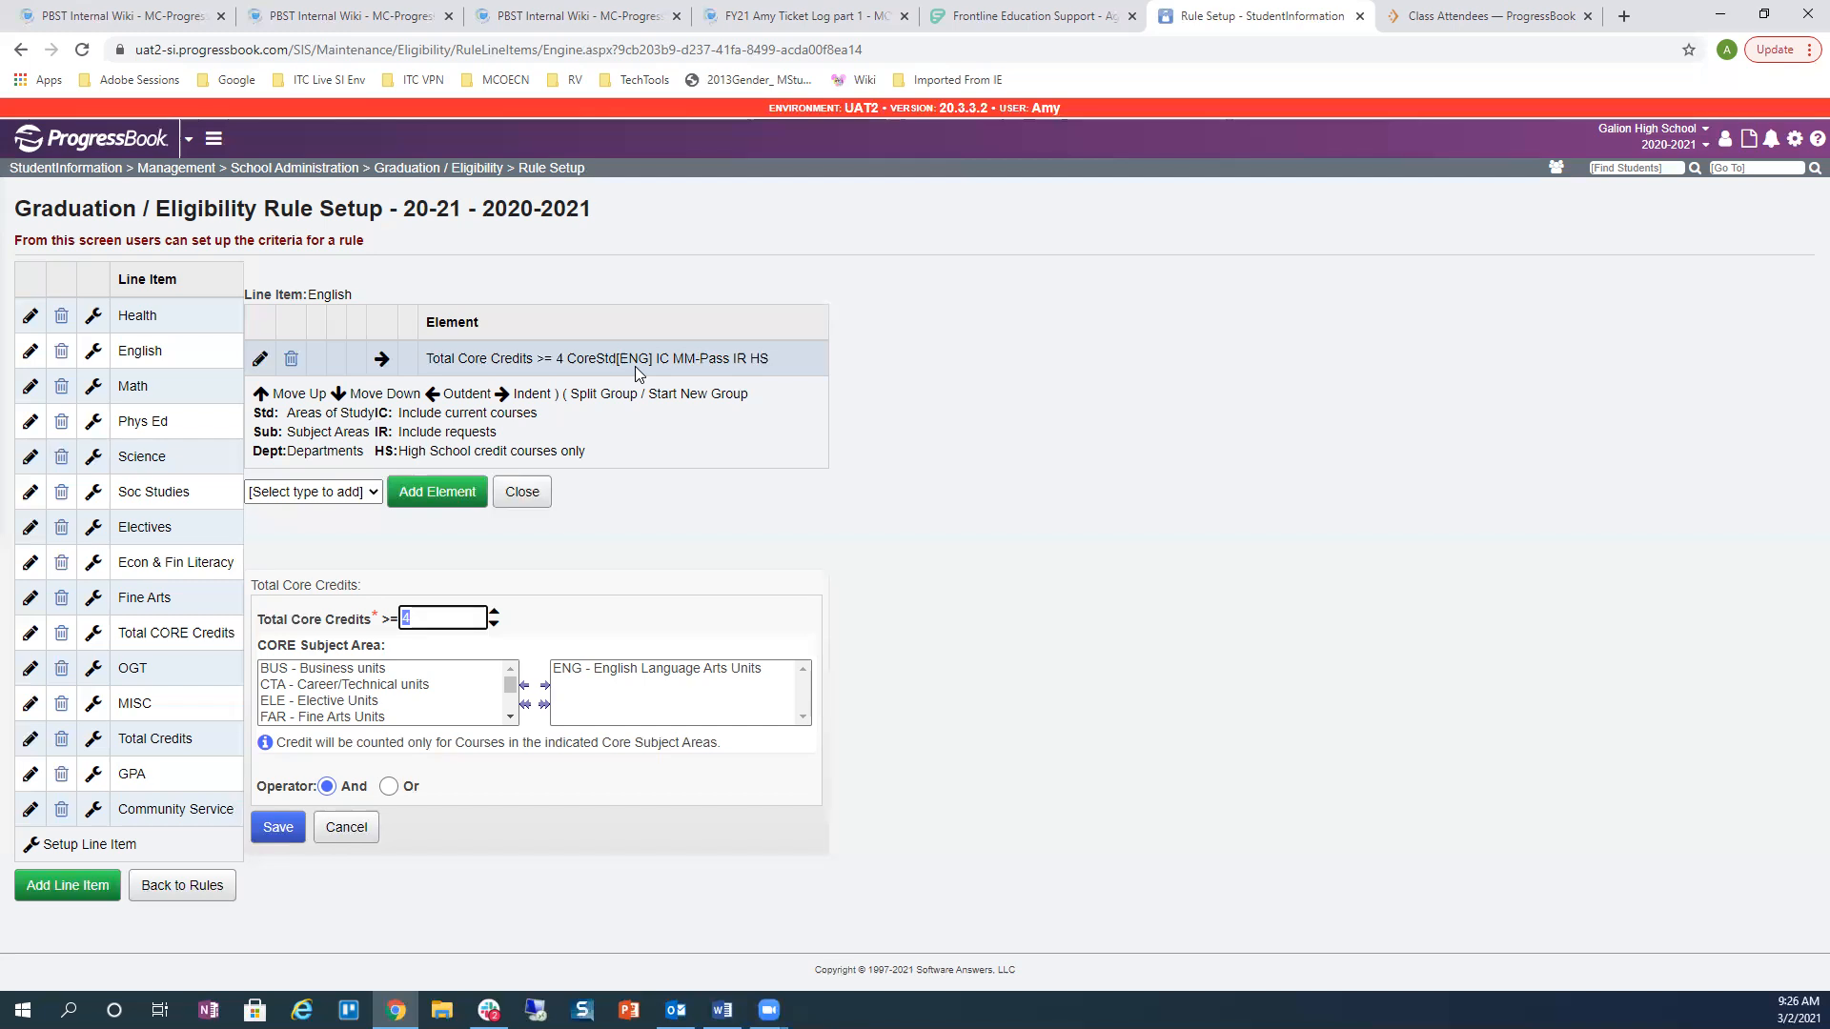
Step: Show the Math line item's elements and note the And joining MTA and MTO credits
click(93, 390)
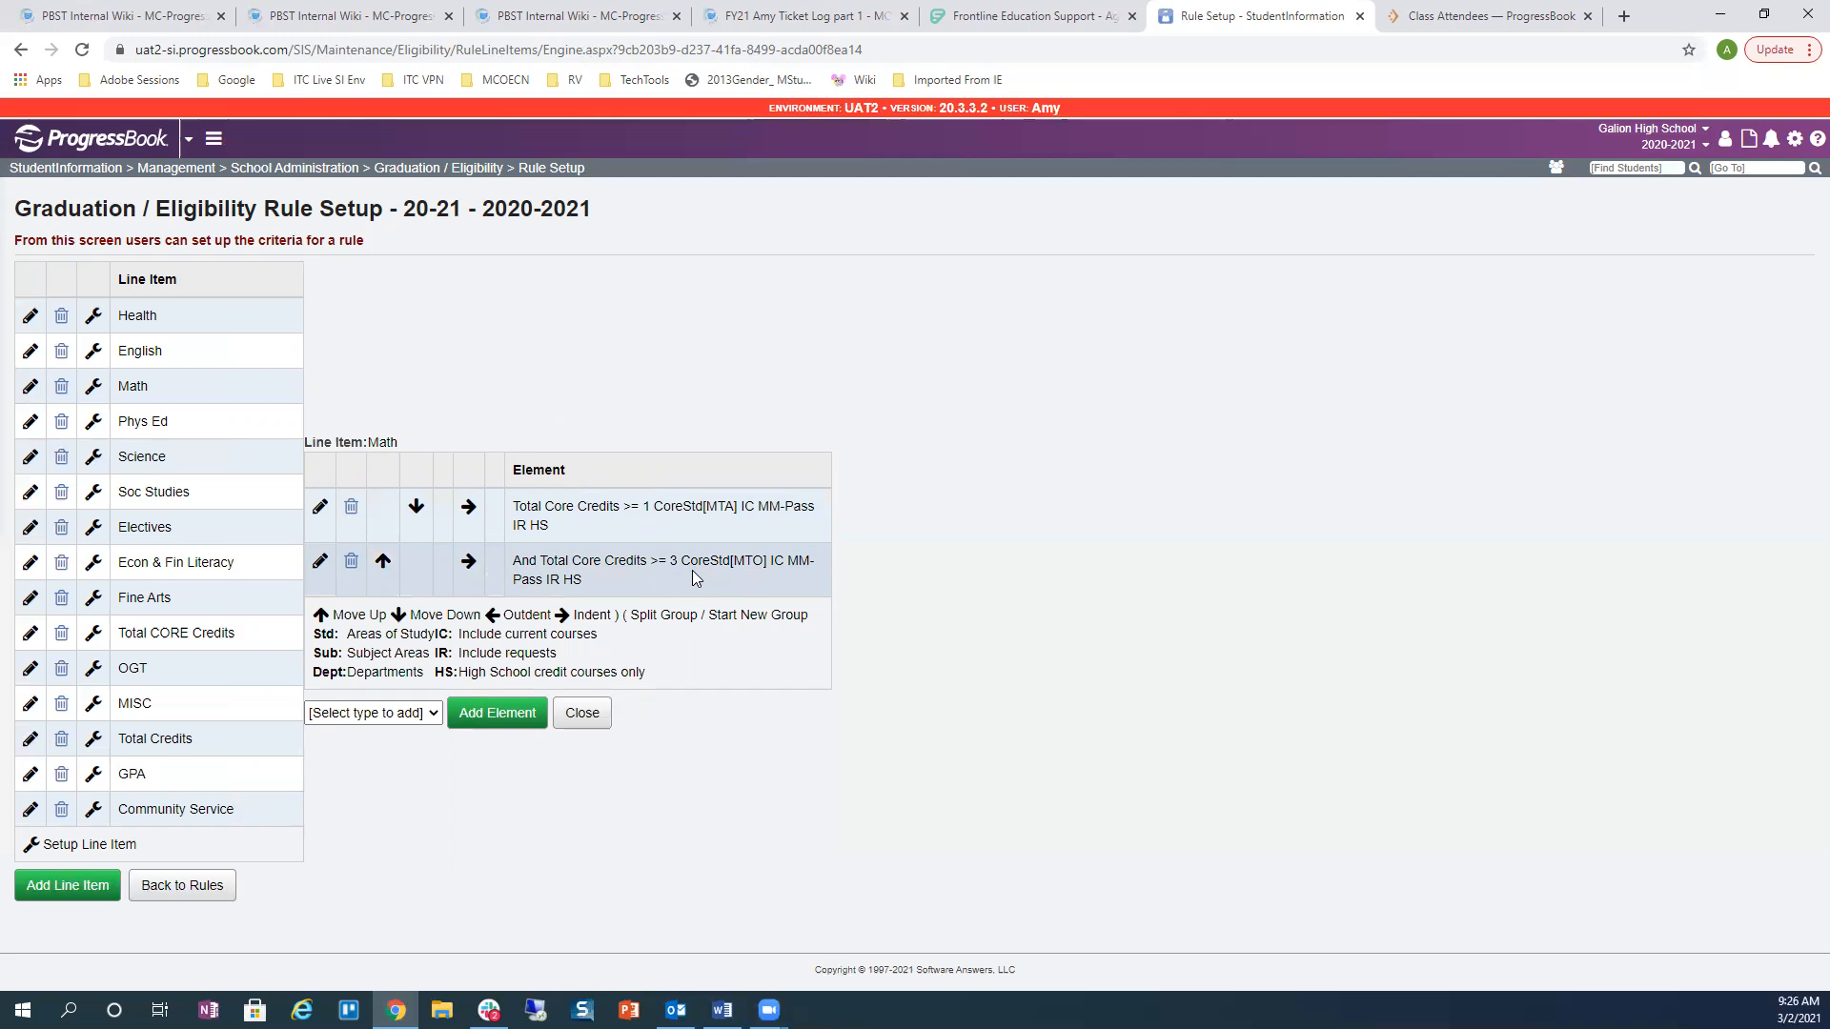
click(320, 506)
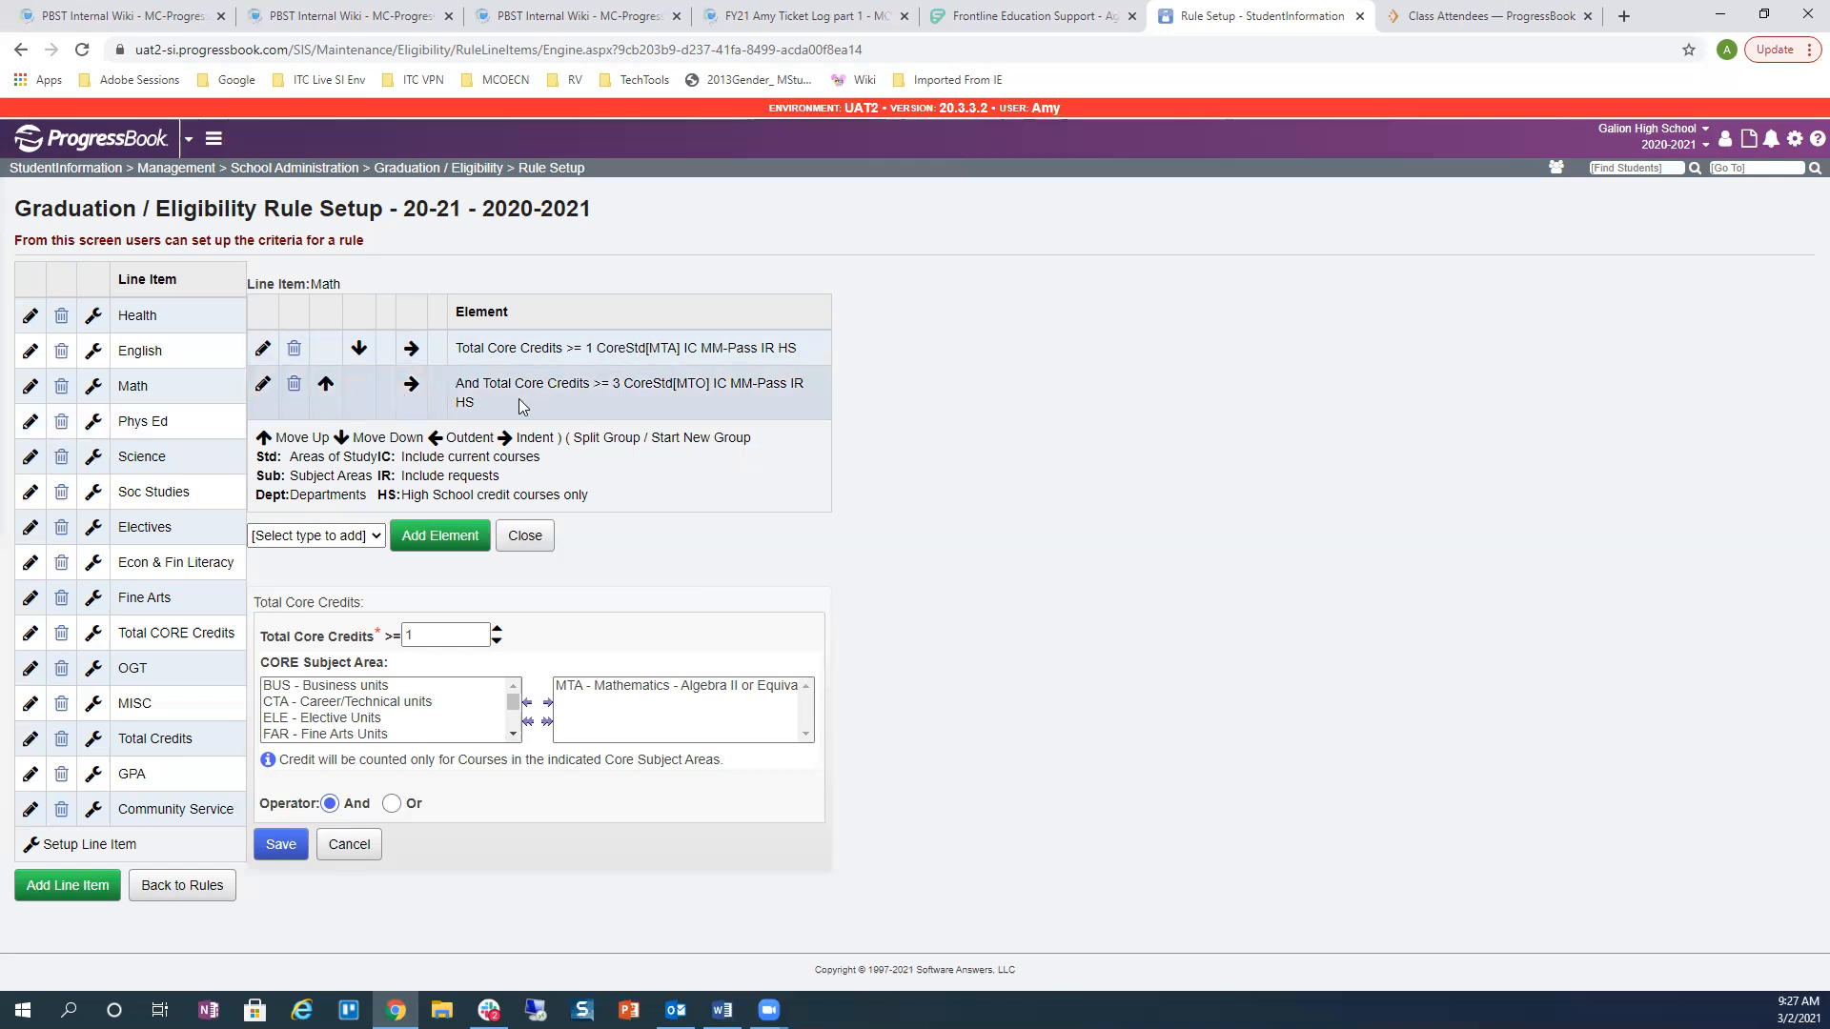
drag(457, 383, 480, 385)
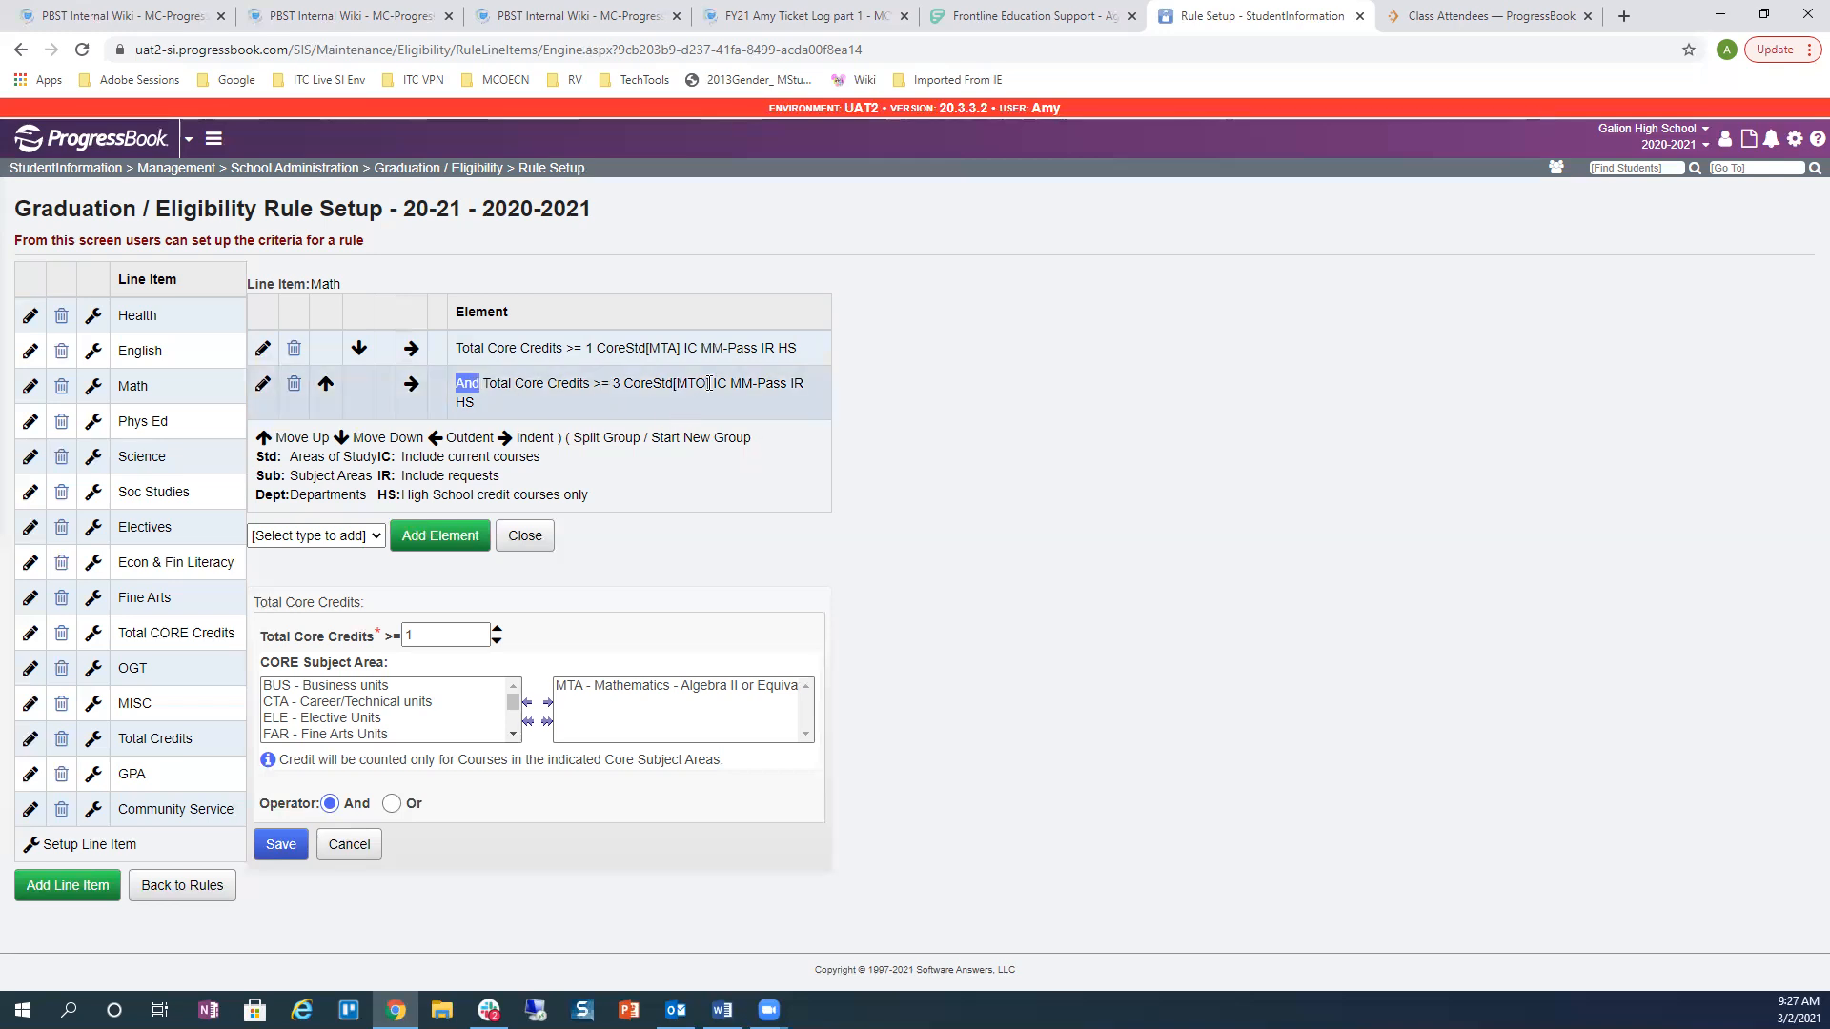
Step: Switch the second Math element's operator to Or and save, then restore it to And
click(264, 387)
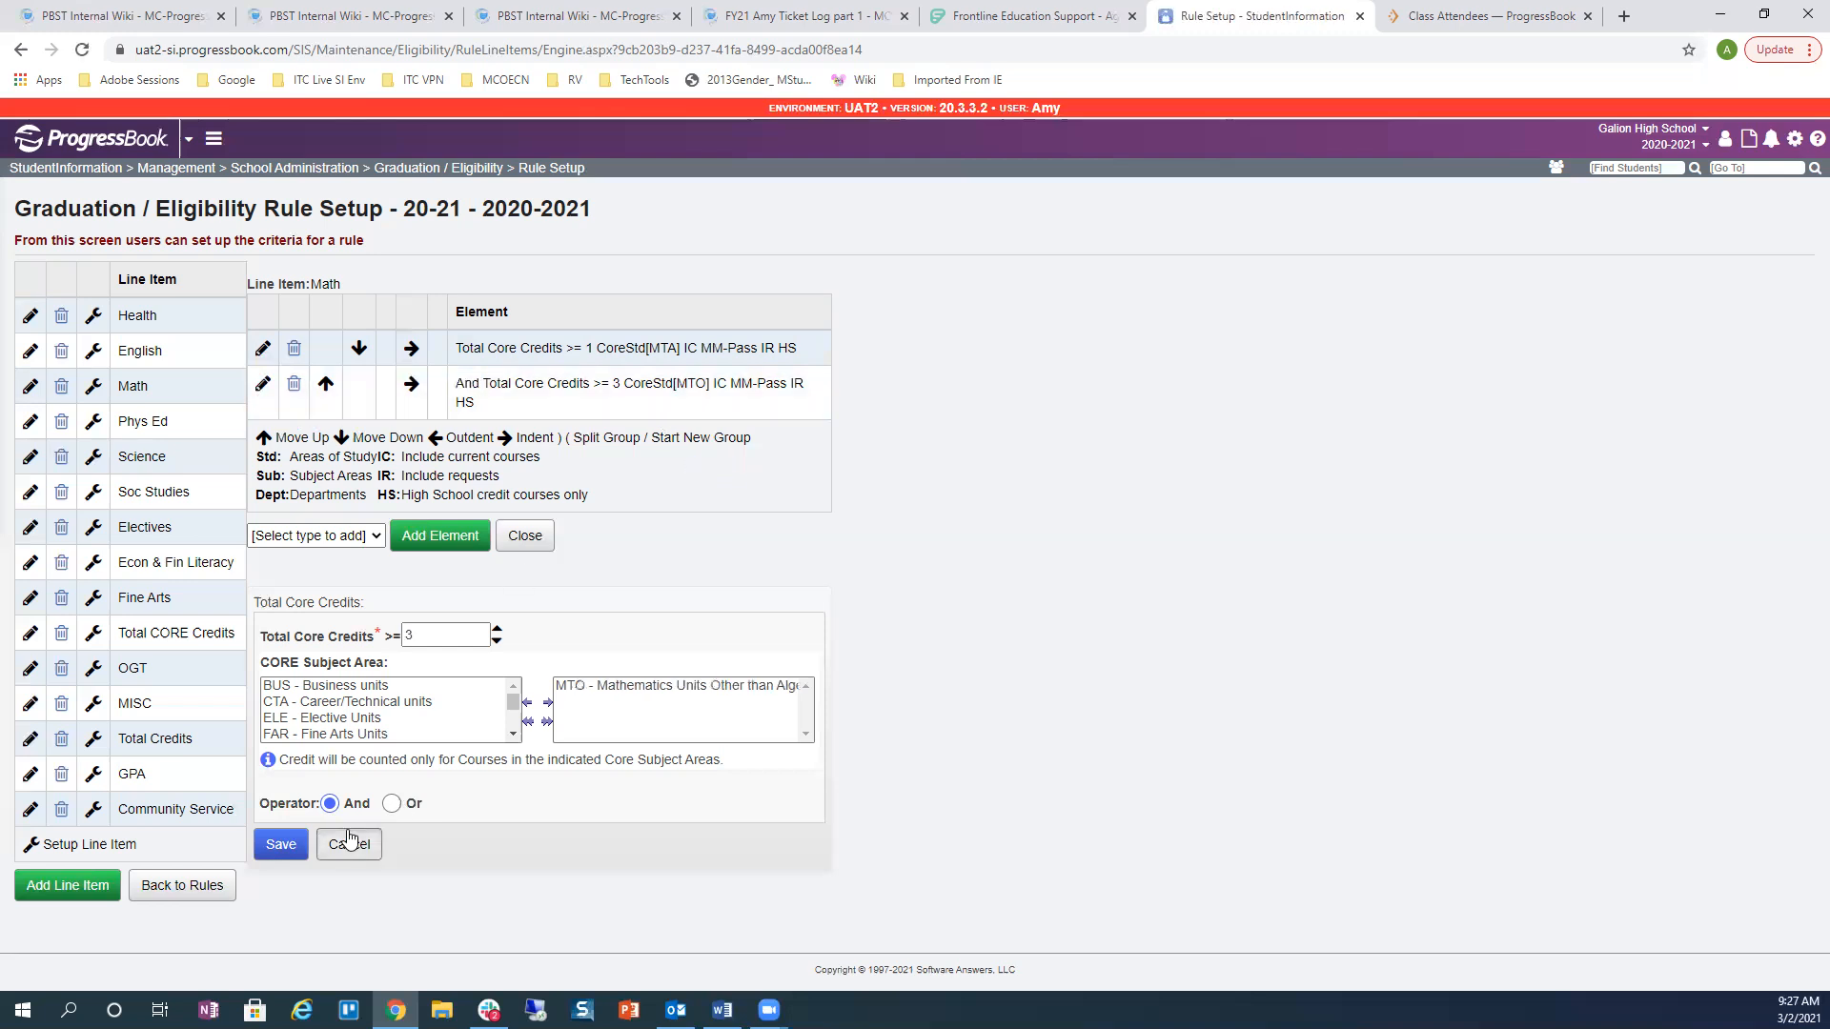
click(392, 804)
click(281, 844)
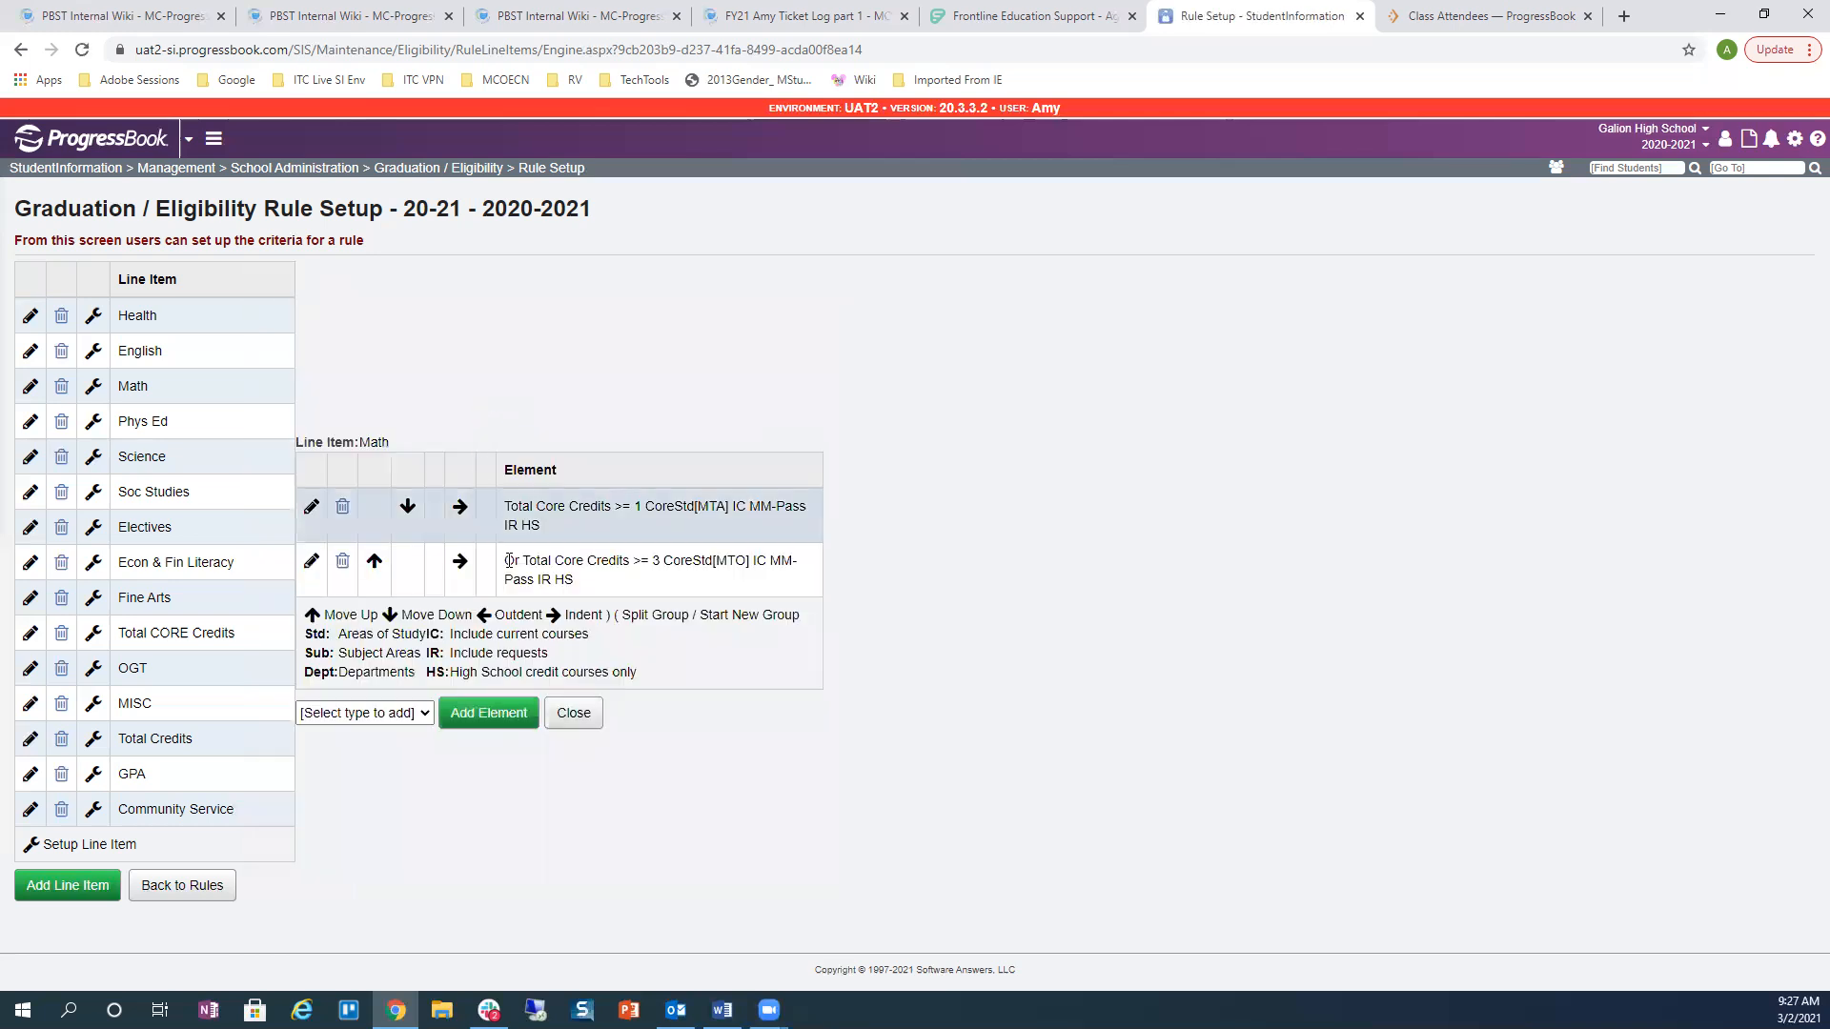
drag(502, 562, 525, 563)
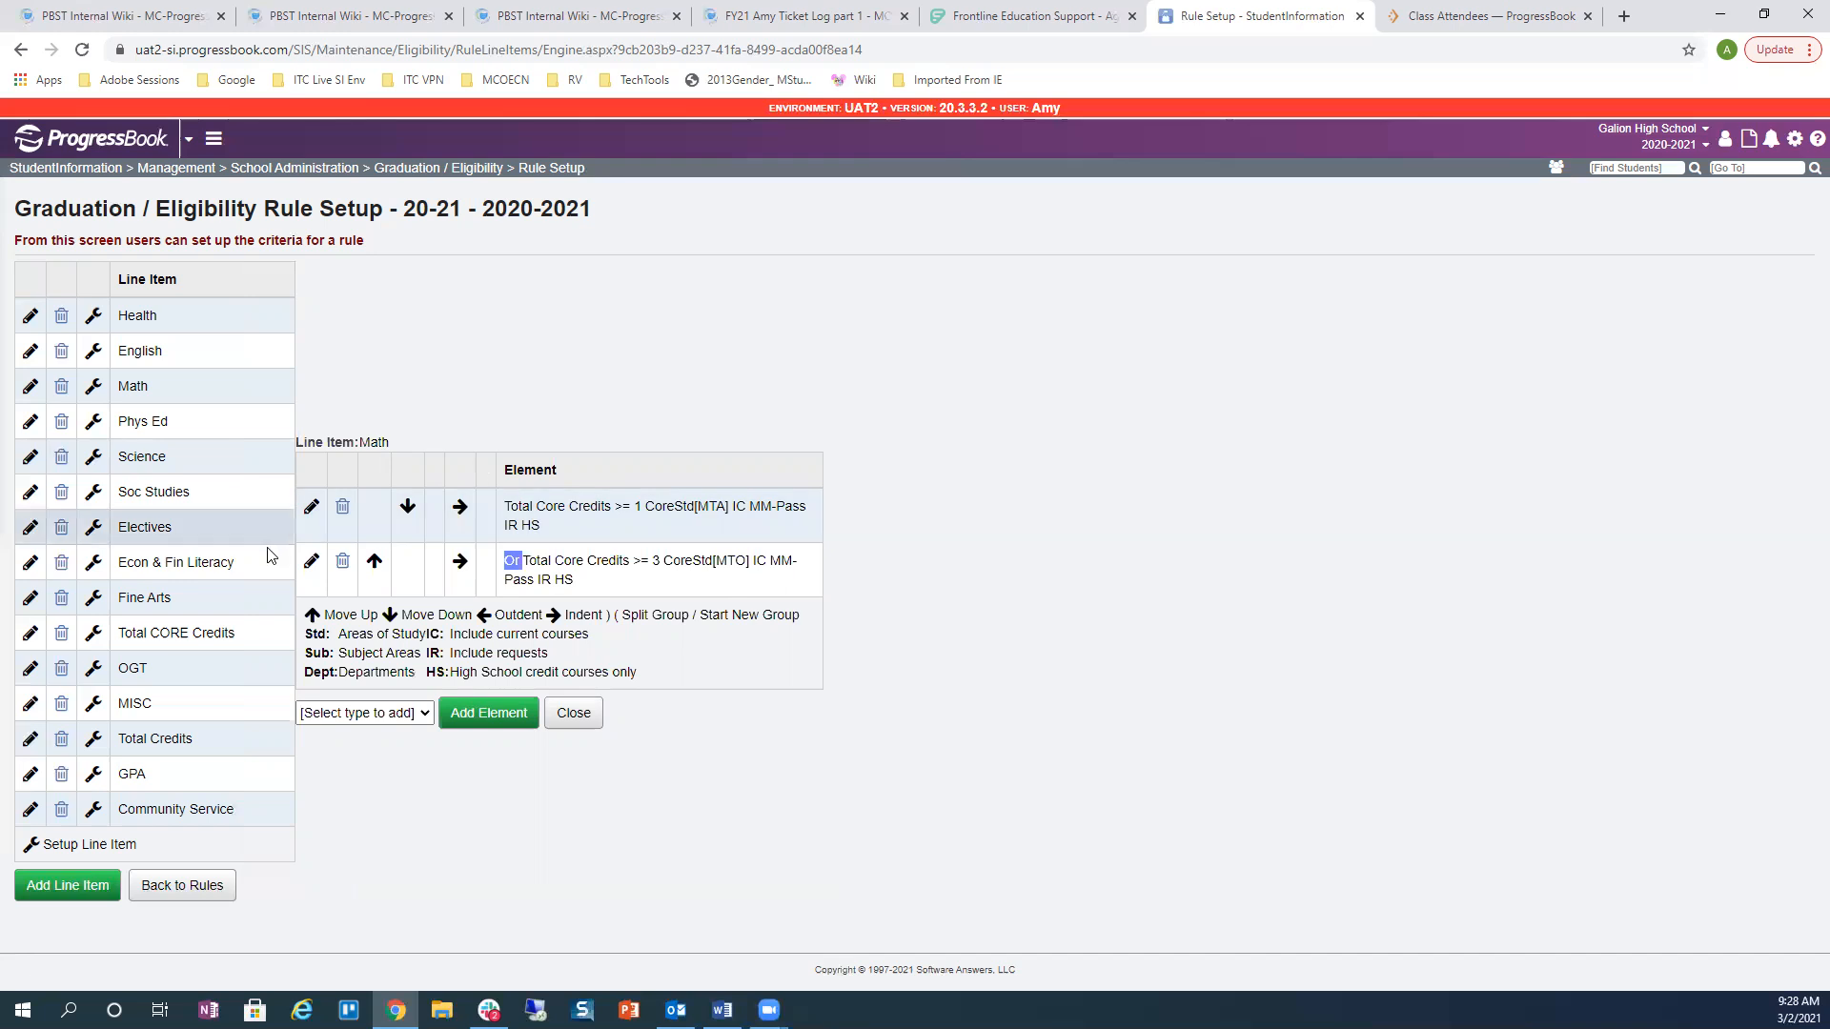
click(310, 569)
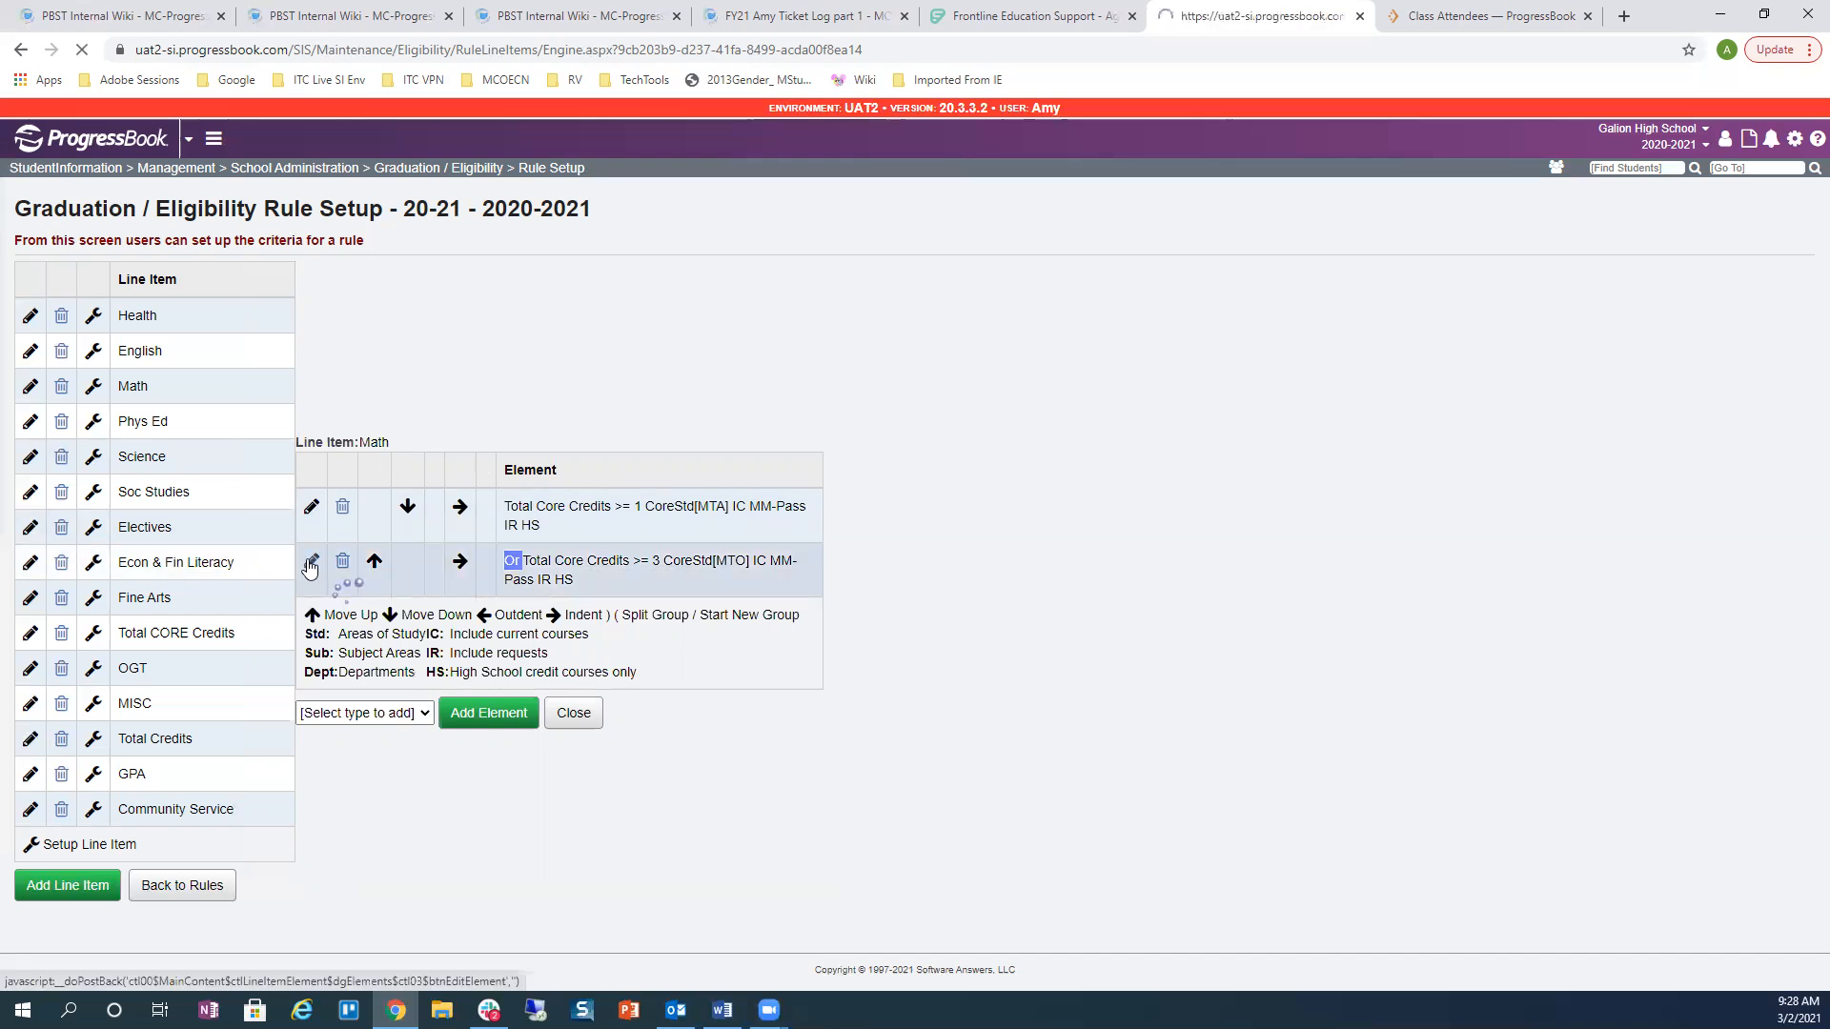
click(271, 840)
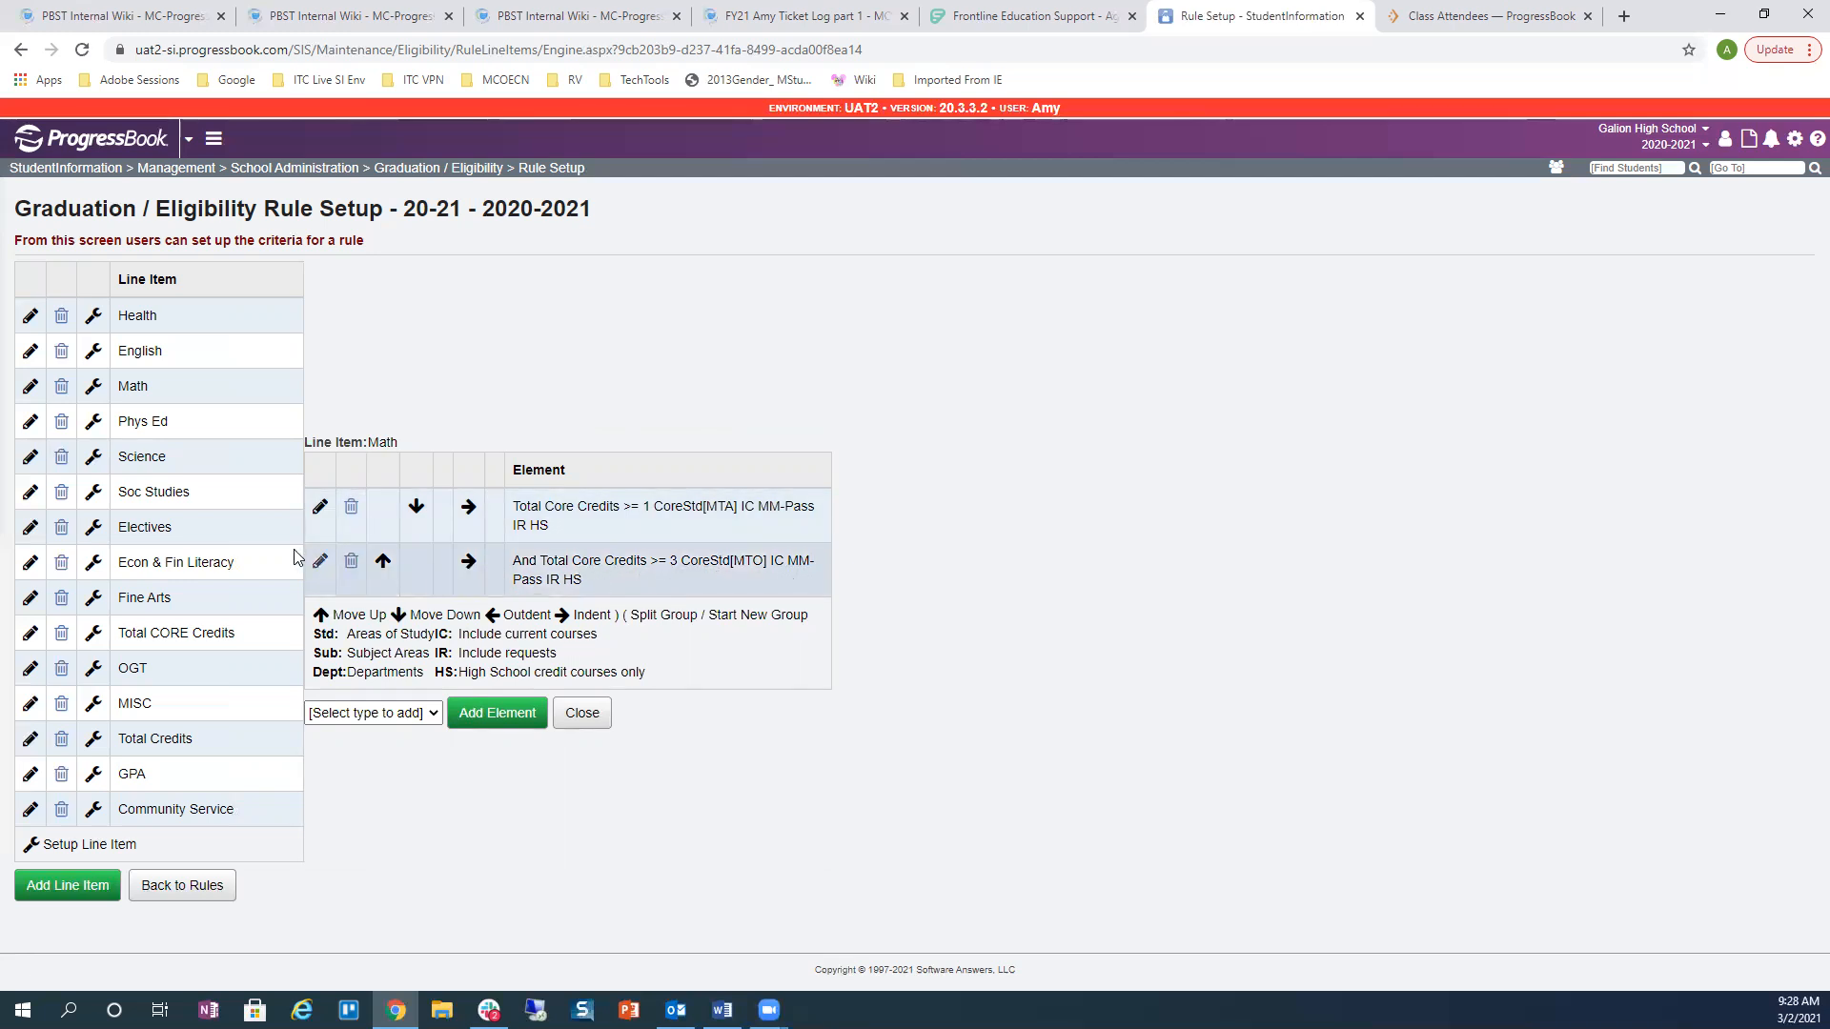
Step: Add a new Exemption element to the Phys Ed line item, set to Exemption From PE
click(93, 421)
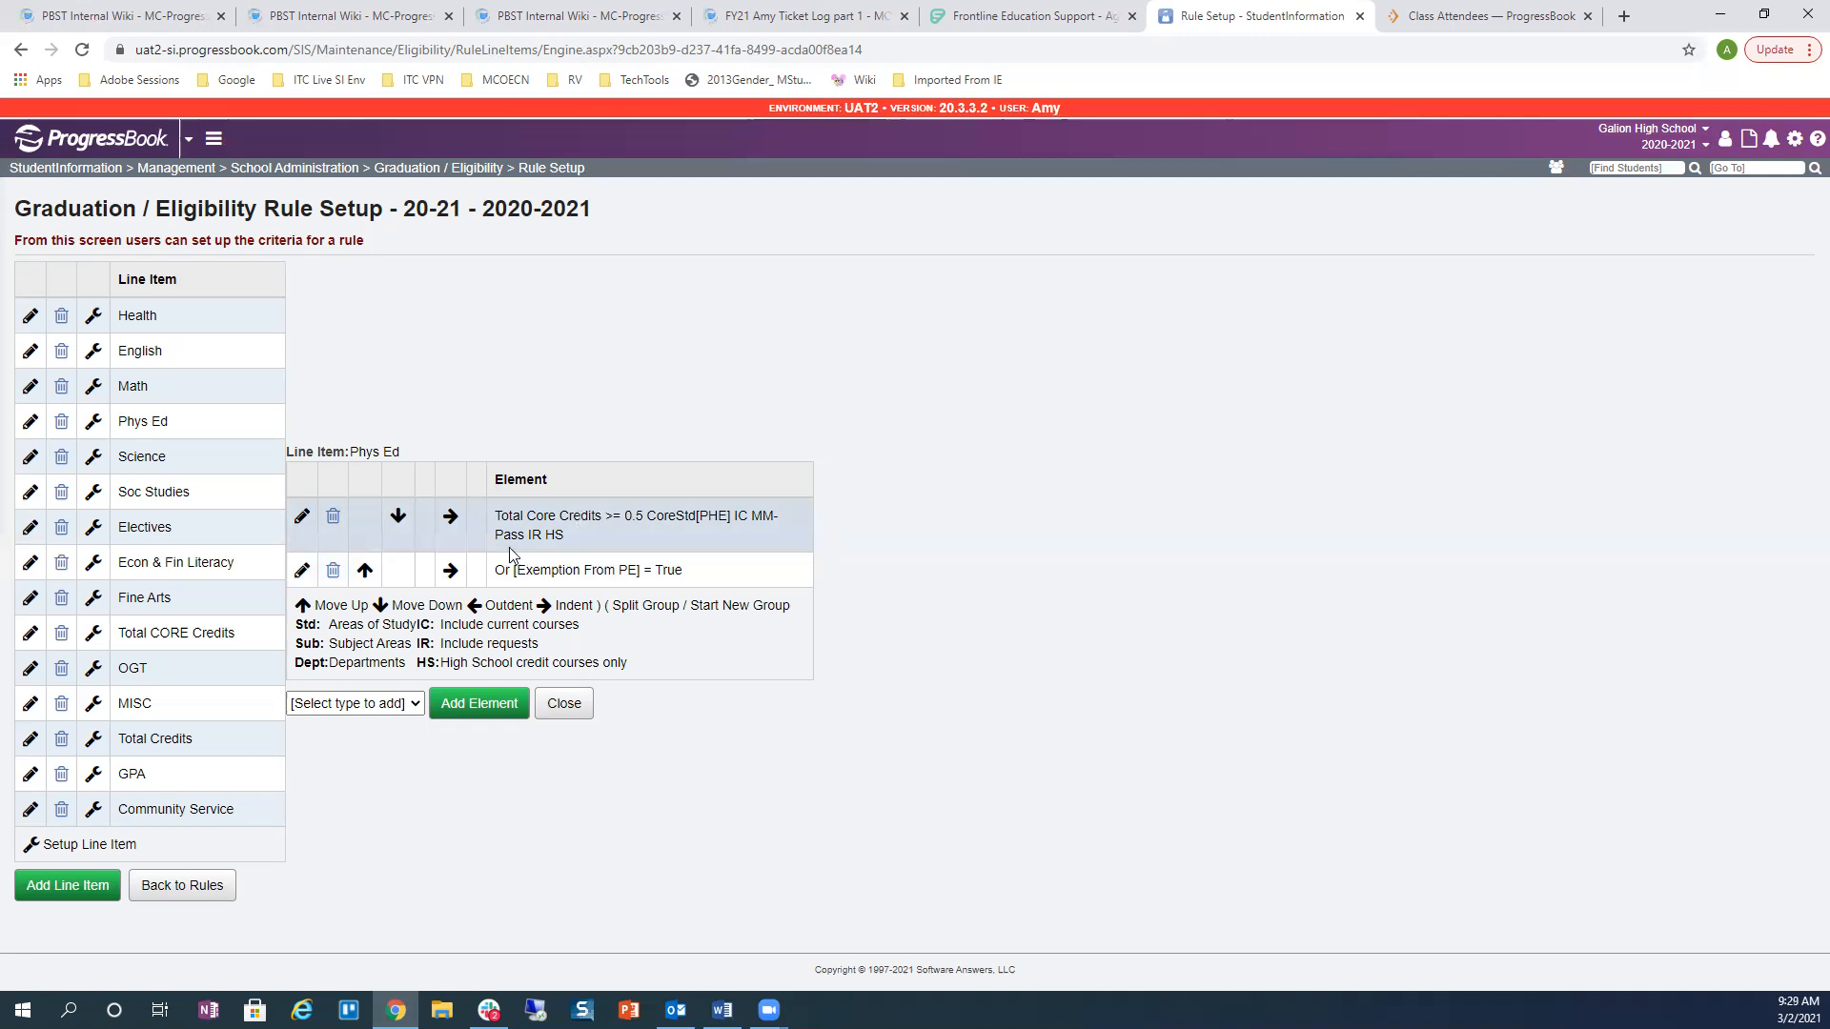
drag(496, 569, 688, 580)
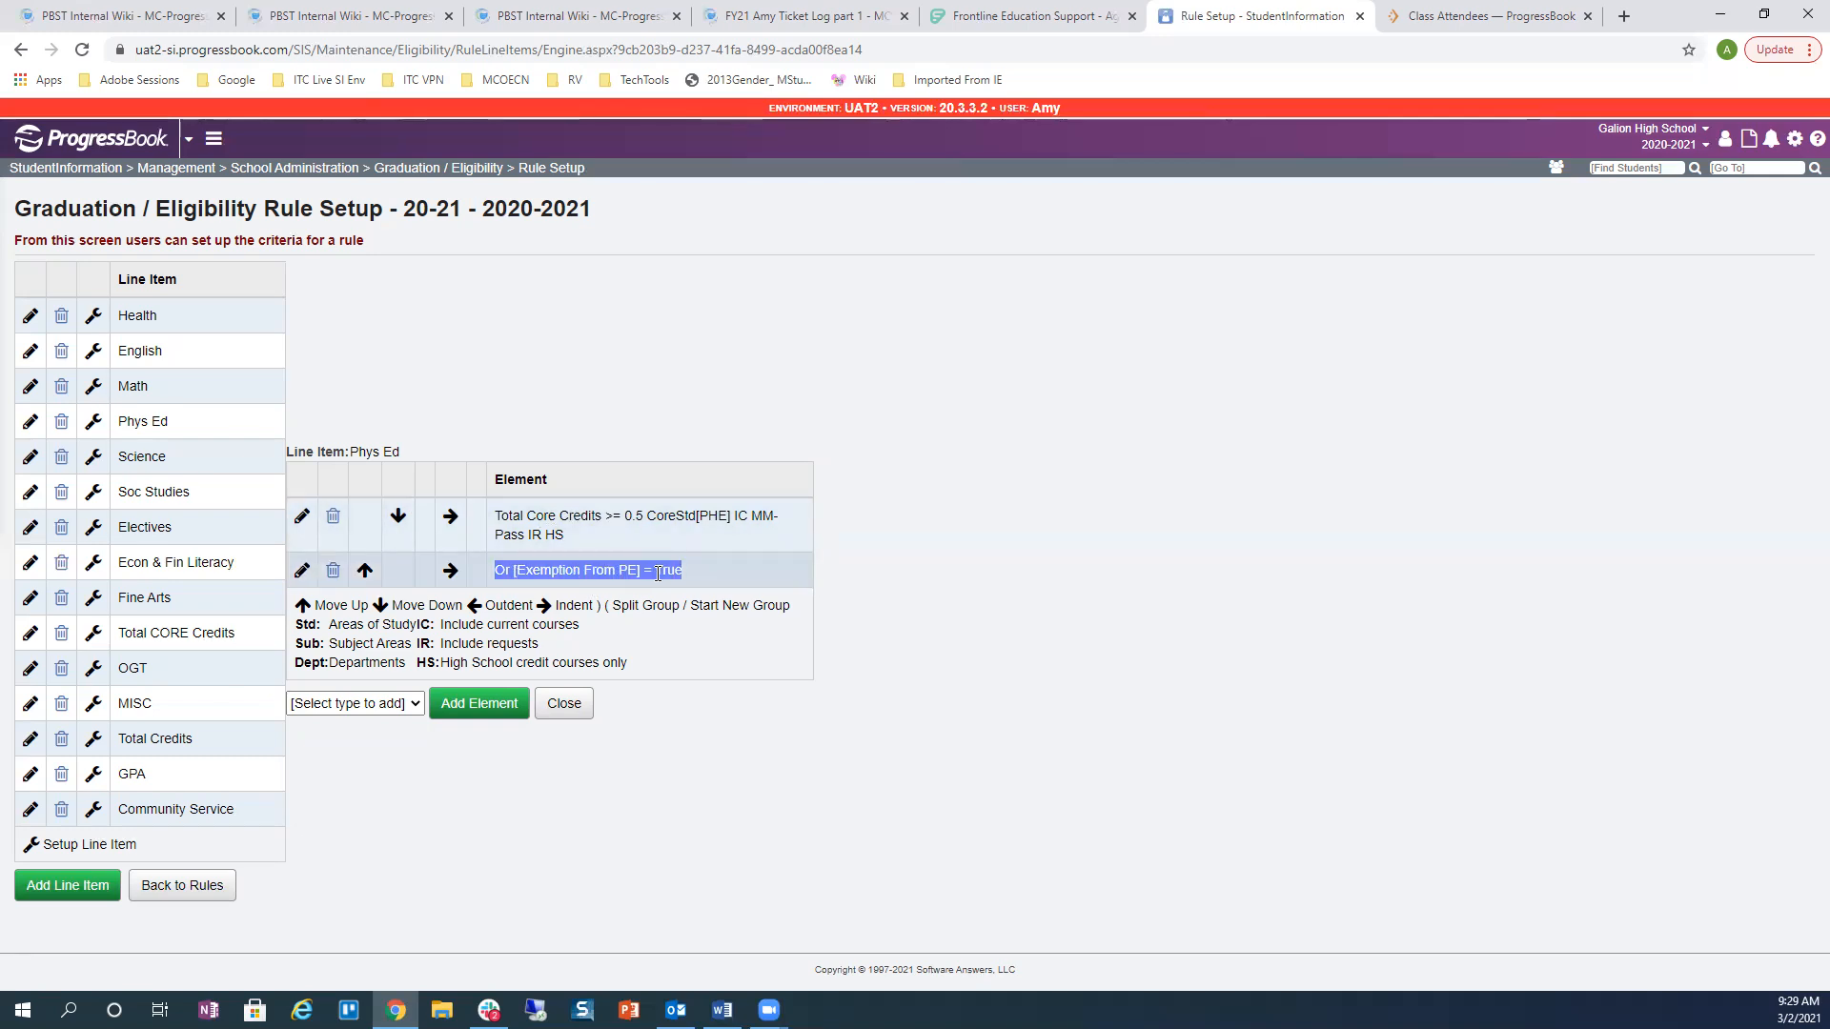
click(416, 703)
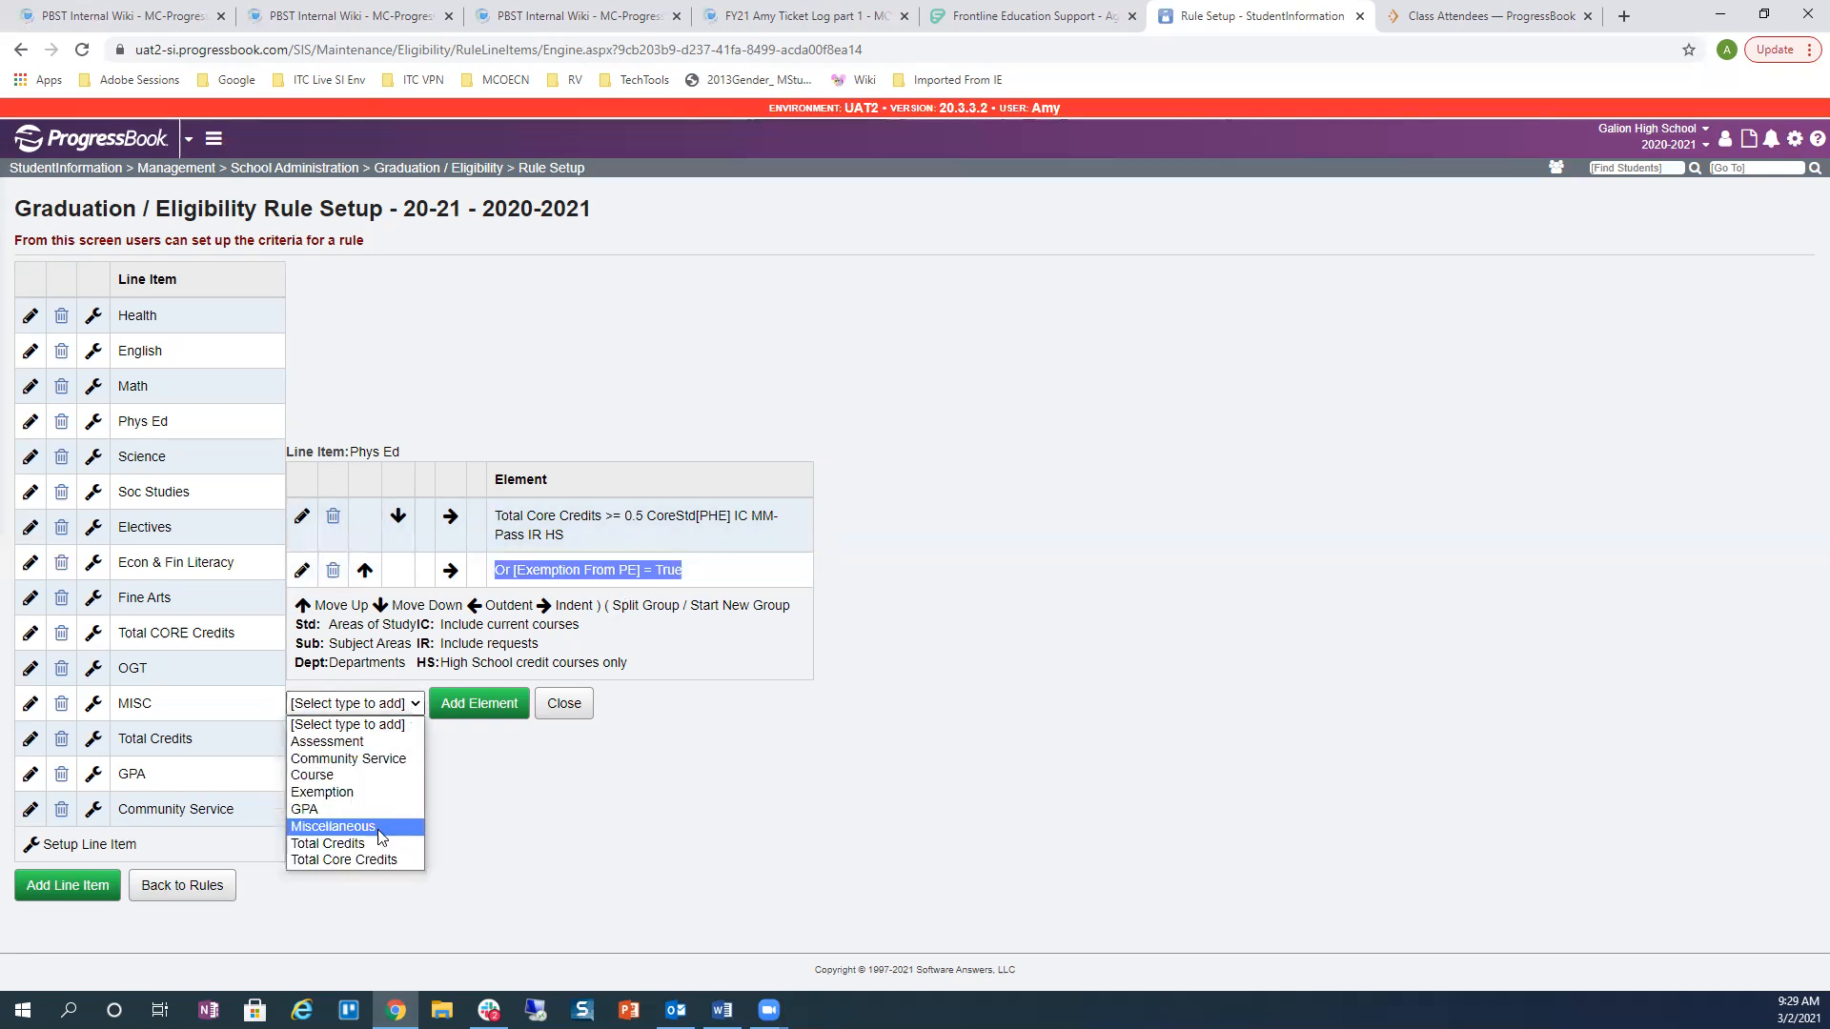
click(385, 793)
click(457, 709)
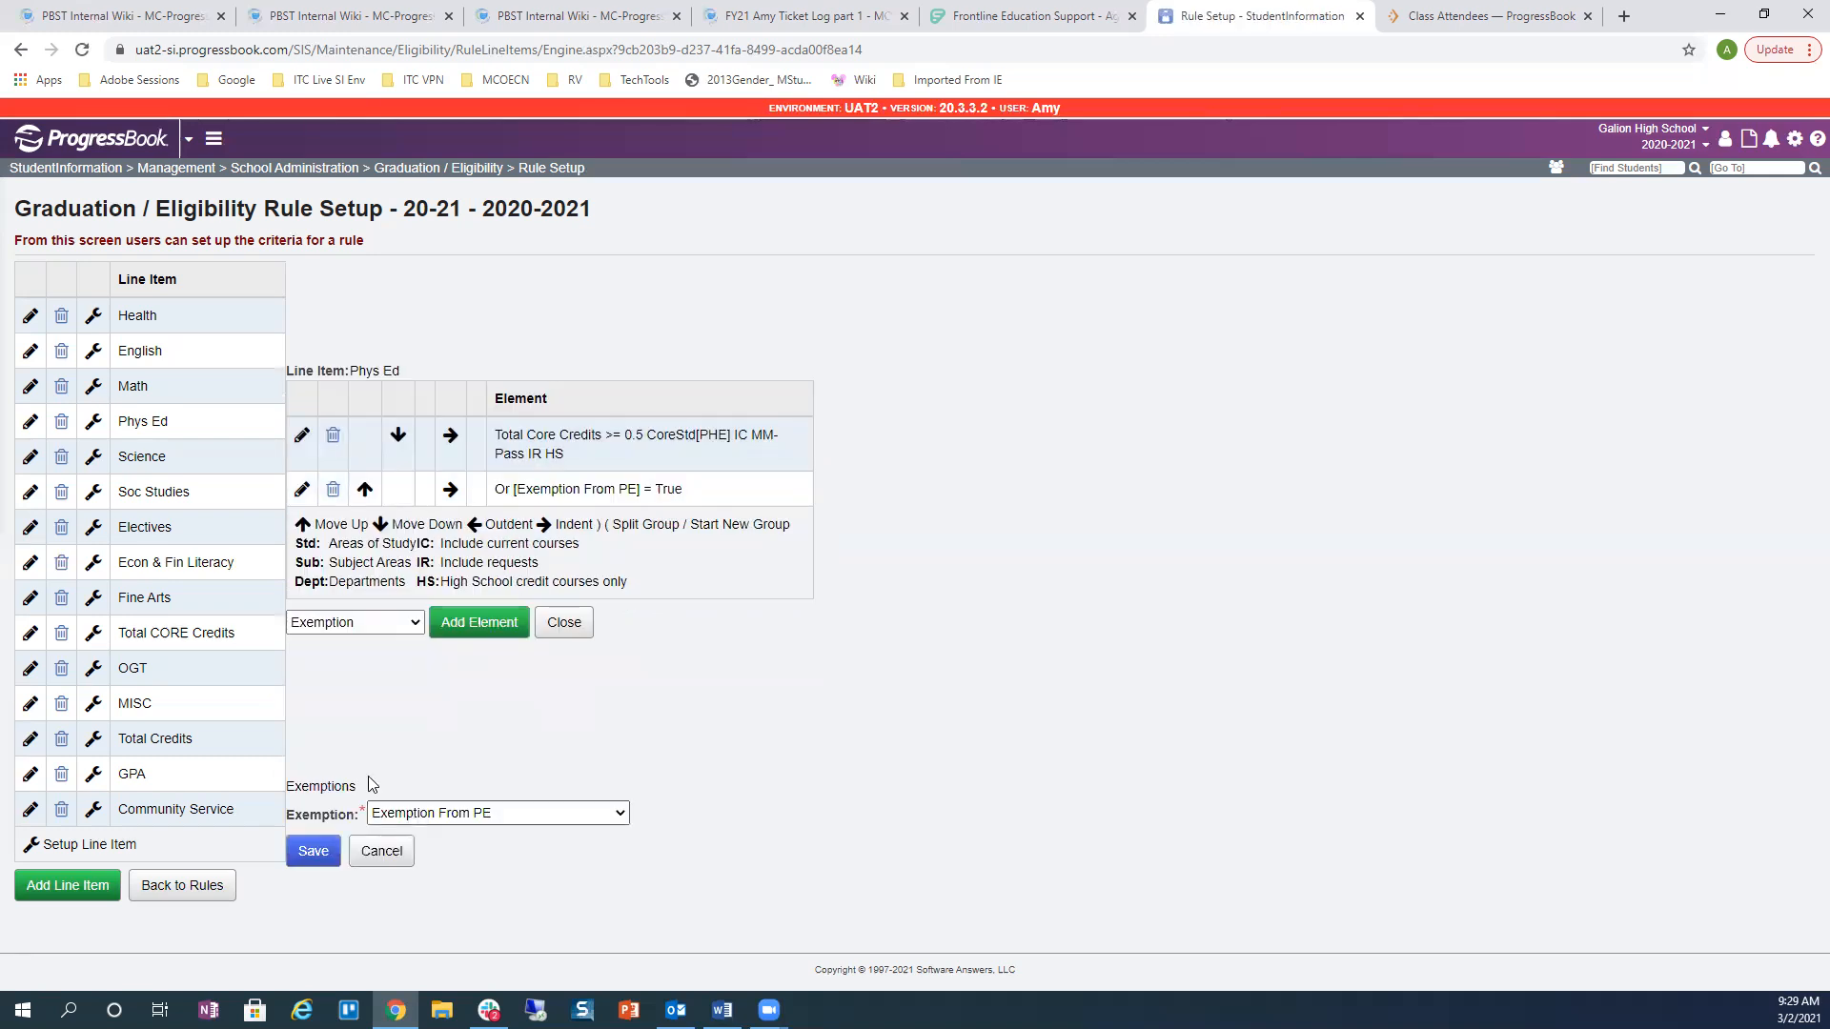
click(621, 812)
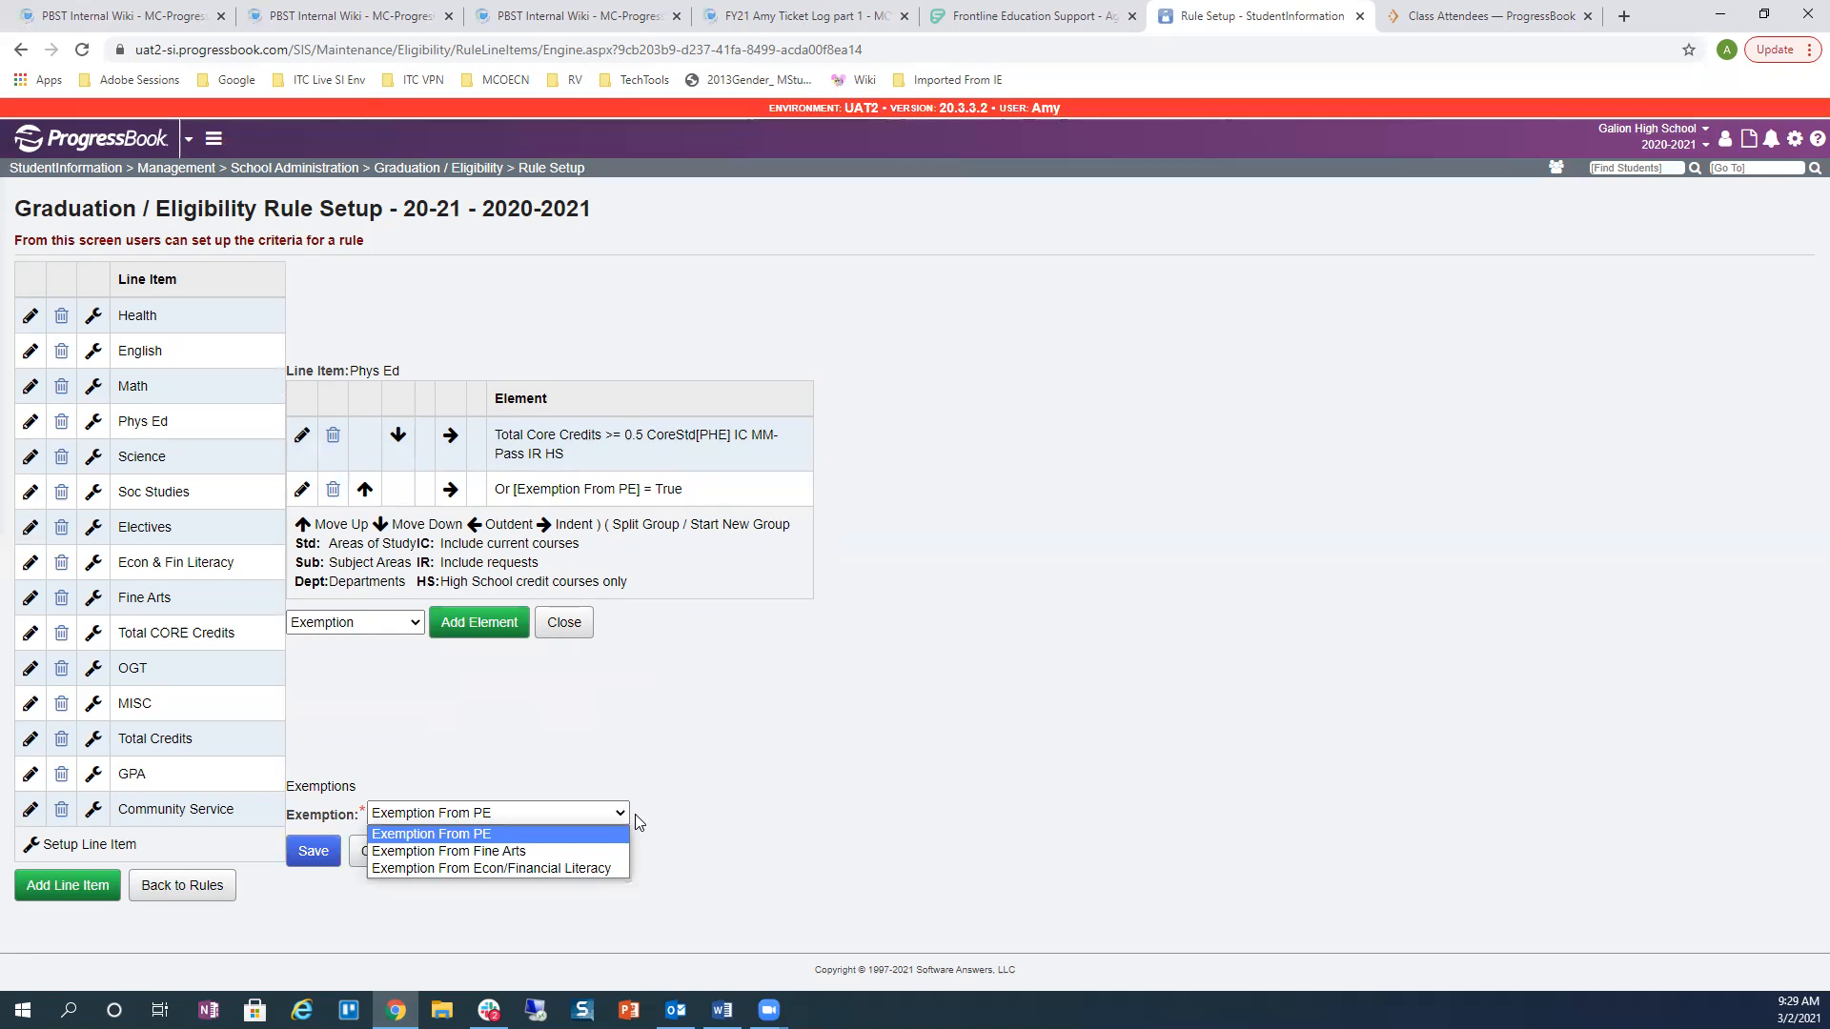
click(921, 790)
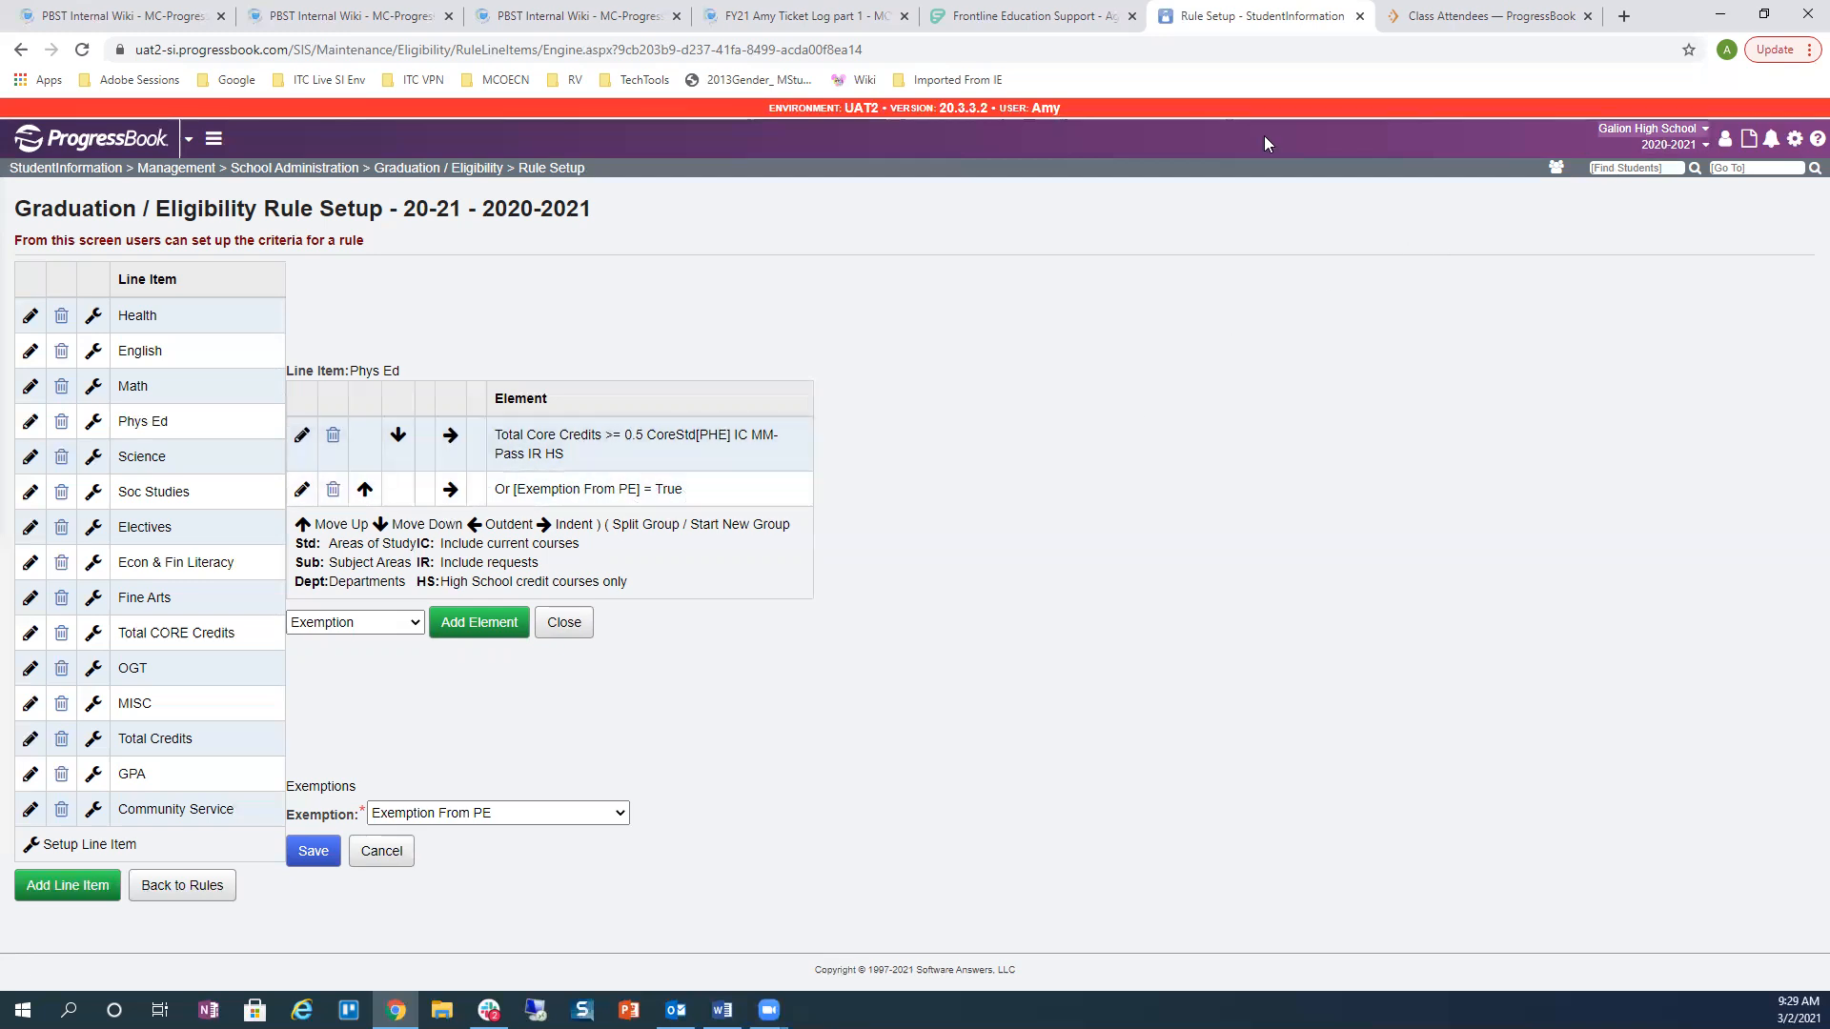
click(1620, 169)
Step: Search for the student by their student ID and open their record
text(2272250)
key(Return)
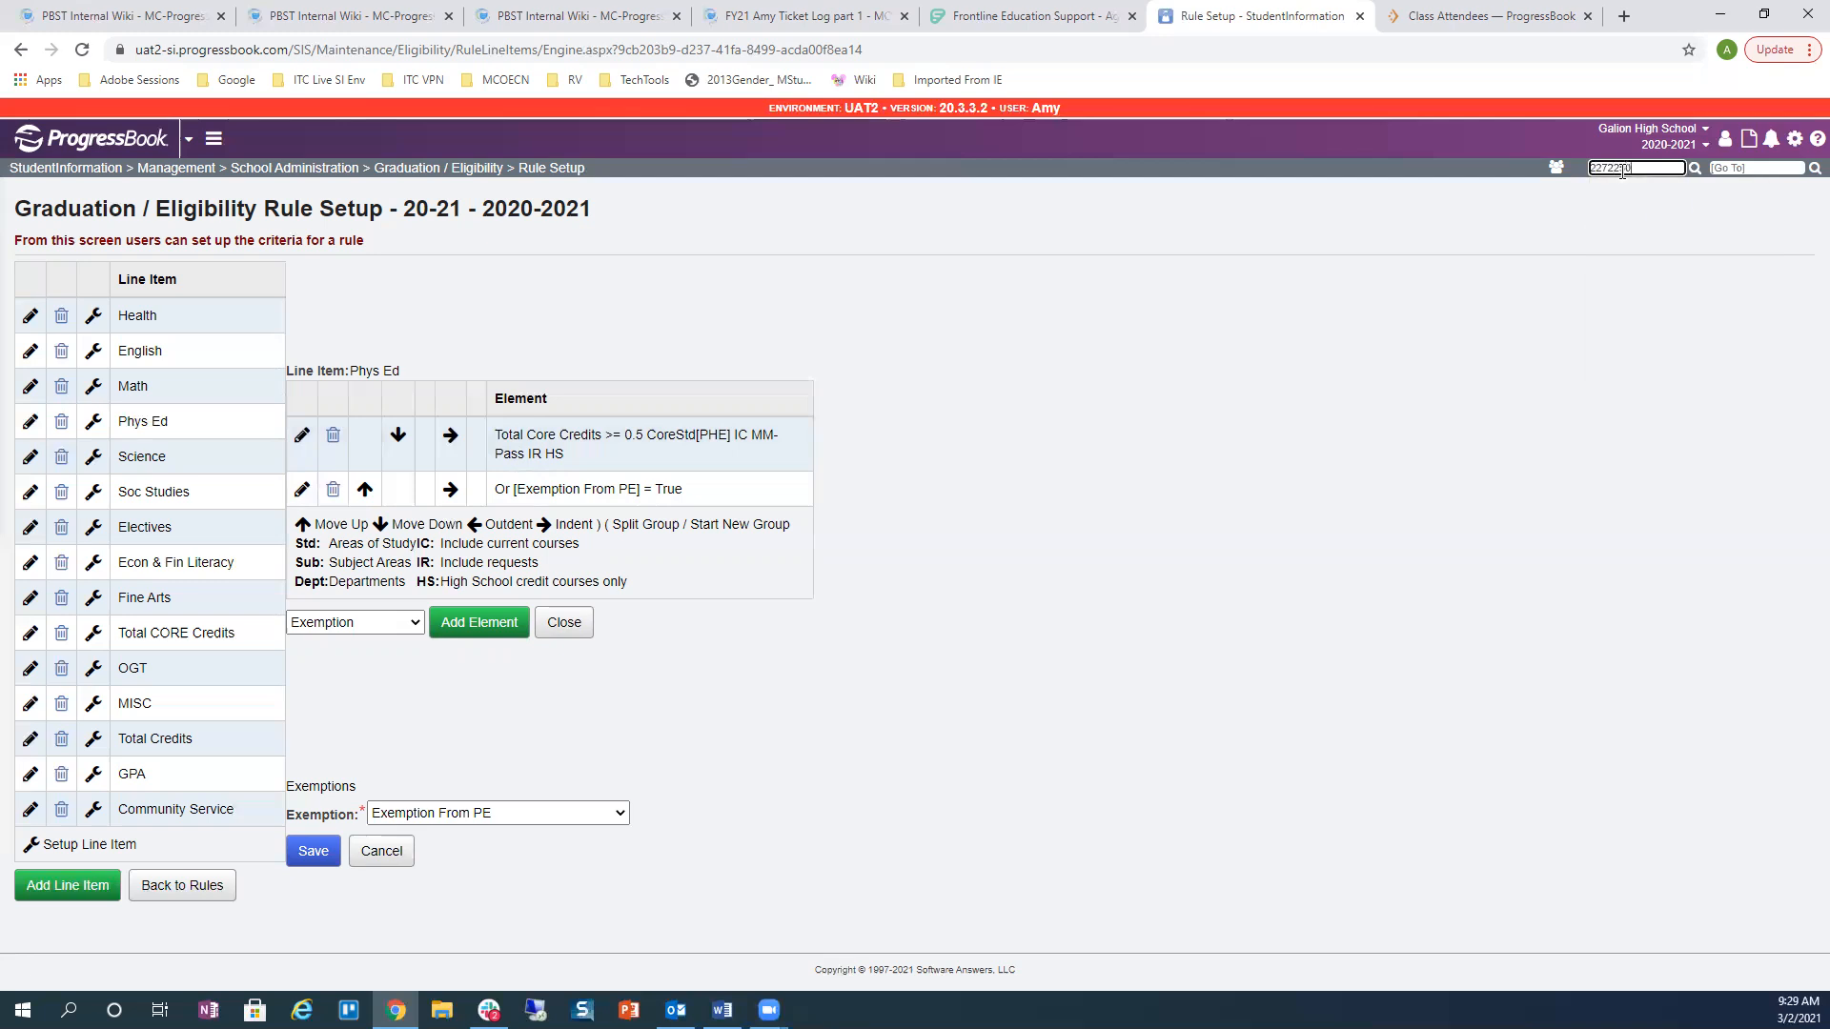
click(114, 313)
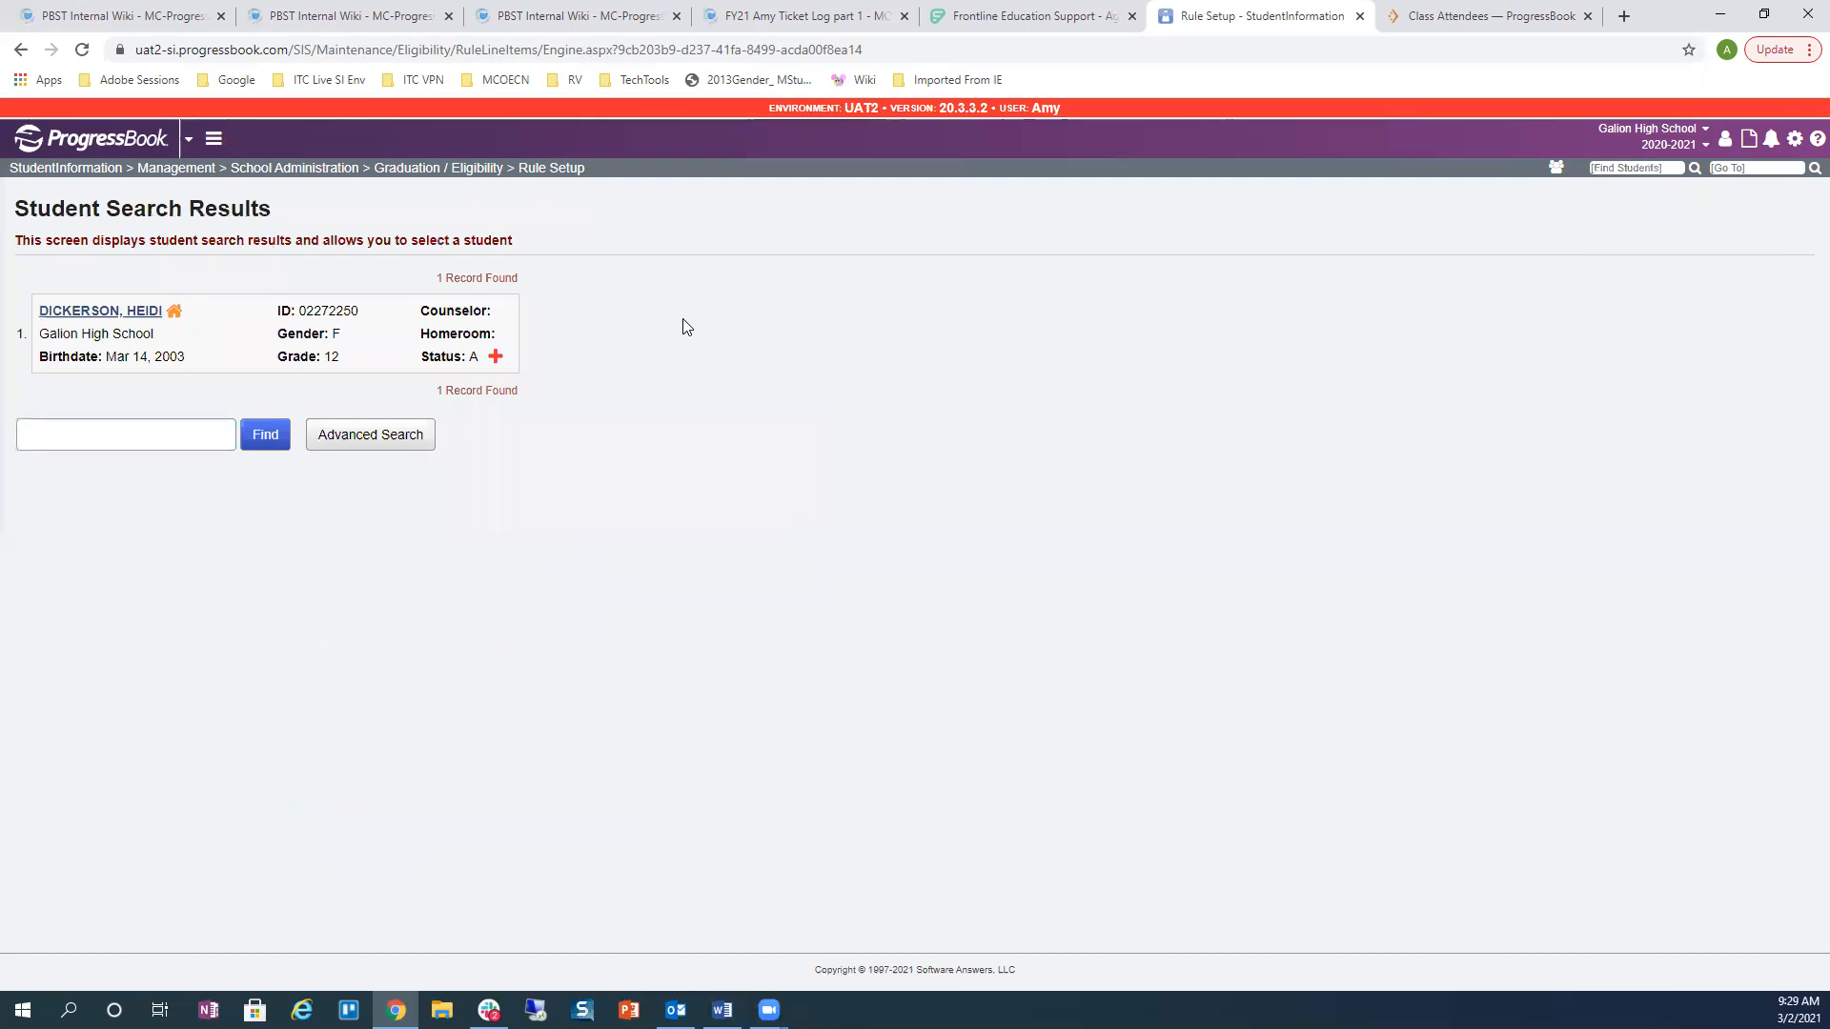
click(57, 312)
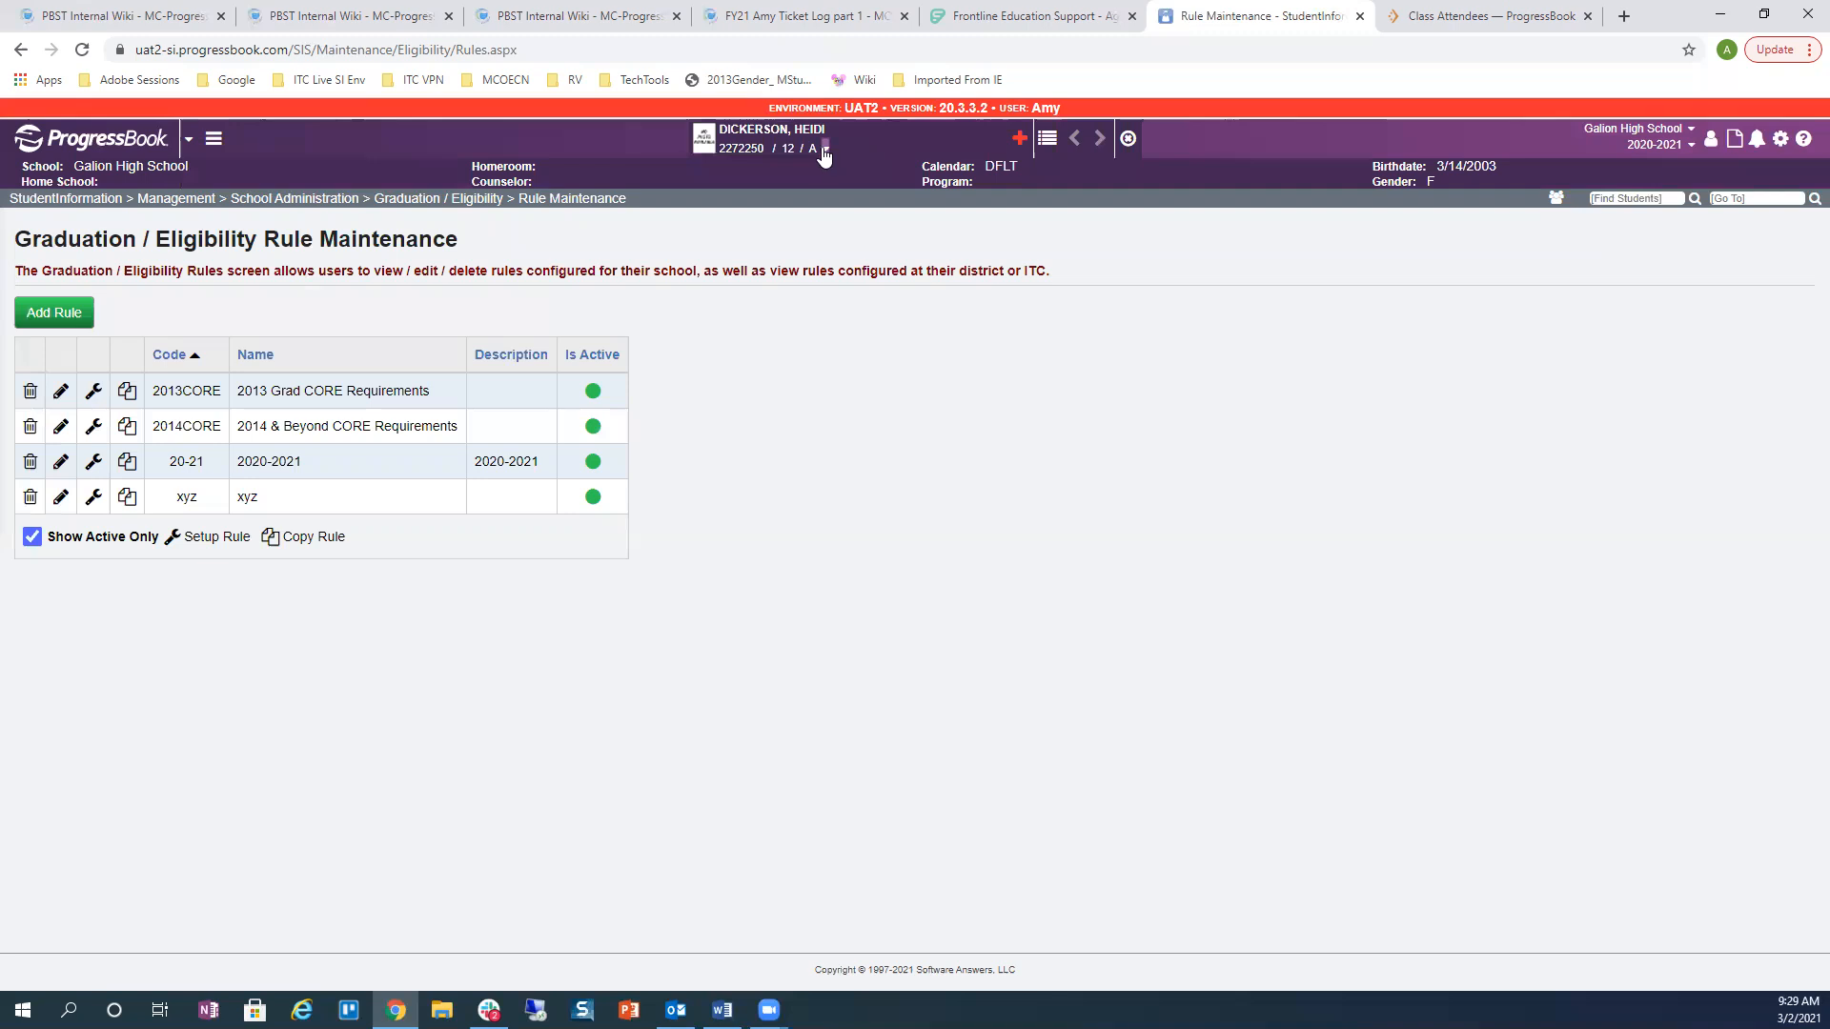
Step: Review the student's FN-Graduate profile tab (PE exemption N), then go back to Rule Maintenance
click(826, 148)
click(861, 199)
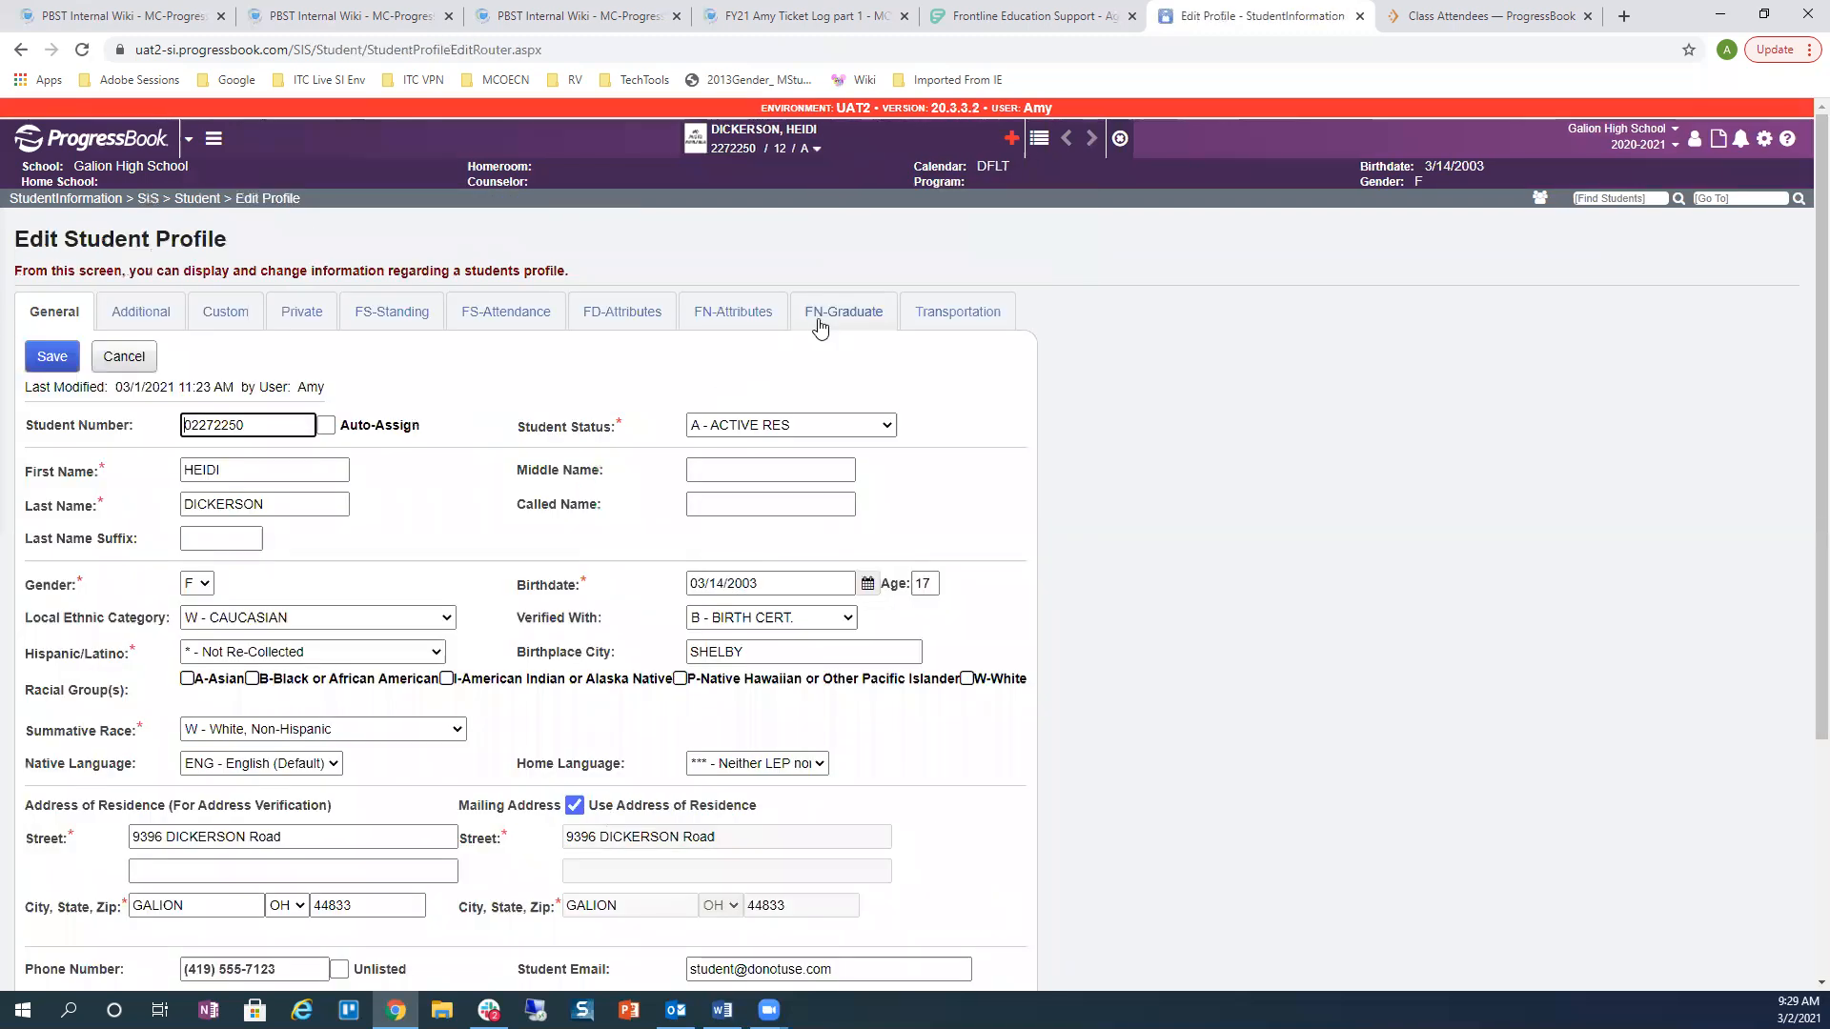
click(825, 330)
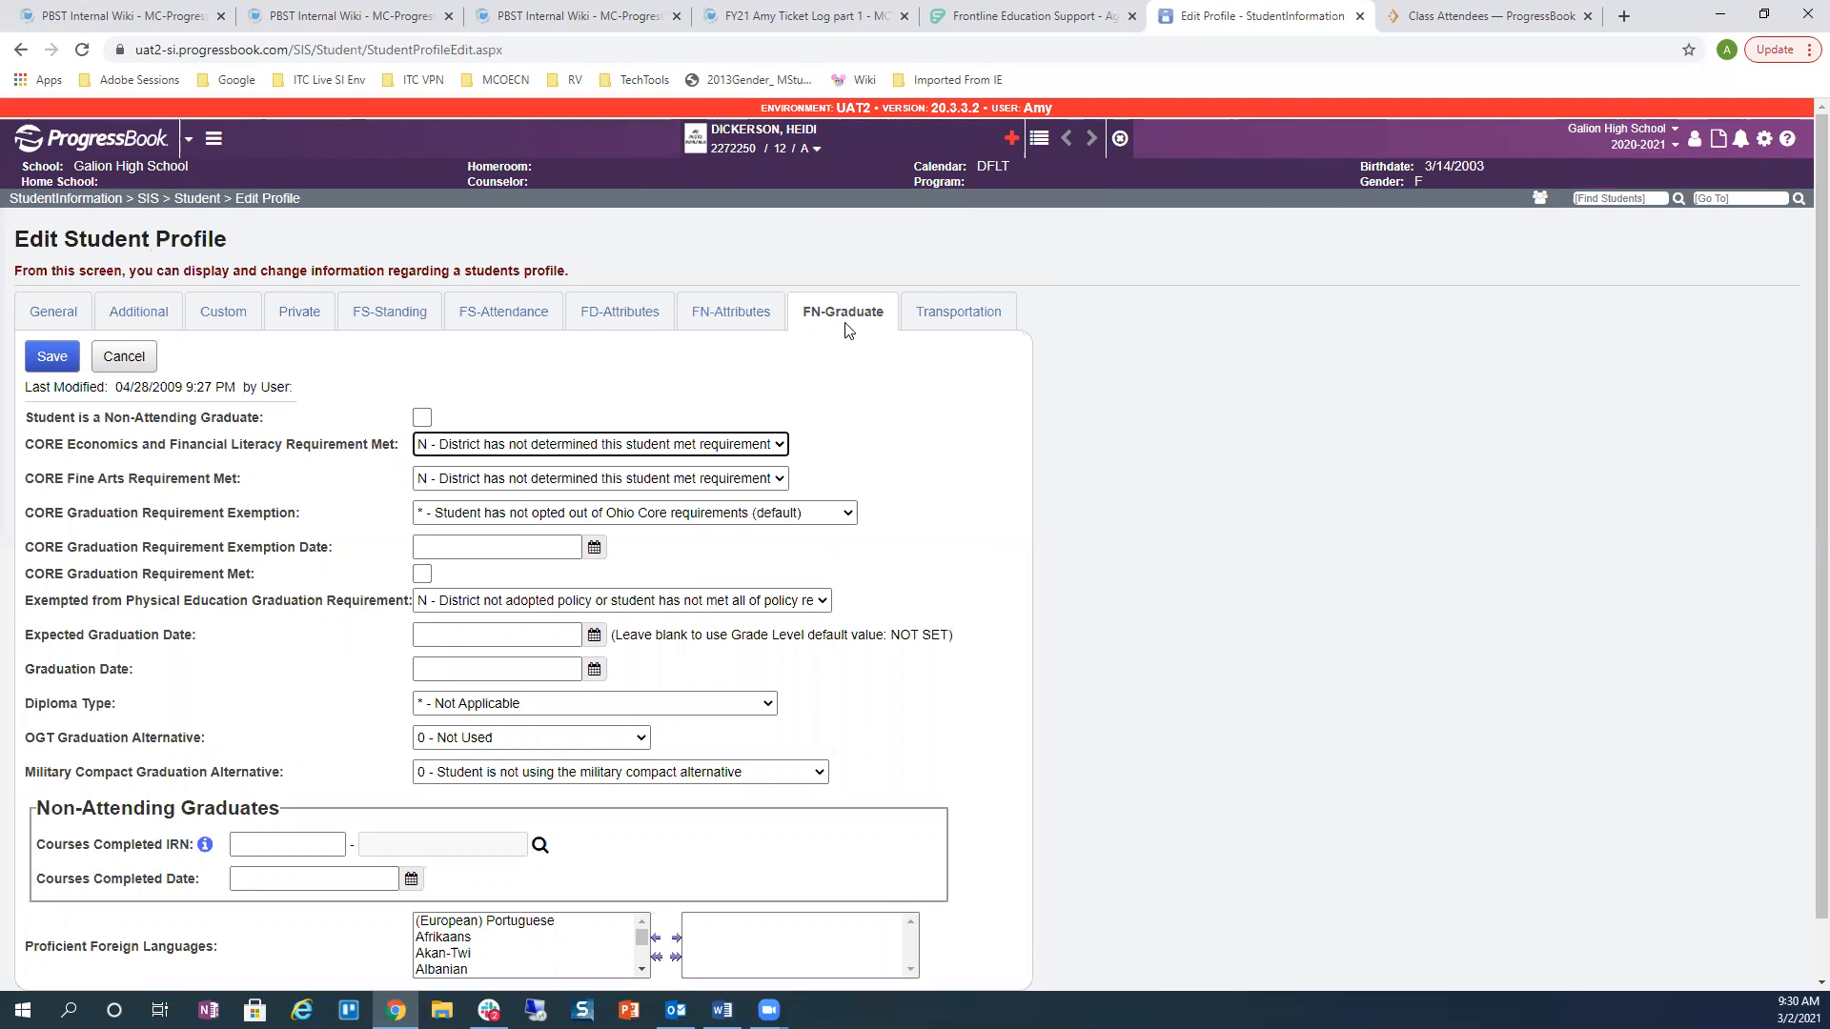
click(20, 51)
click(20, 50)
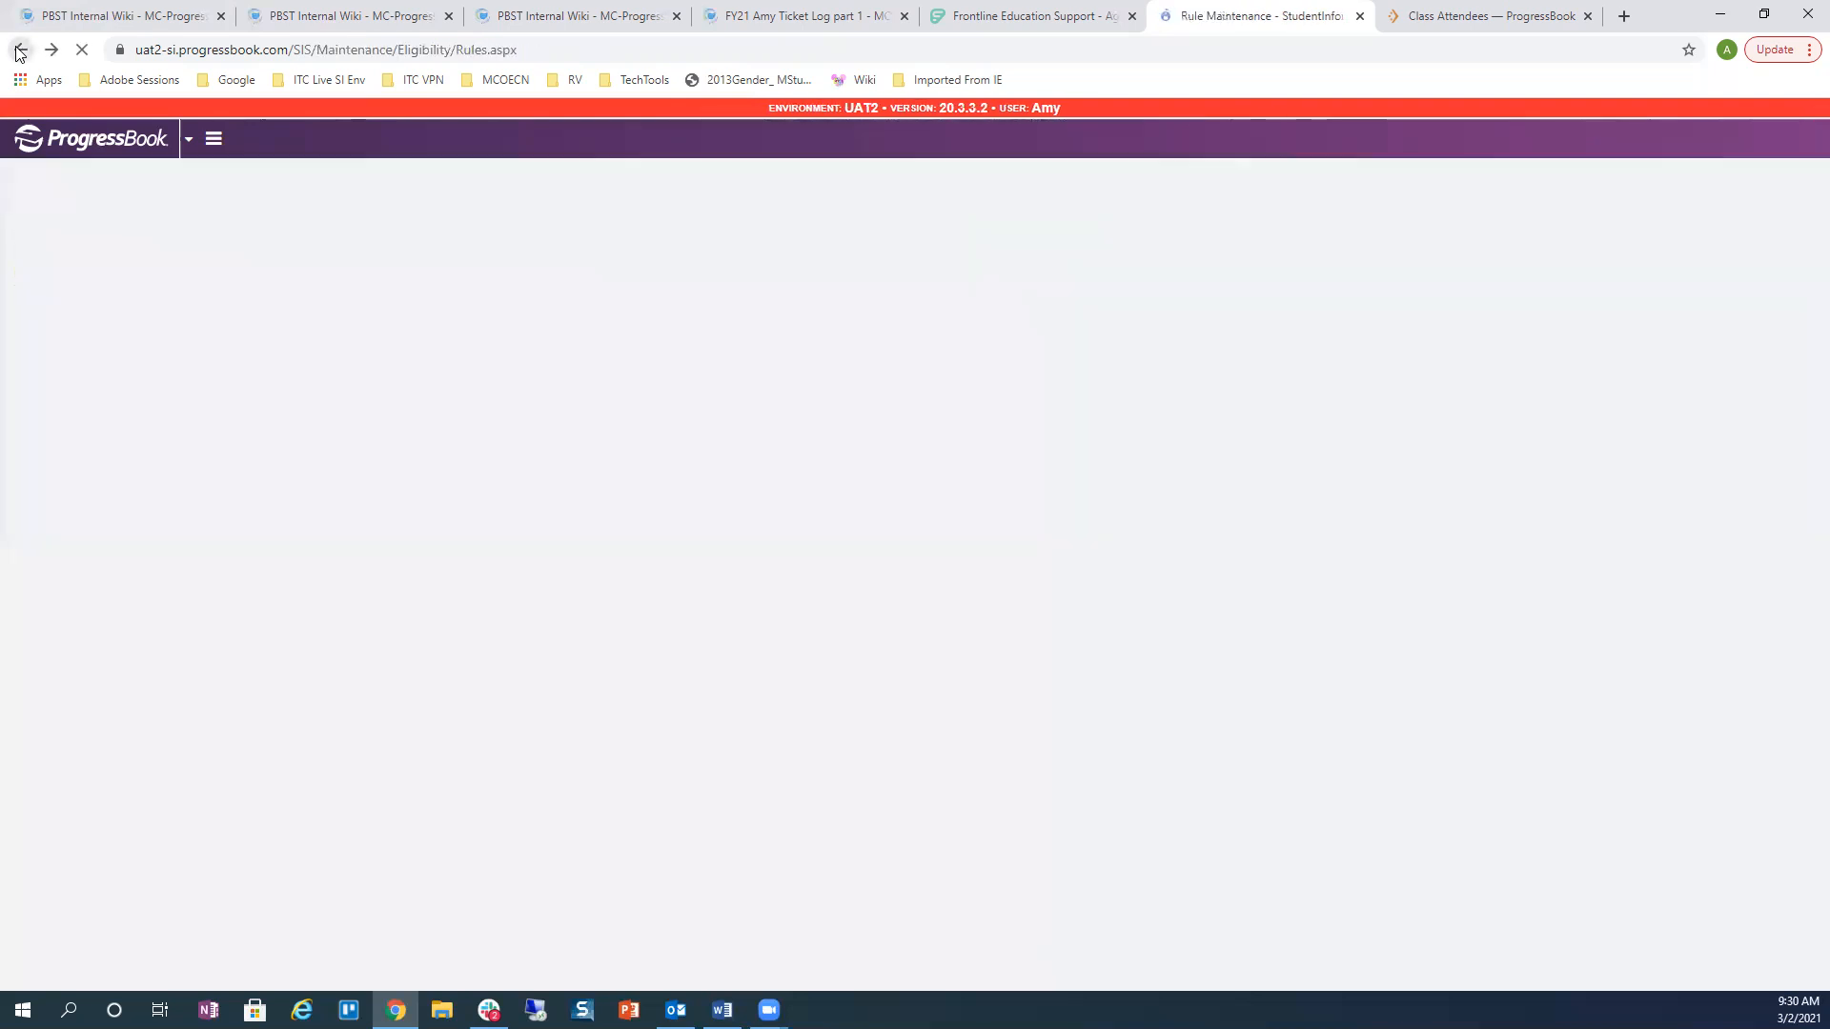
Step: View the 20-21 rule's Science elements: 1 credit each from SCL, SCP, SCA, joined by And
click(95, 464)
click(94, 421)
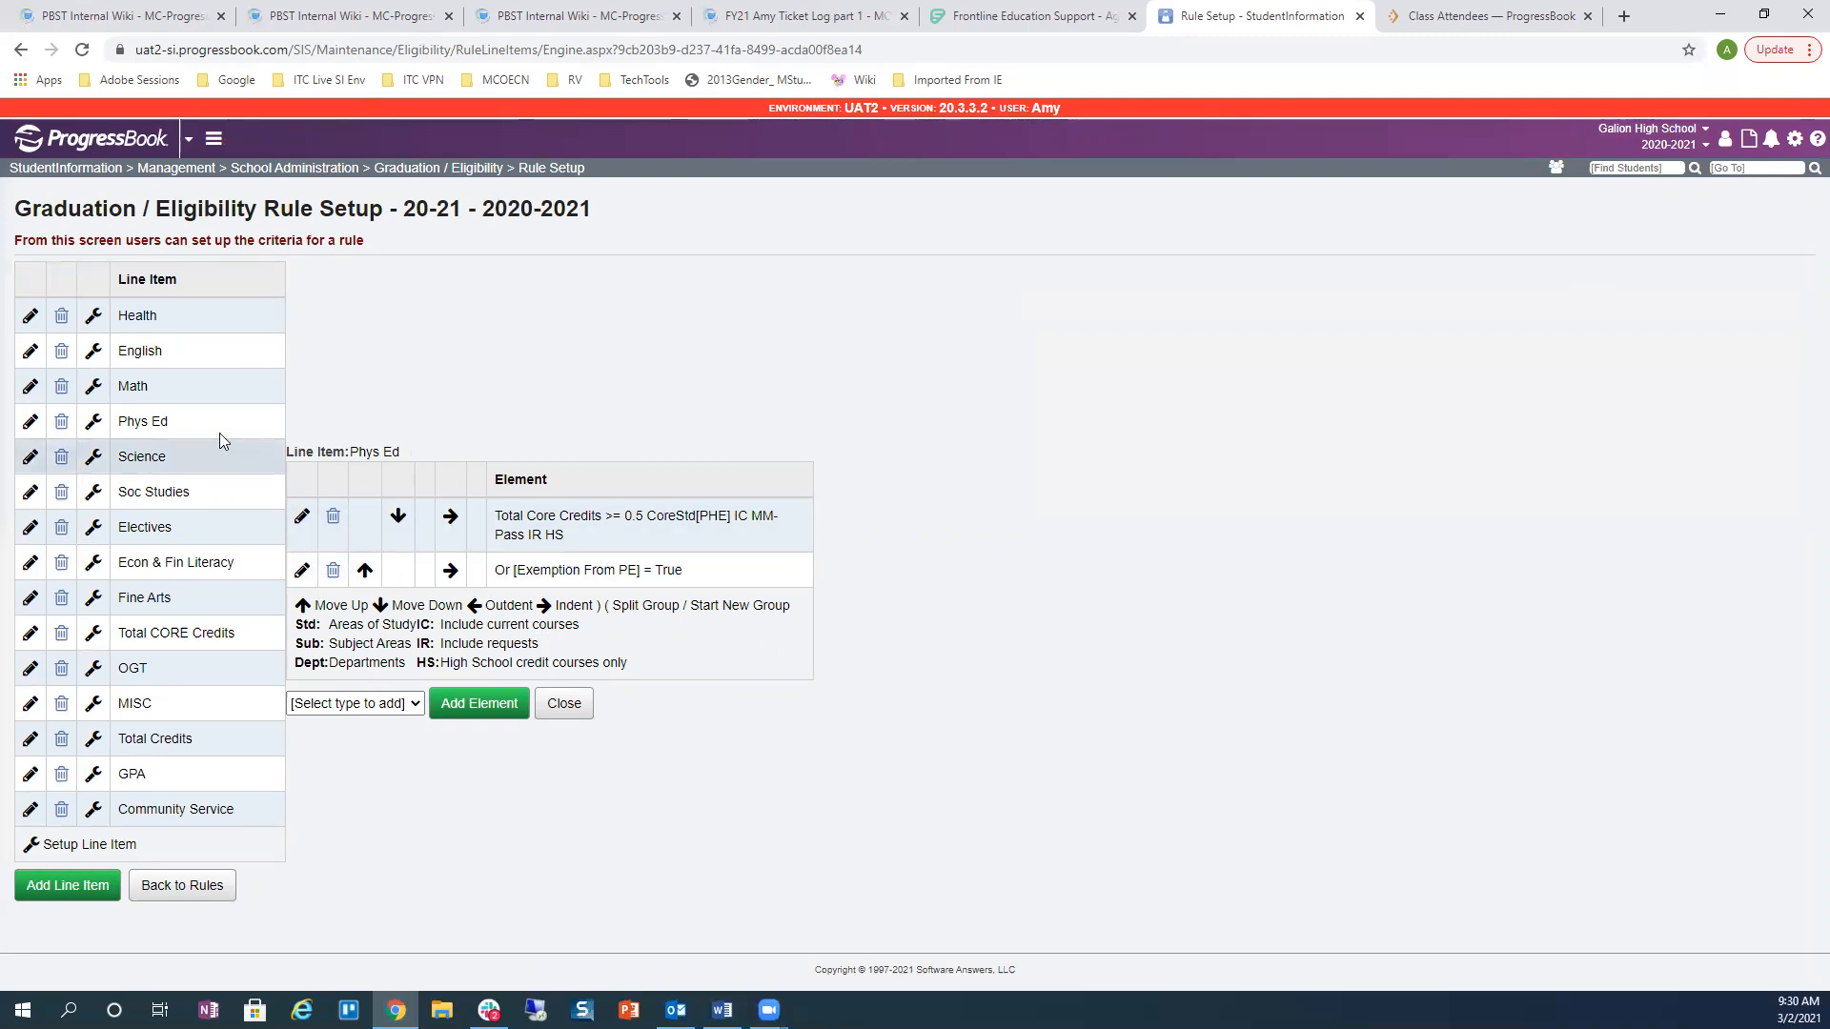
click(102, 466)
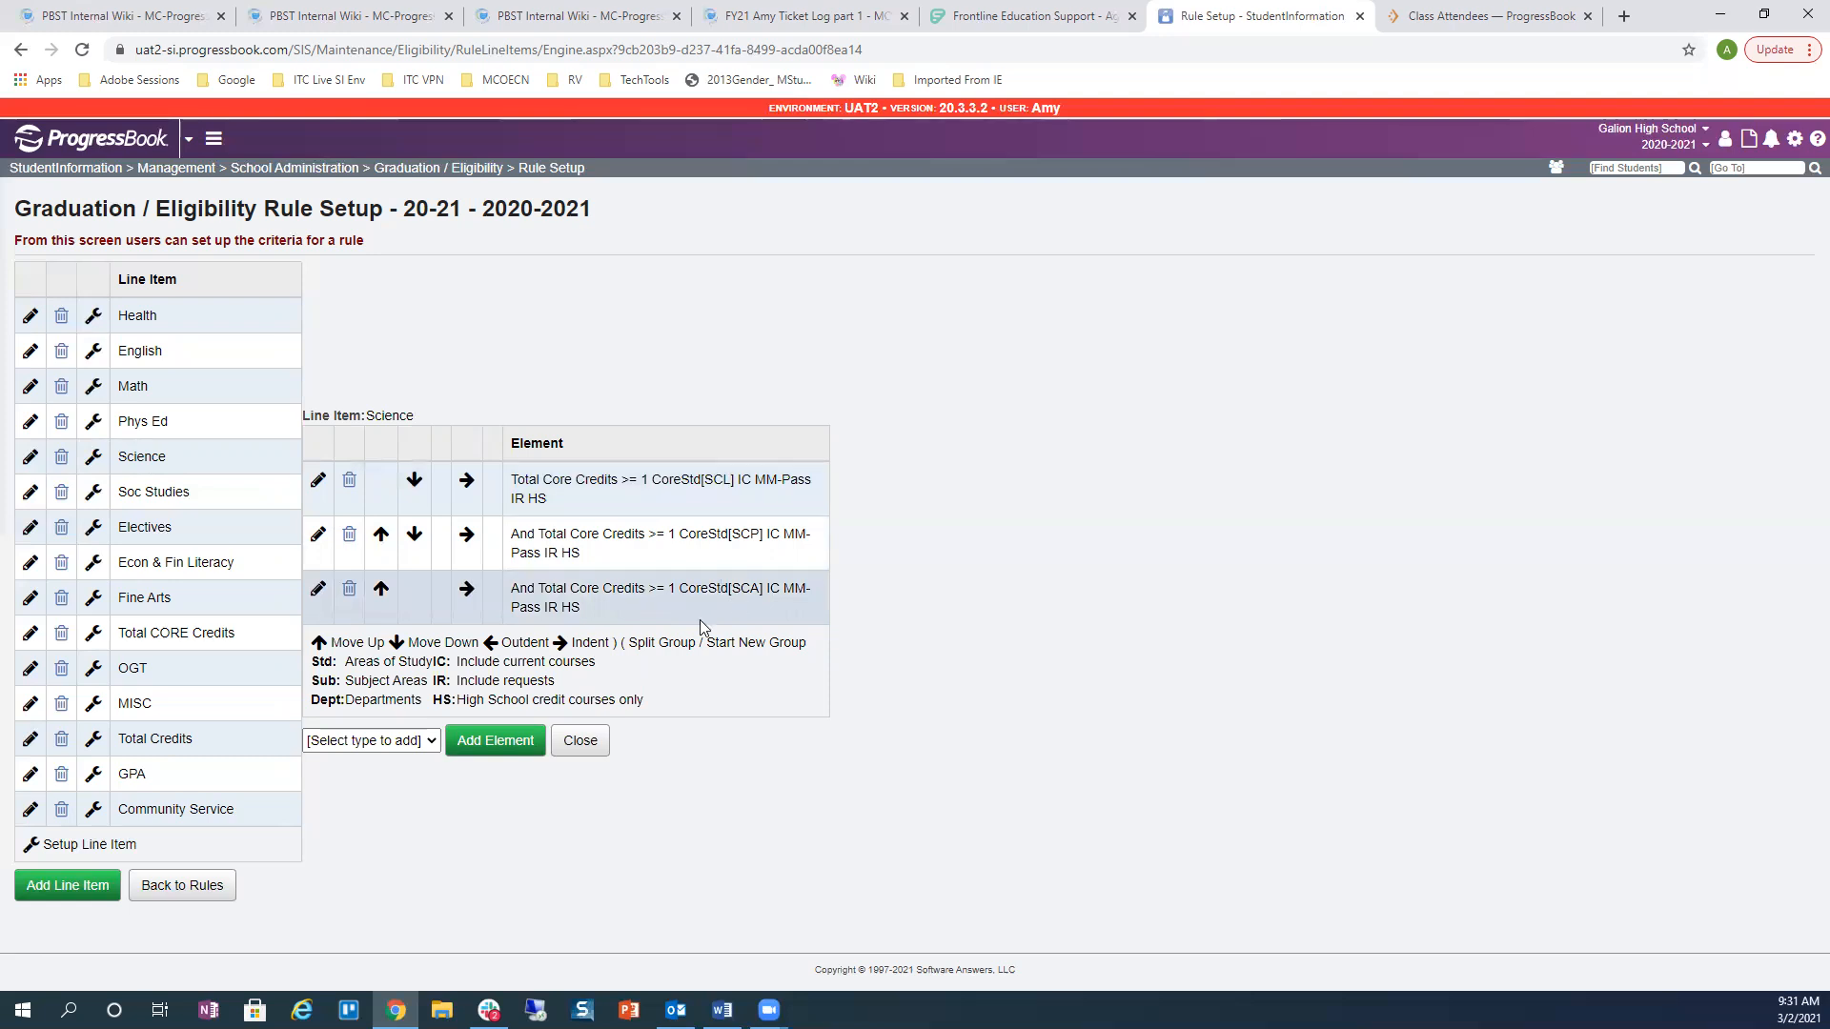
double_click(514, 532)
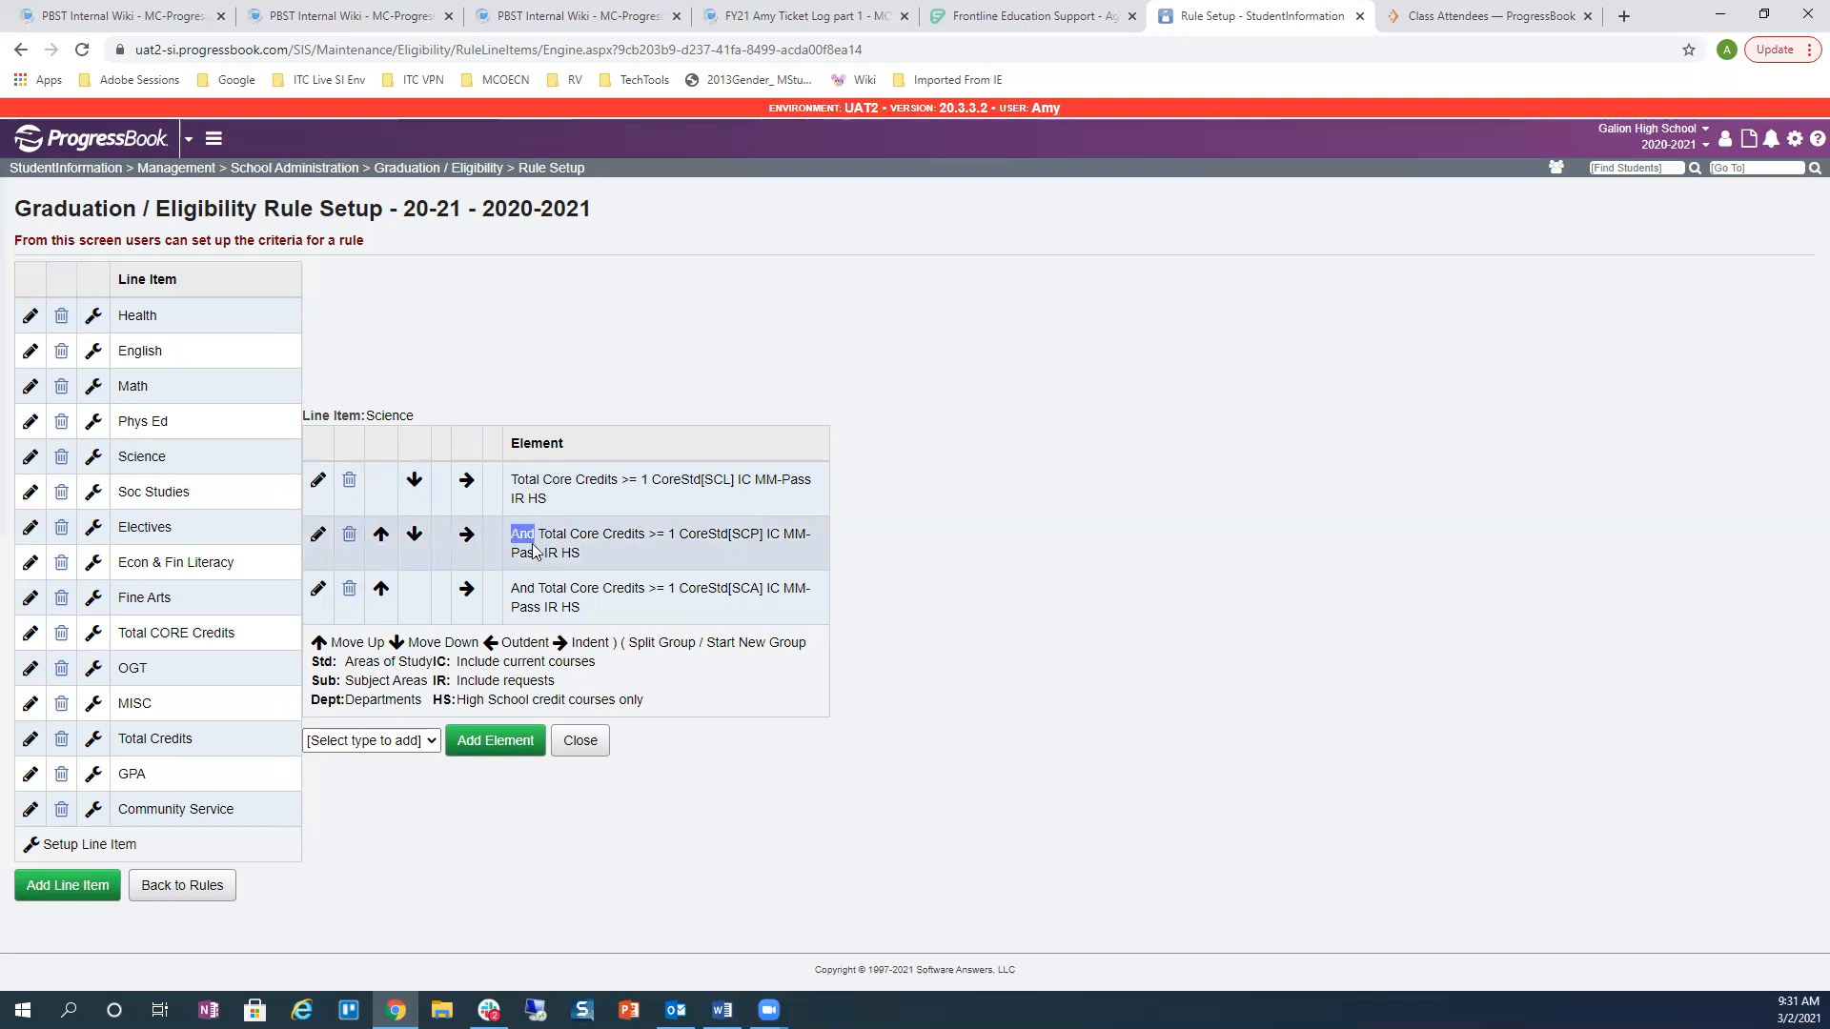
click(512, 597)
double_click(514, 588)
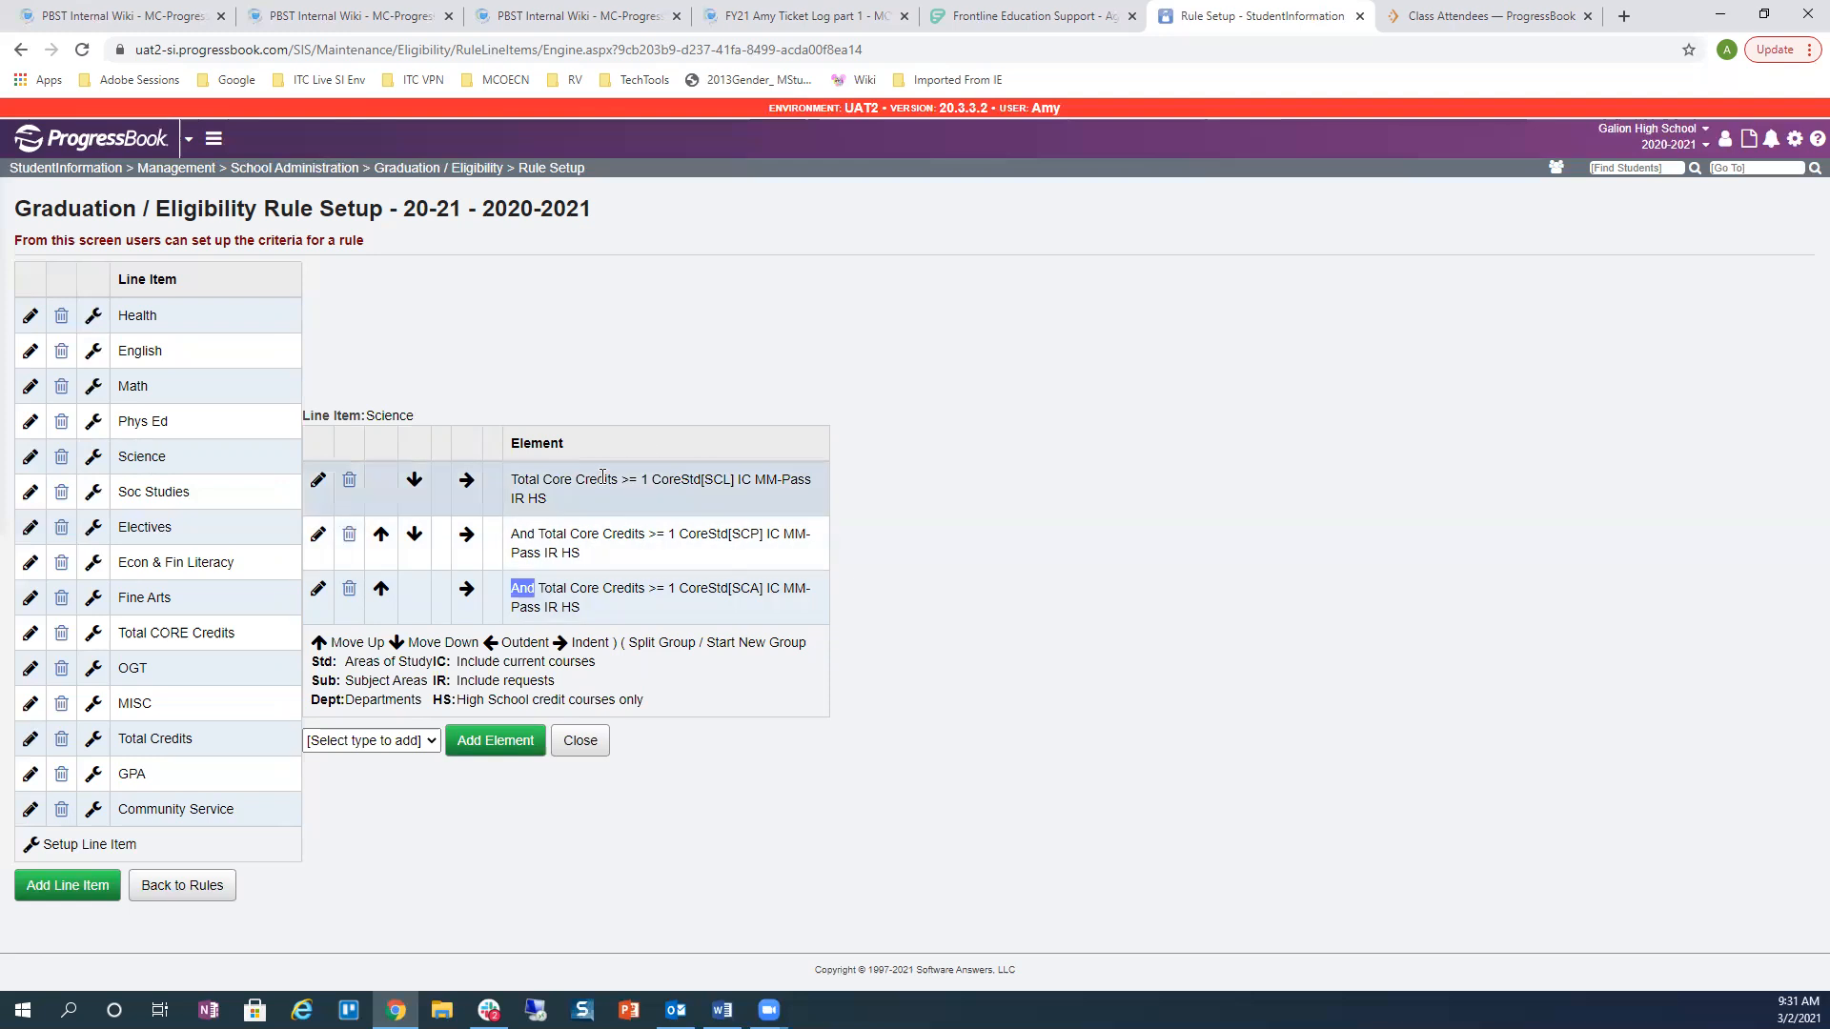
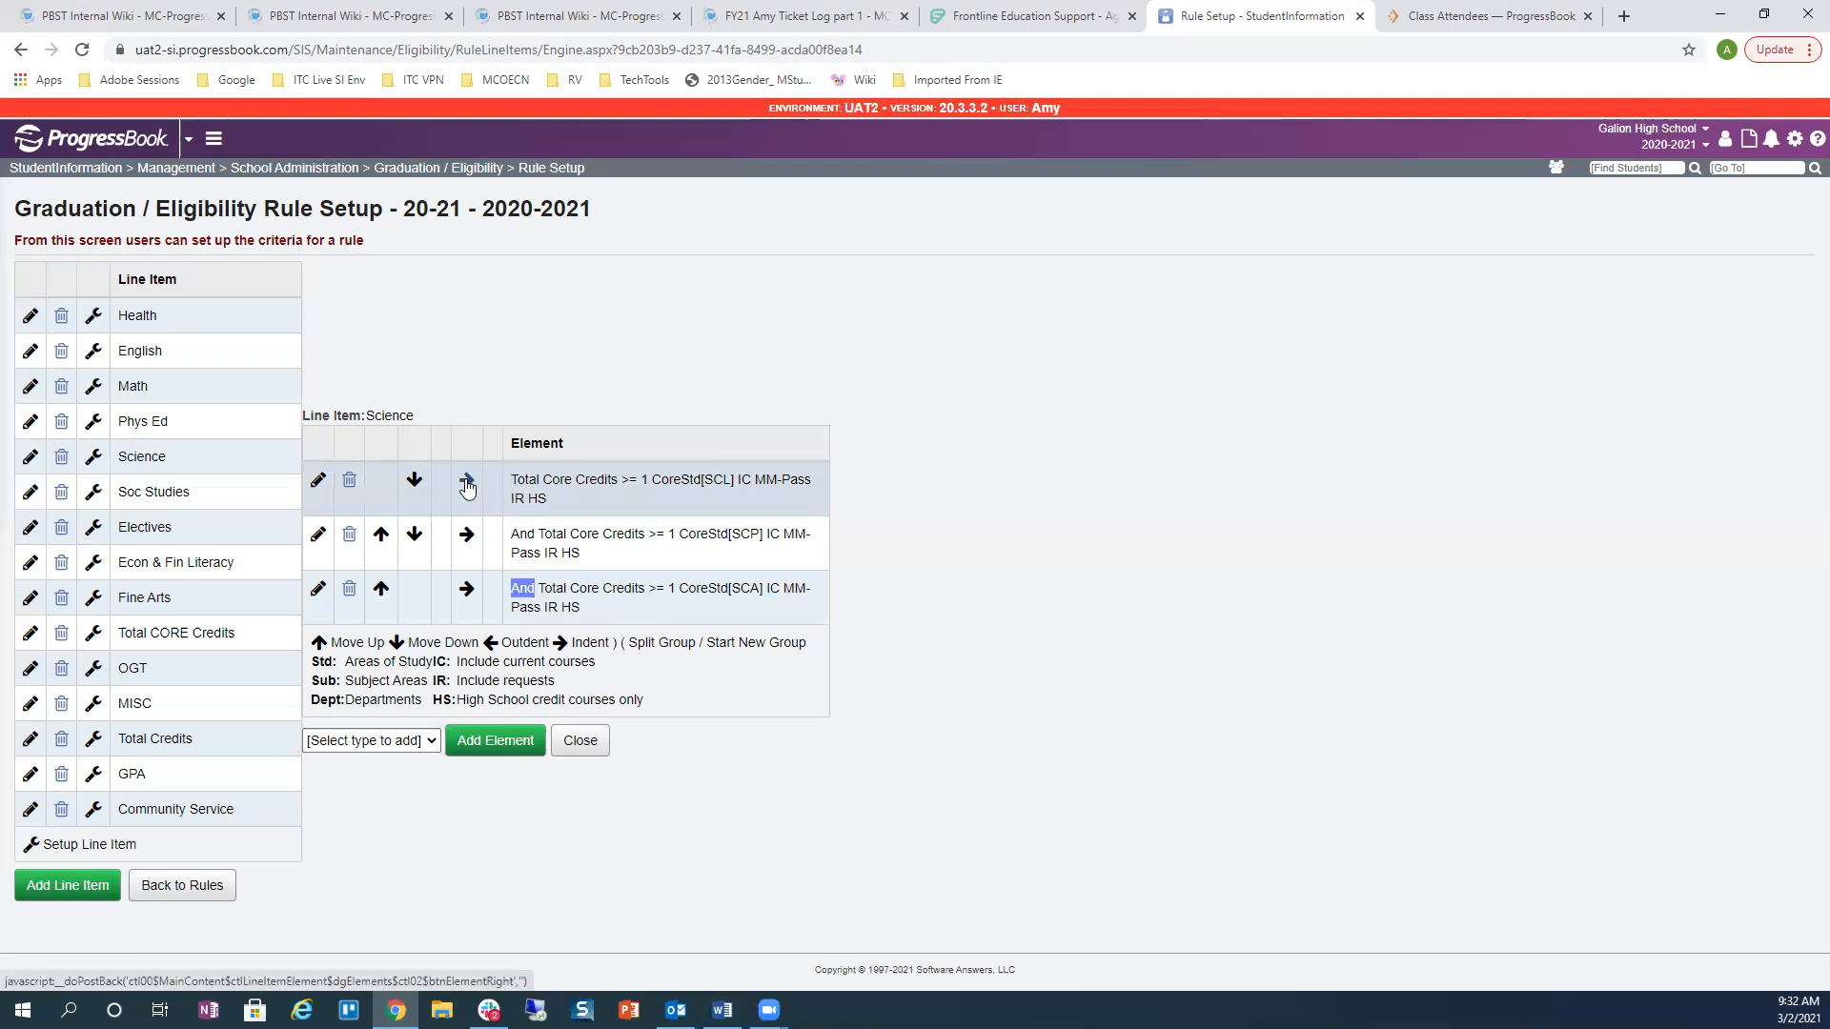
Step: Indent the three Science elements (SCL, SCP, SCA) to try grouping them in parentheses
click(467, 486)
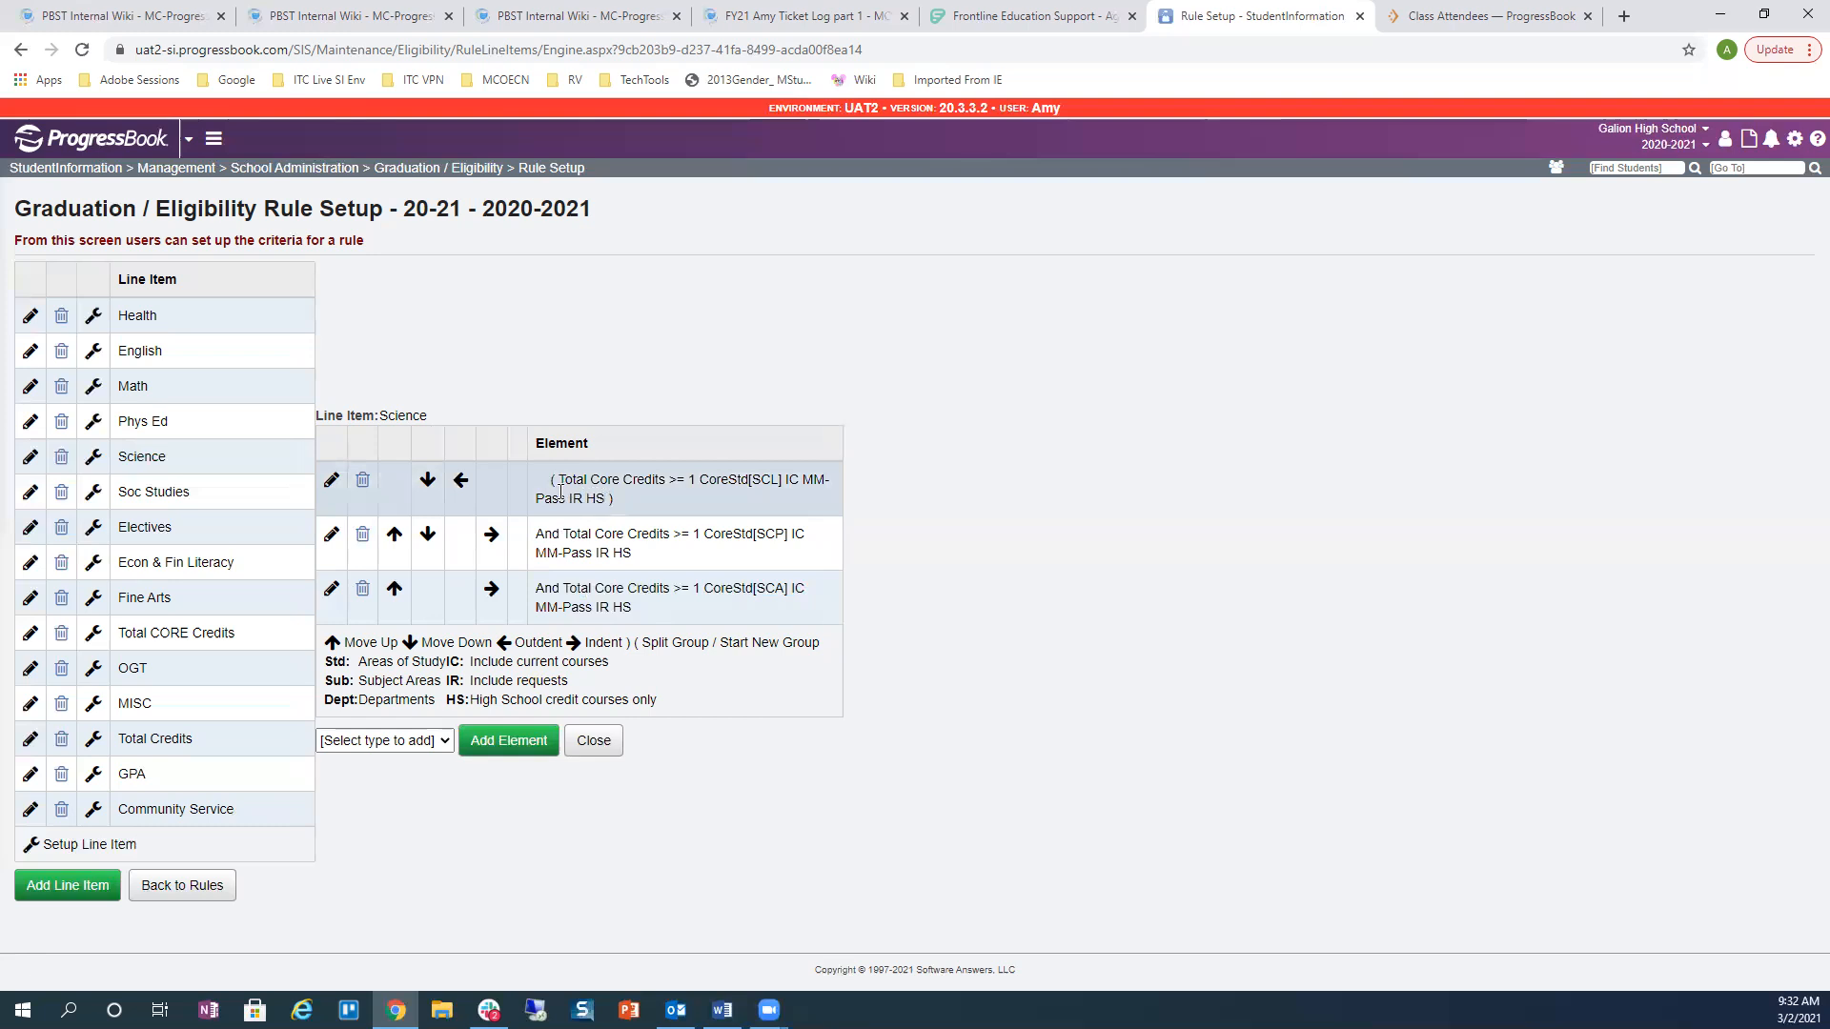
drag(552, 480, 618, 499)
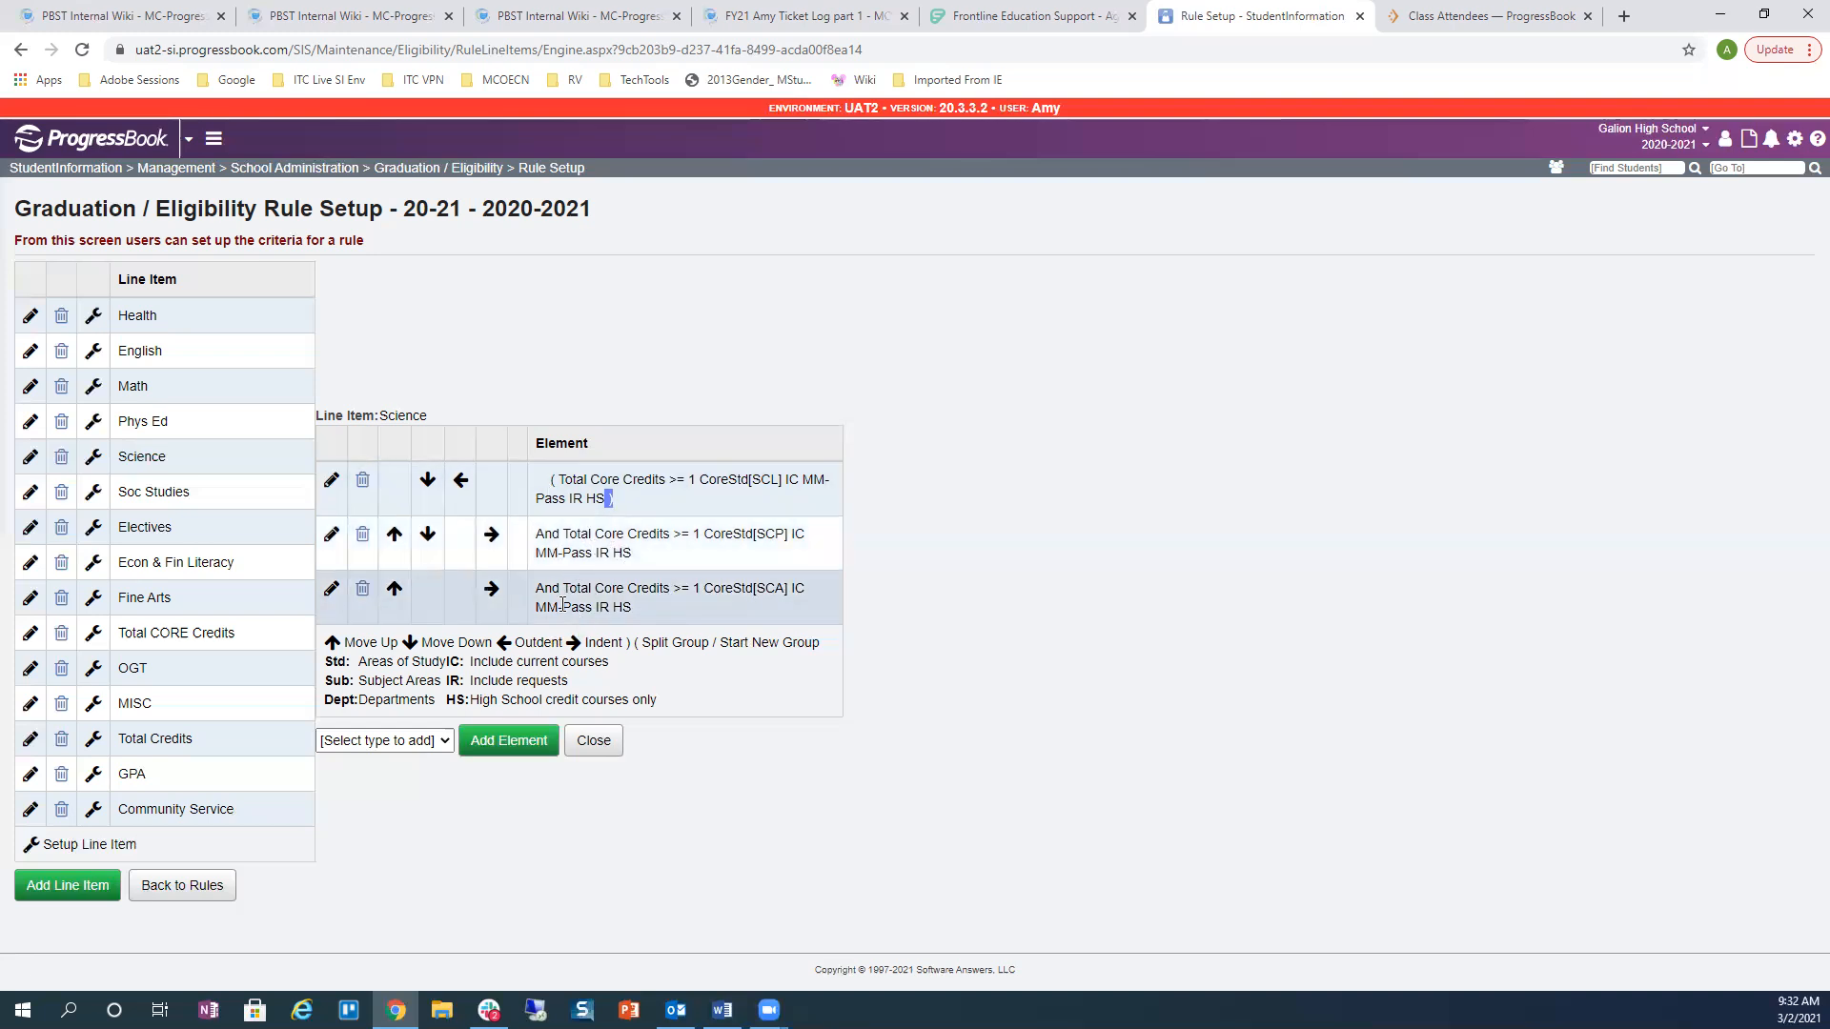
click(491, 538)
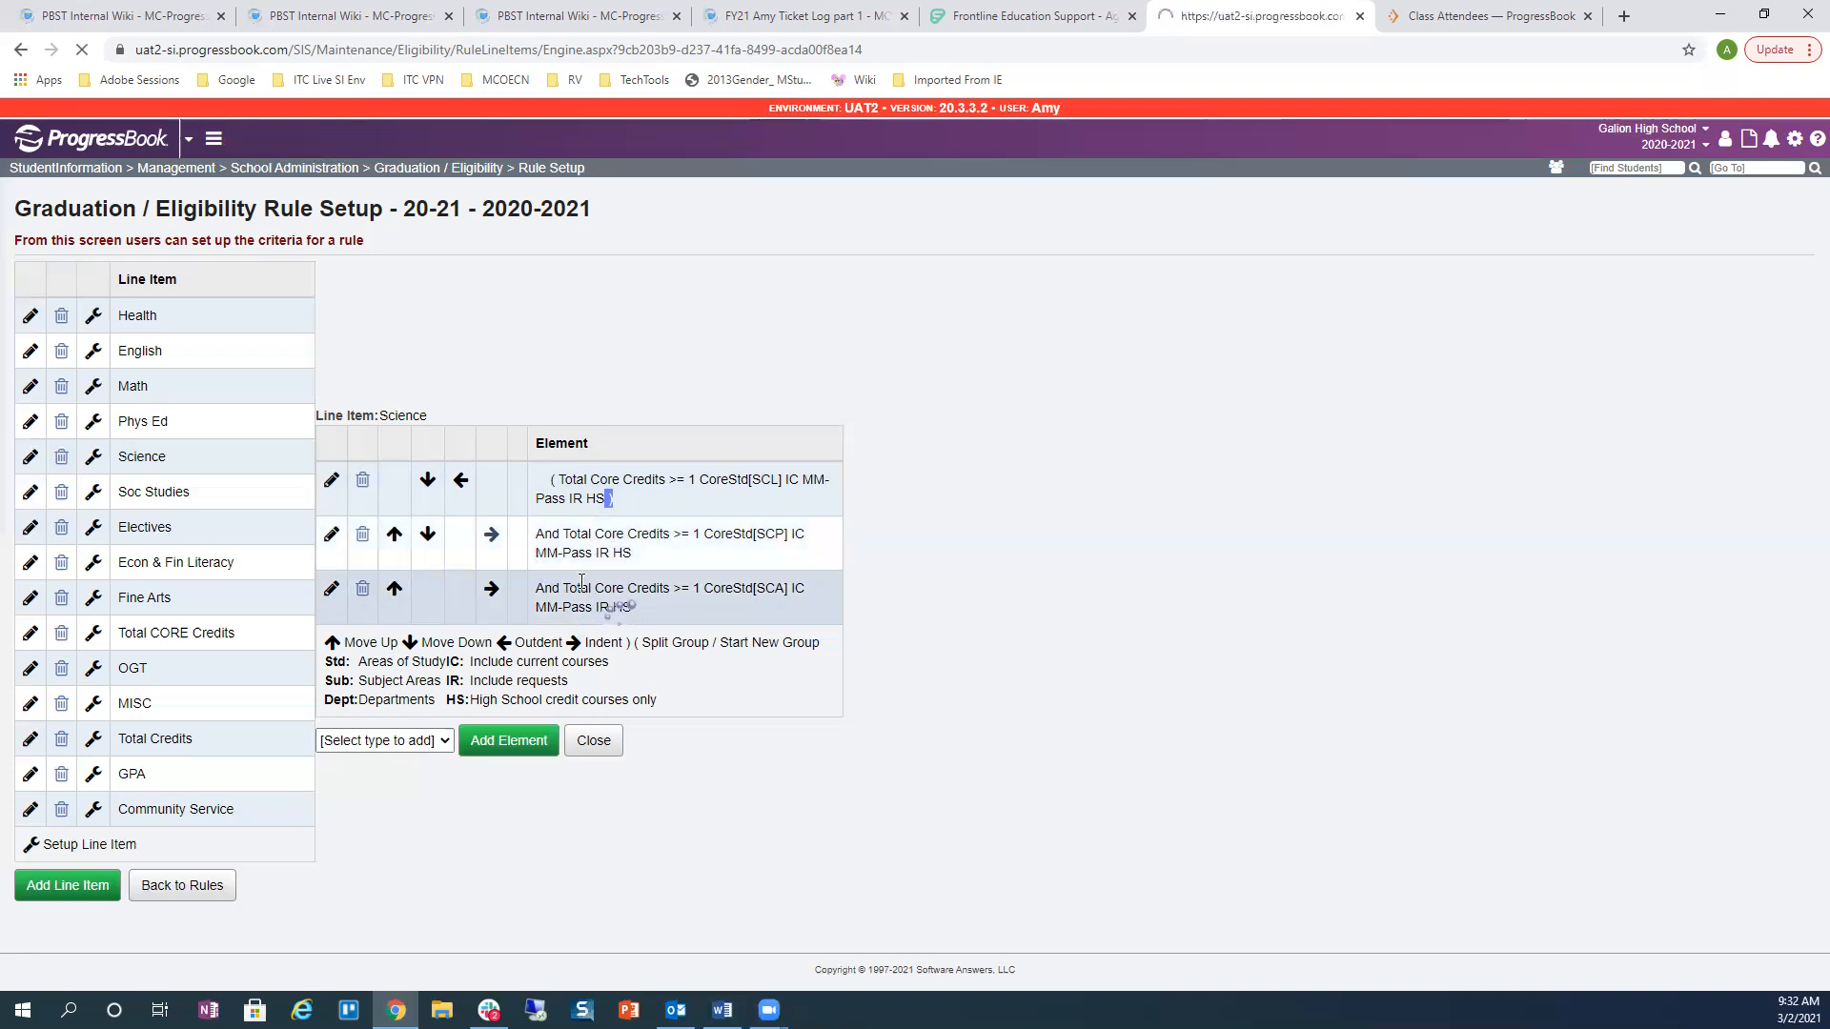
double_click(587, 480)
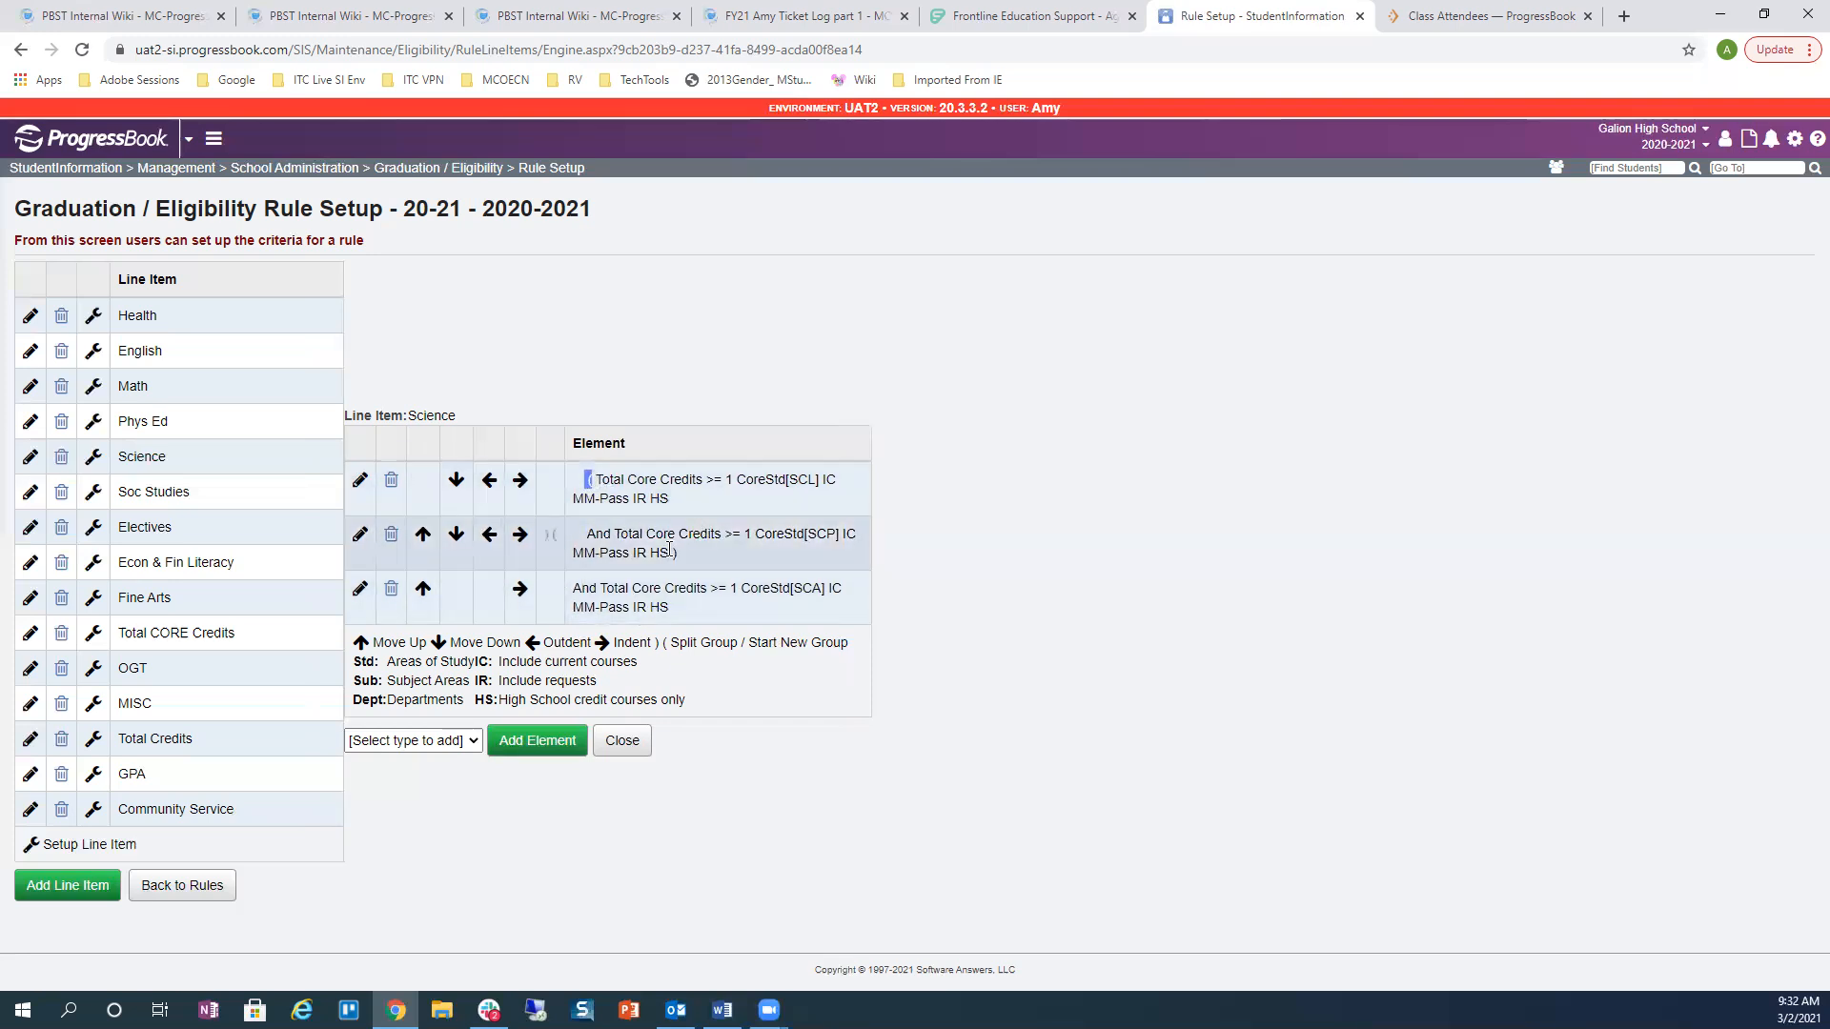
click(683, 502)
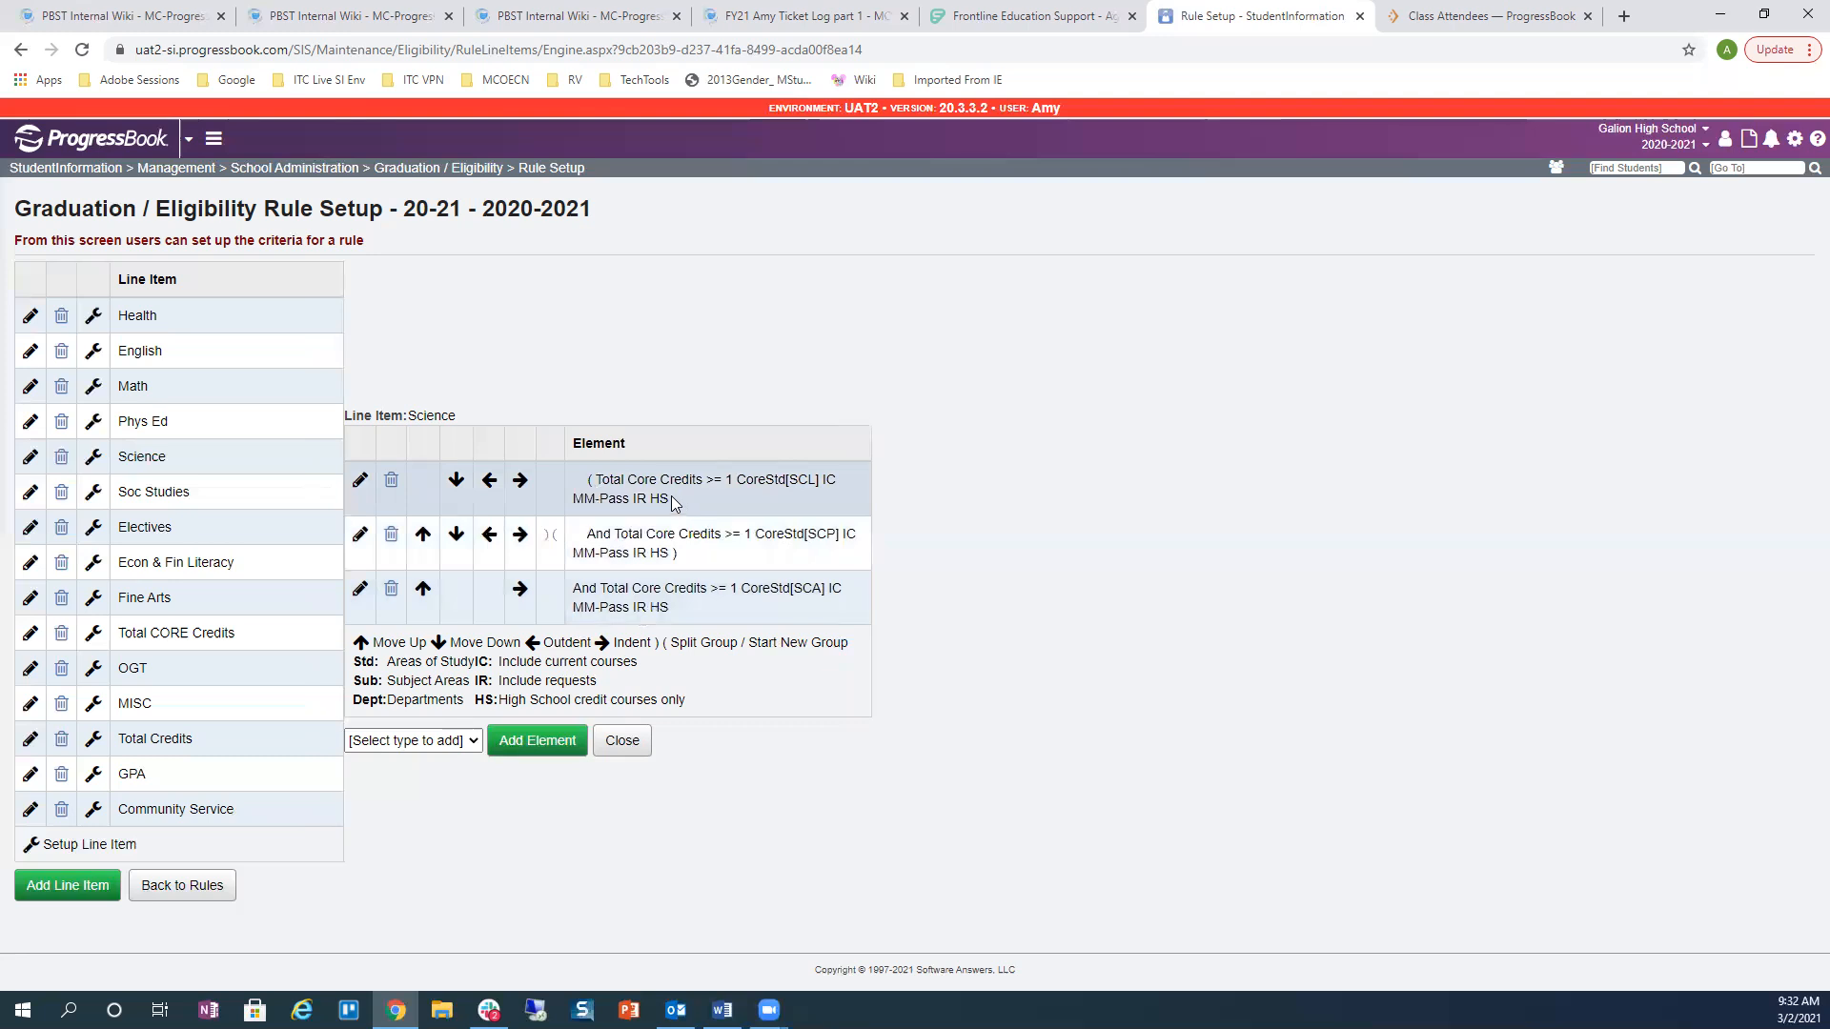
double_click(673, 553)
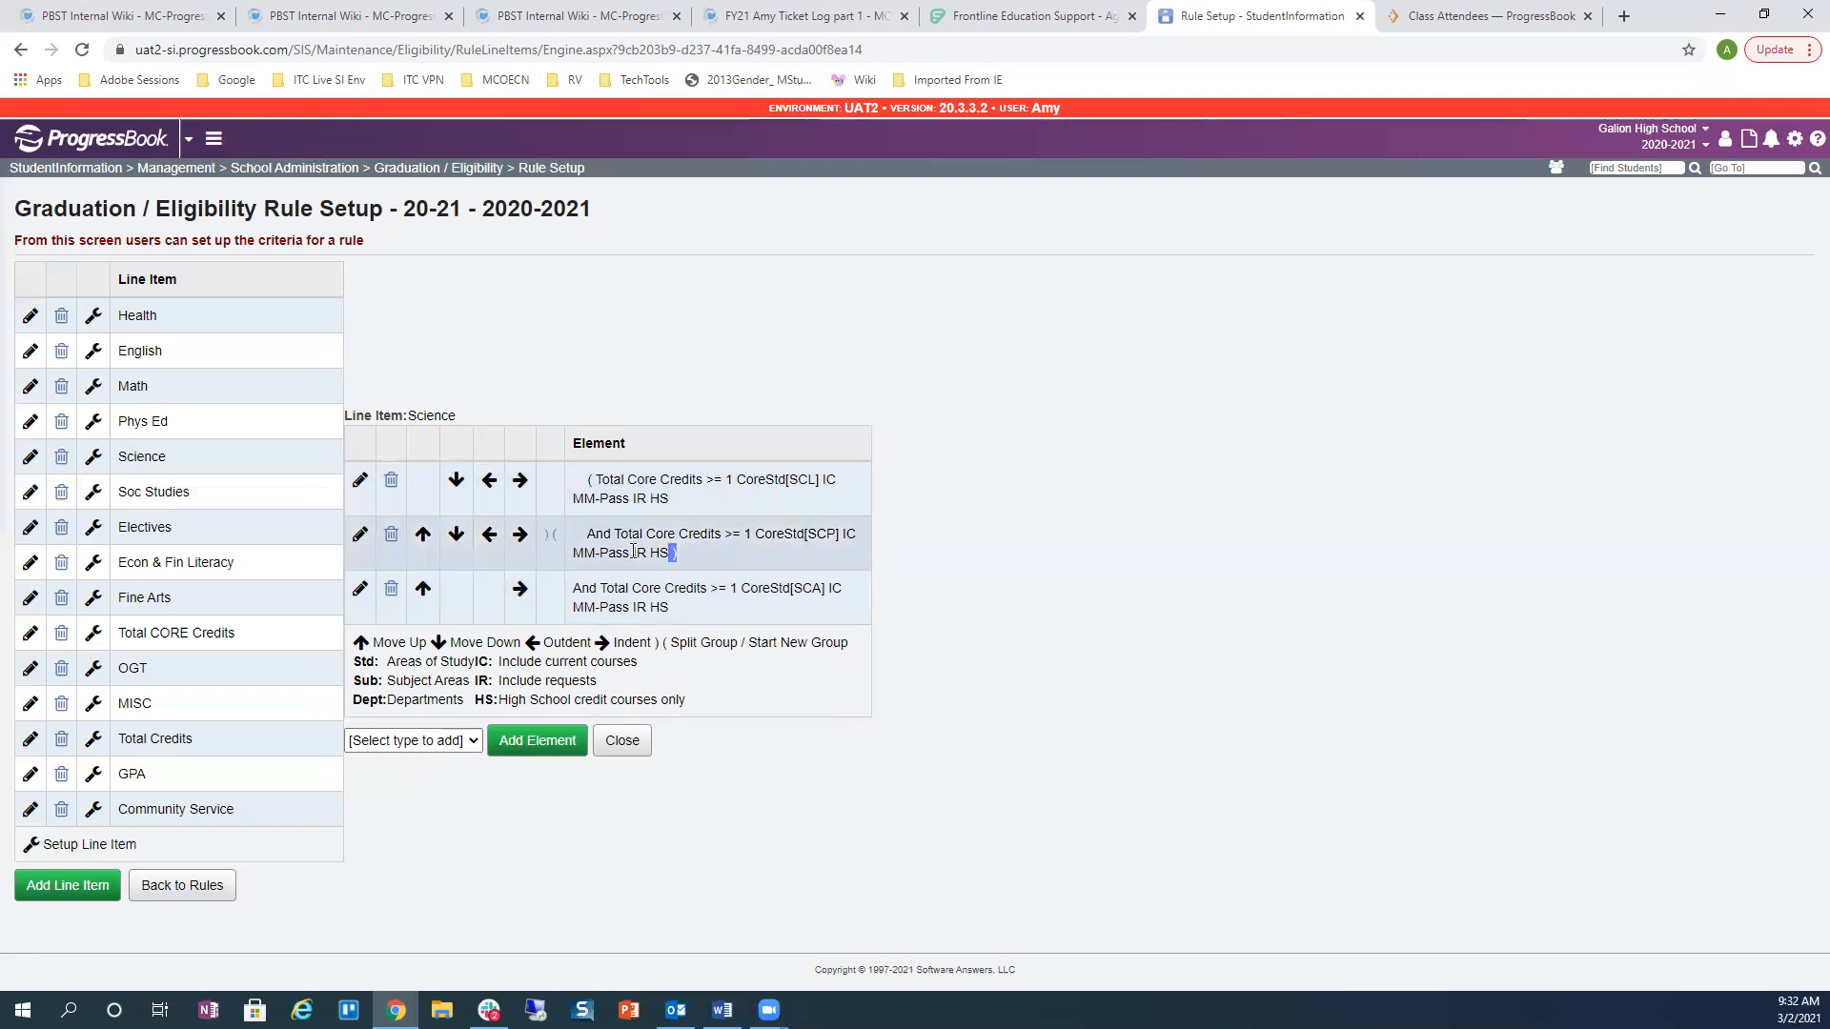
click(520, 591)
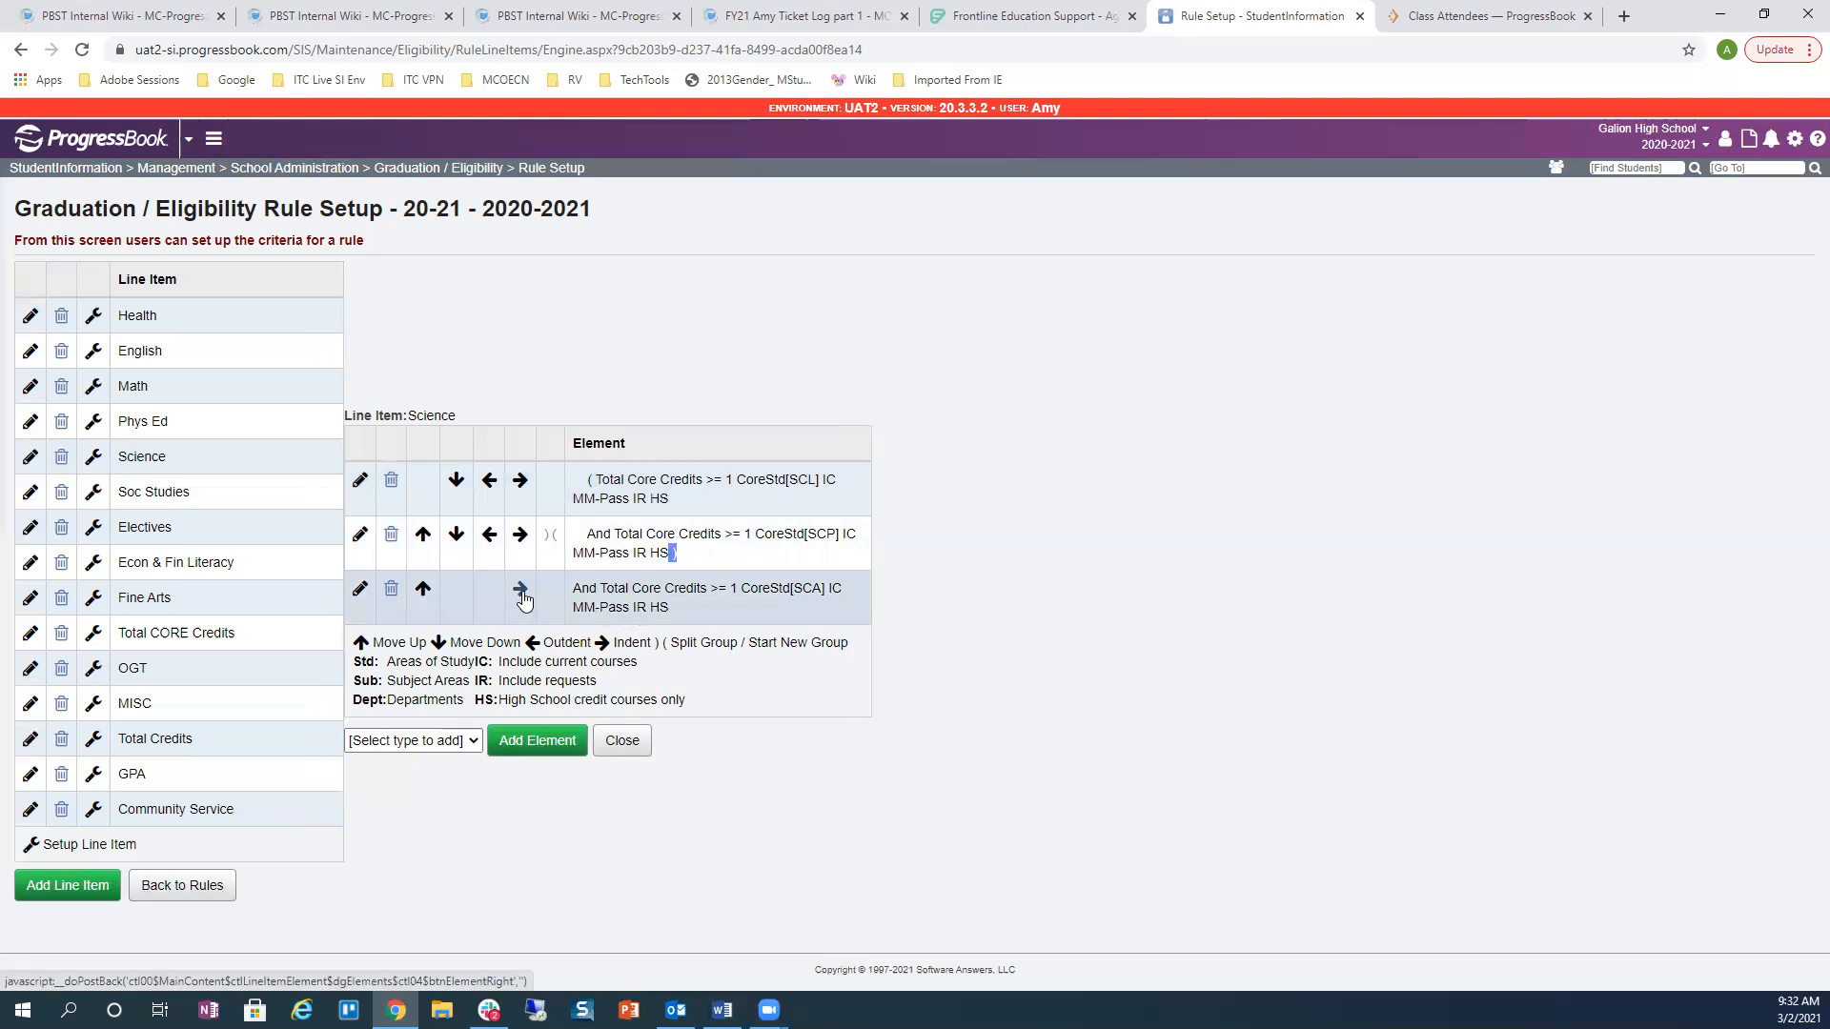
double_click(674, 607)
double_click(588, 480)
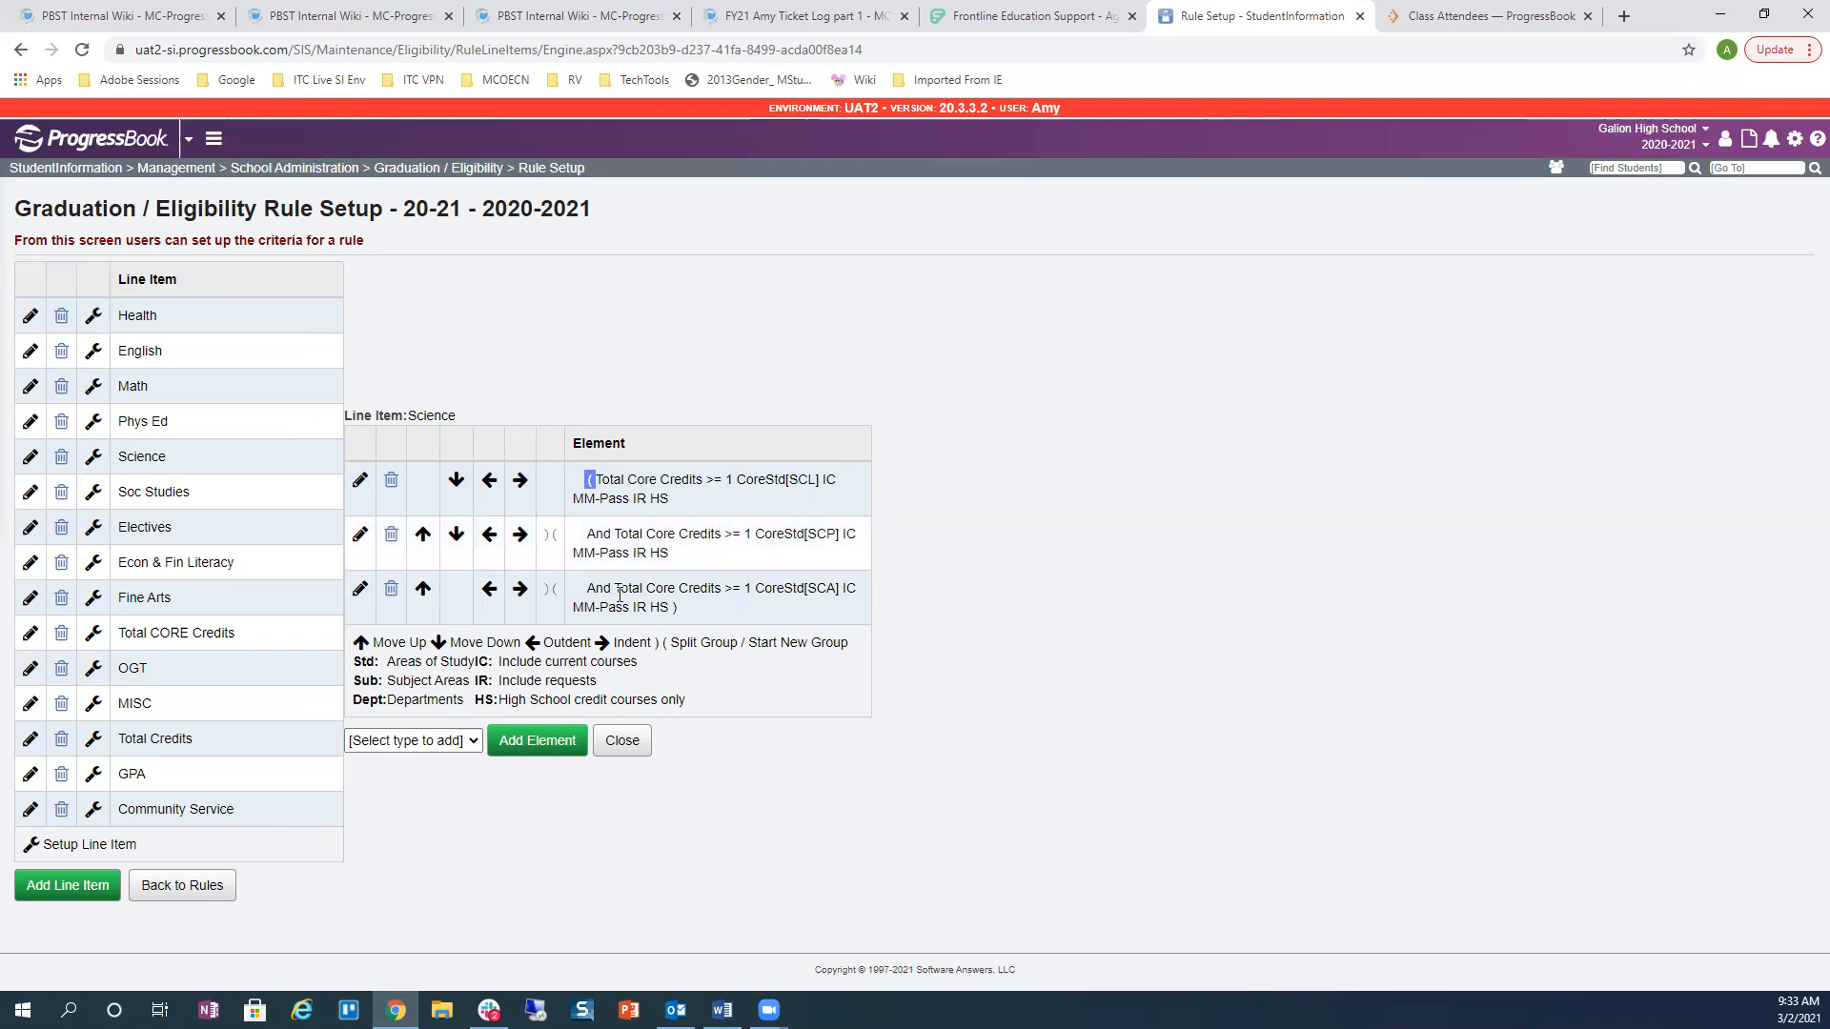
Step: Outdent all three Science elements to remove grouping, and open the SCP credit element for editing
click(489, 592)
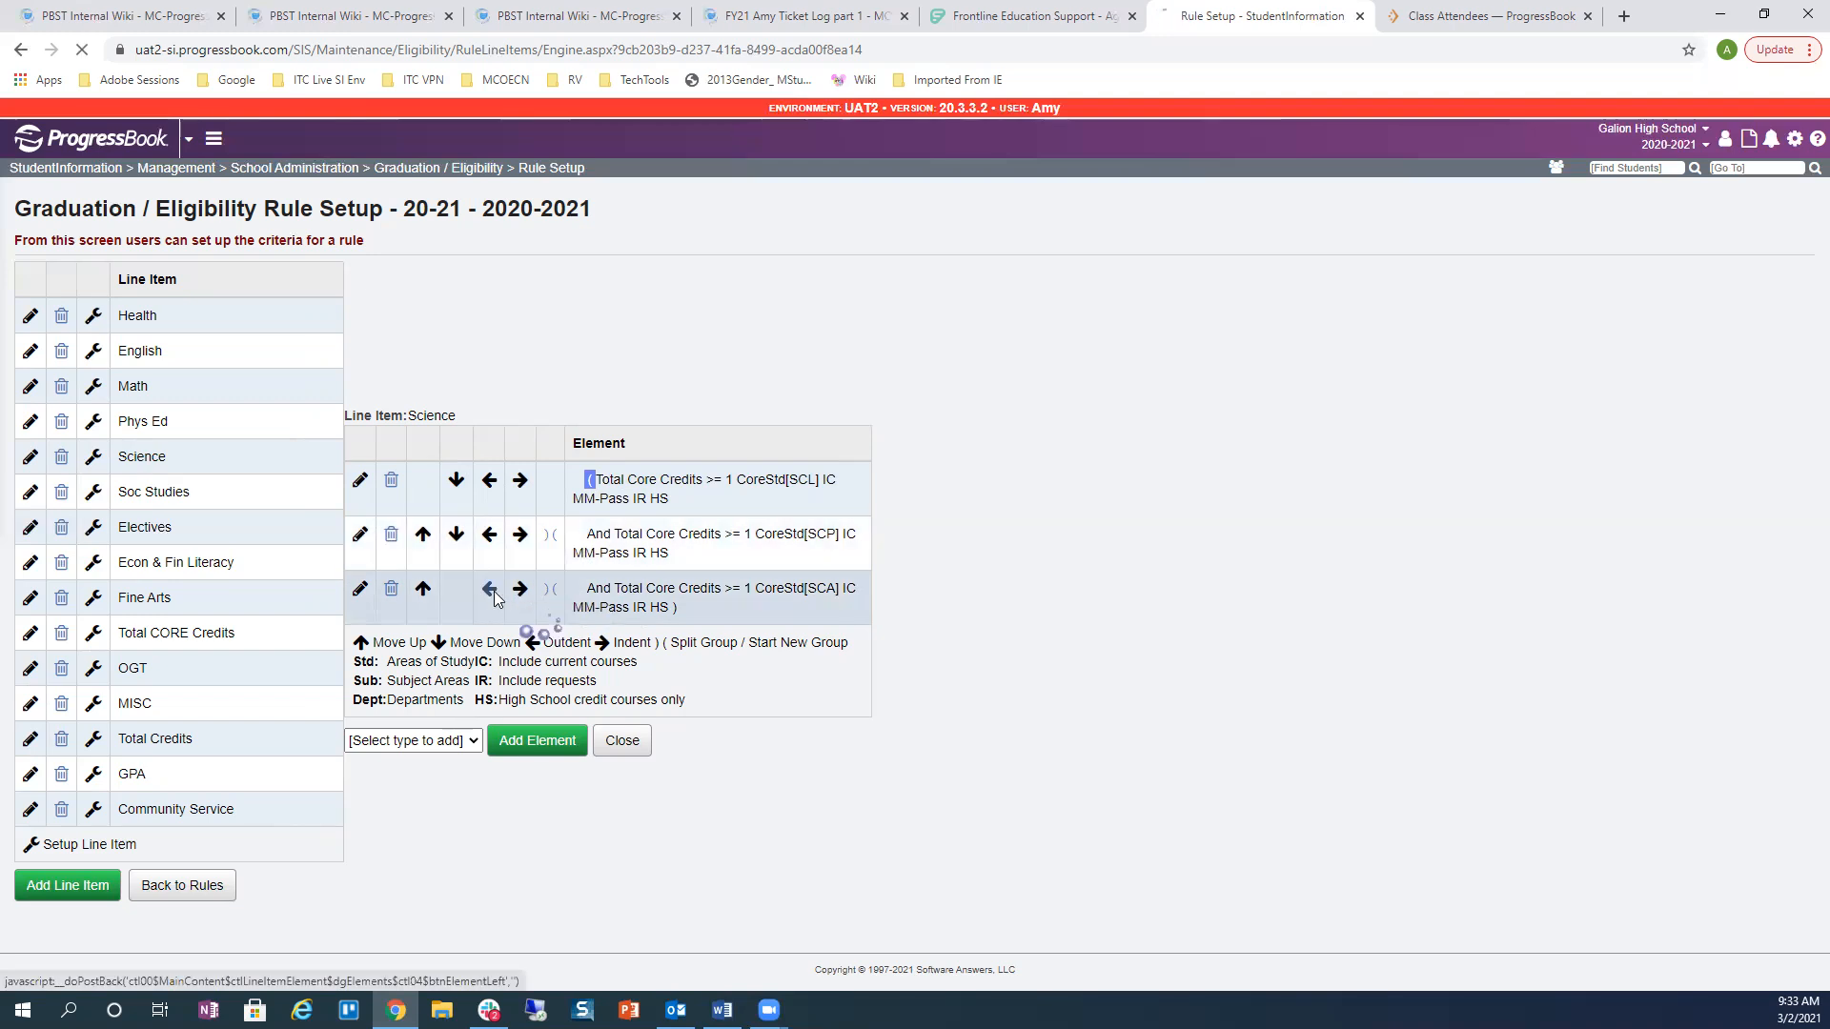
click(489, 535)
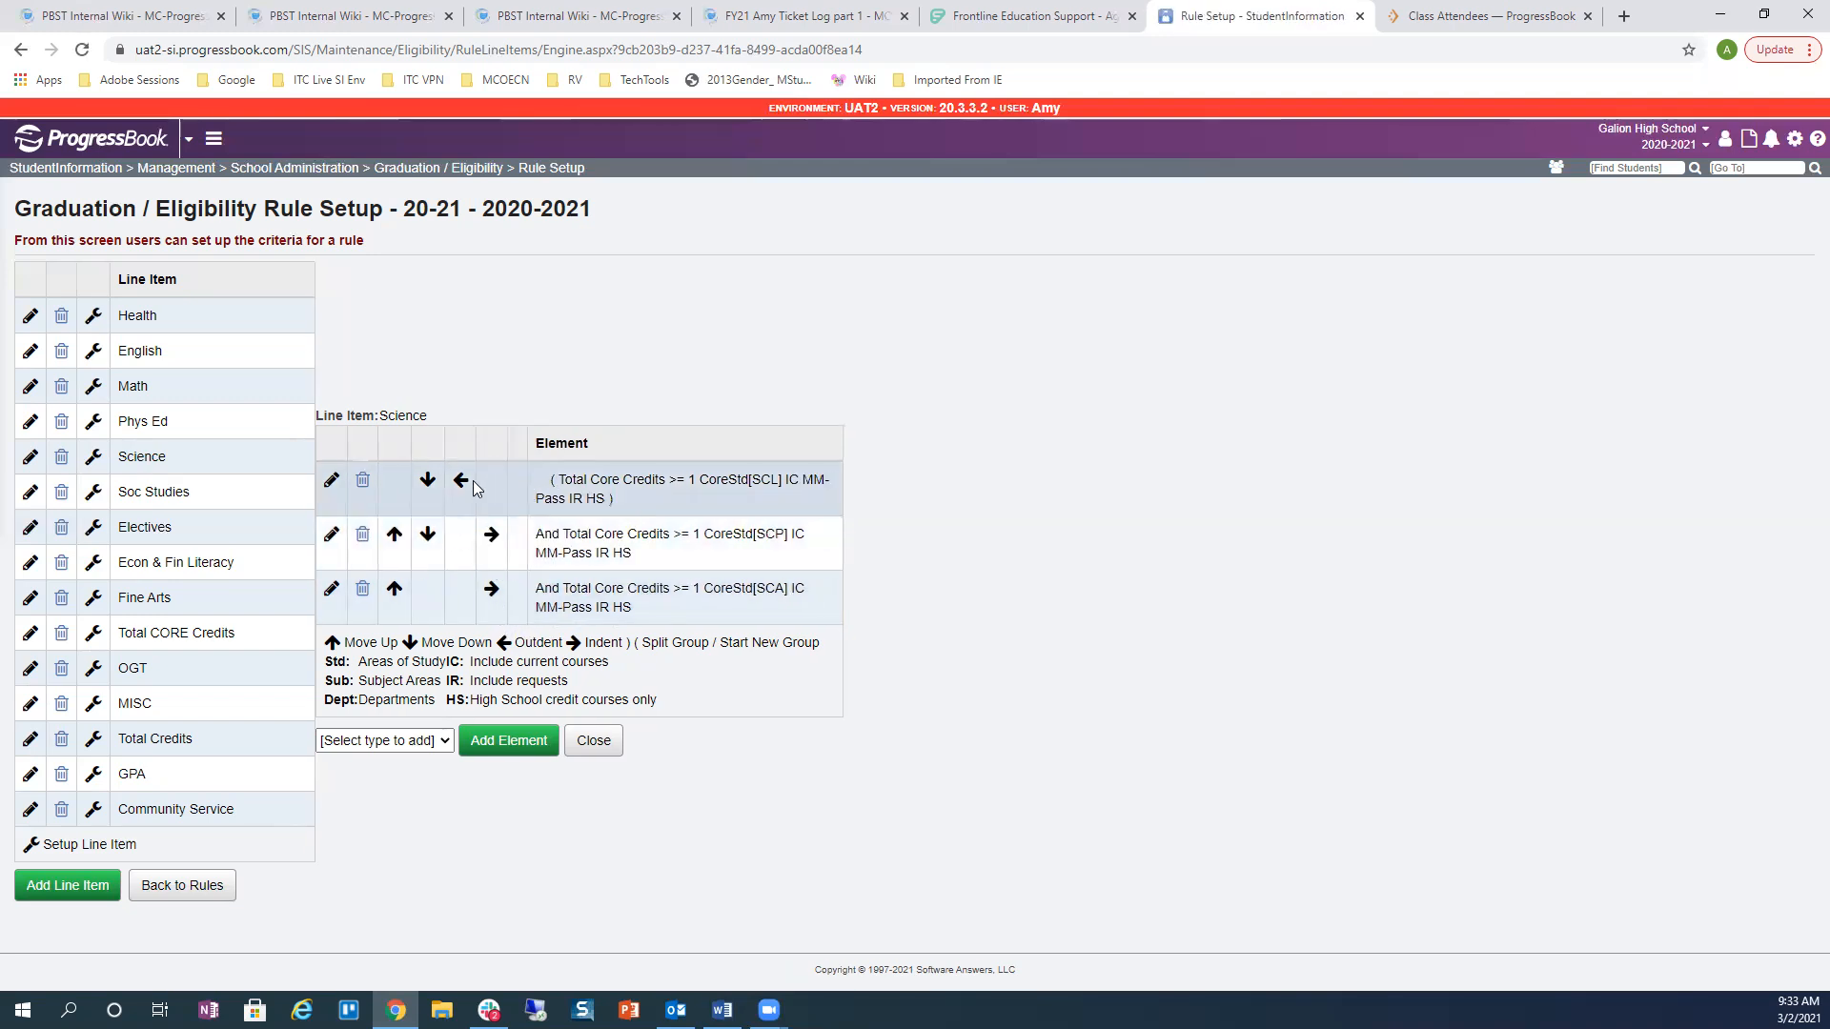
click(461, 481)
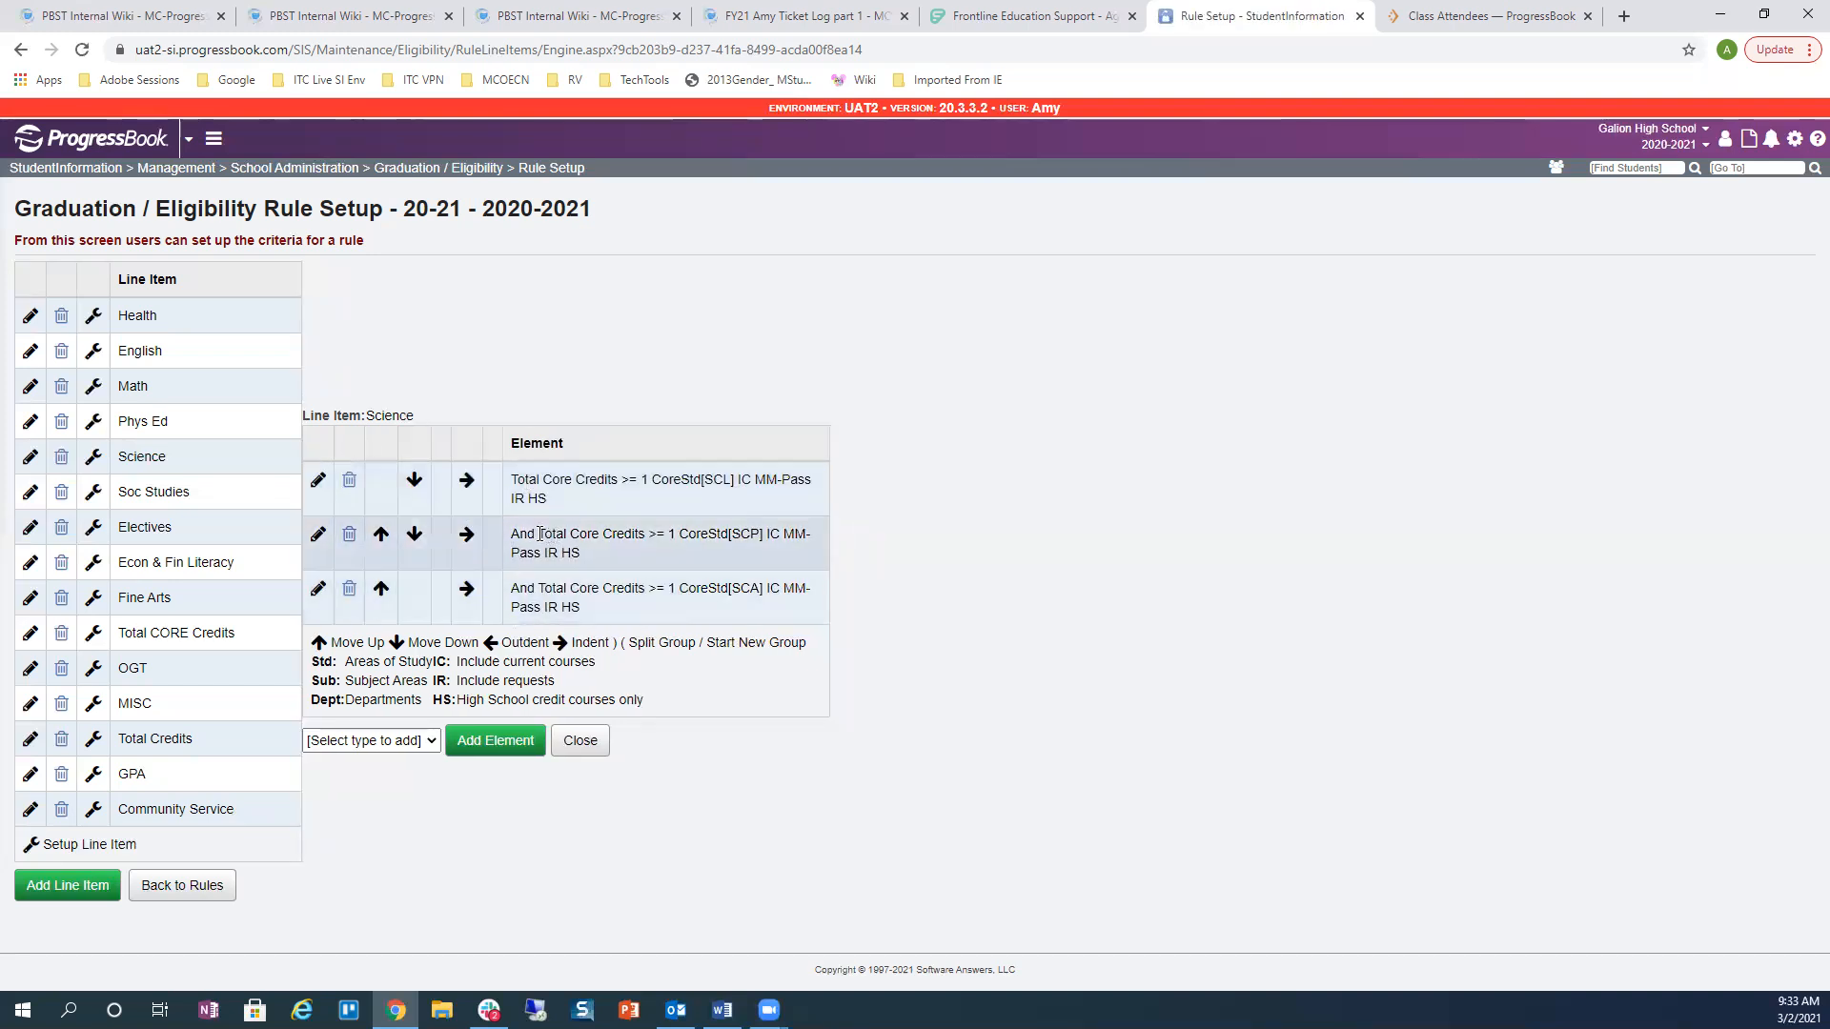
click(318, 539)
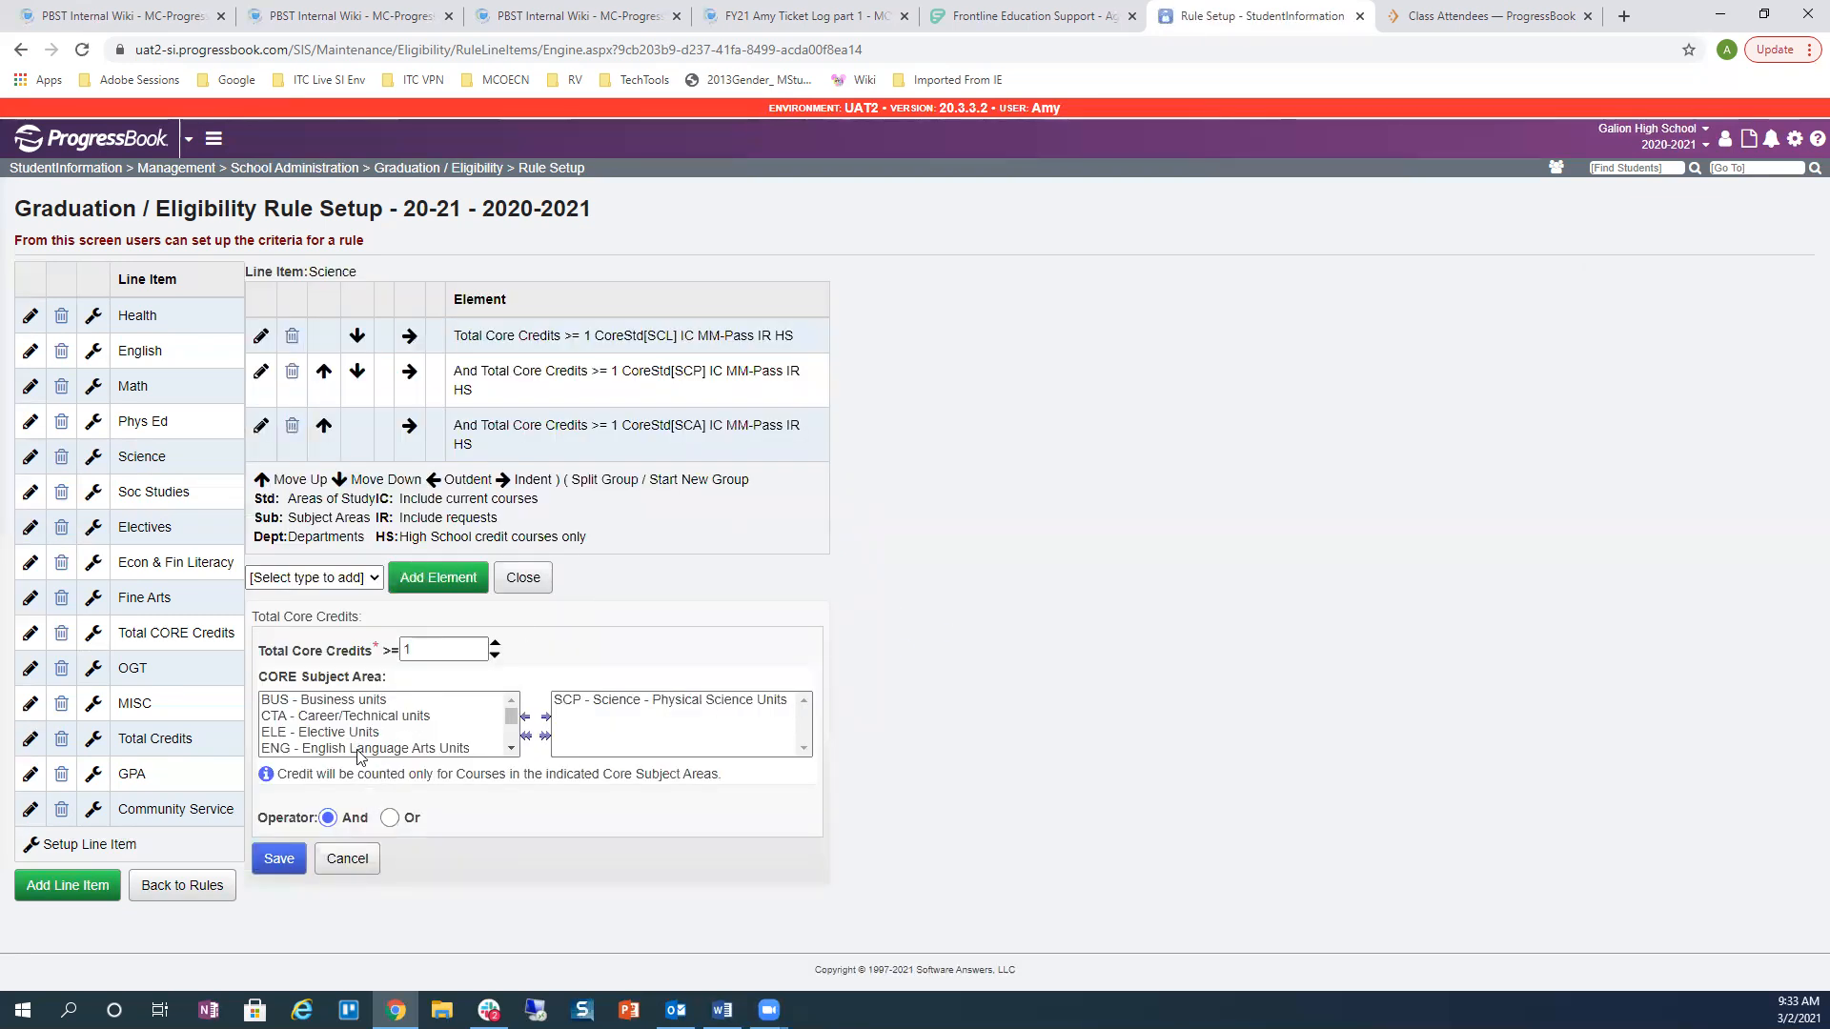
Step: Set the SCP element's operator to Or and save it
click(391, 819)
click(303, 856)
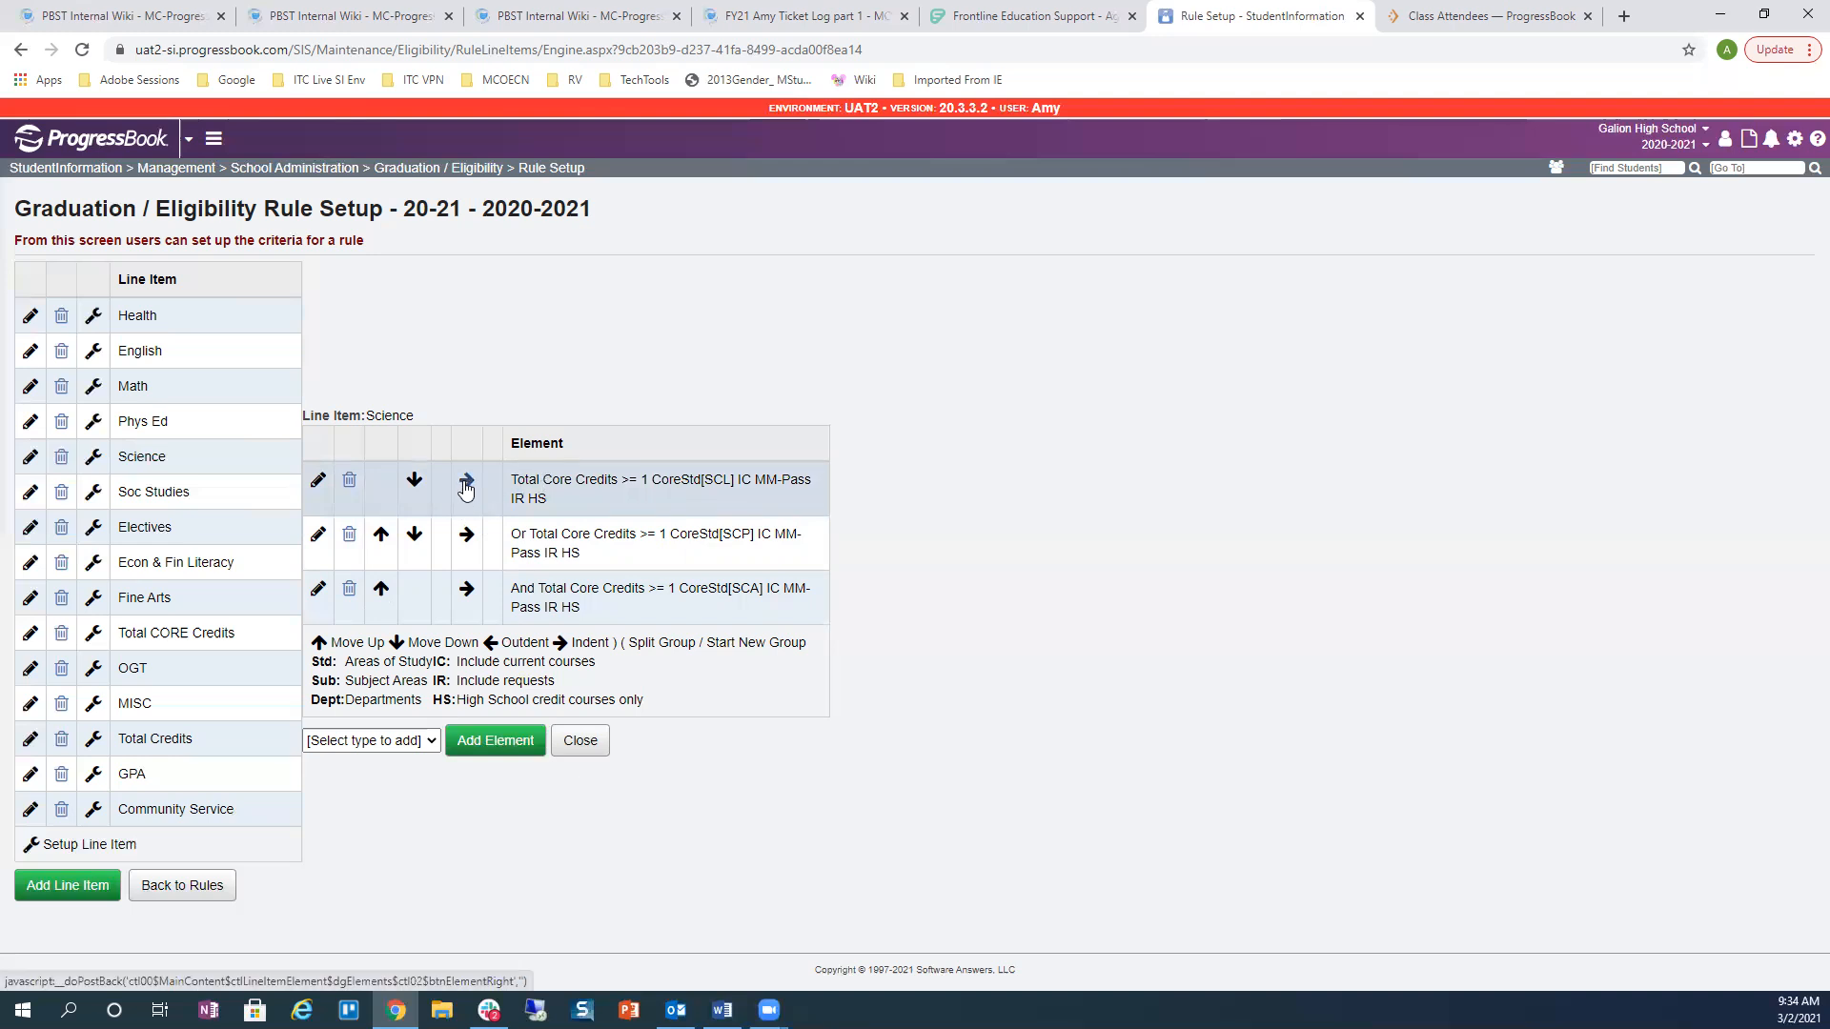
Step: Indent SCL and SCP into one parenthesized group, leaving And SCA outside
click(466, 480)
click(491, 535)
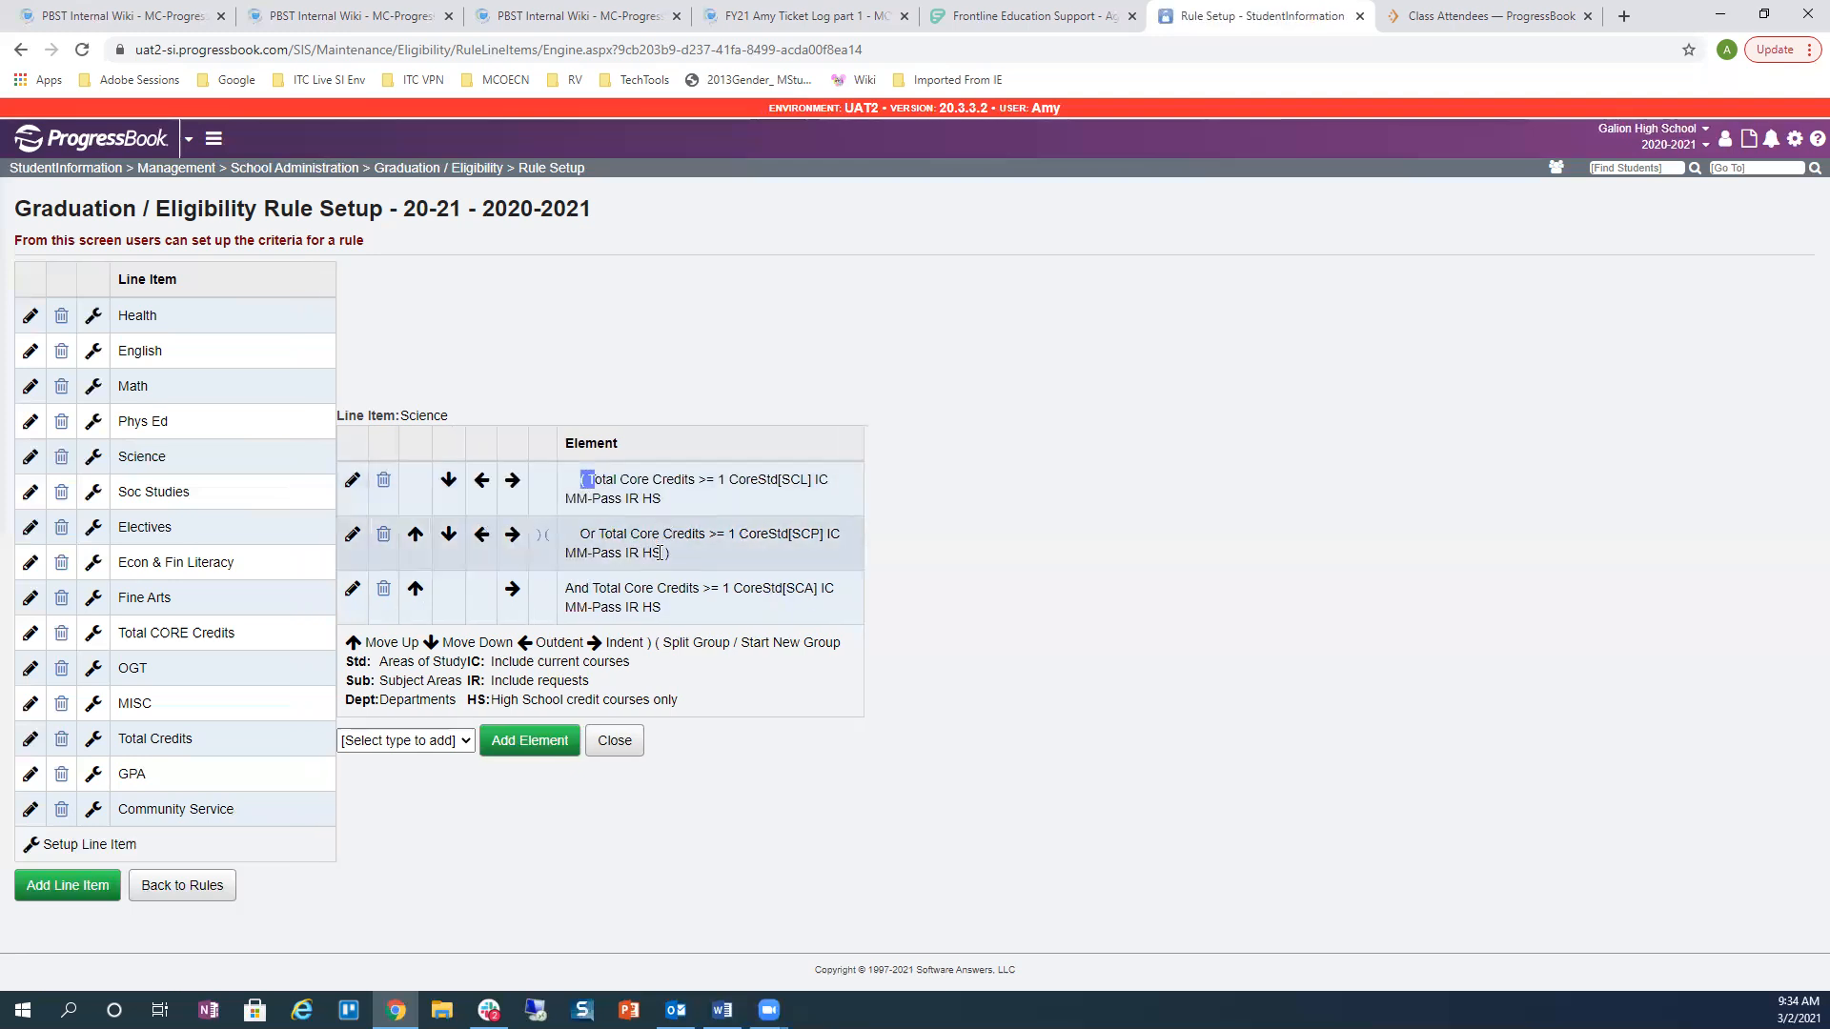
drag(662, 552, 671, 554)
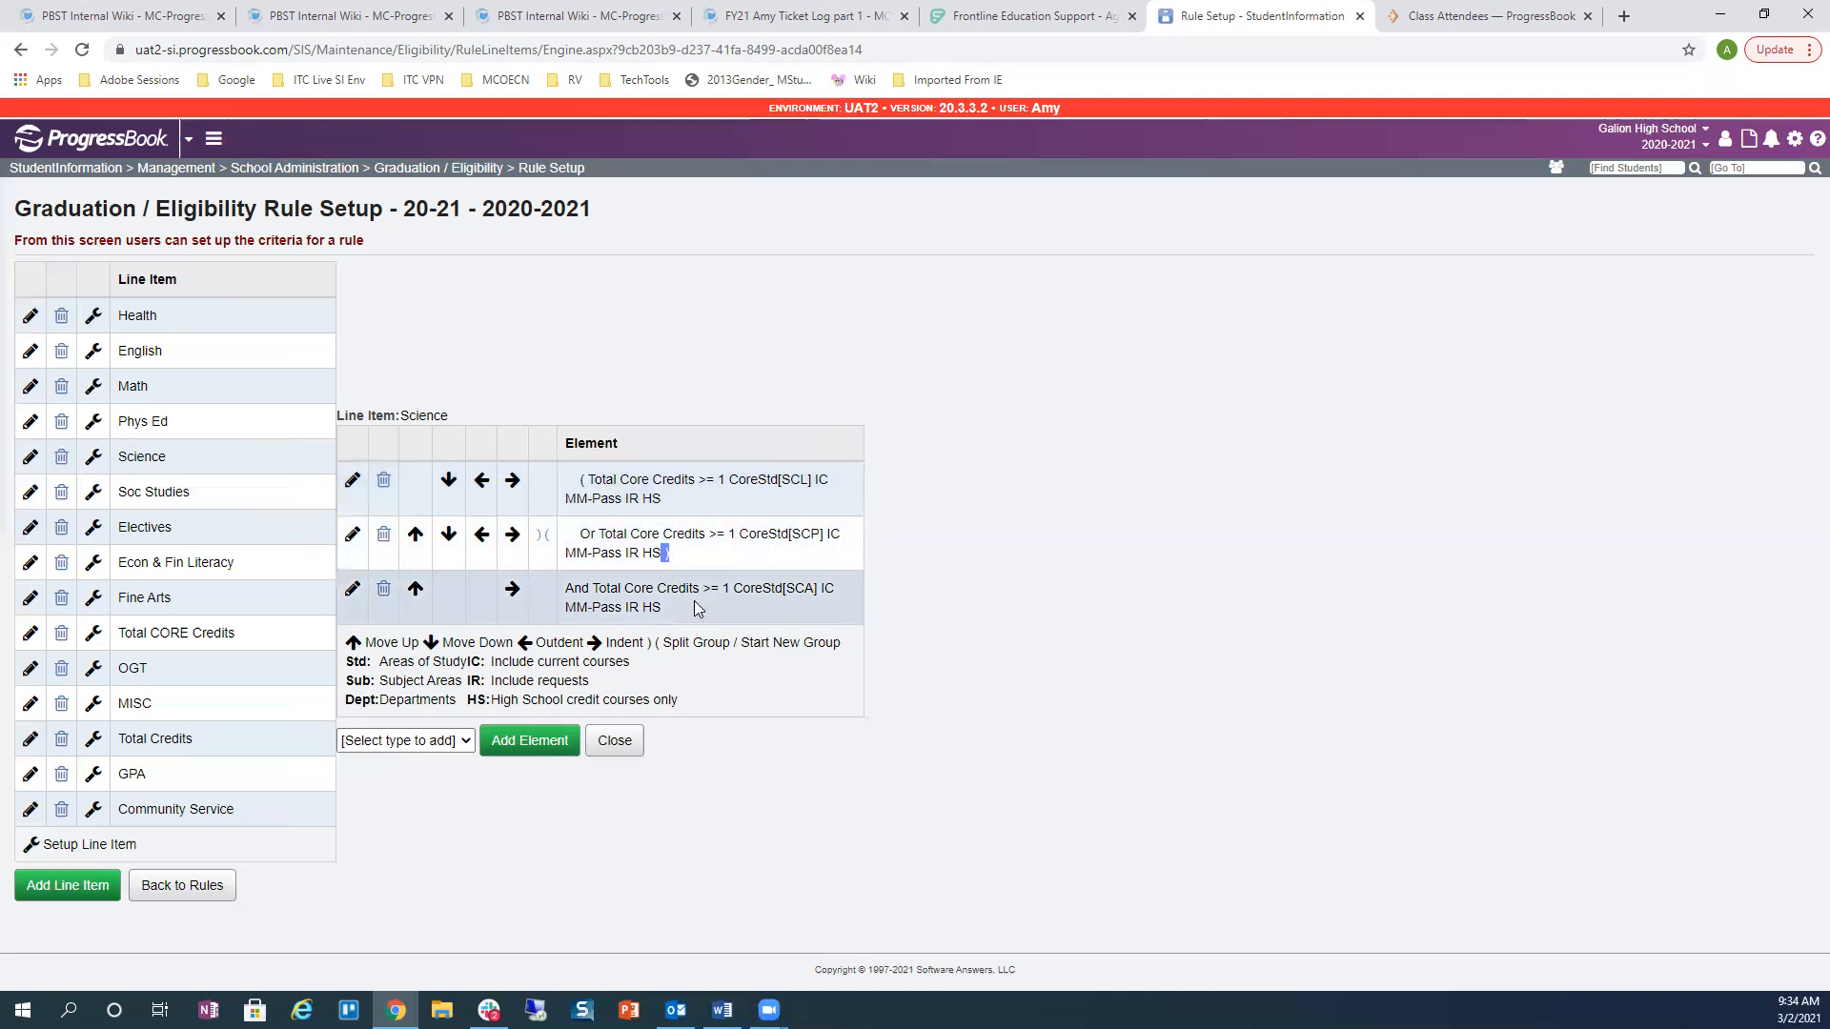
drag(565, 587, 590, 587)
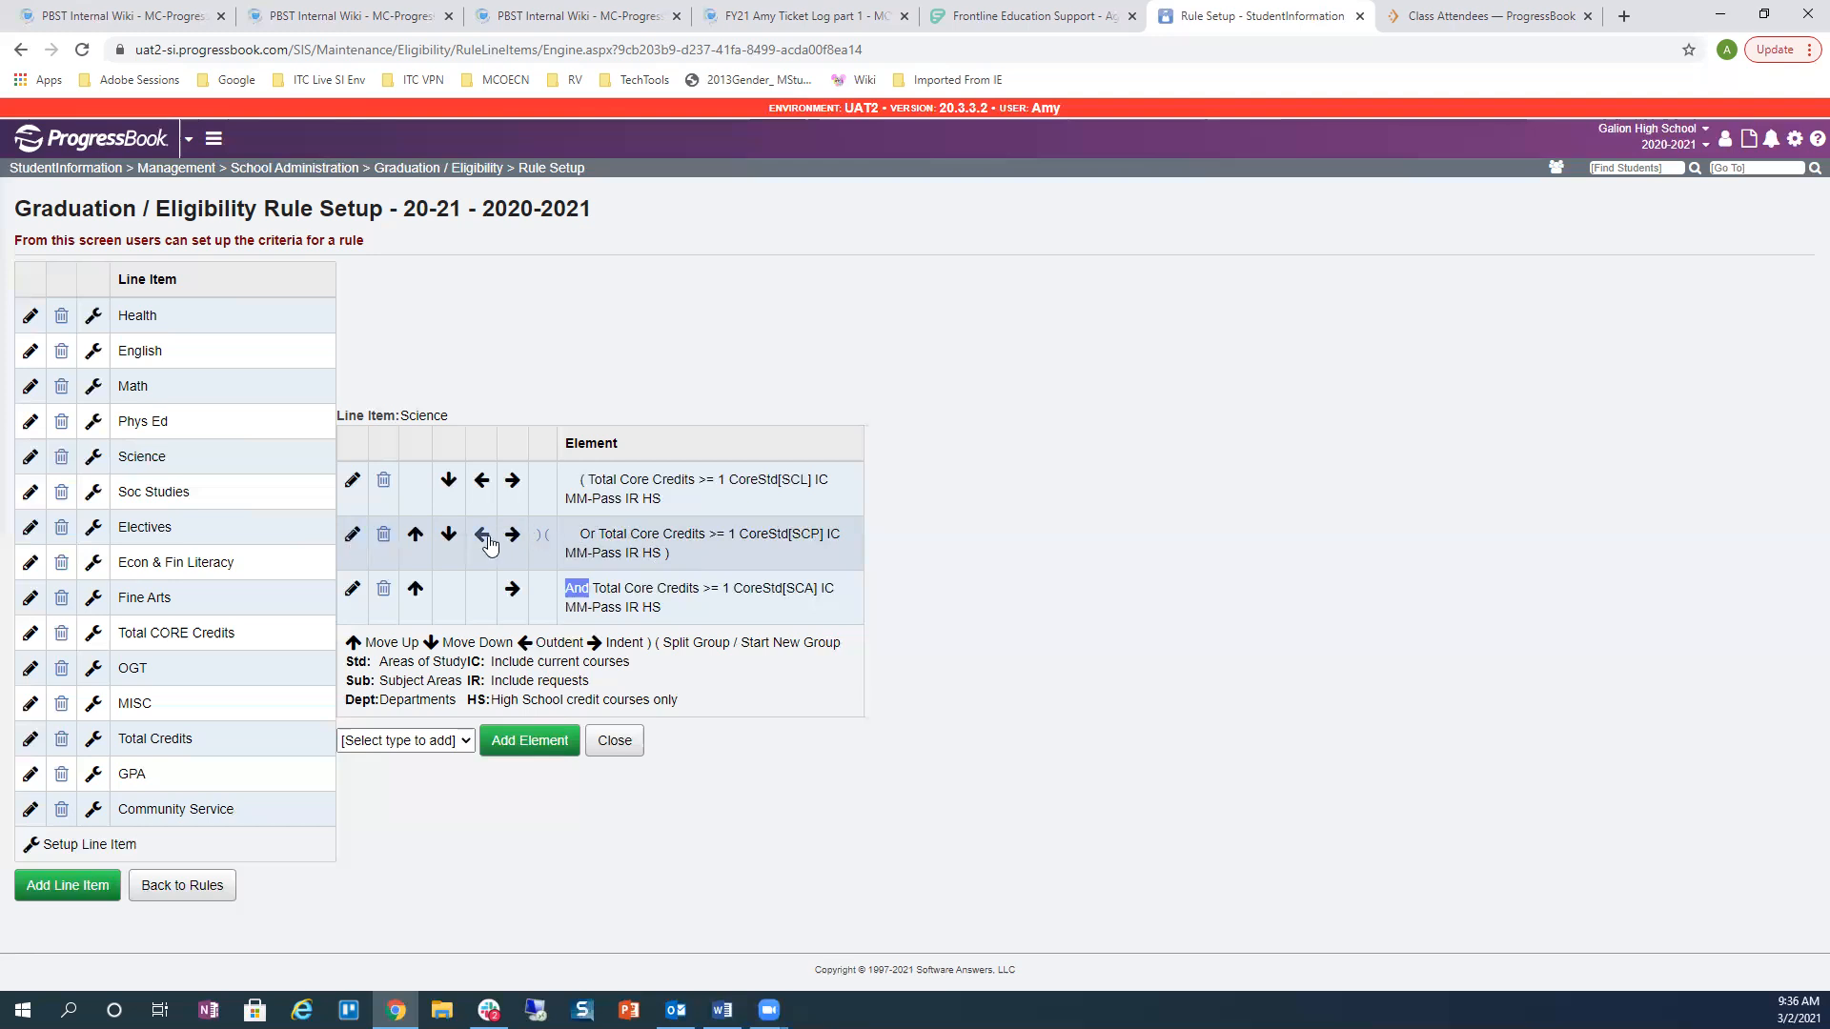
Step: Set SCP's operator back to And and outdent SCL and SCP to remove the grouping
click(353, 540)
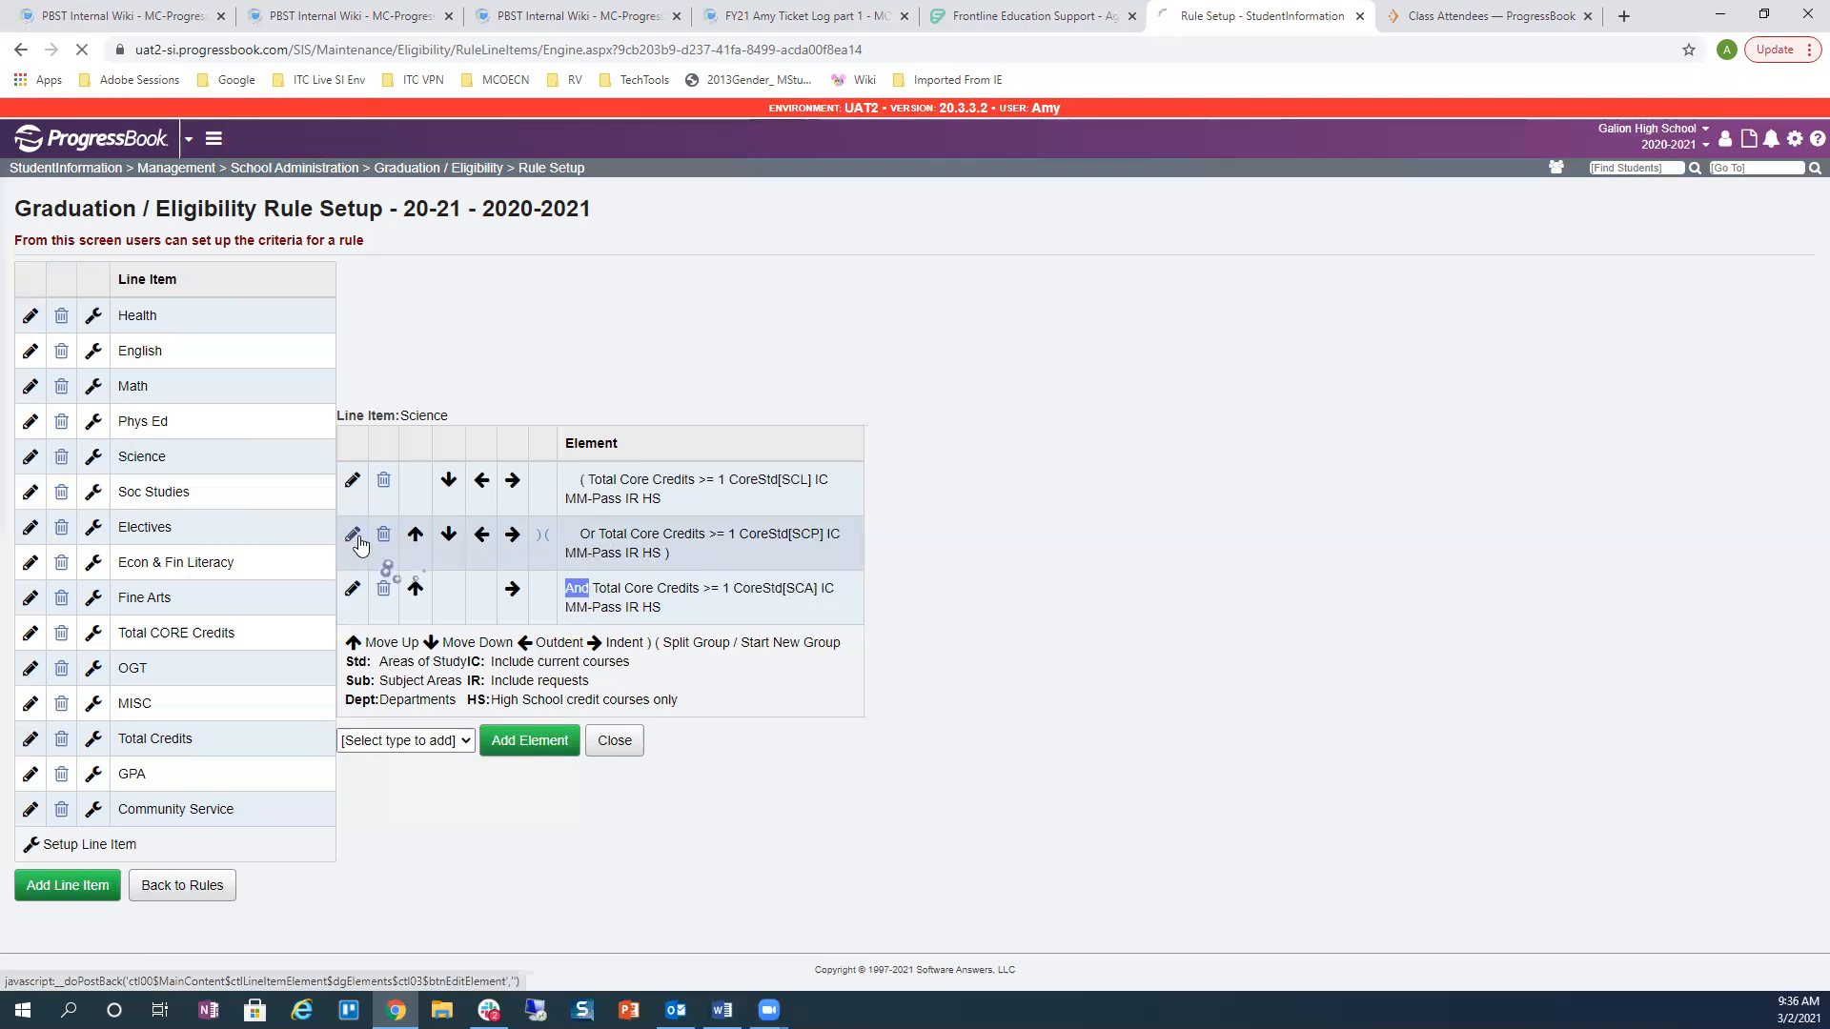
click(362, 833)
click(314, 875)
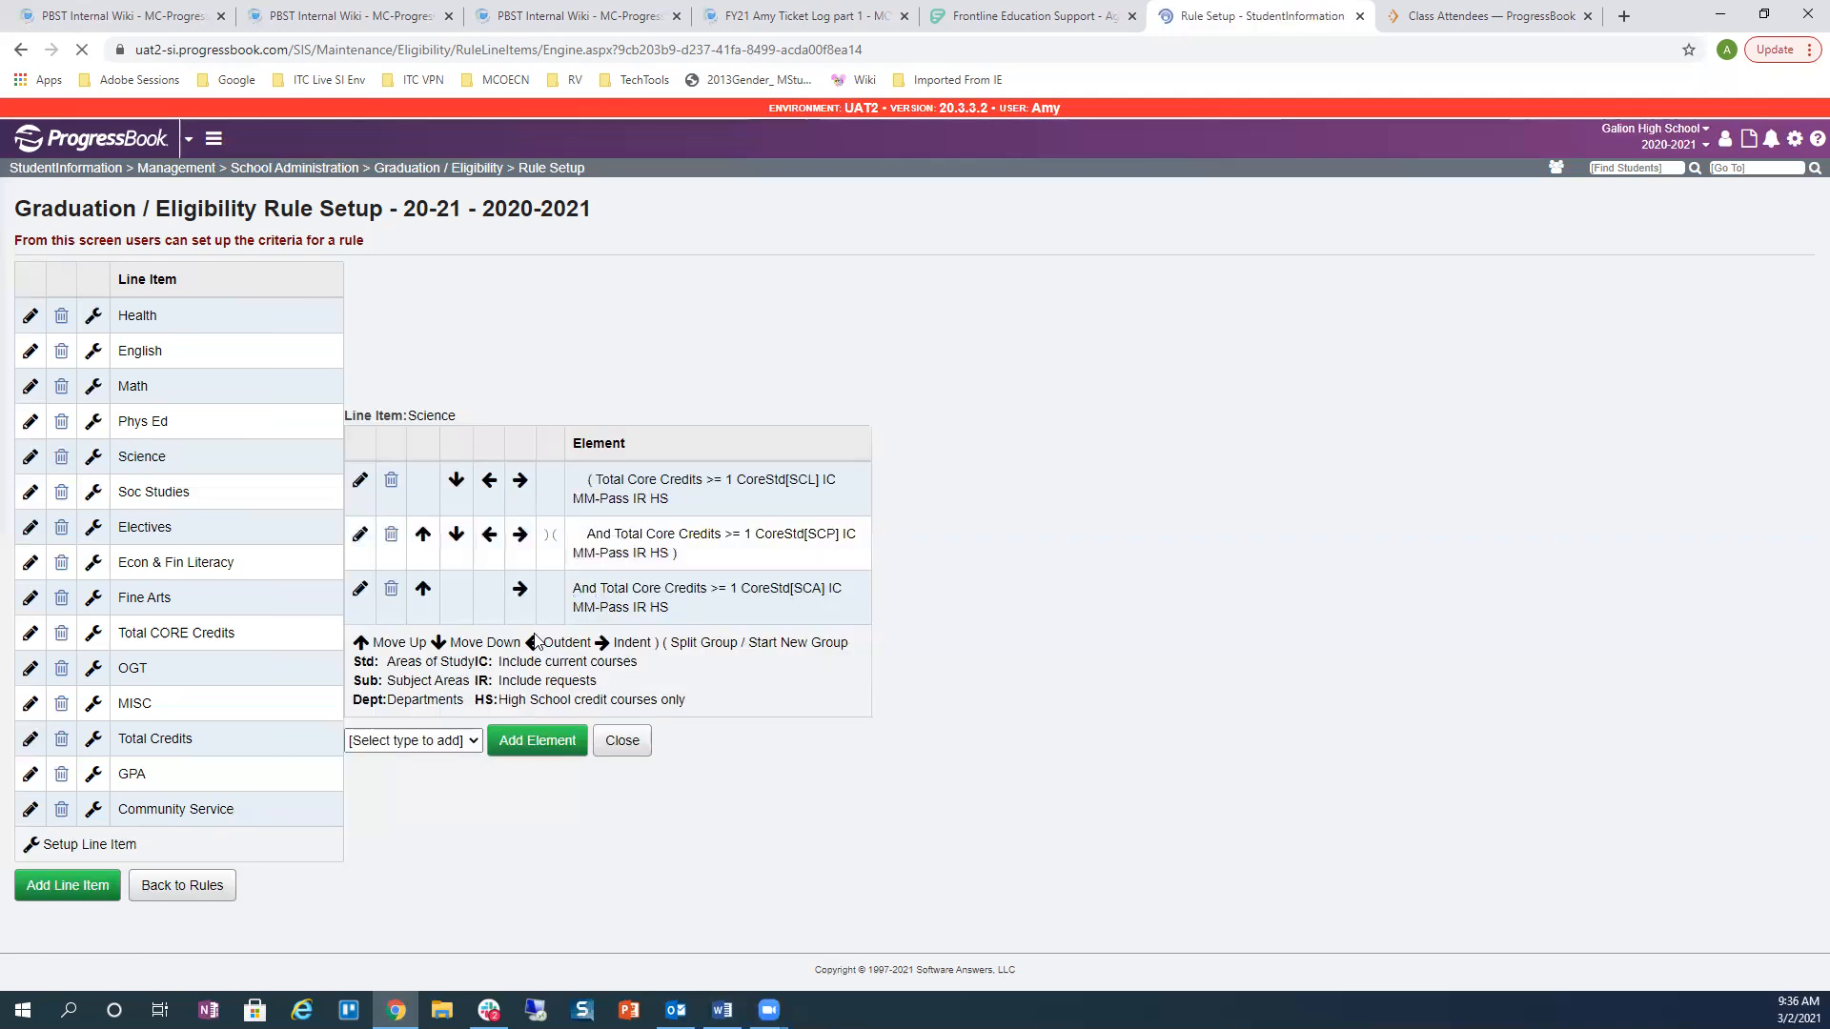
click(489, 479)
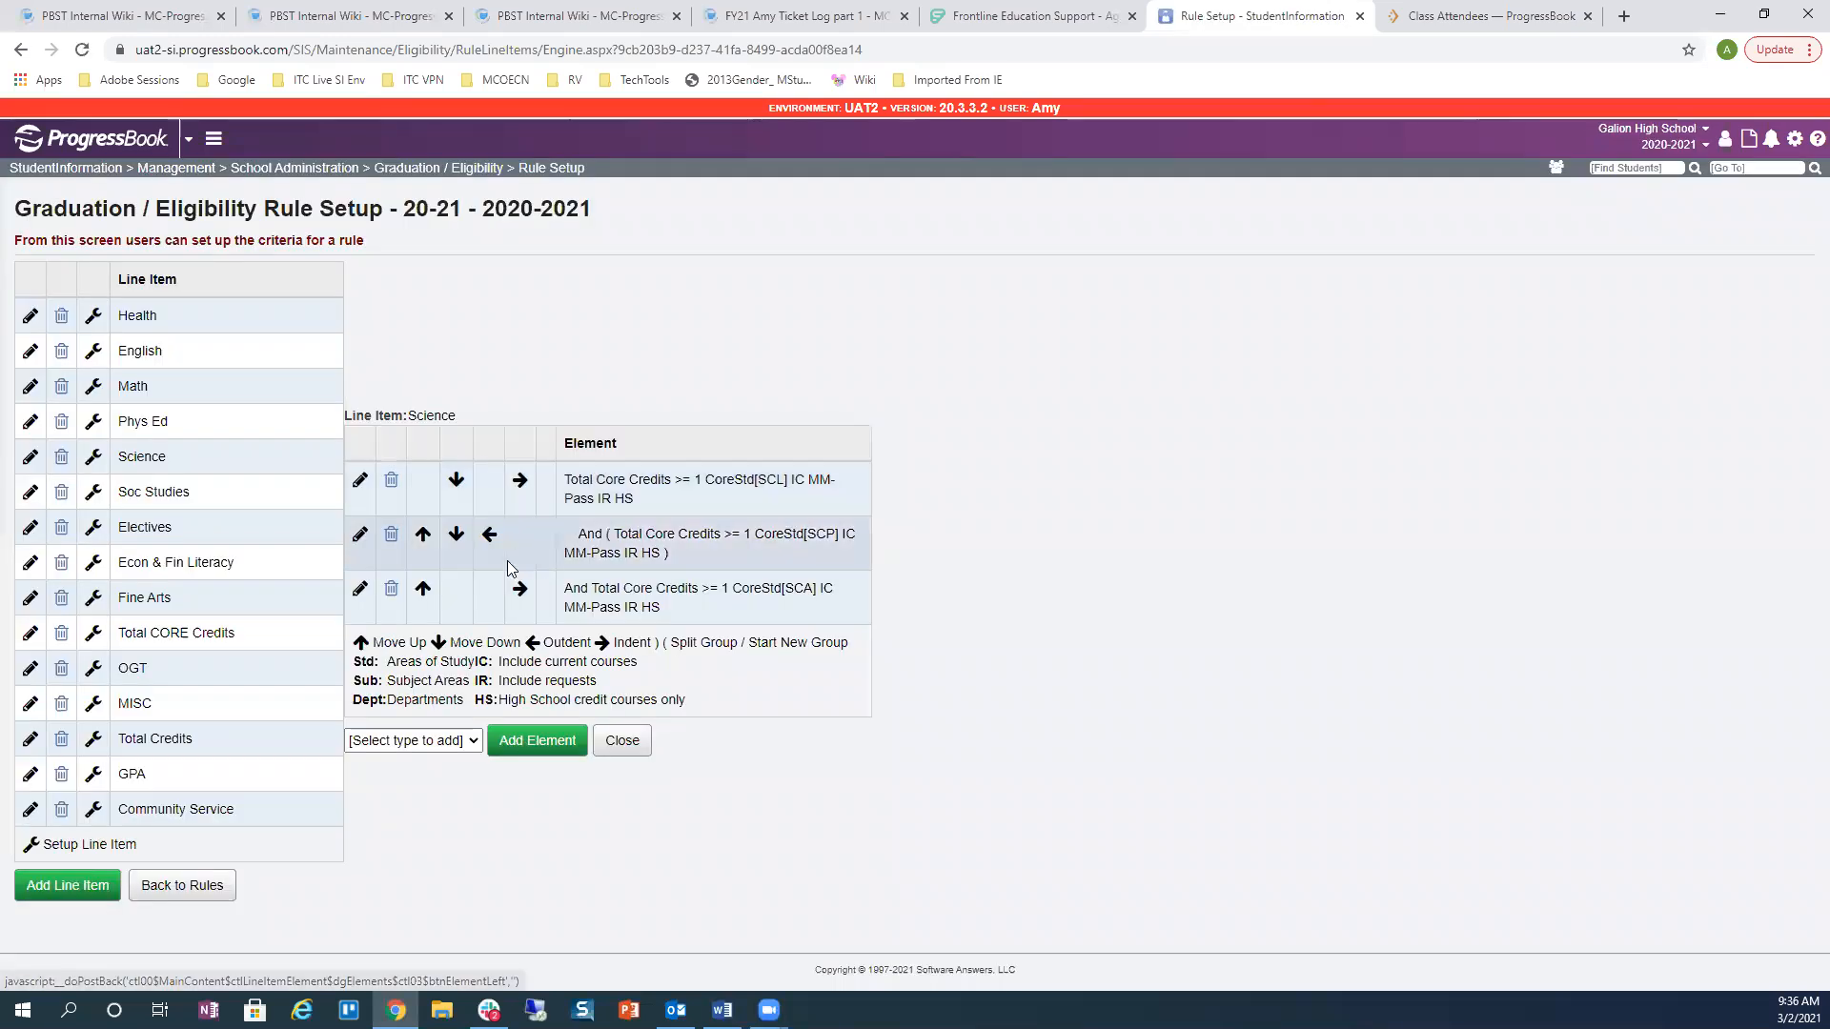
click(490, 540)
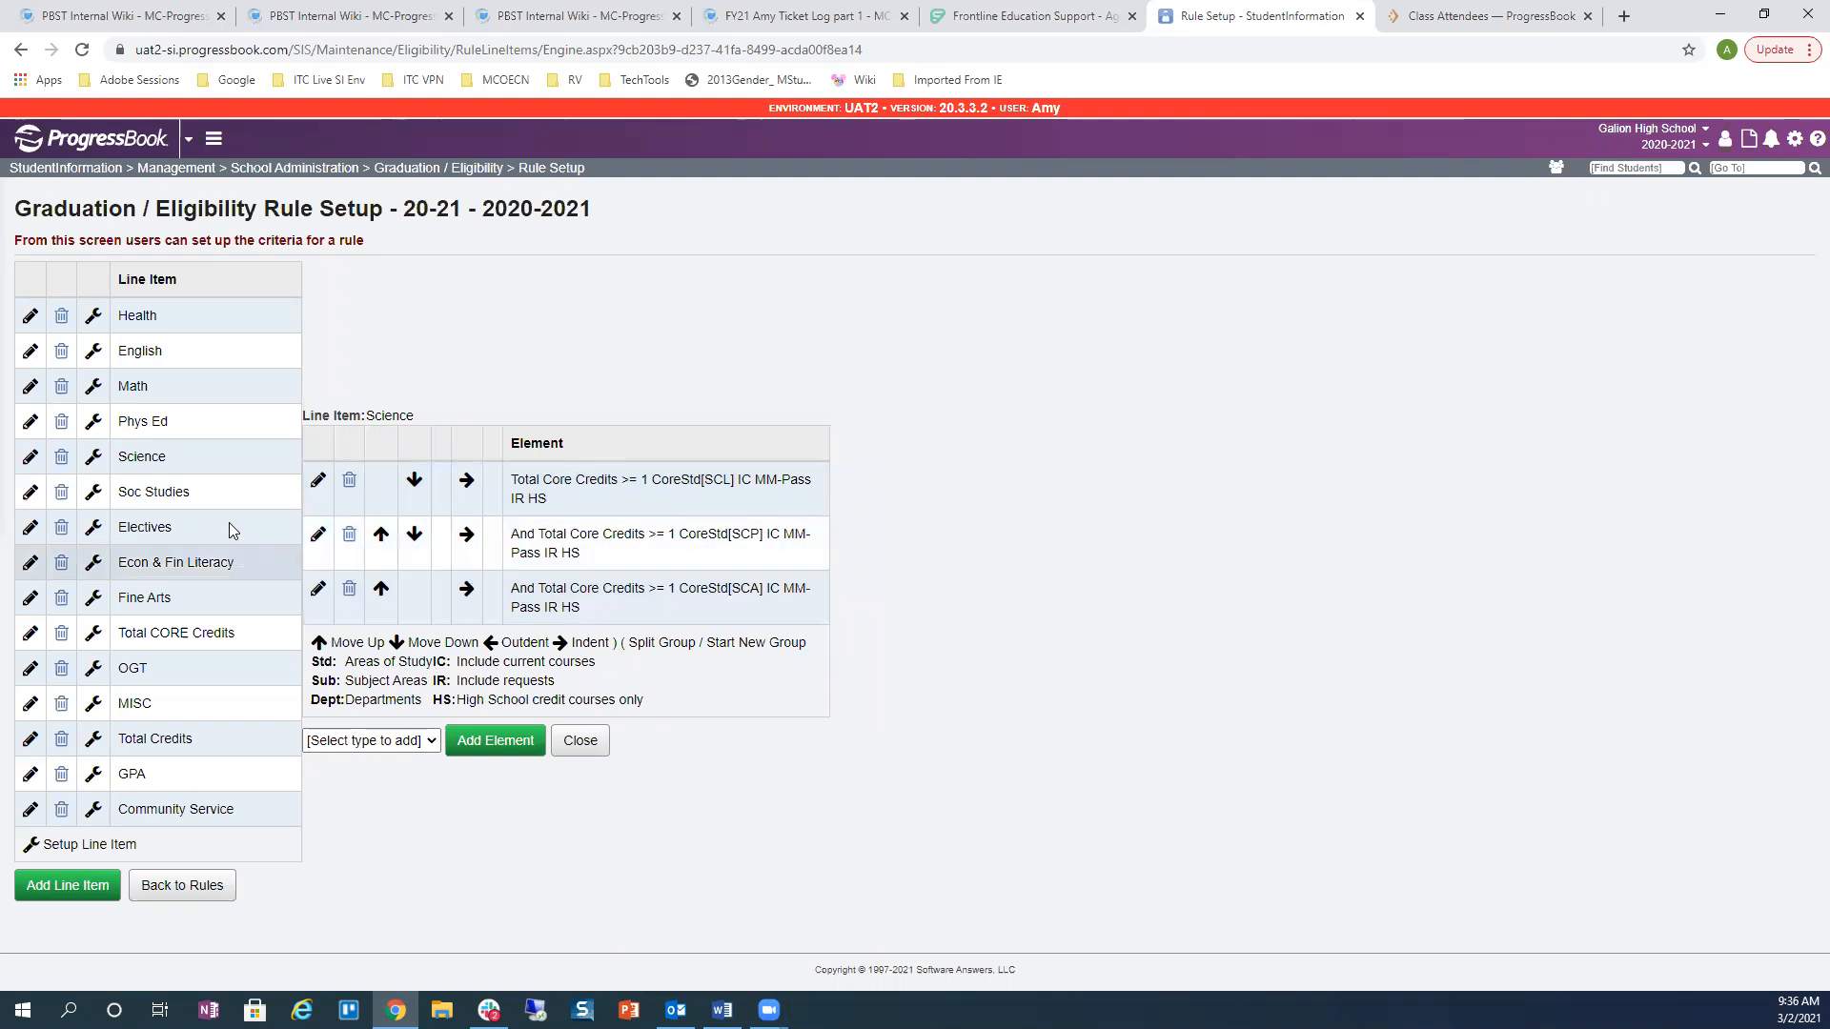
Step: Review the Soc Studies and Electives rules, then show the Econ & Fin Literacy elements
click(95, 493)
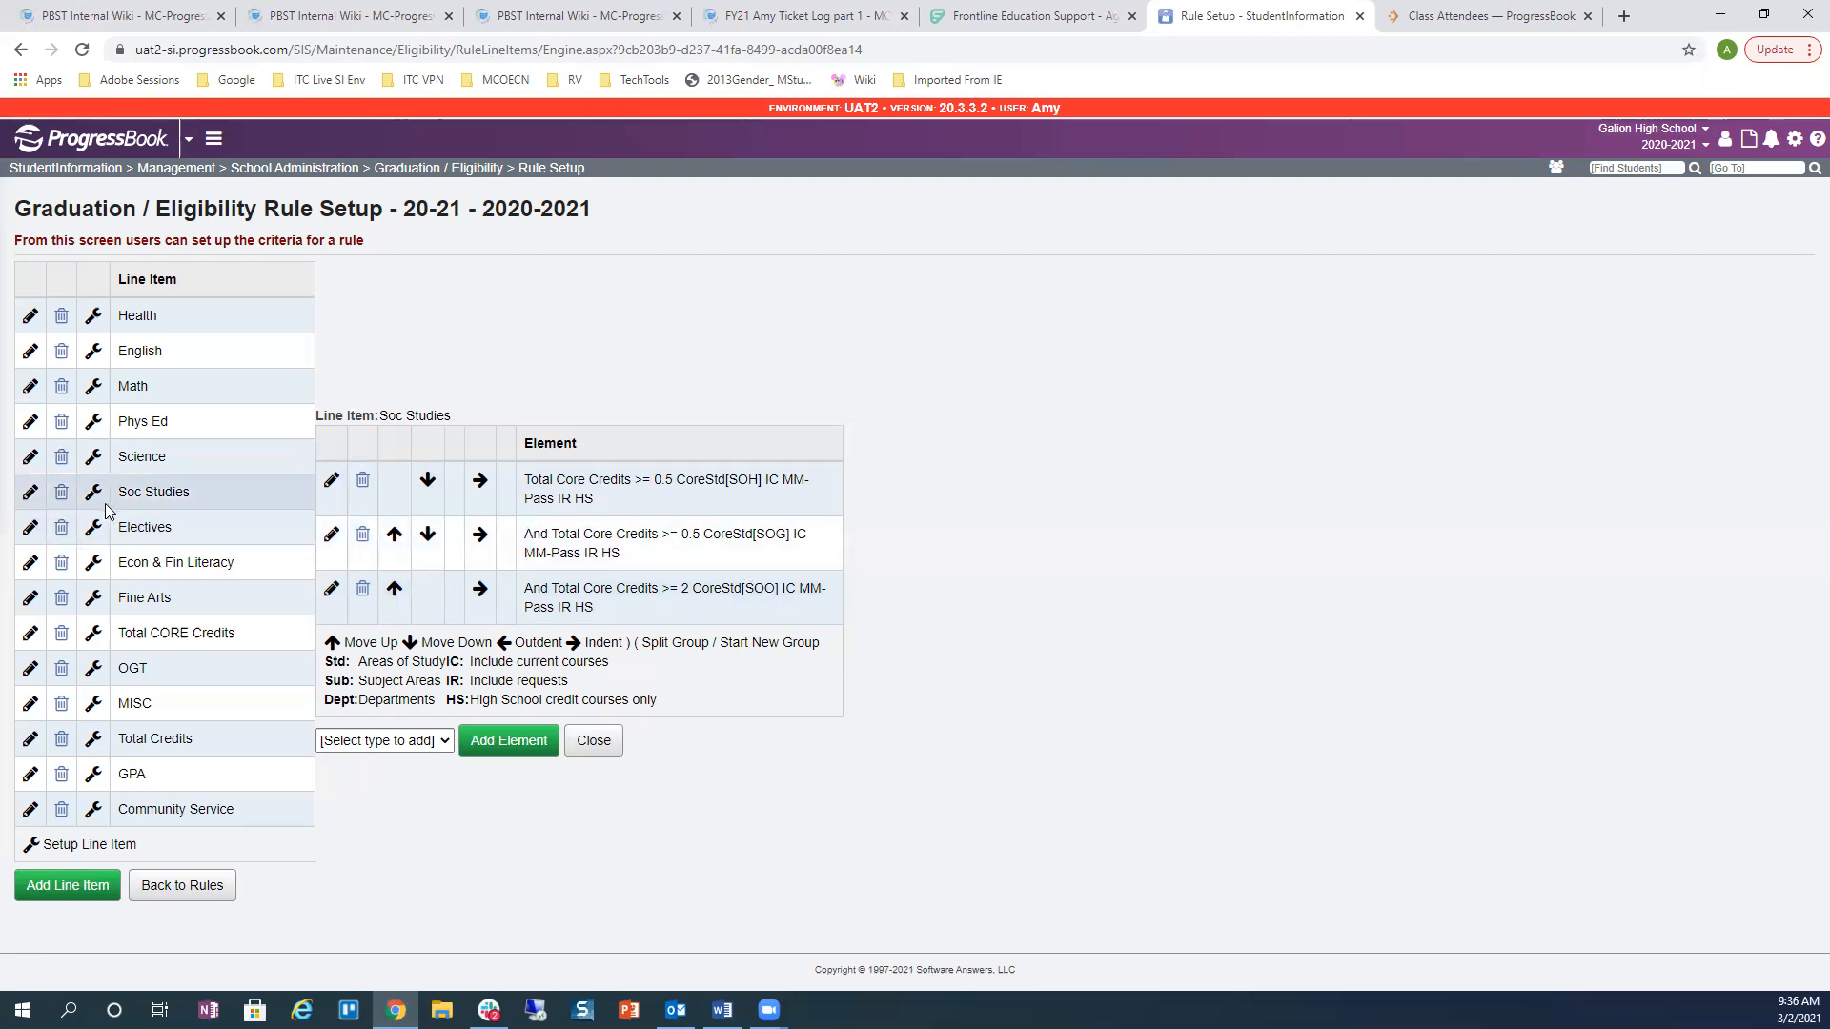
click(93, 527)
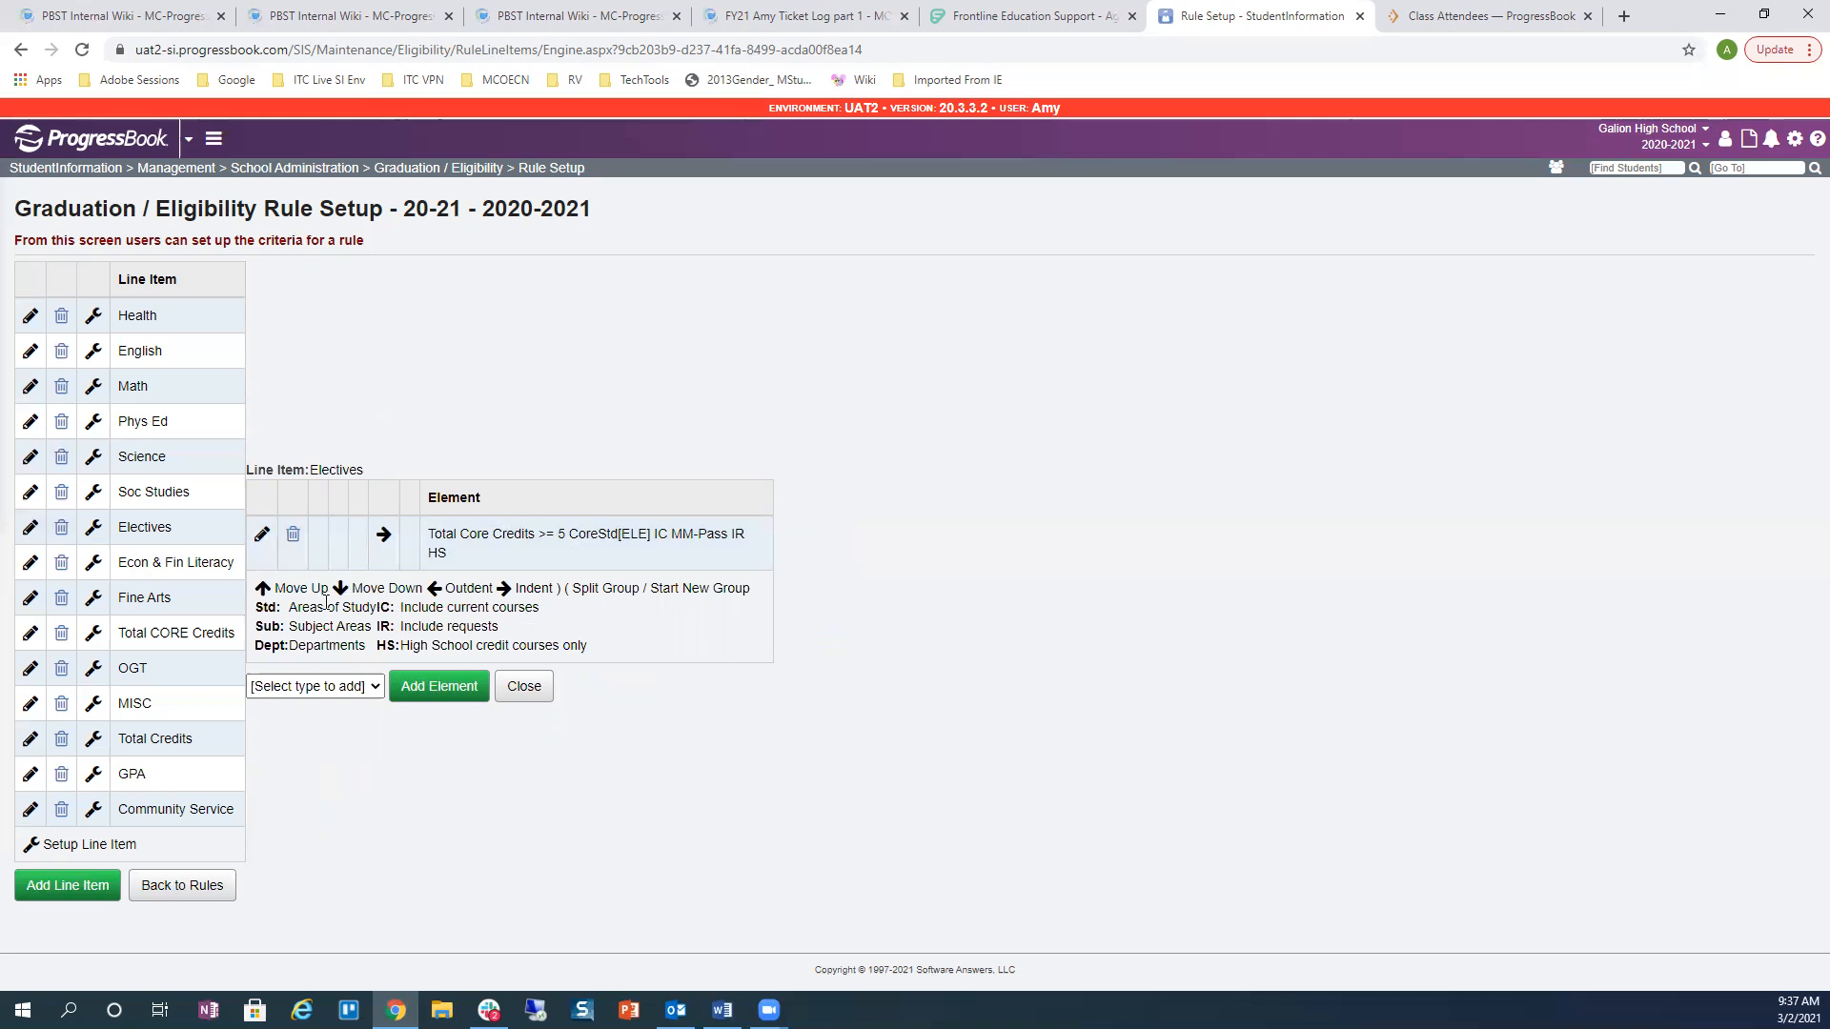
click(95, 564)
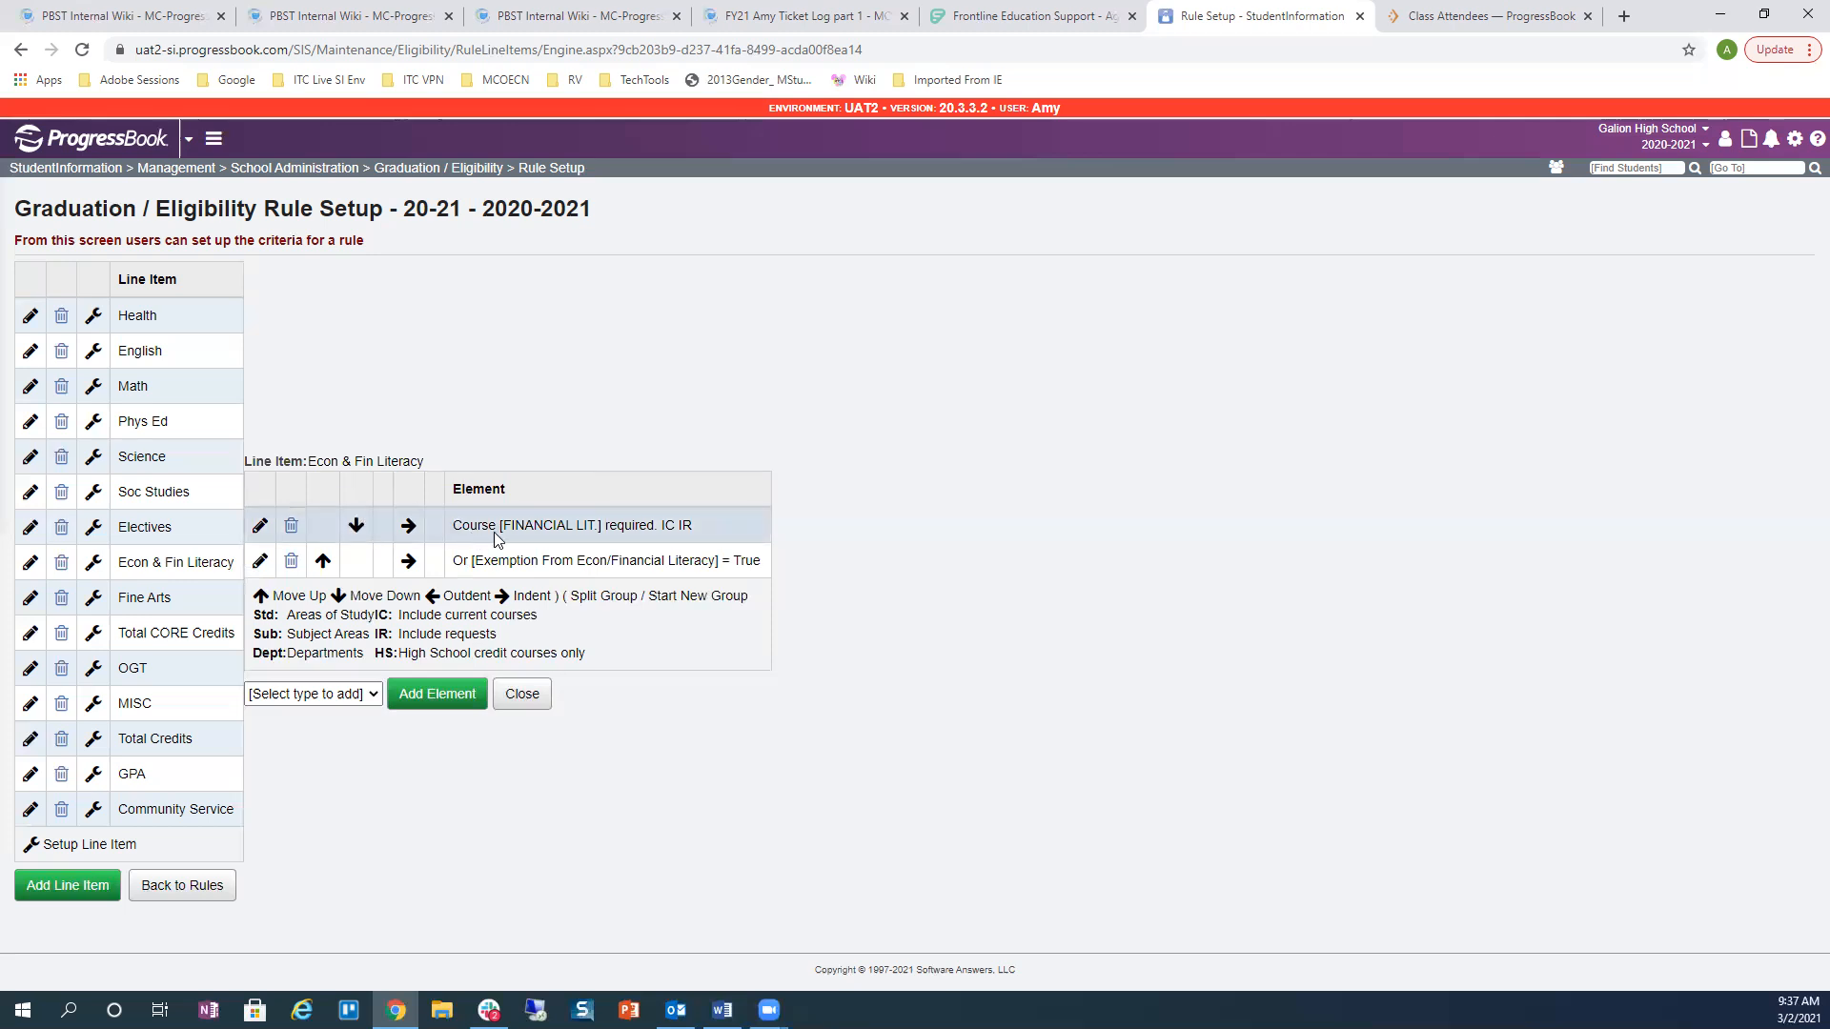
Step: Inspect the FINANCIAL LIT. course element without saving changes, then load the Fine Arts rules
click(259, 525)
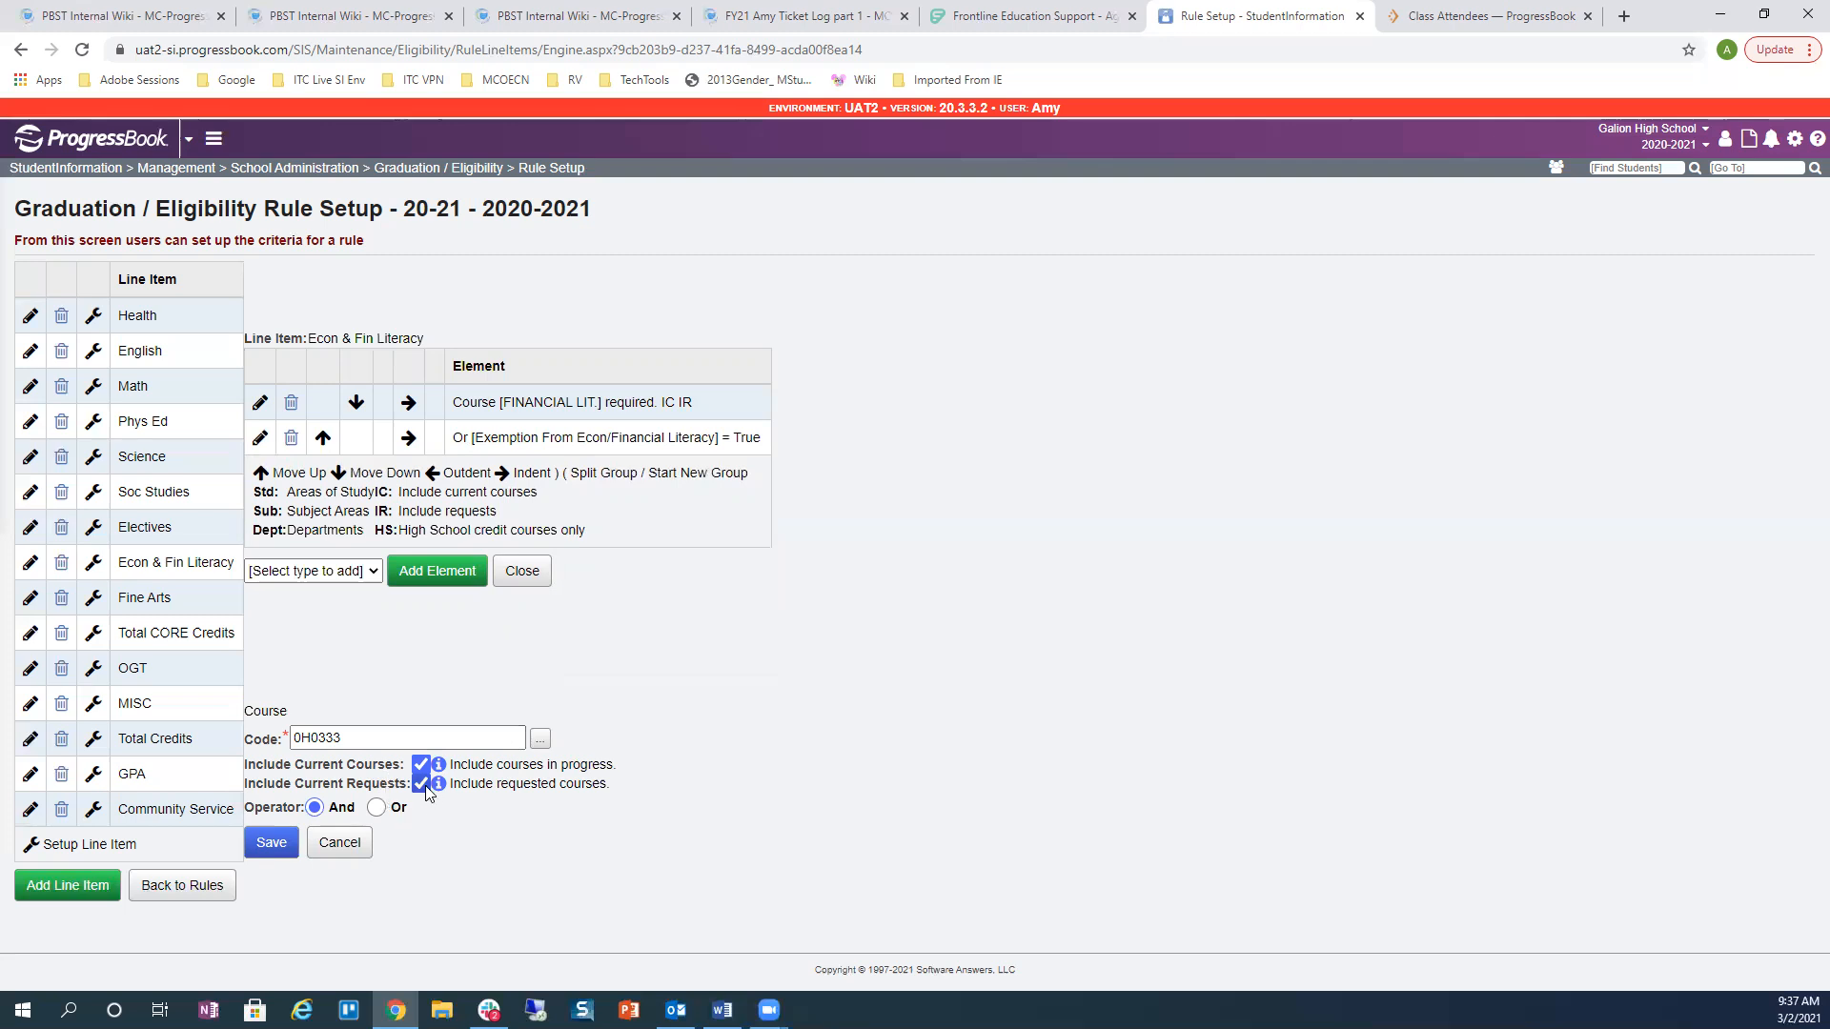
click(339, 843)
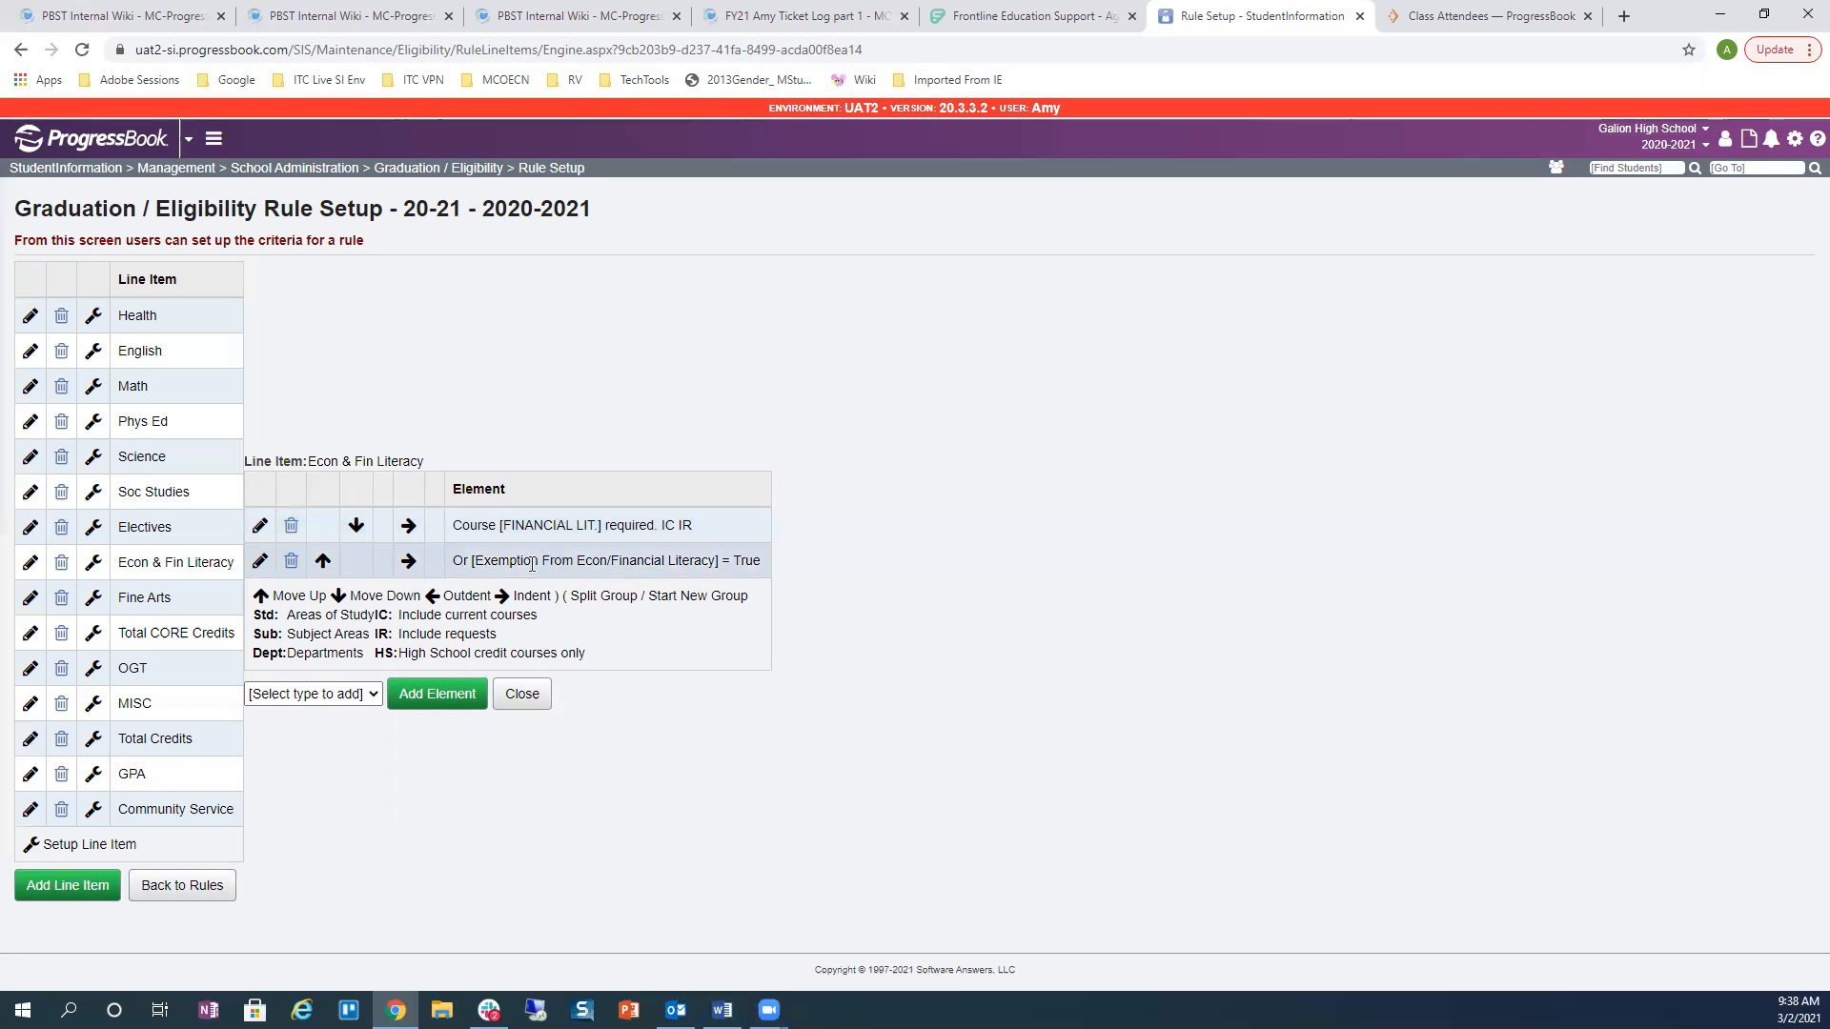
drag(473, 560, 717, 564)
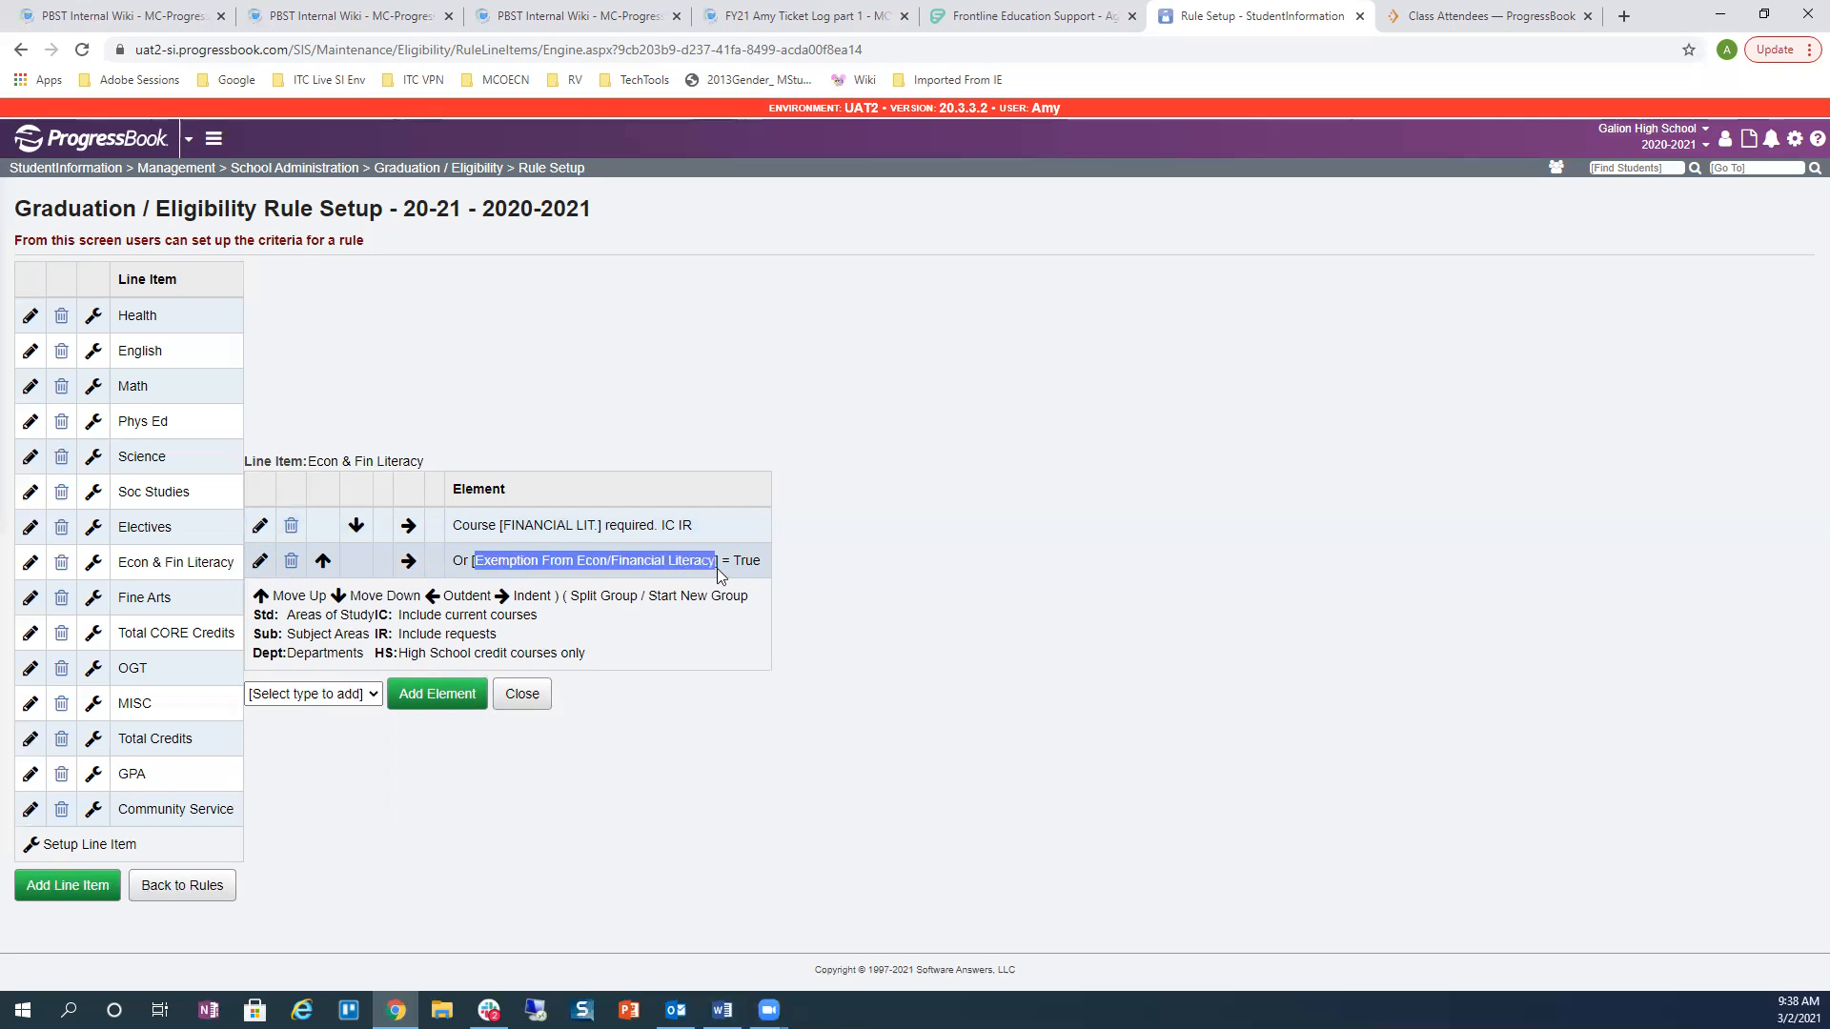
click(97, 600)
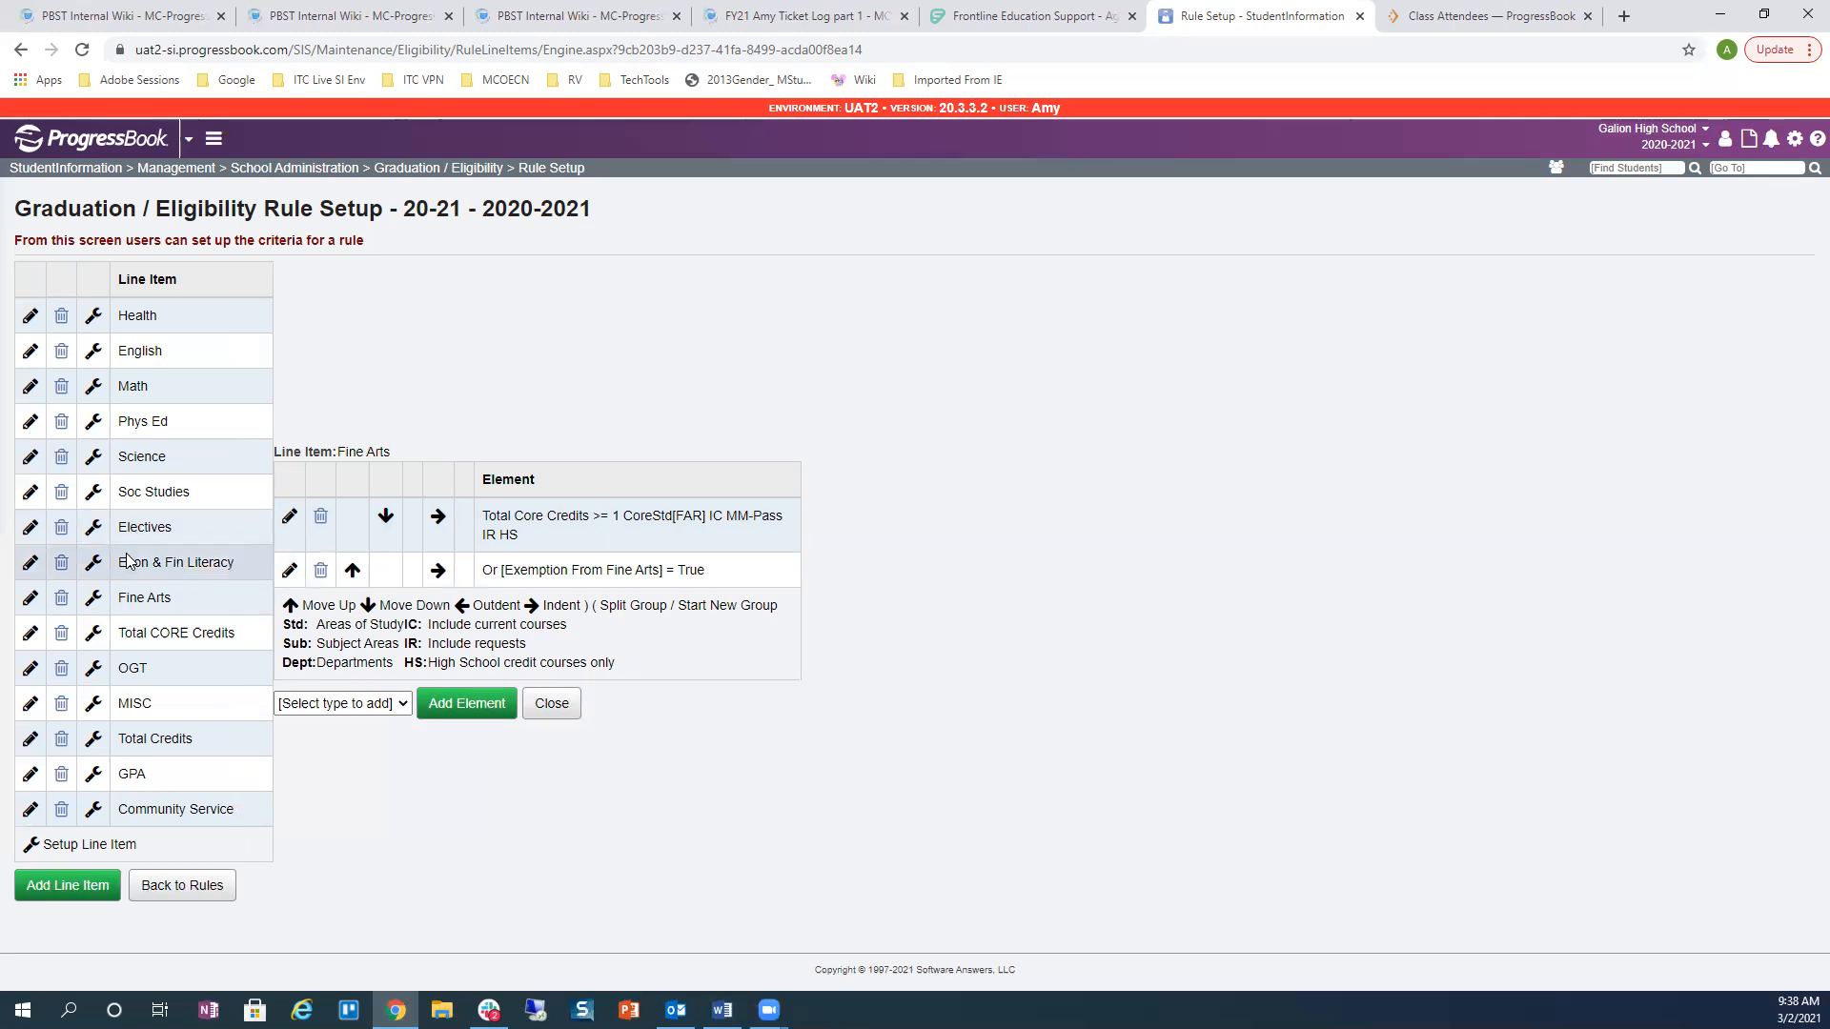
Step: Load the Total CORE Credits line item's element list
click(93, 635)
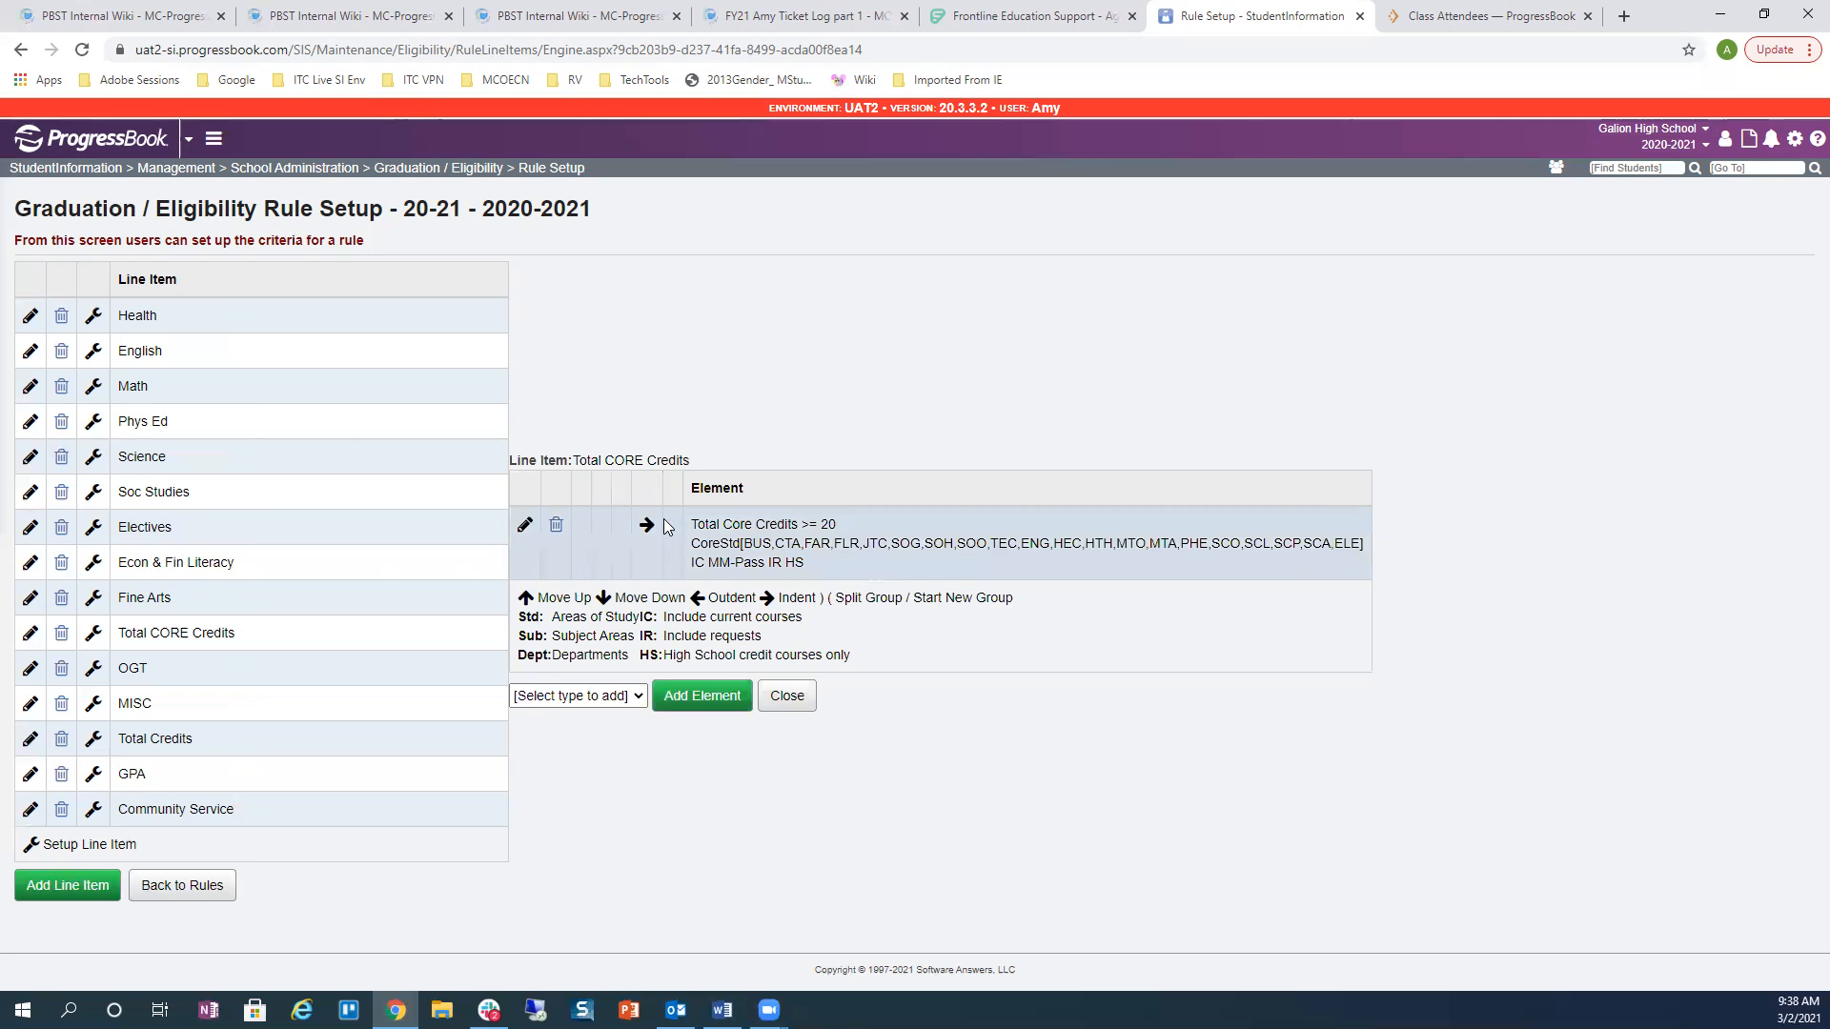
Step: Open the Total Core Credits >= 20 element and scroll through its CORE subject areas
click(524, 525)
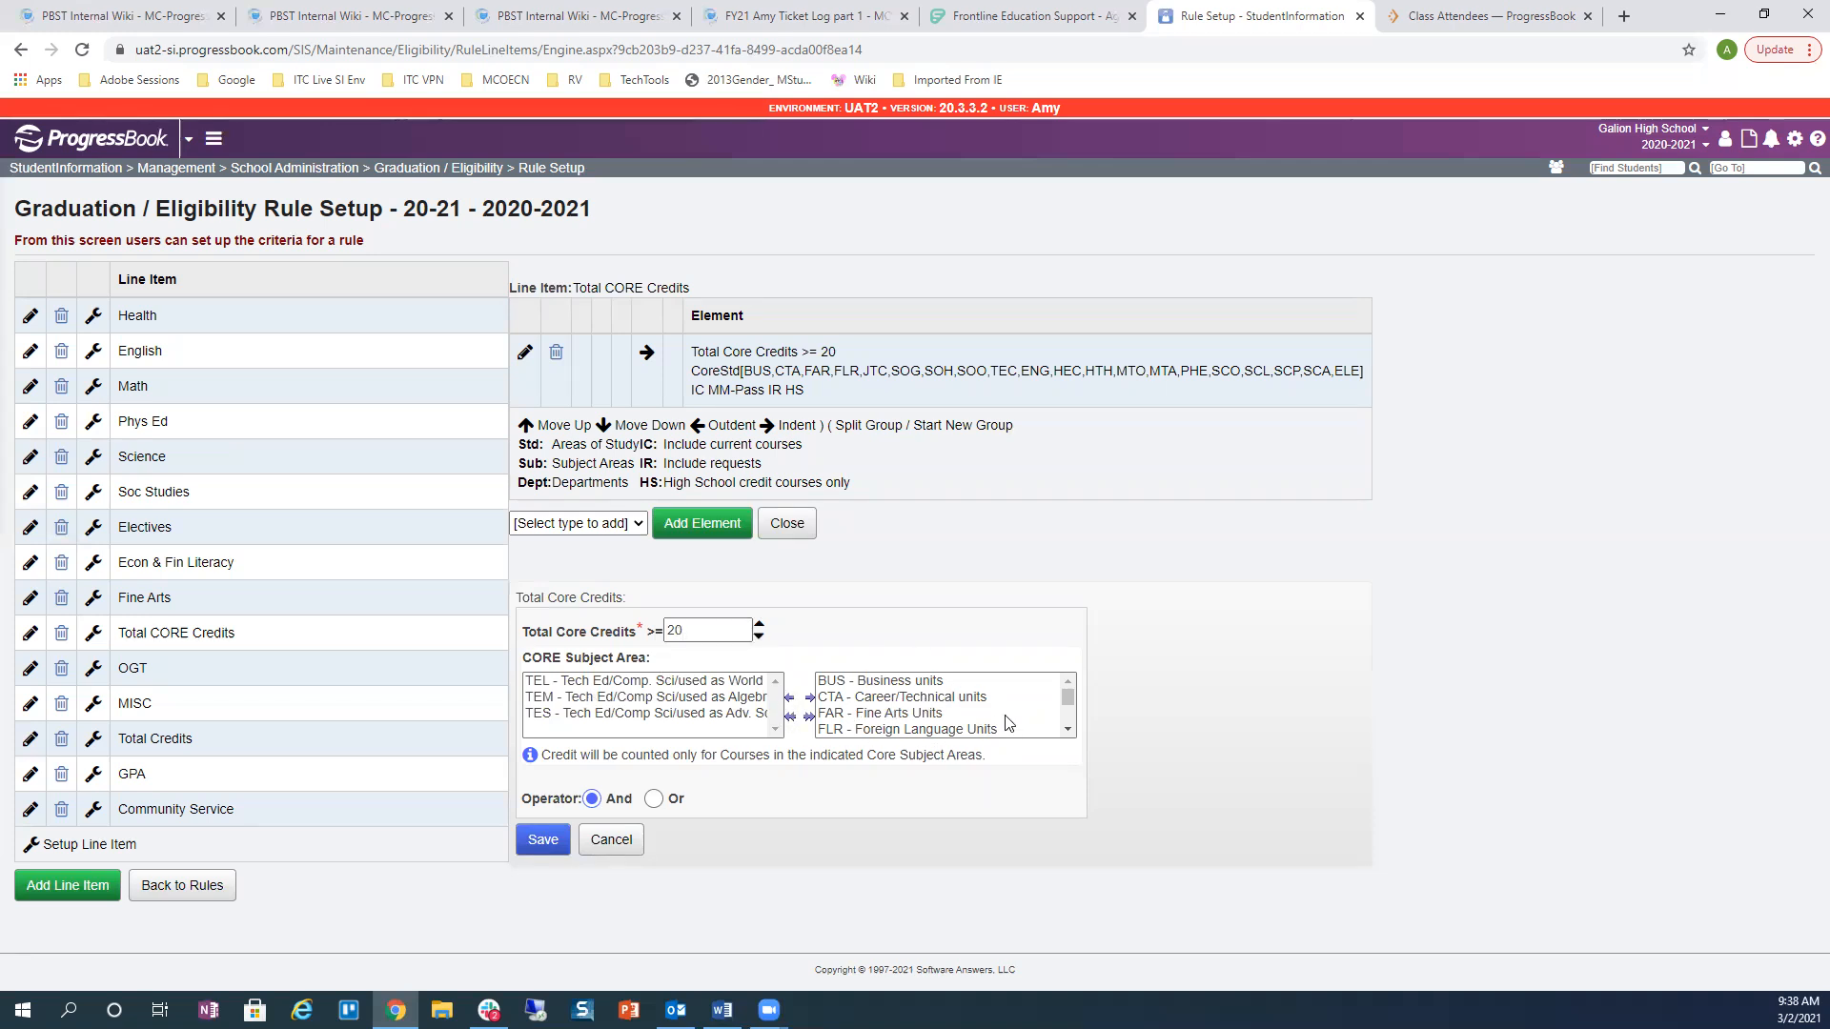
scroll(939, 705, down, 3)
scroll(941, 703, down, 1)
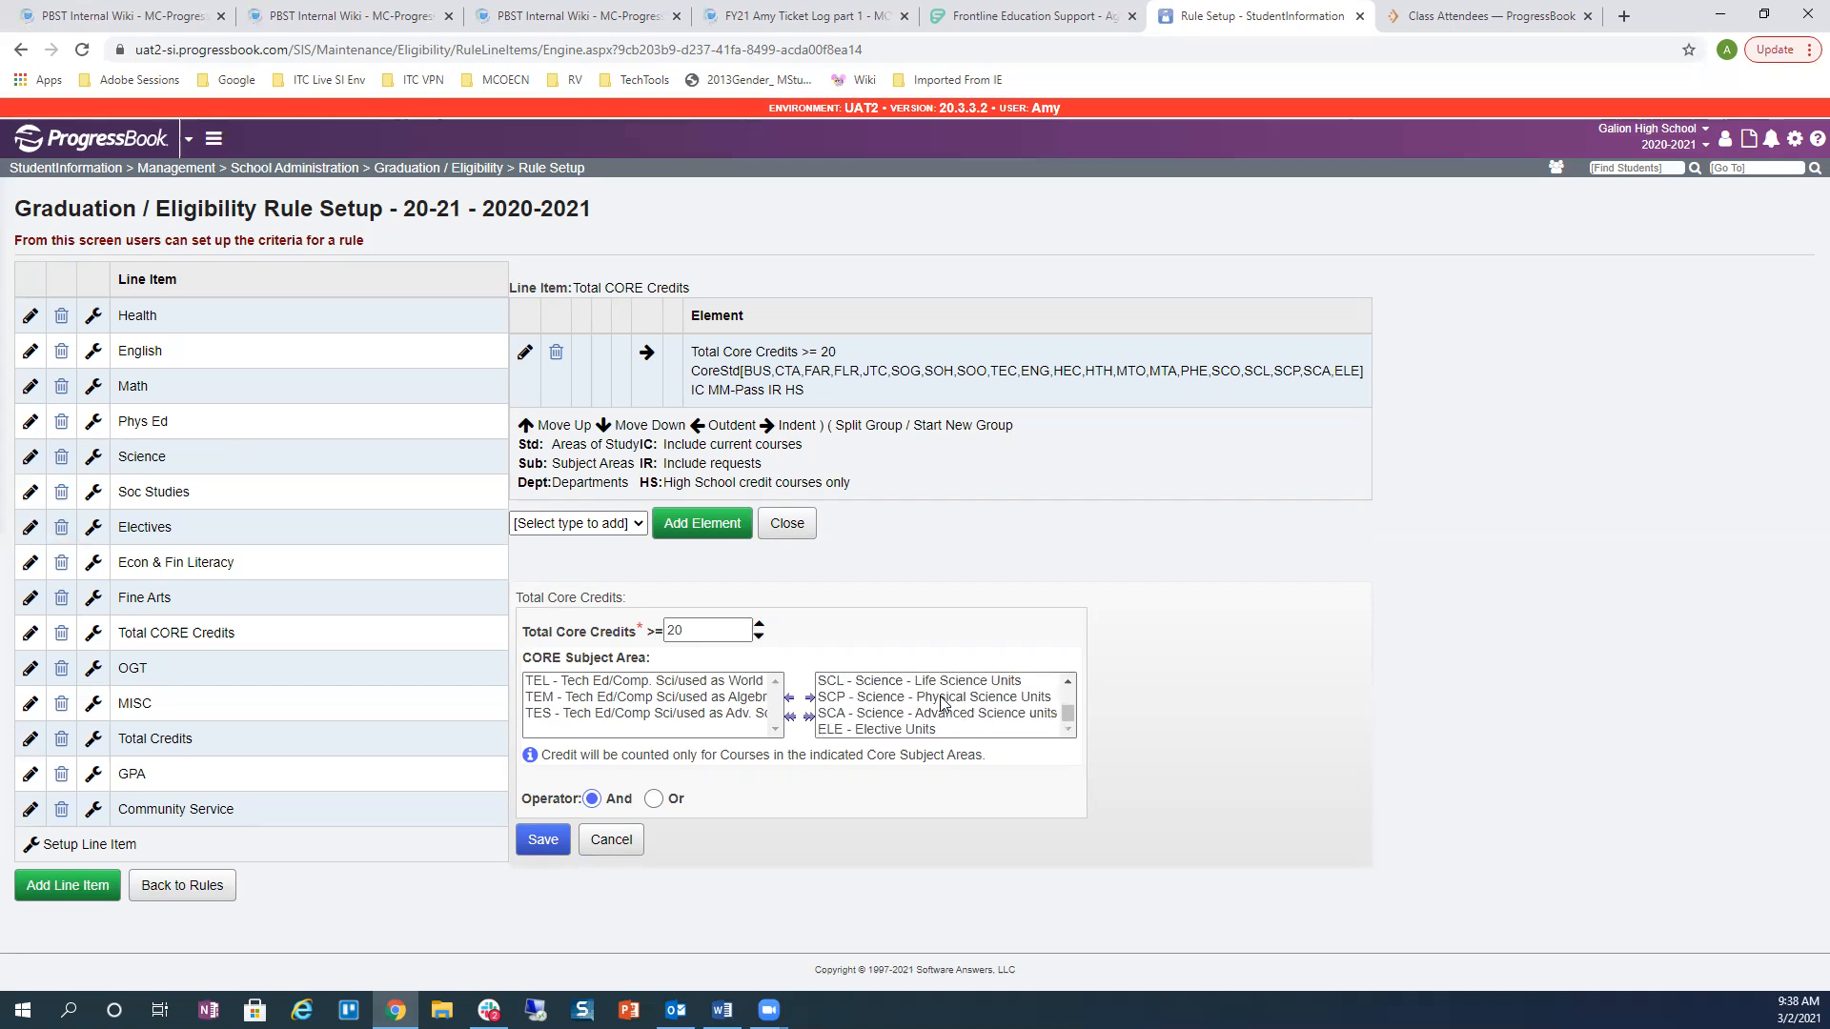
scroll(942, 704, up, 5)
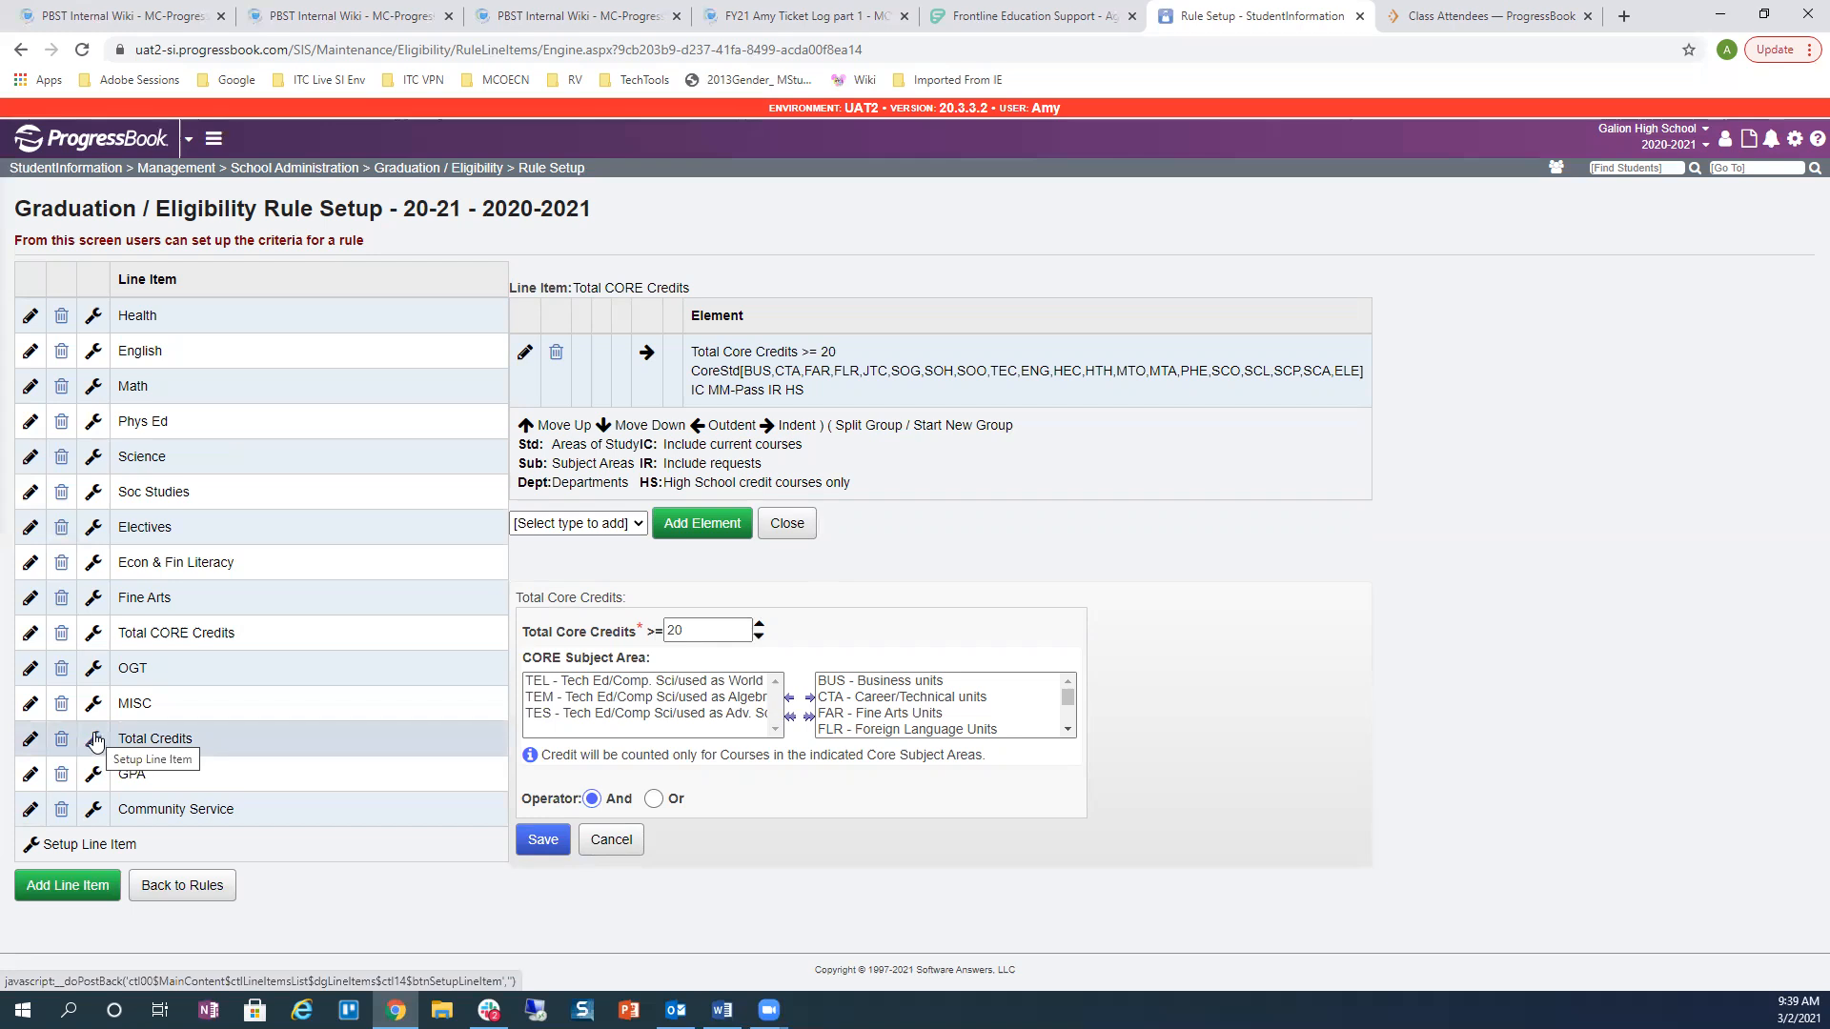
Step: Open the Total Credits line item's element and scroll through its credit criteria and subject areas
click(94, 741)
click(492, 525)
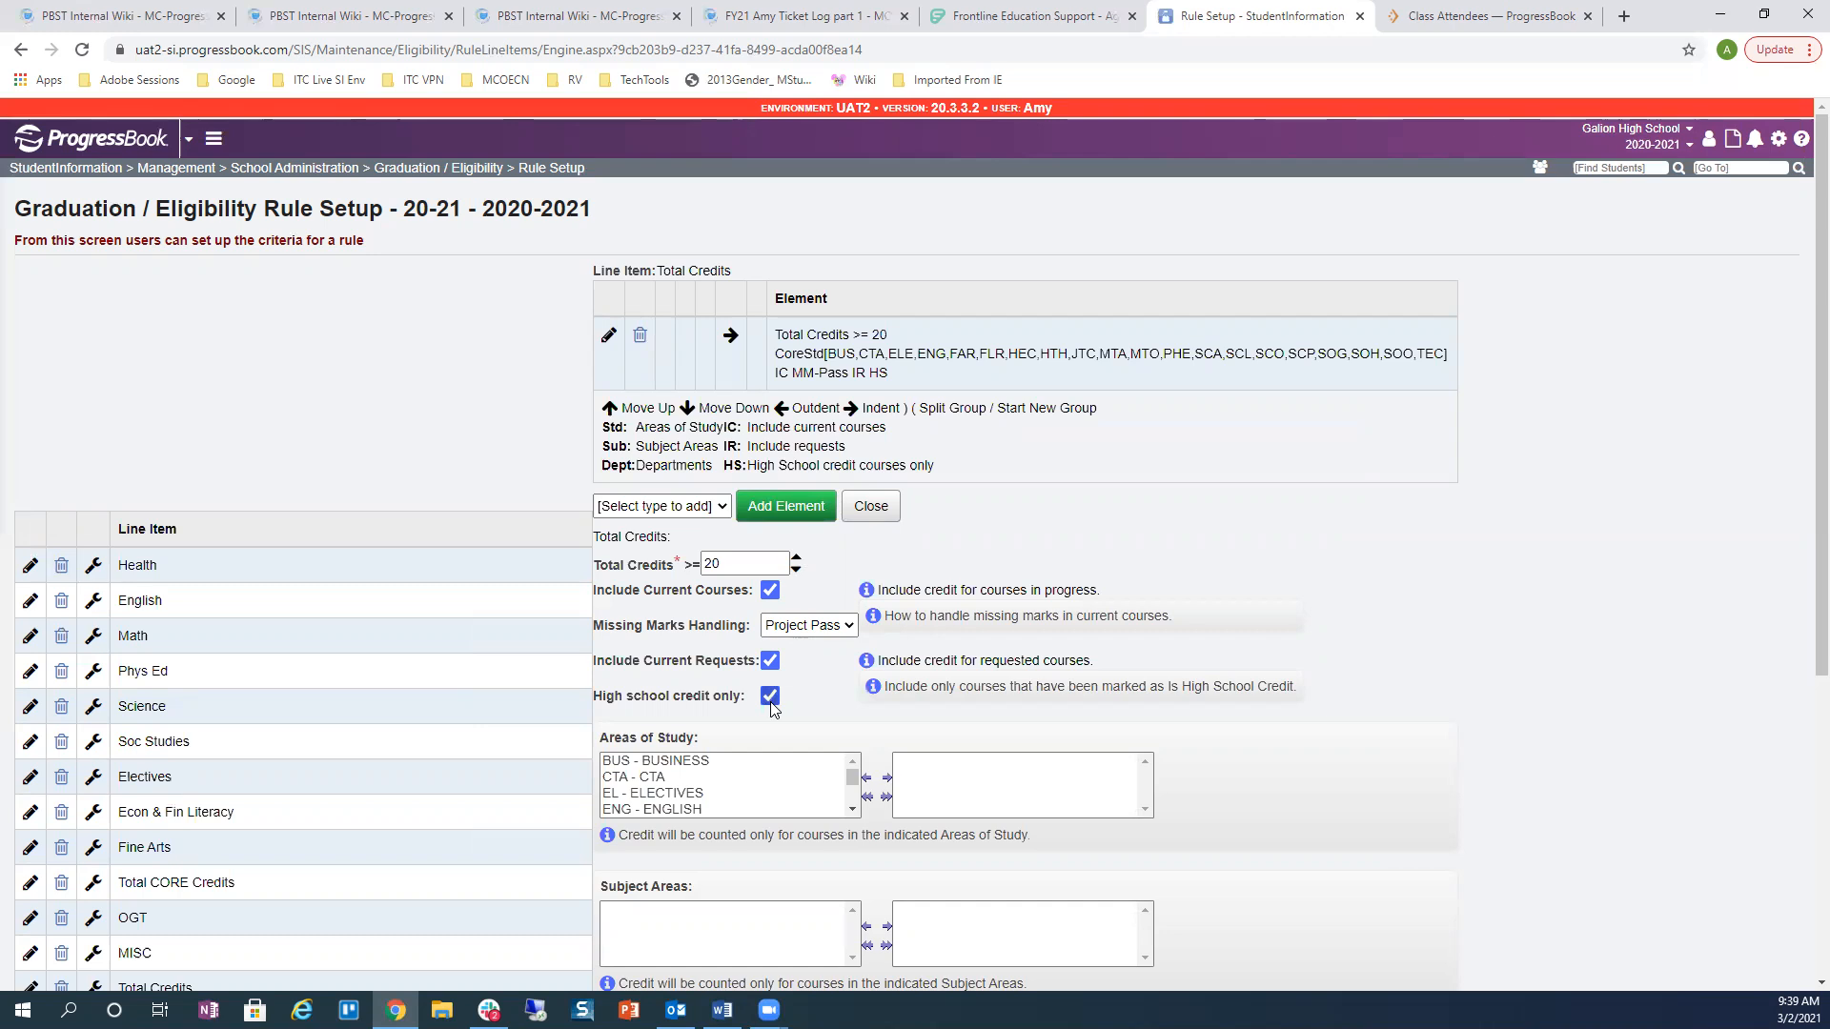
scroll(1027, 678, down, 2)
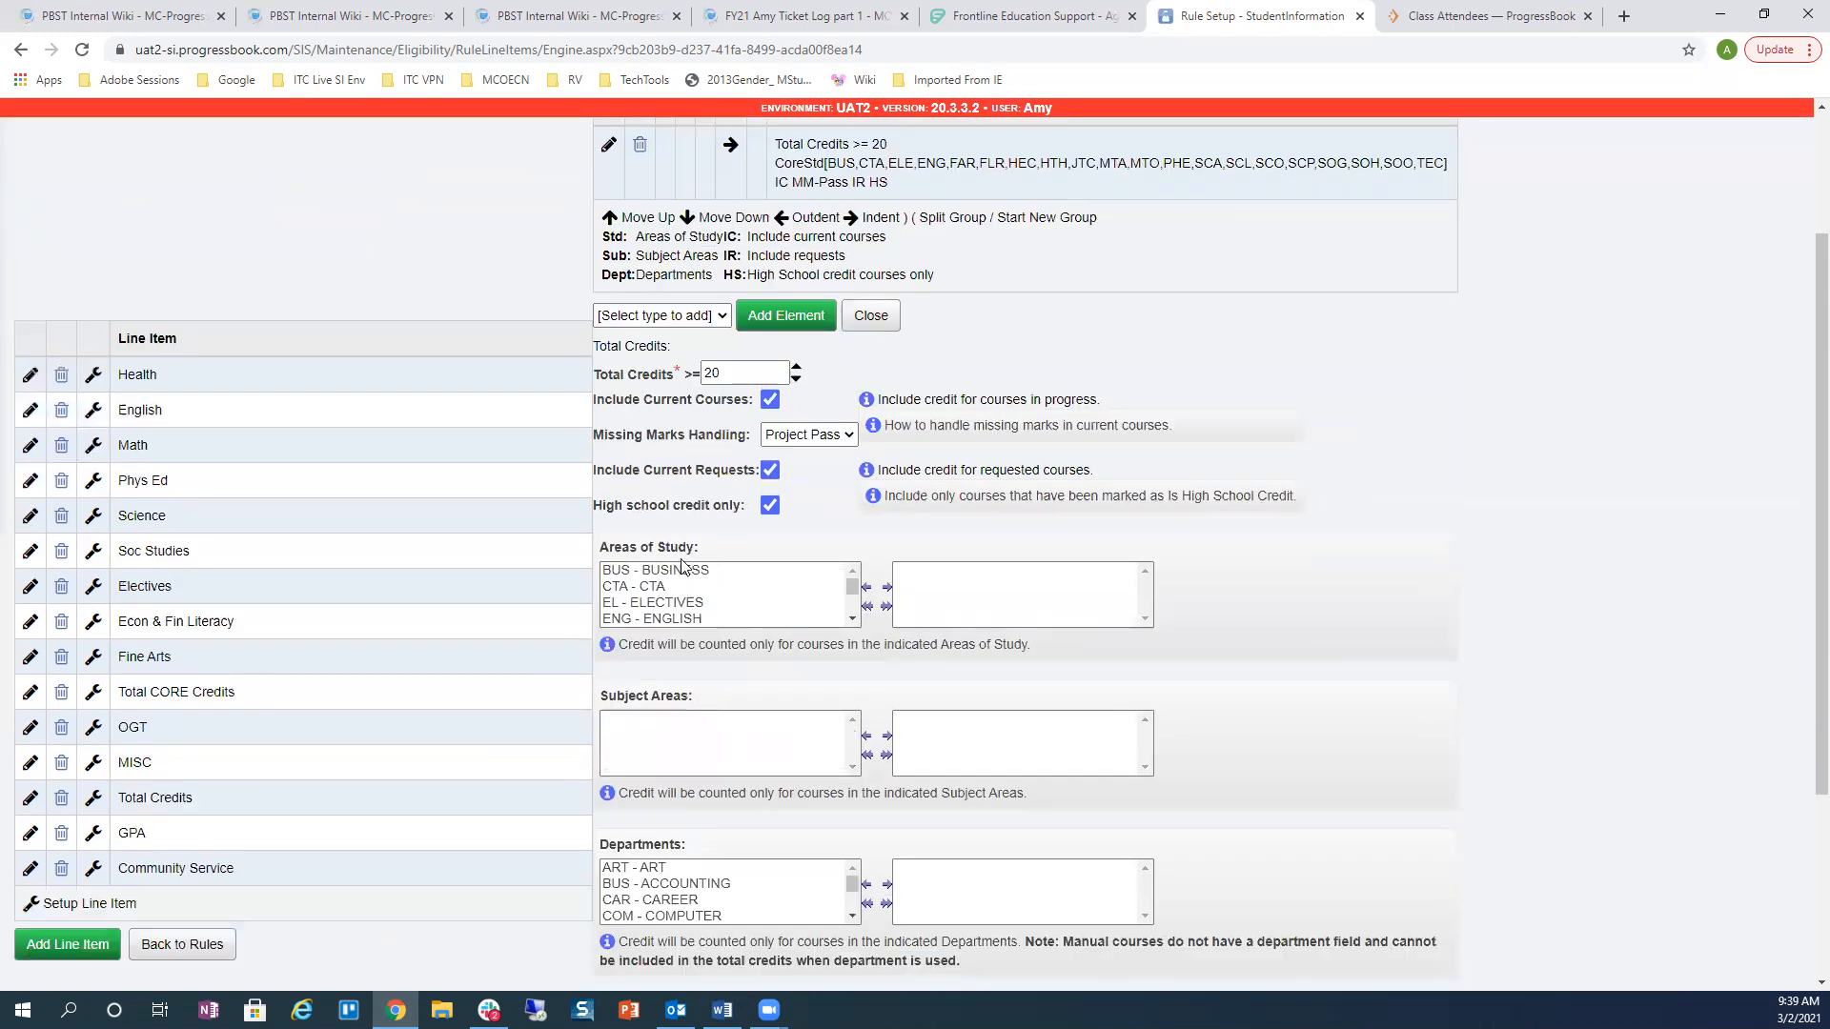
scroll(659, 648, down, 1)
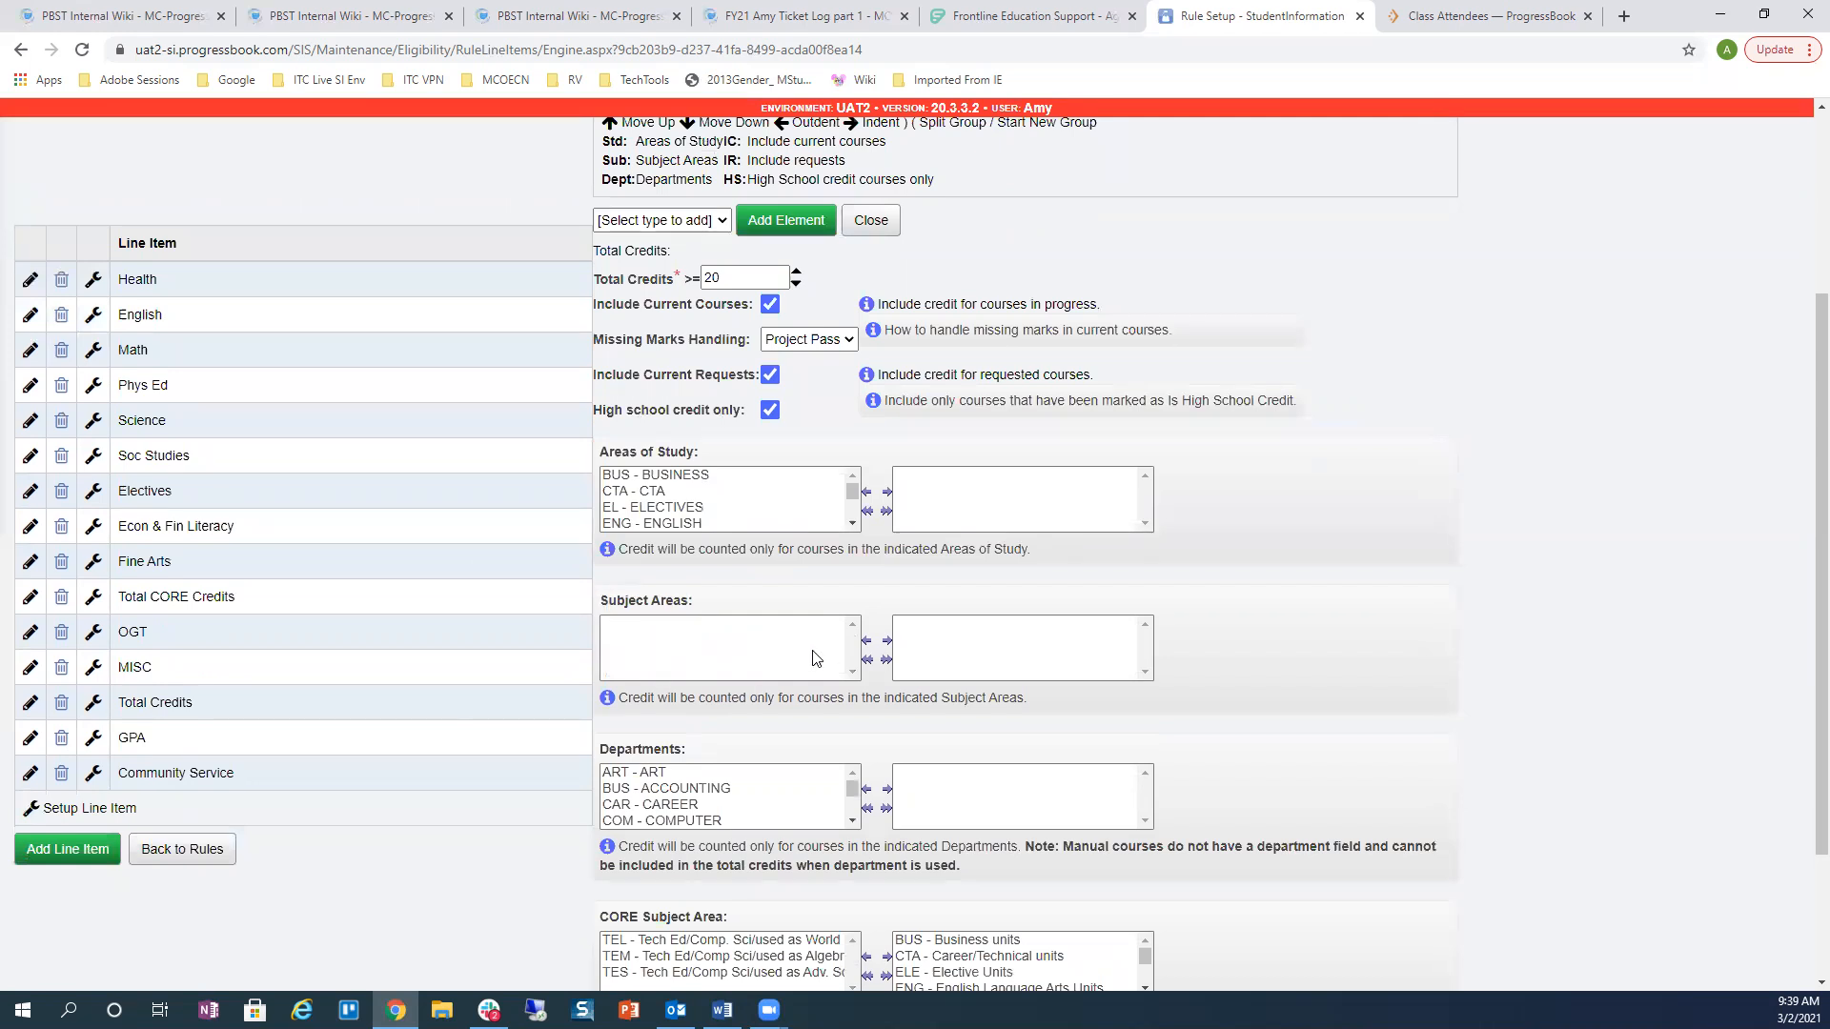
scroll(815, 652, down, 2)
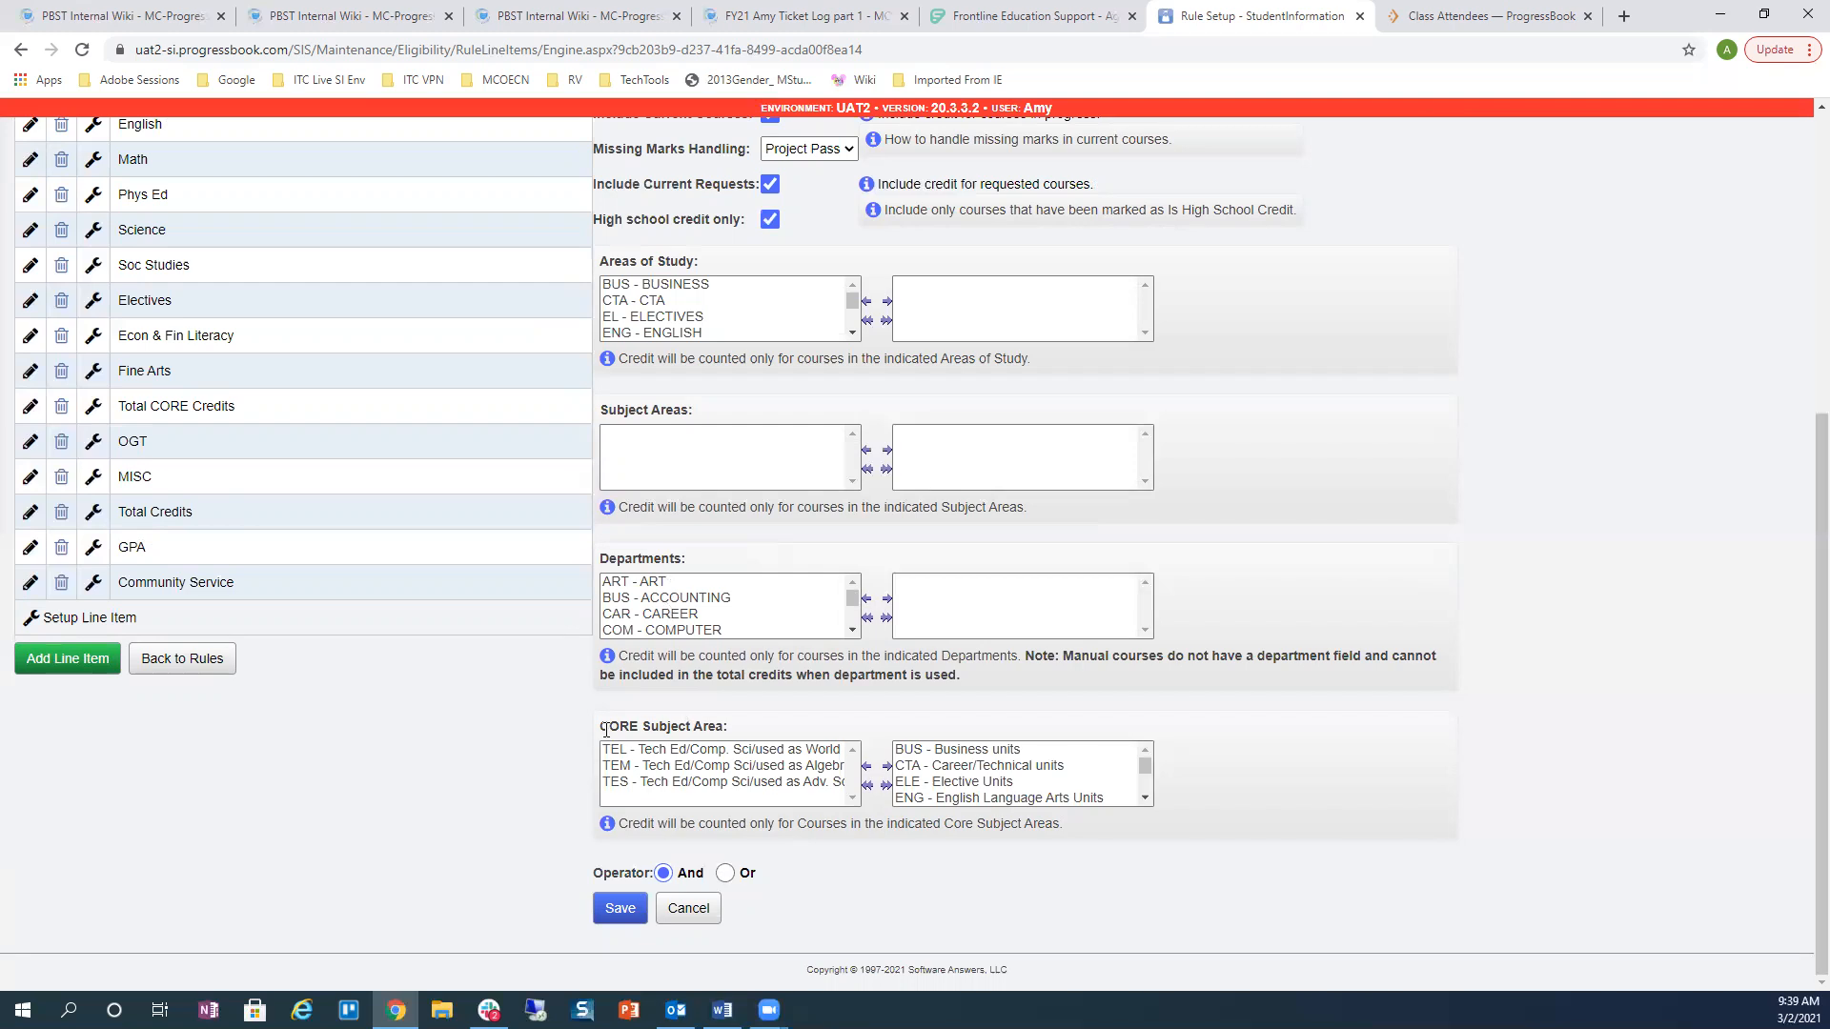
drag(600, 725, 884, 717)
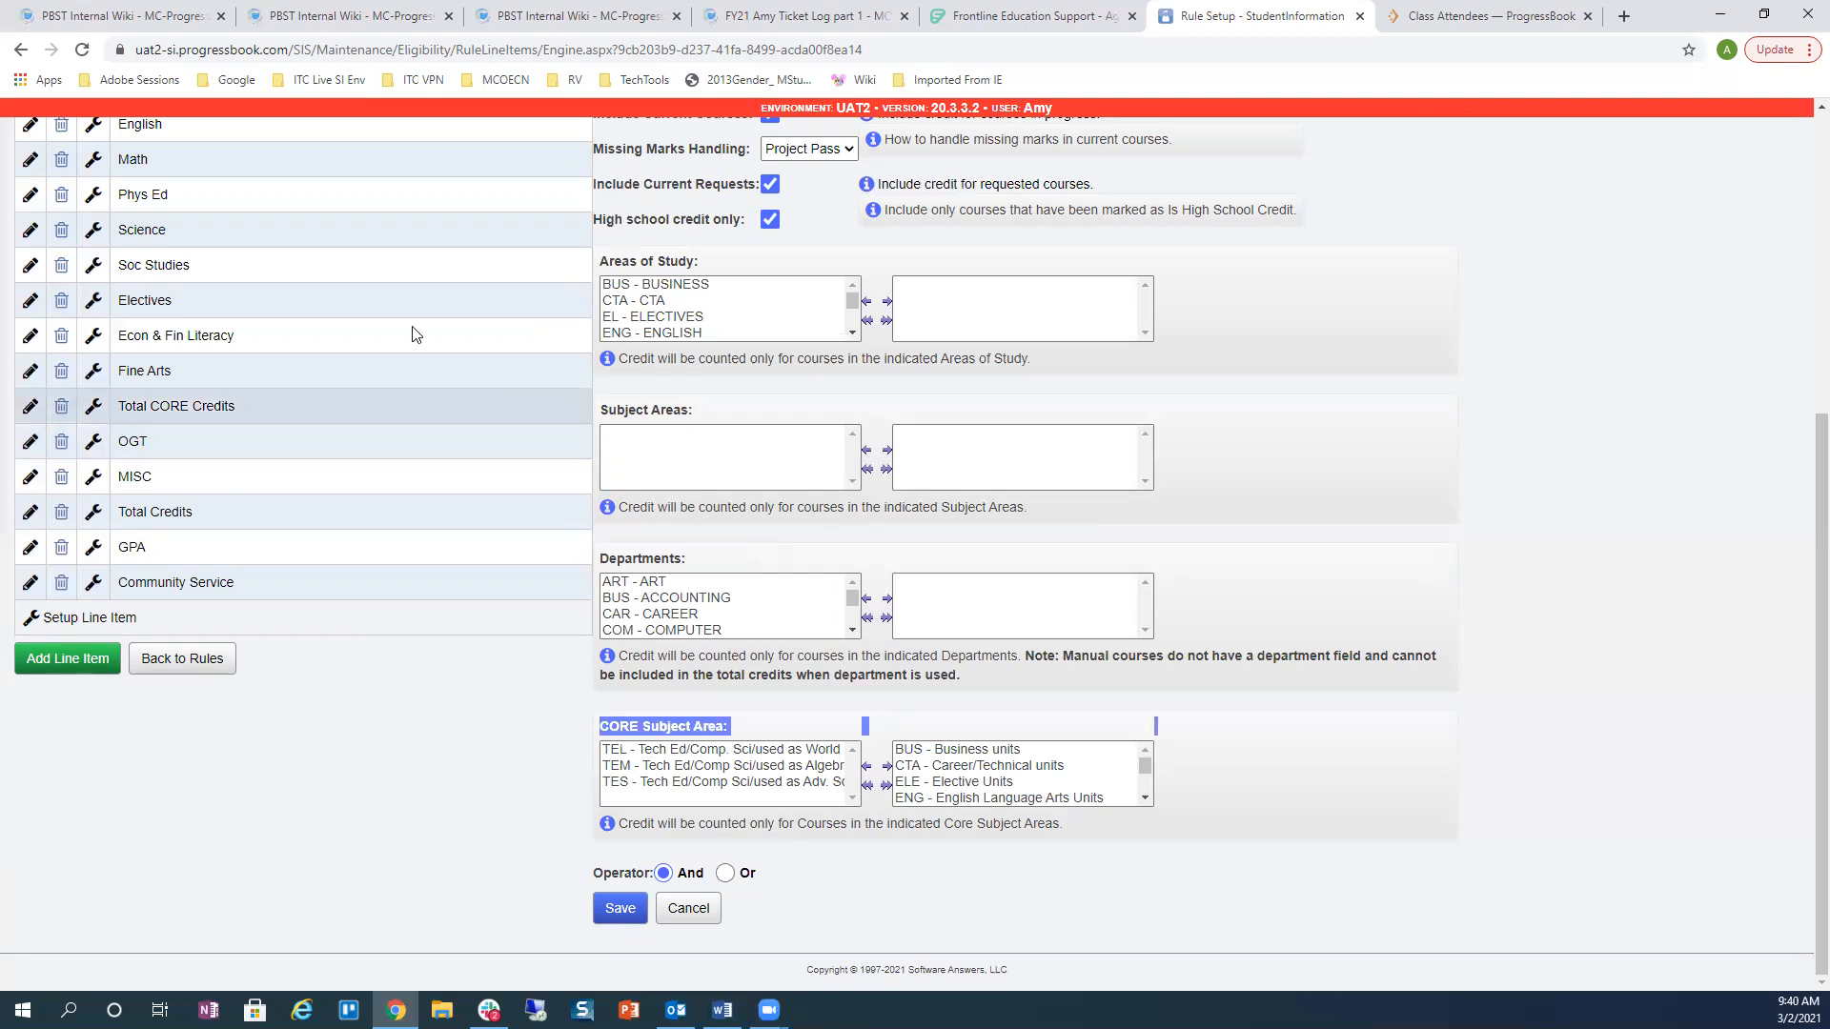
click(1432, 447)
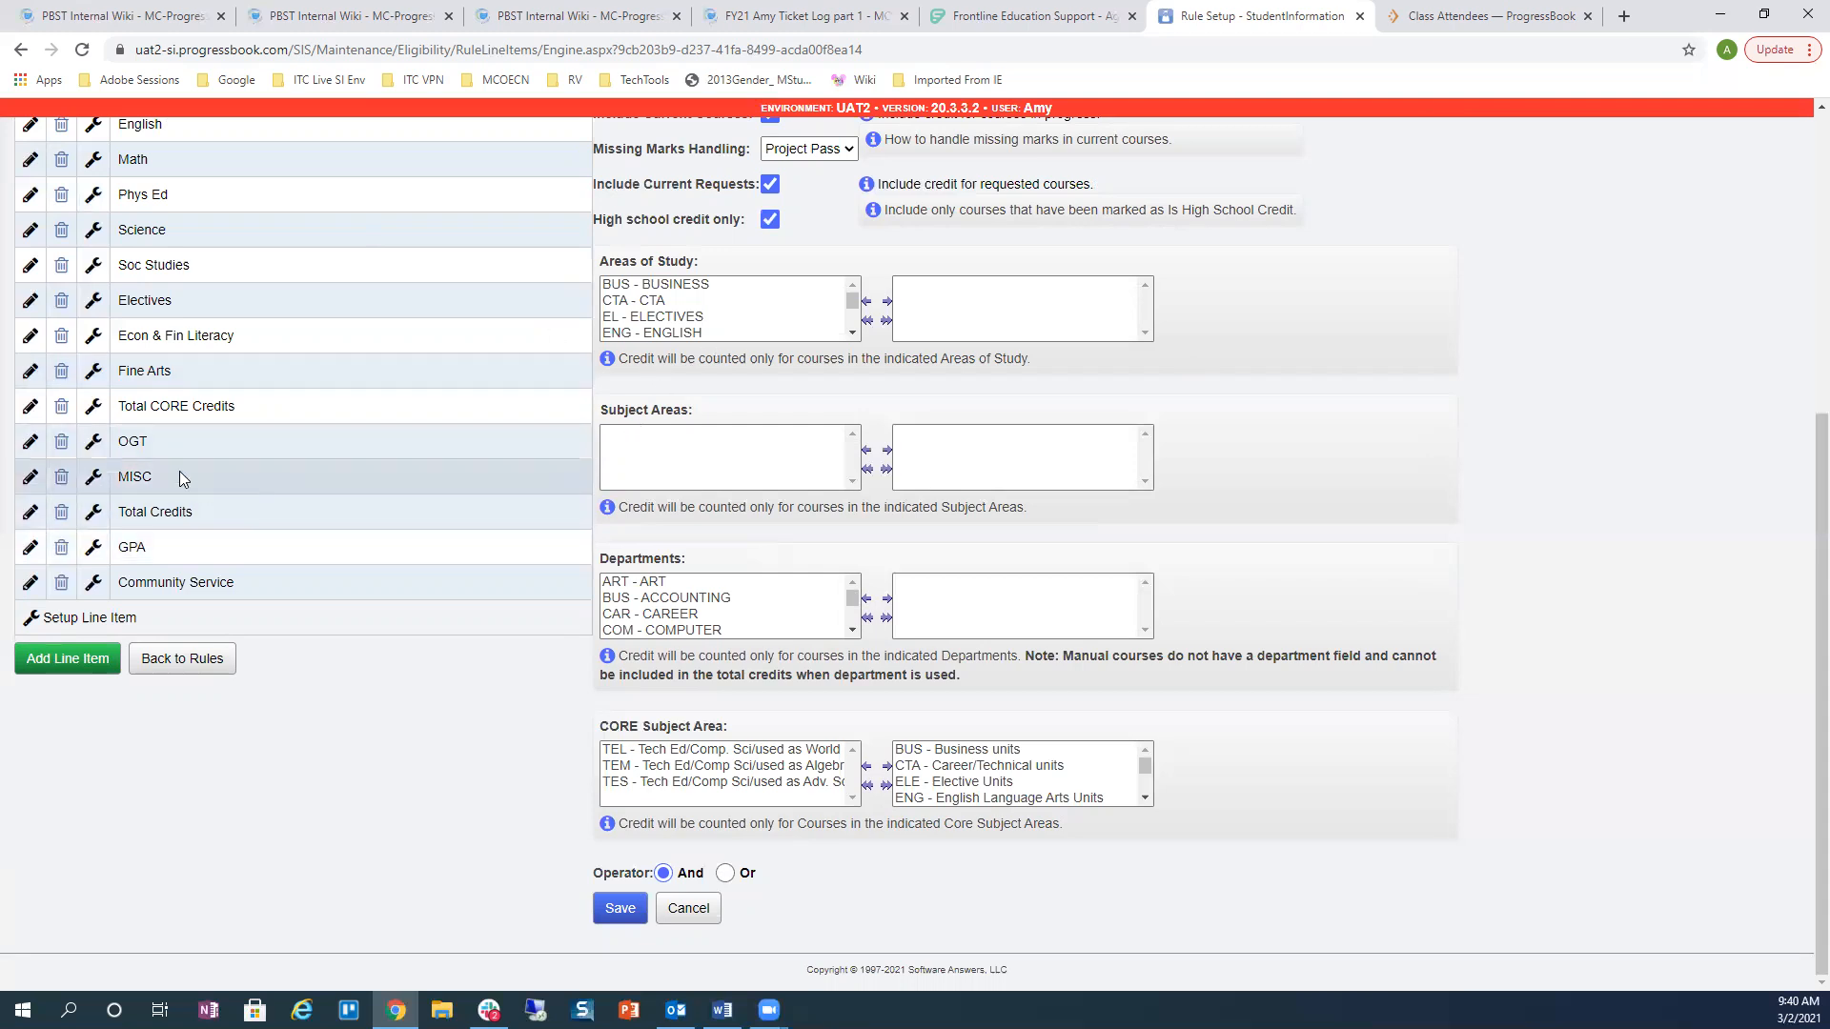
Step: Load the OGT line item's five assessment elements and check the addable element types without adding any
click(95, 442)
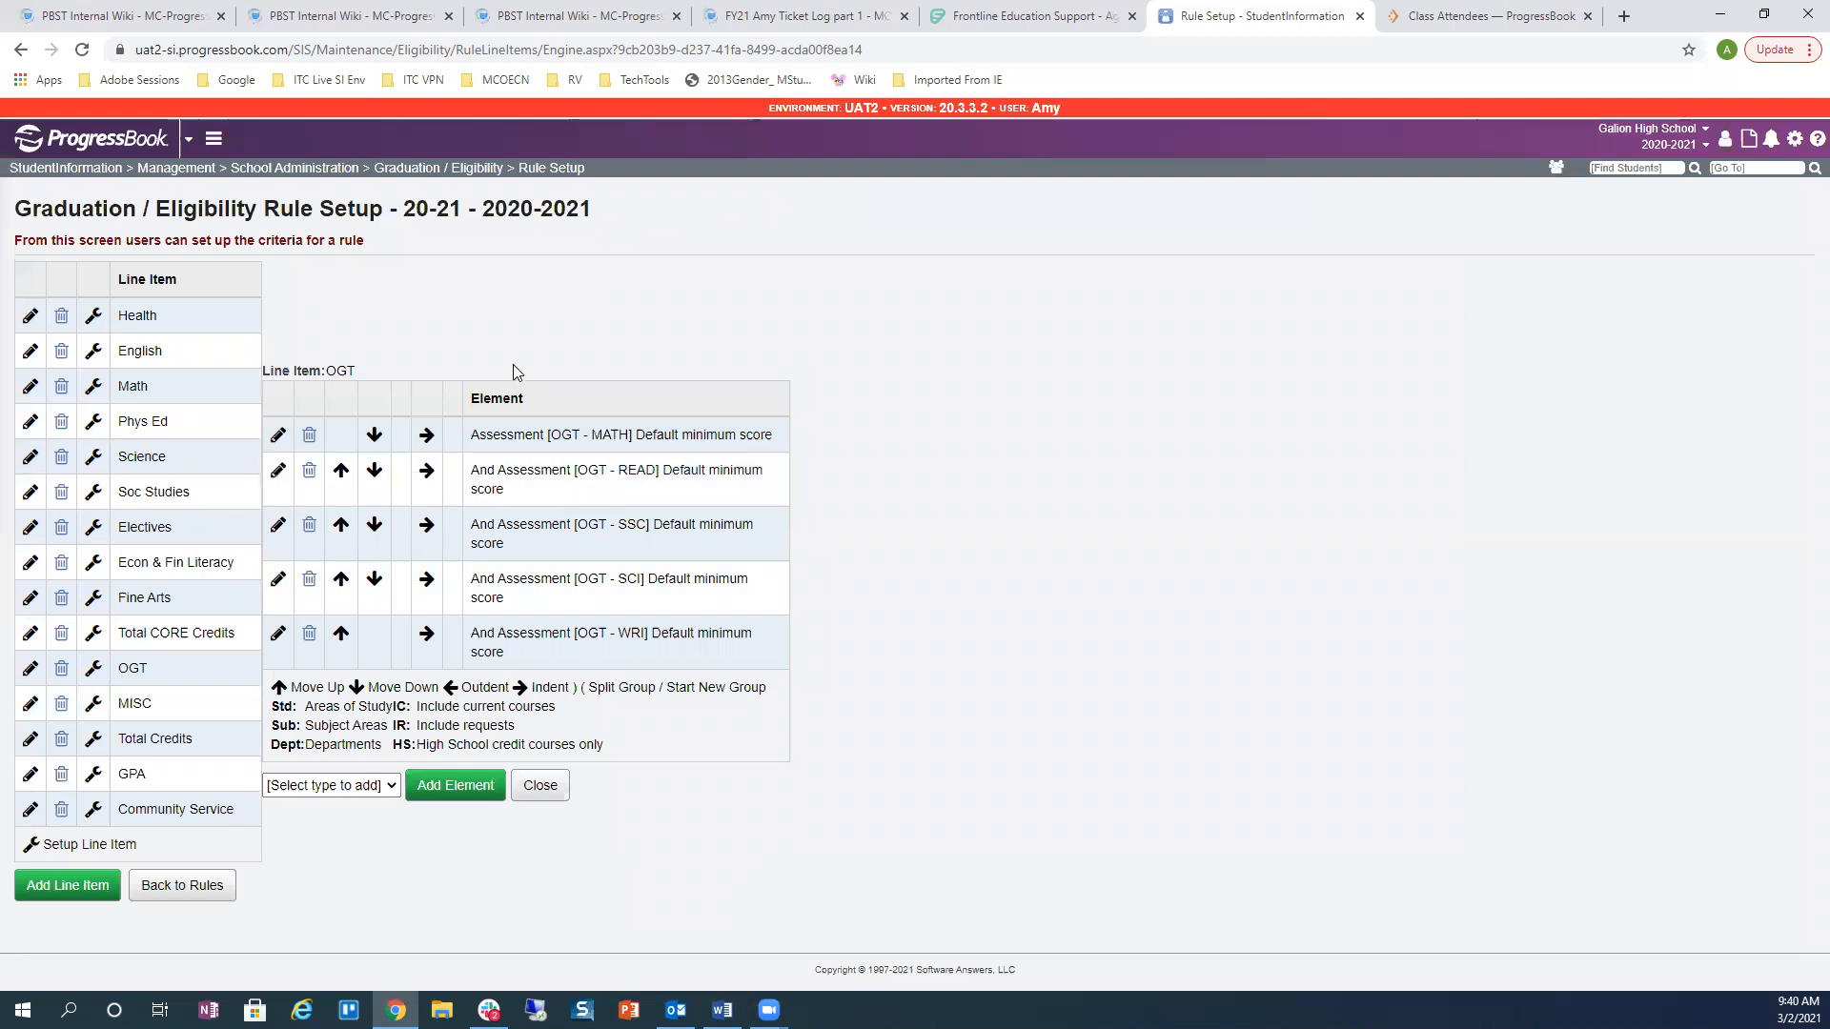
click(369, 789)
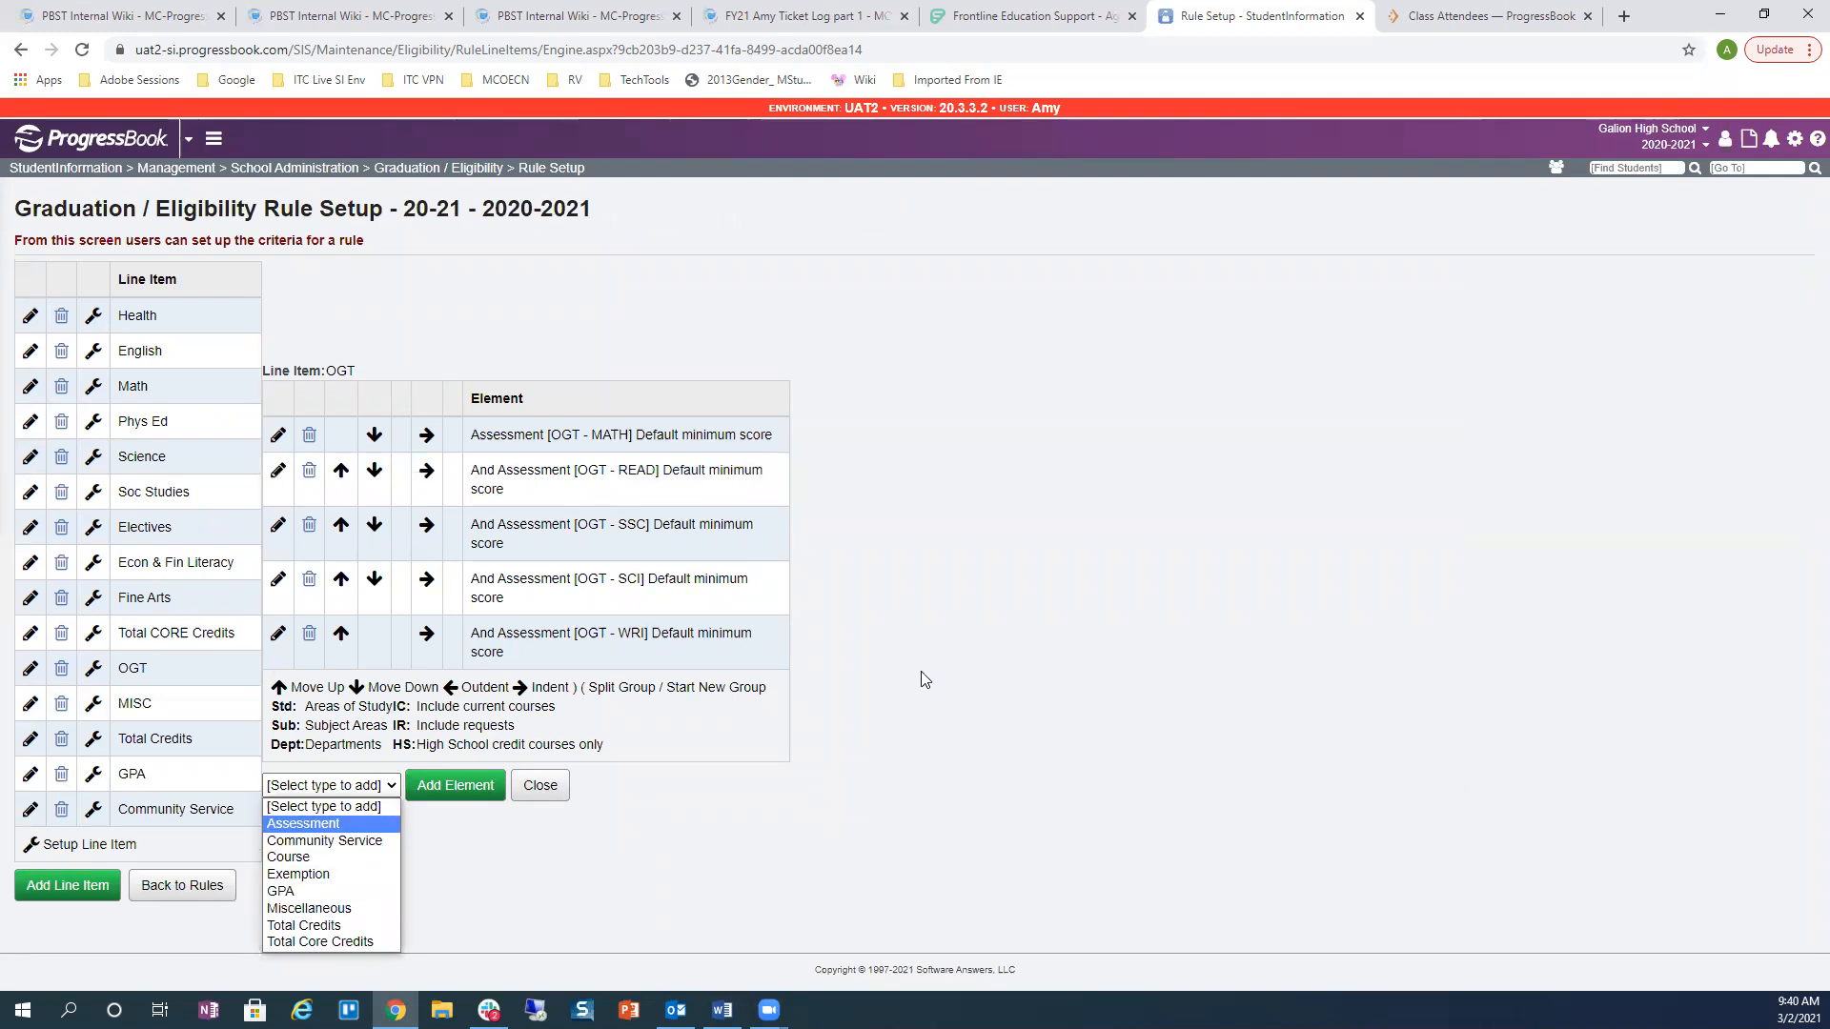
click(972, 716)
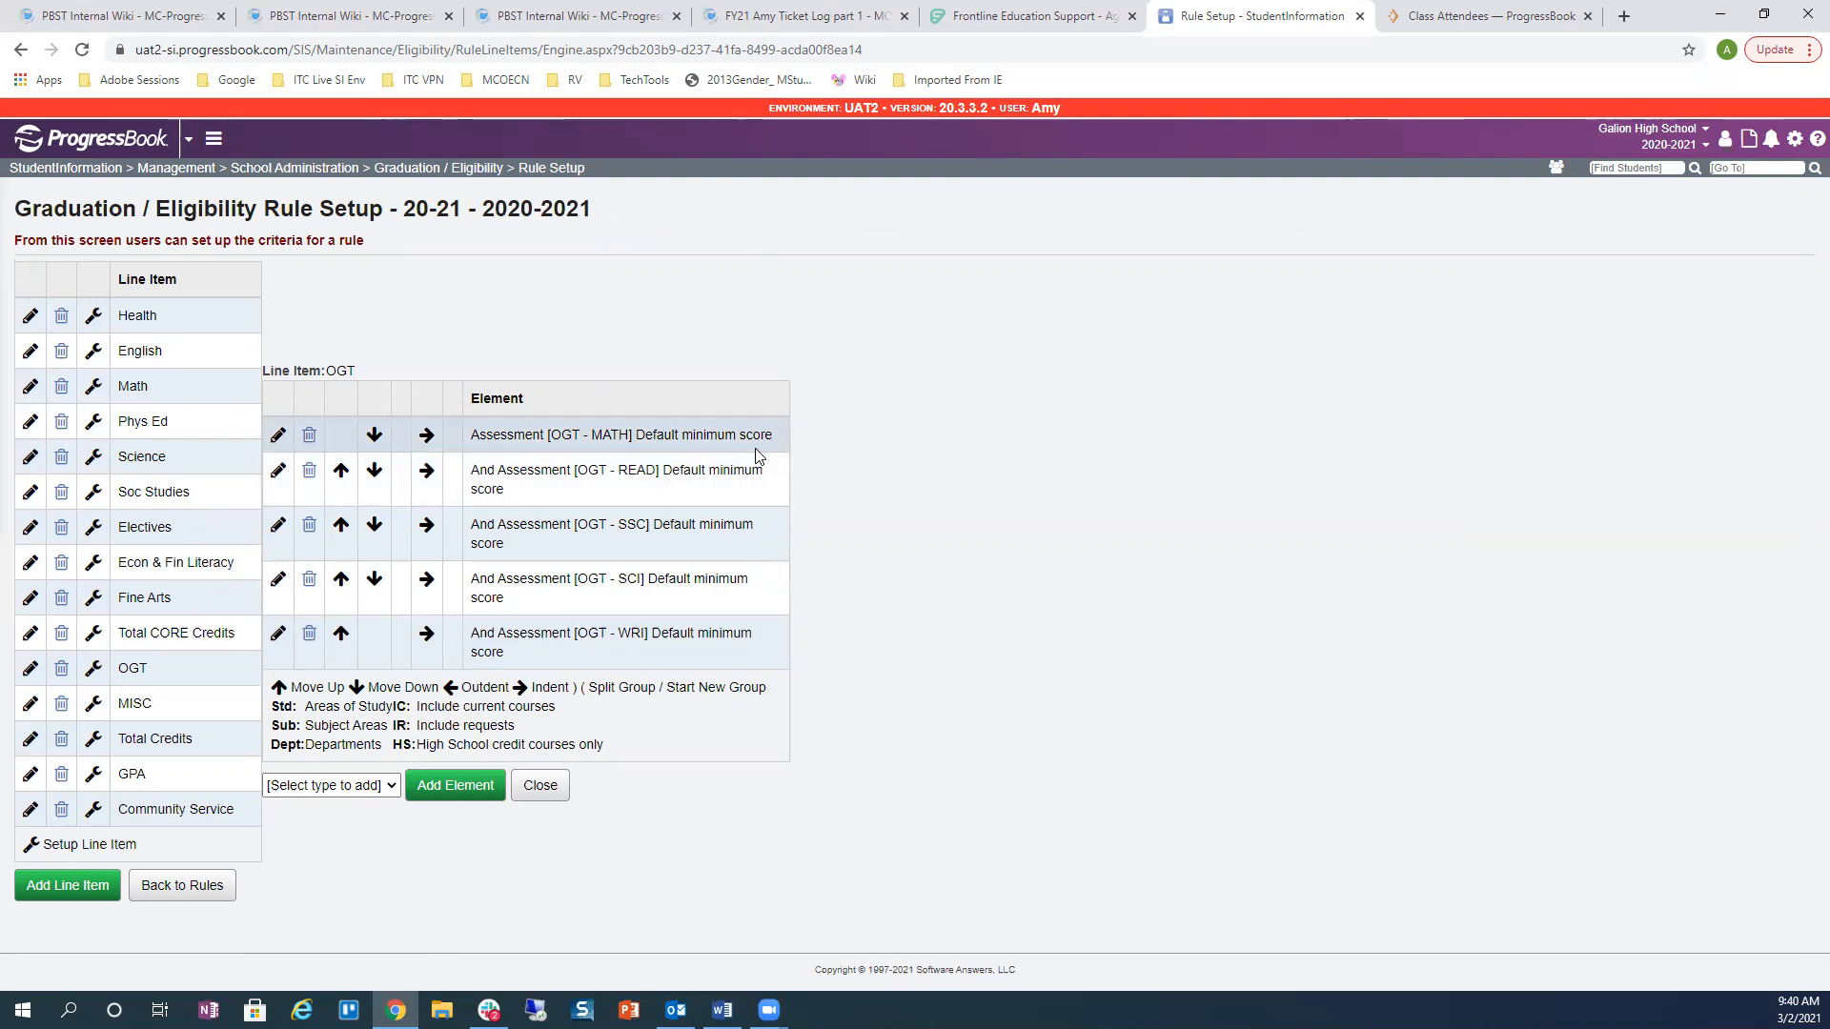
Step: Edit the MATH element to Type OGT, Part MATH, Minimum Score 400, and save
click(277, 435)
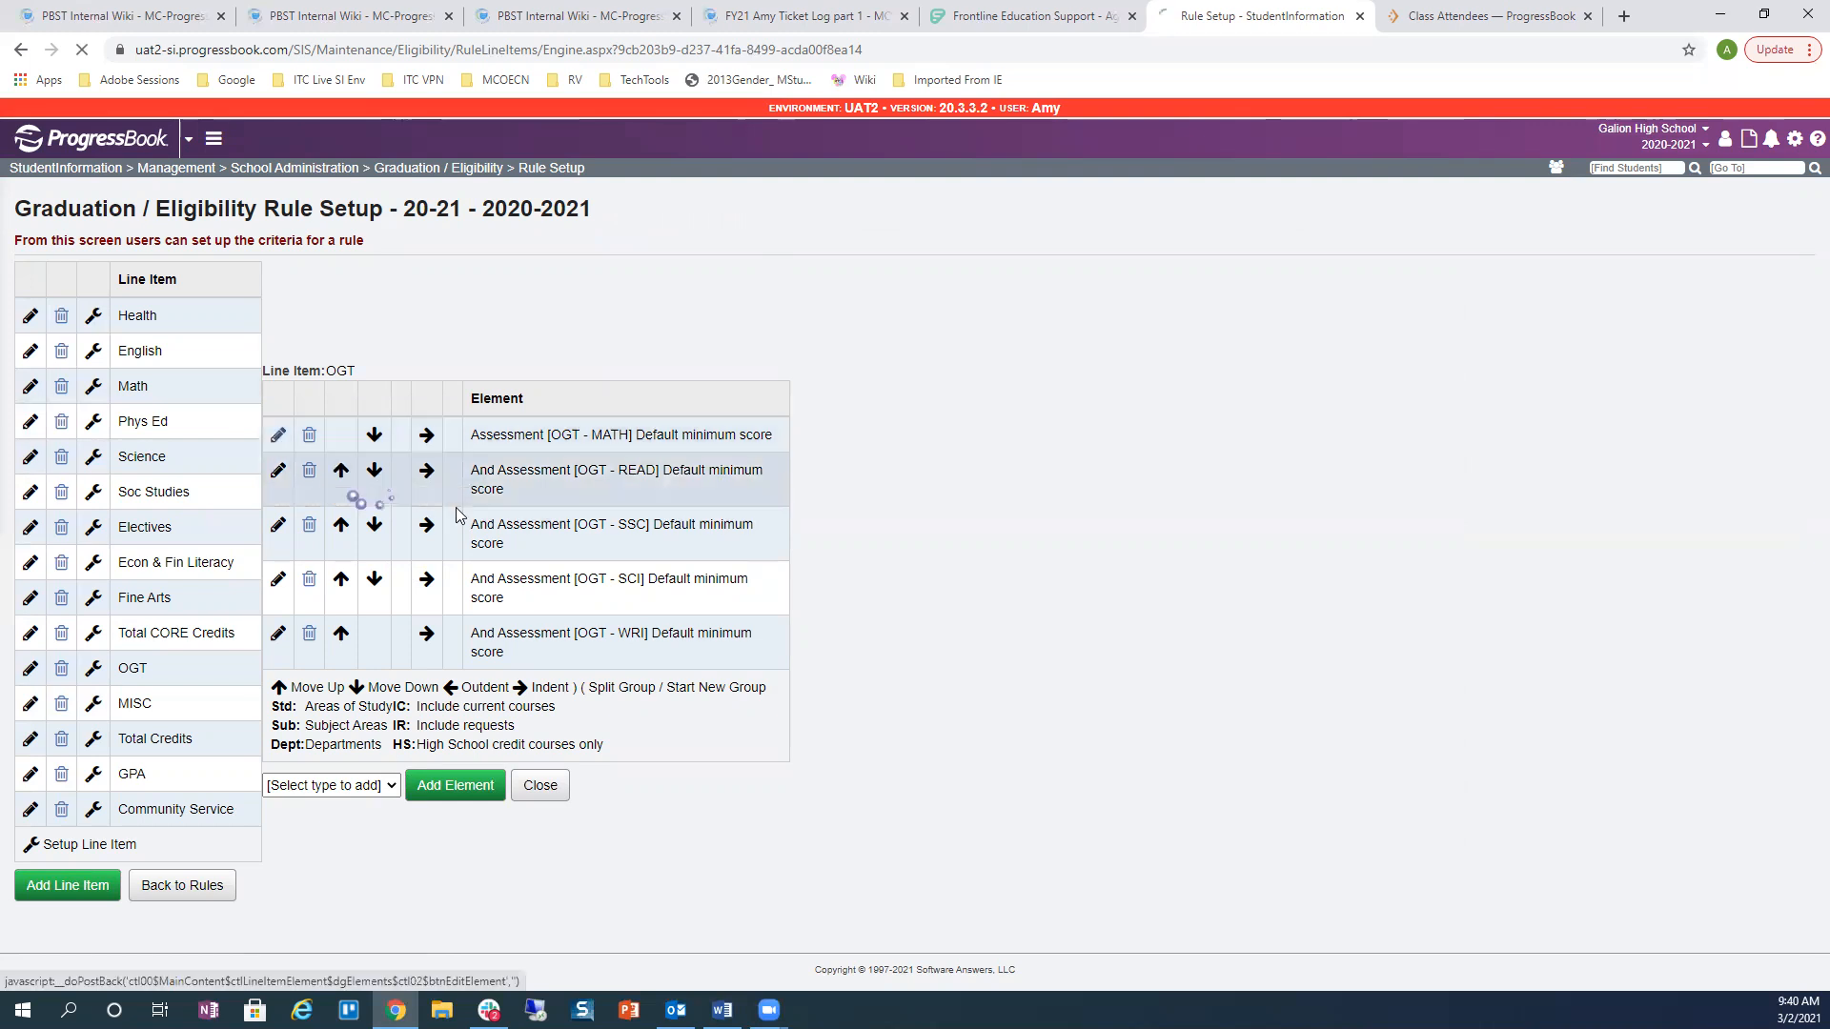
click(619, 721)
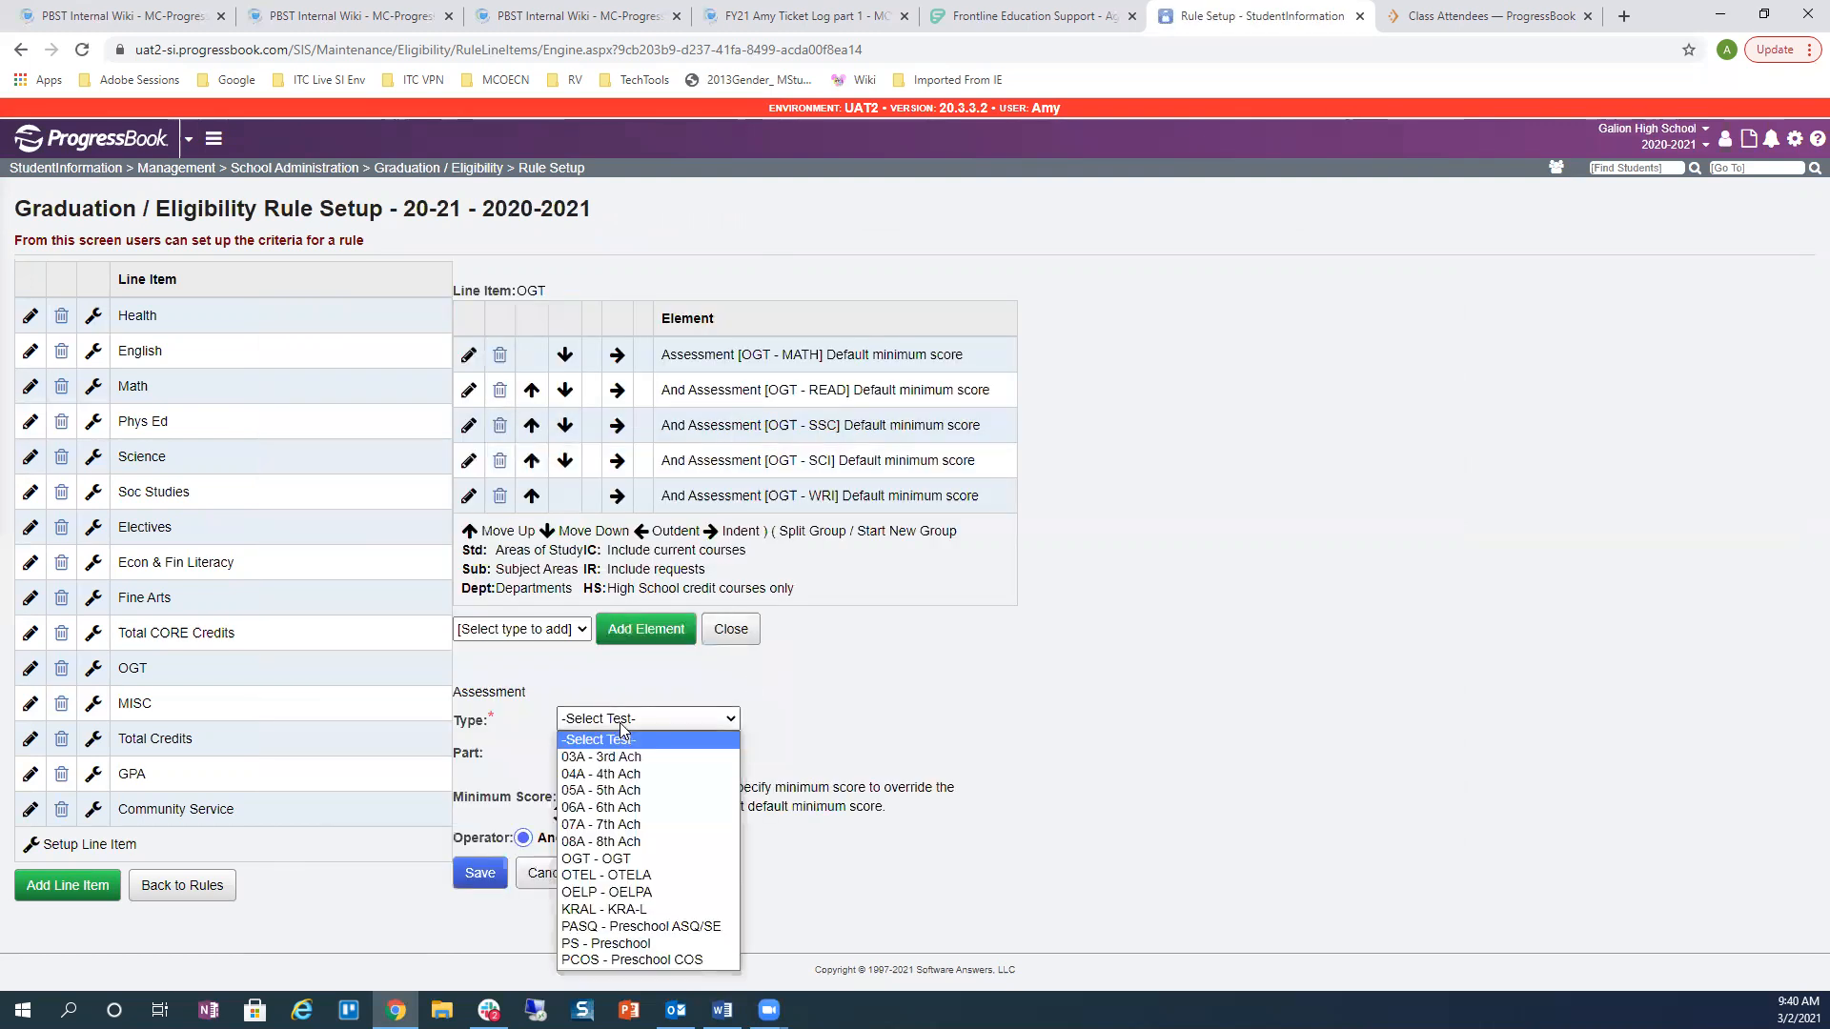
click(620, 861)
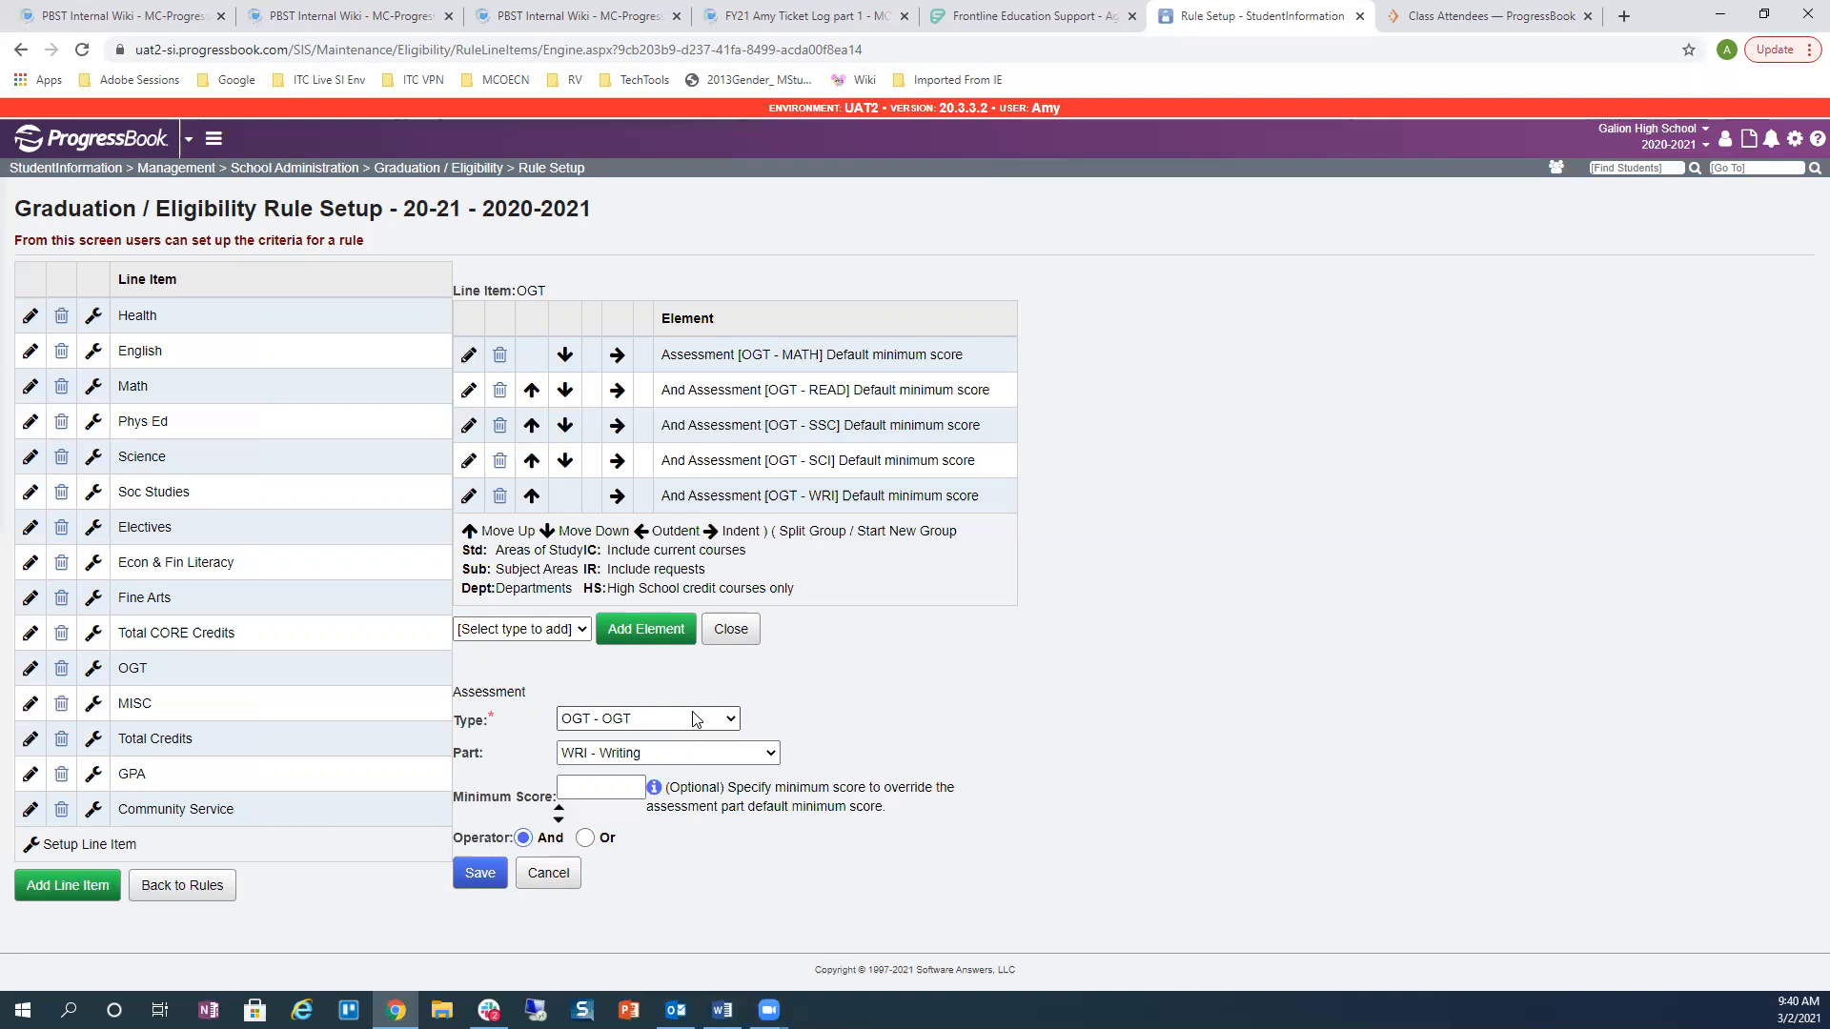
click(746, 762)
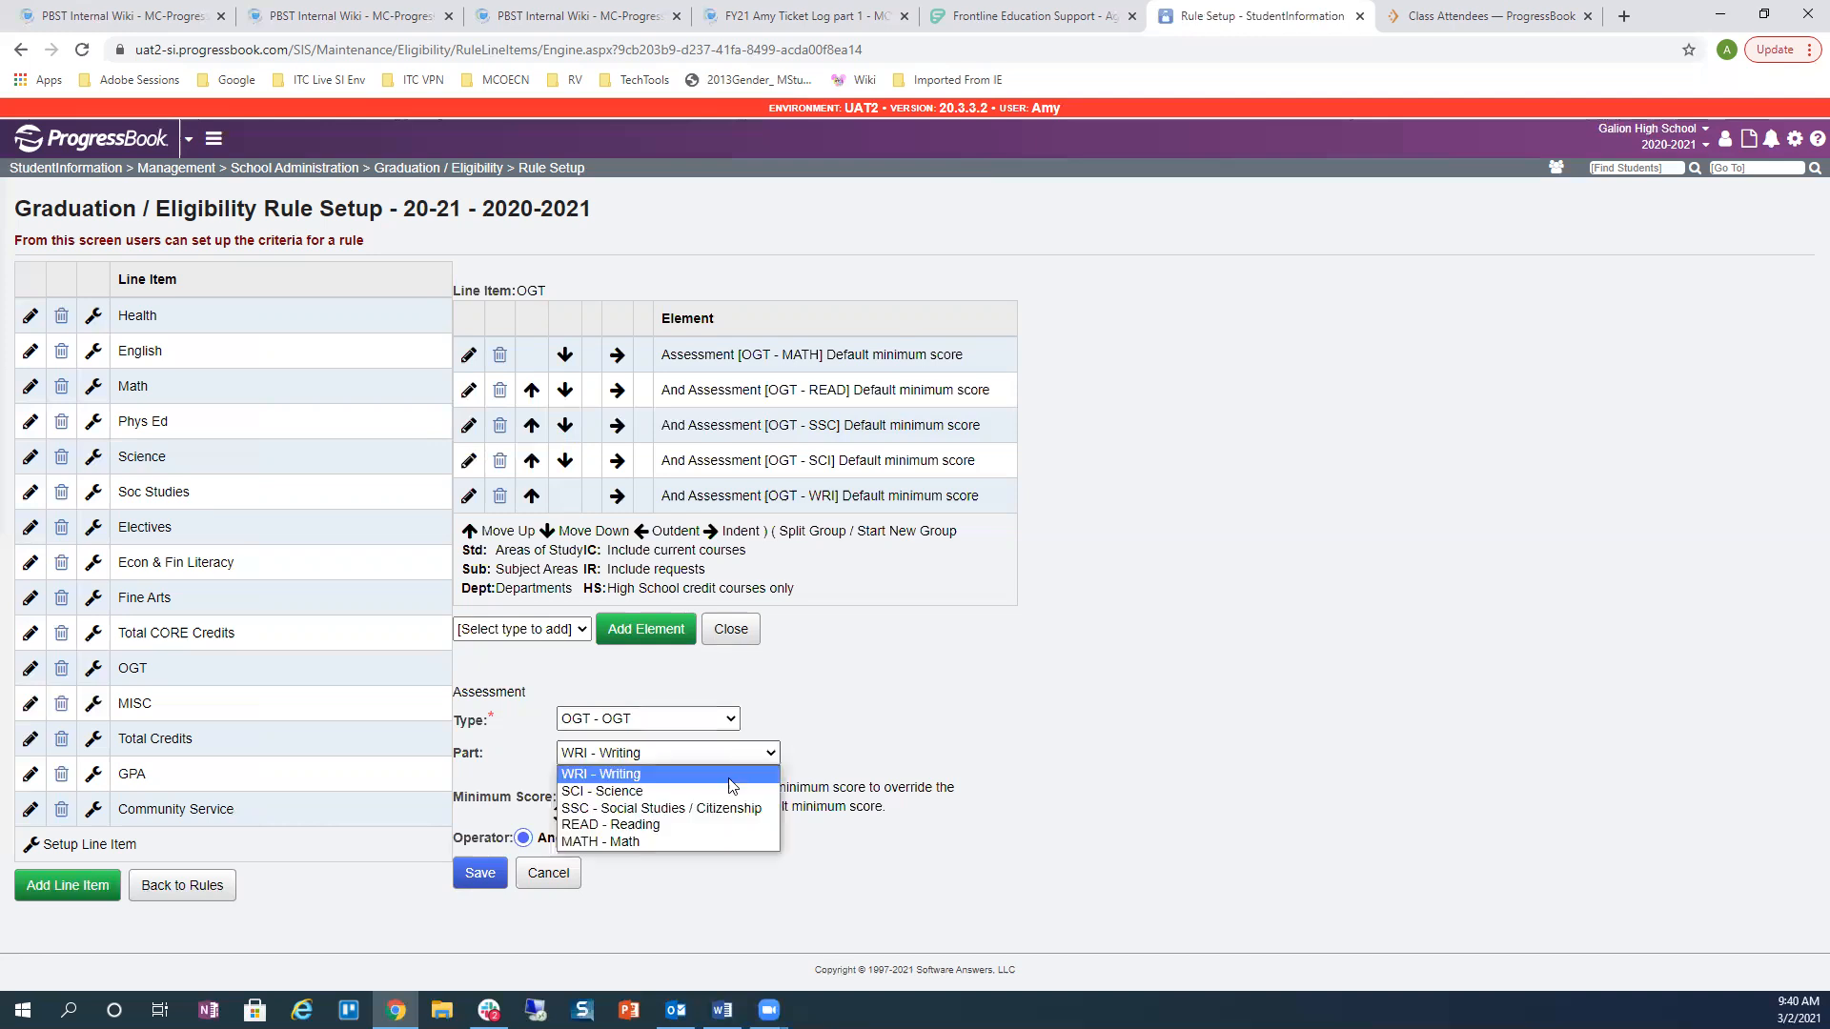
click(704, 838)
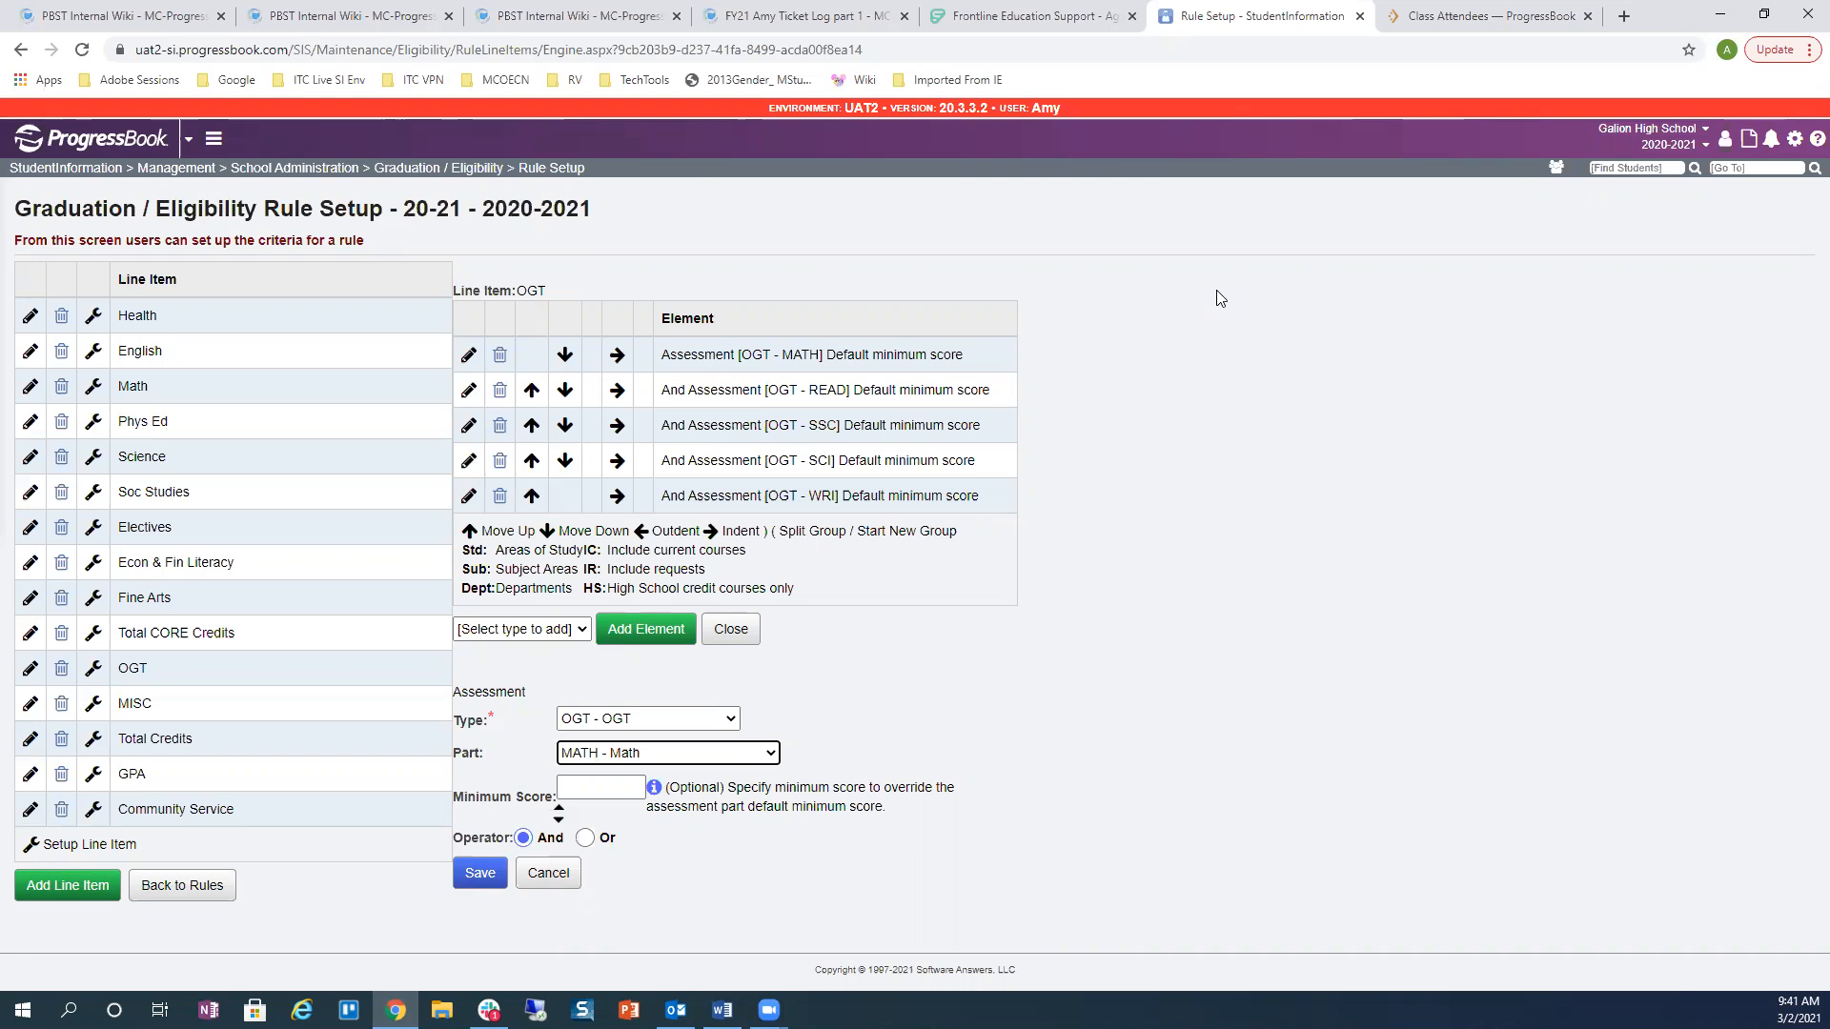
click(592, 792)
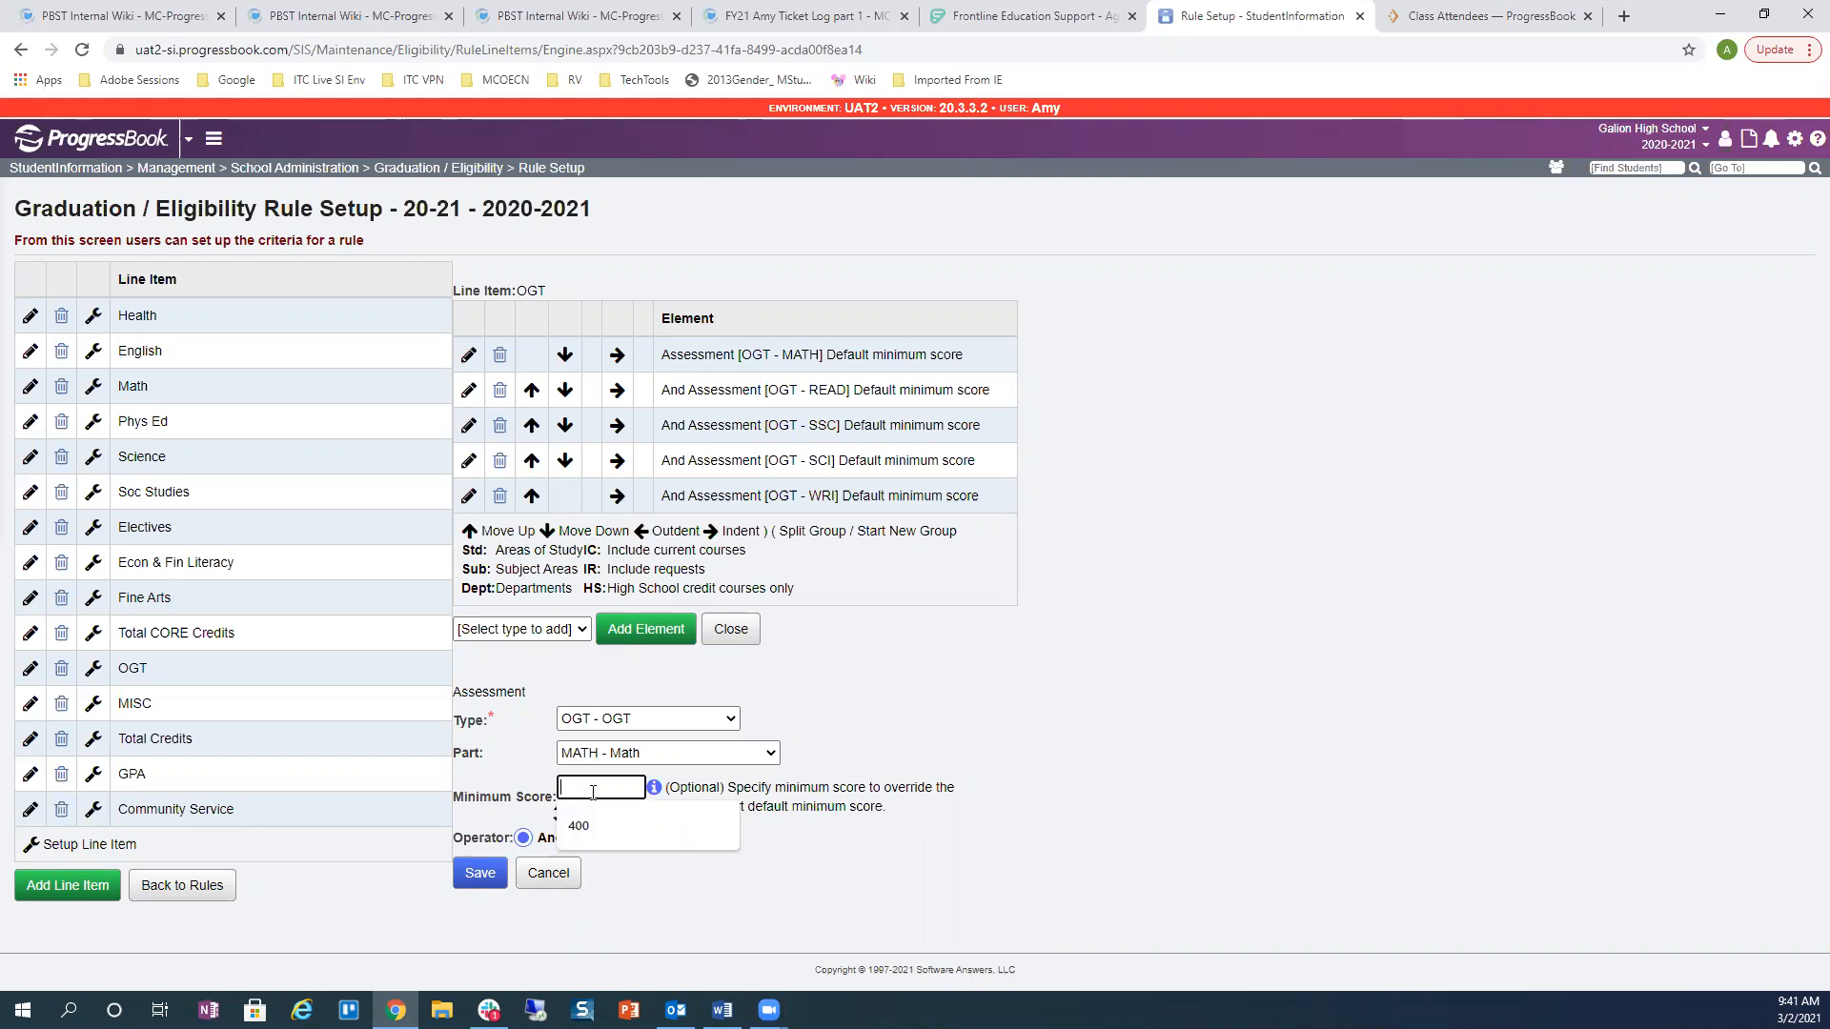
text(400)
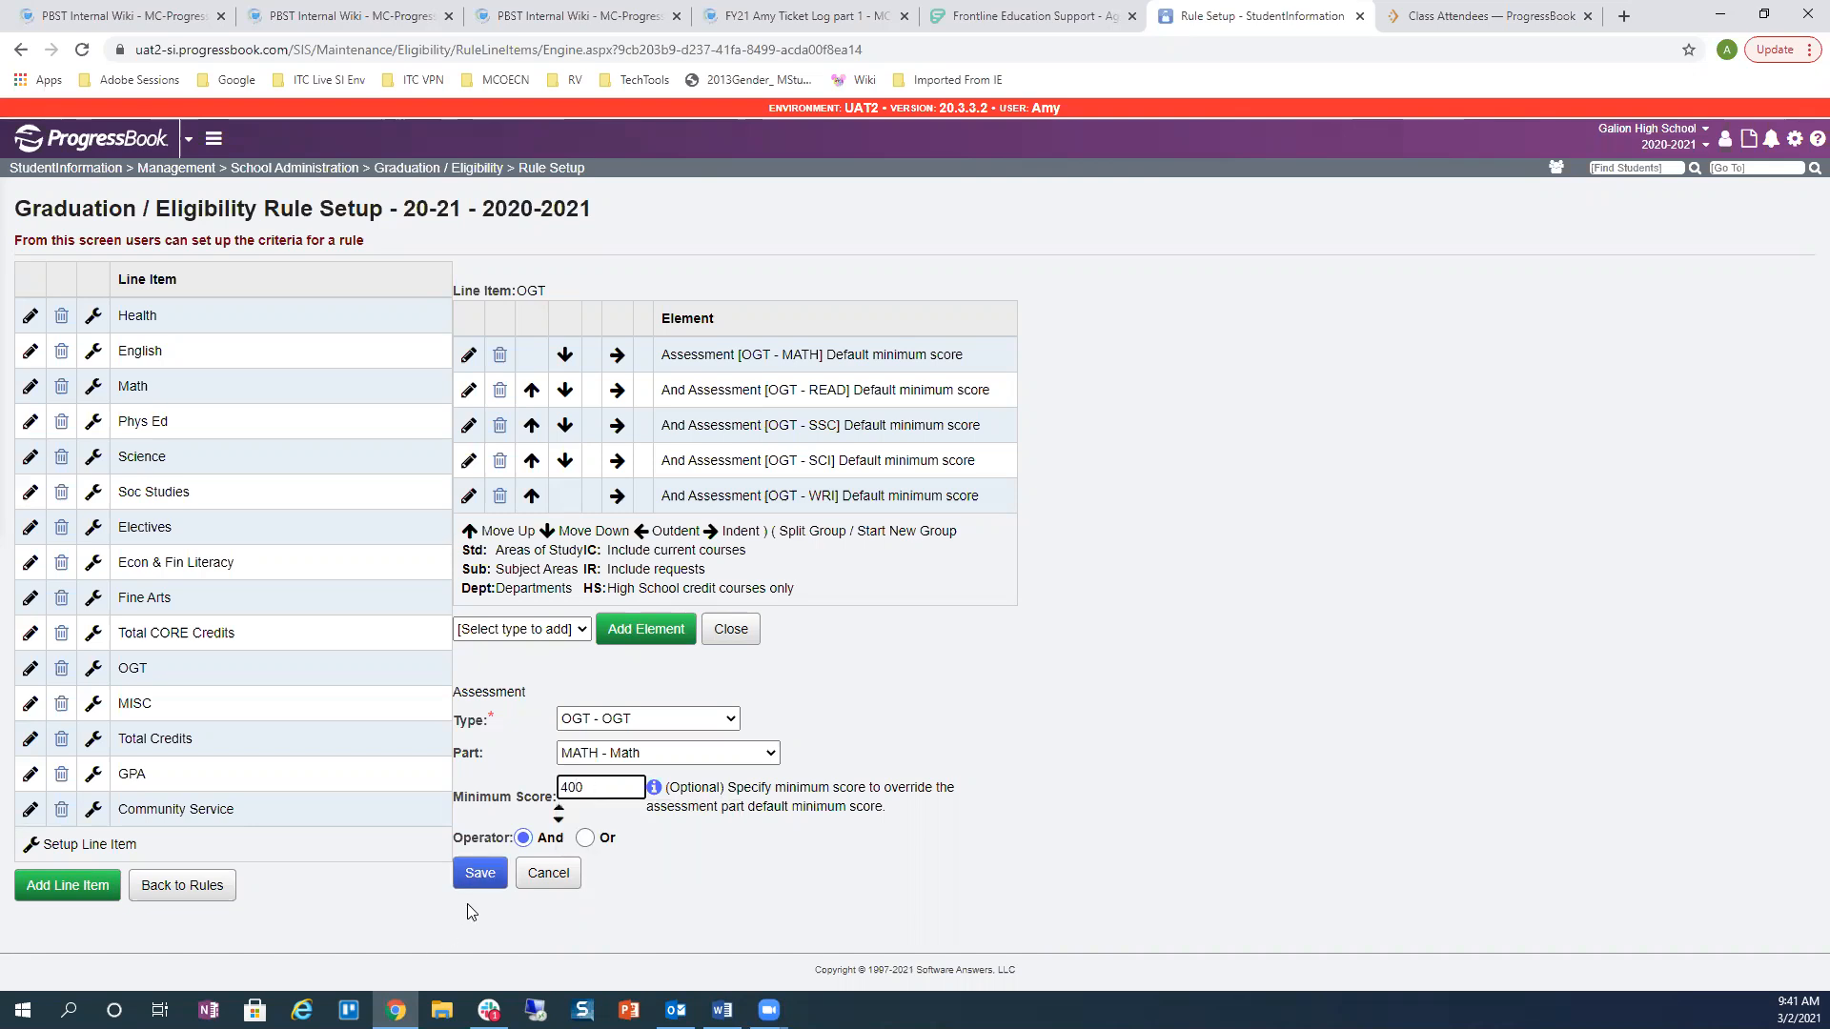
click(477, 874)
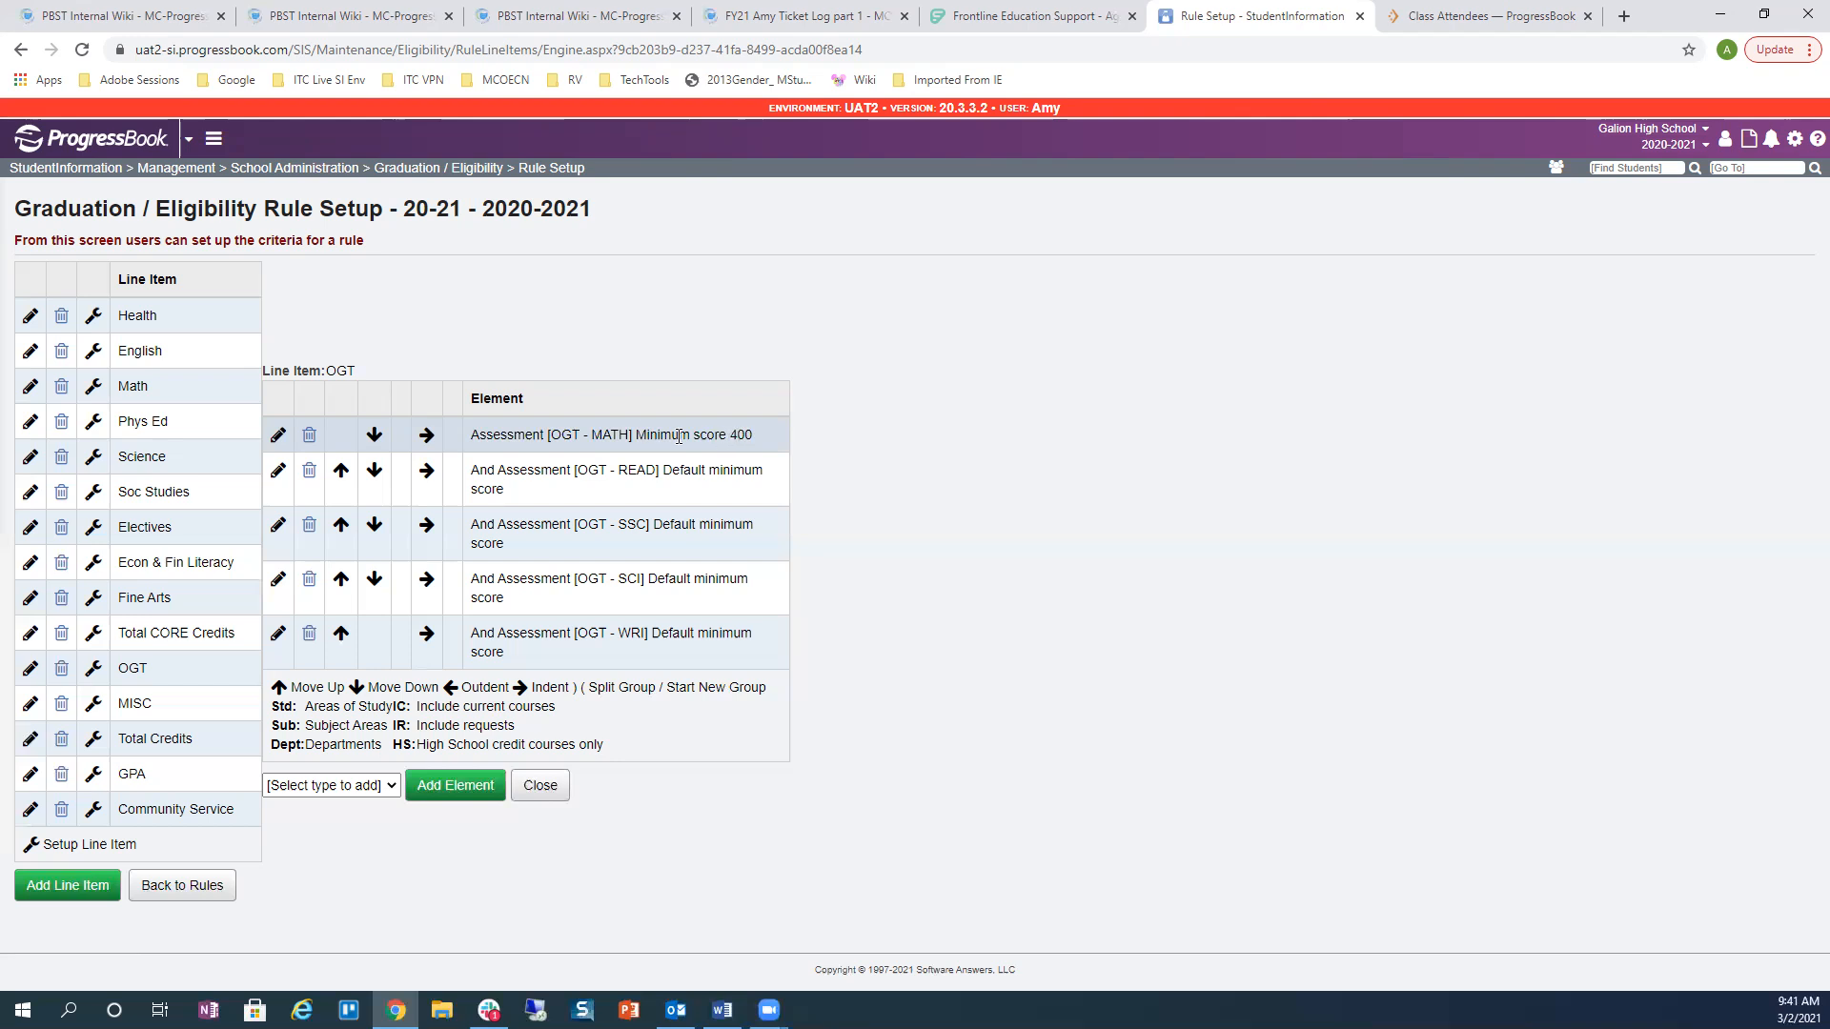
Step: Remove the 400 minimum score from the OGT MATH element and save it
drag(640, 434, 758, 436)
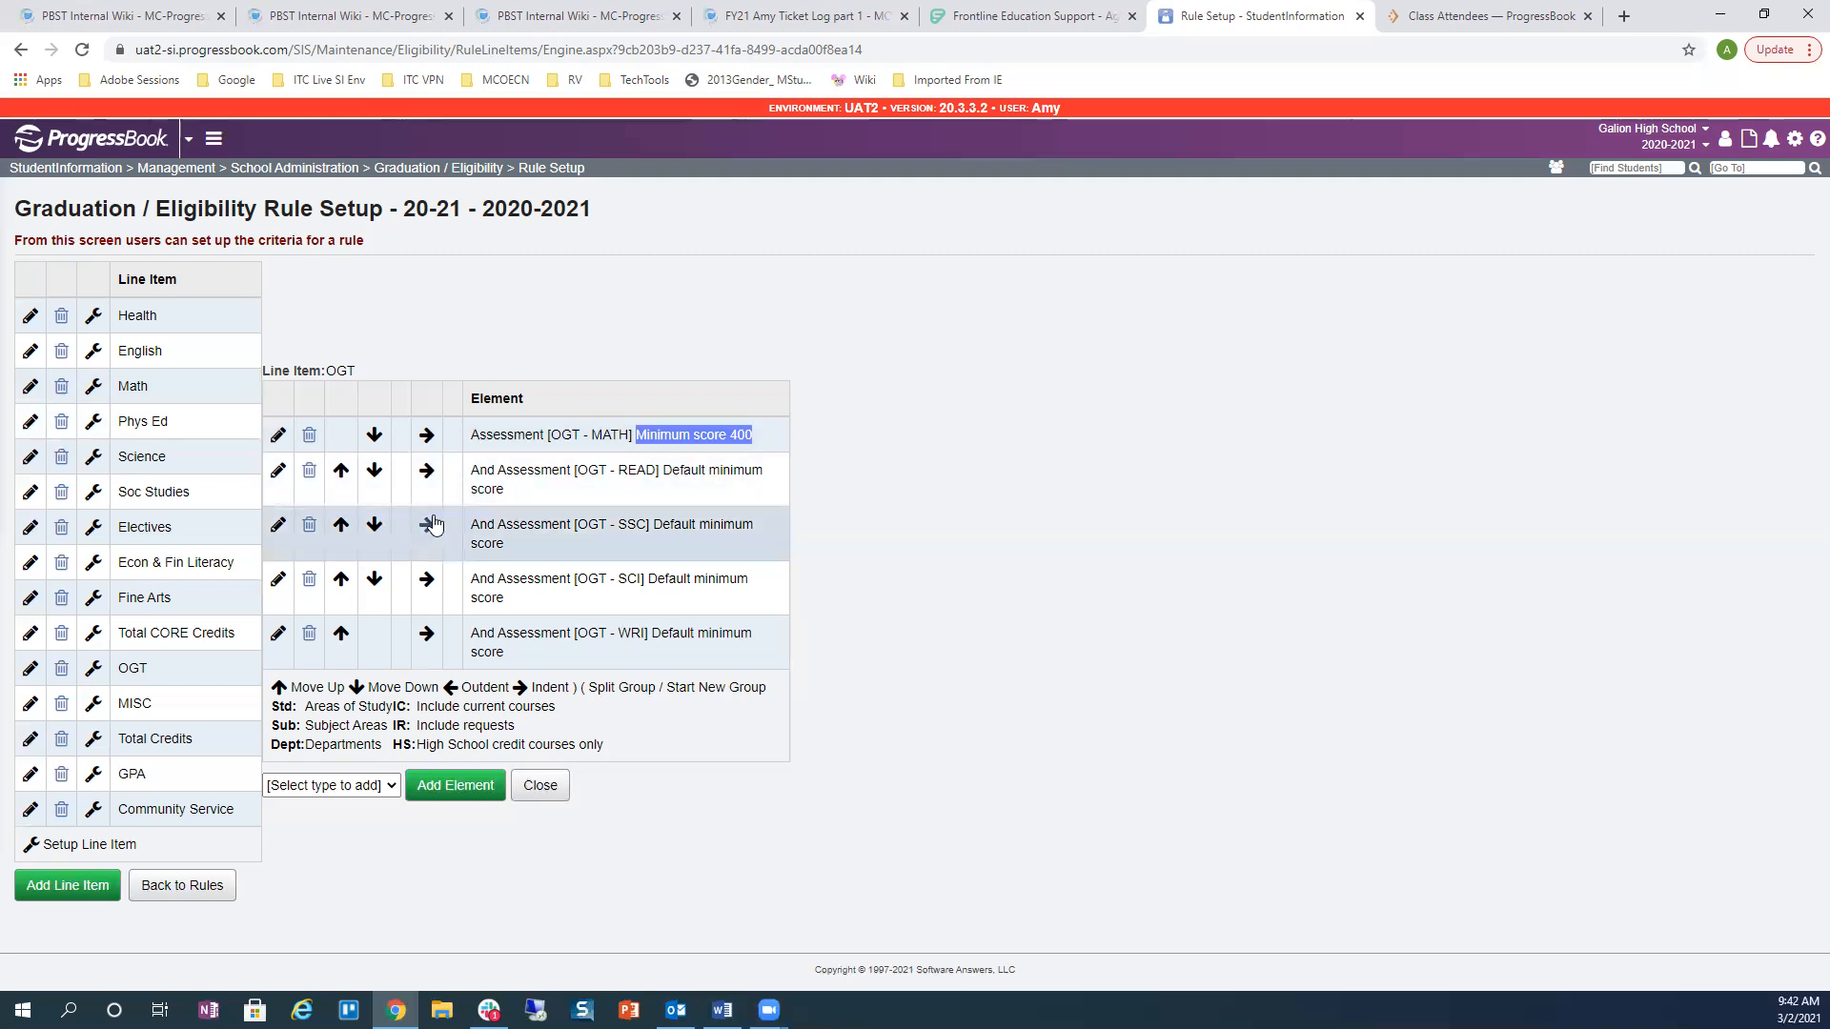
click(277, 435)
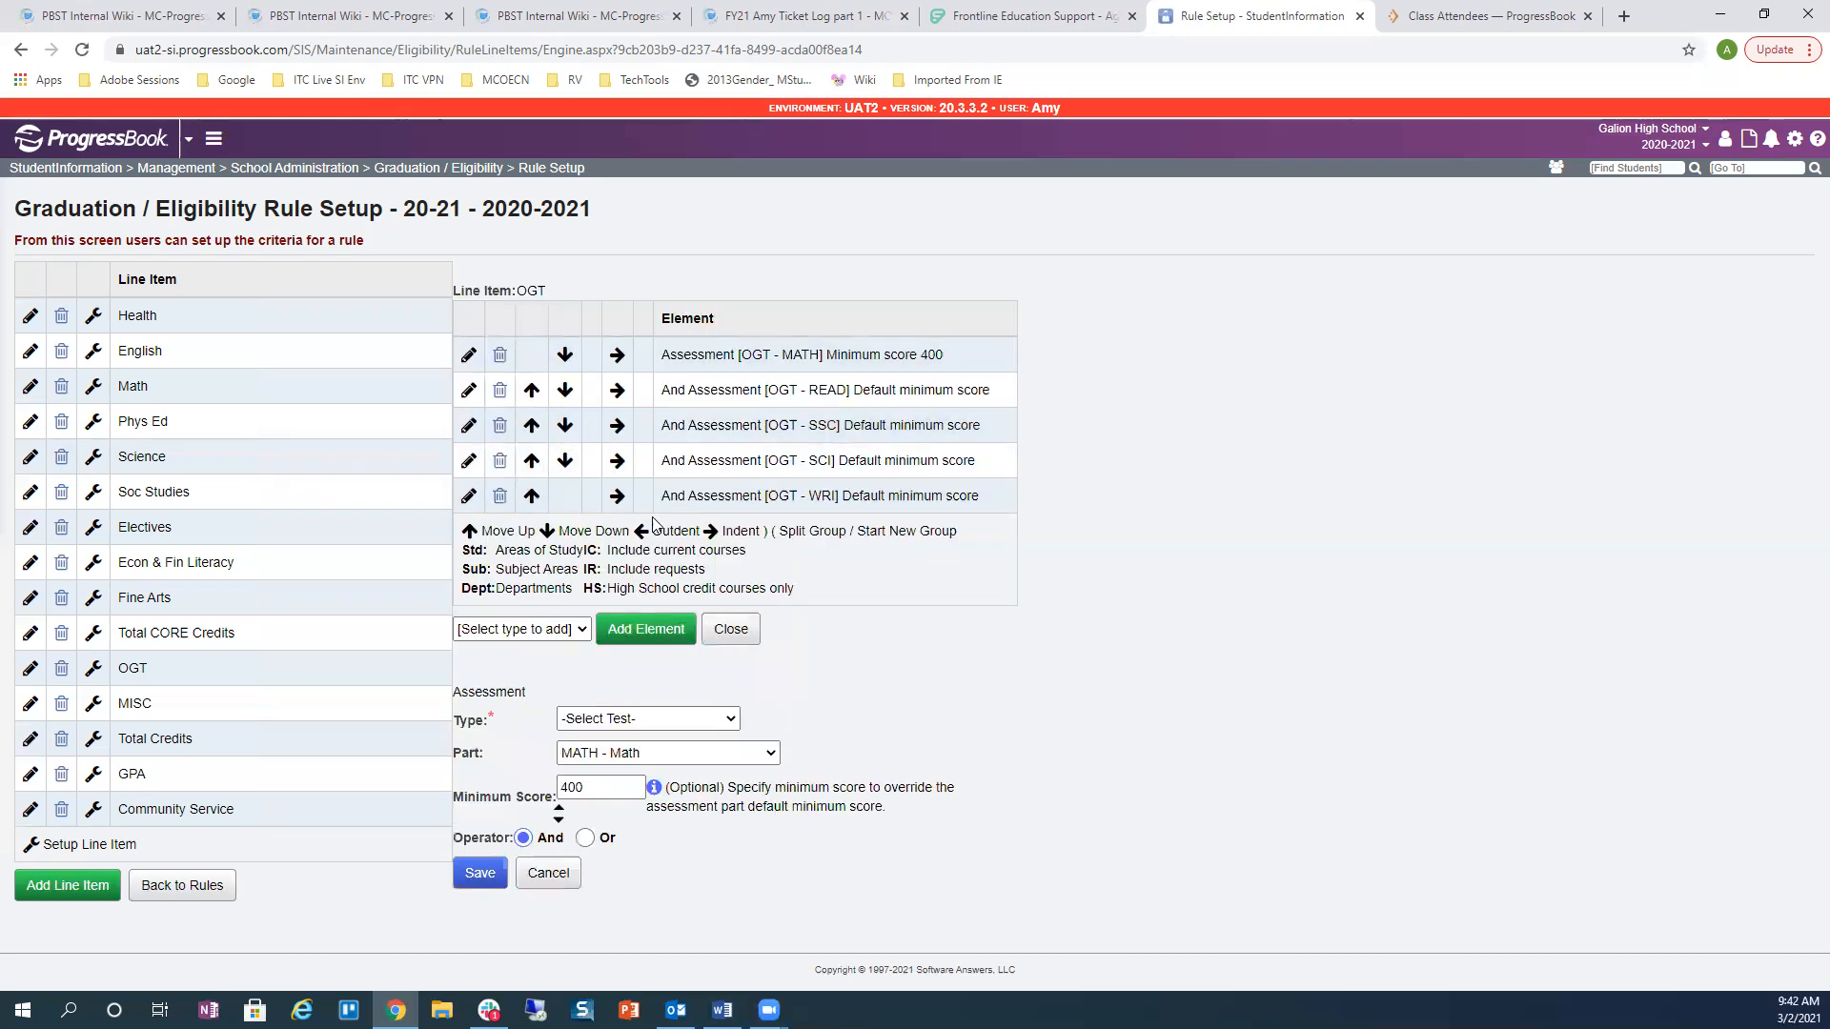
click(624, 722)
click(610, 859)
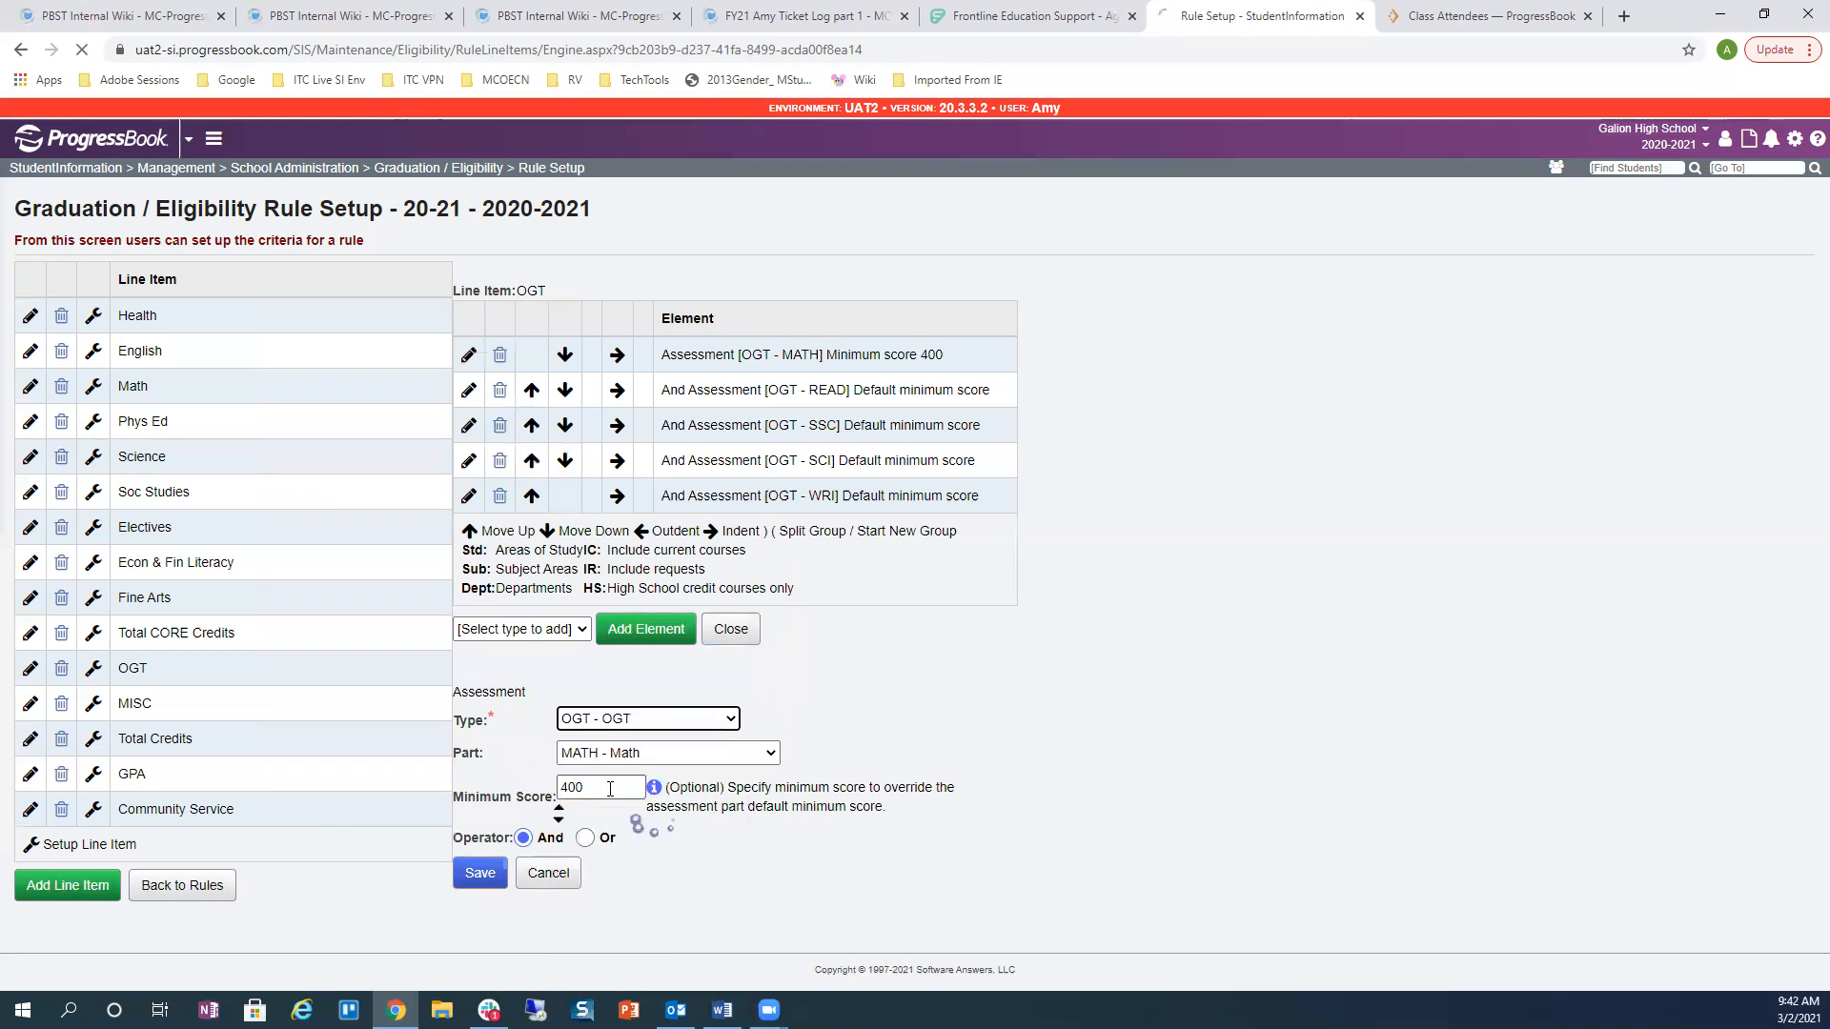
double_click(610, 789)
key(BackSpace)
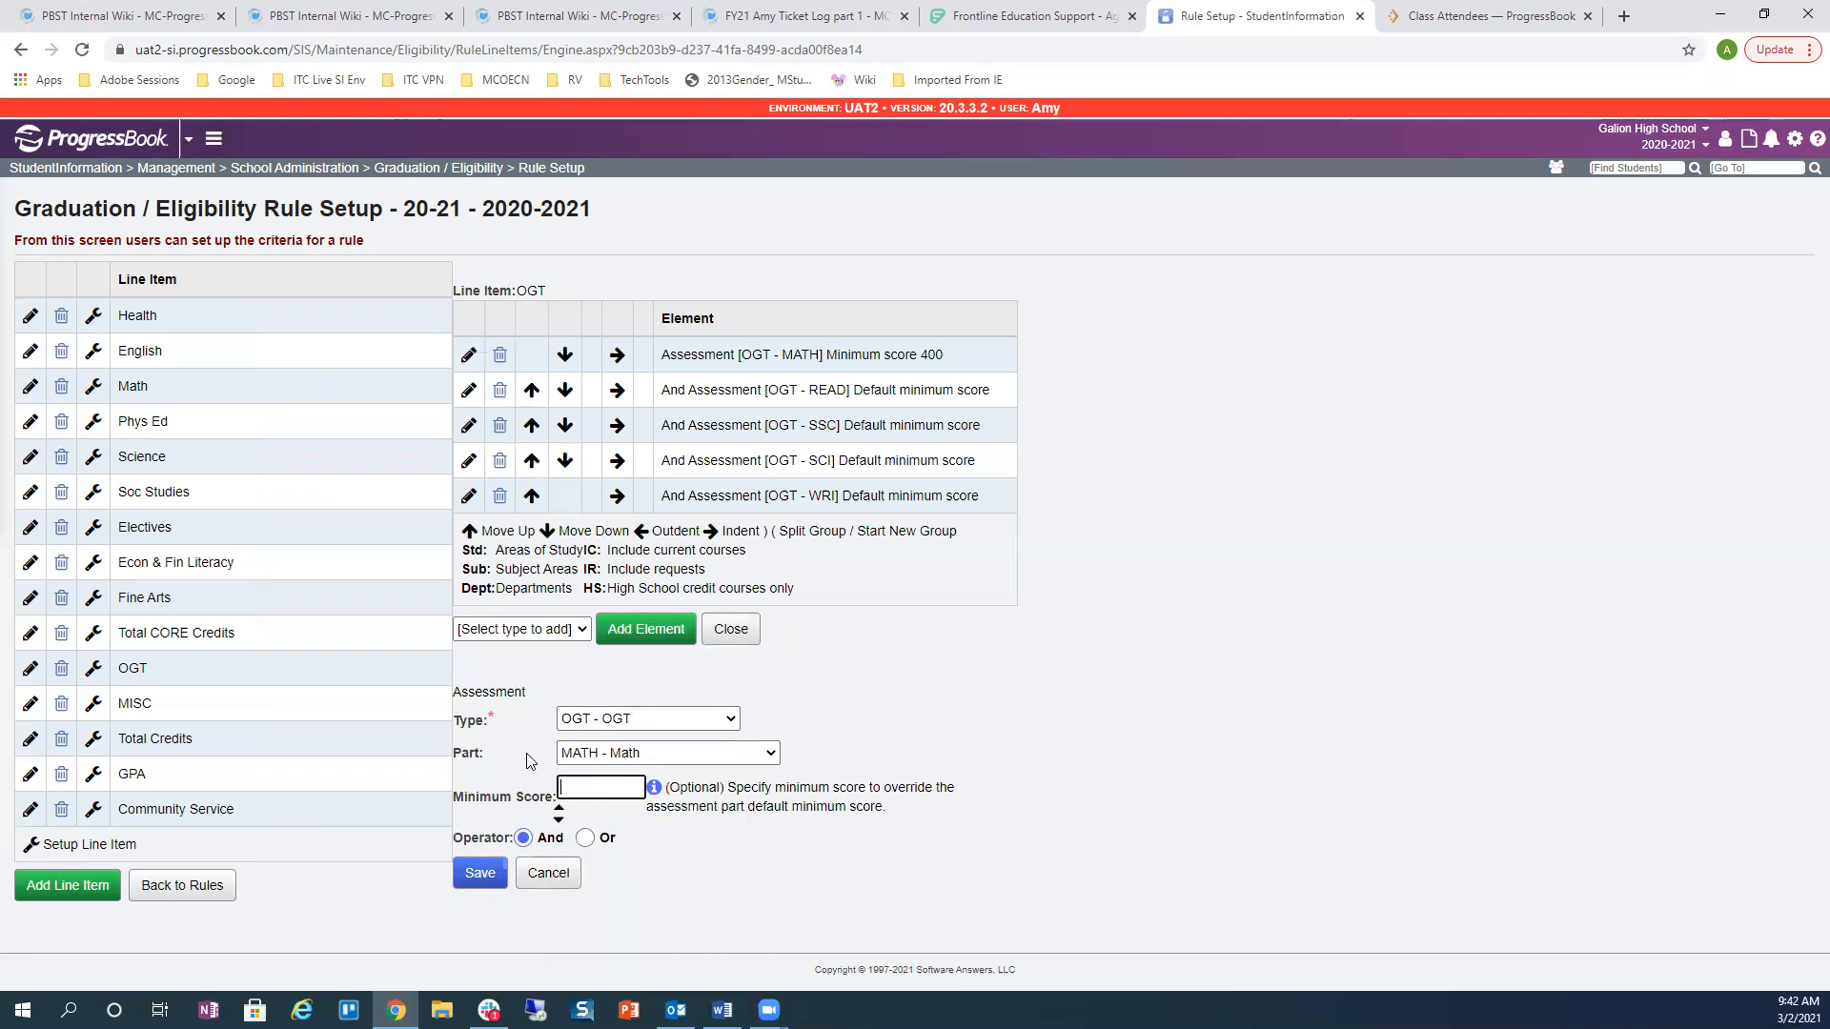
click(479, 872)
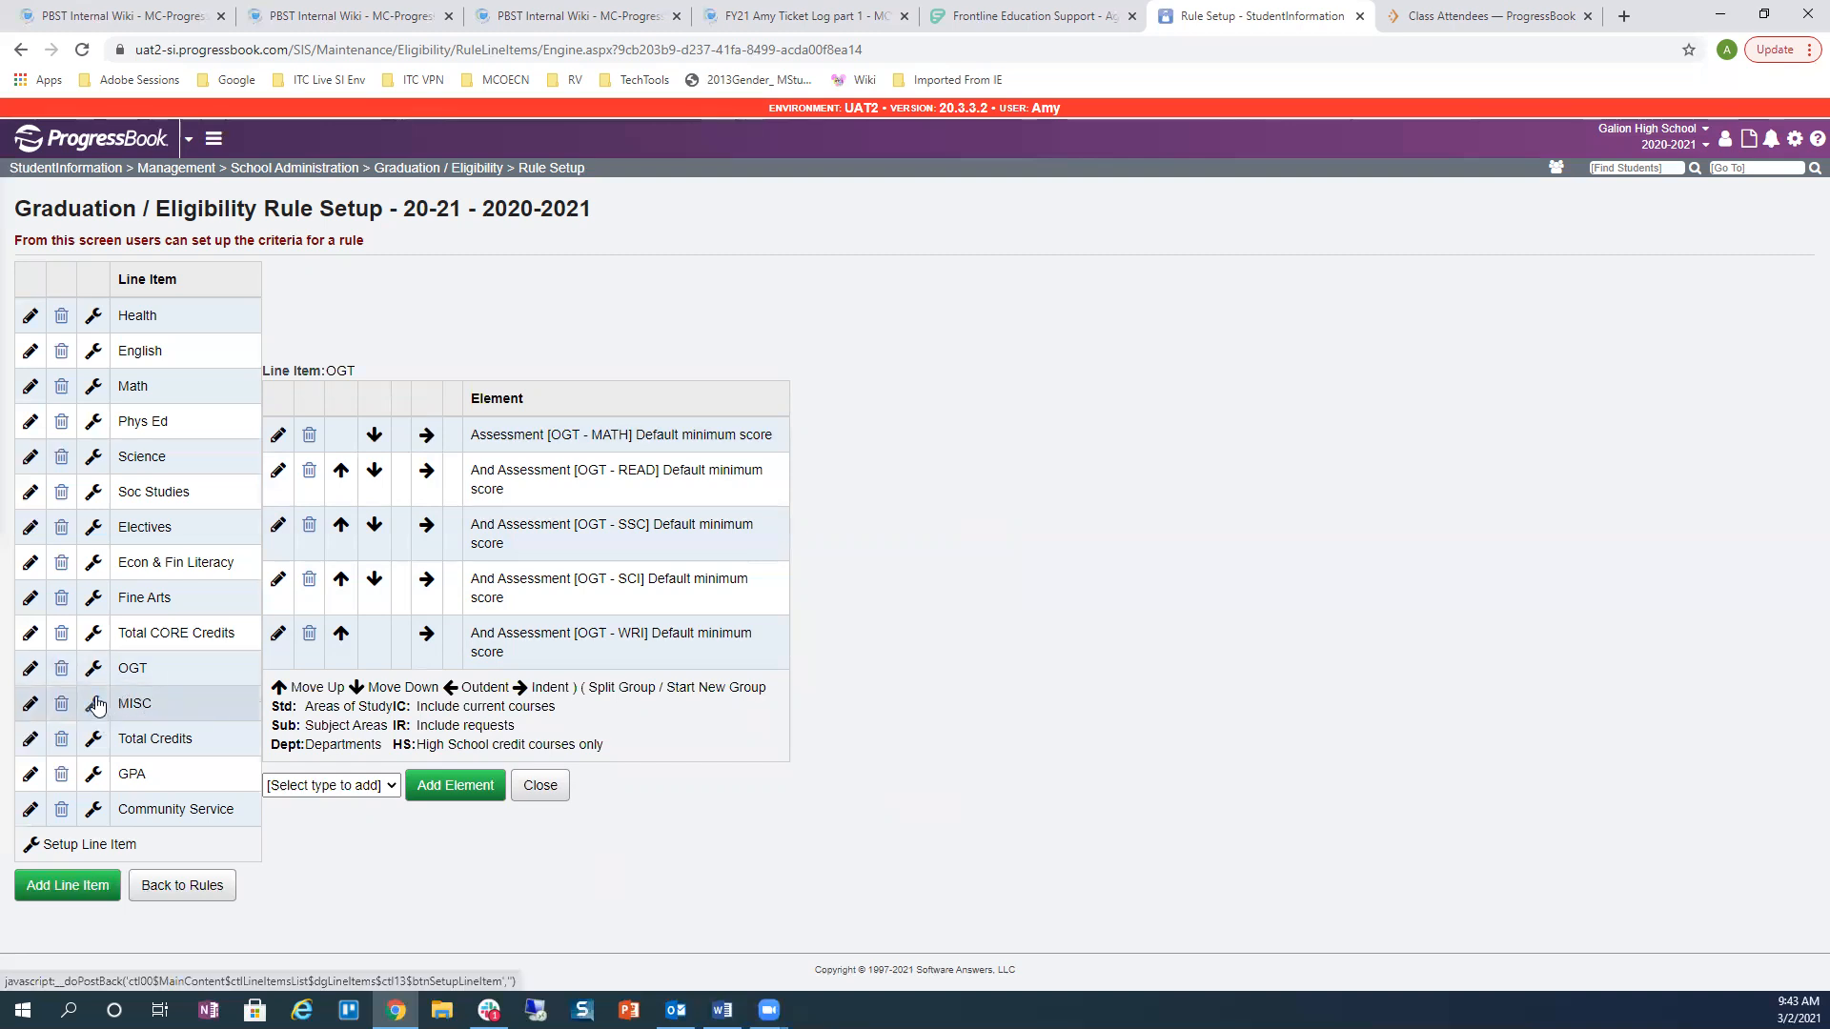
Step: Open the MISC line item, edit an element and pick Portfolio as the Miscellaneous Item
click(99, 706)
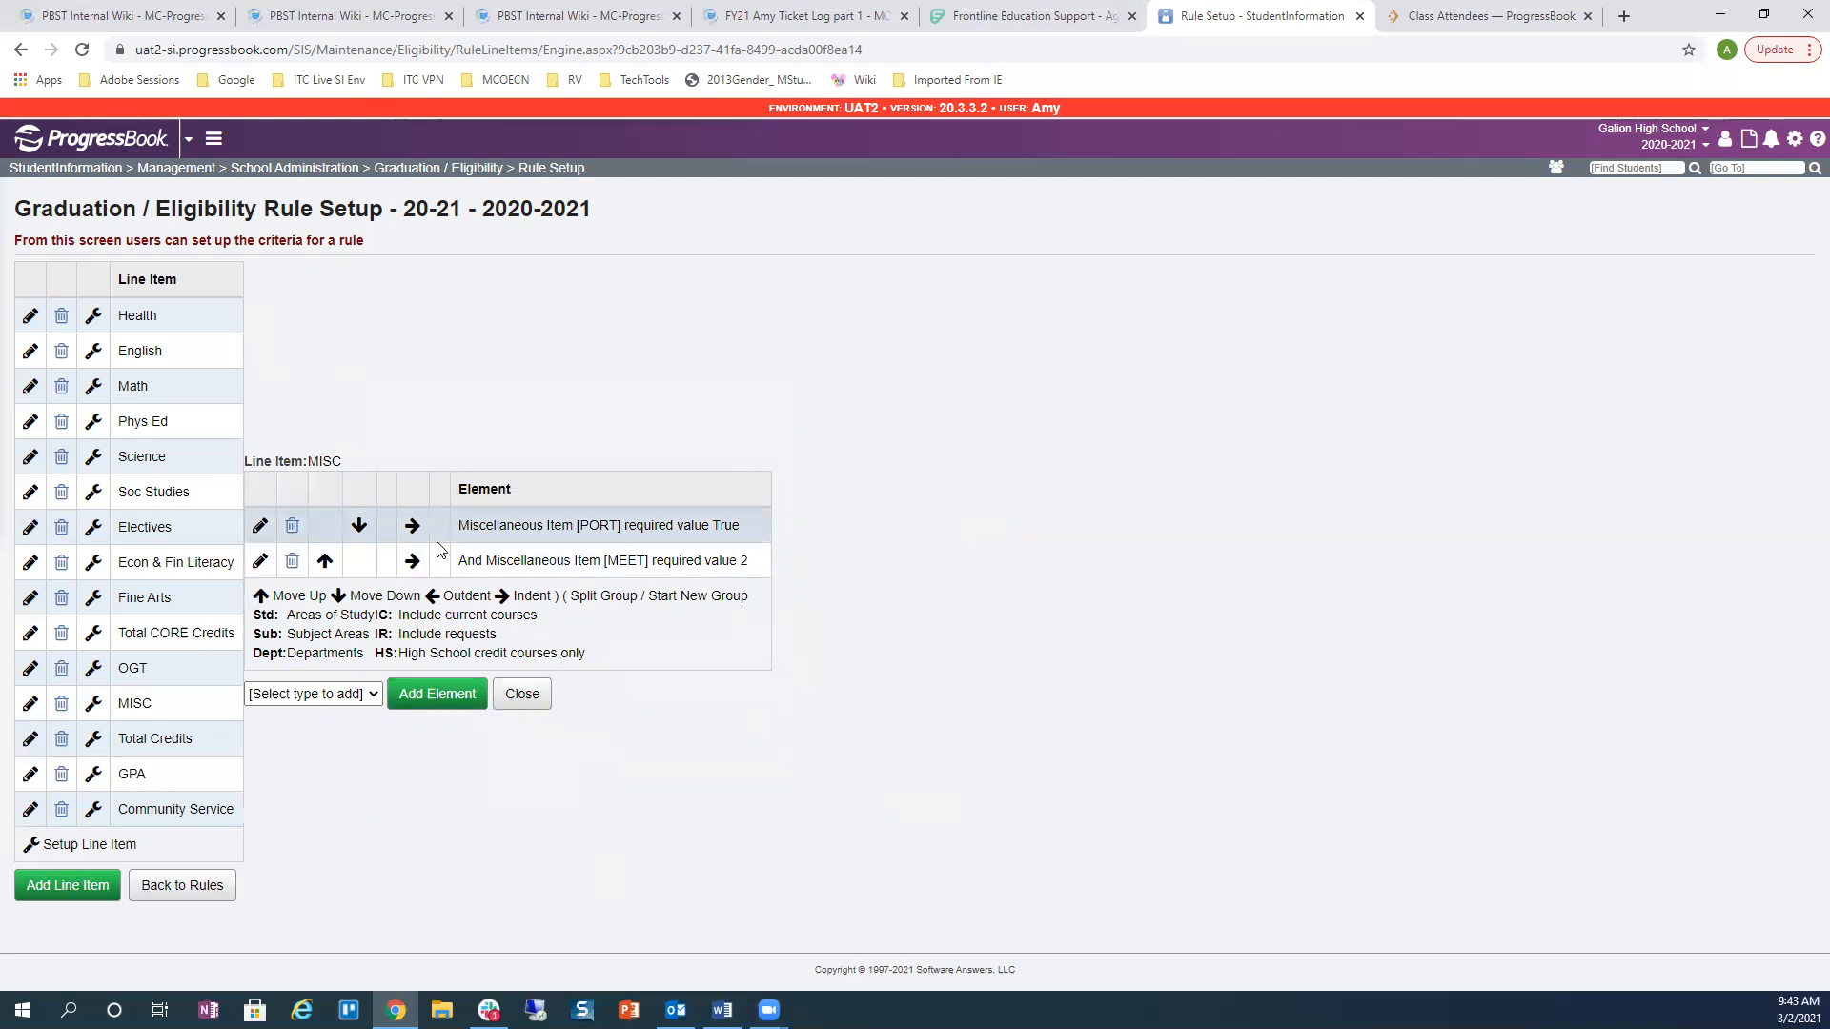
click(258, 524)
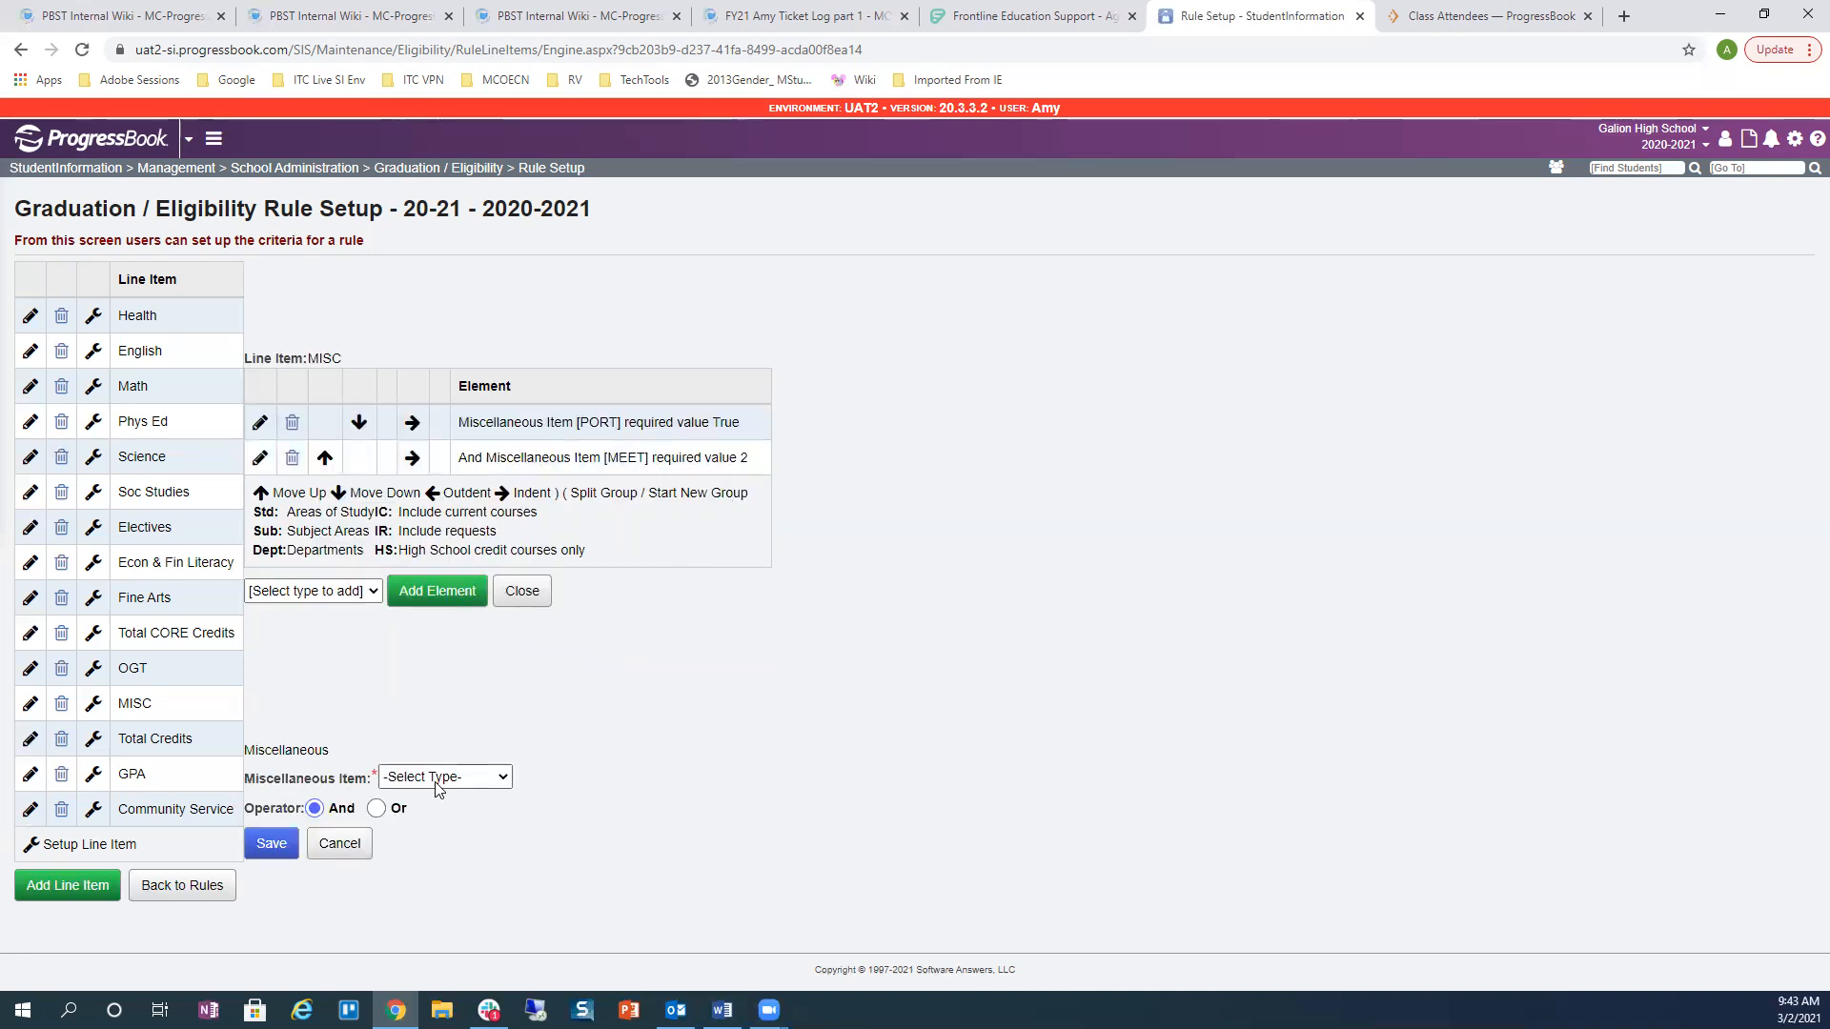
click(437, 782)
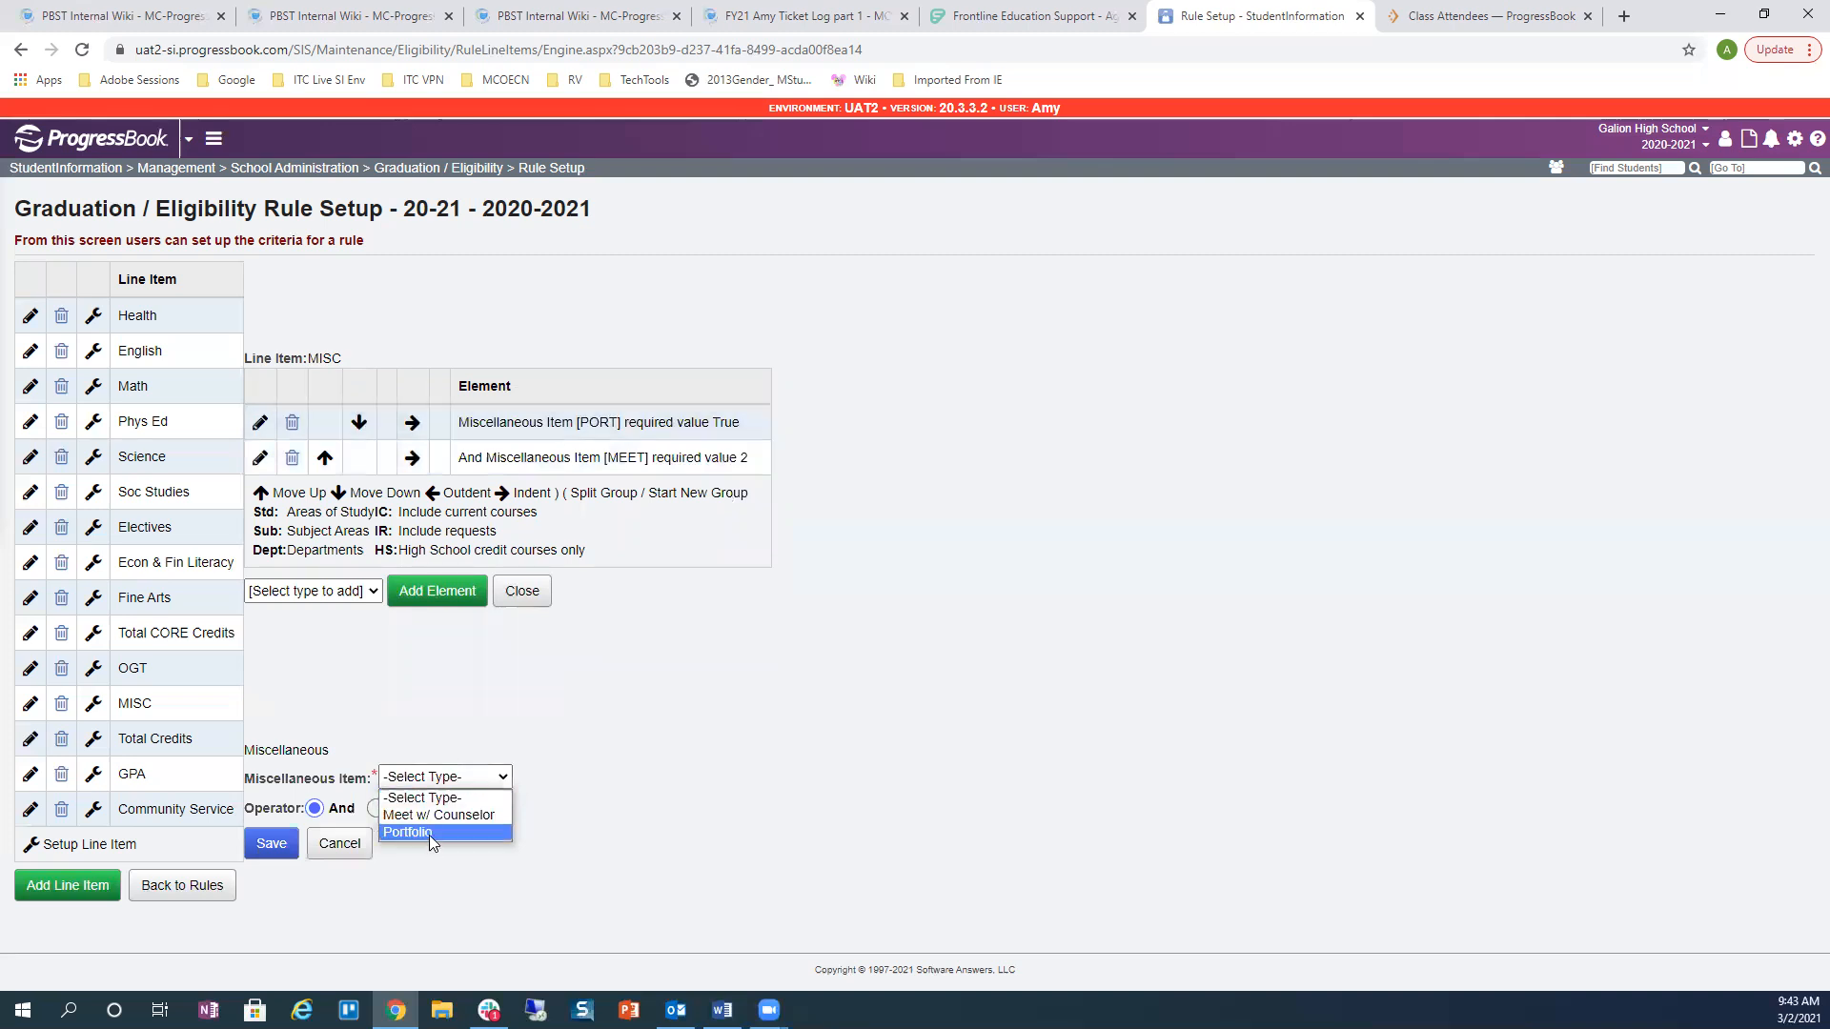
click(434, 833)
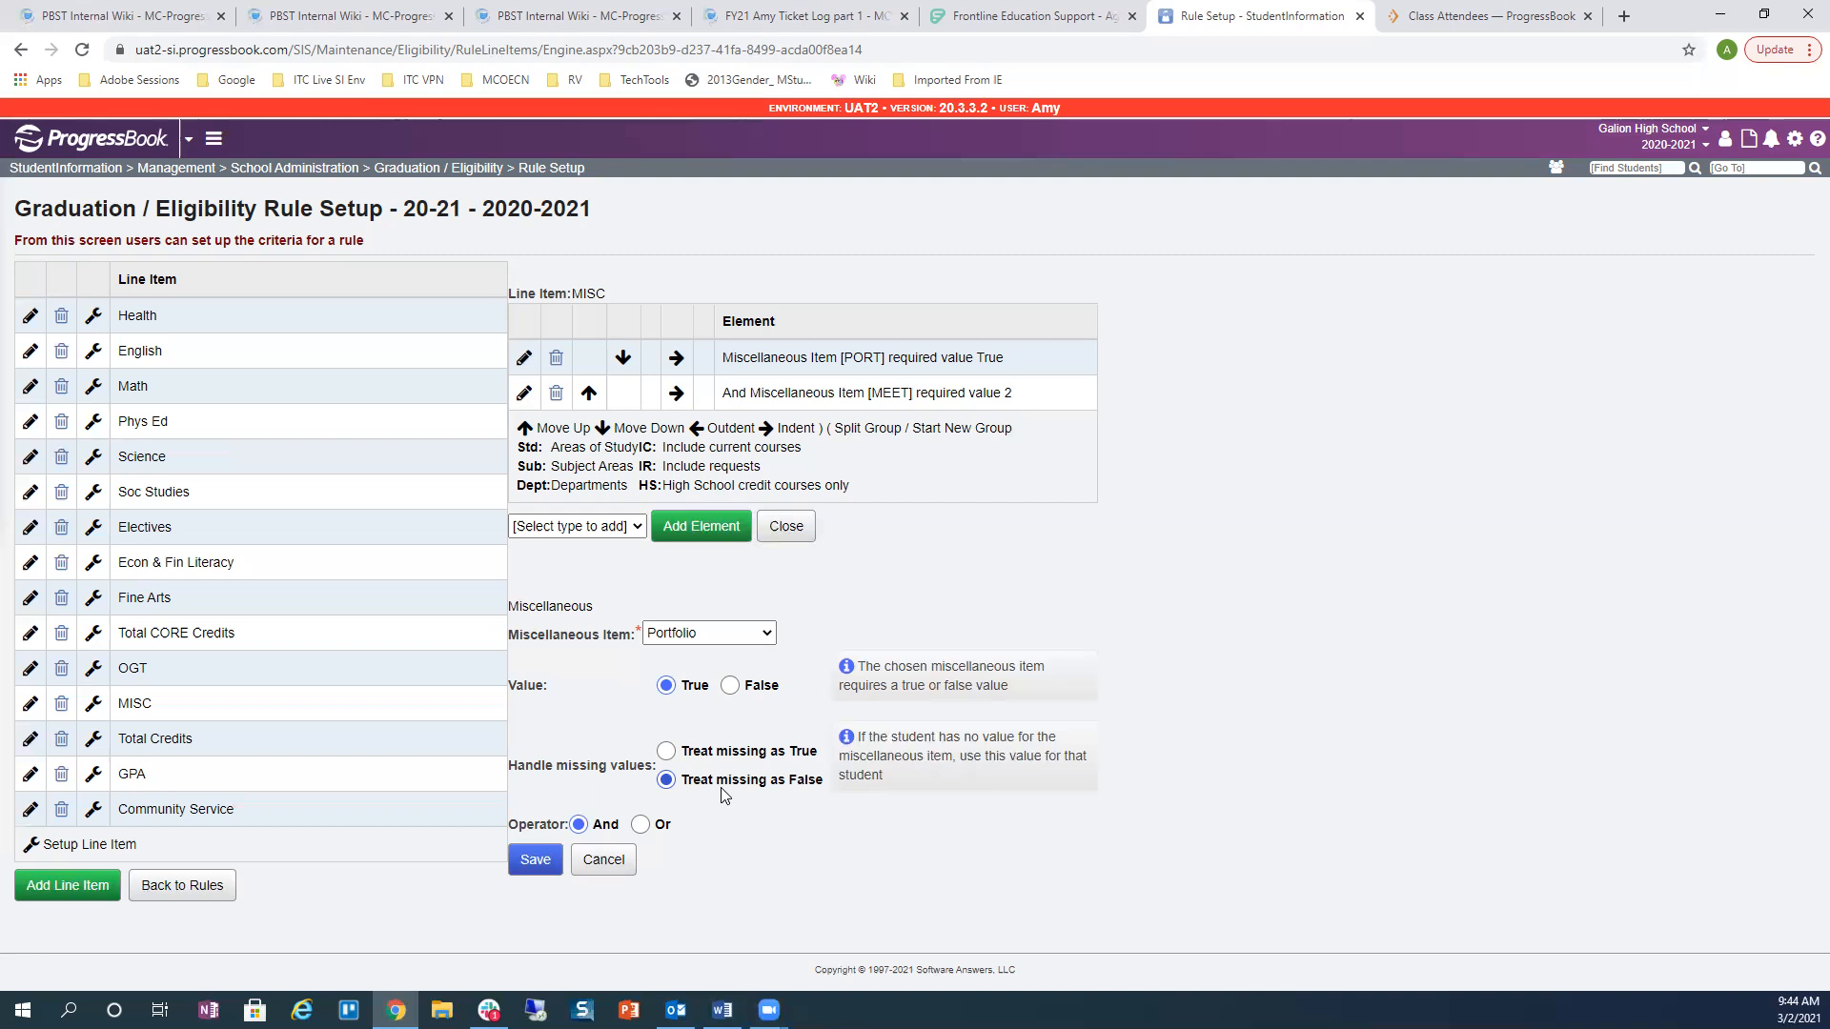
Step: Set the second MISC element to Meet w/ Counselor with value 2 and save
click(525, 394)
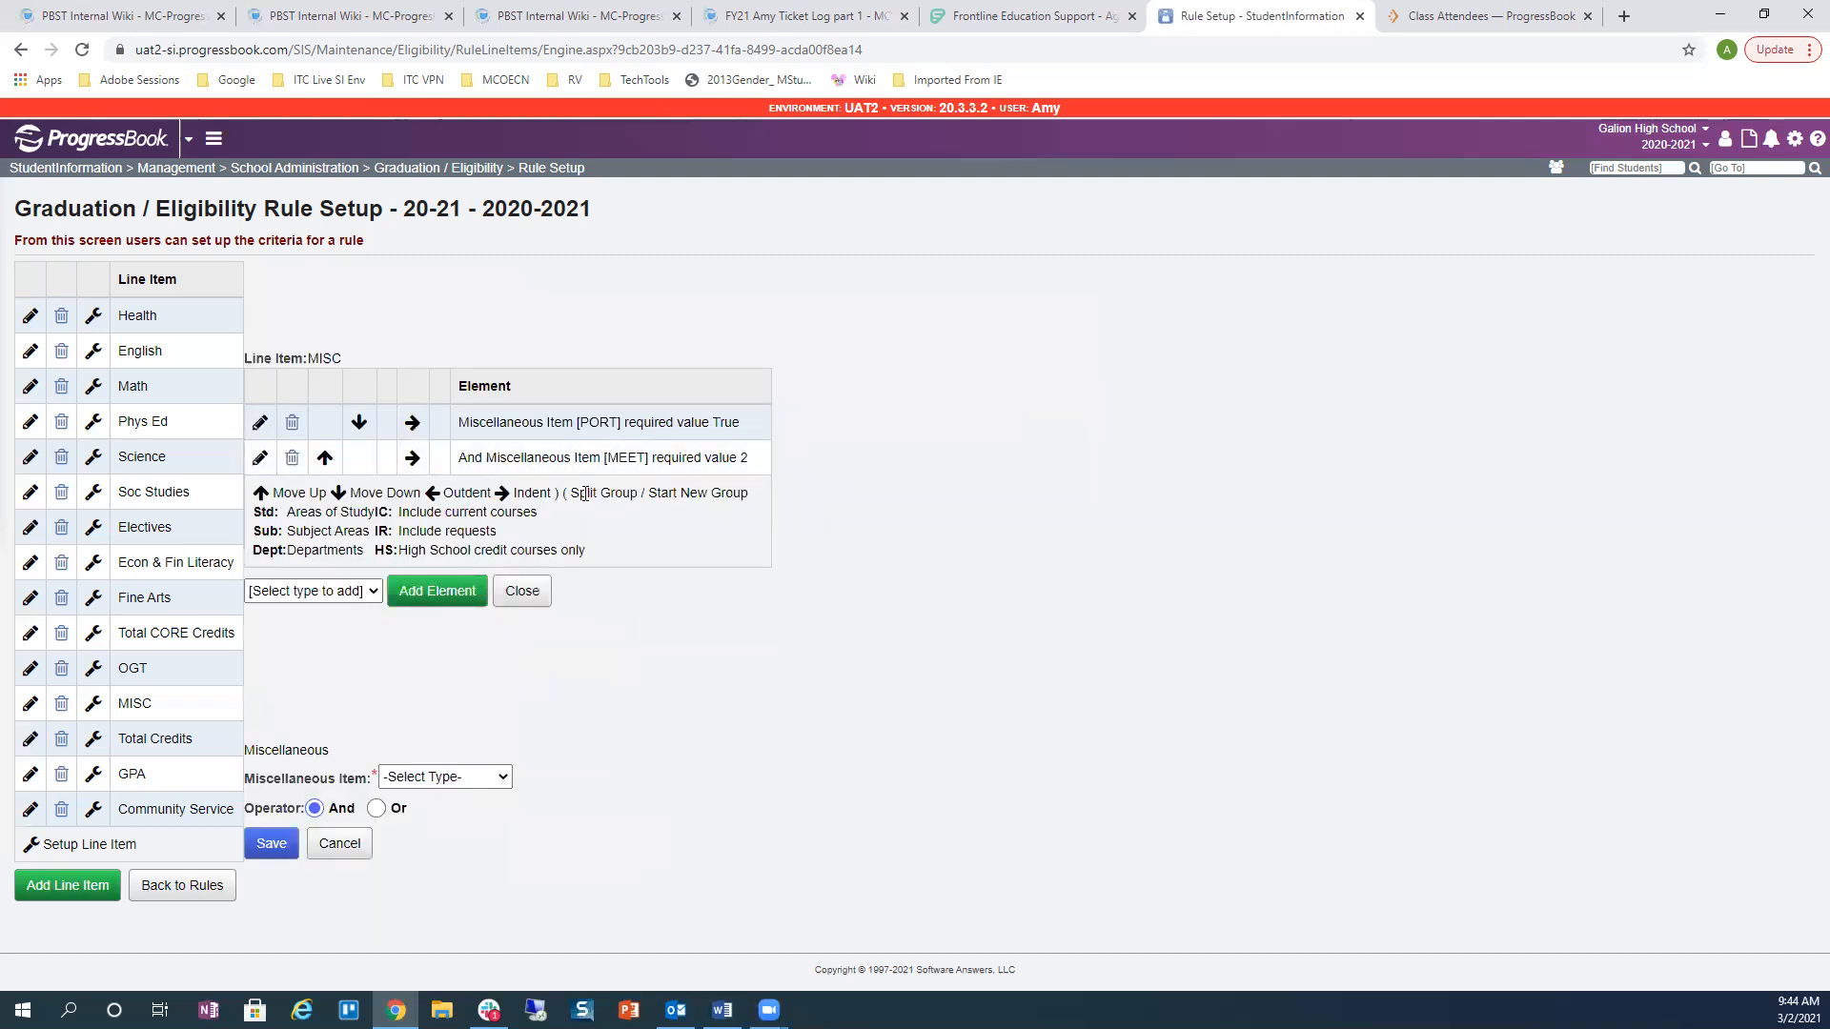
click(422, 777)
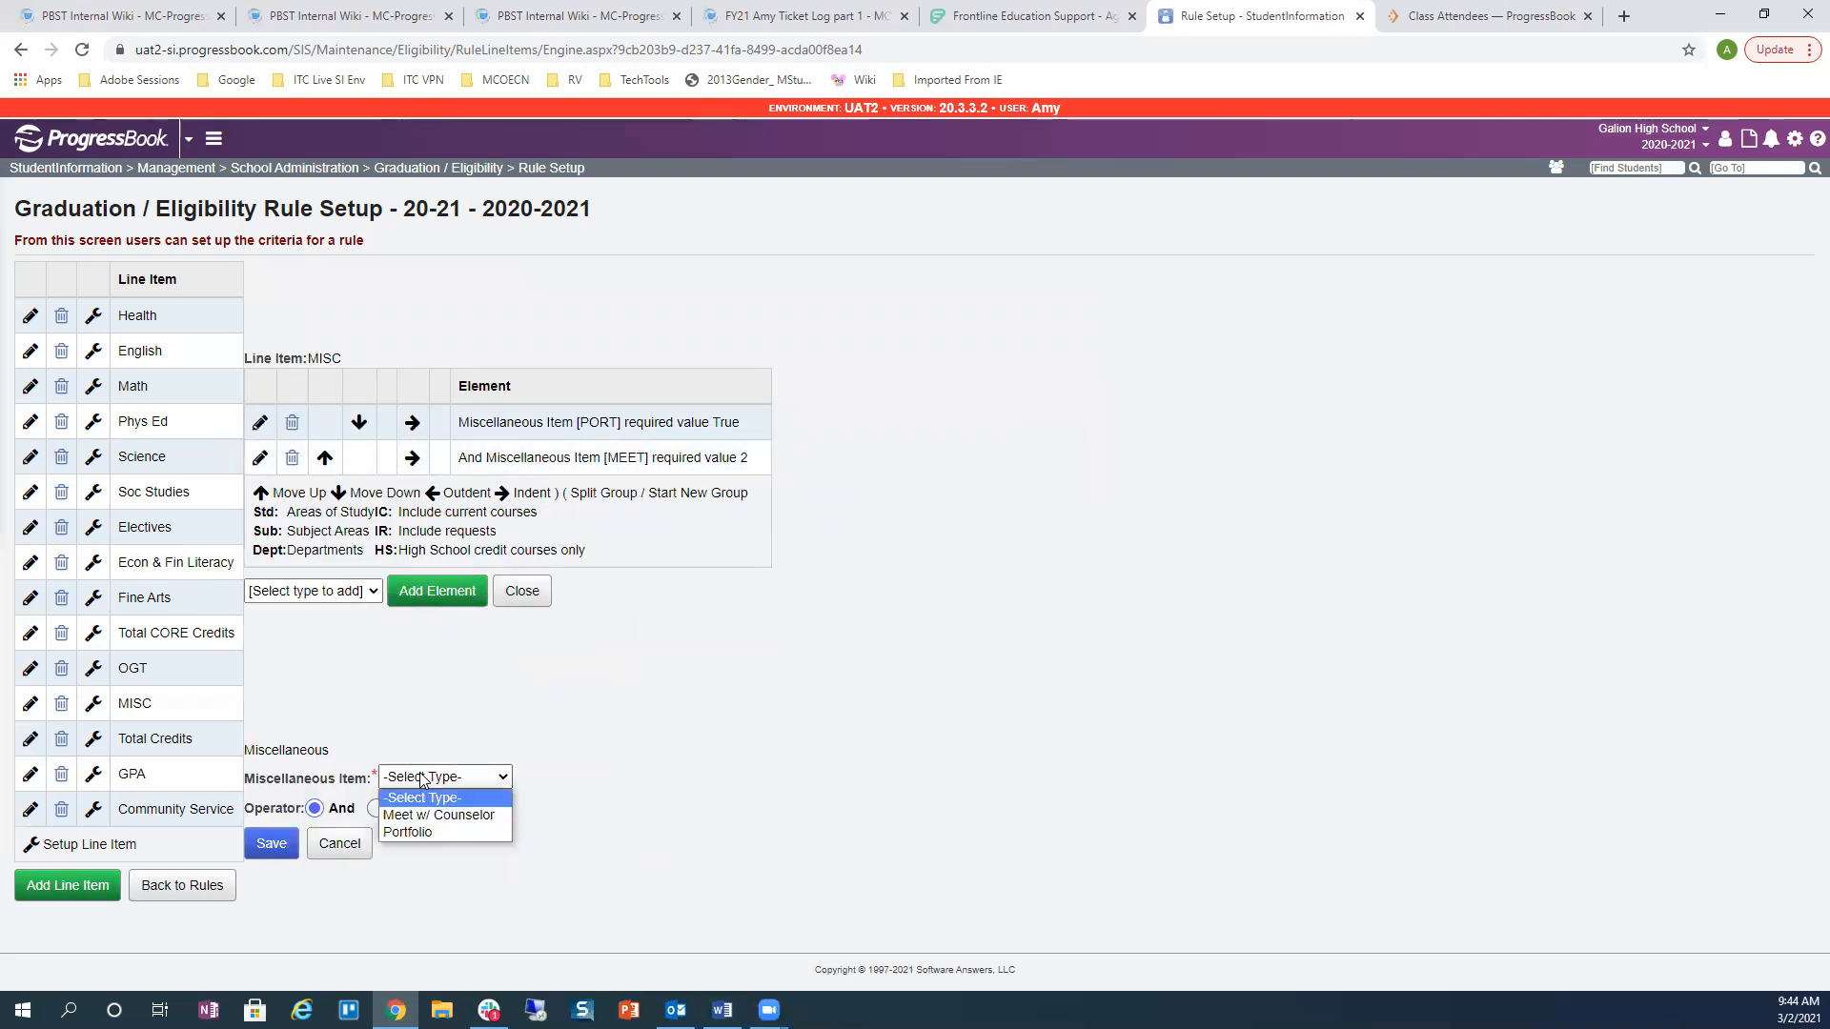
click(430, 813)
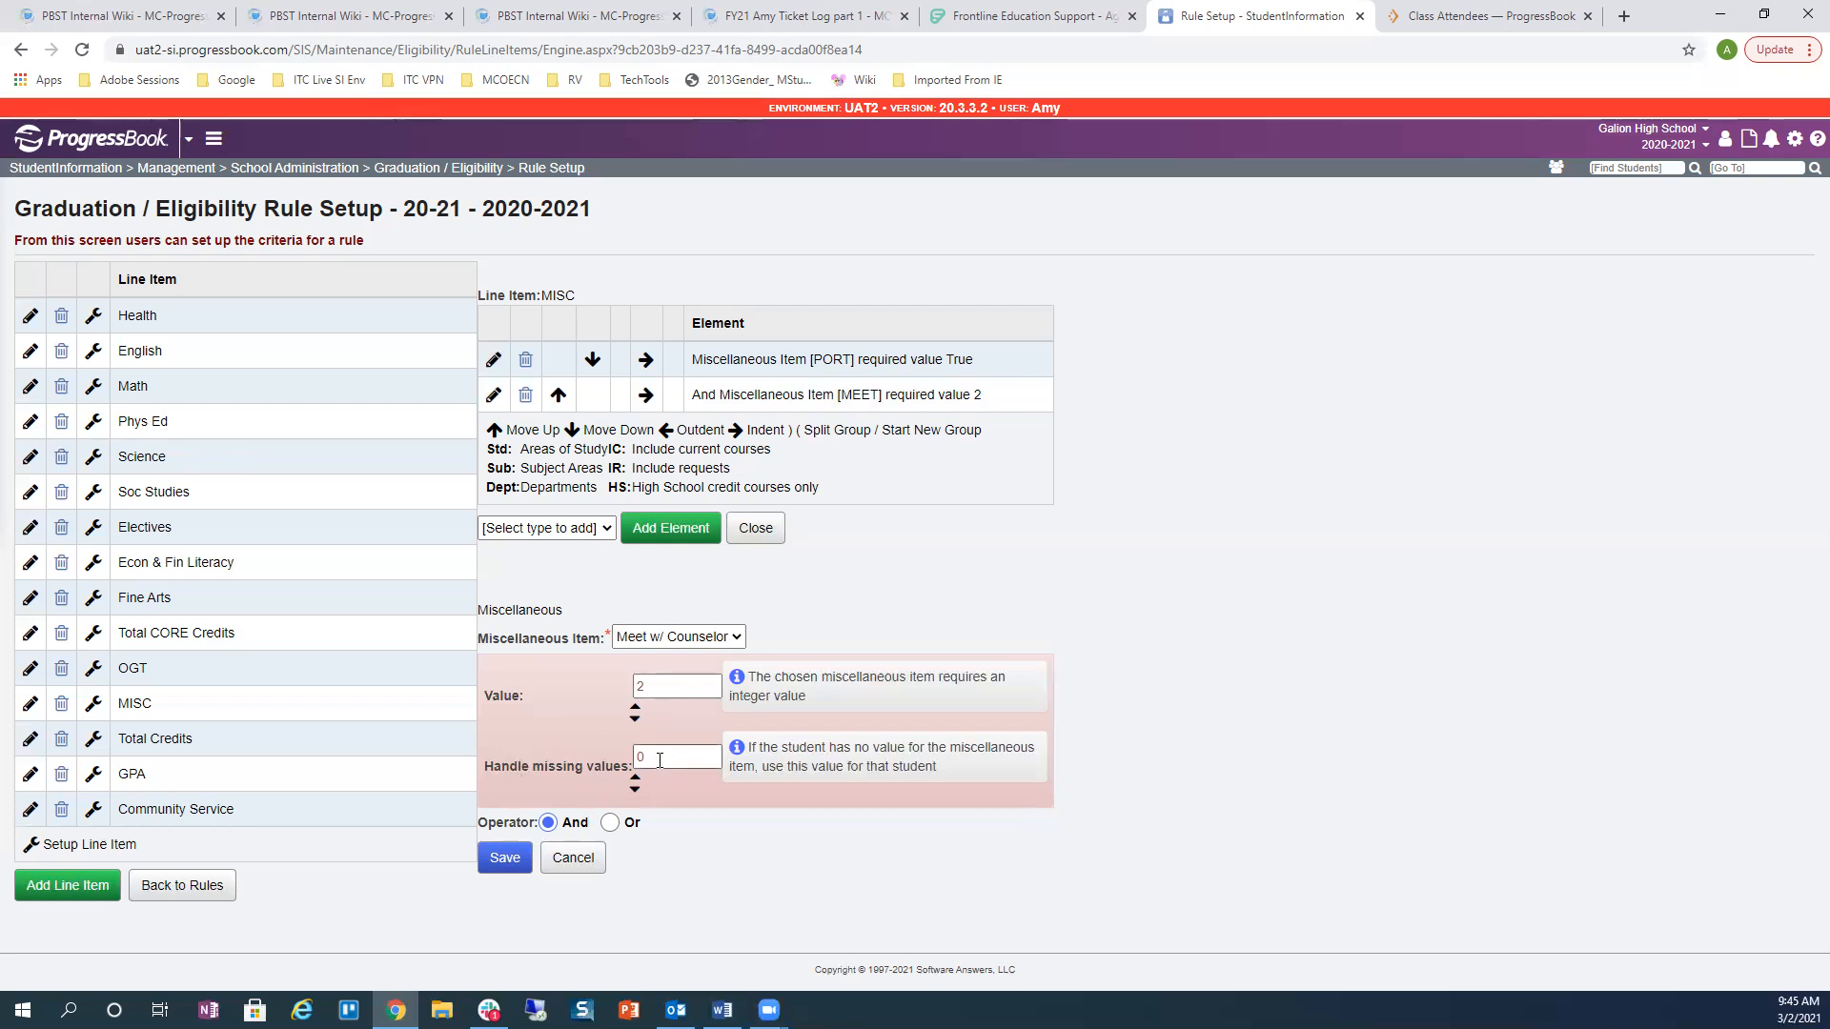
click(496, 860)
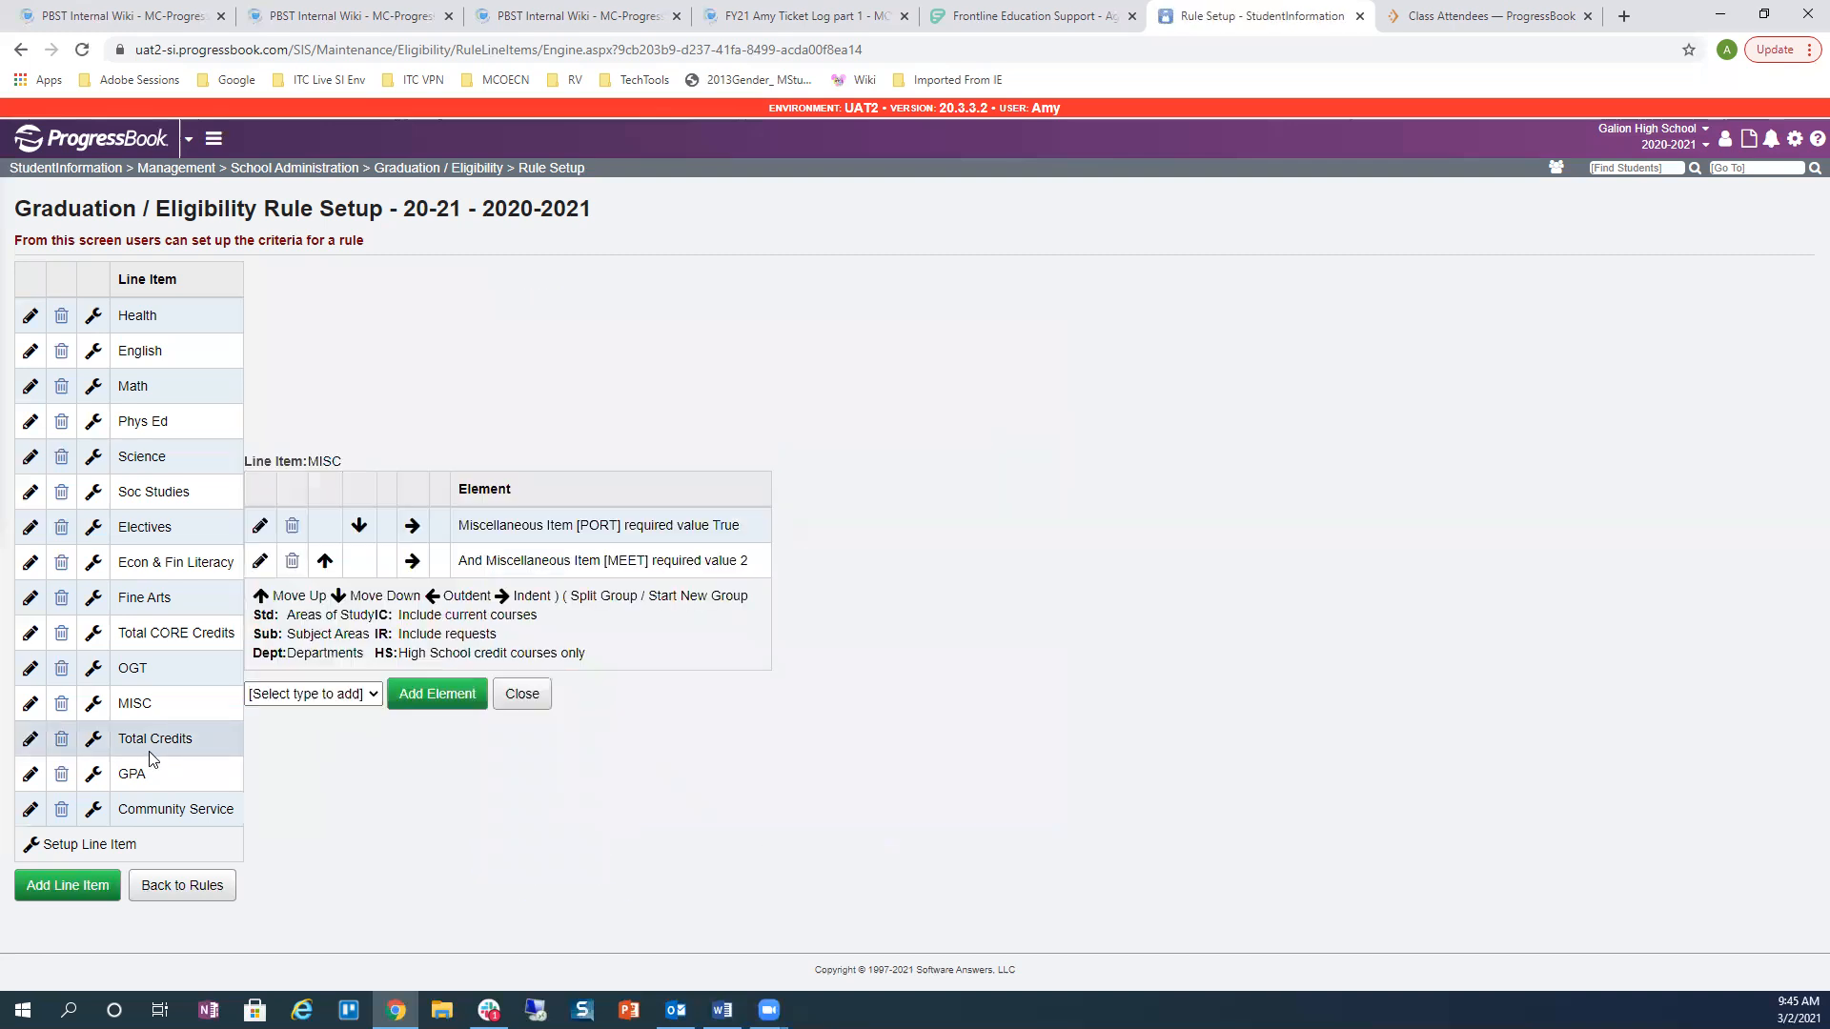
Step: Set the GPA requirement element's GPA Set to Cumulative GPA and save
click(94, 775)
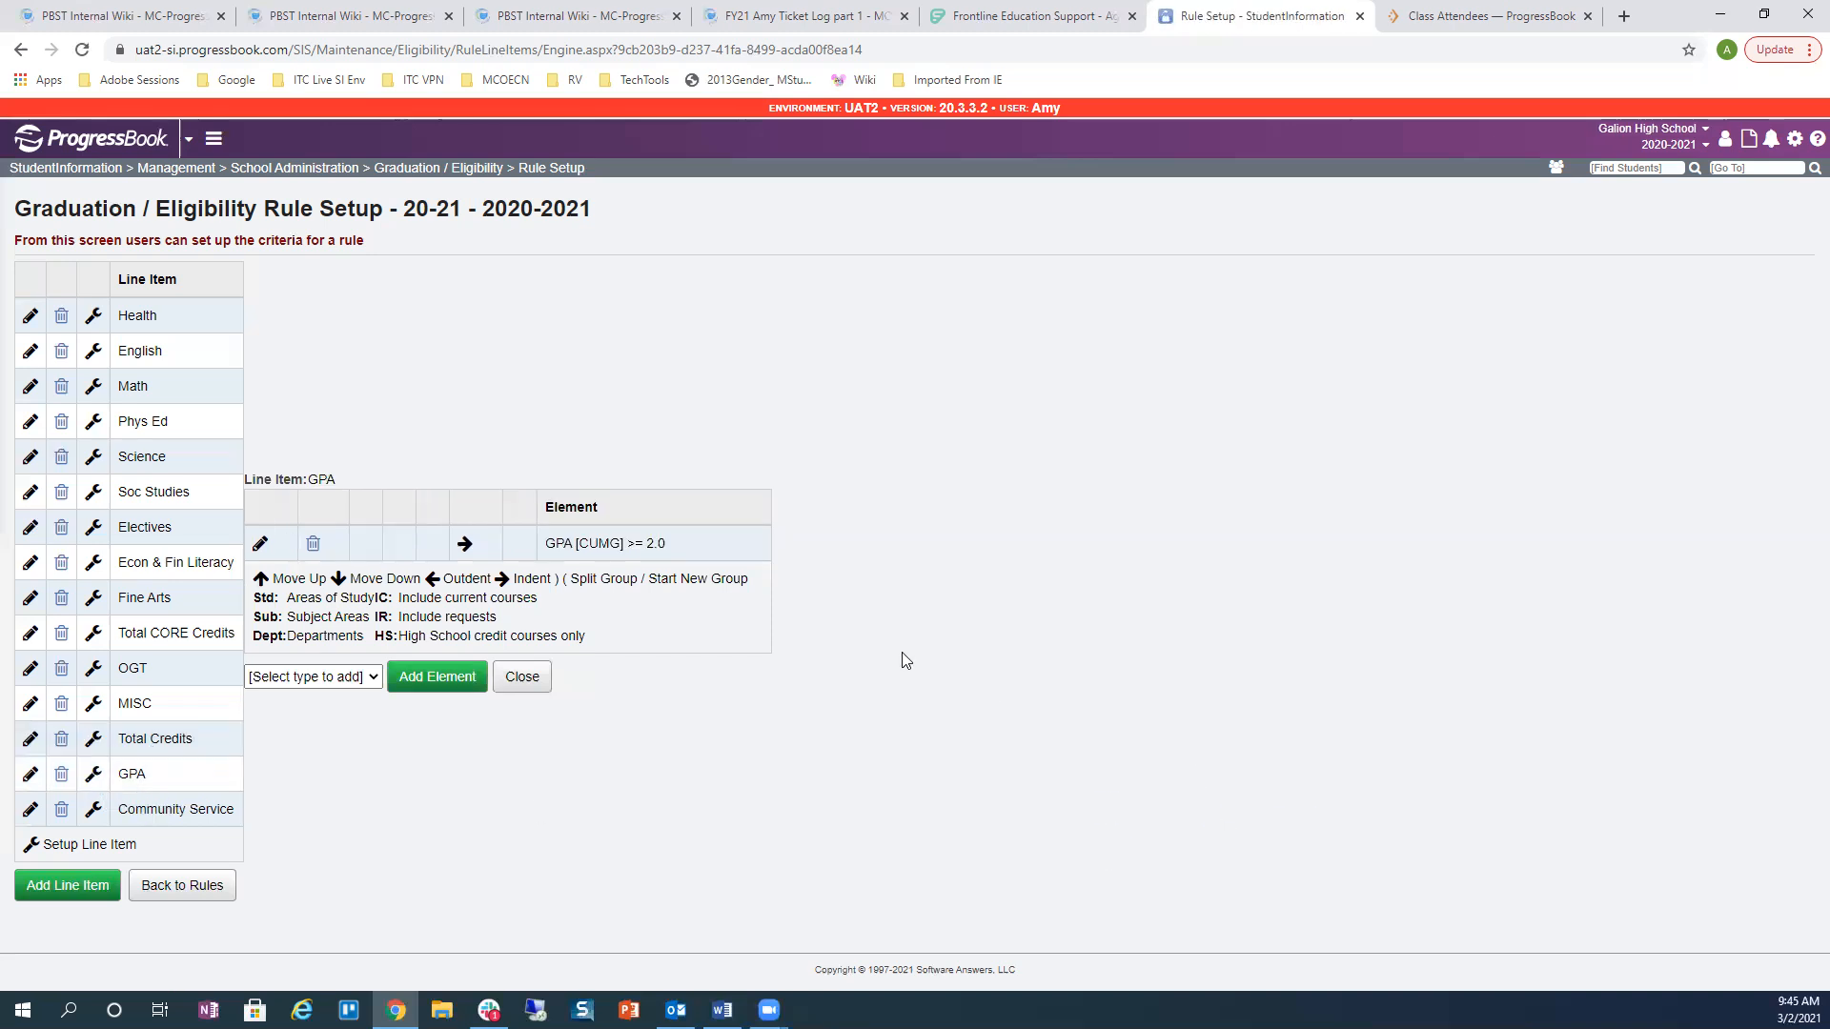
click(261, 543)
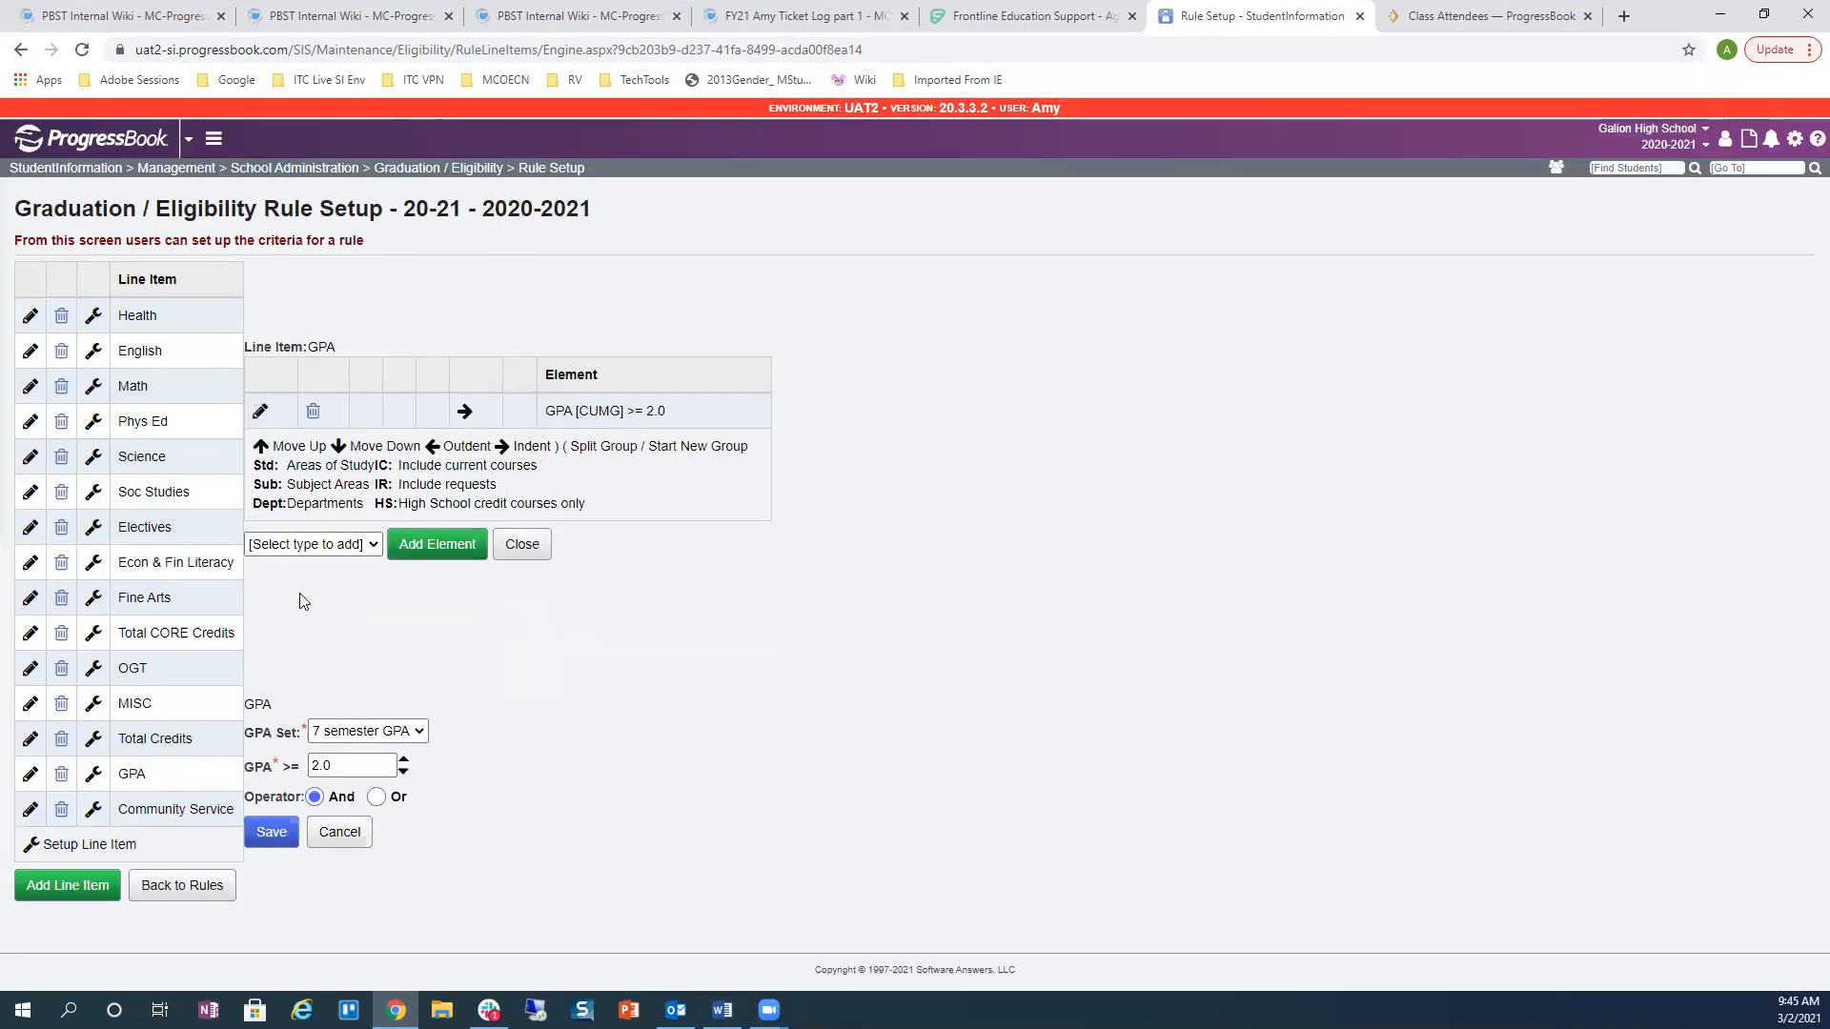
click(346, 734)
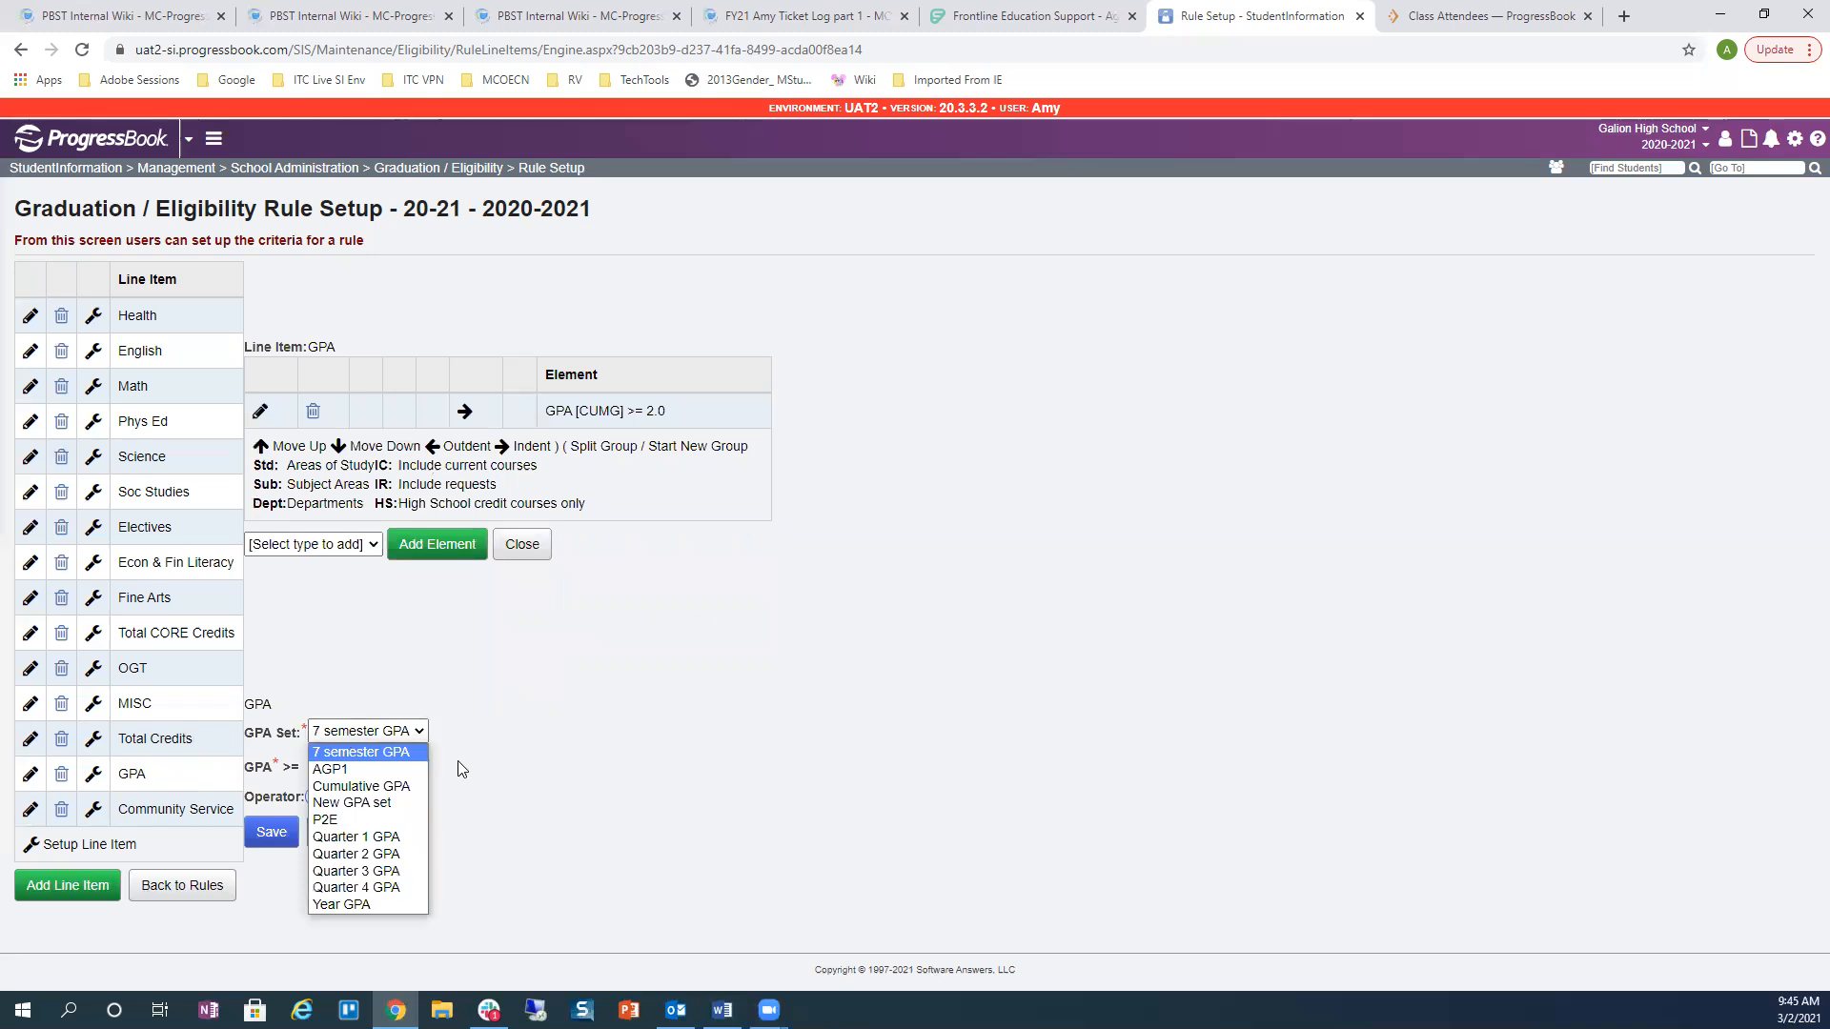
click(360, 787)
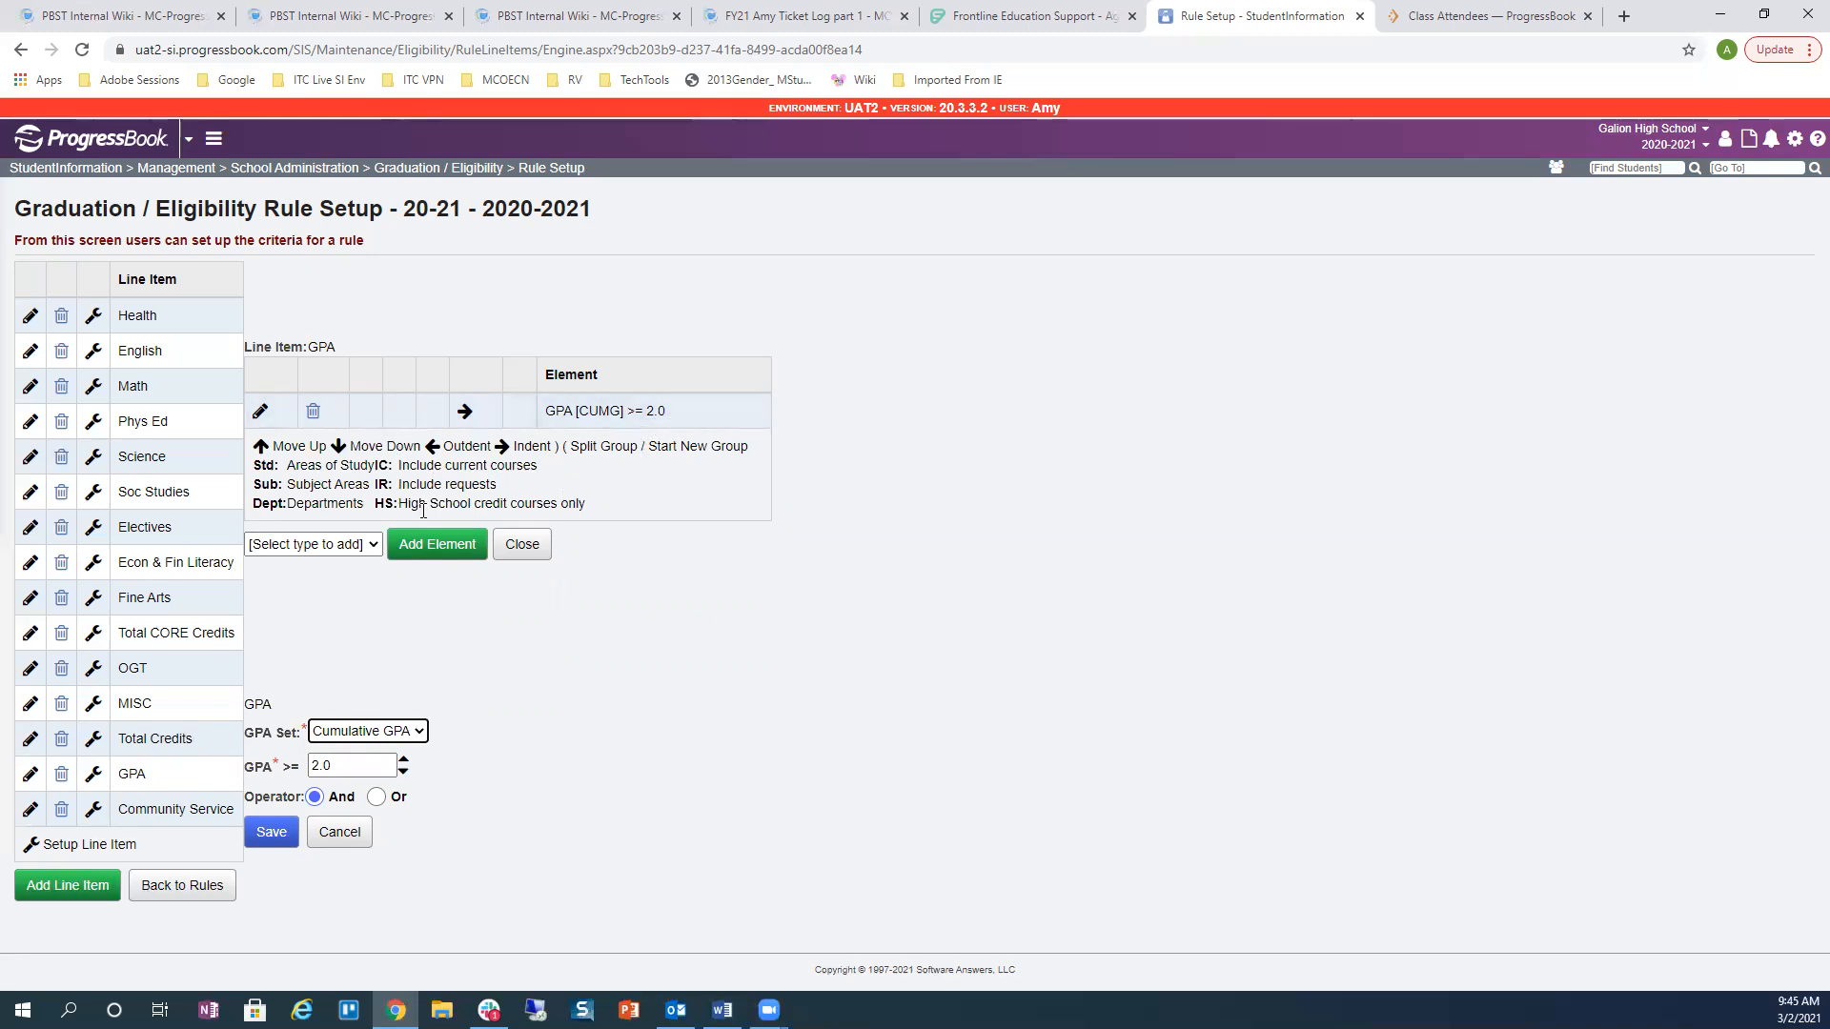
click(282, 841)
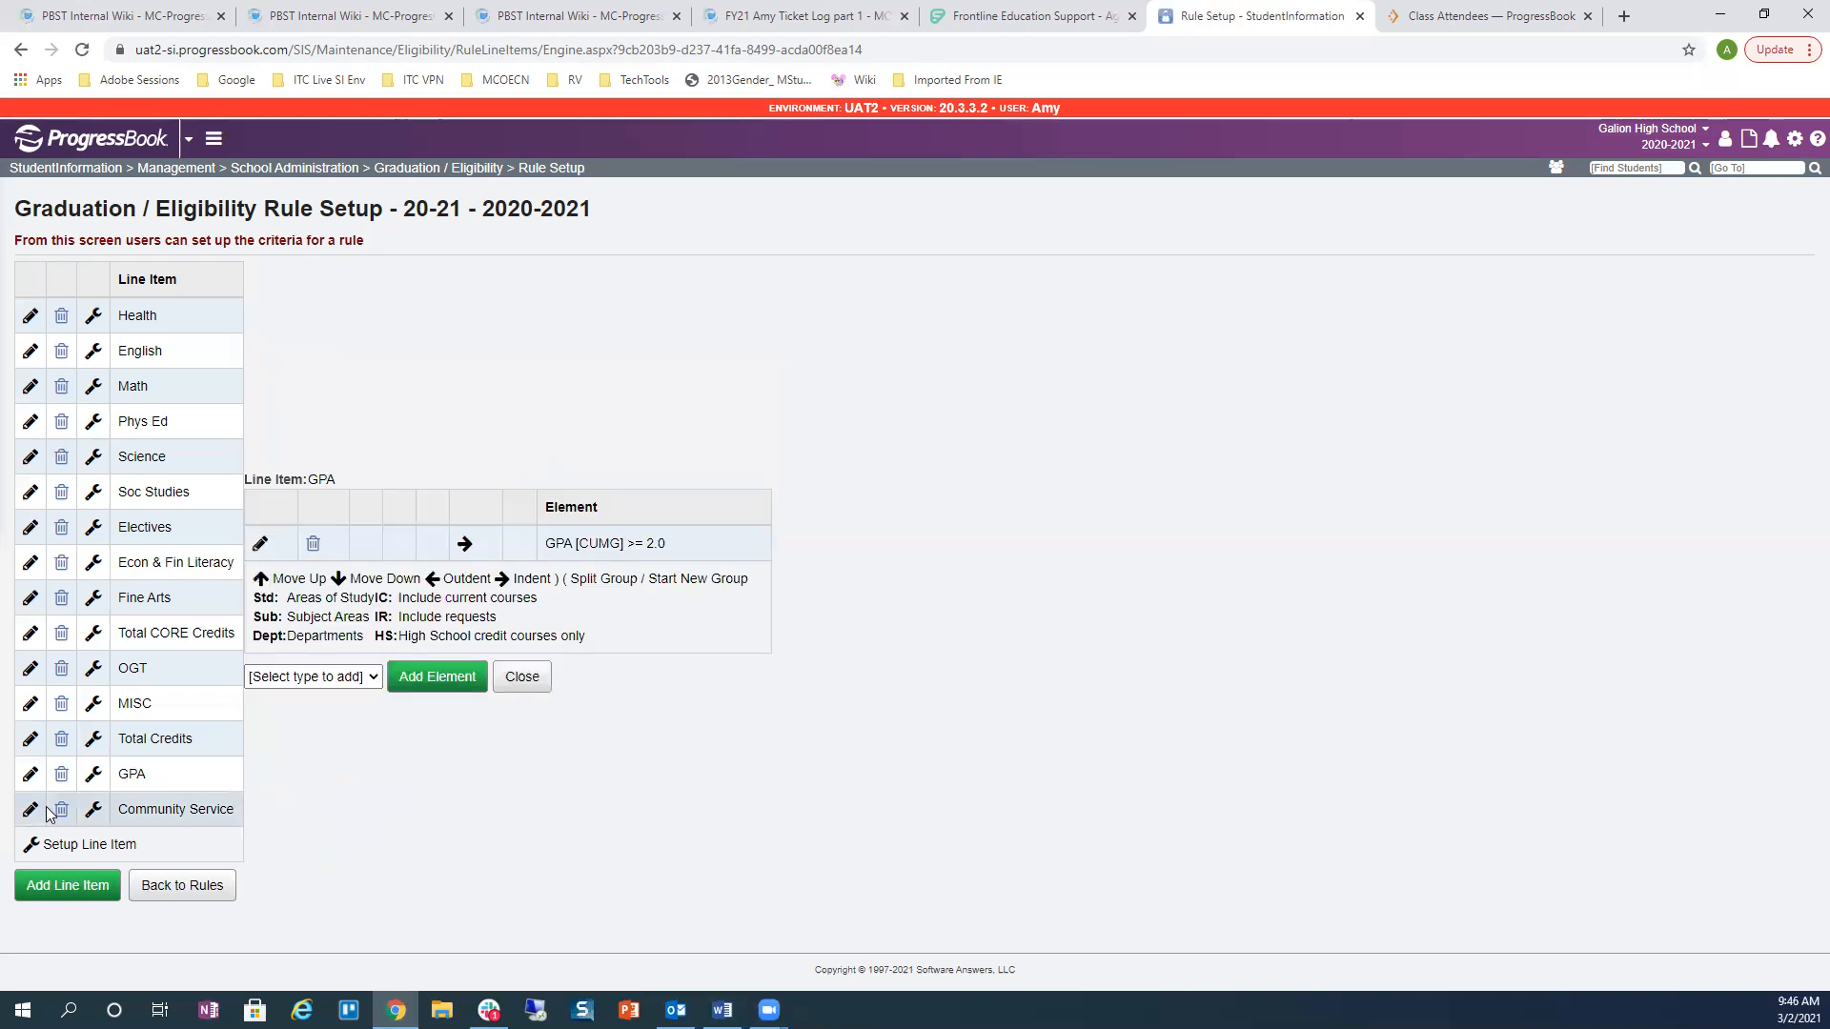
Step: Review and resave the Community Service >= 10 requirement, then return to Graduation / Eligibility maintenance
click(95, 812)
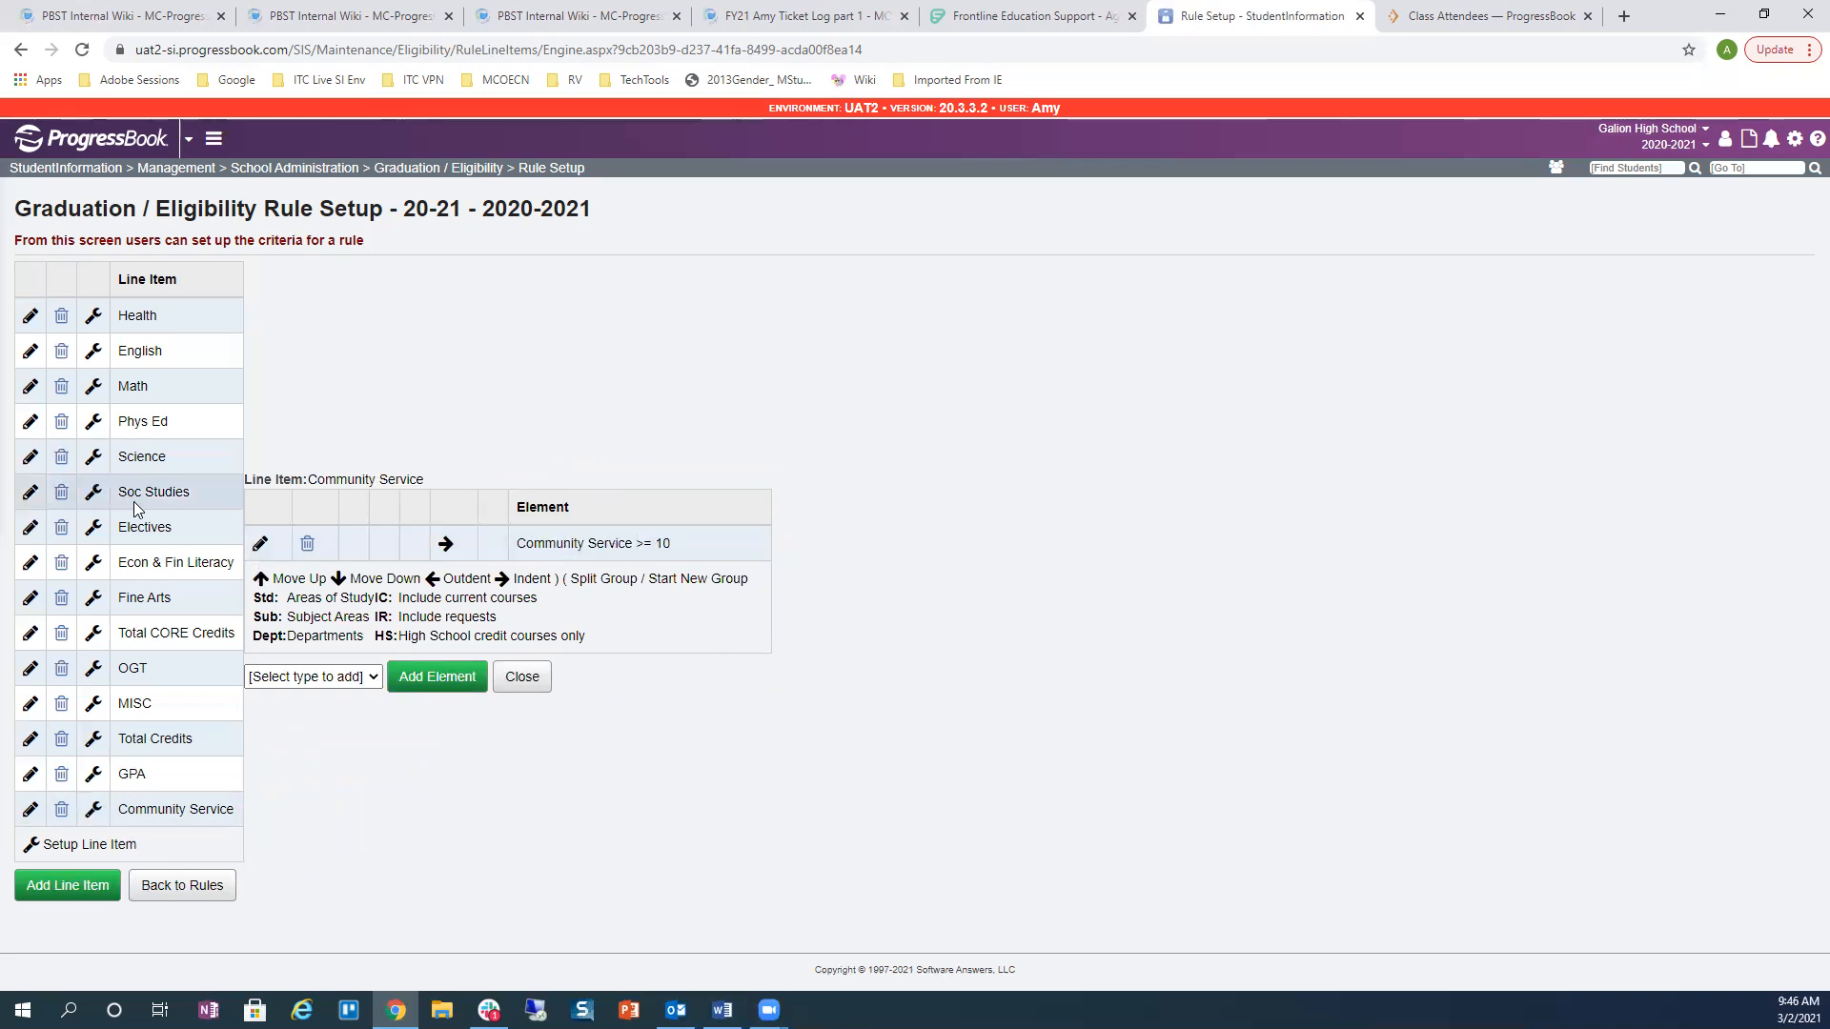
click(260, 545)
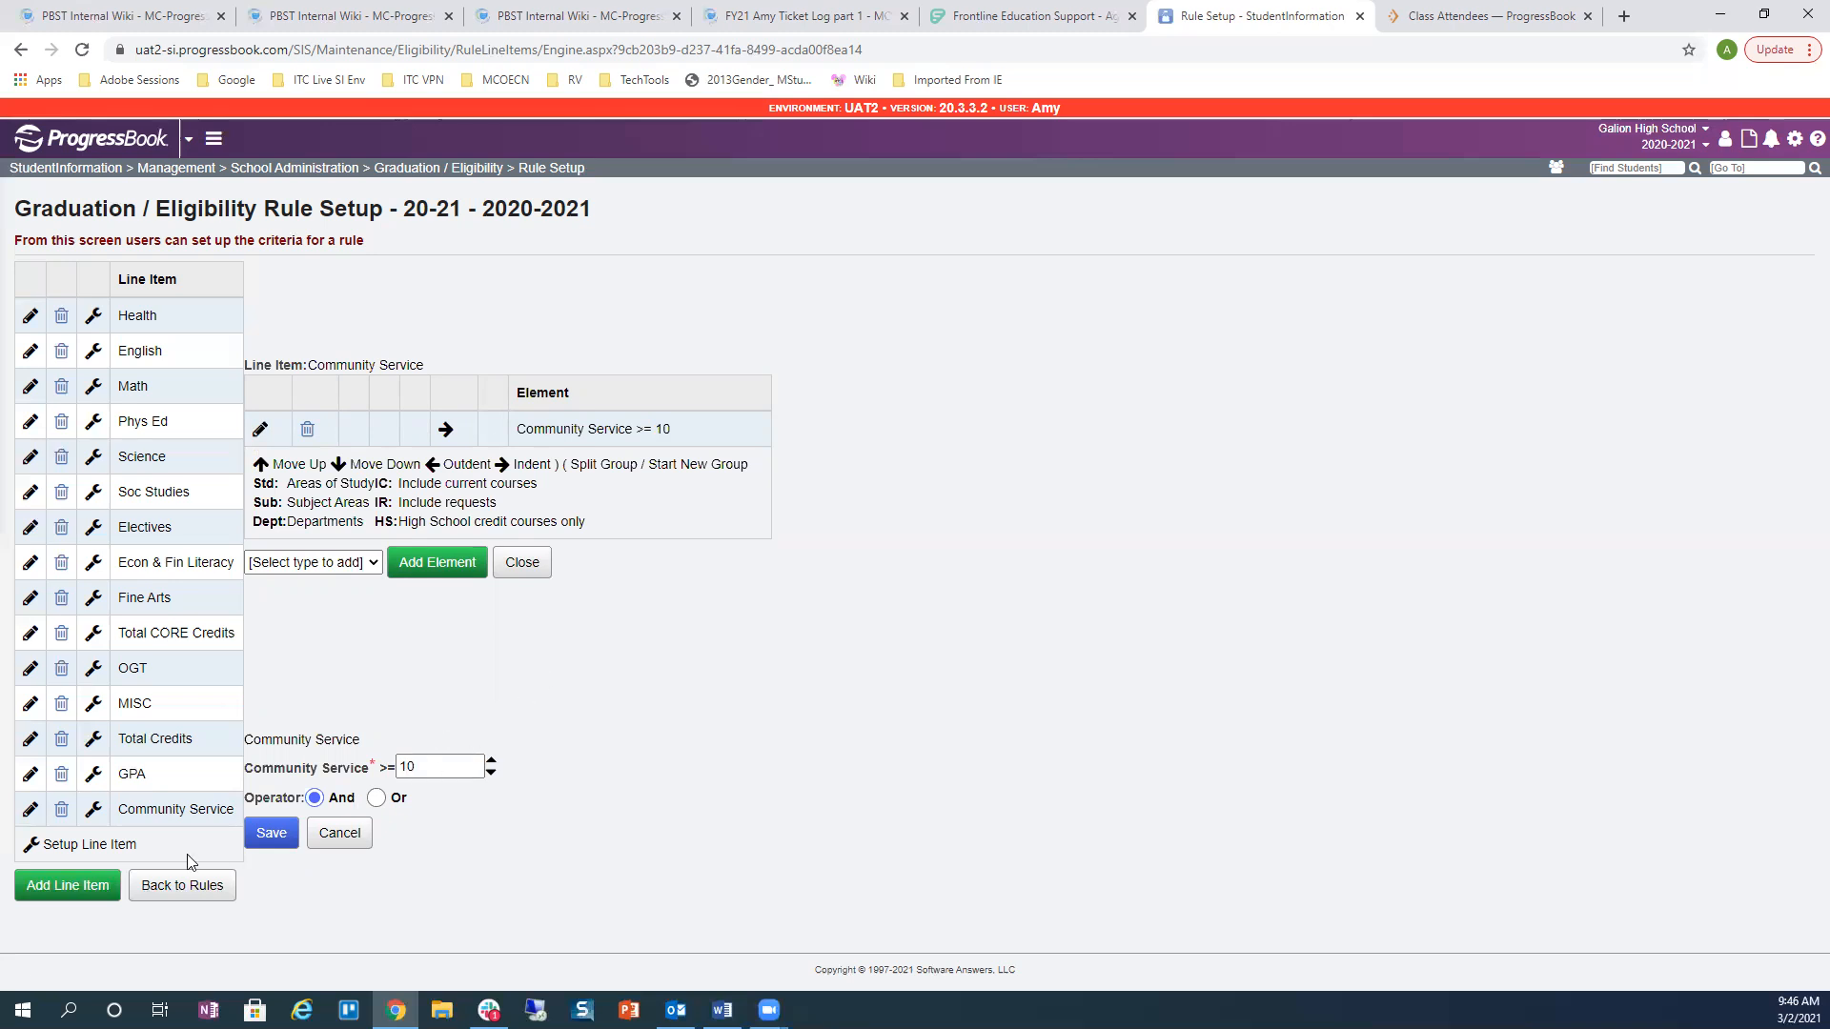
click(271, 834)
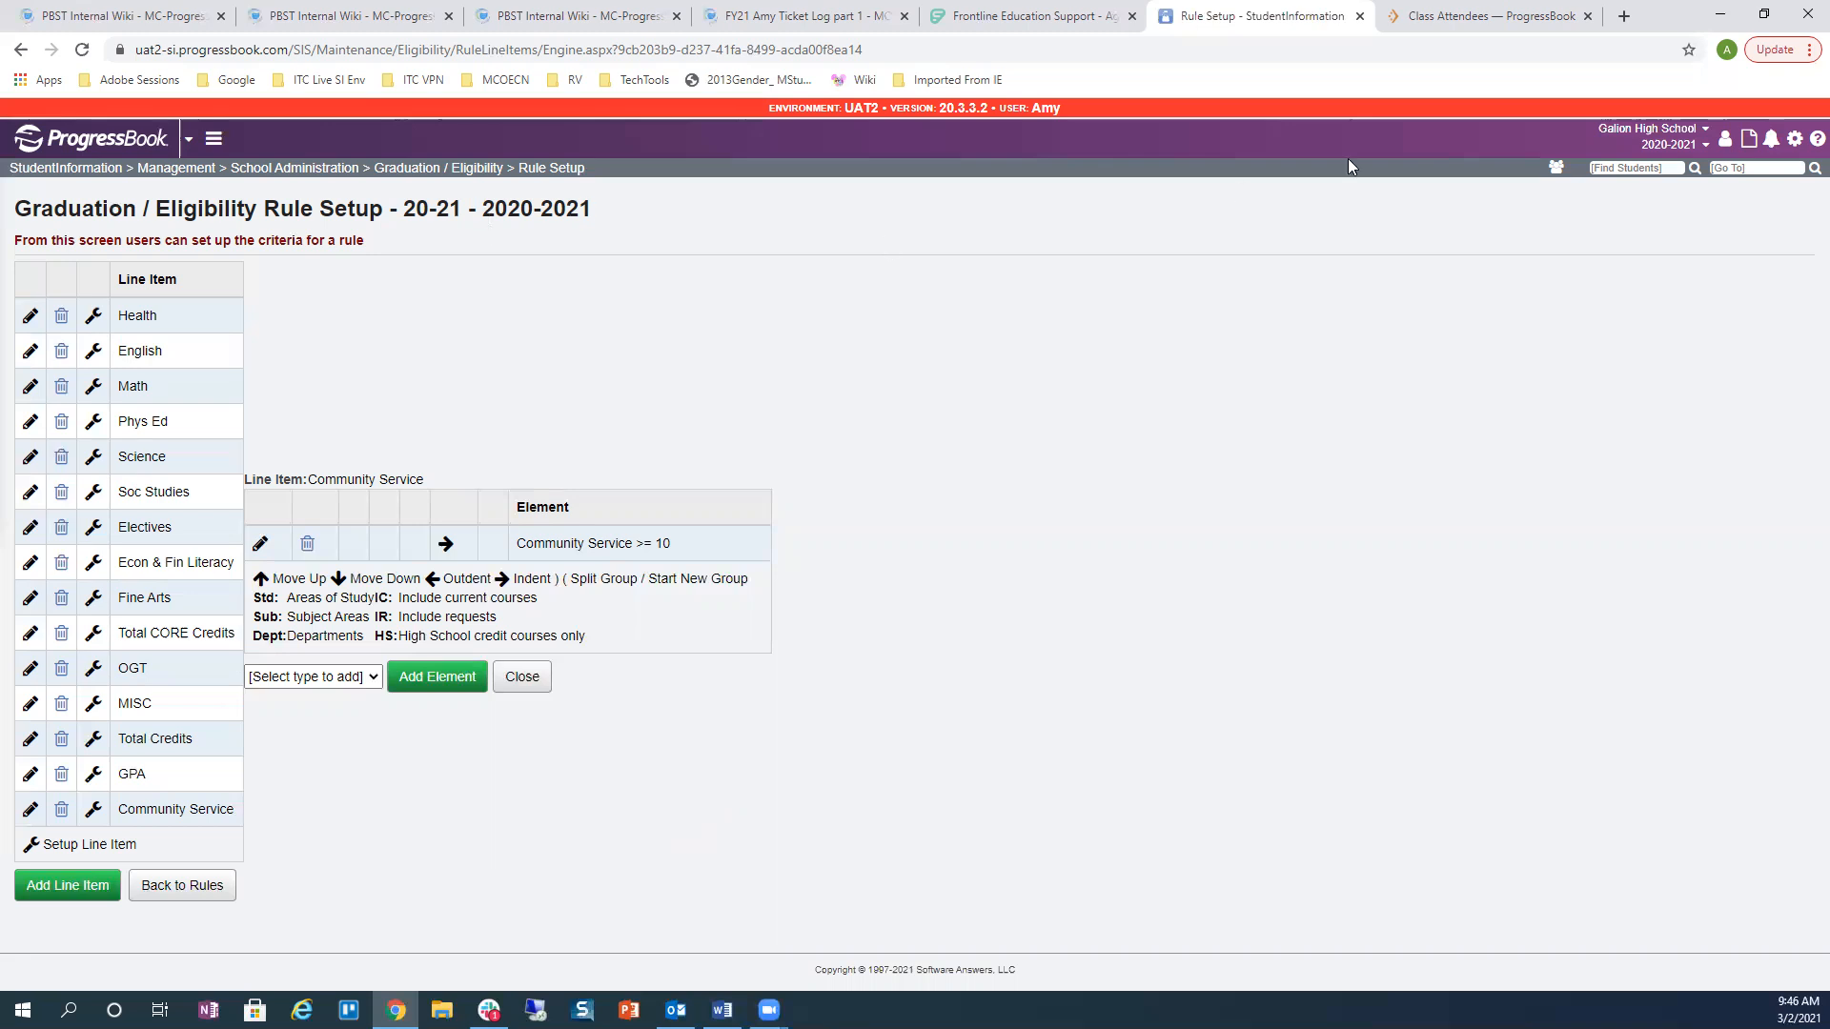
click(433, 172)
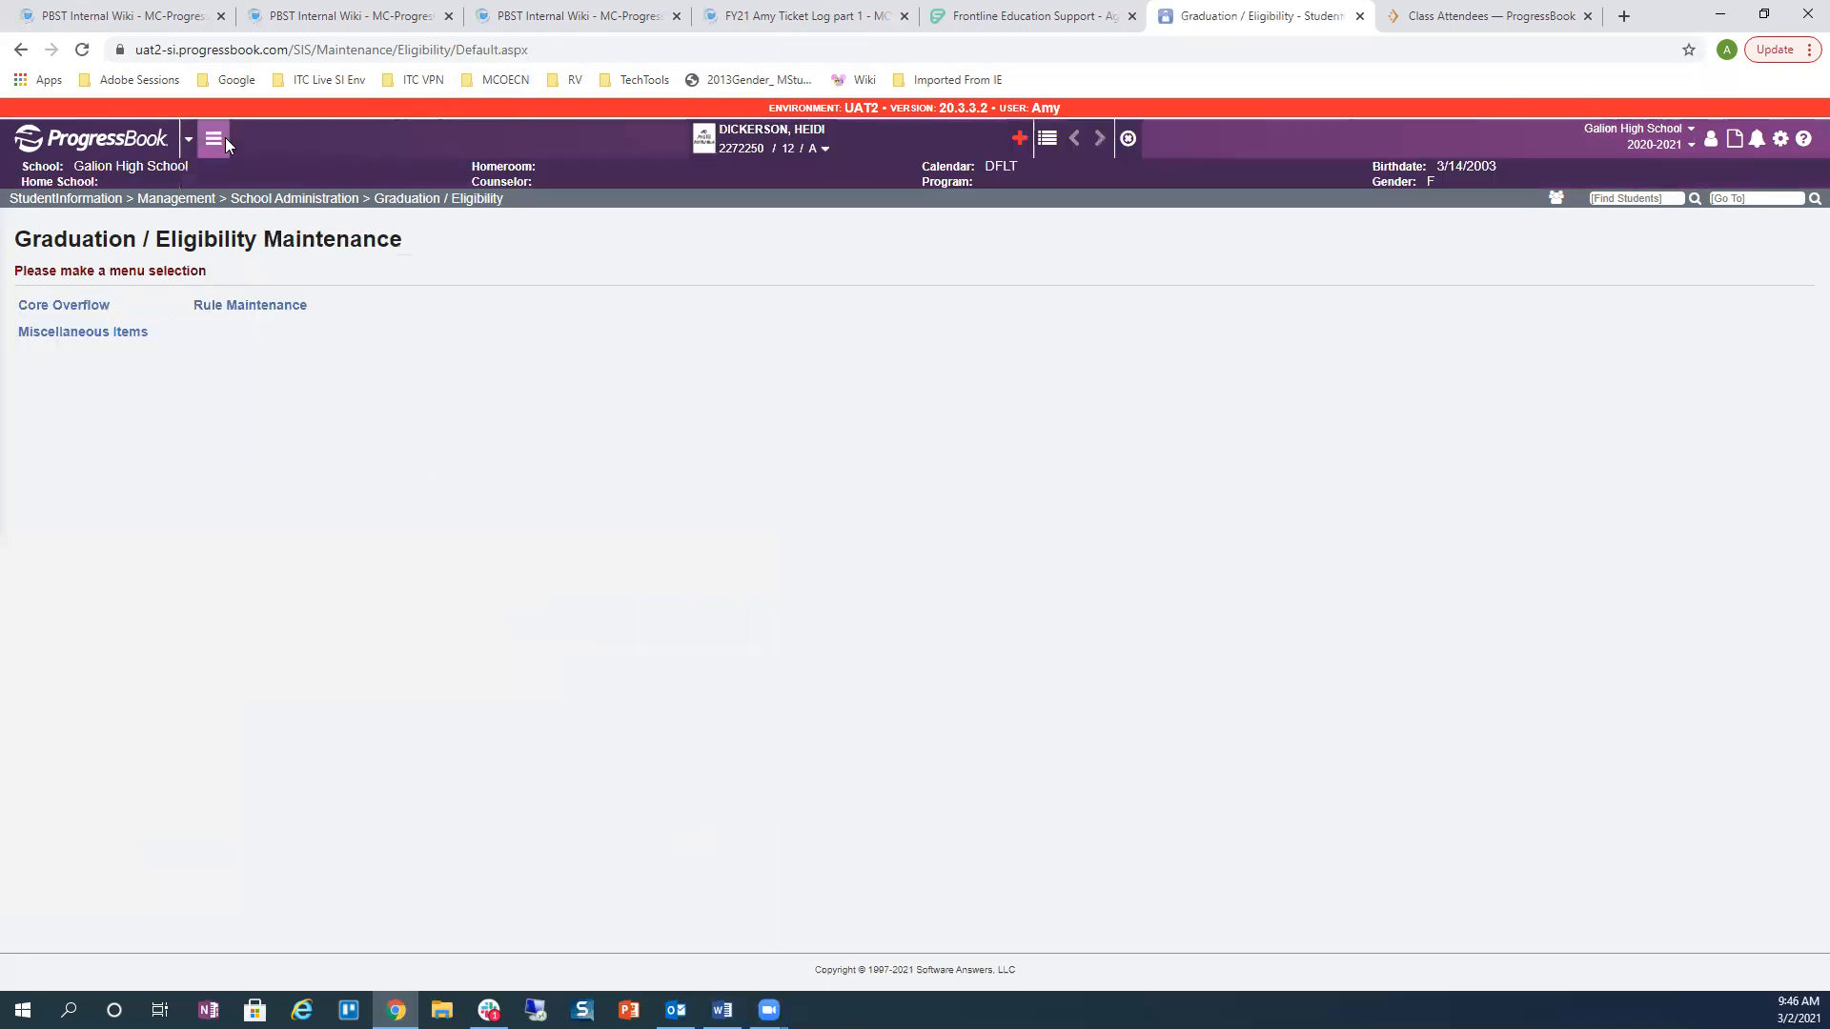
Step: Go through SIS and the Student Menu to the current student's Edit Student Profile page
click(215, 138)
click(232, 176)
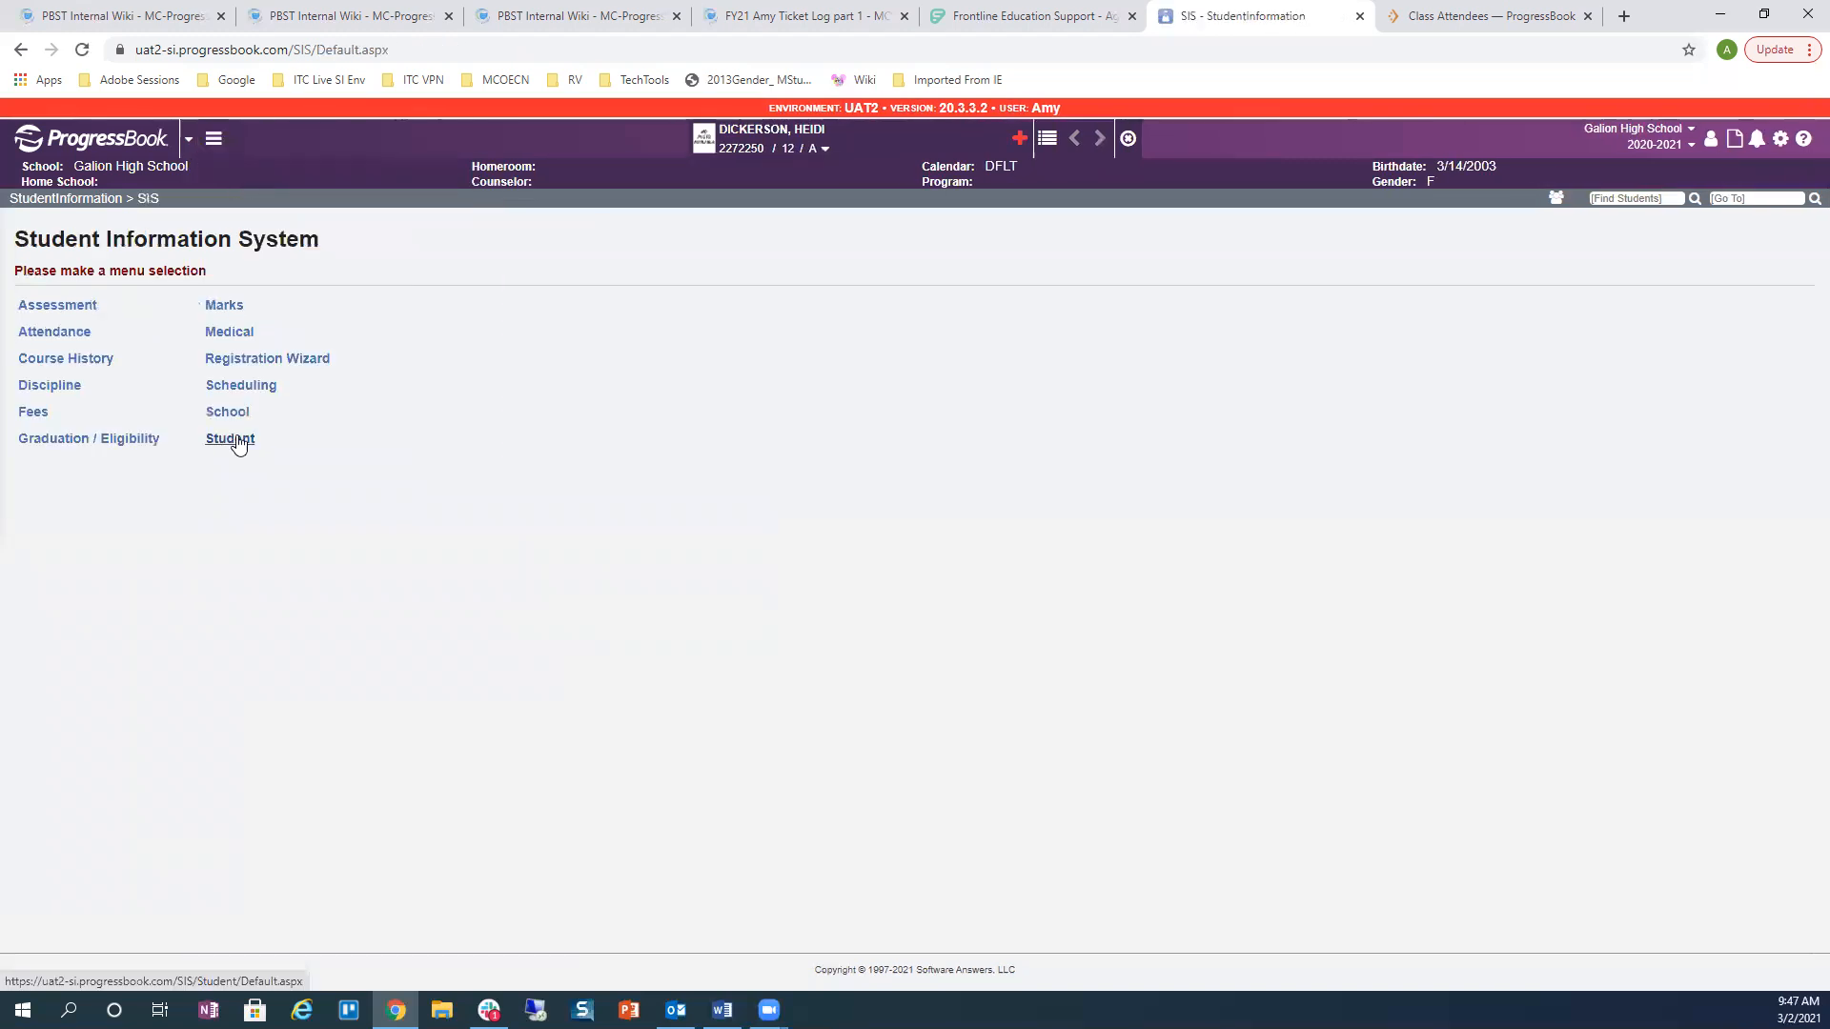
click(237, 446)
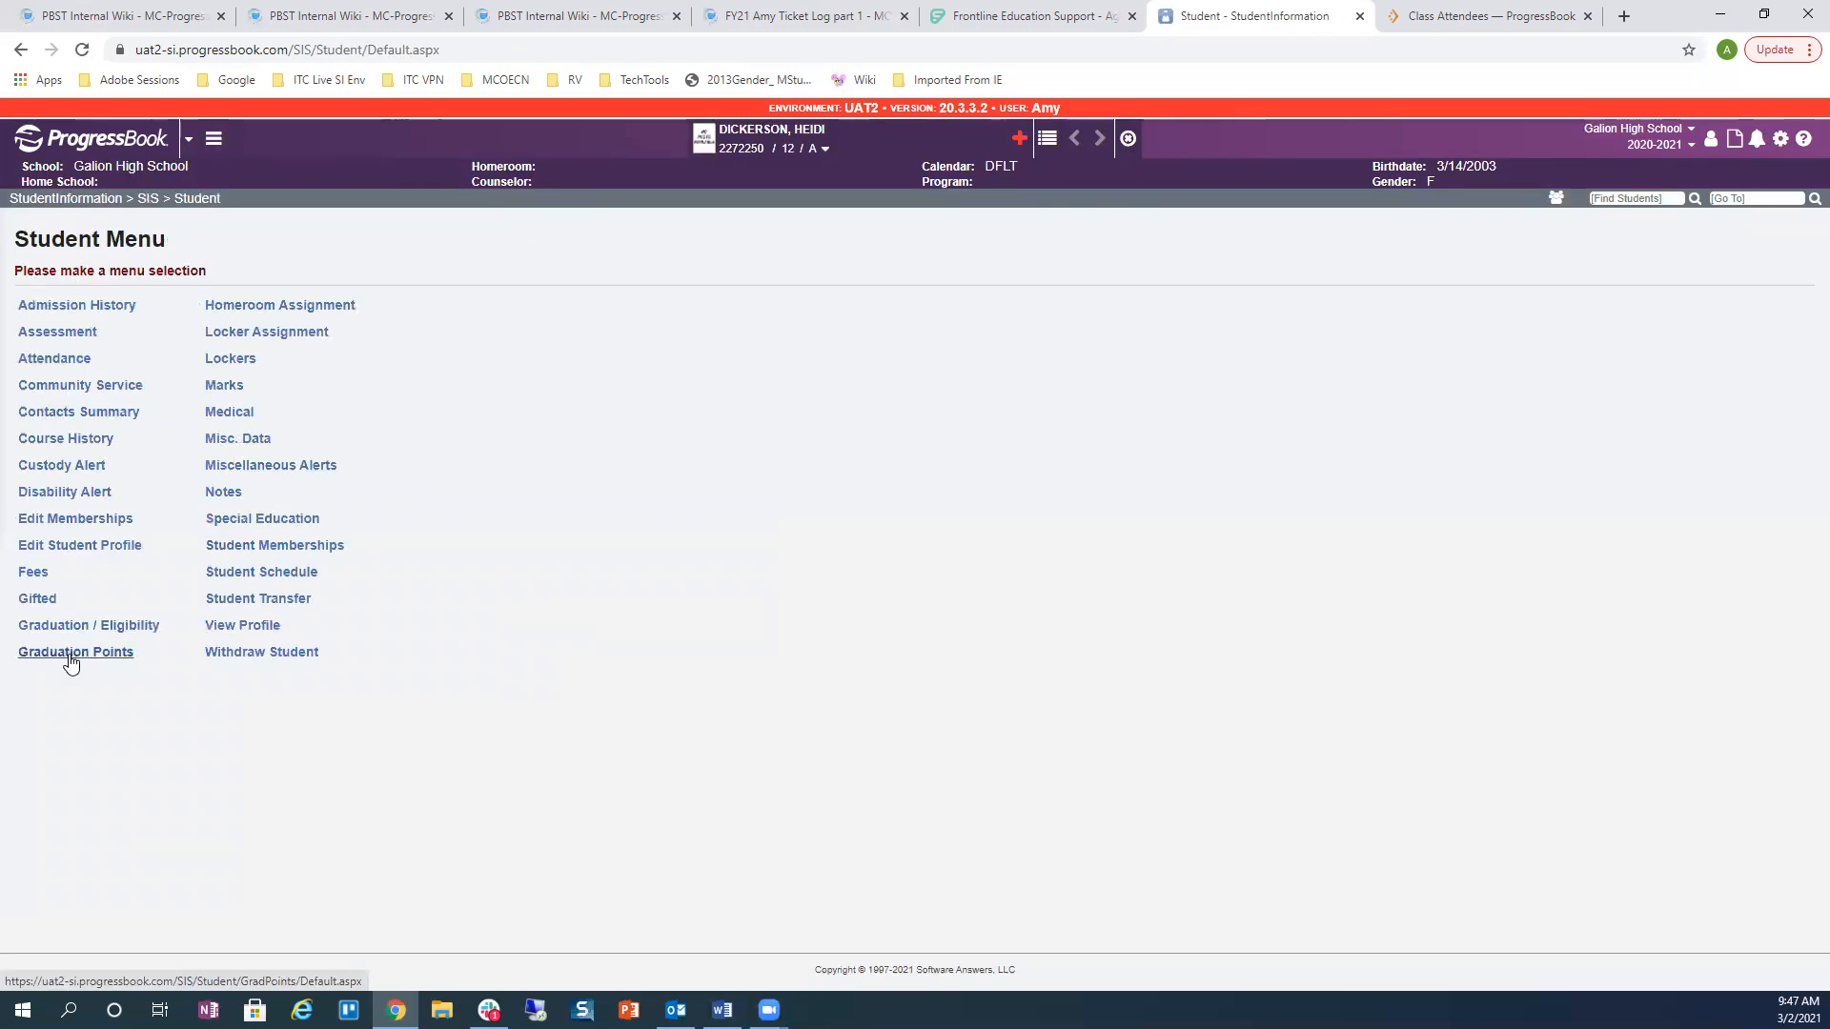
click(64, 546)
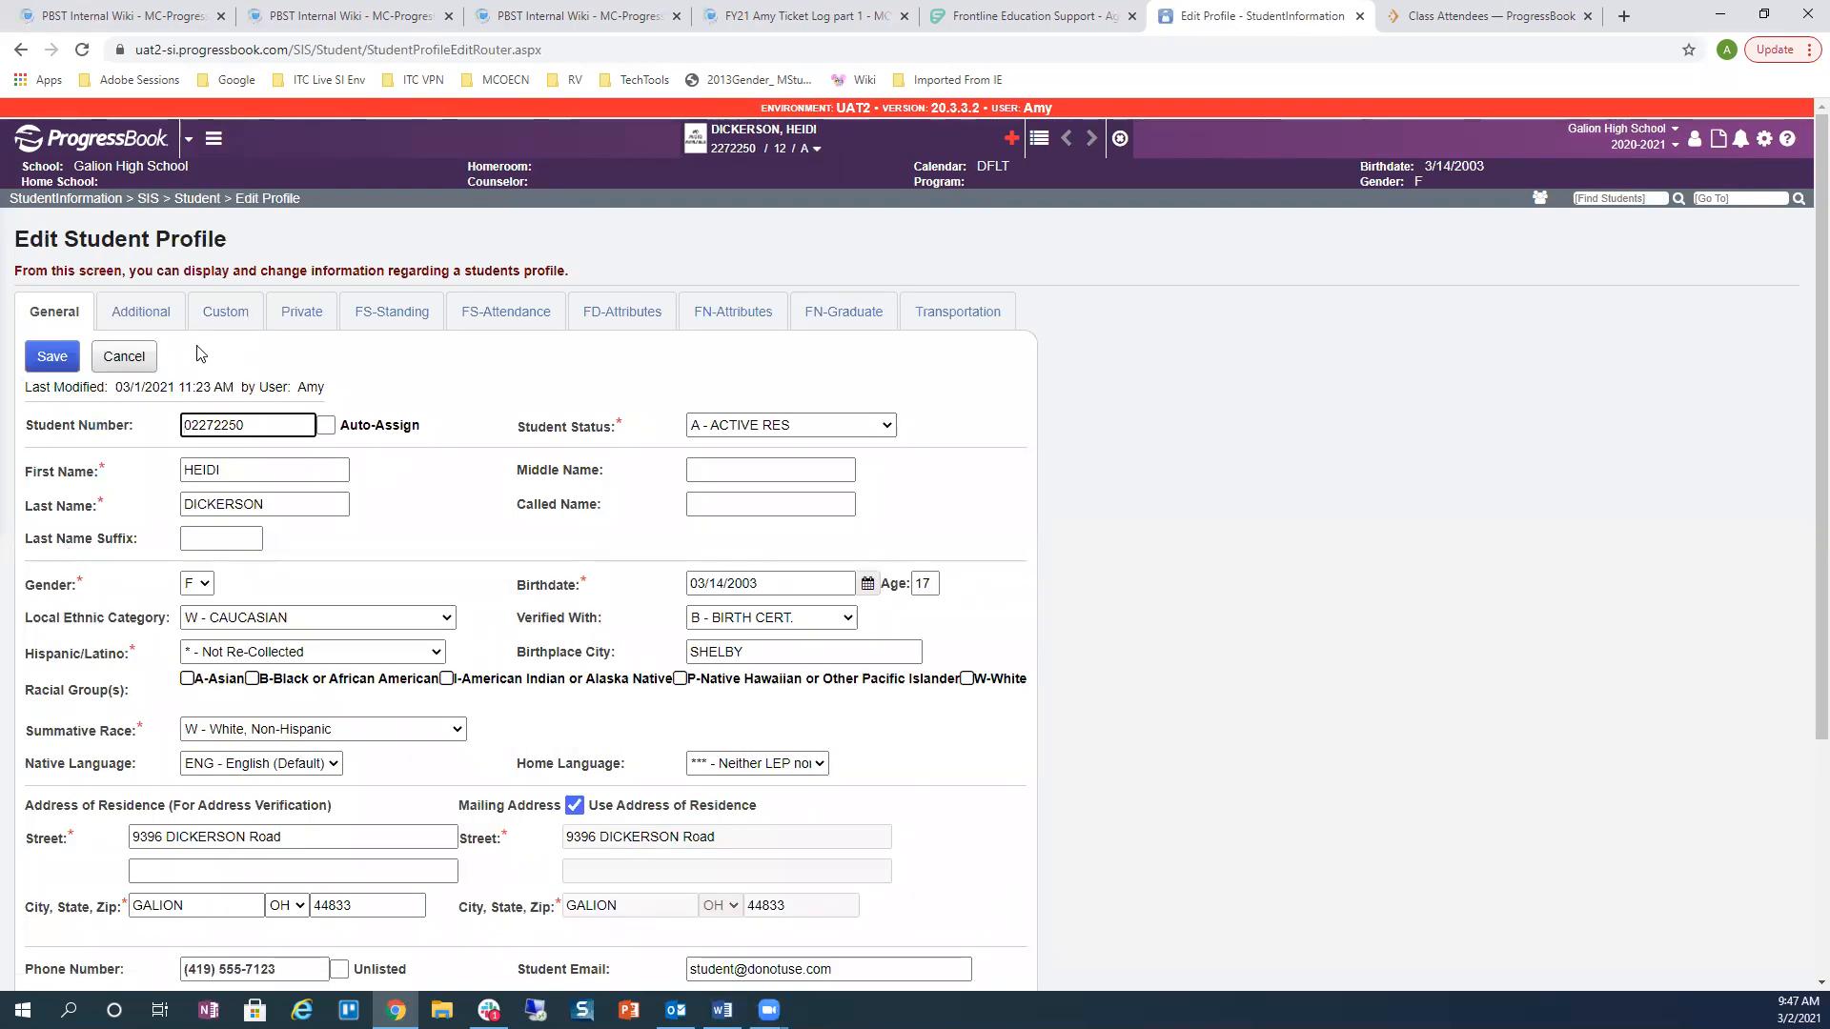
Step: Check the Pri. Graduation Rule on the profile's Additional tab, leaving it blank
click(142, 315)
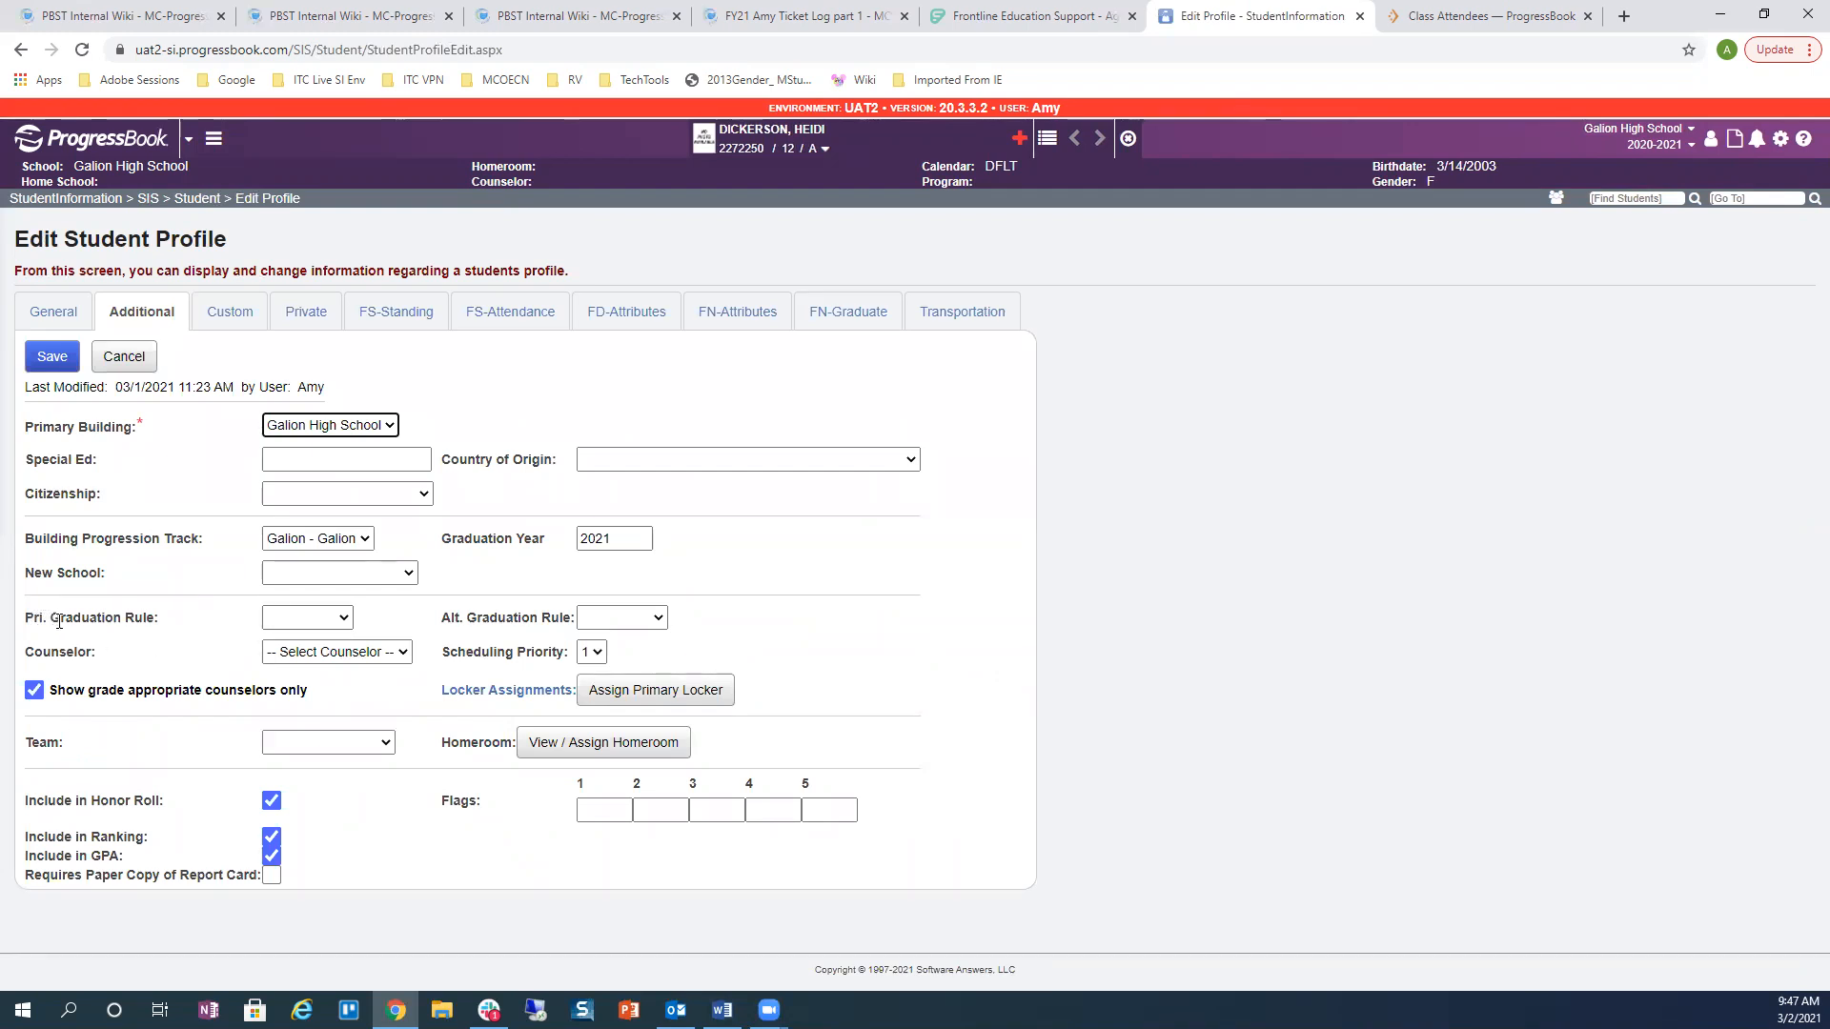
click(345, 618)
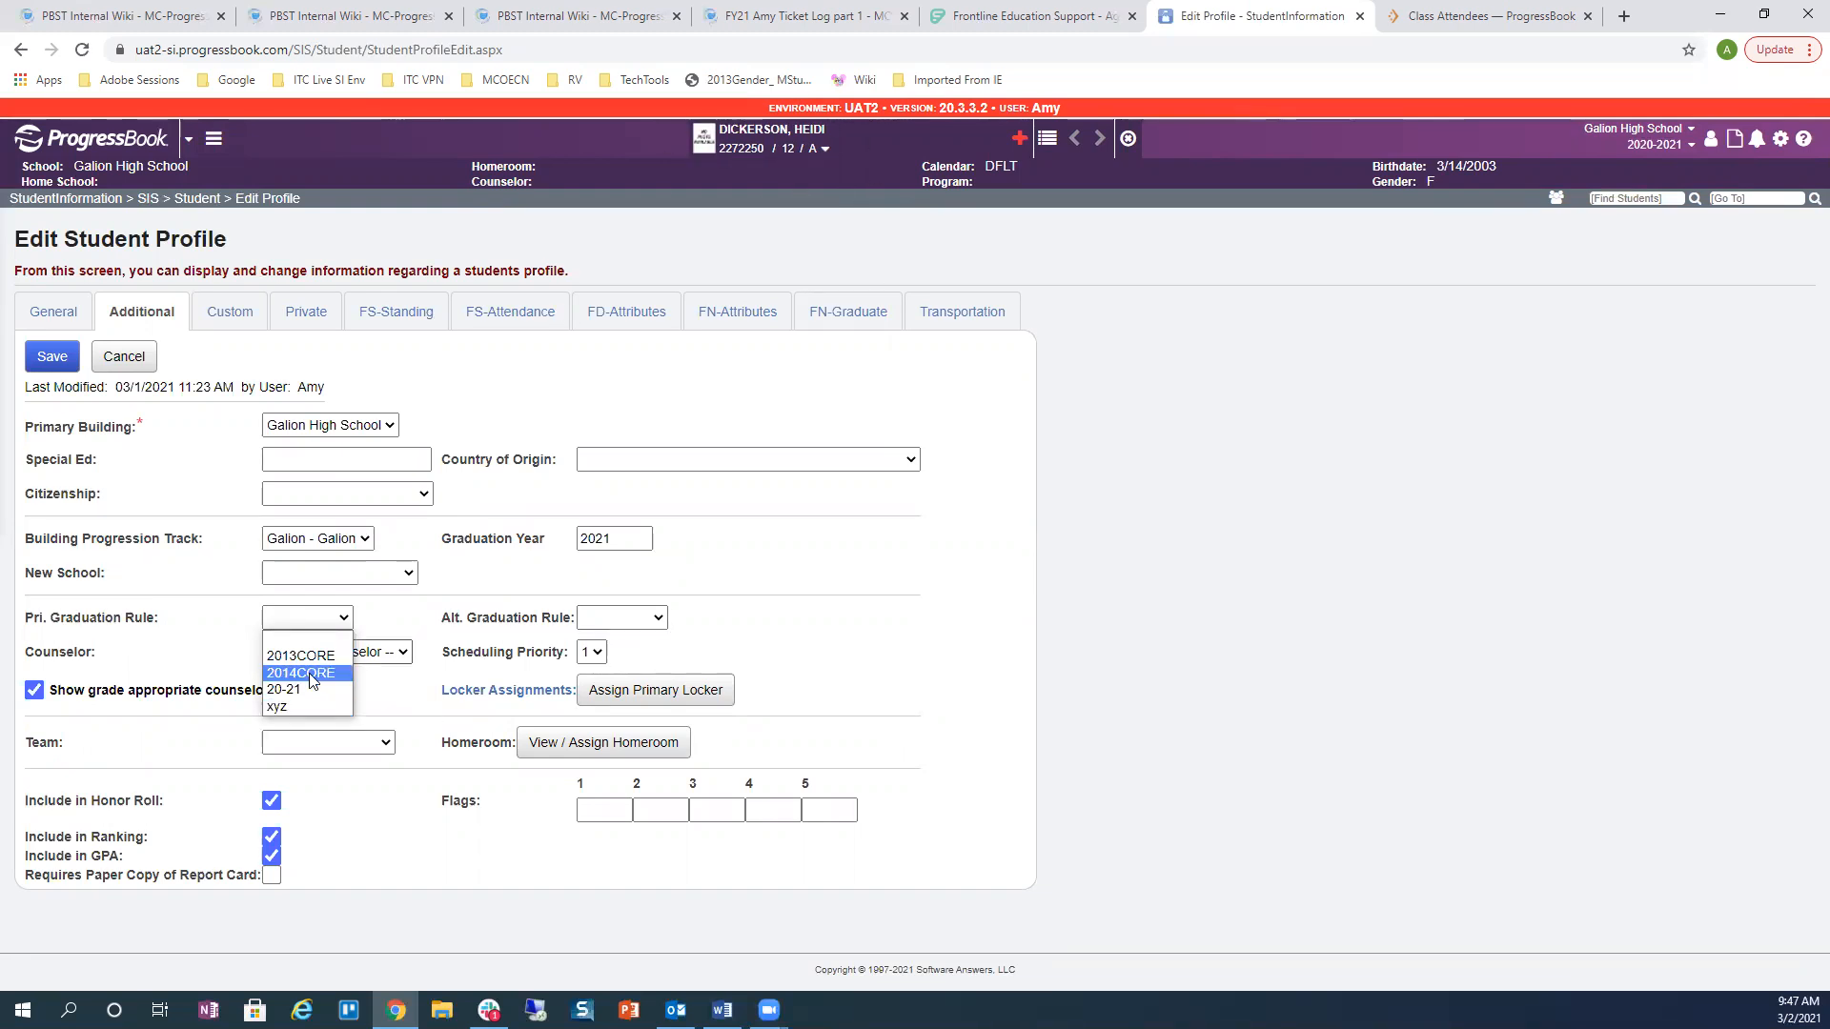
click(375, 617)
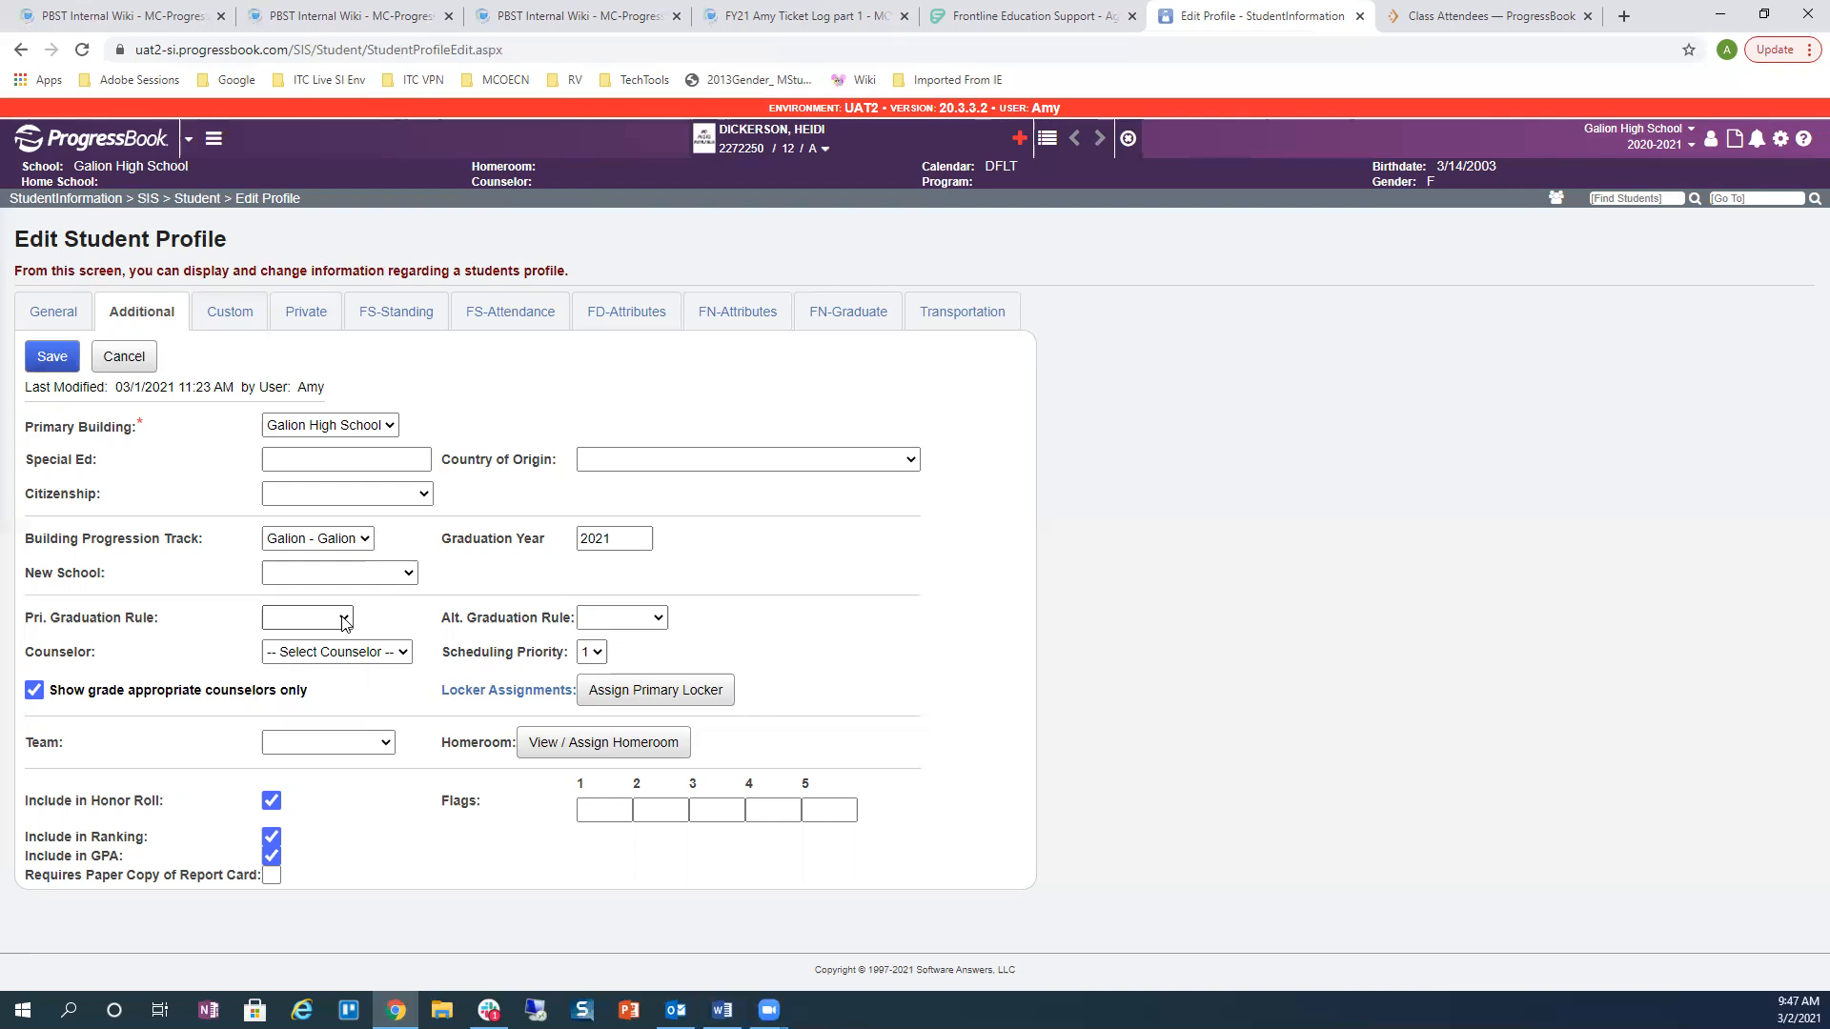
click(213, 139)
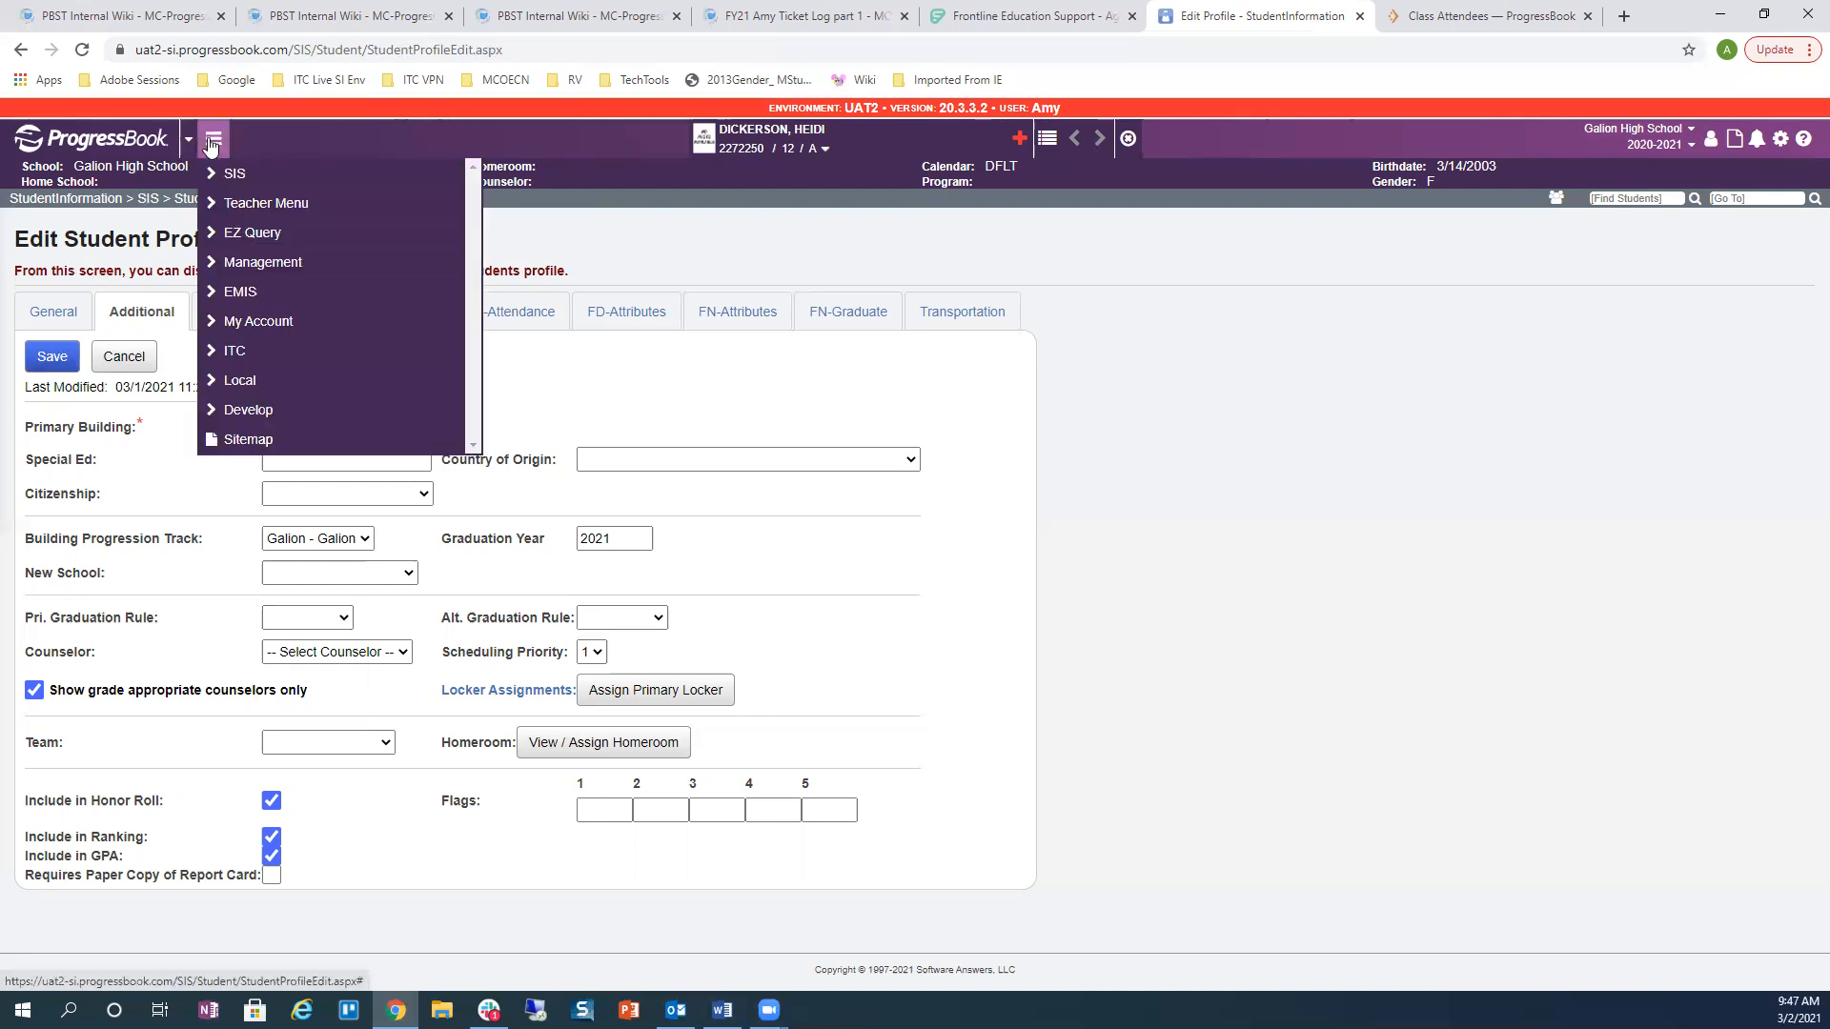
Step: Go through SIS and Graduation / Eligibility to the Eligibility Rule Assignments page
click(231, 174)
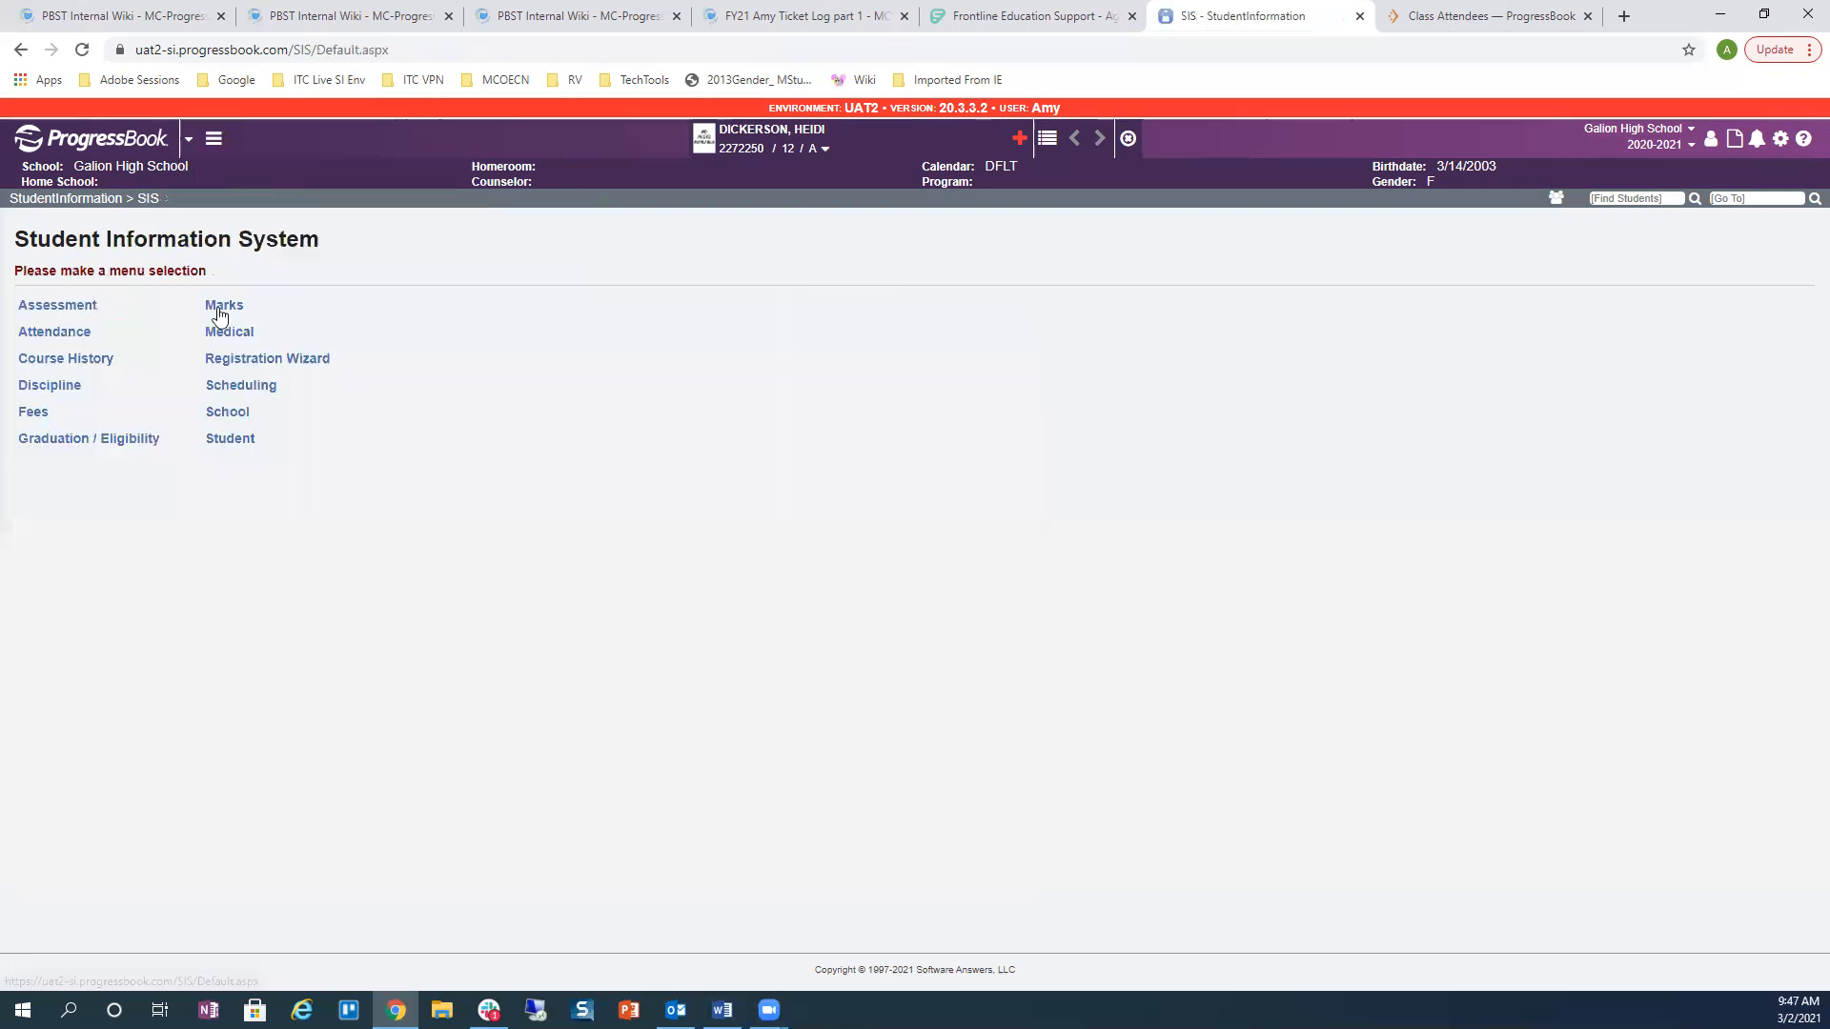
click(80, 444)
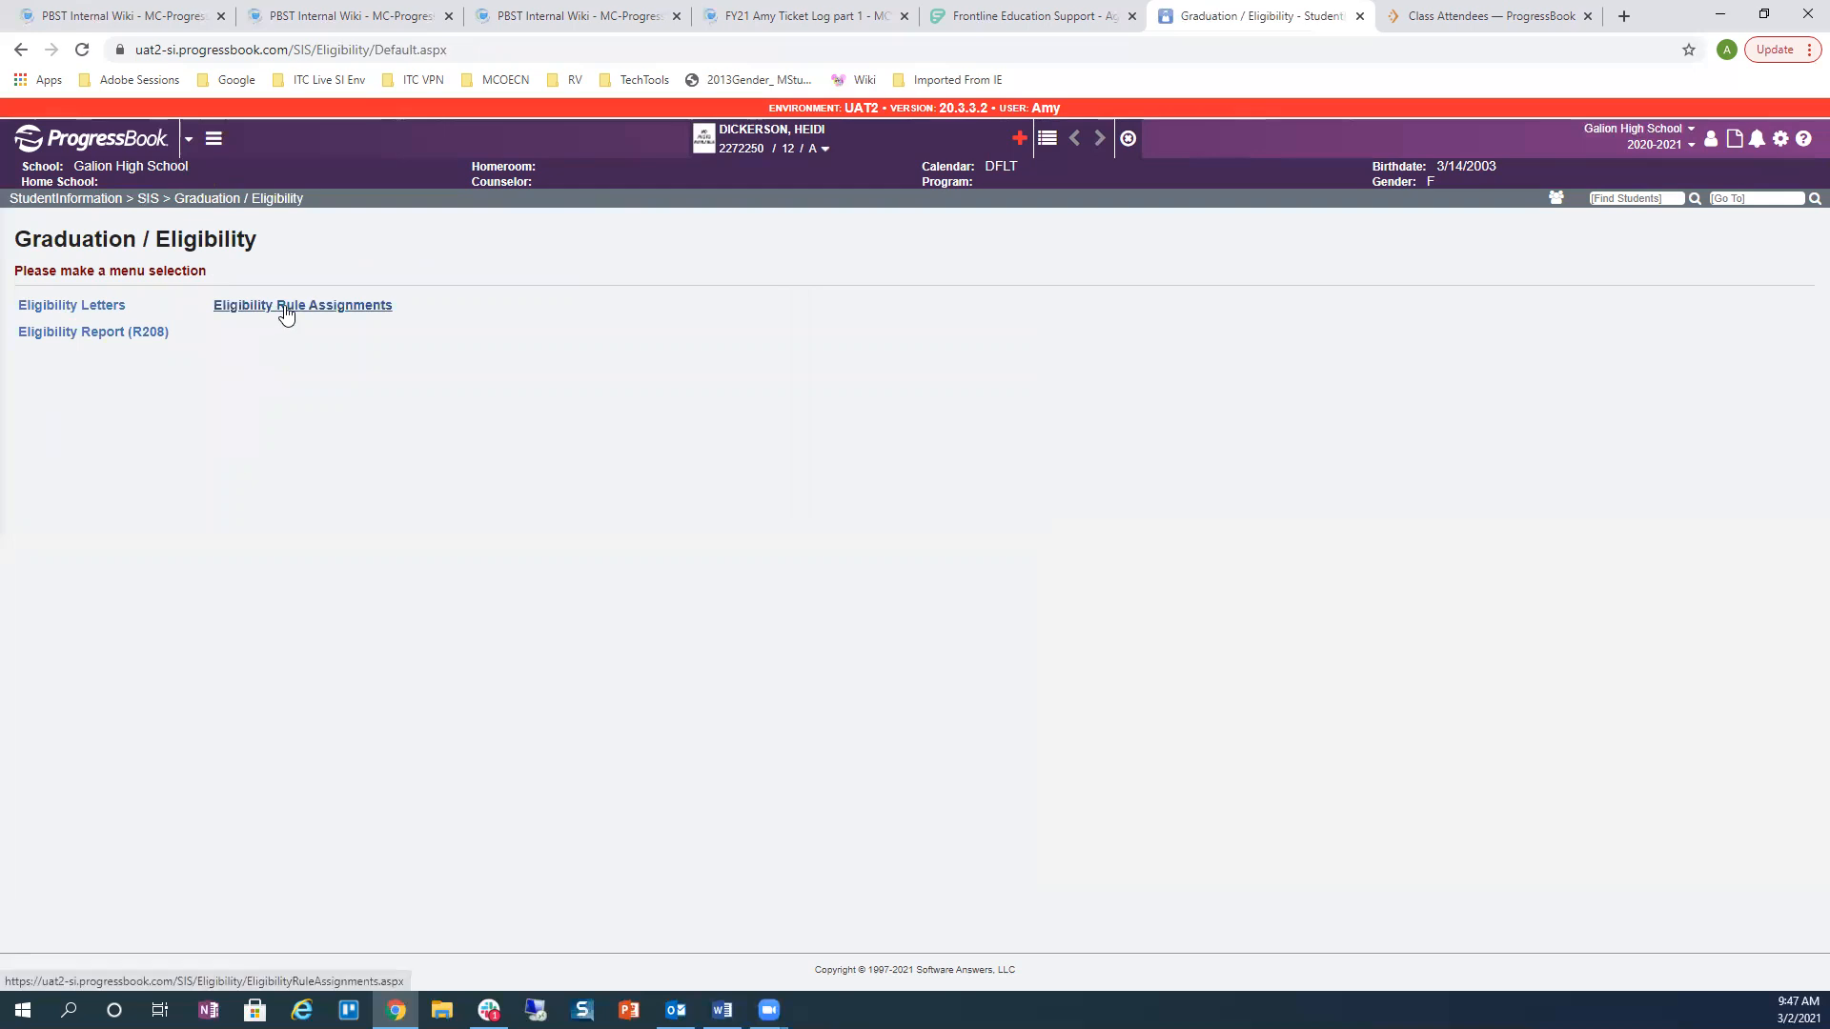
click(285, 309)
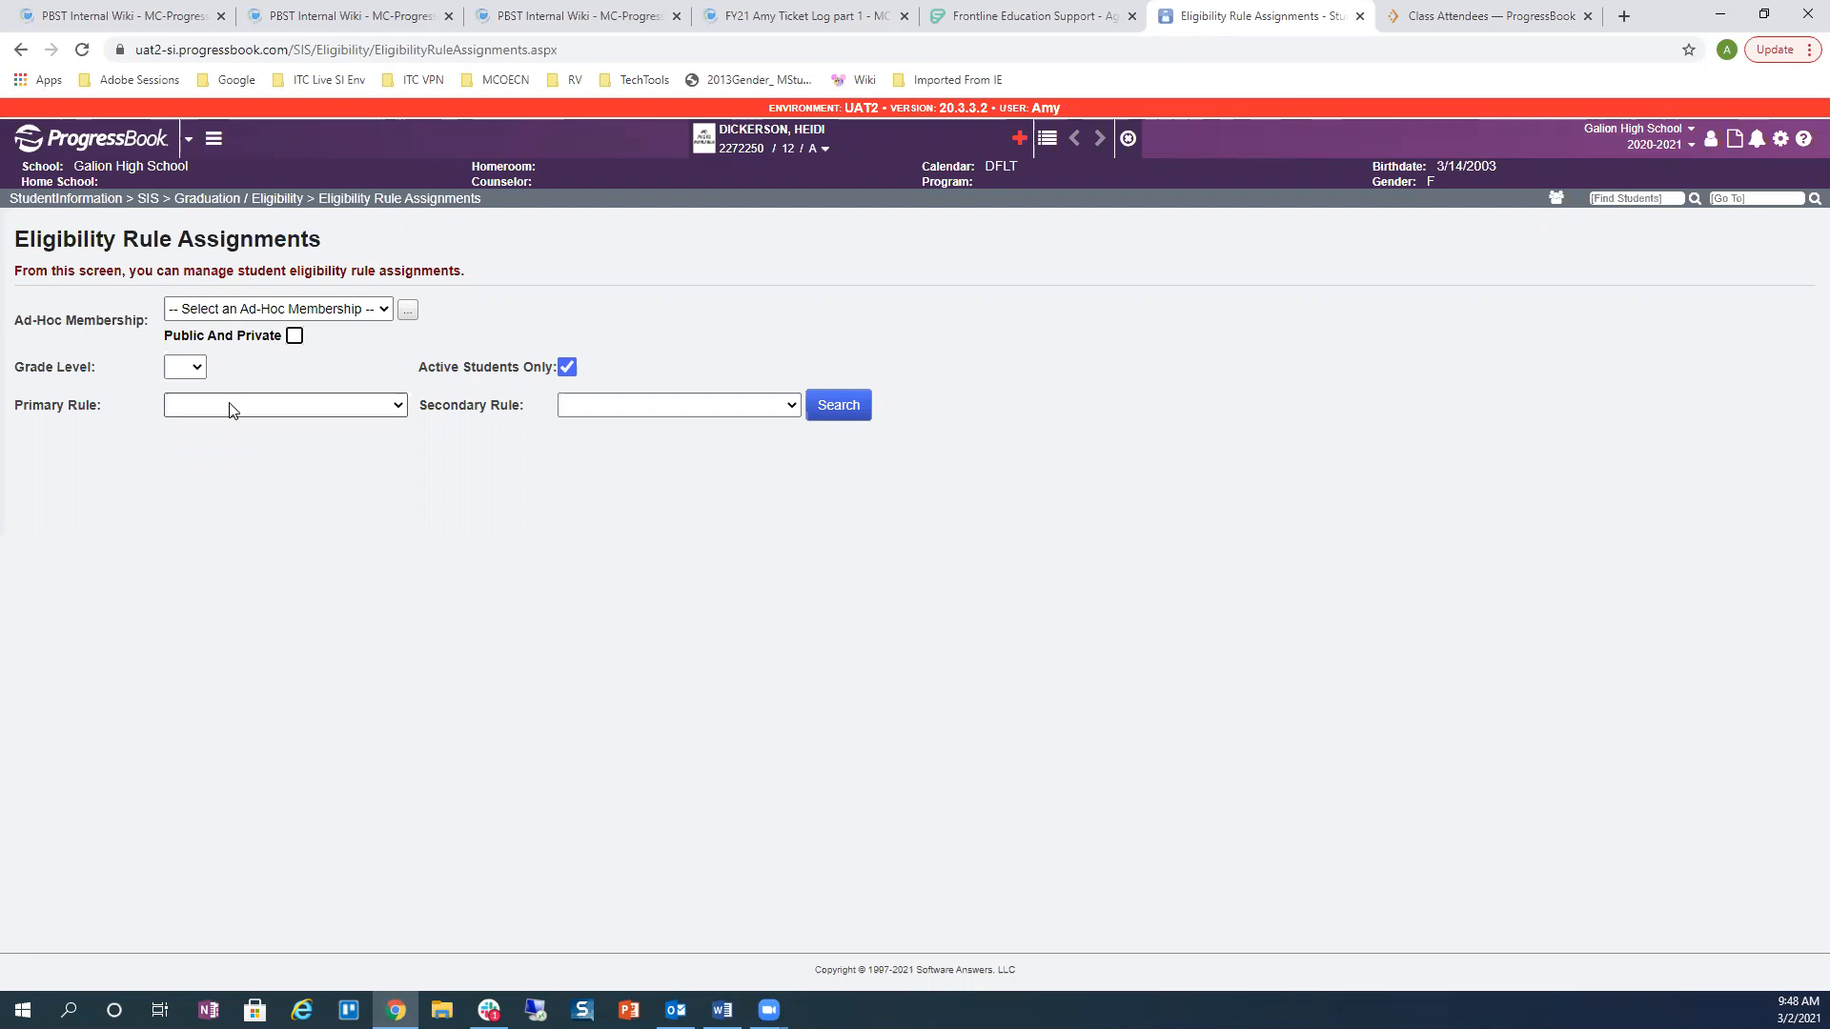
Step: Search for grade 12 students, leaving none selected
click(184, 367)
click(184, 632)
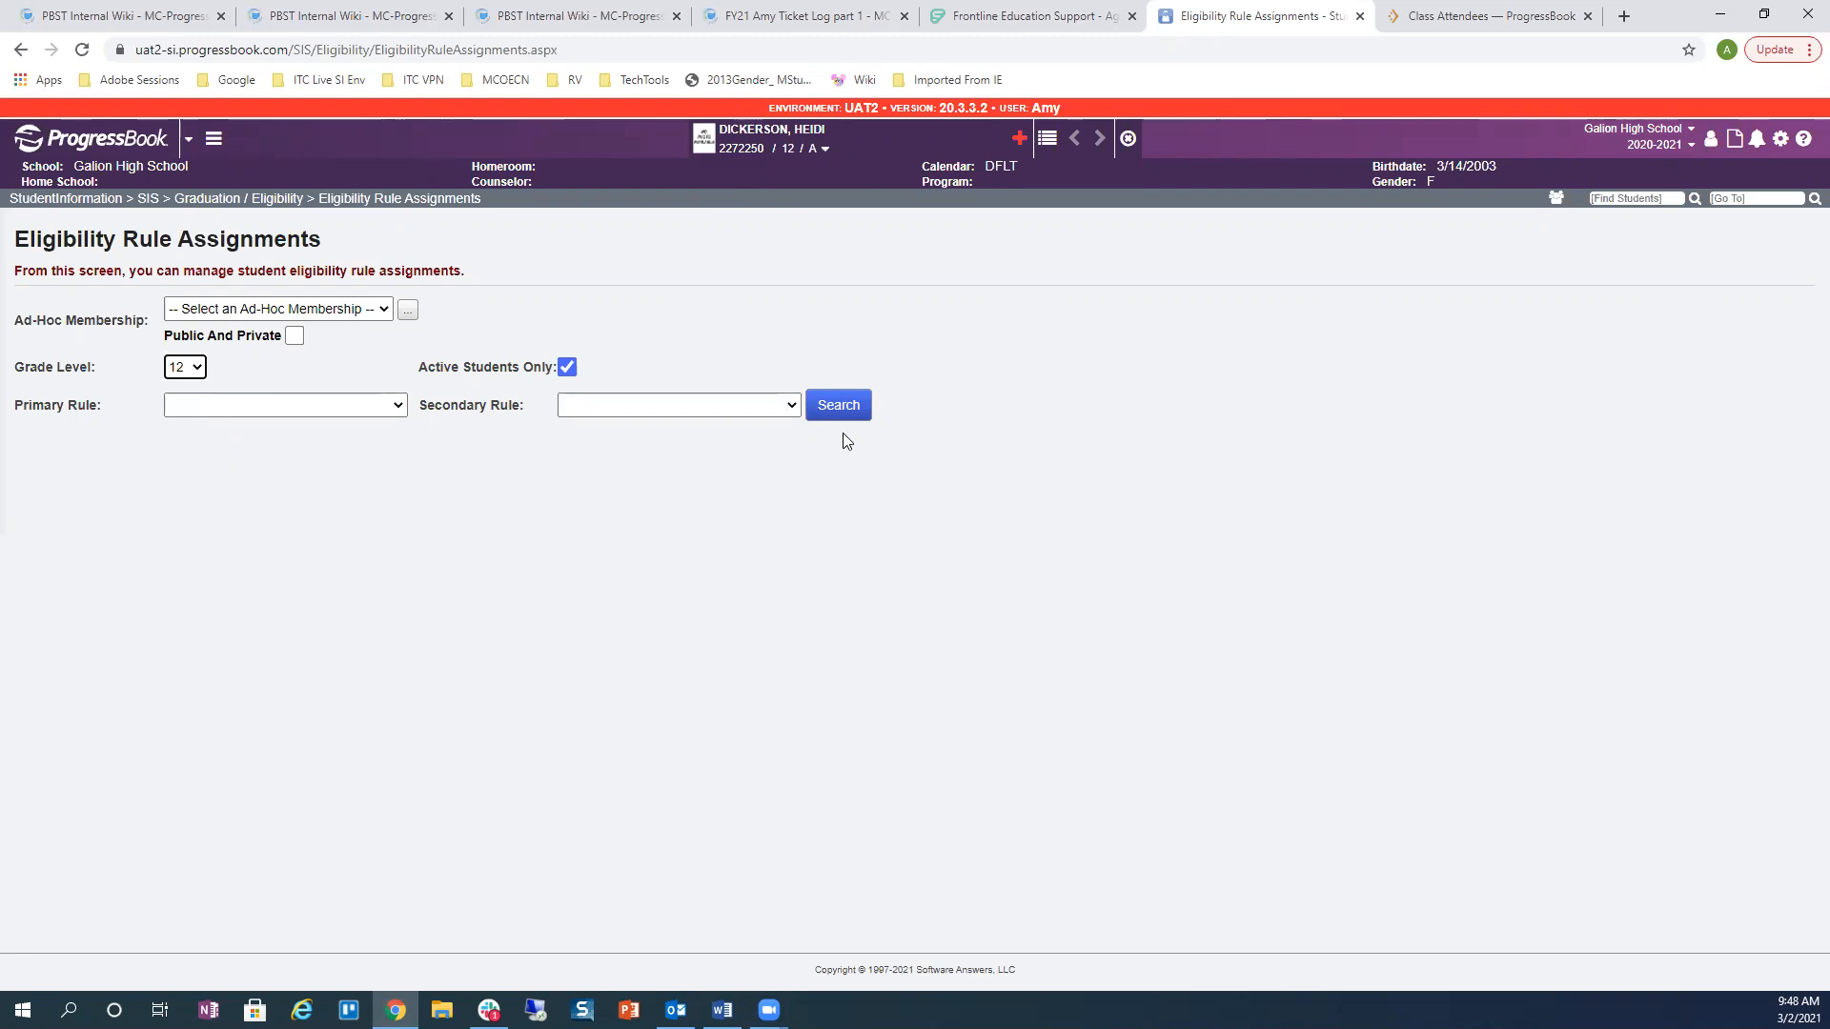
click(842, 408)
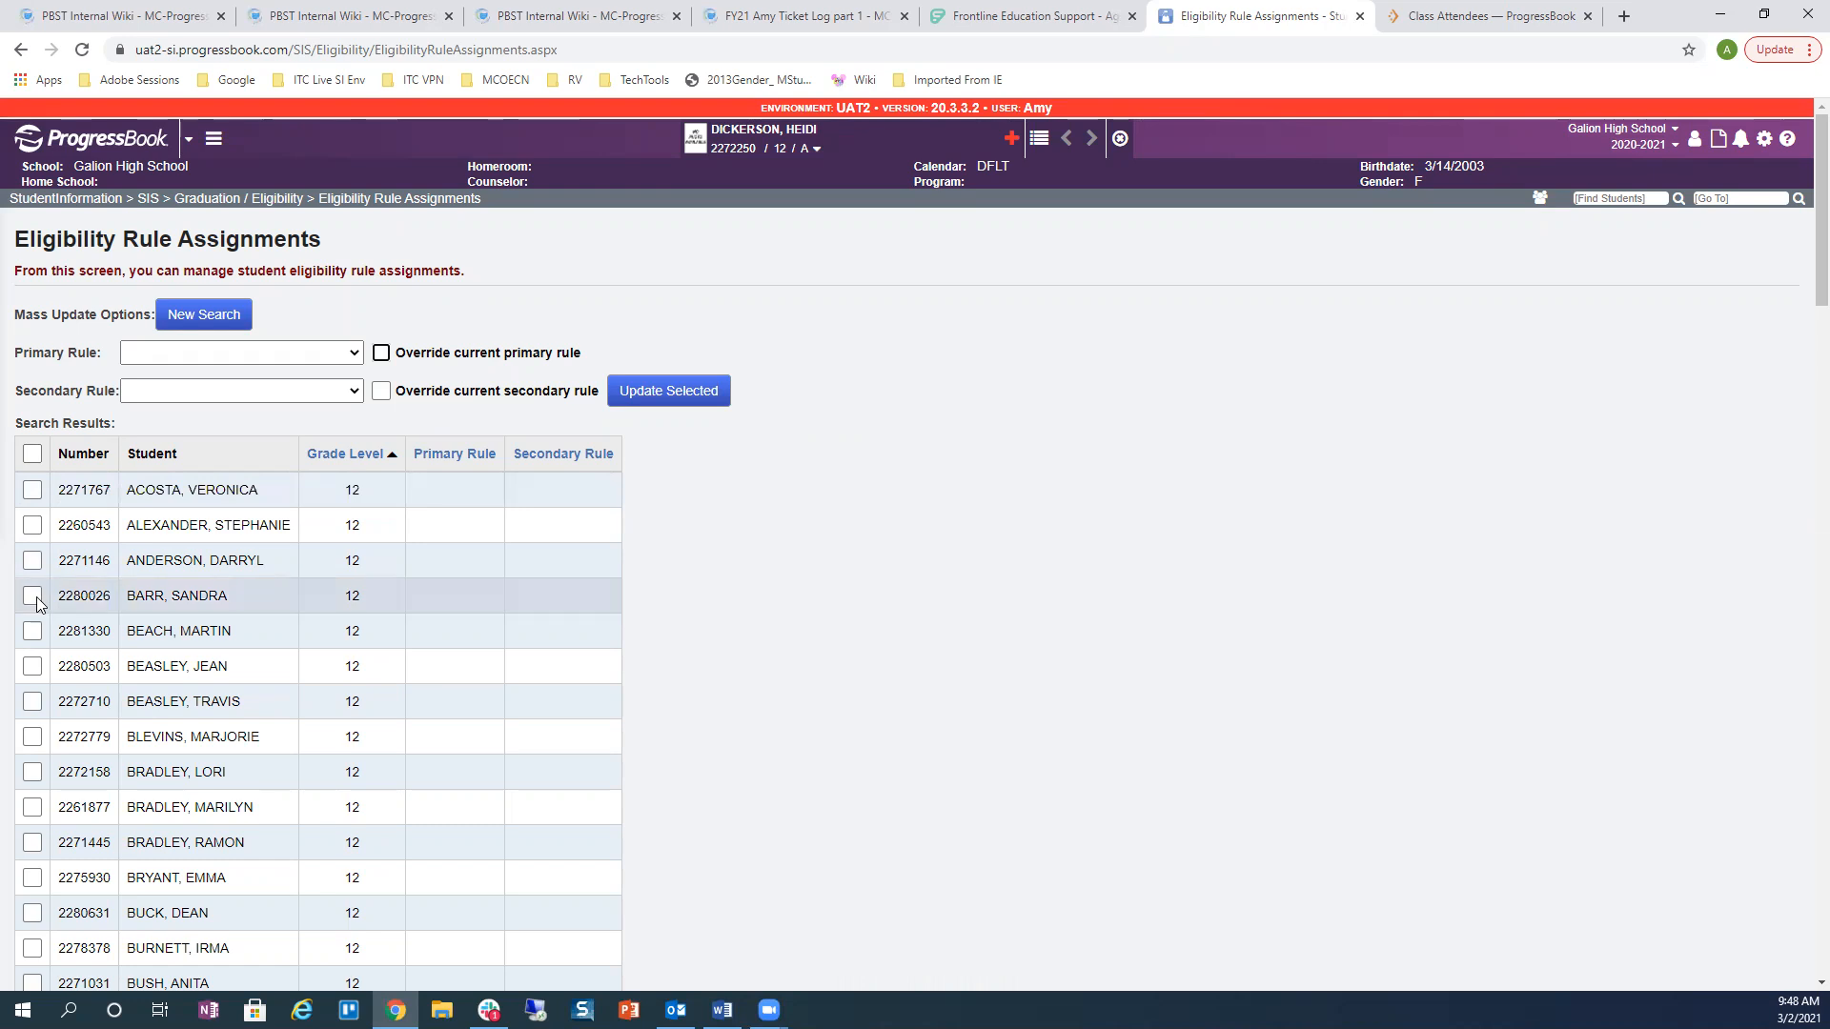
click(31, 453)
scroll(39, 915, down, 4)
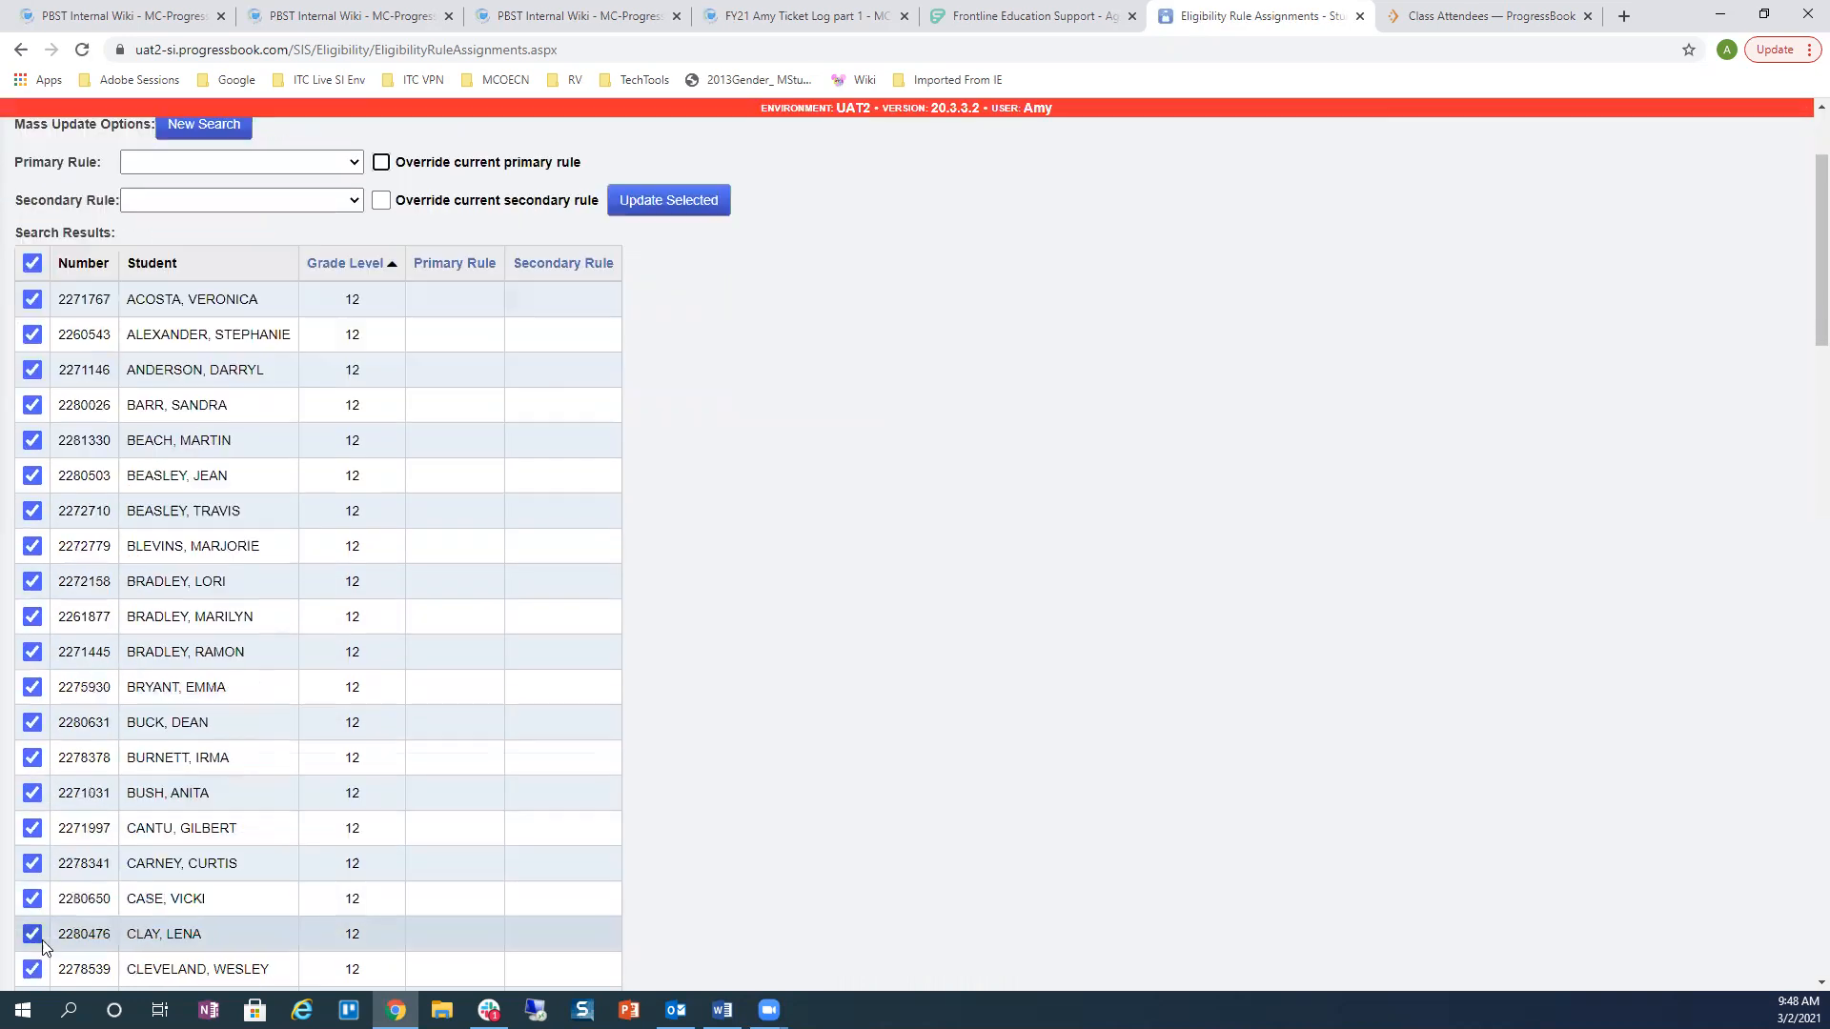
scroll(61, 861, up, 4)
click(31, 454)
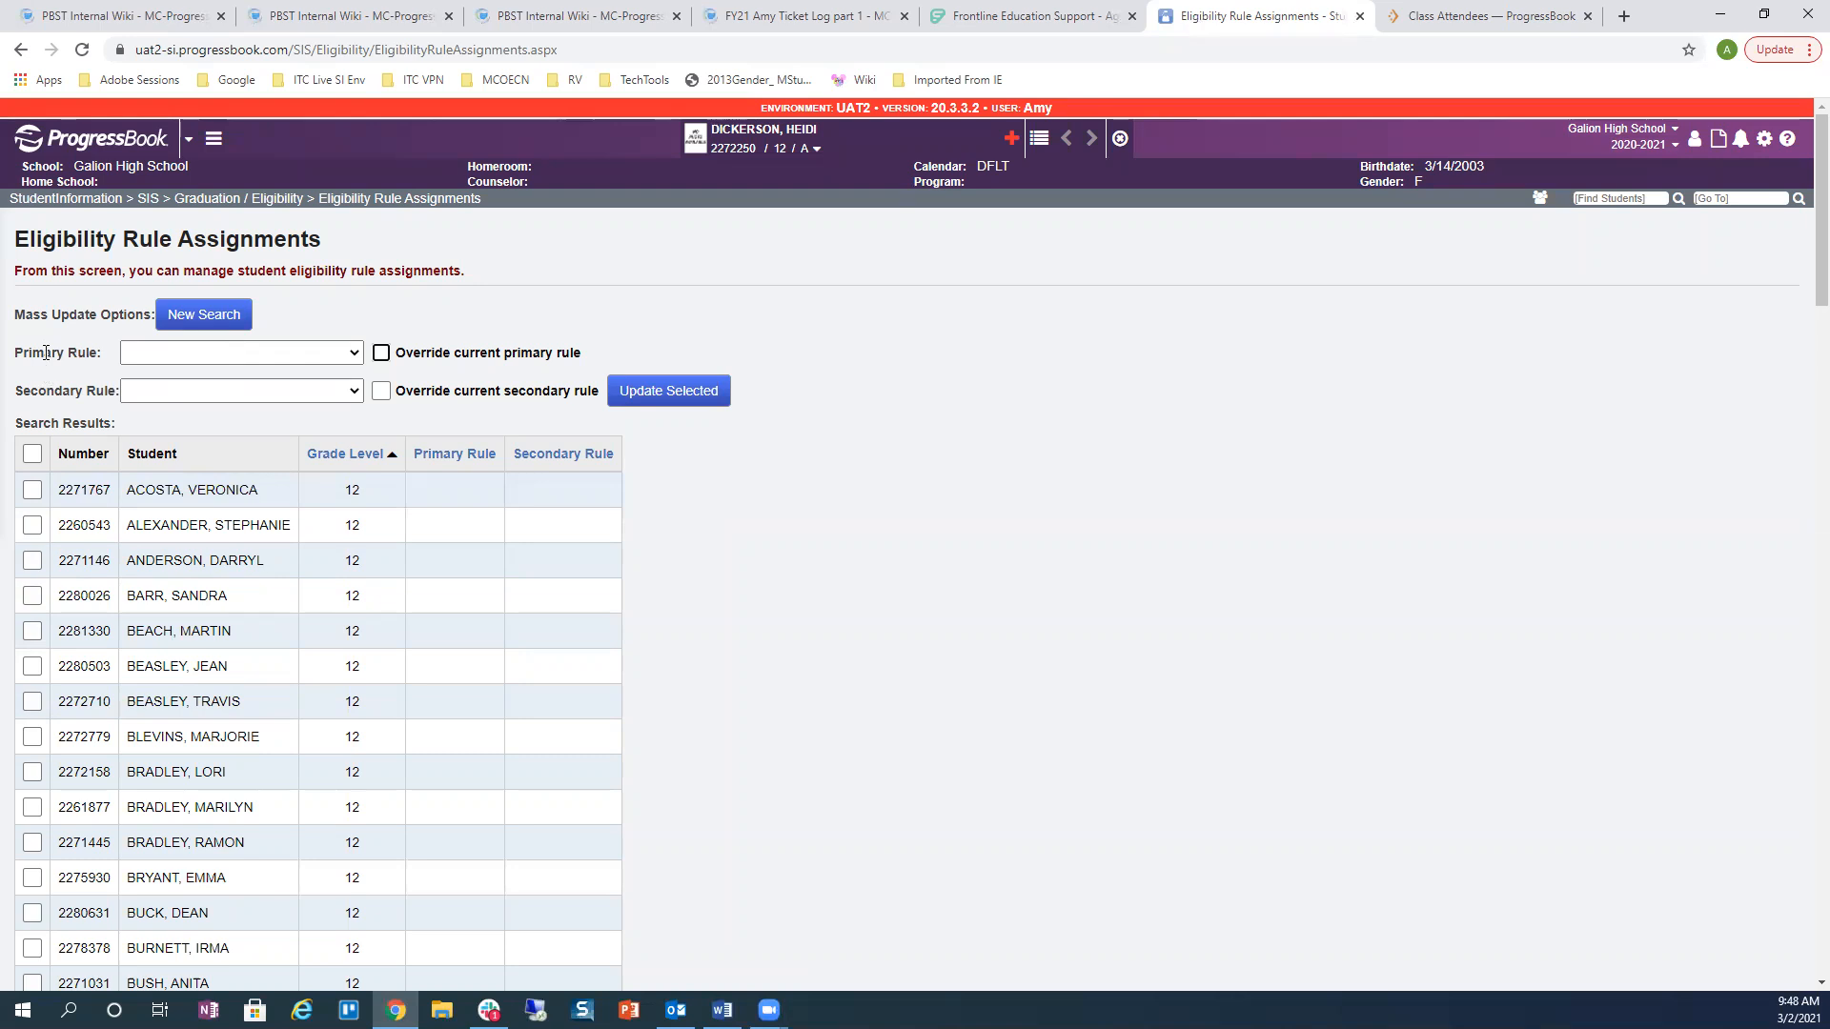
Step: Assign Primary Rule 2020-2021 with Override to the current student, then view their profile
click(176, 356)
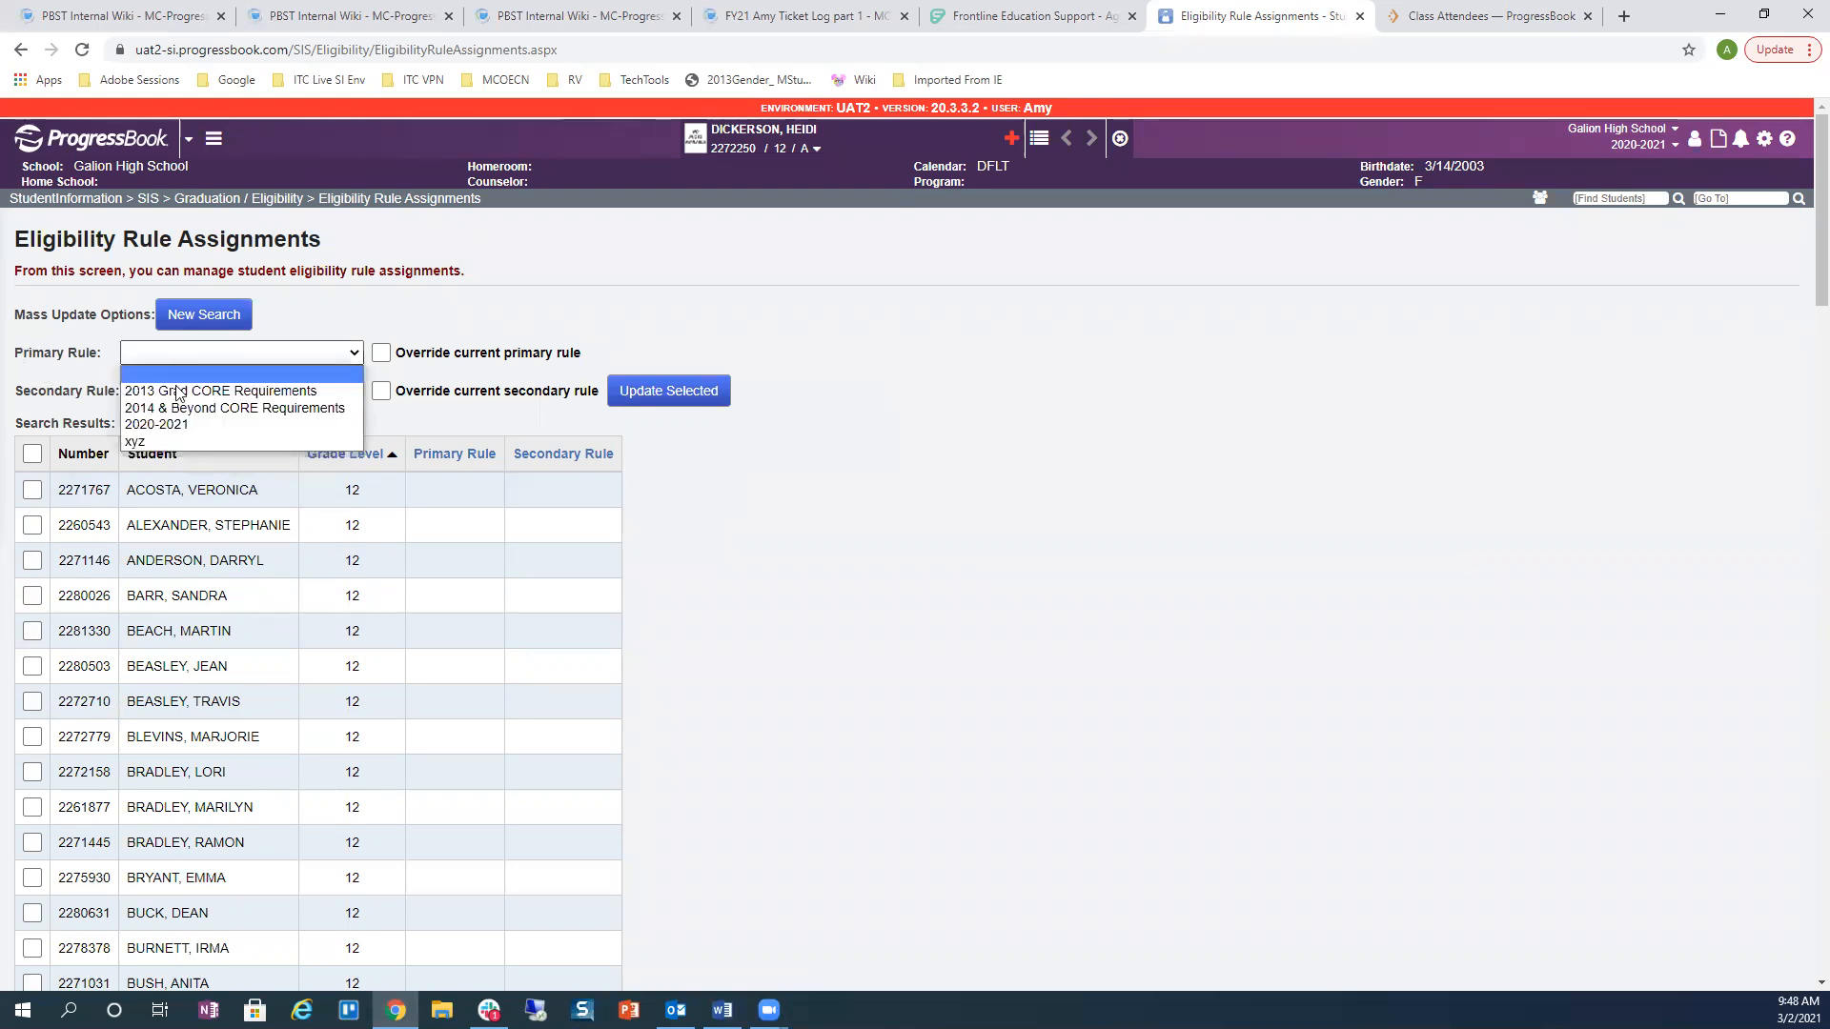
click(176, 425)
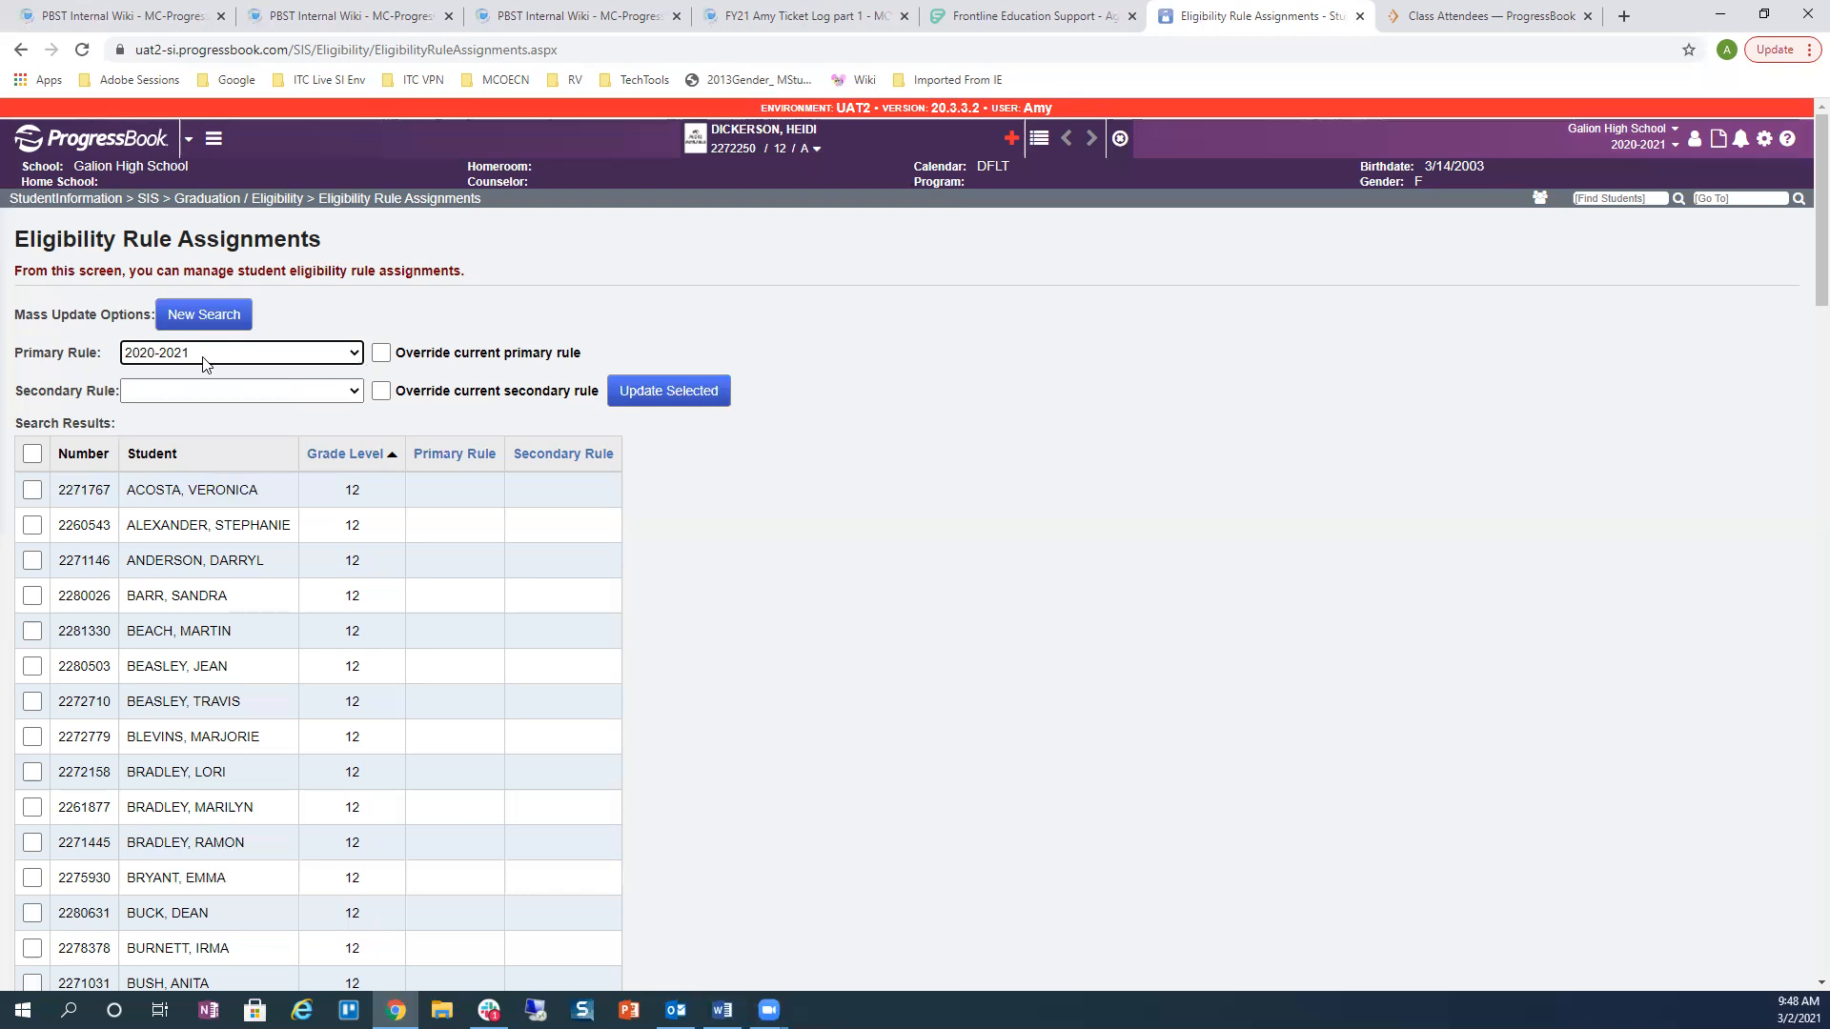
click(383, 360)
scroll(177, 748, down, 4)
scroll(177, 748, down, 2)
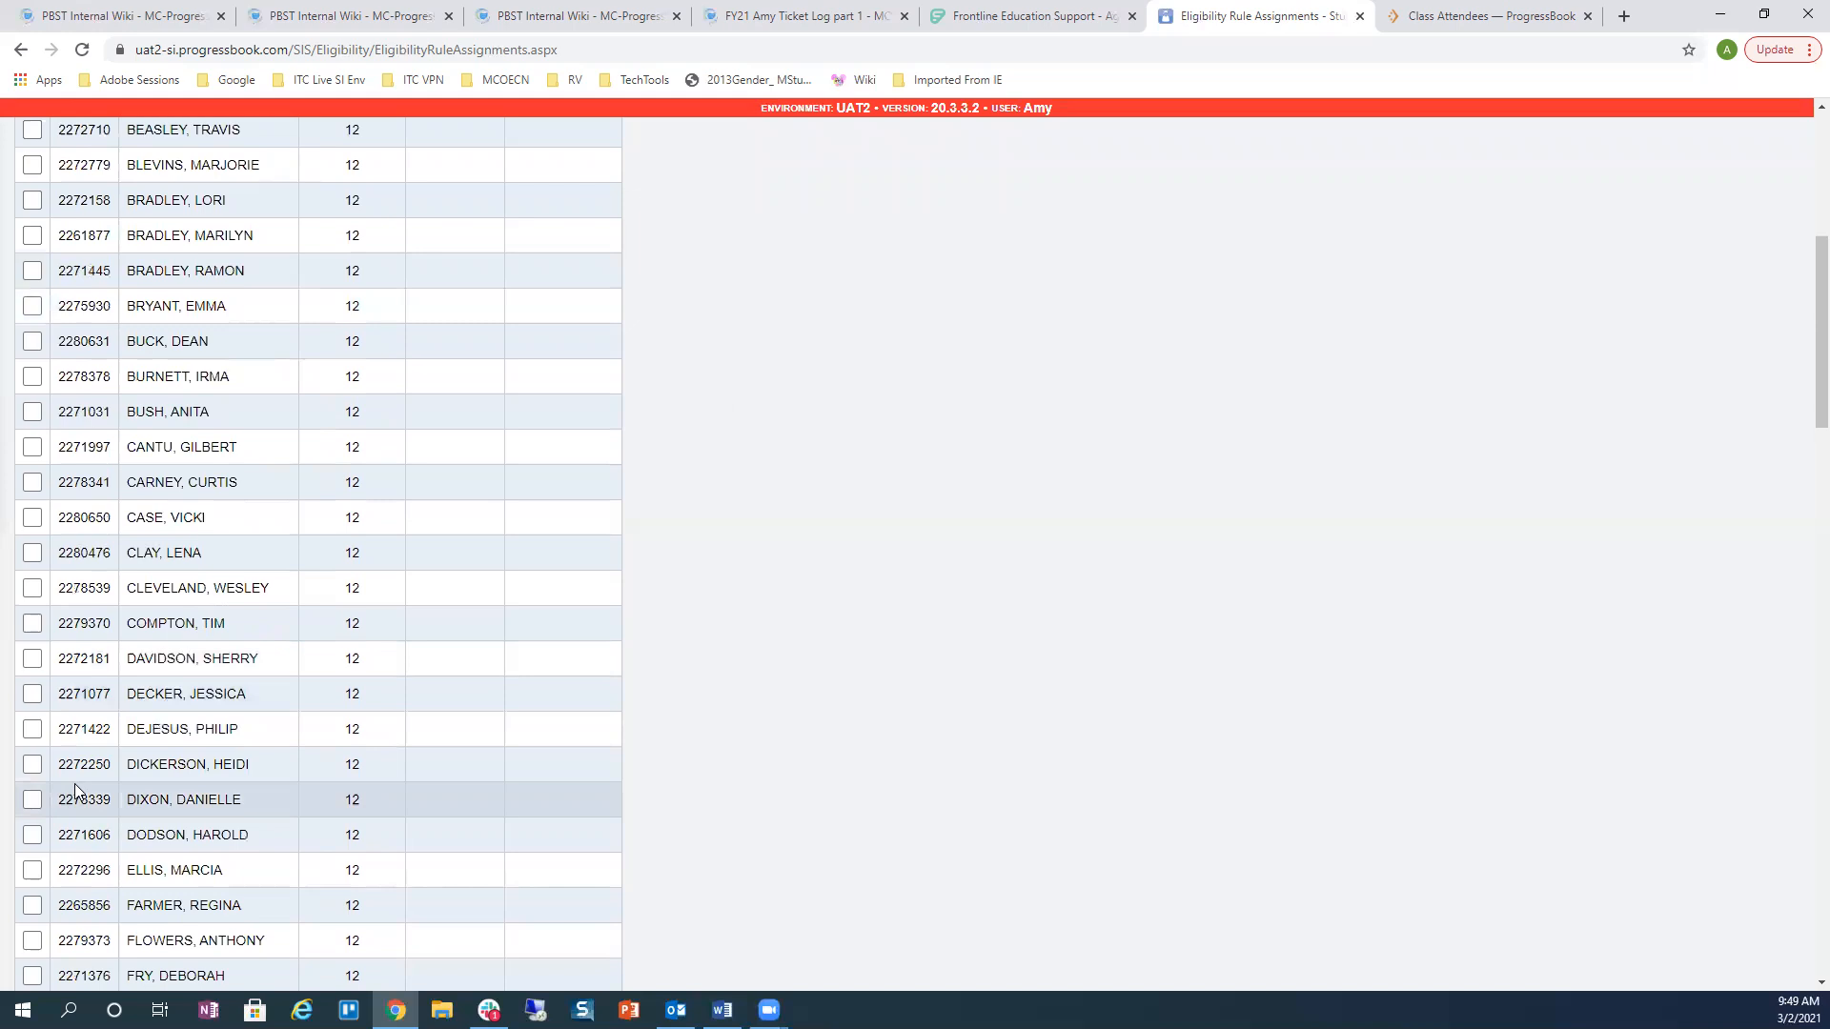
click(32, 764)
scroll(753, 498, up, 5)
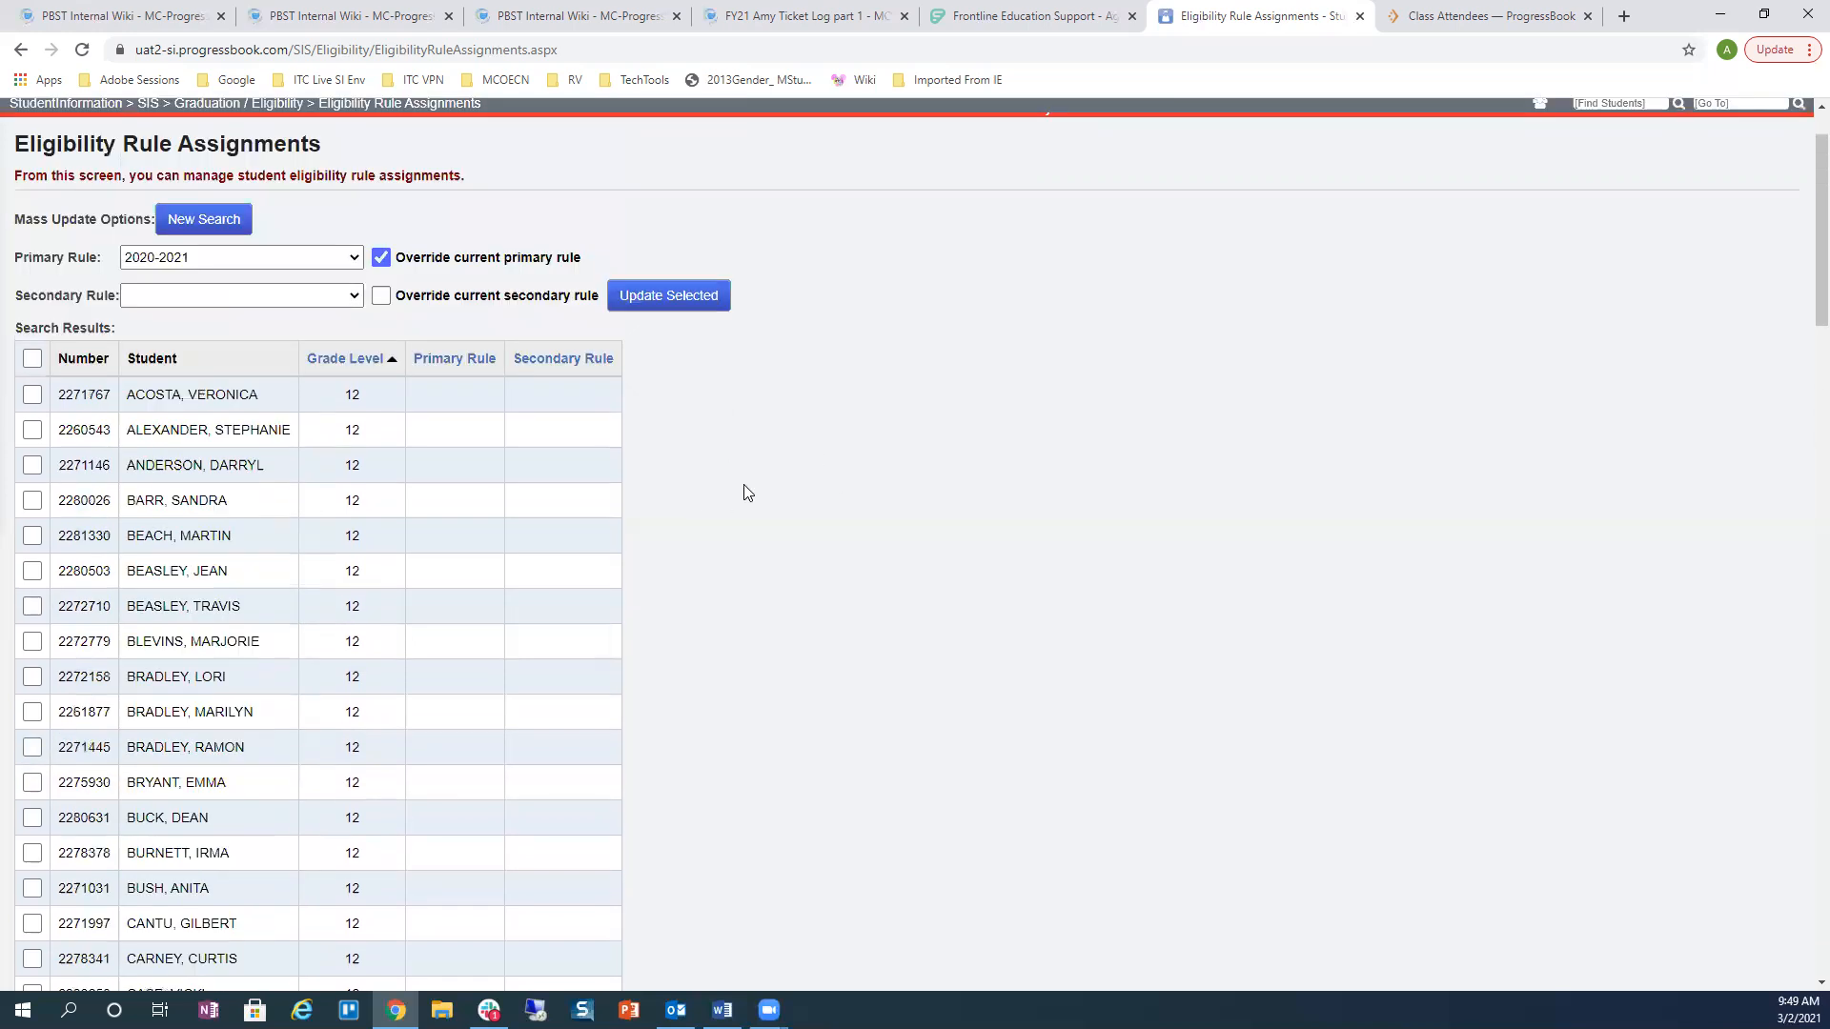
click(685, 298)
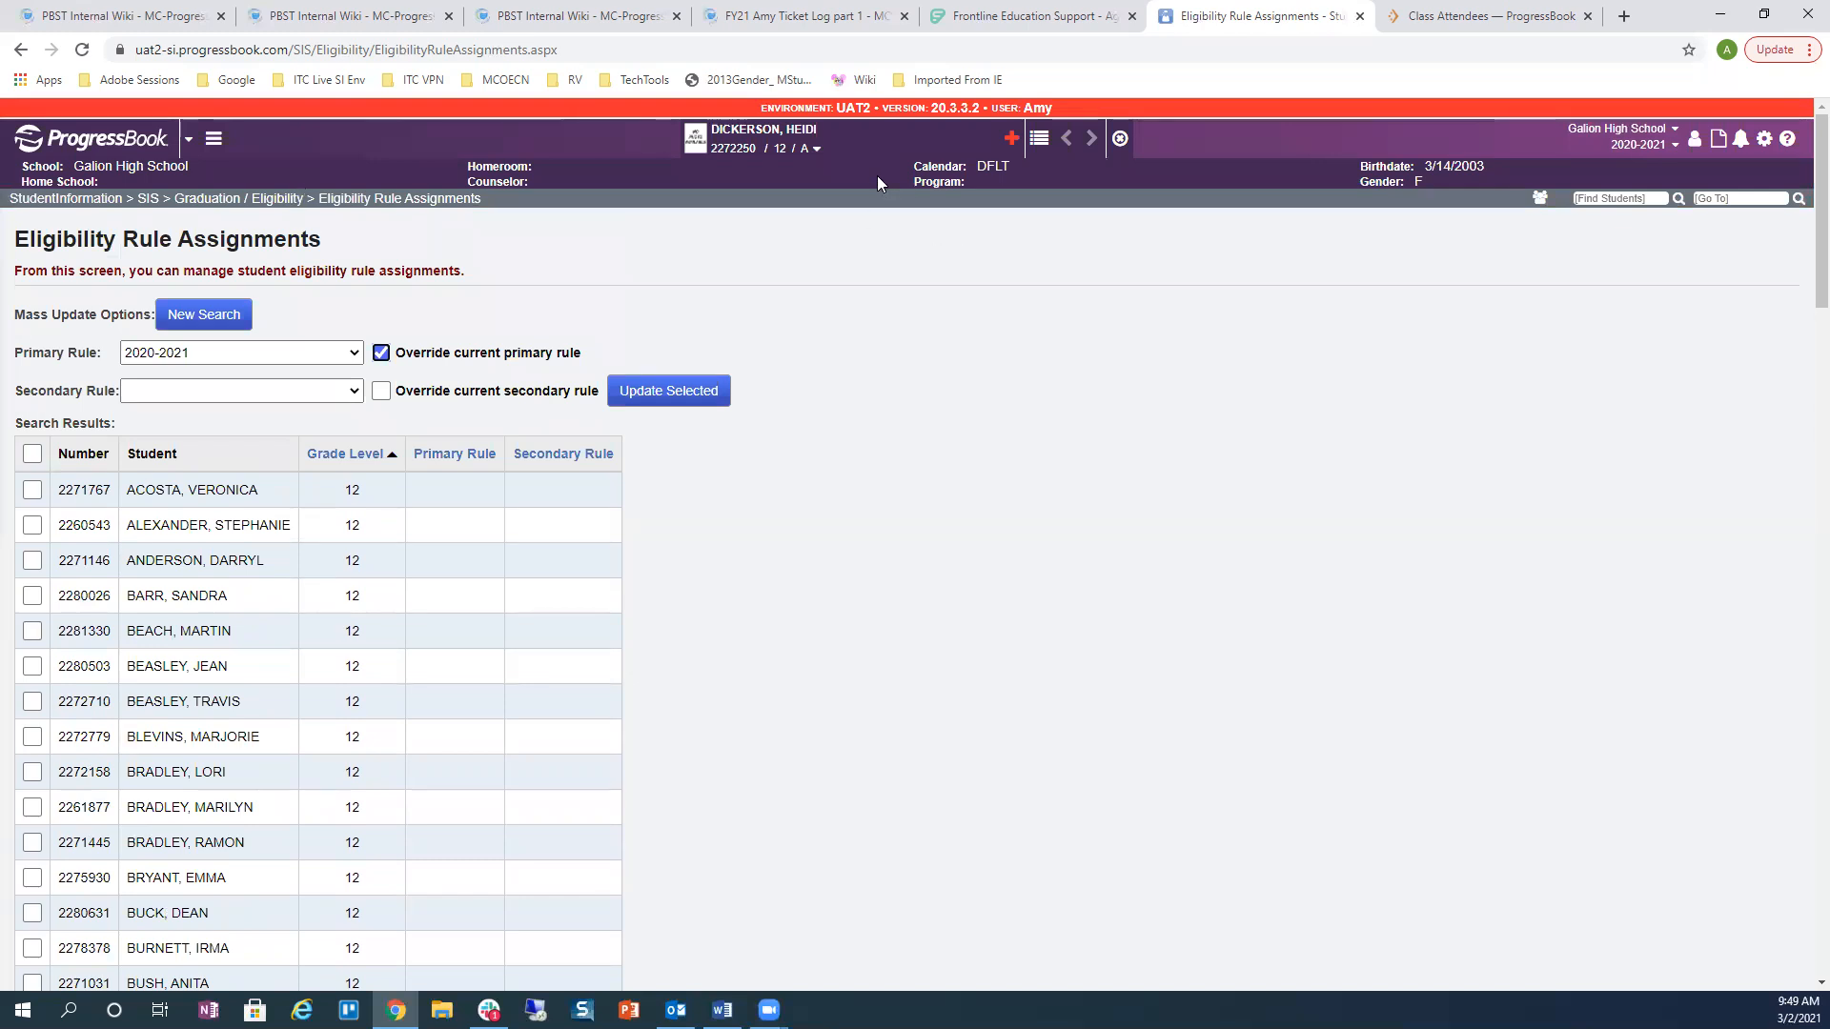
click(816, 148)
click(856, 196)
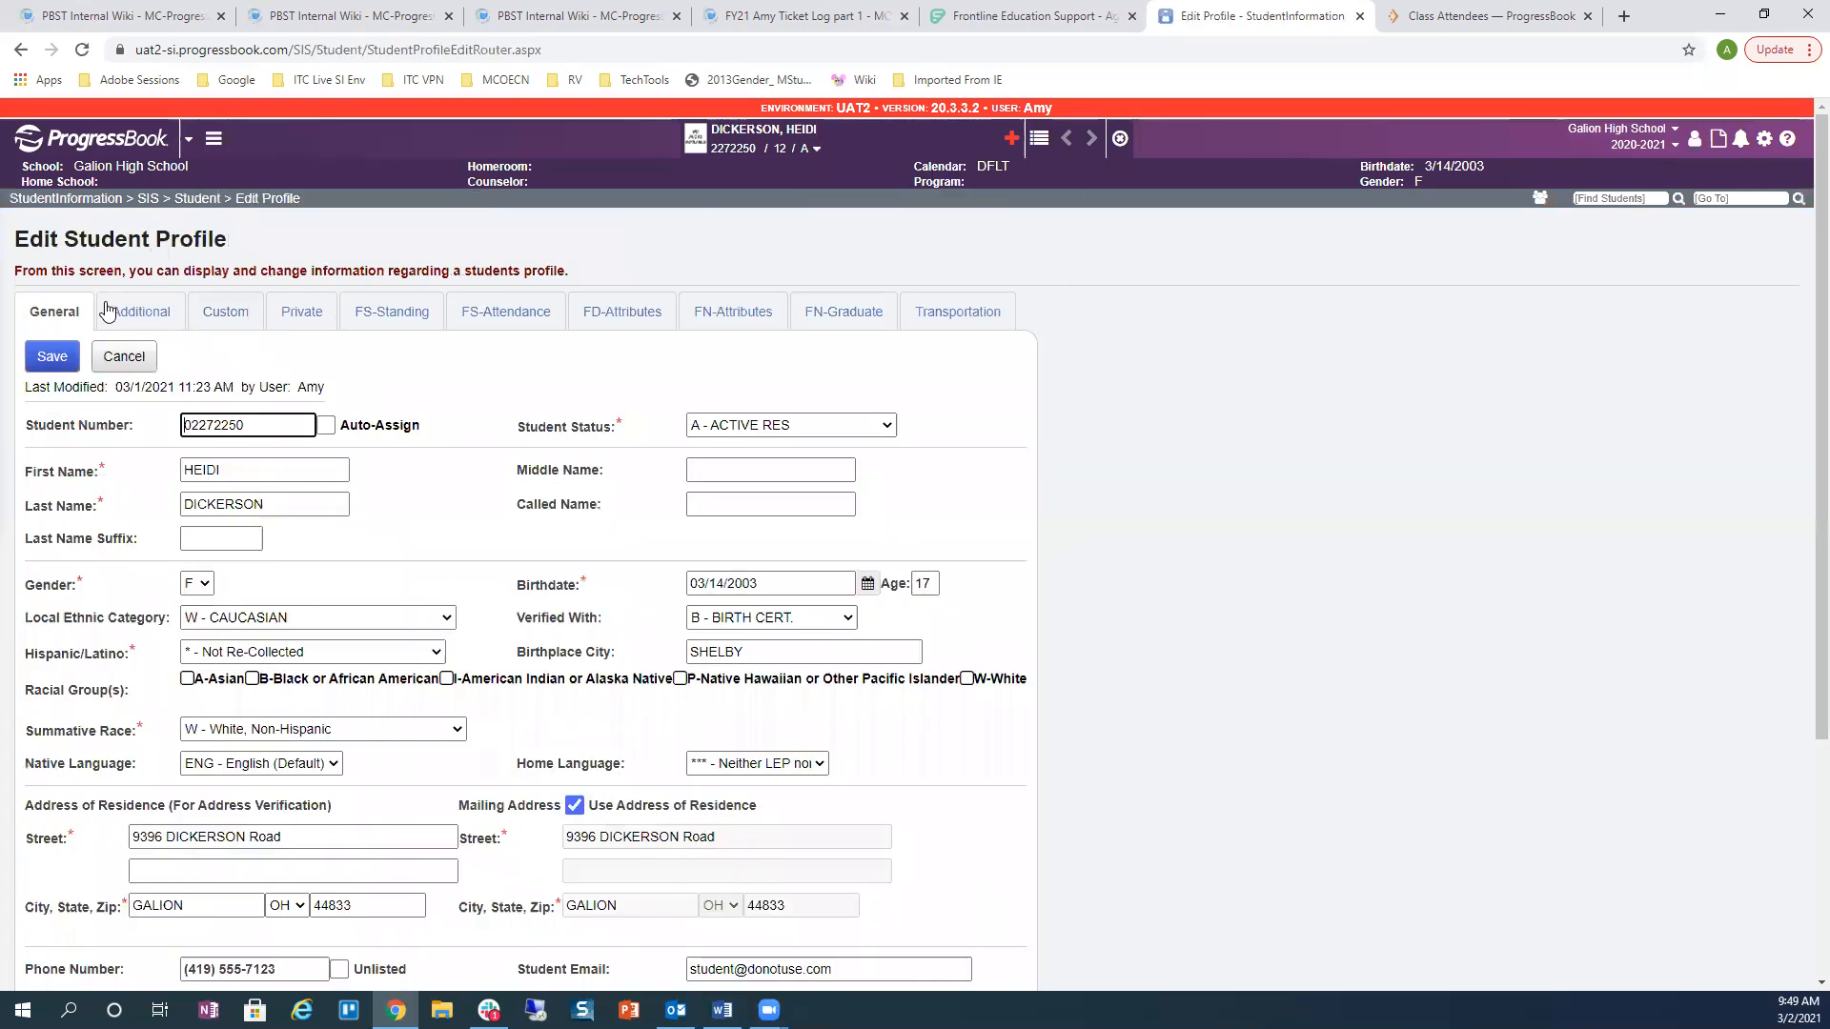
Step: Search Go To for 'profile' and open Student Profile Bulk Update
click(108, 312)
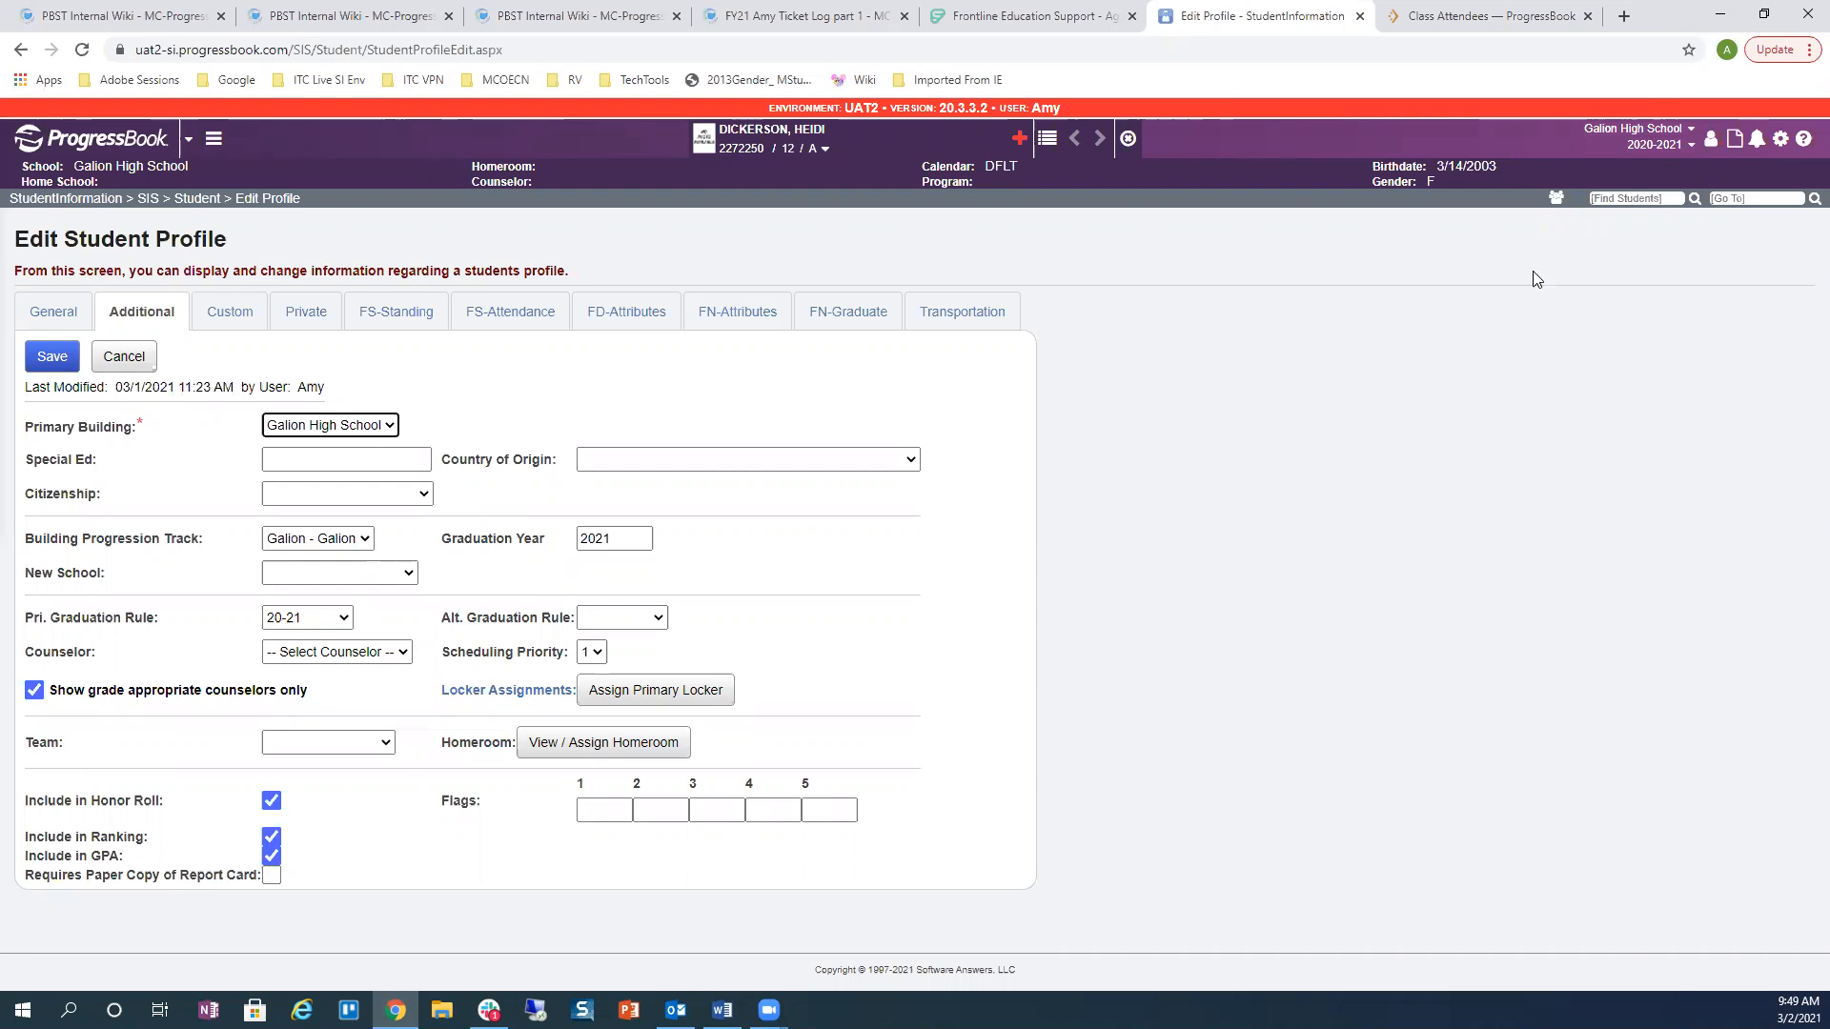
click(1754, 197)
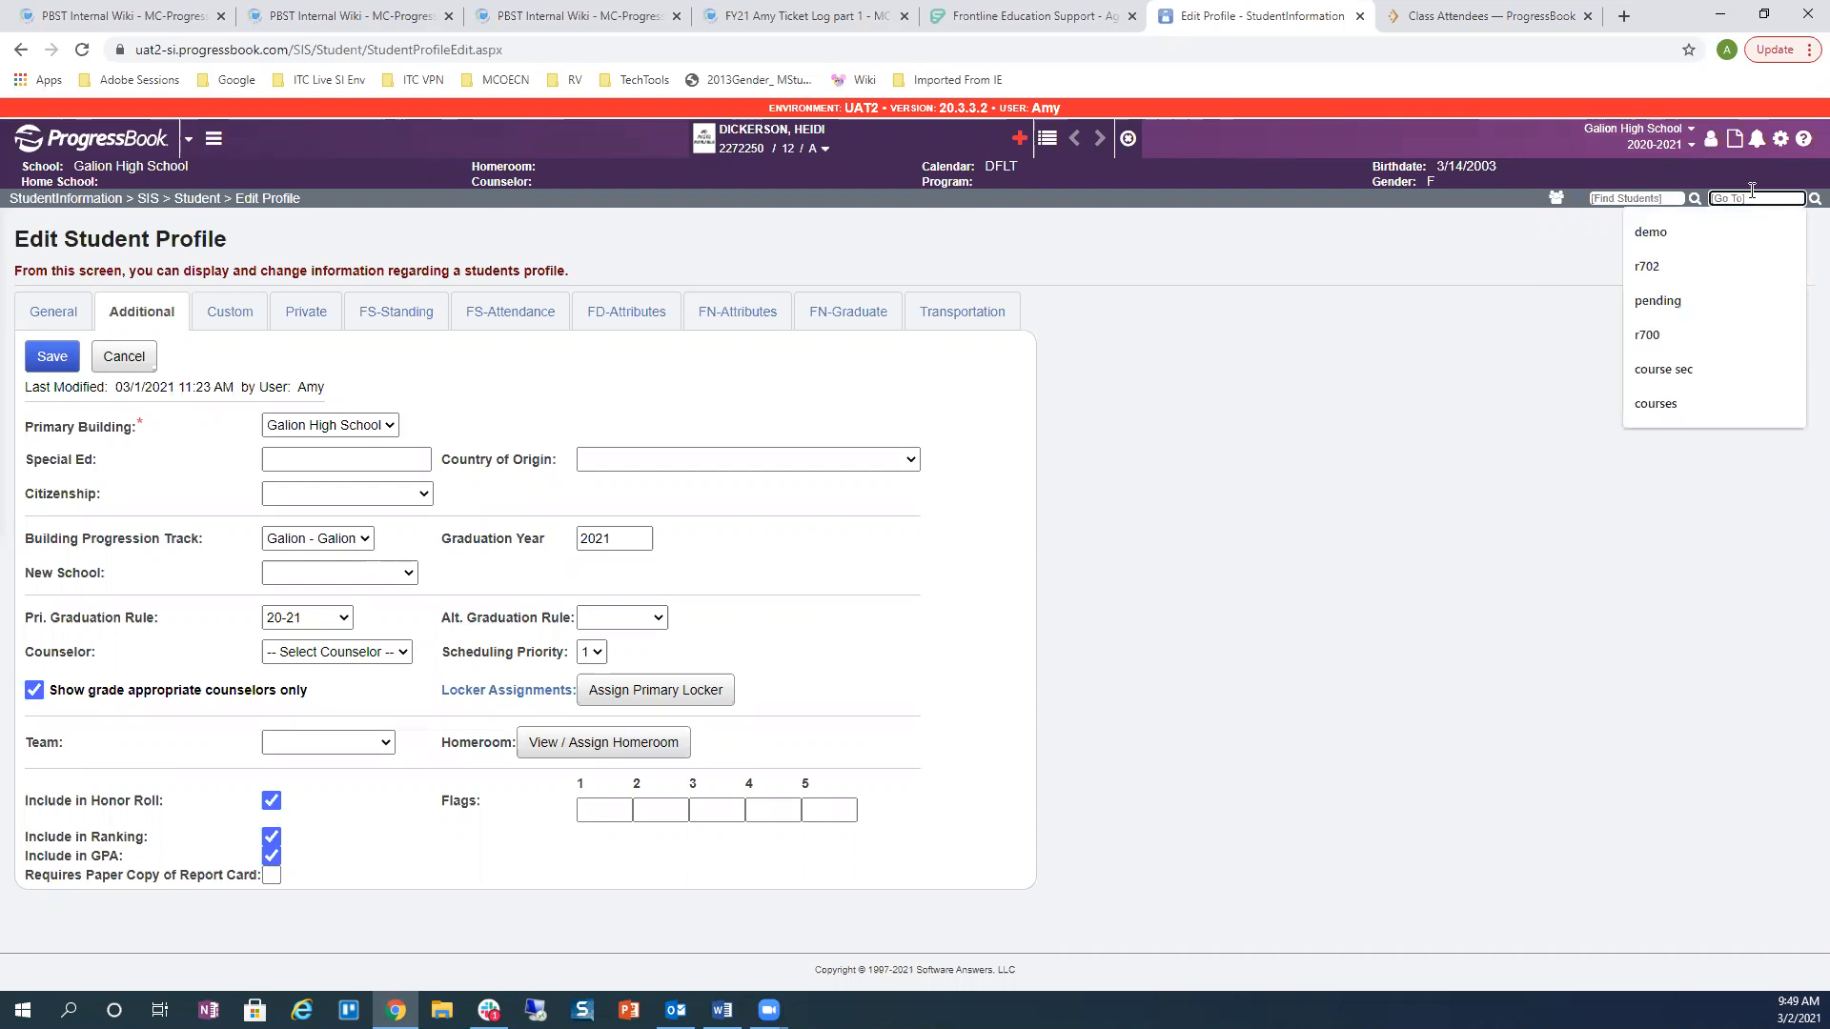
text(profile)
key(Return)
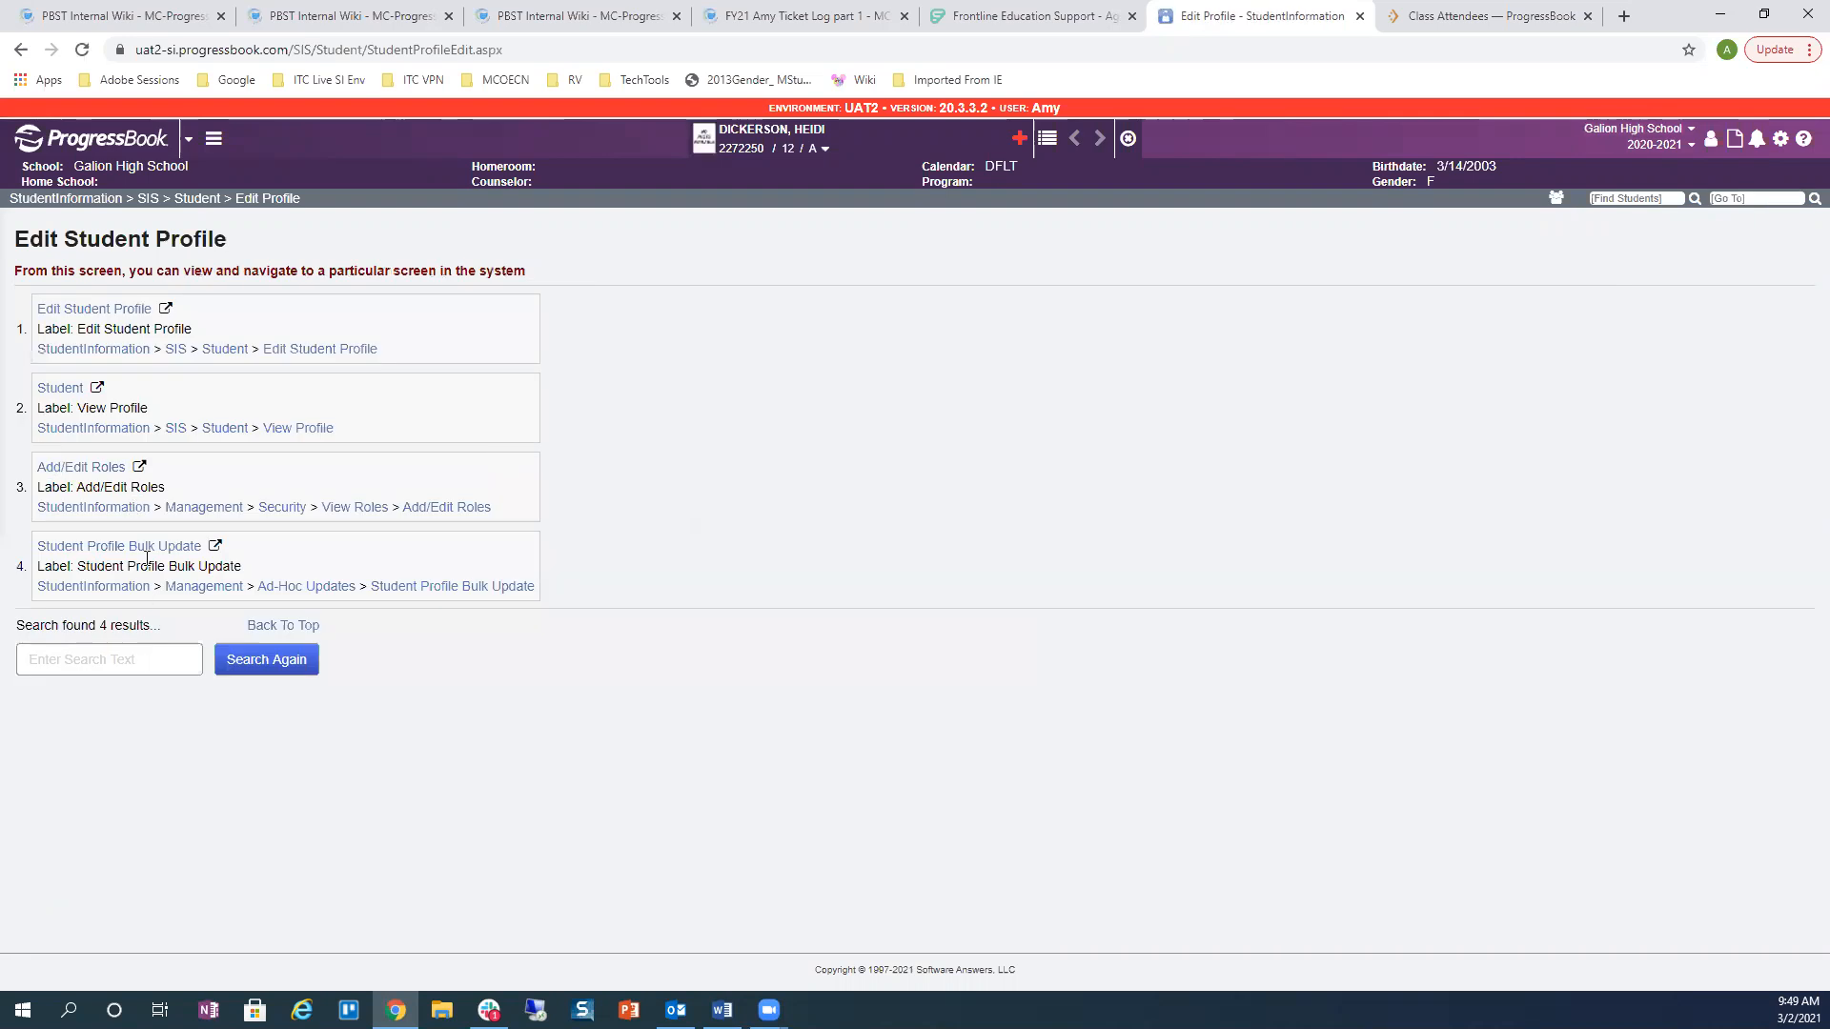
click(145, 547)
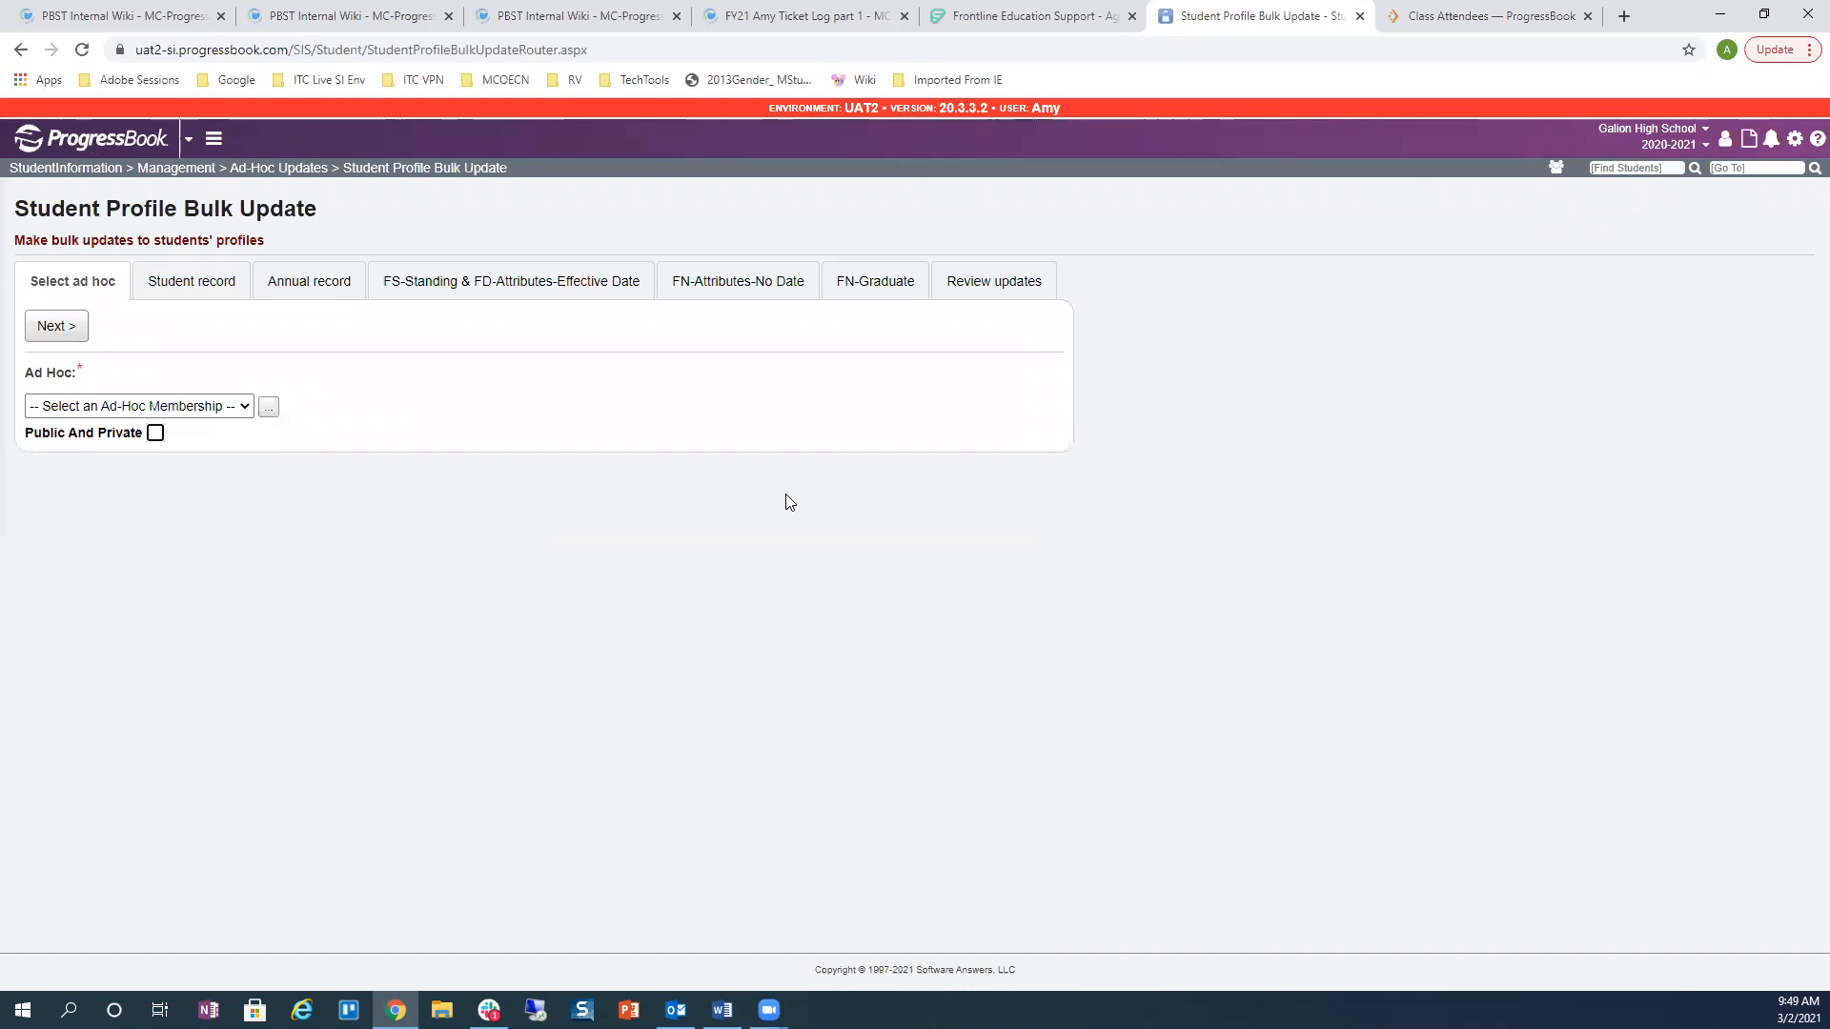
Step: Select the 'bulk transfer - training' ad hoc group and review its record fields, including Pri. Graduation Rule
click(200, 412)
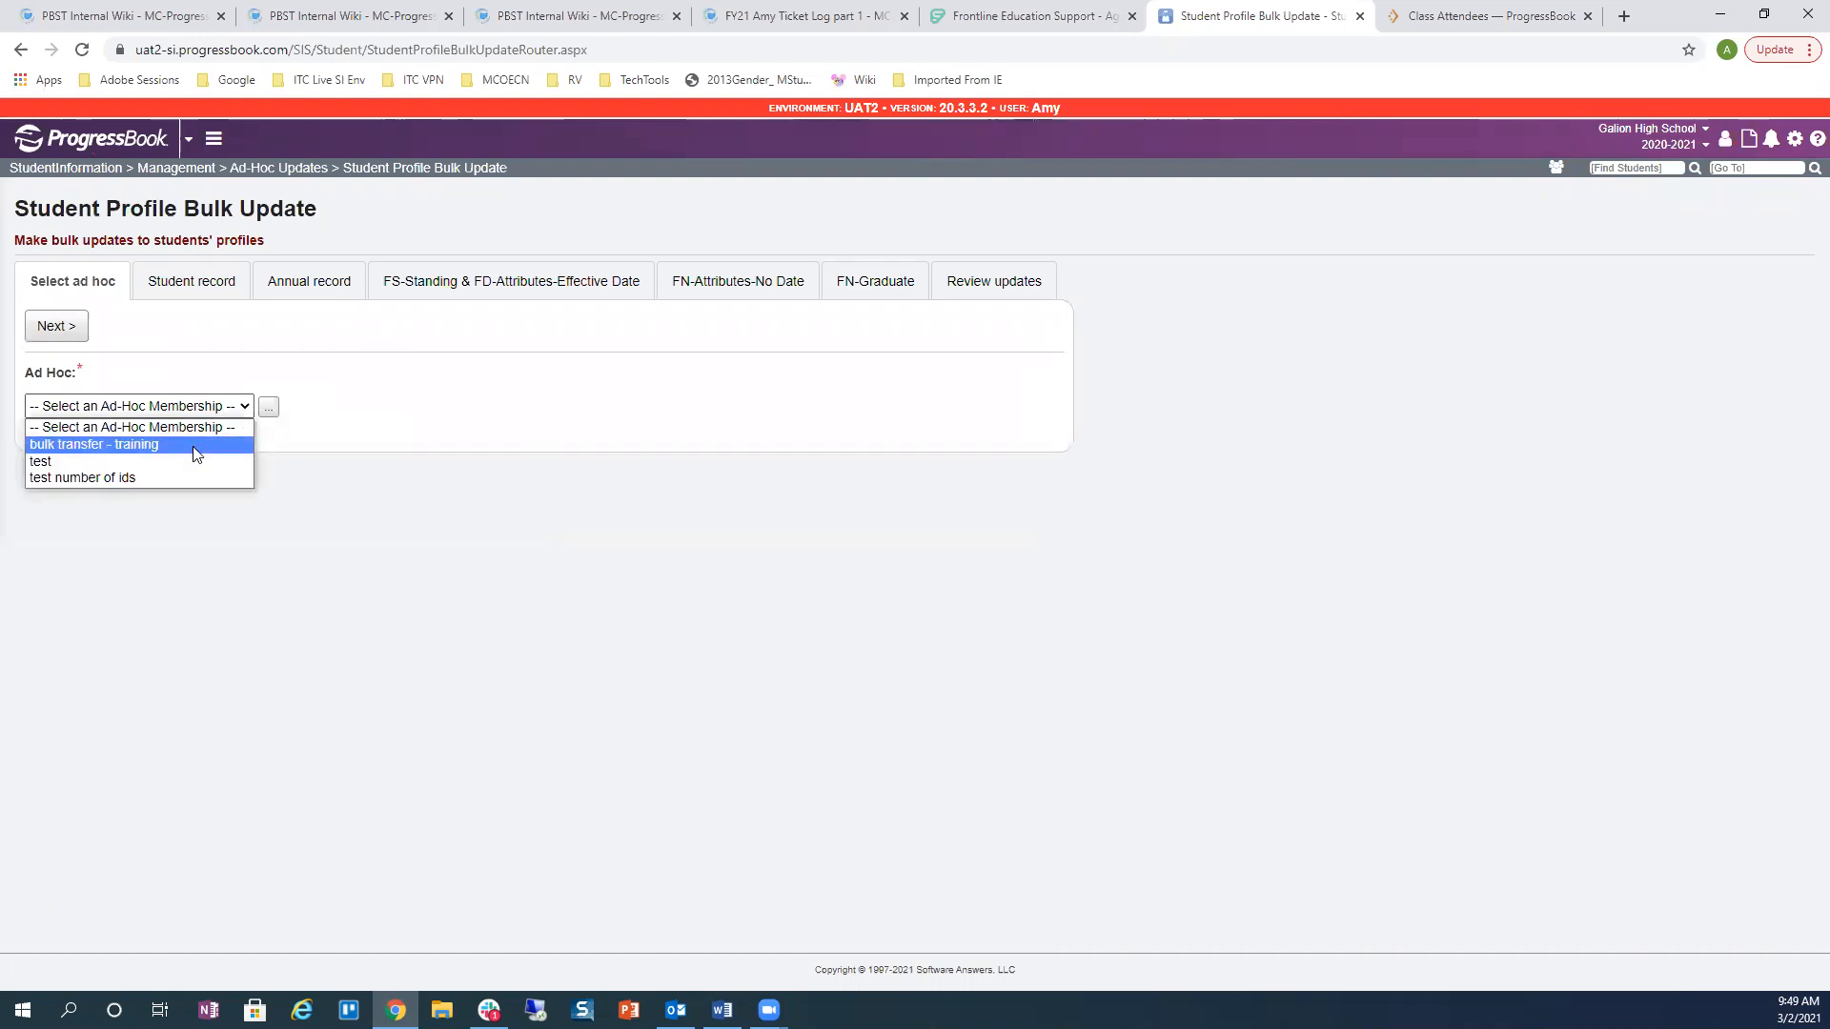
click(196, 444)
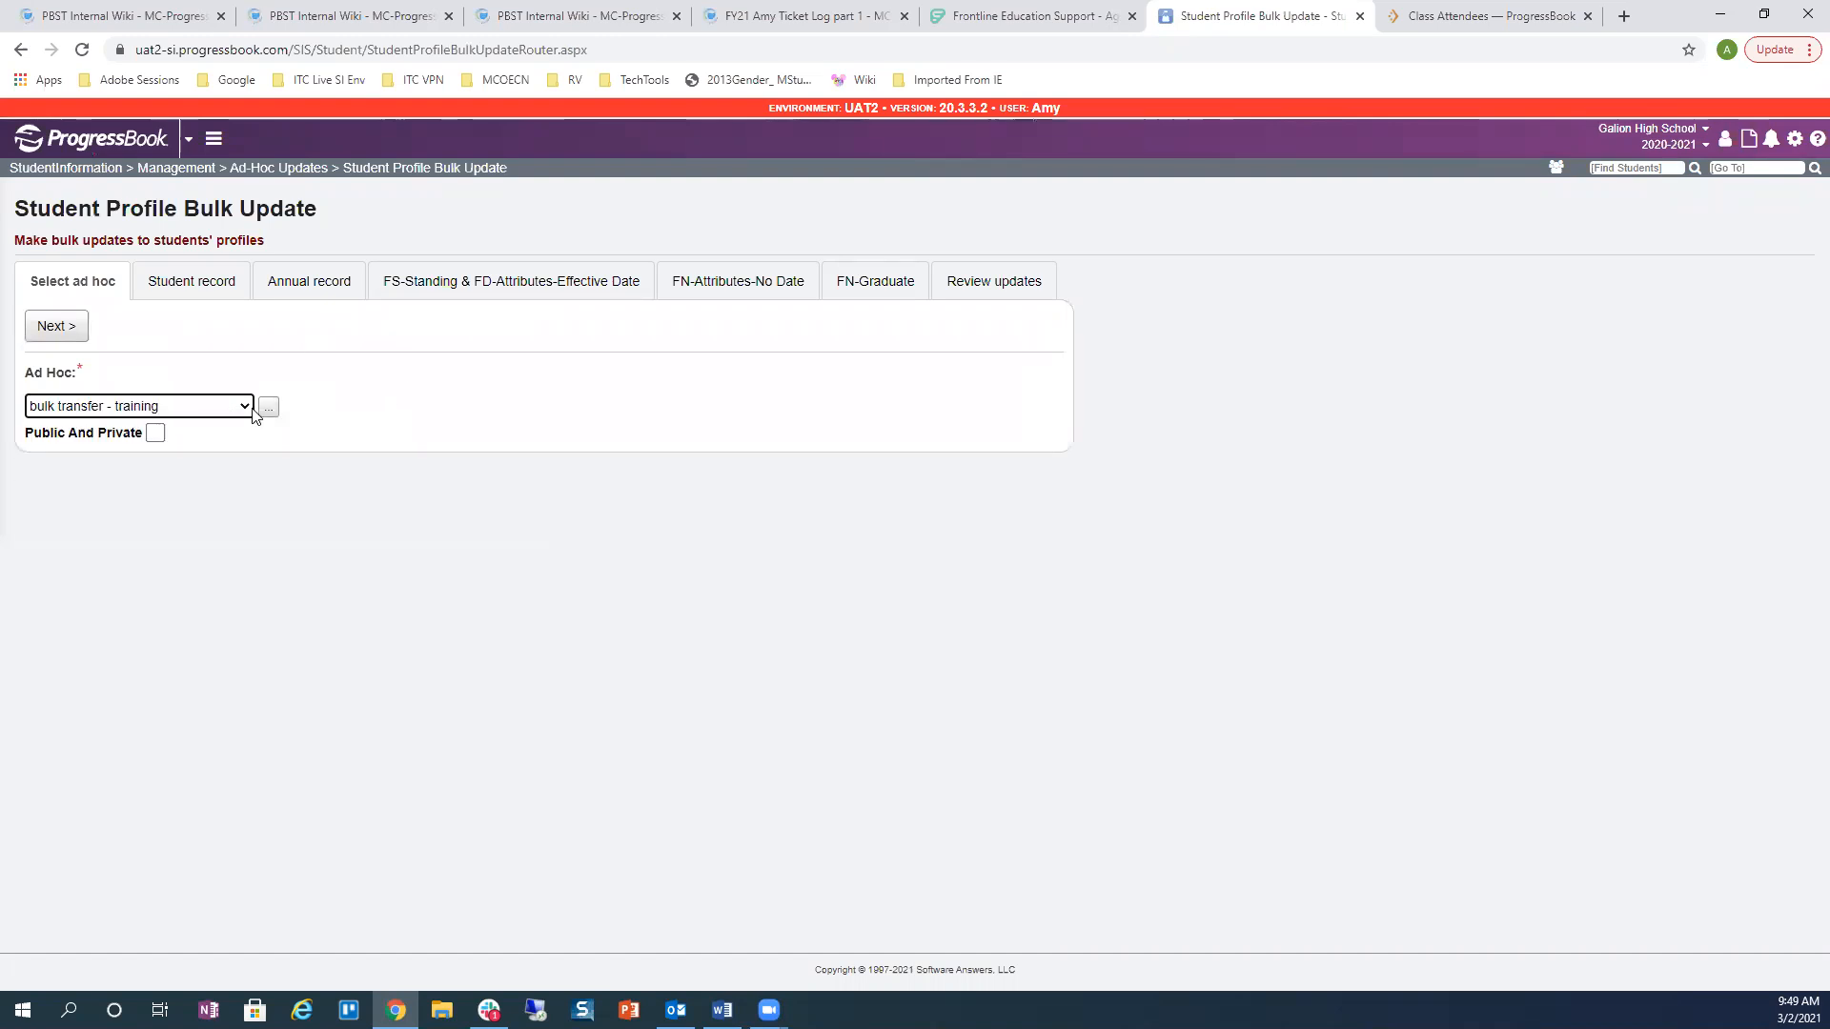
click(43, 328)
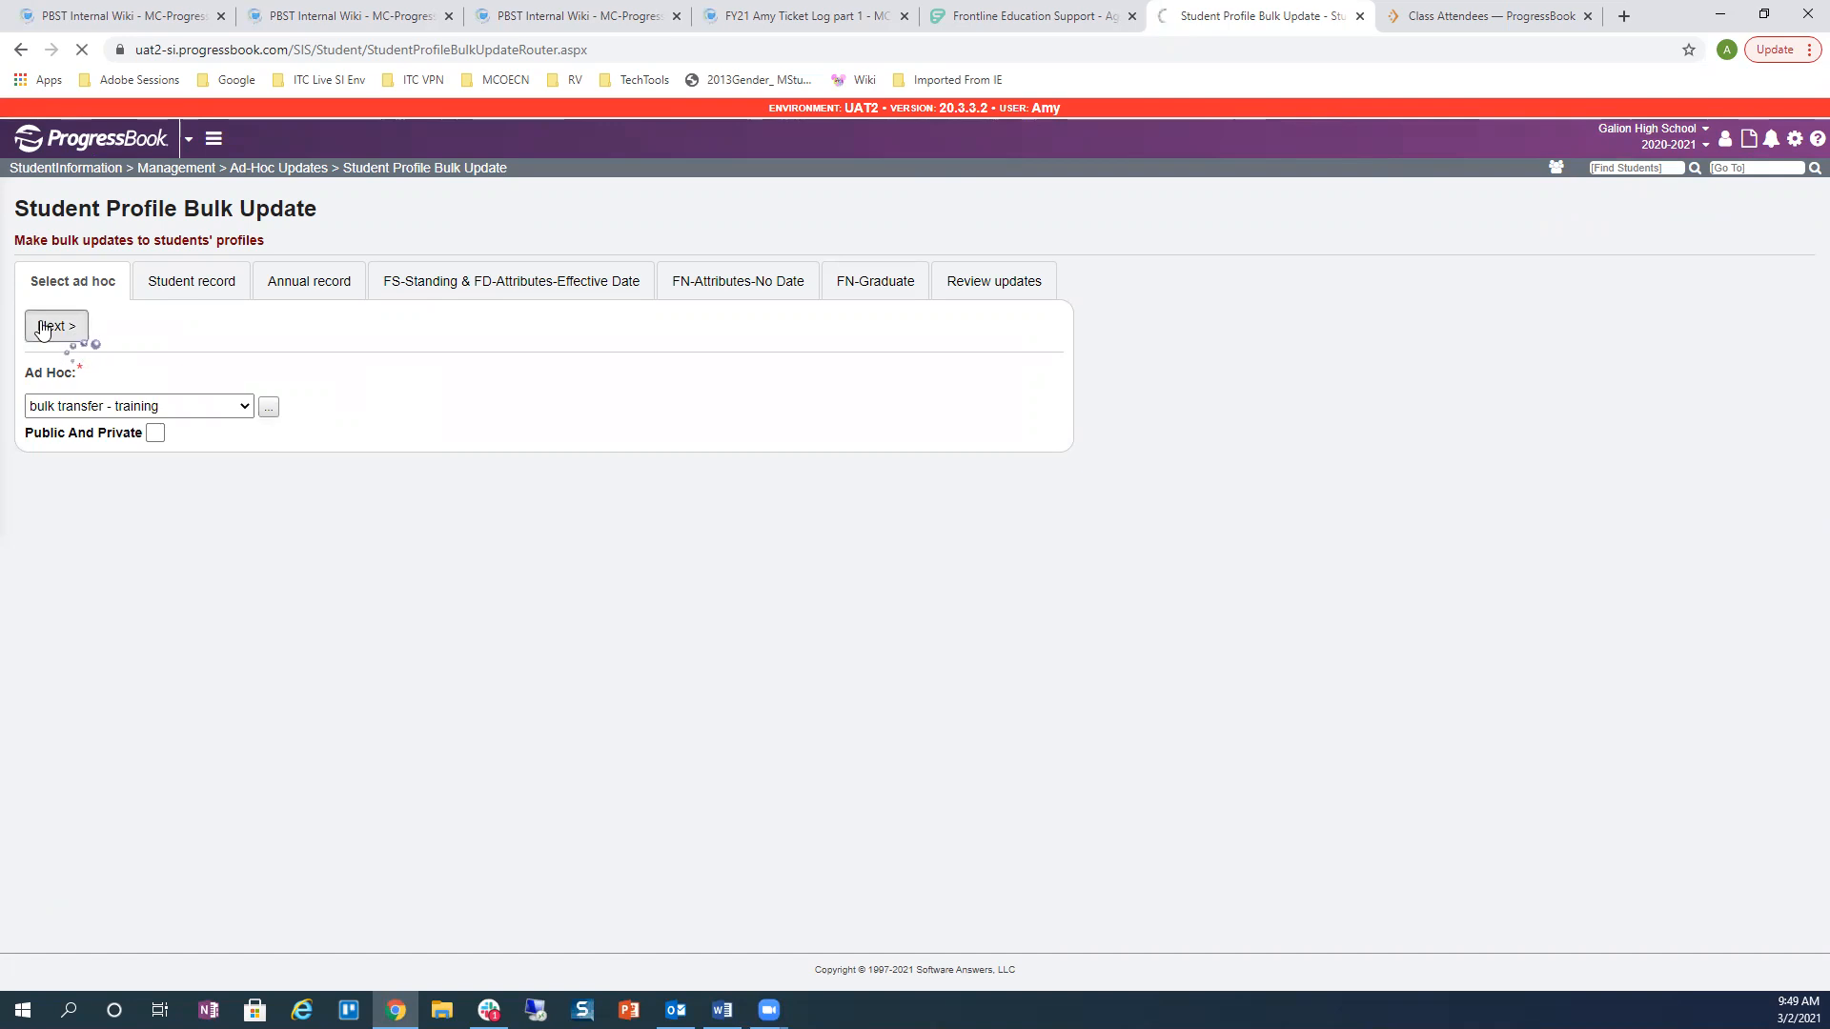
drag(637, 476, 702, 483)
click(560, 475)
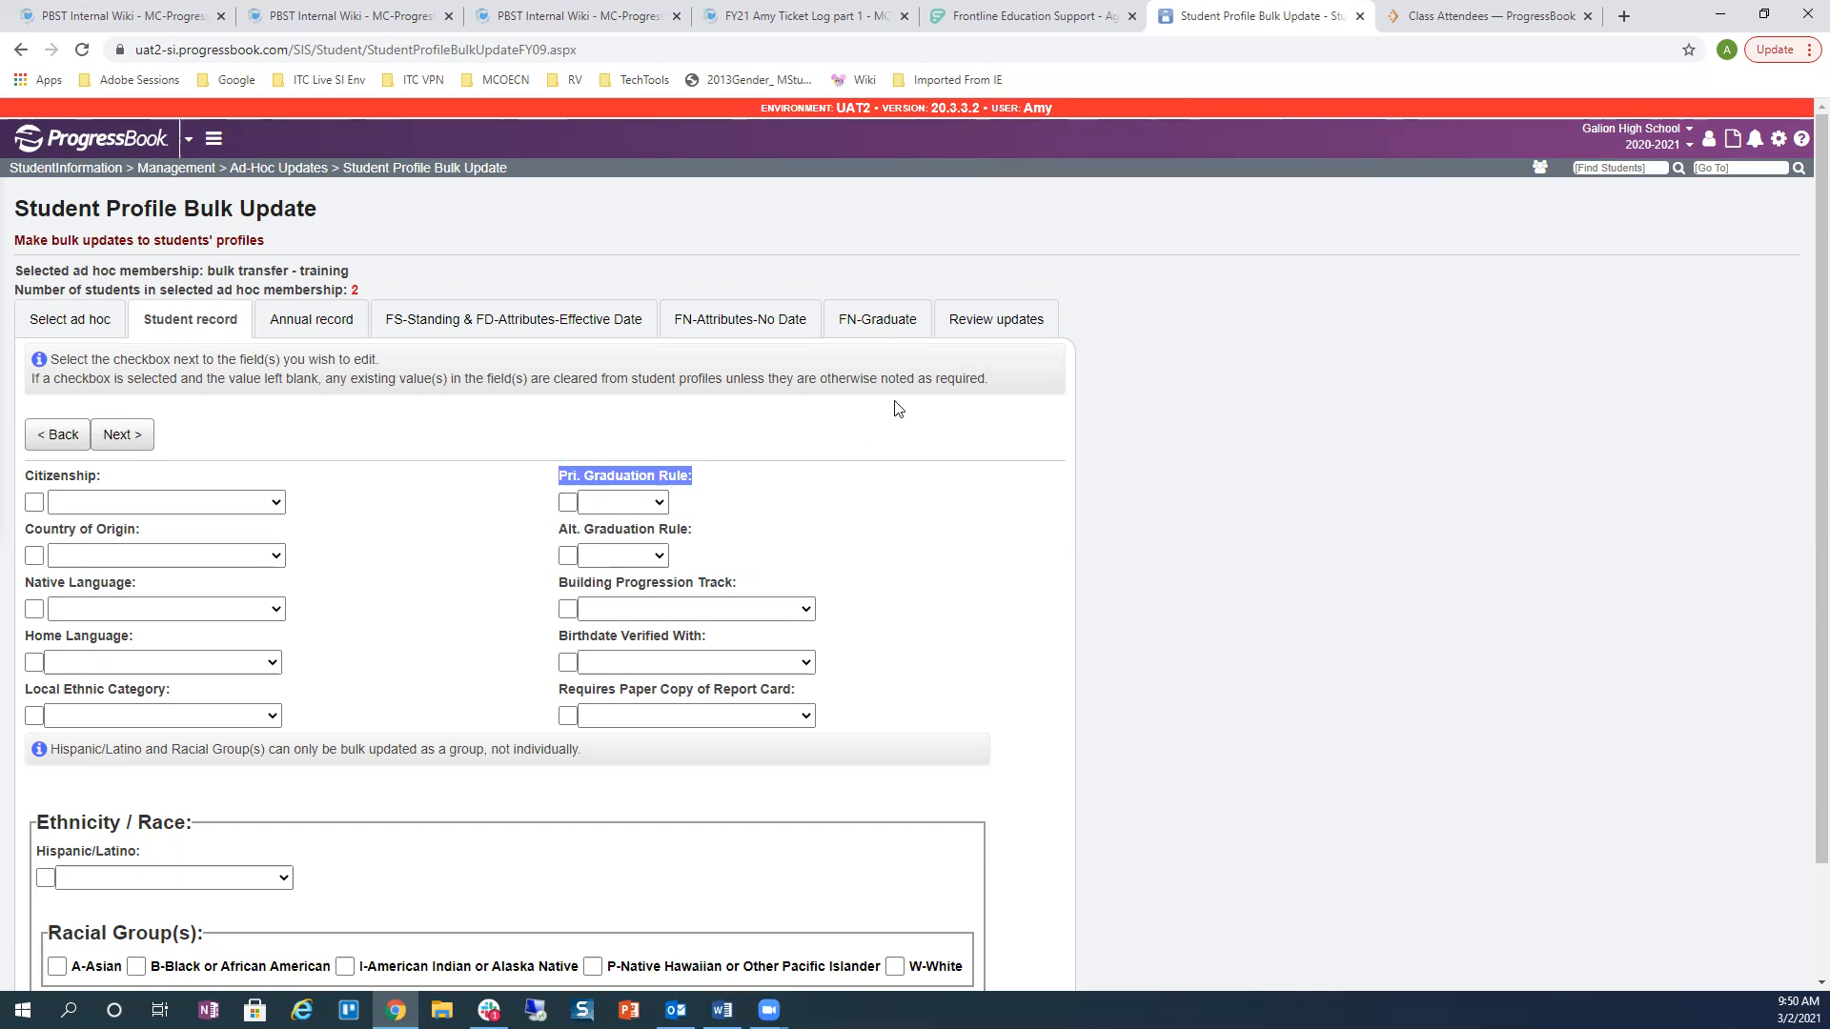
Step: Search Go To for 'grade level' to list the matching screens
click(1727, 169)
text(grade)
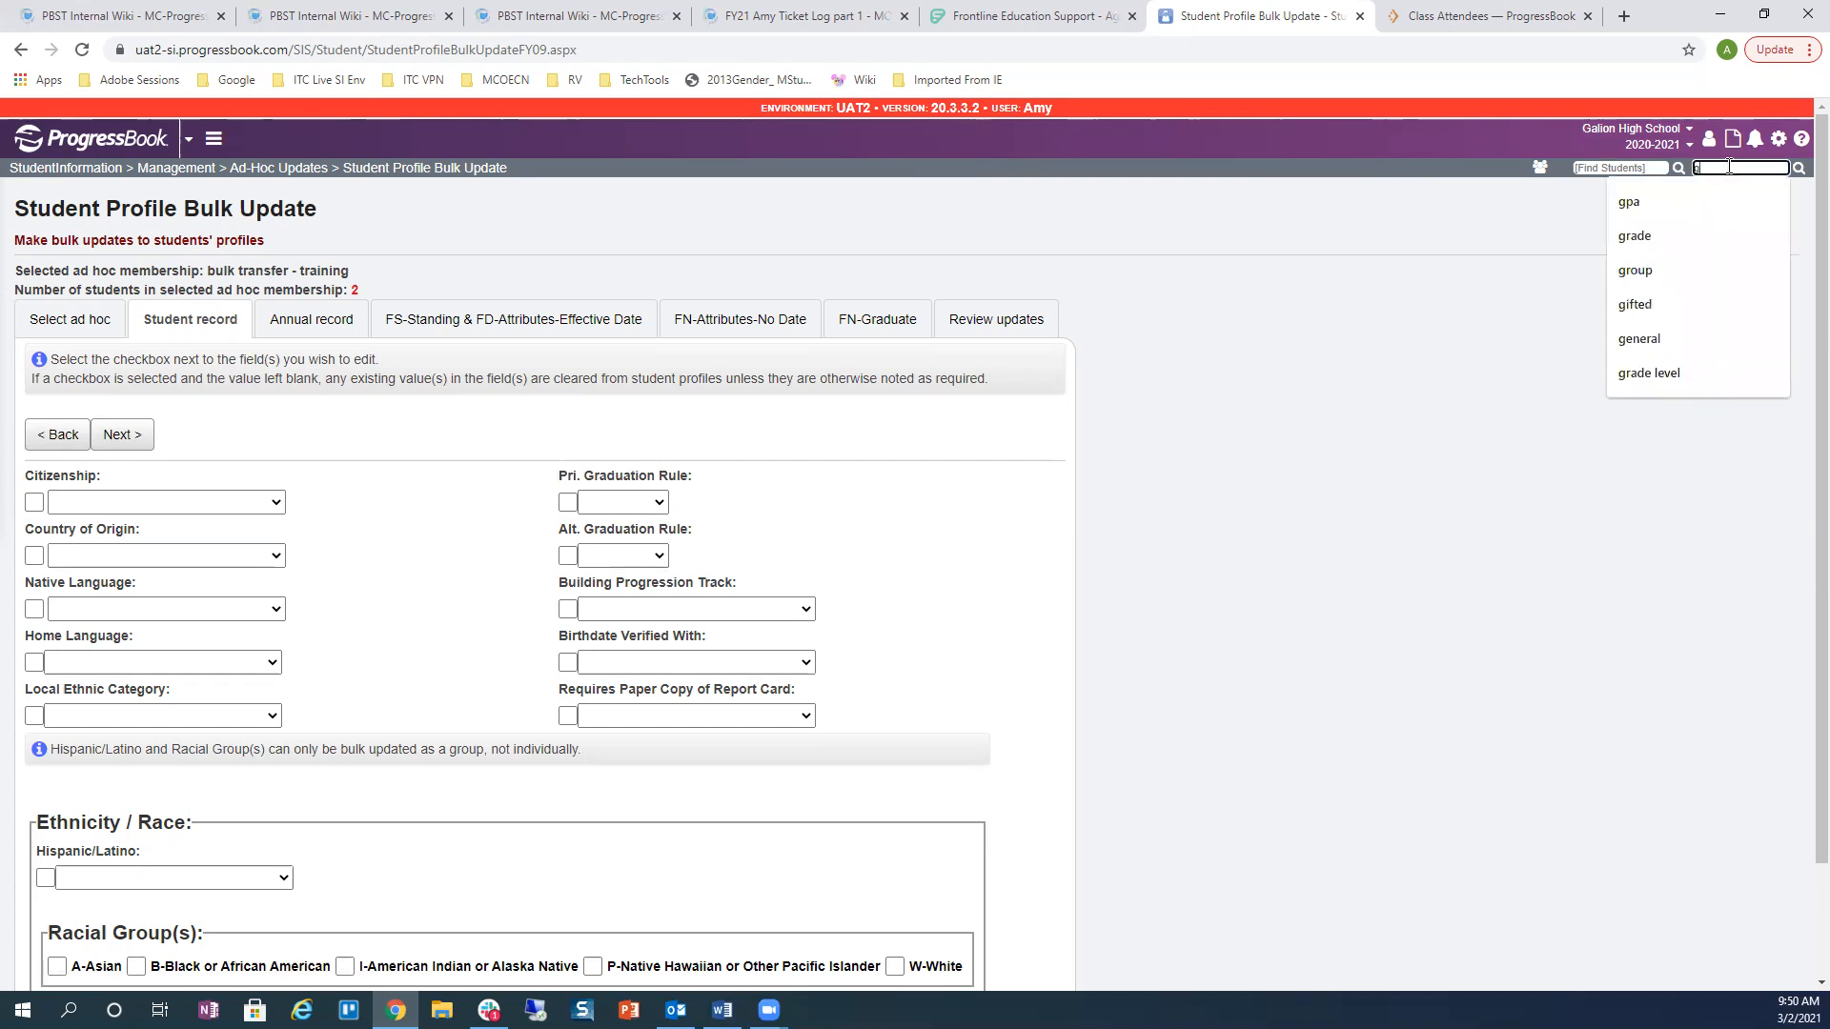
text( level)
key(Return)
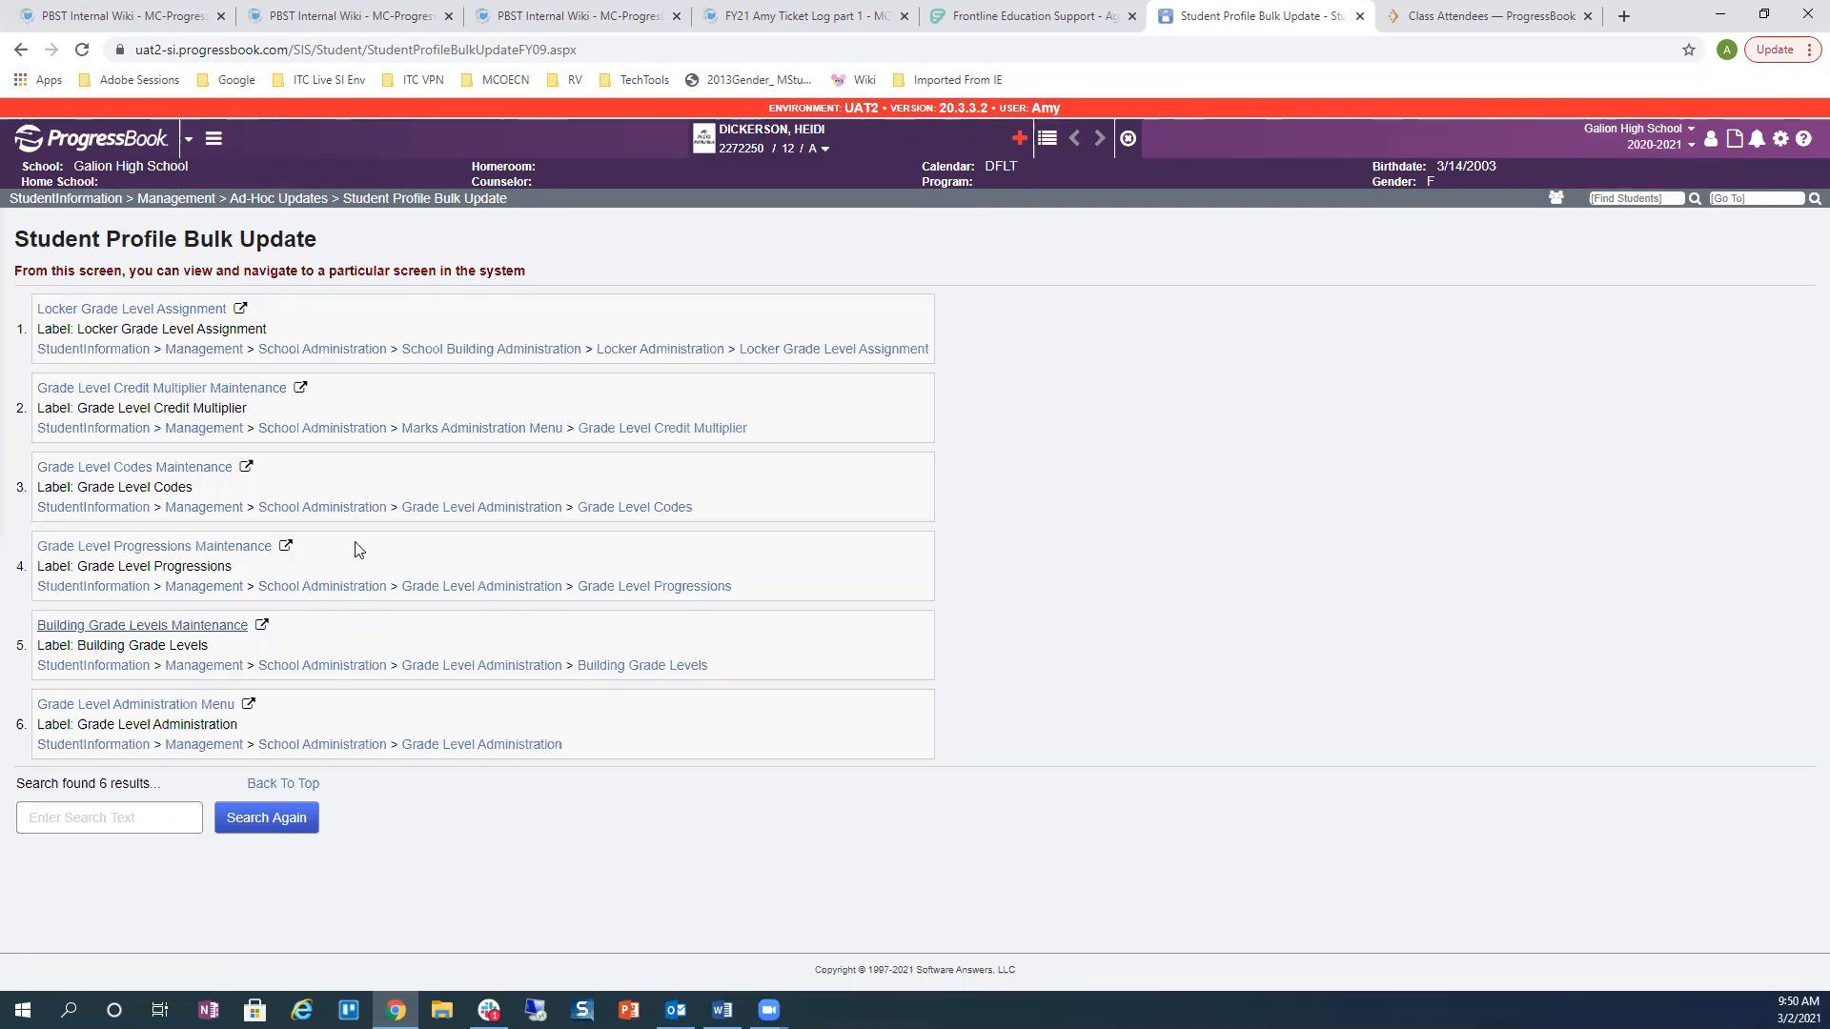
Step: In Building Grade Levels Maintenance, change grade 12's Pri. Graduation Rule to 20-21
click(88, 629)
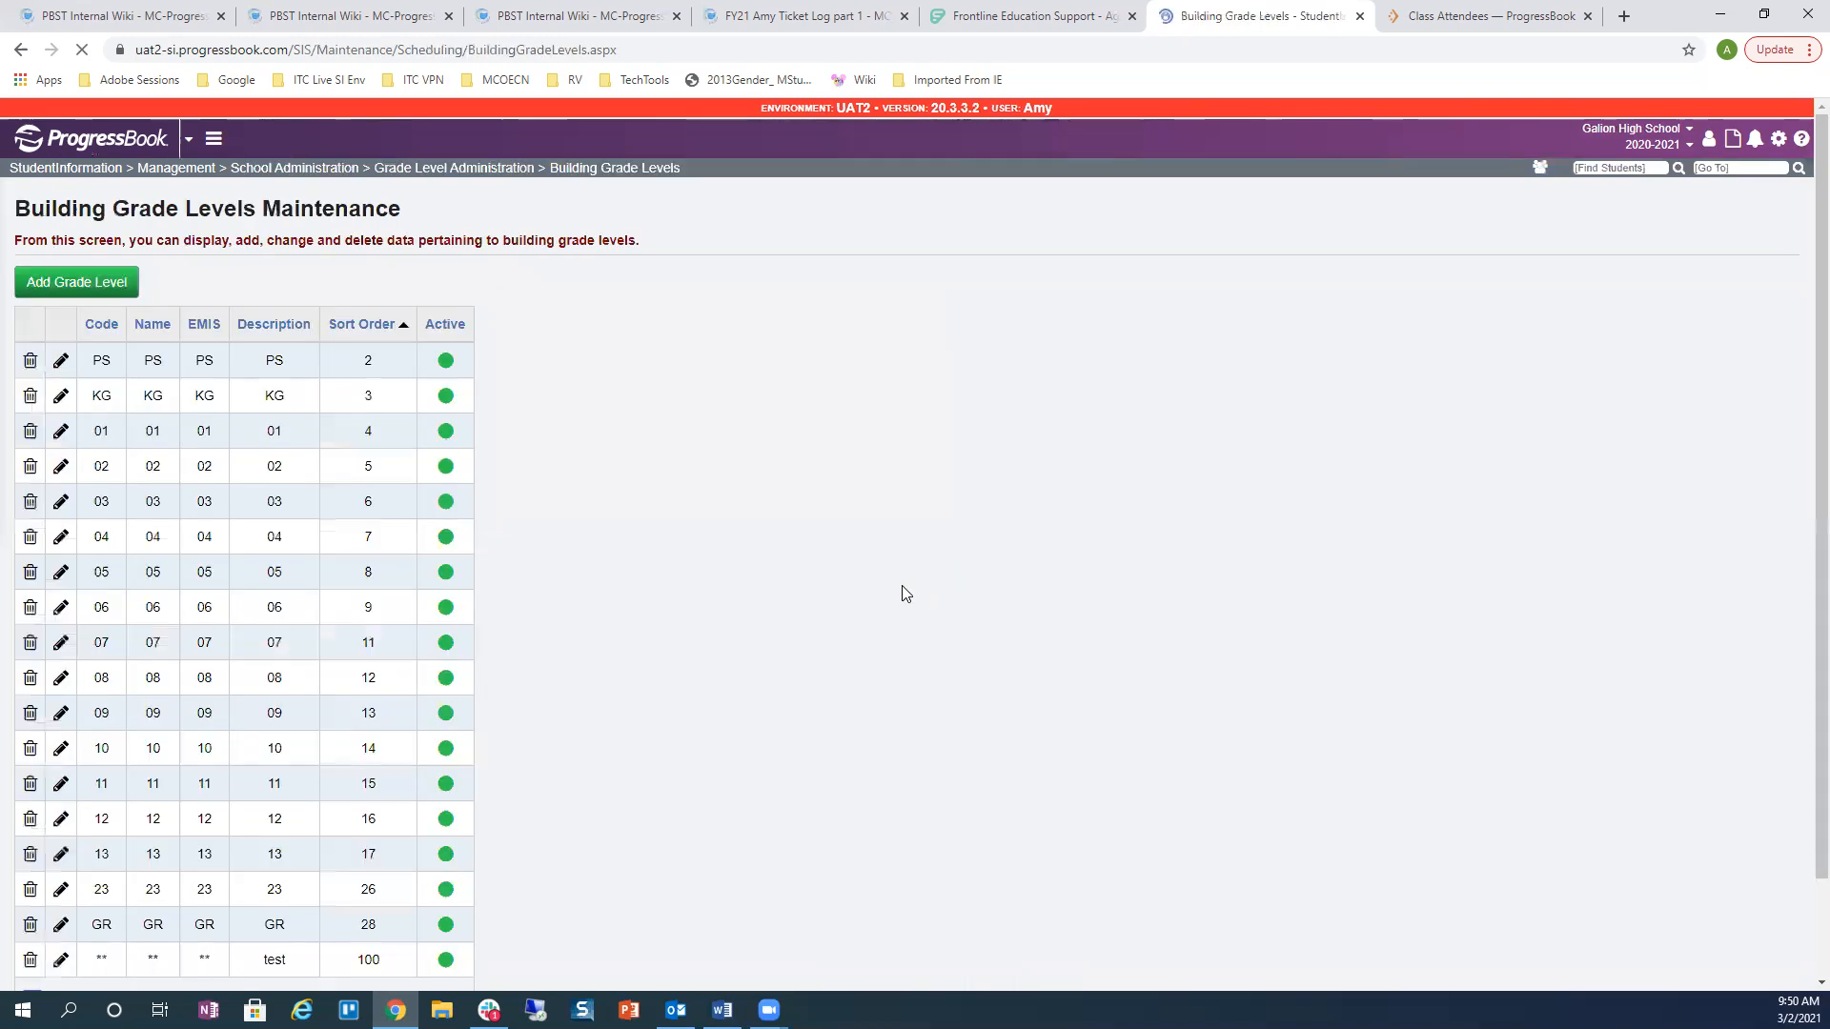
scroll(217, 672, down, 2)
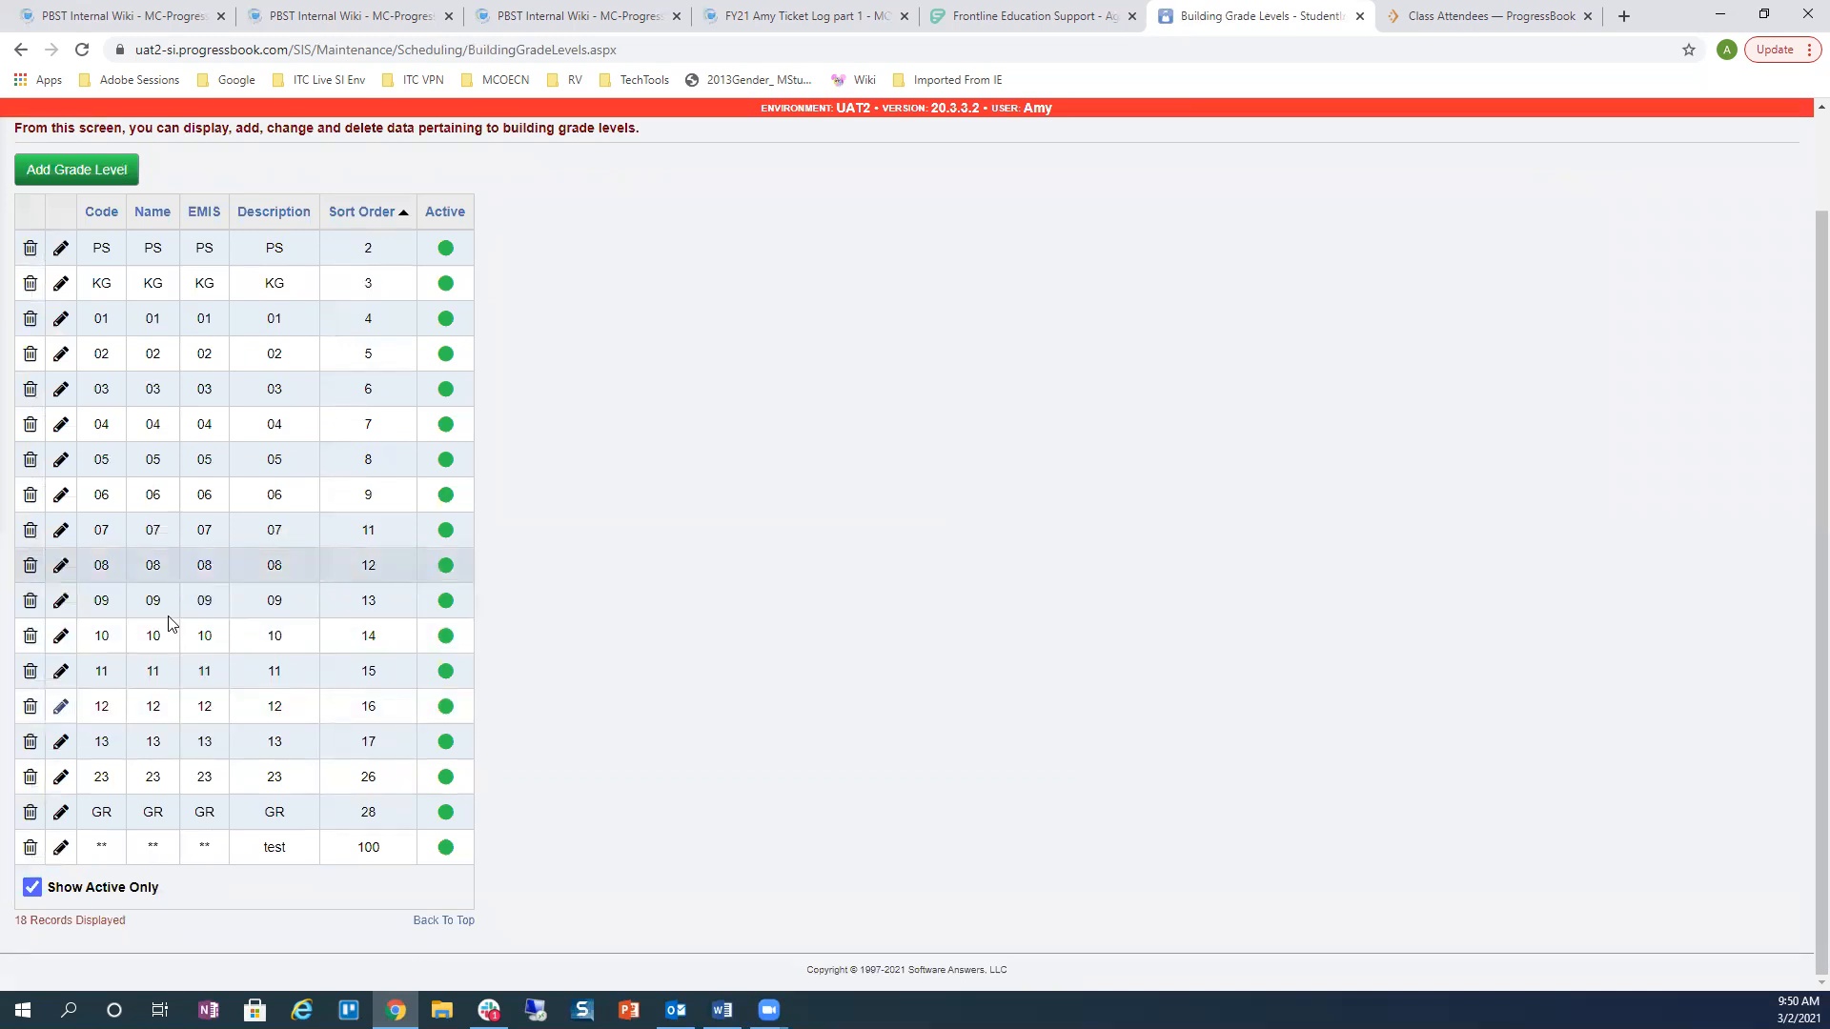
click(61, 706)
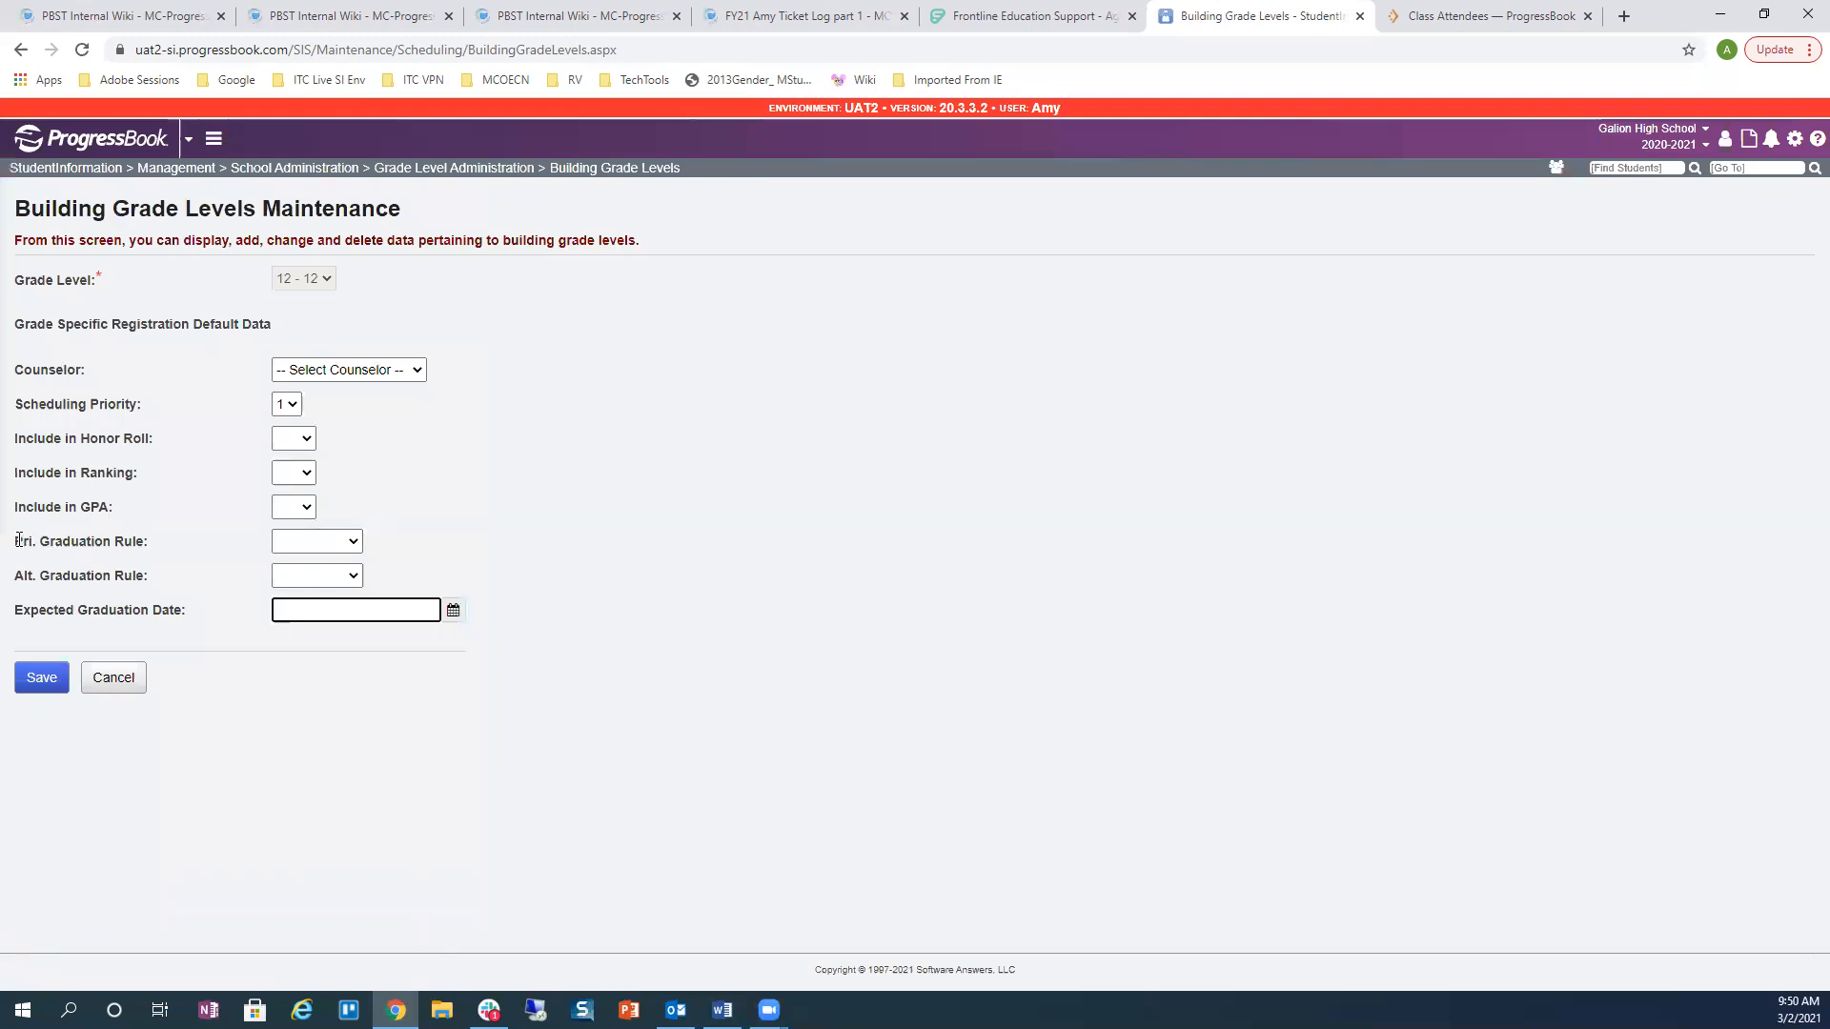
drag(18, 541, 150, 541)
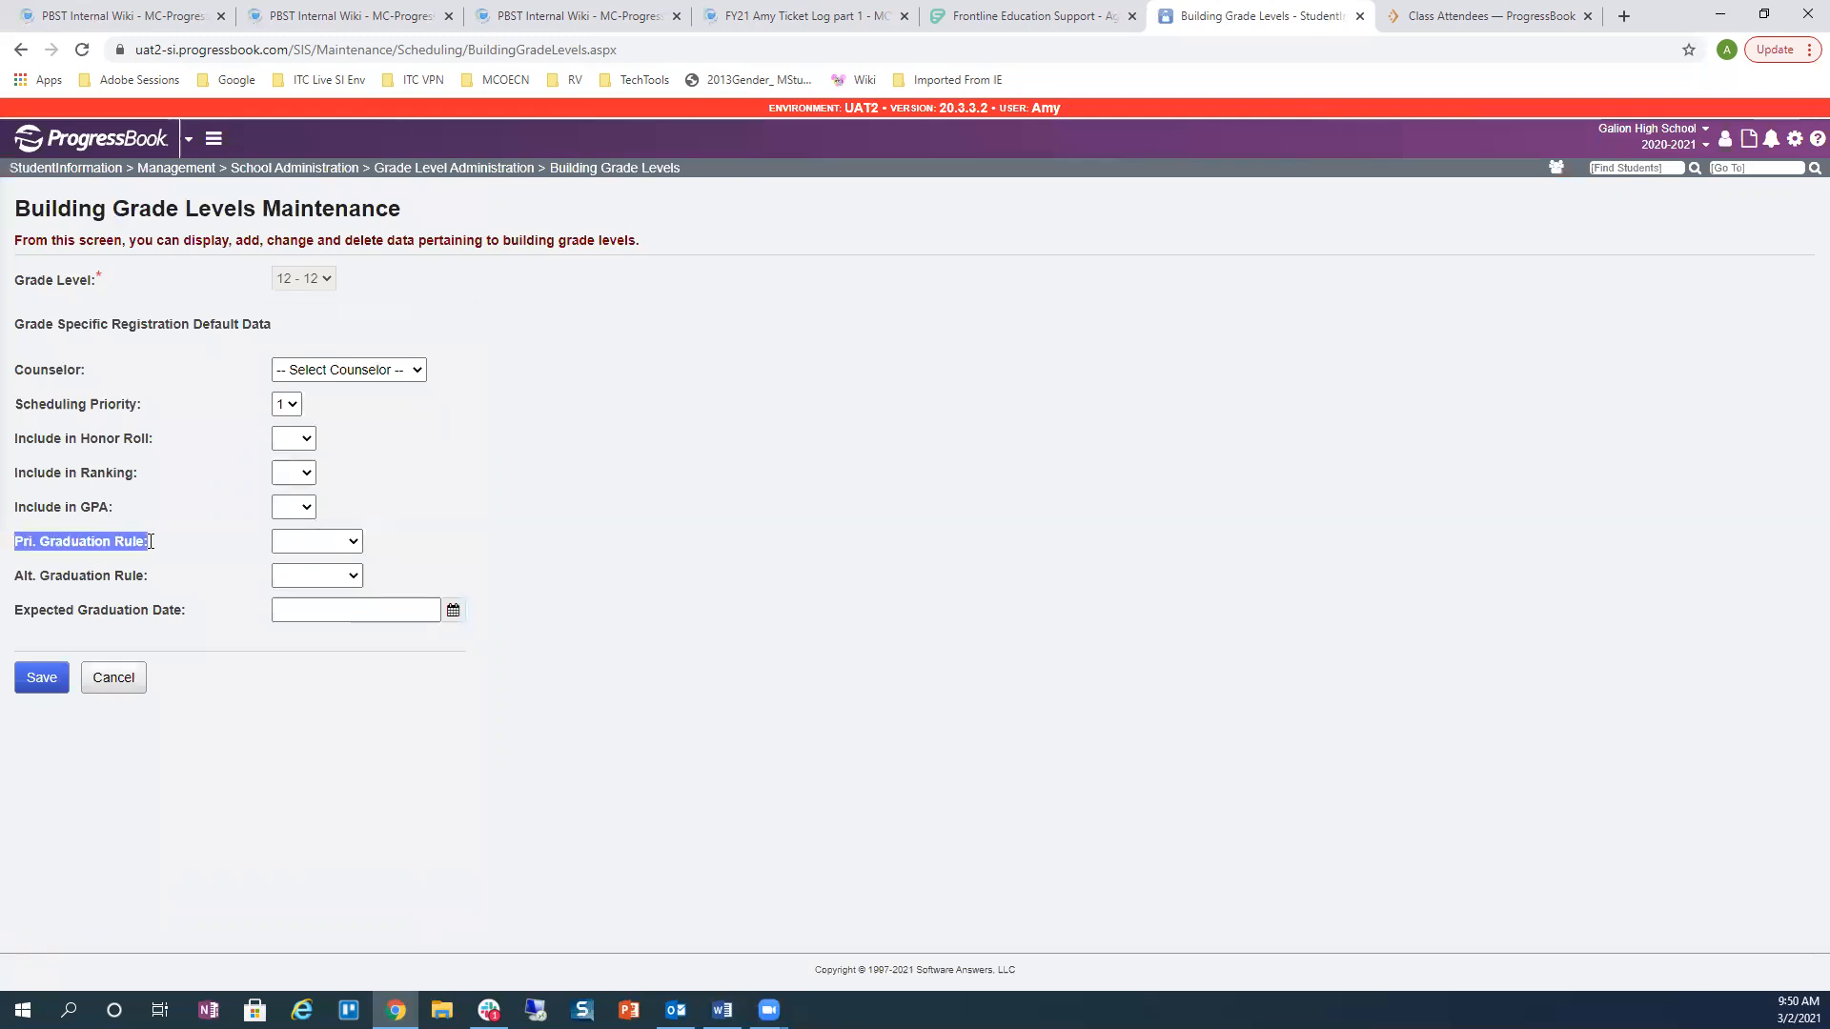
click(354, 545)
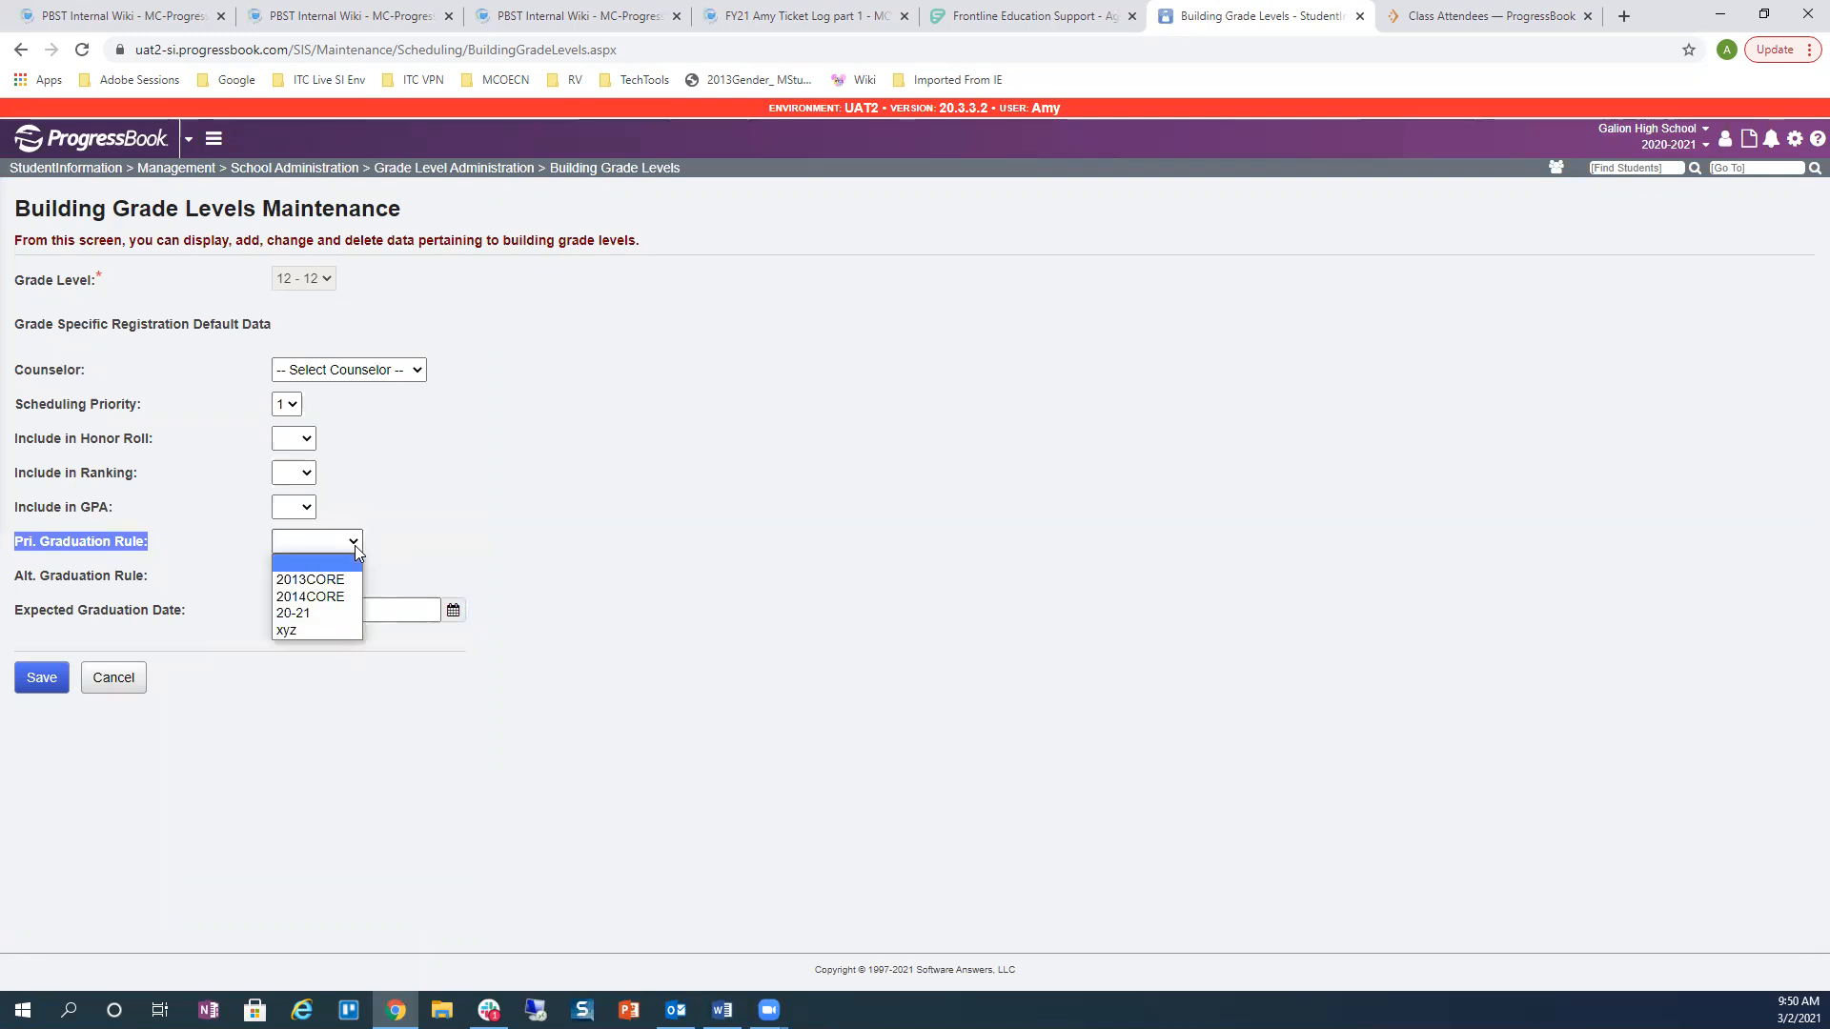
click(341, 616)
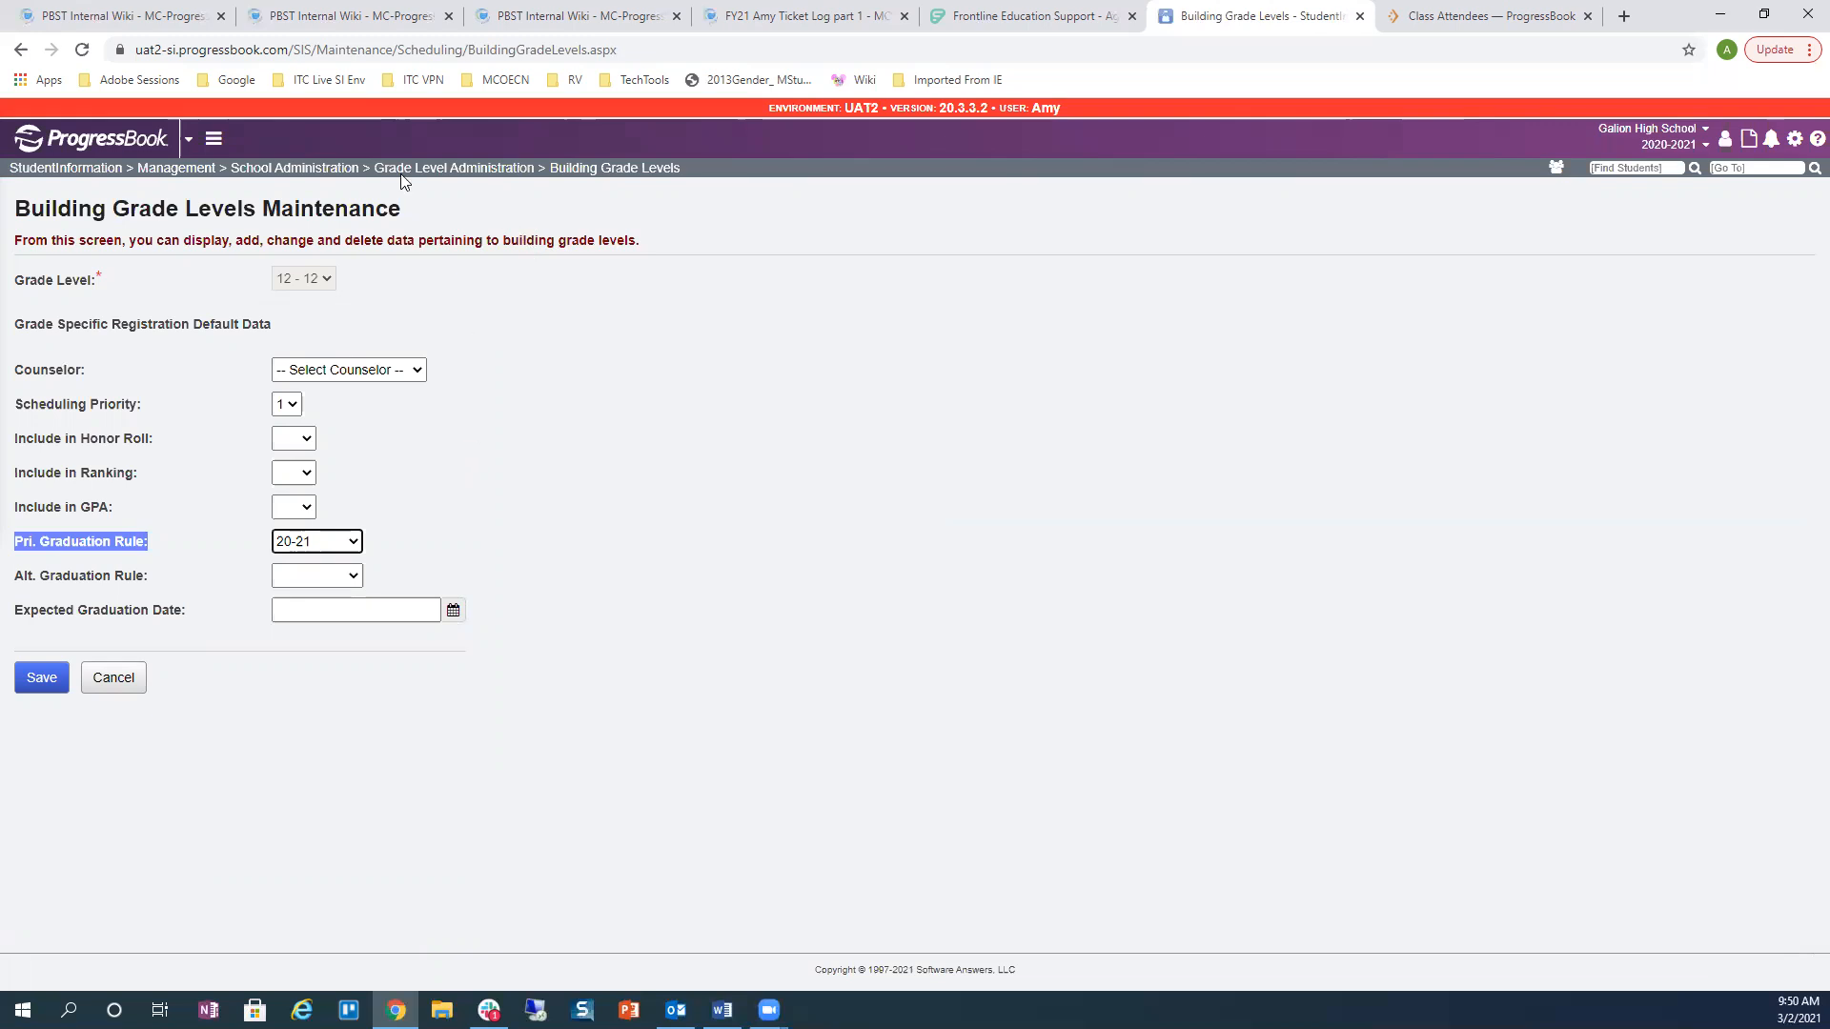
click(214, 138)
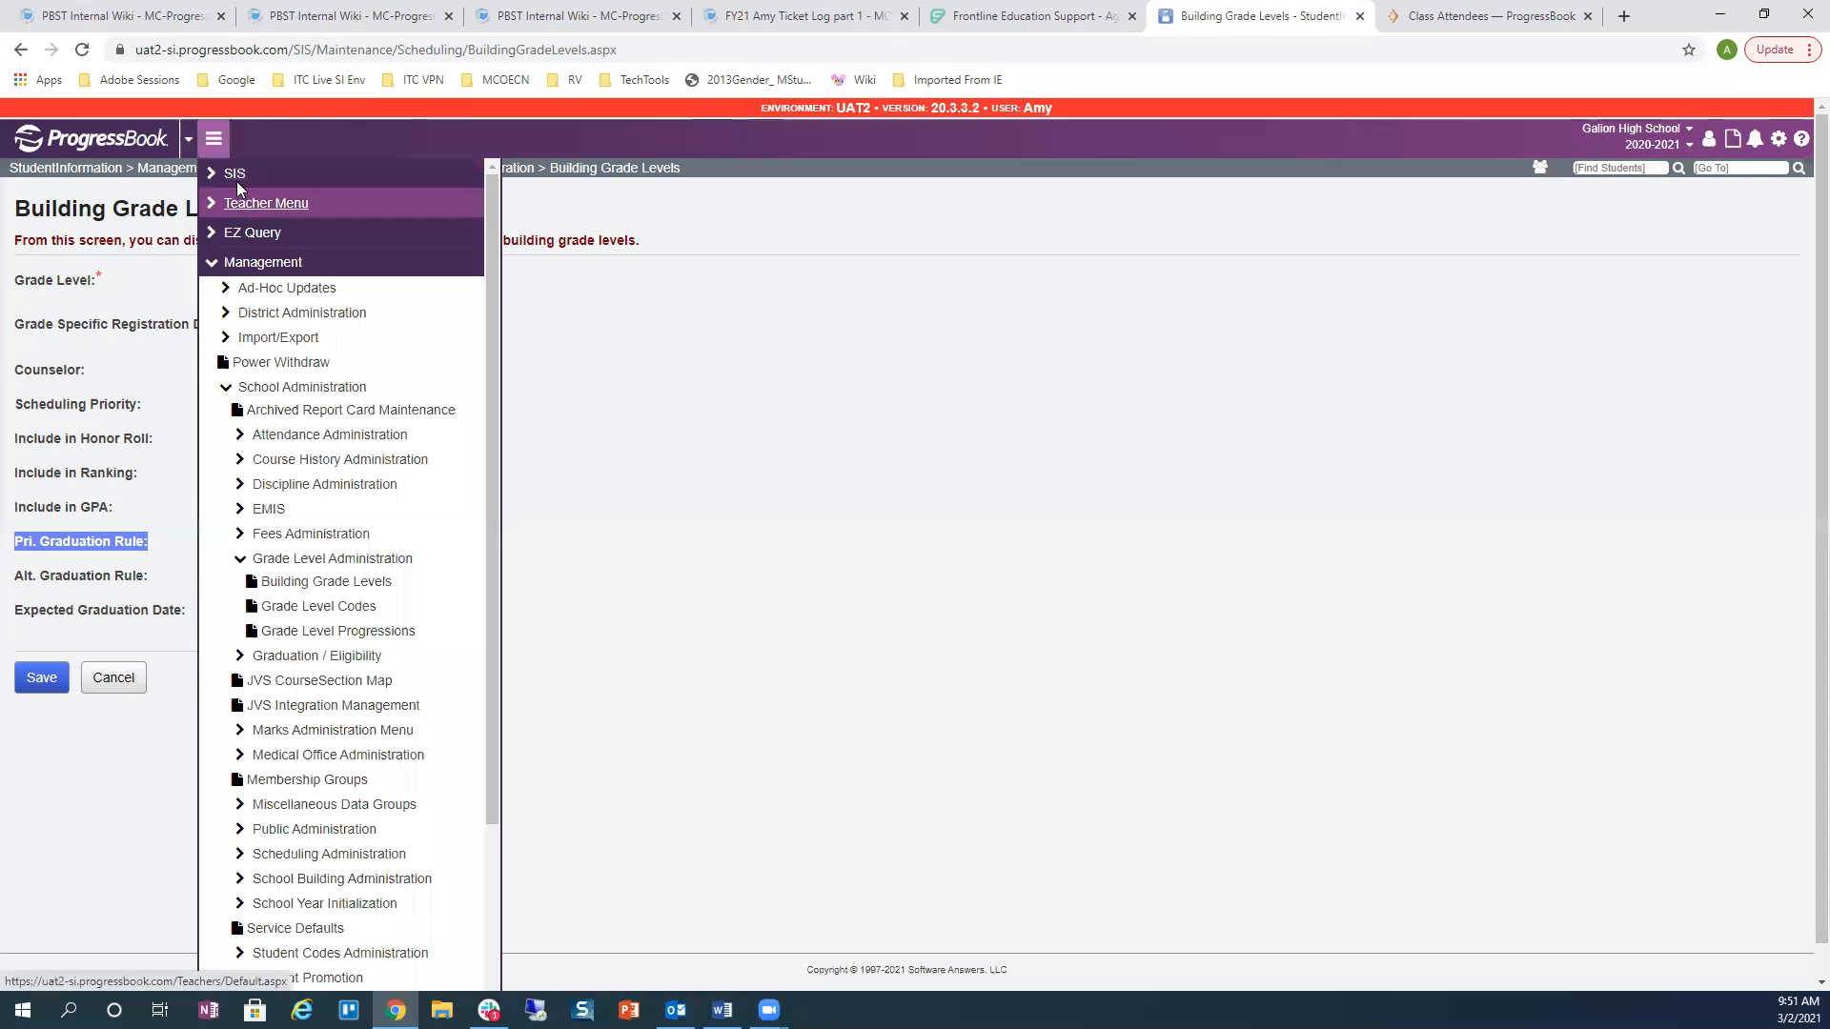
Step: Choose SIS from the navigation menu to return to the Student Information System menu
click(231, 174)
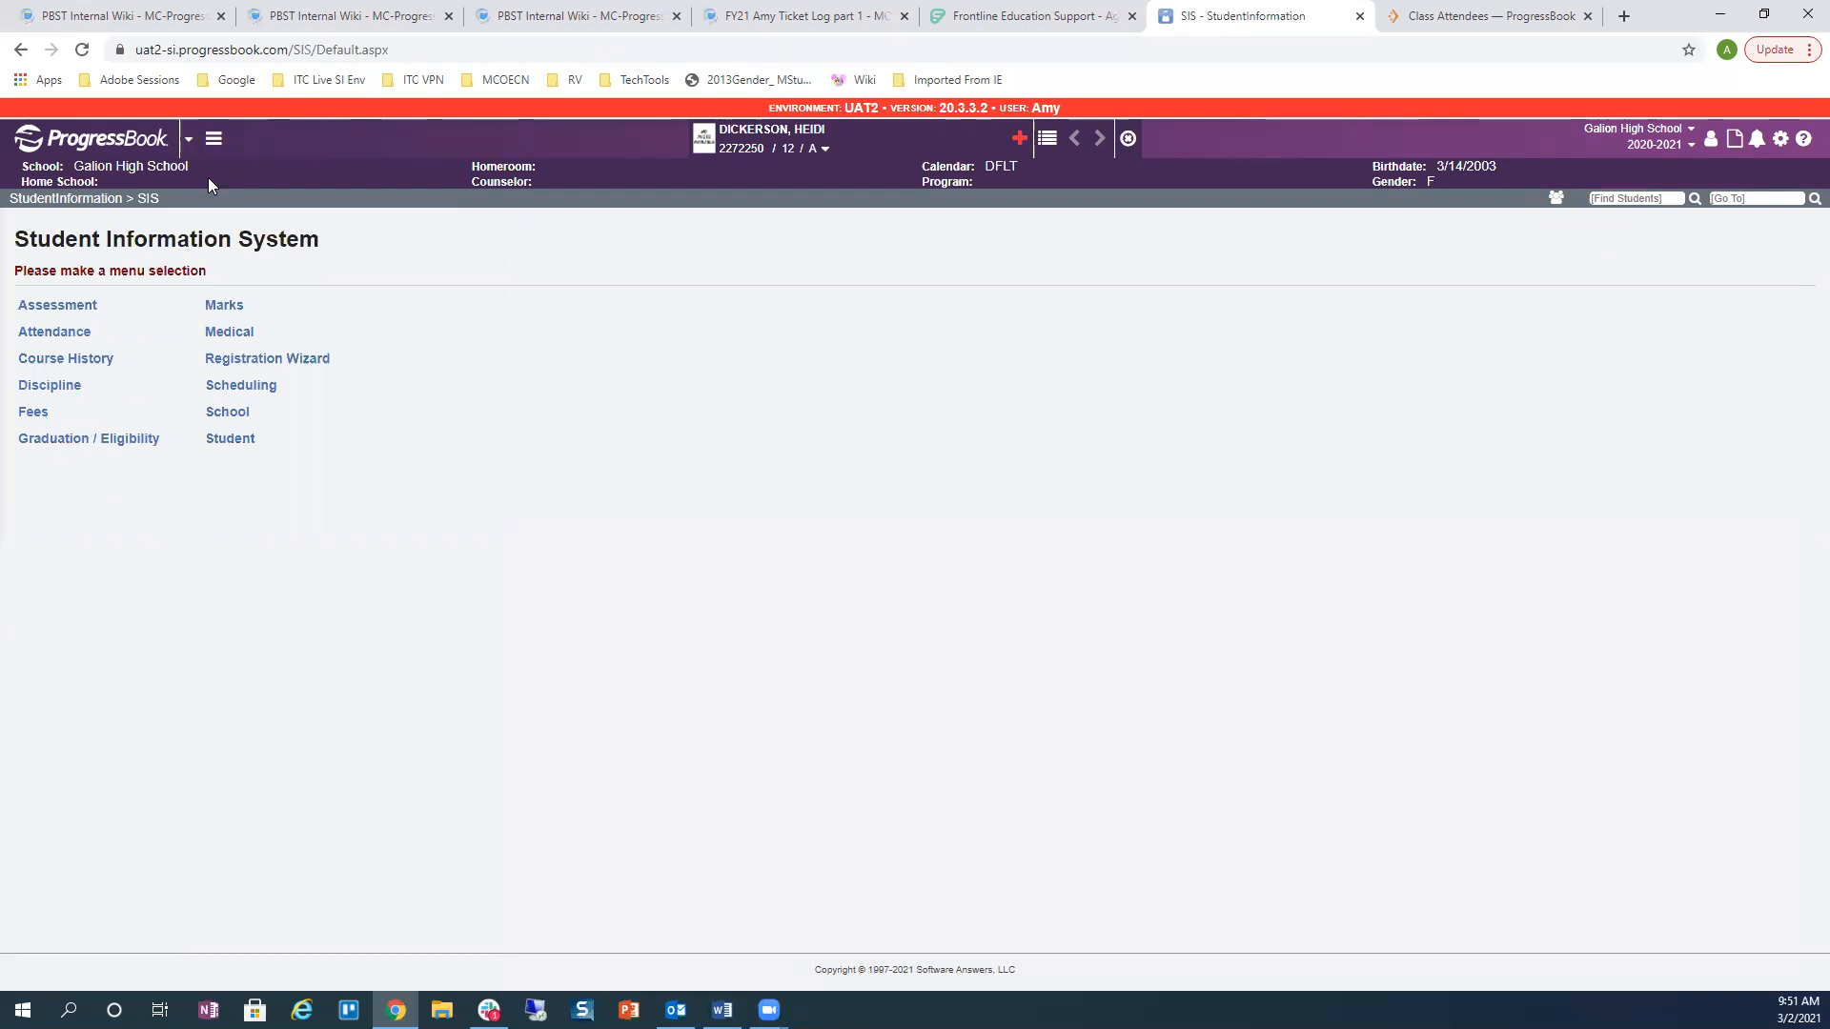
Step: View the student's Graduation / Eligibility Miscellaneous Values, then open Student Eligibility Details
click(143, 442)
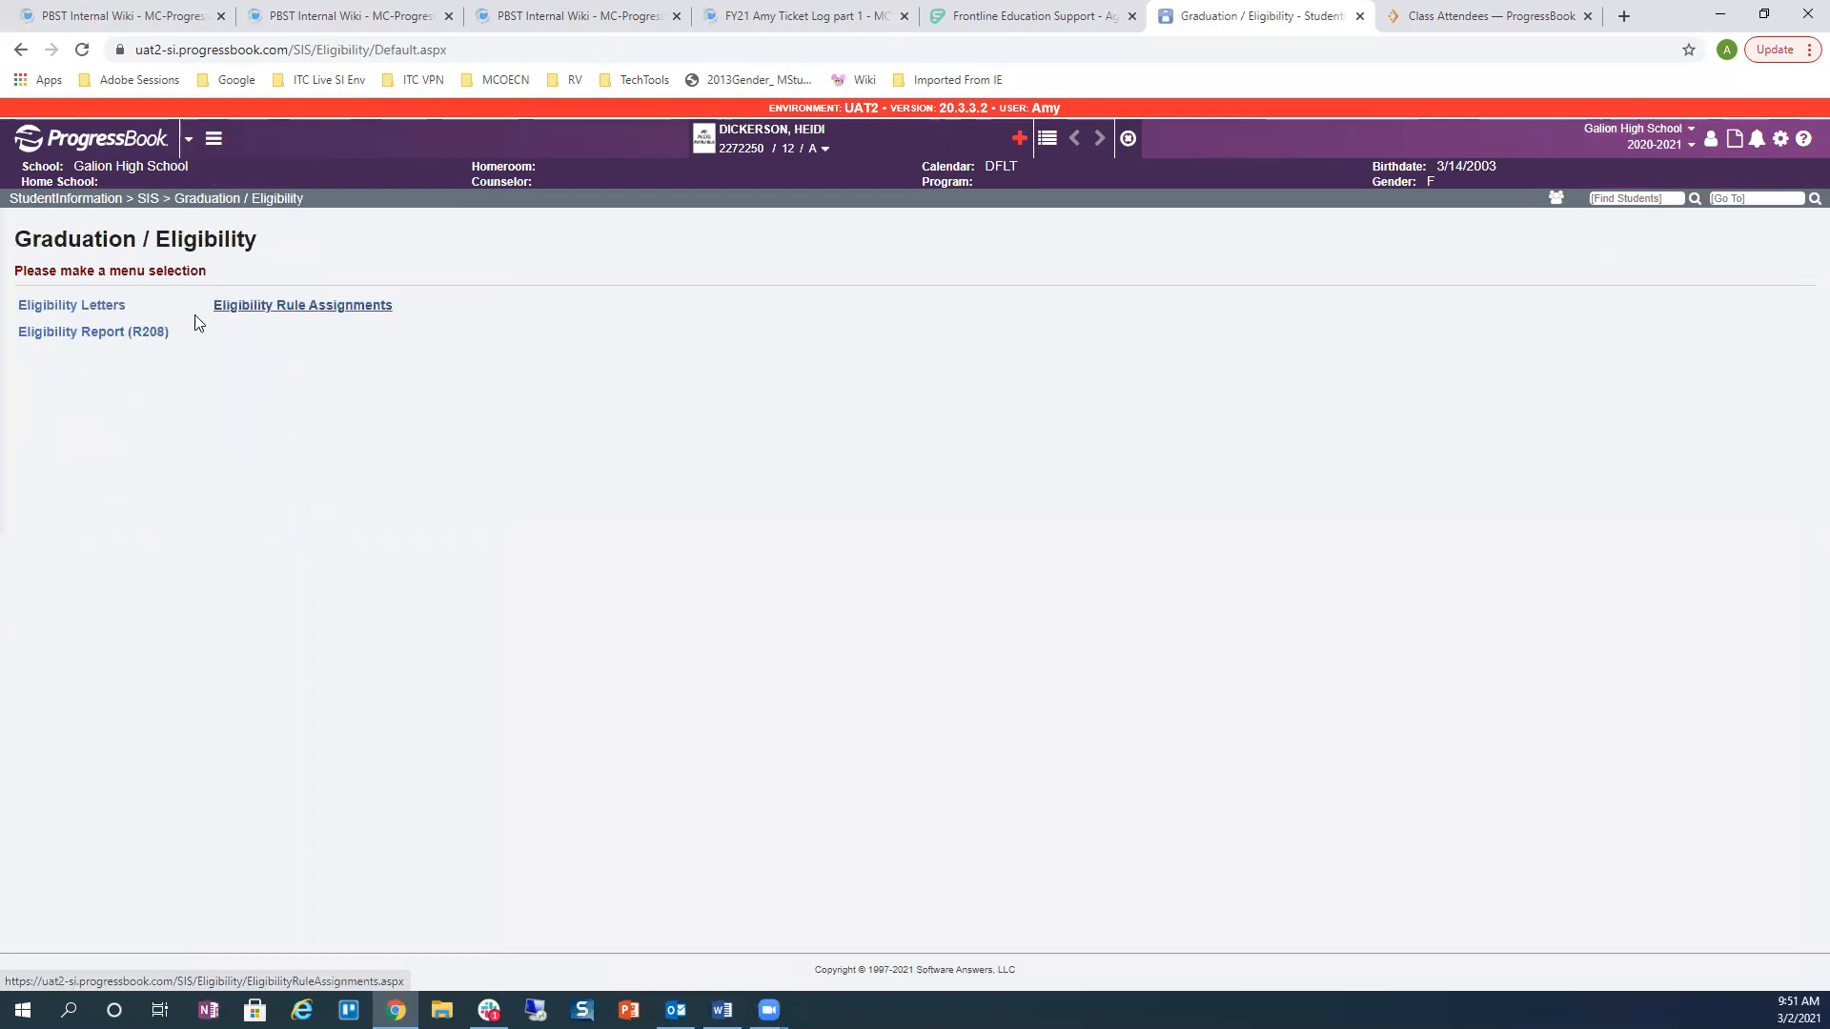
click(149, 198)
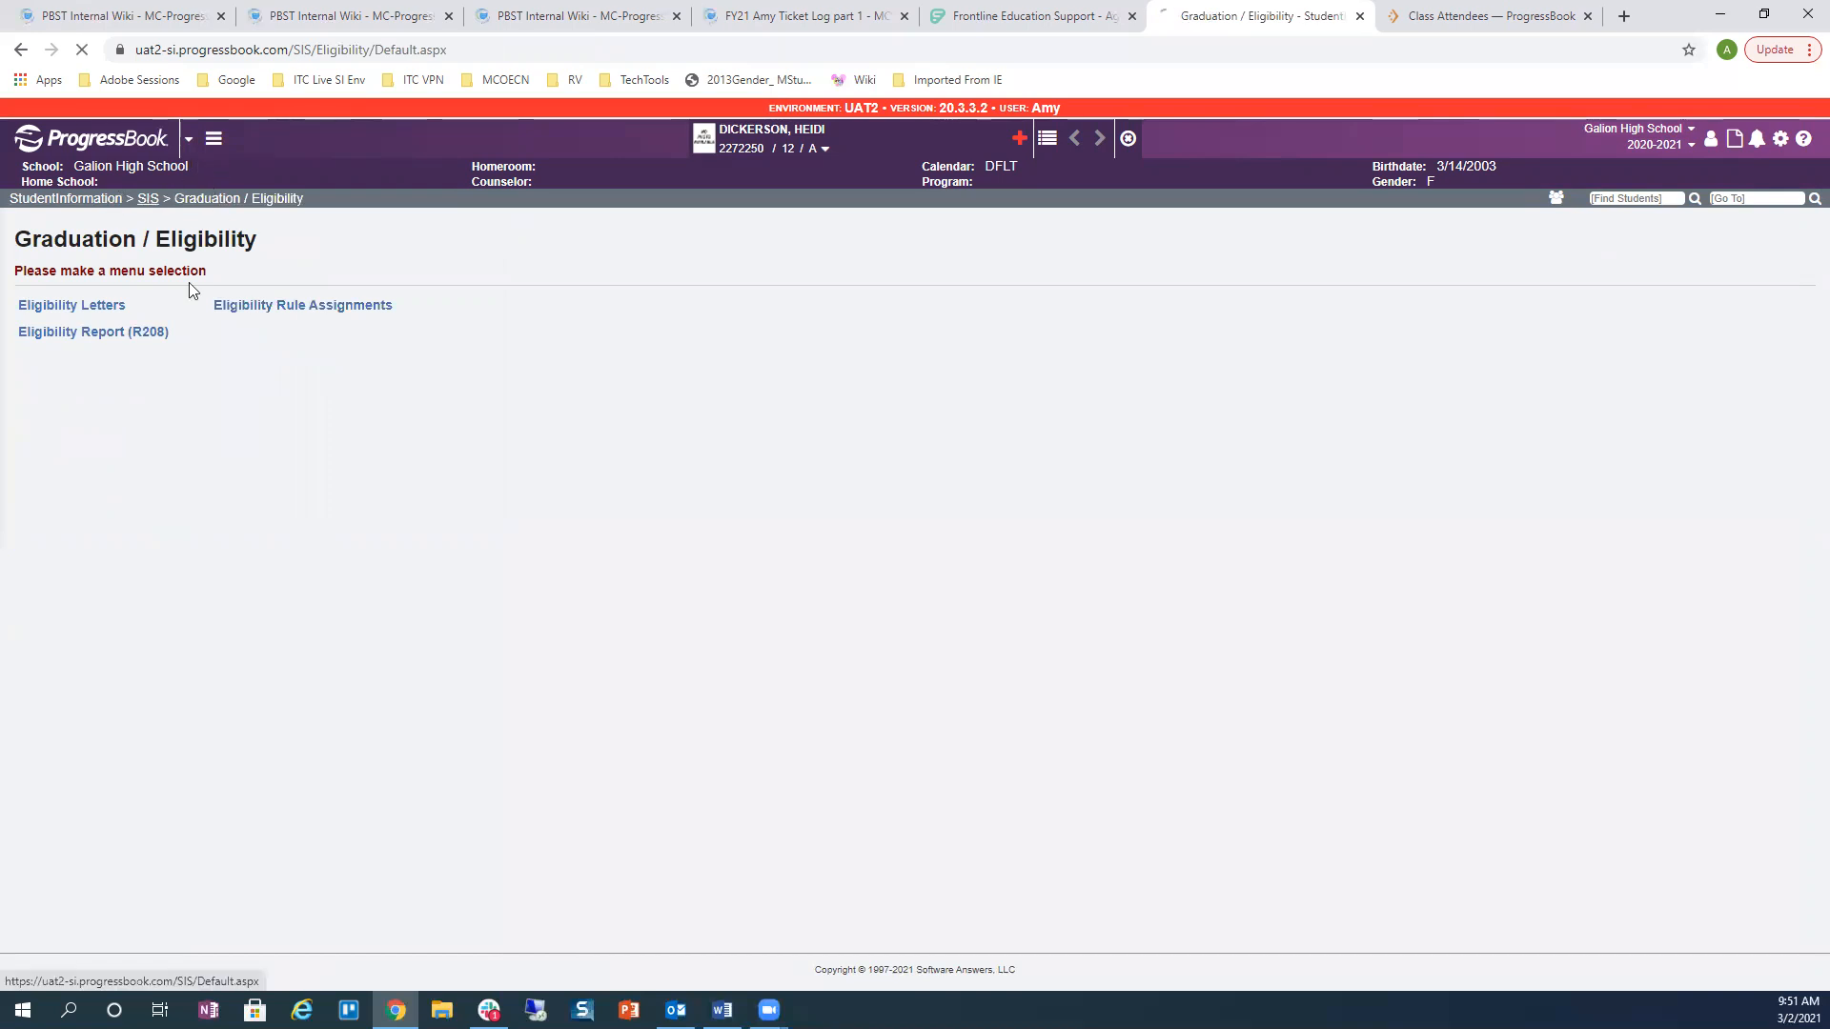
click(230, 440)
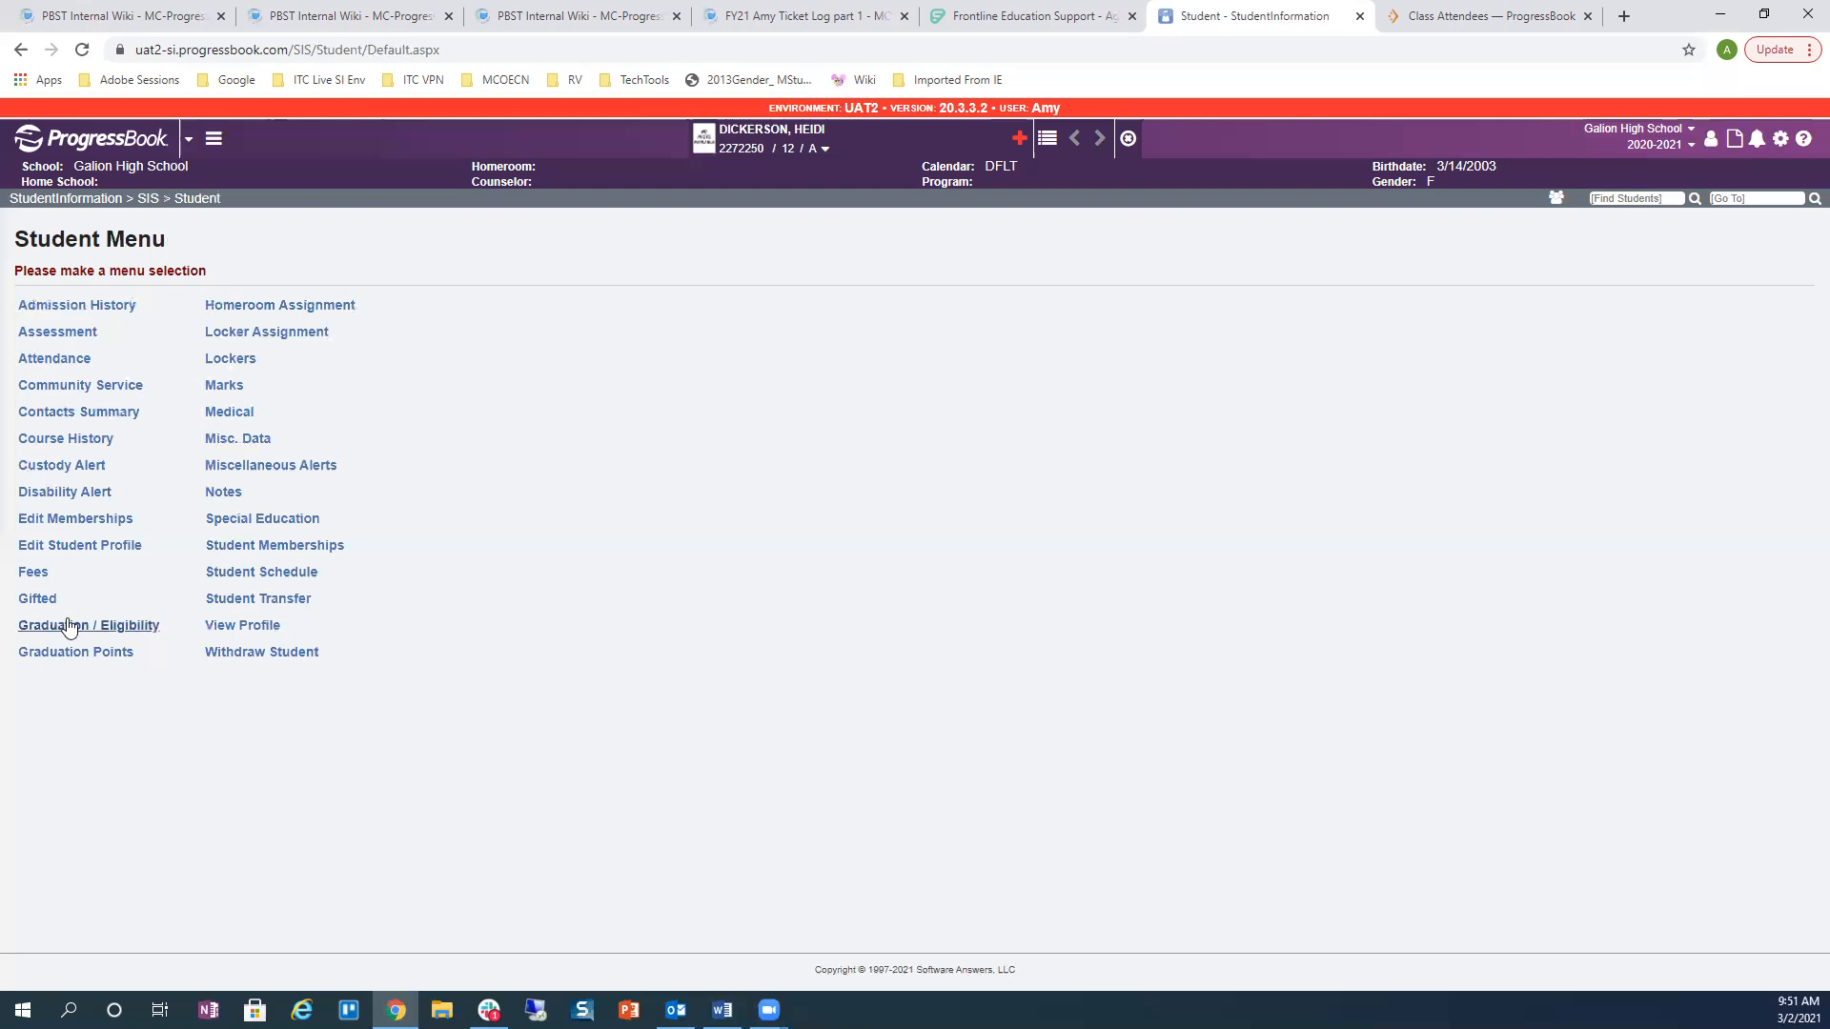
click(69, 627)
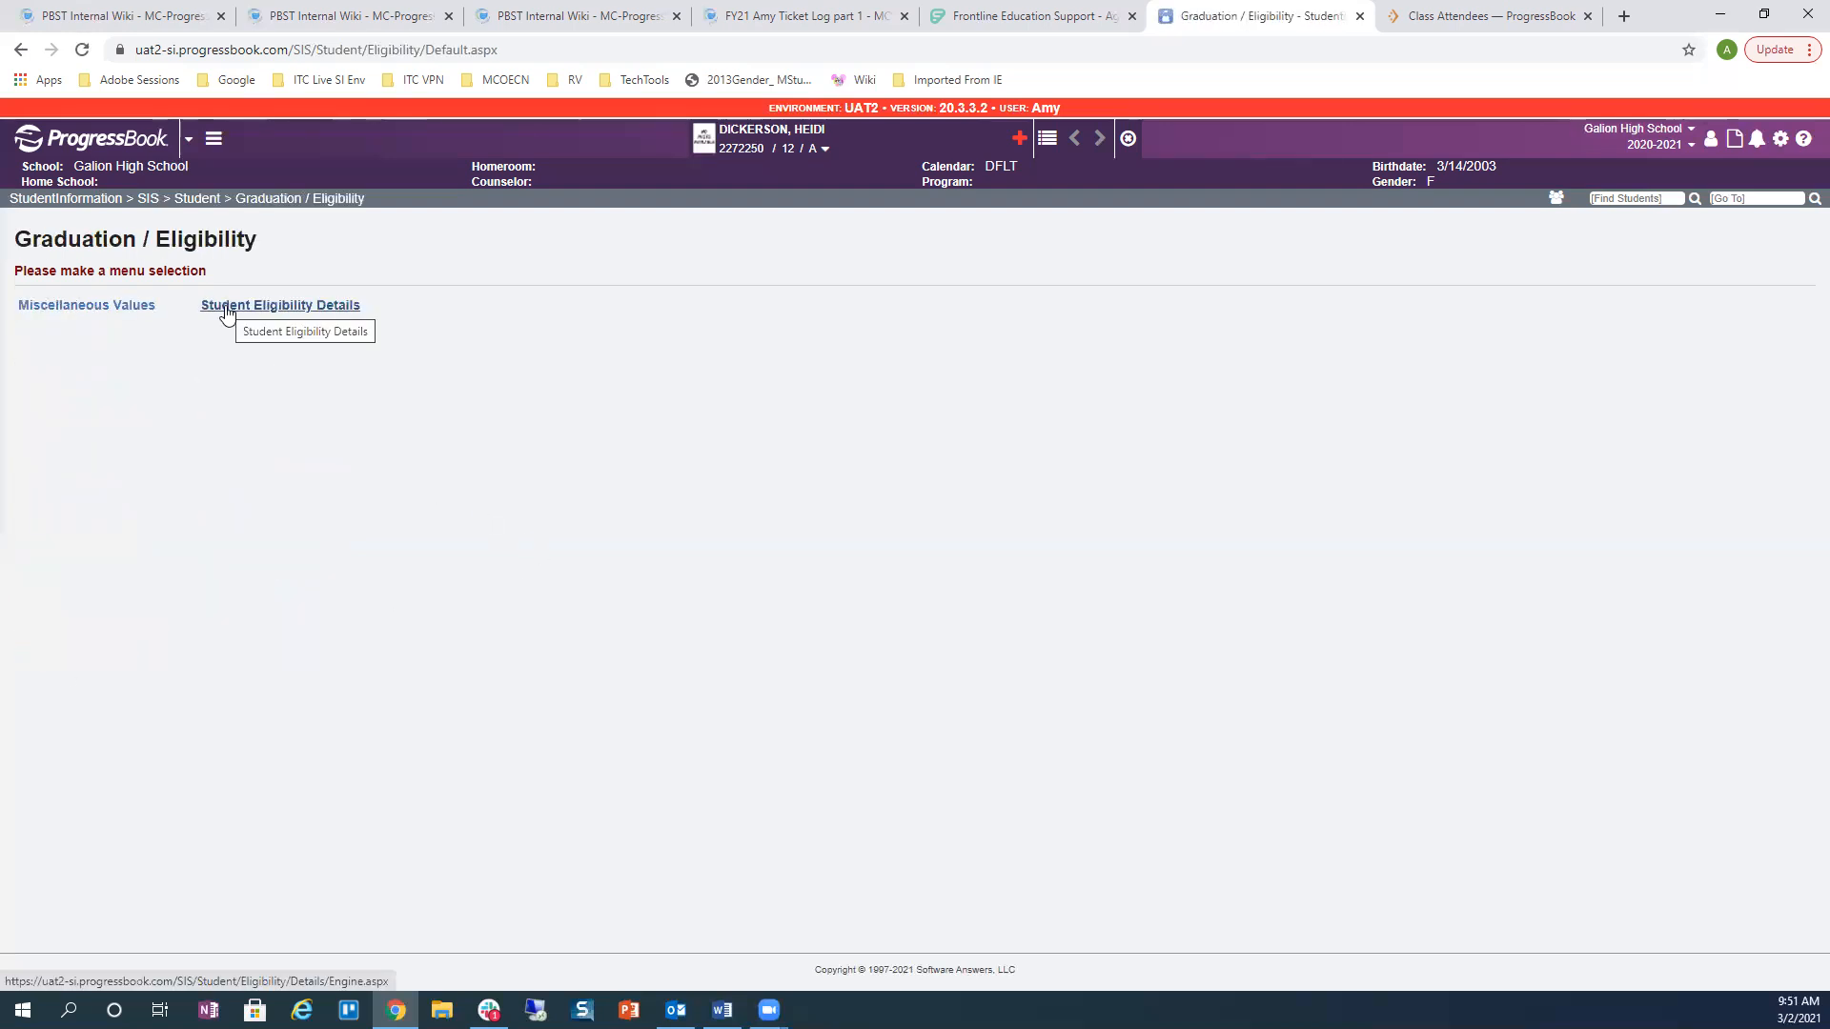
click(116, 314)
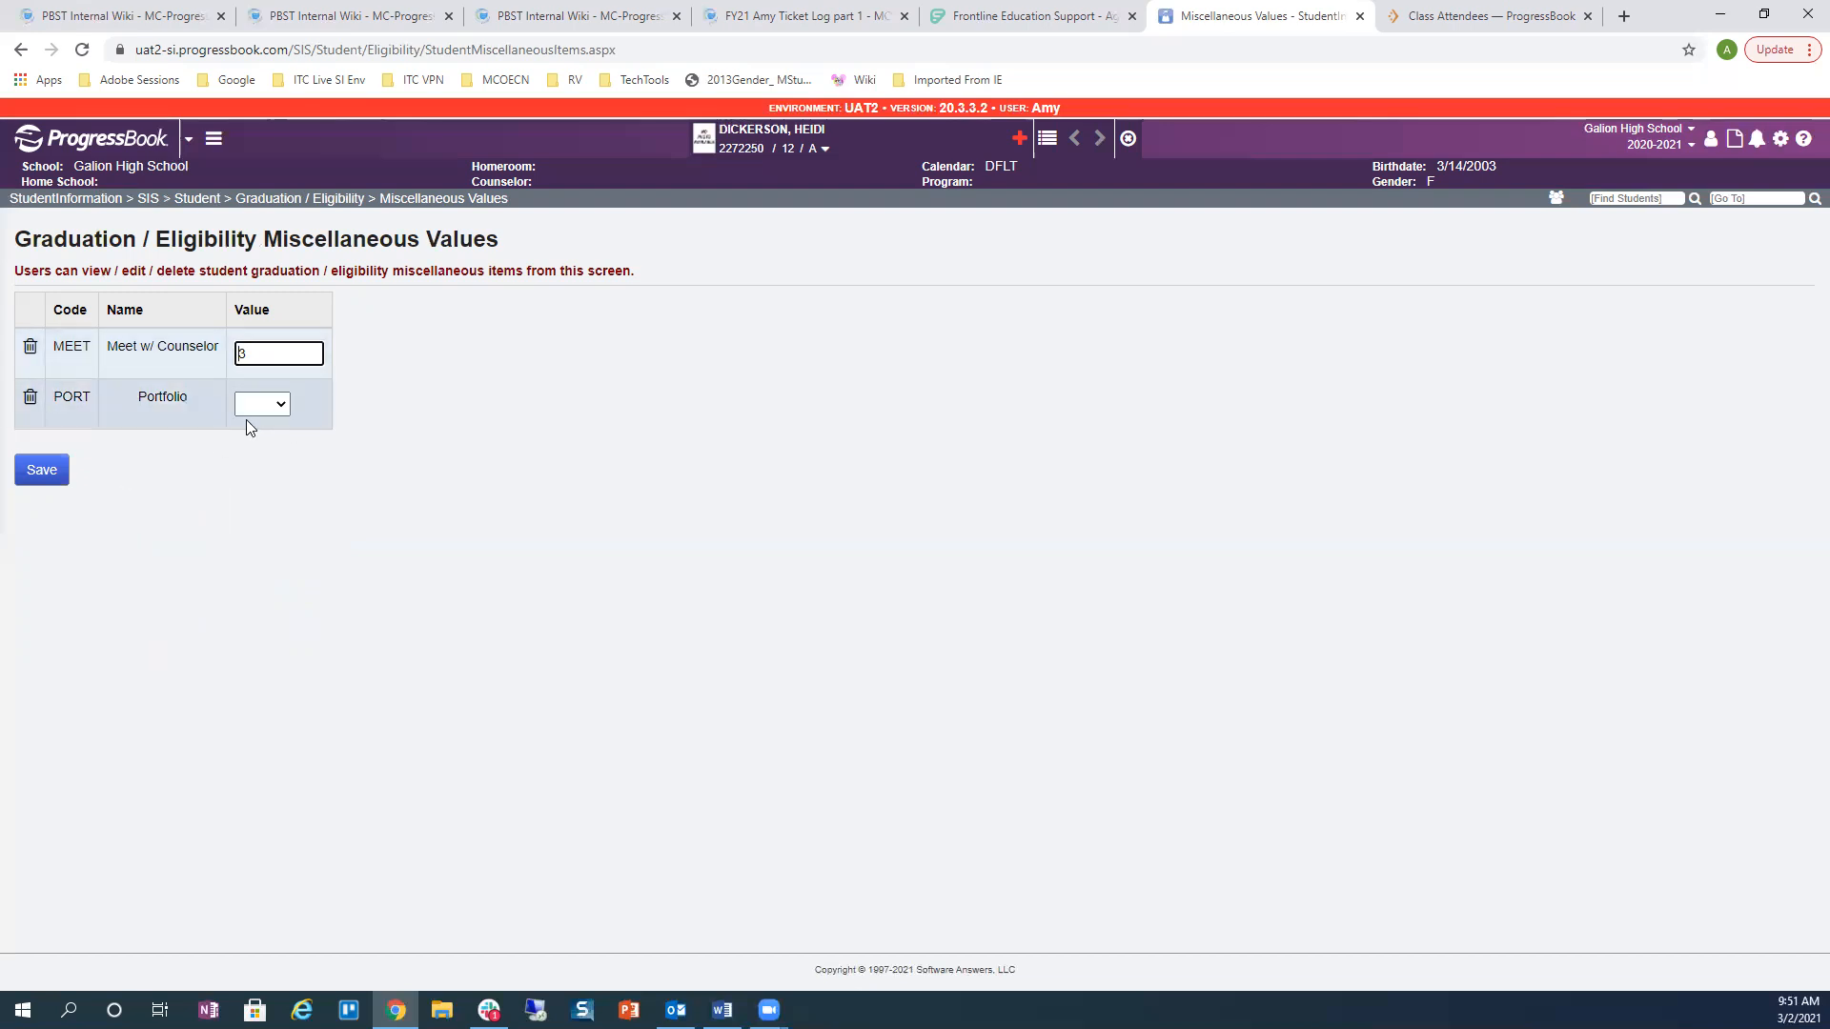
click(313, 207)
click(246, 305)
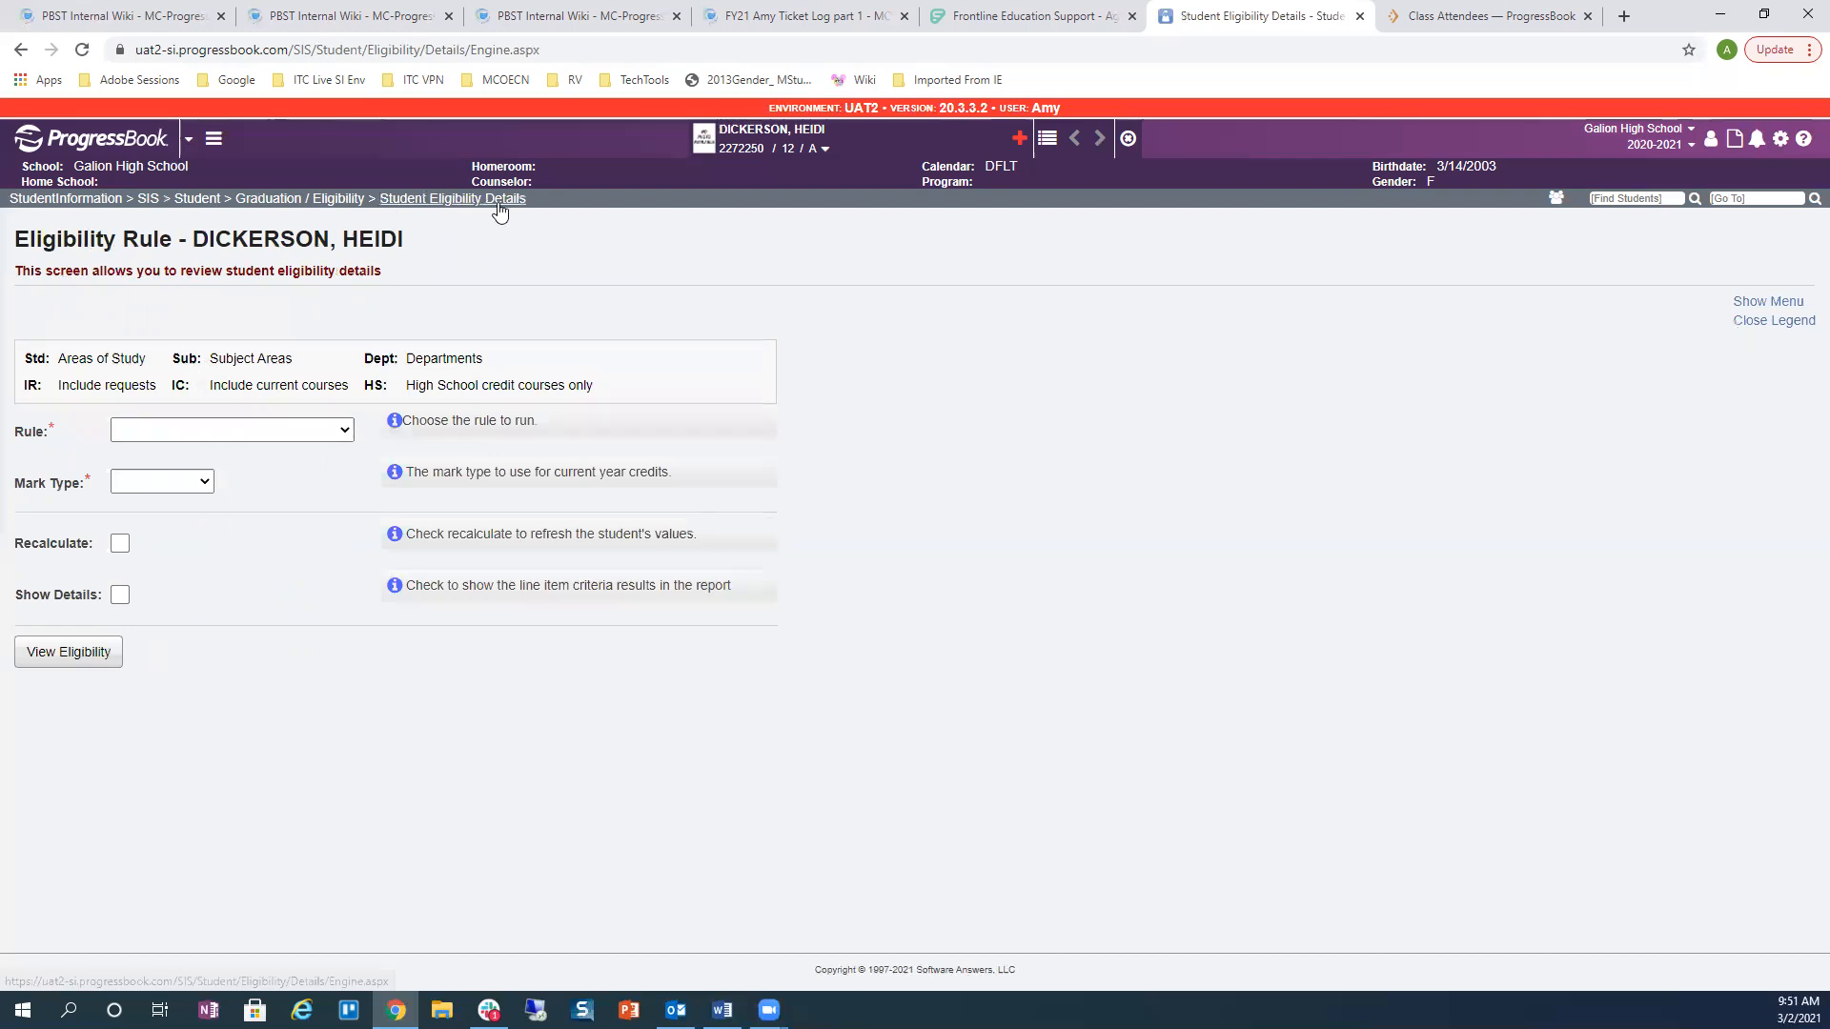
Step: View eligibility for rule 2020-2021 (Student Primary), Mark Type Mark, with Recalculate and Show Details
click(170, 434)
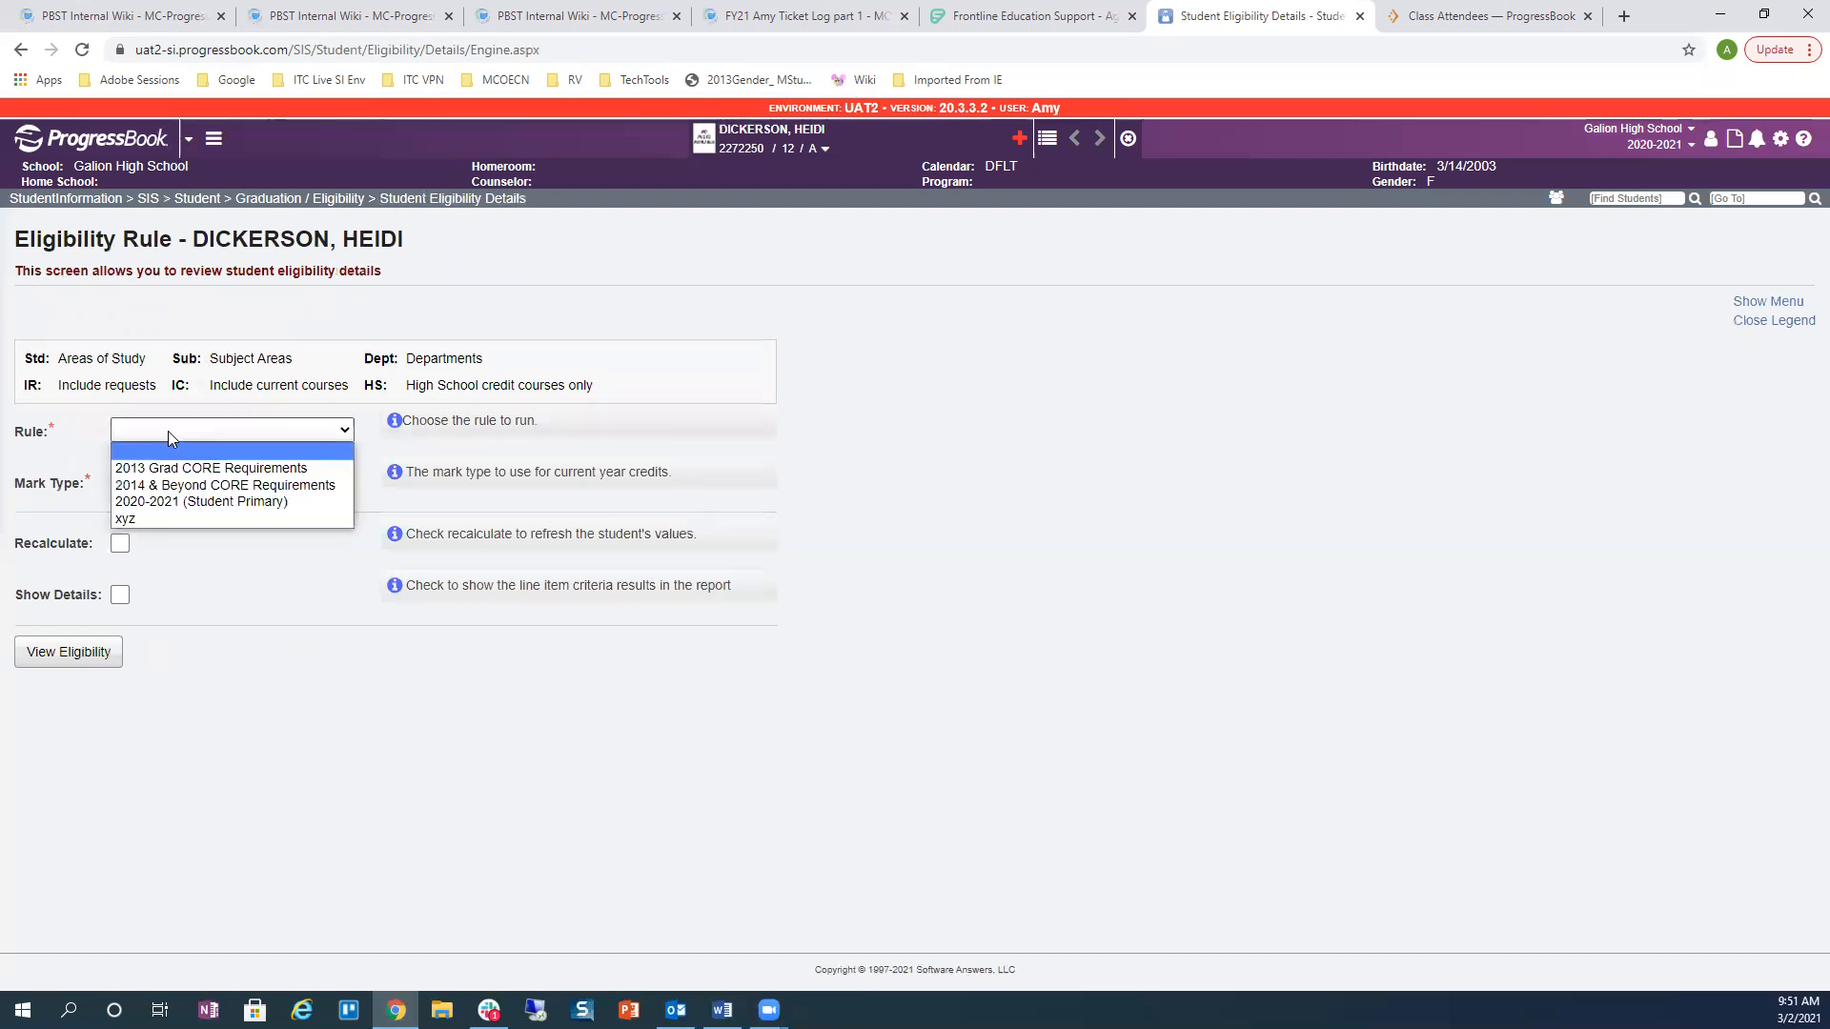
click(169, 501)
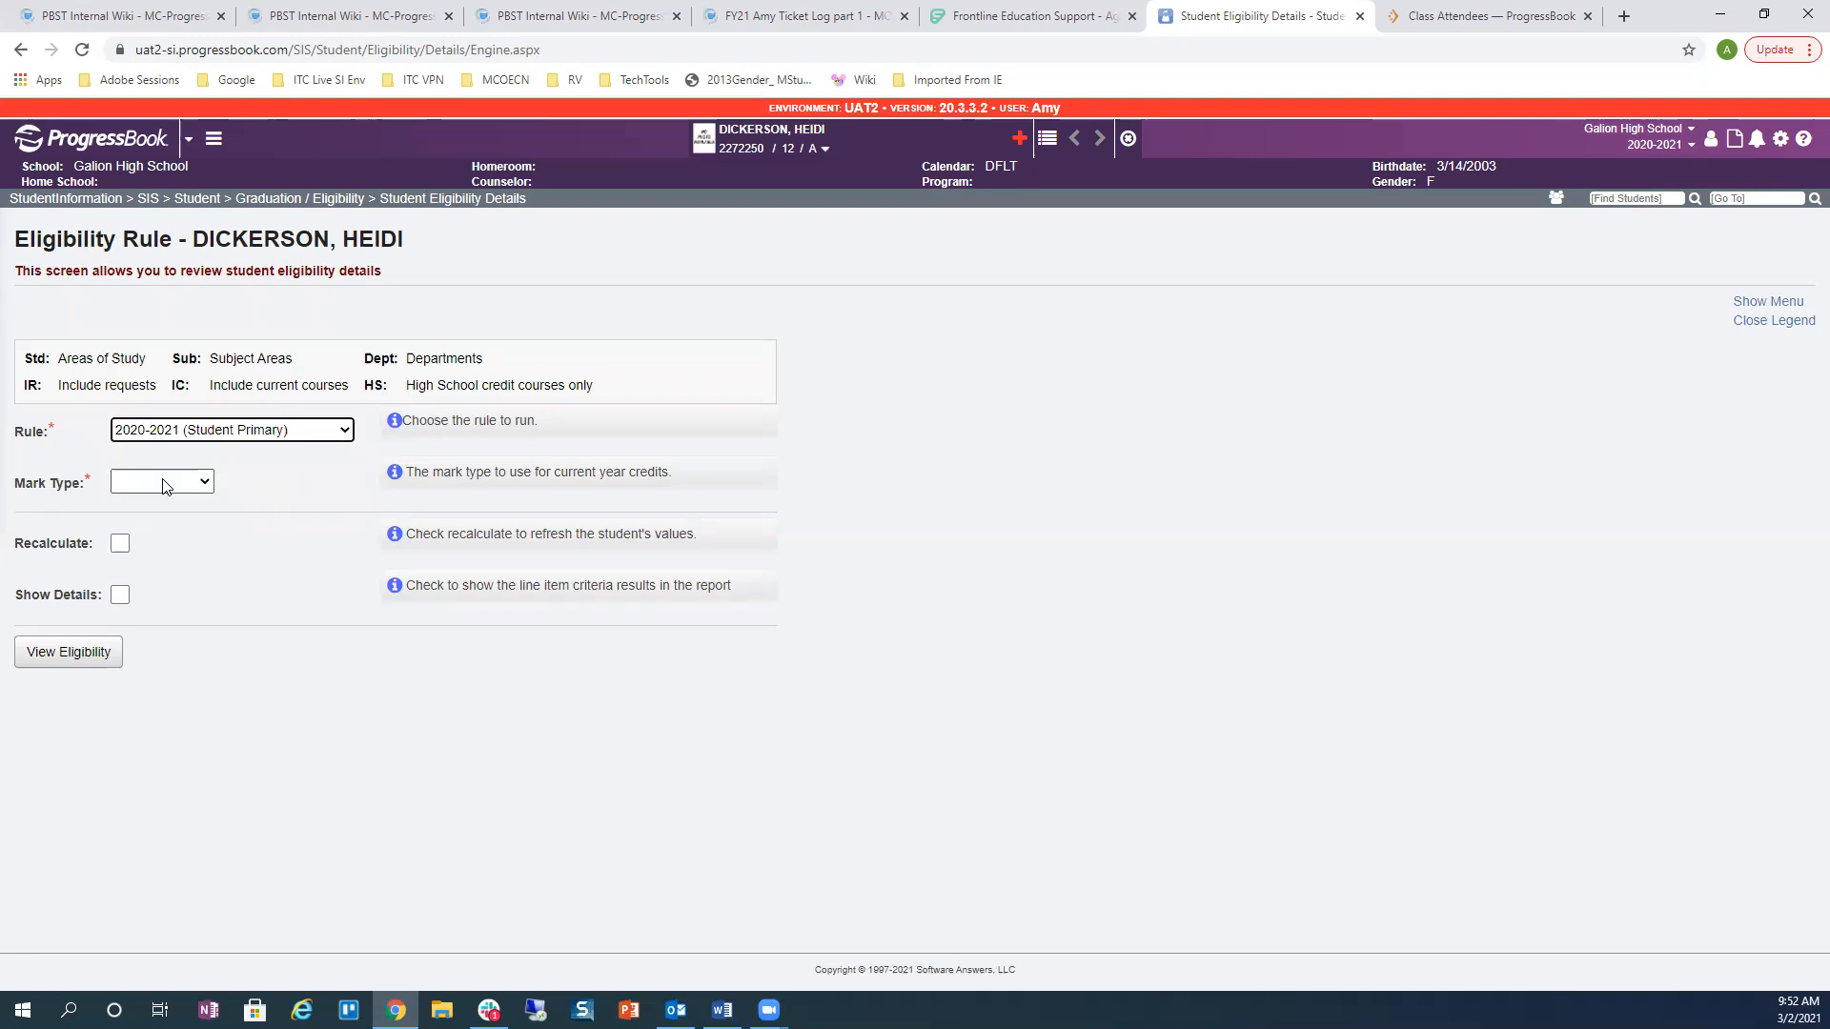
click(165, 482)
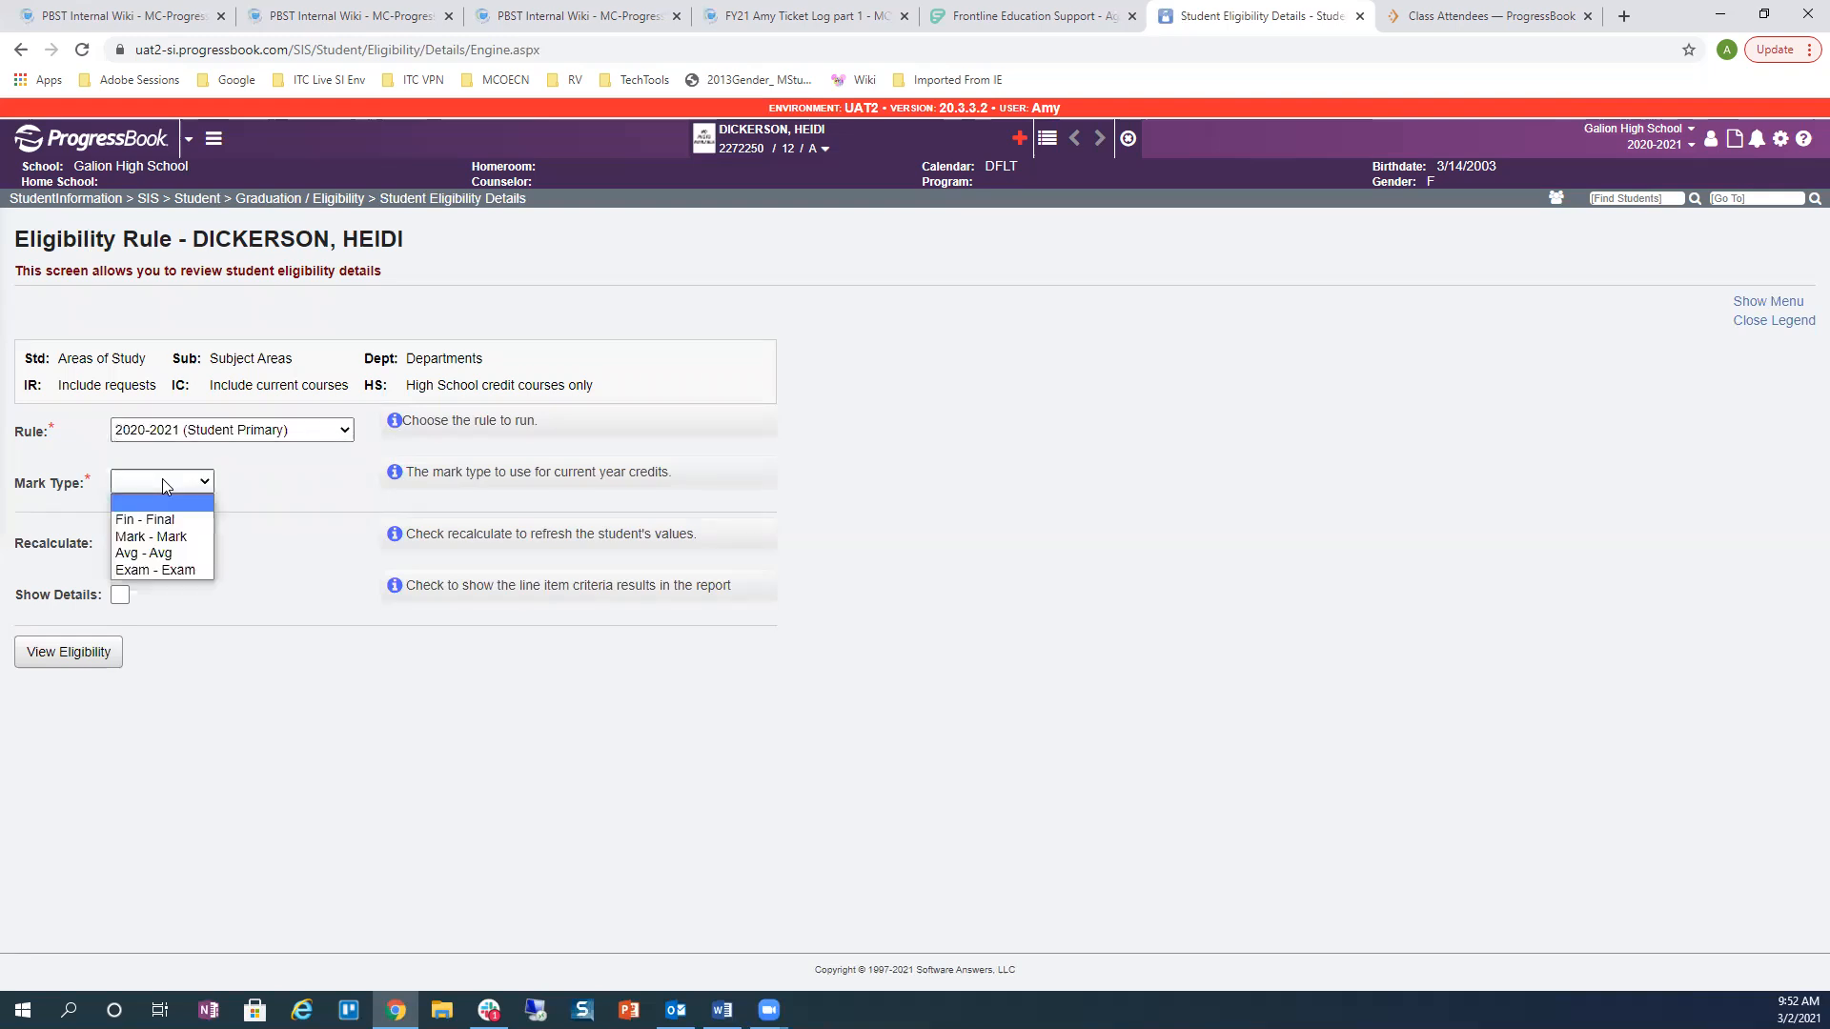
click(173, 536)
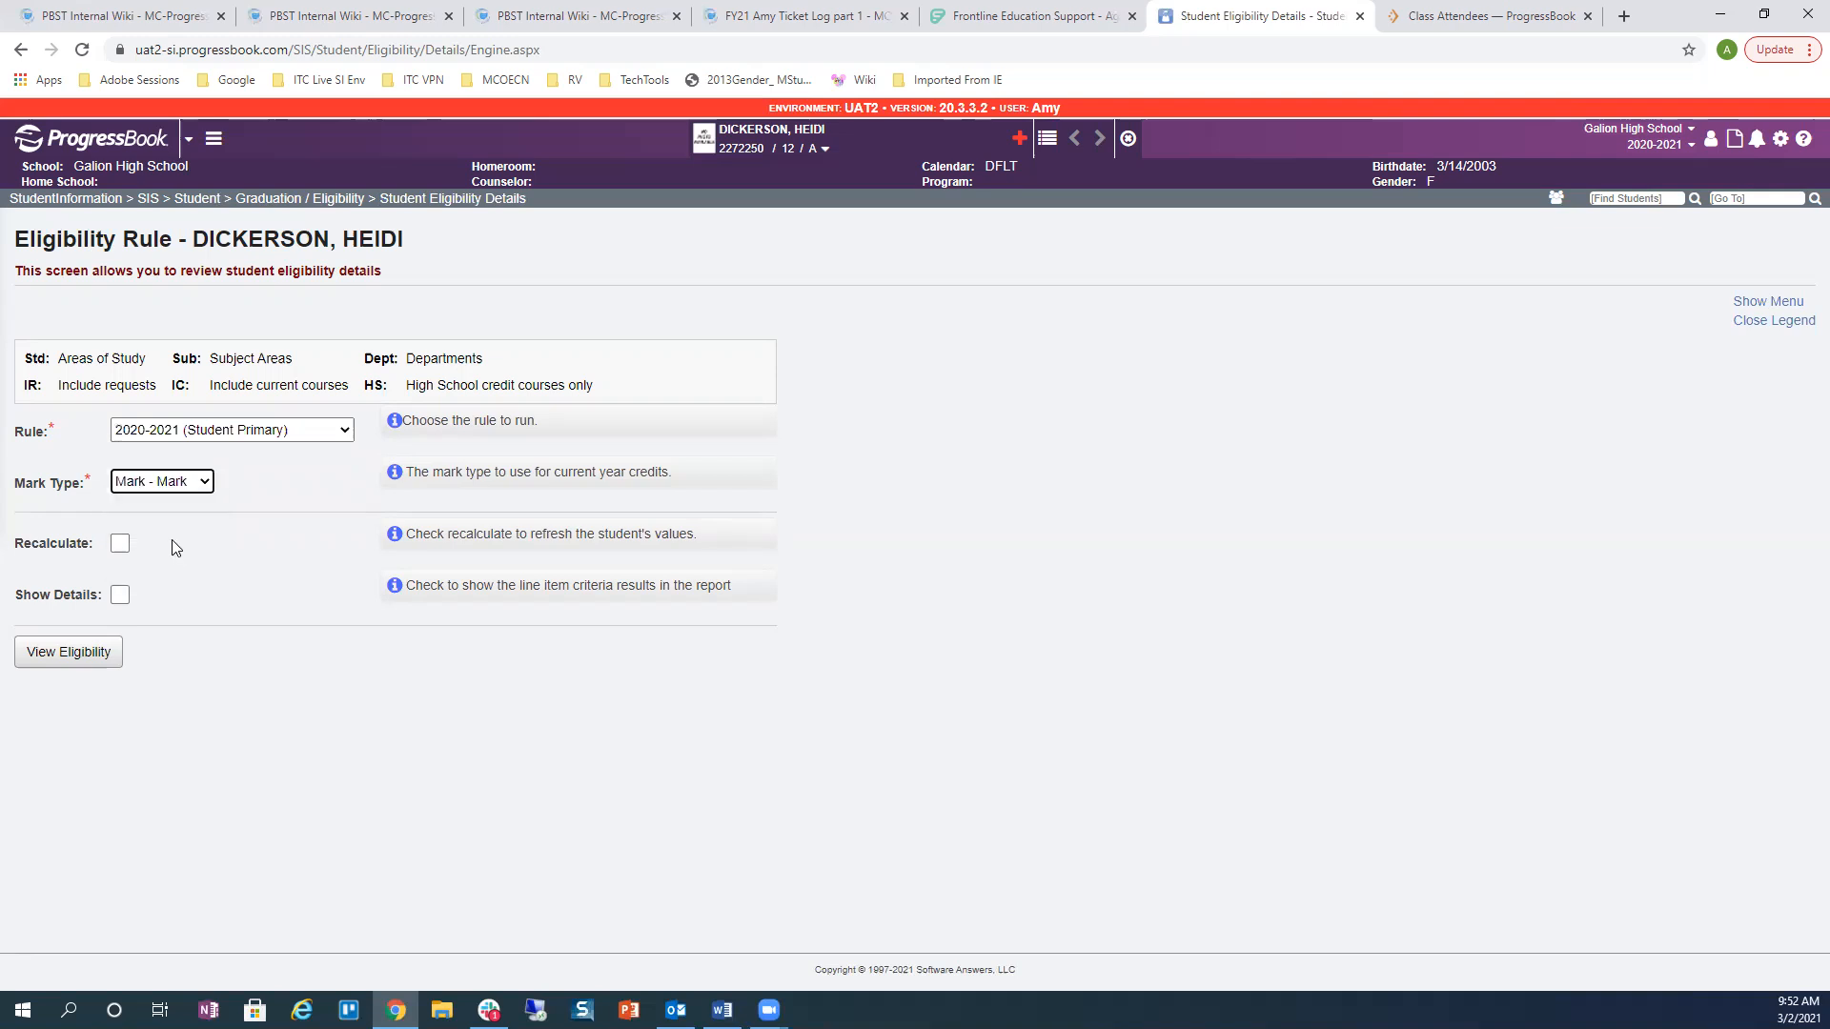
click(120, 548)
click(120, 595)
click(84, 652)
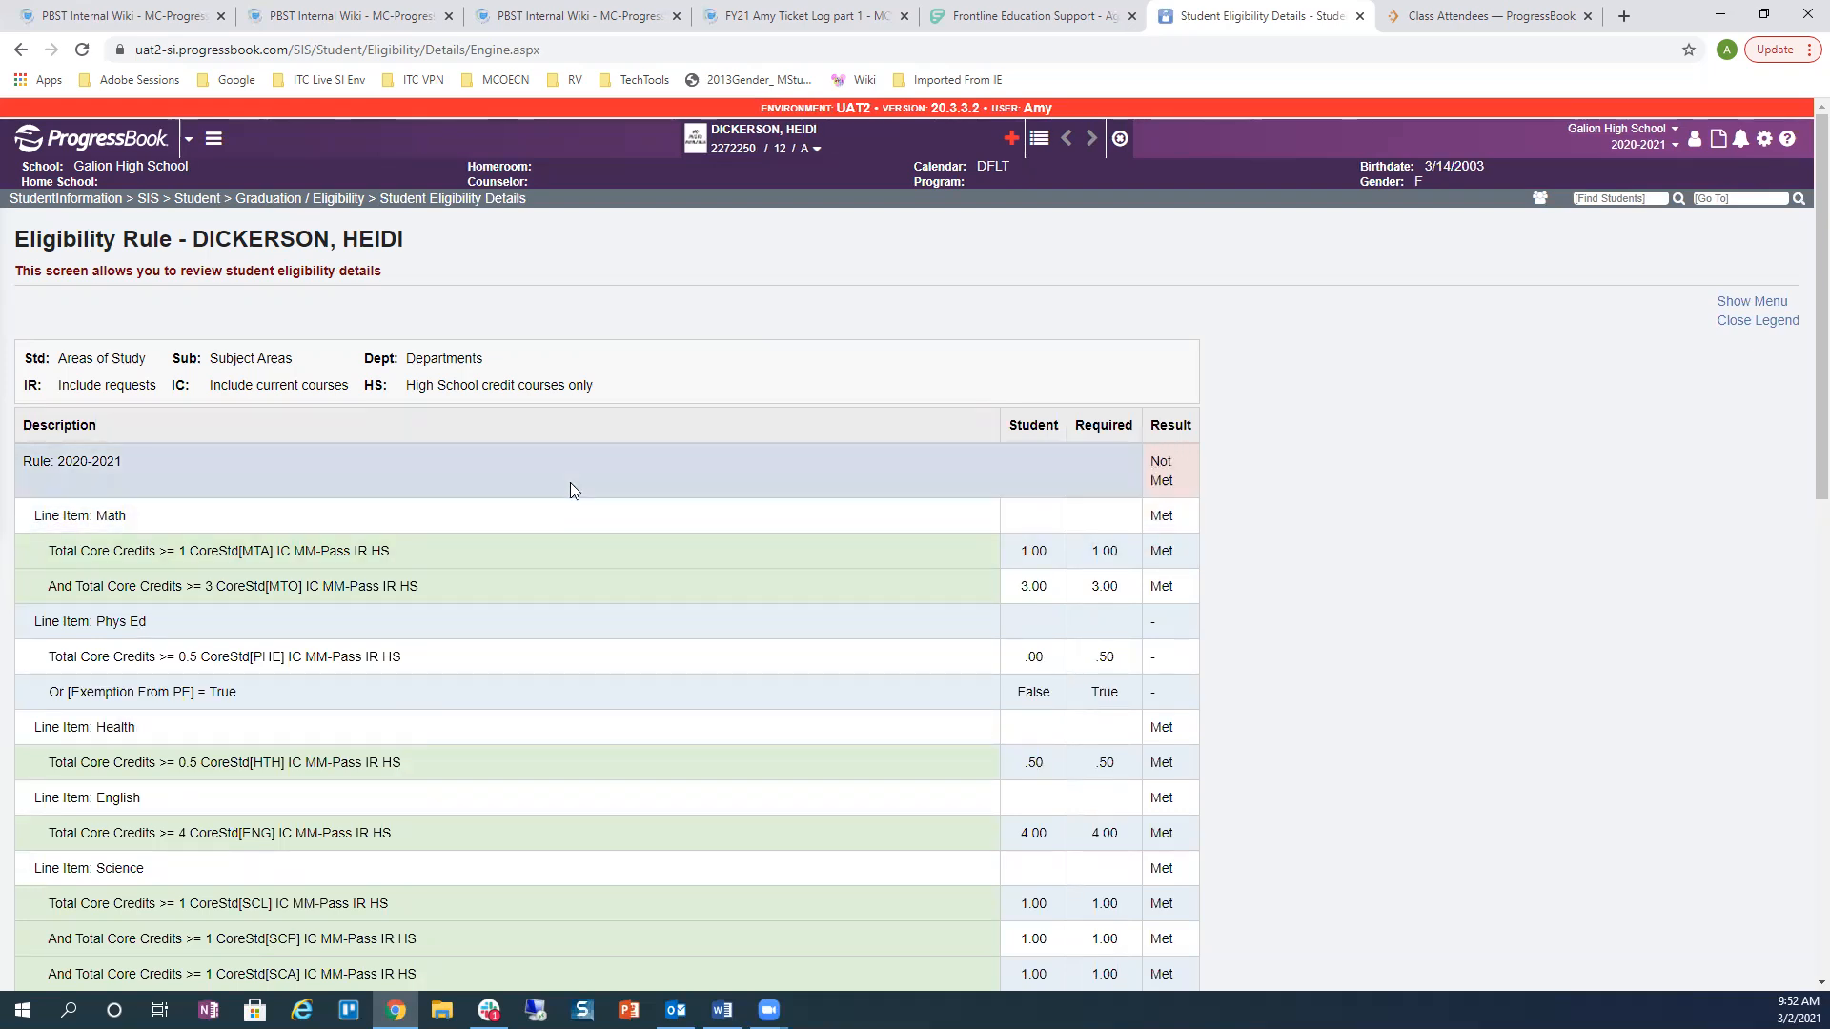
scroll(570, 483, down, 2)
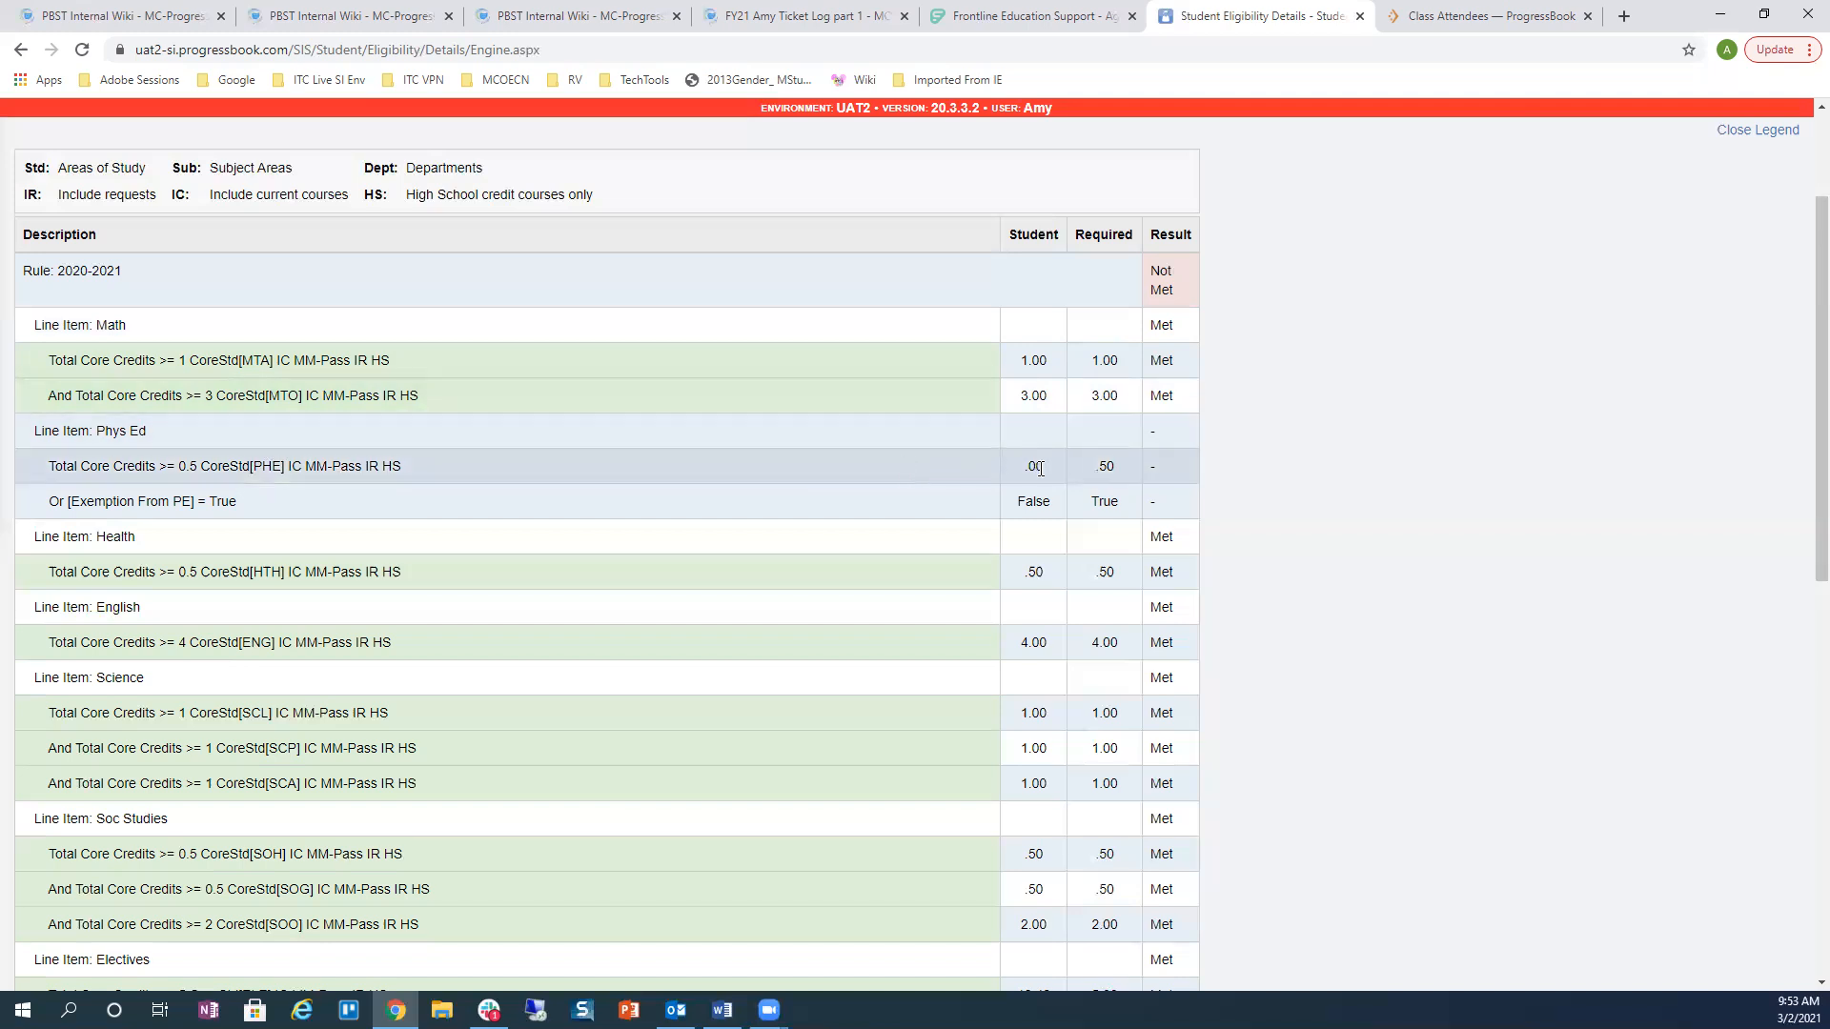
drag(1017, 462, 1048, 466)
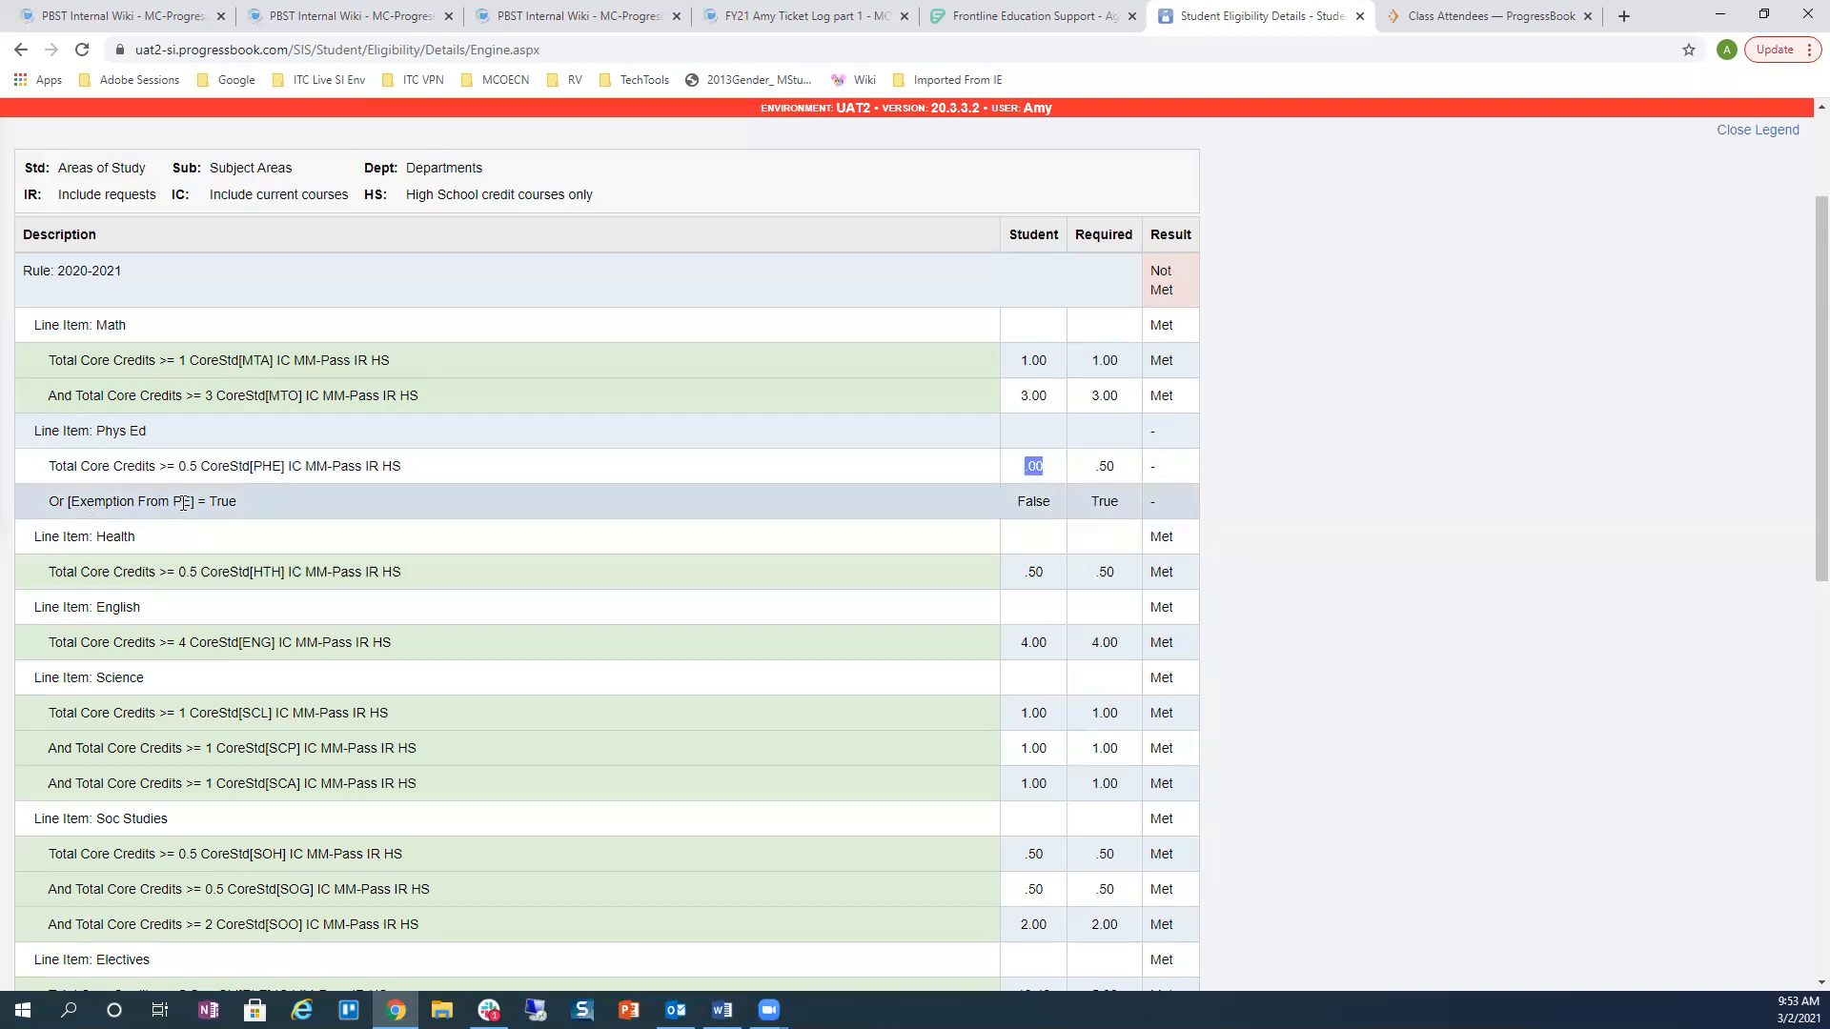
drag(1018, 503, 1059, 507)
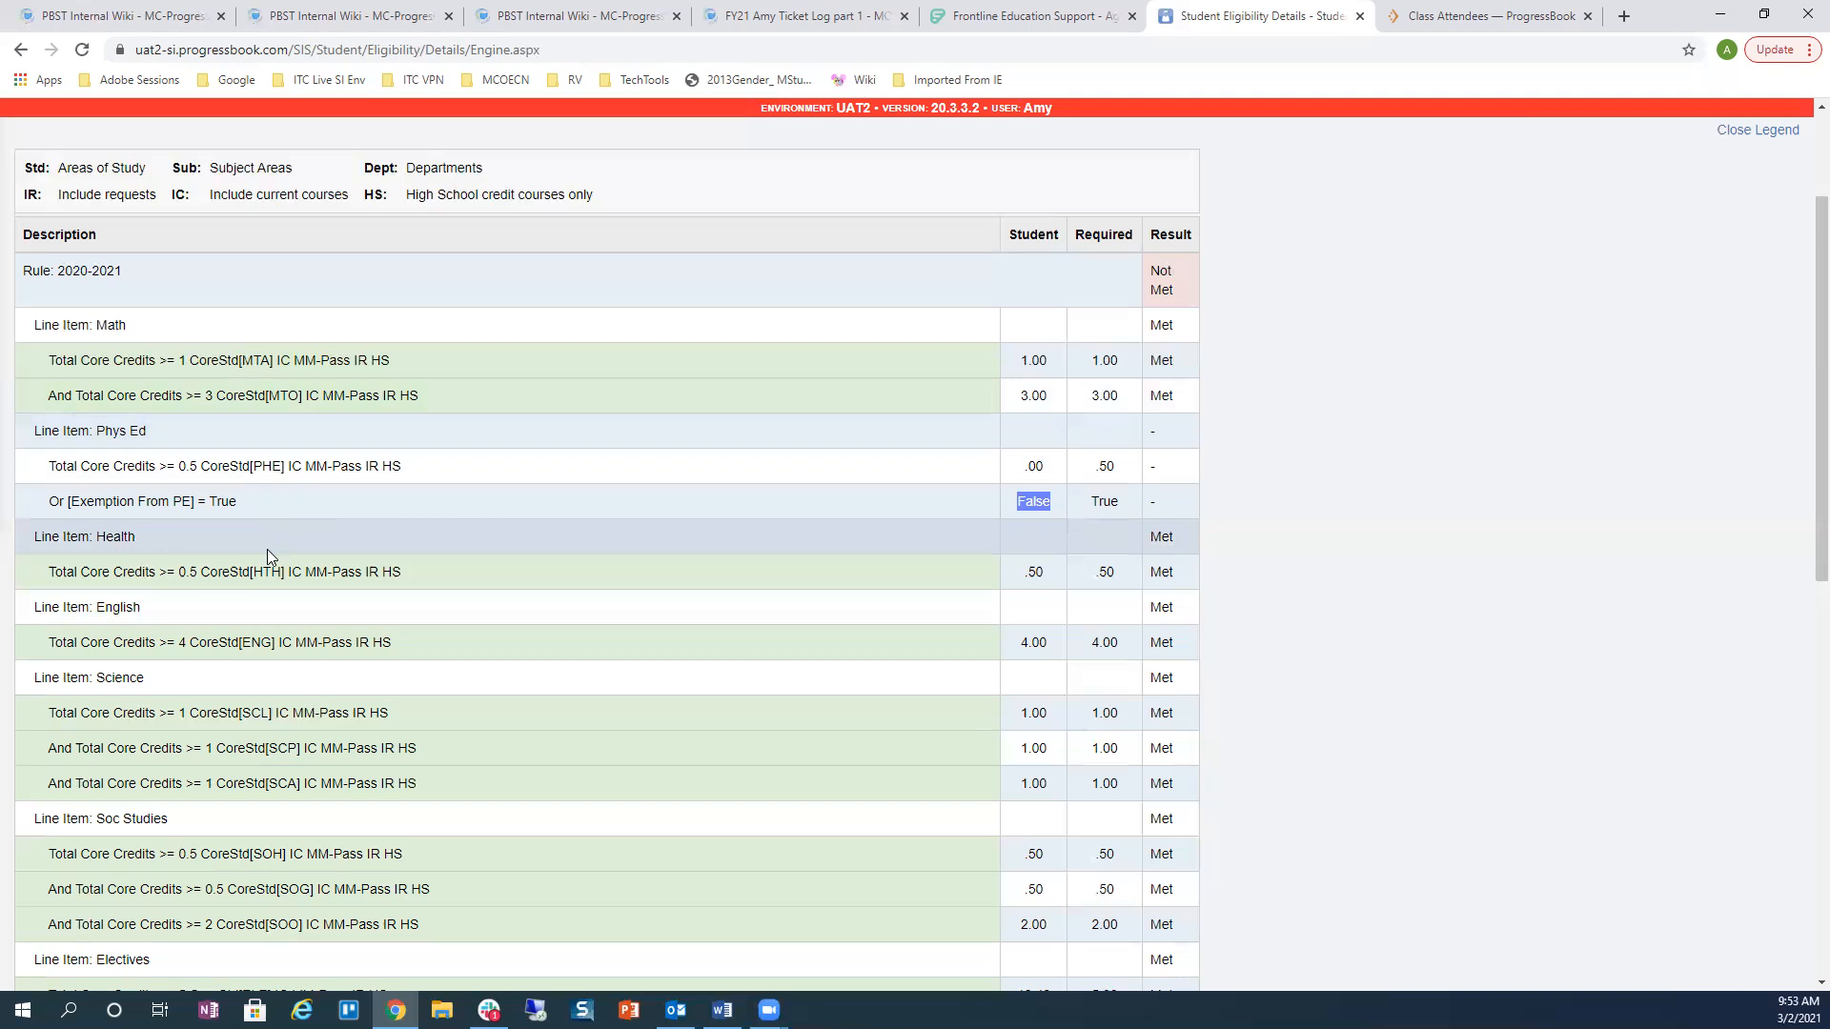
scroll(282, 549, down, 1)
scroll(282, 549, down, 1)
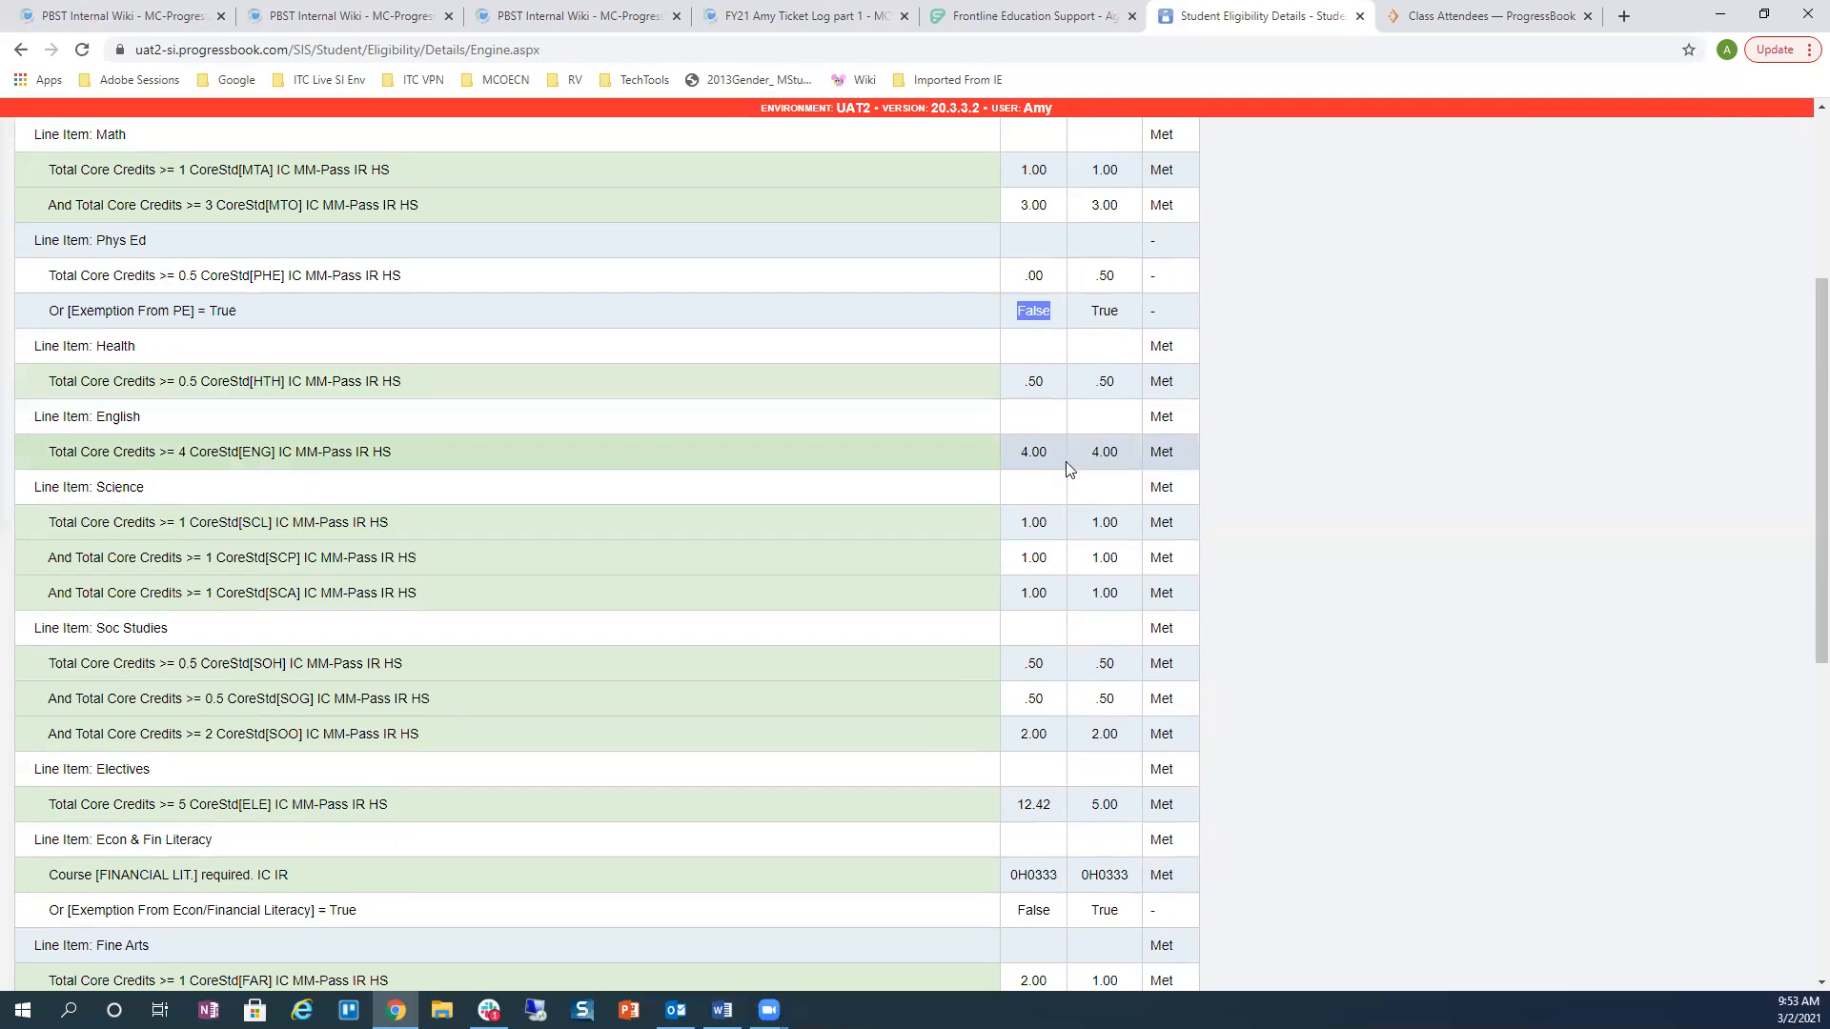
scroll(1024, 493, down, 1)
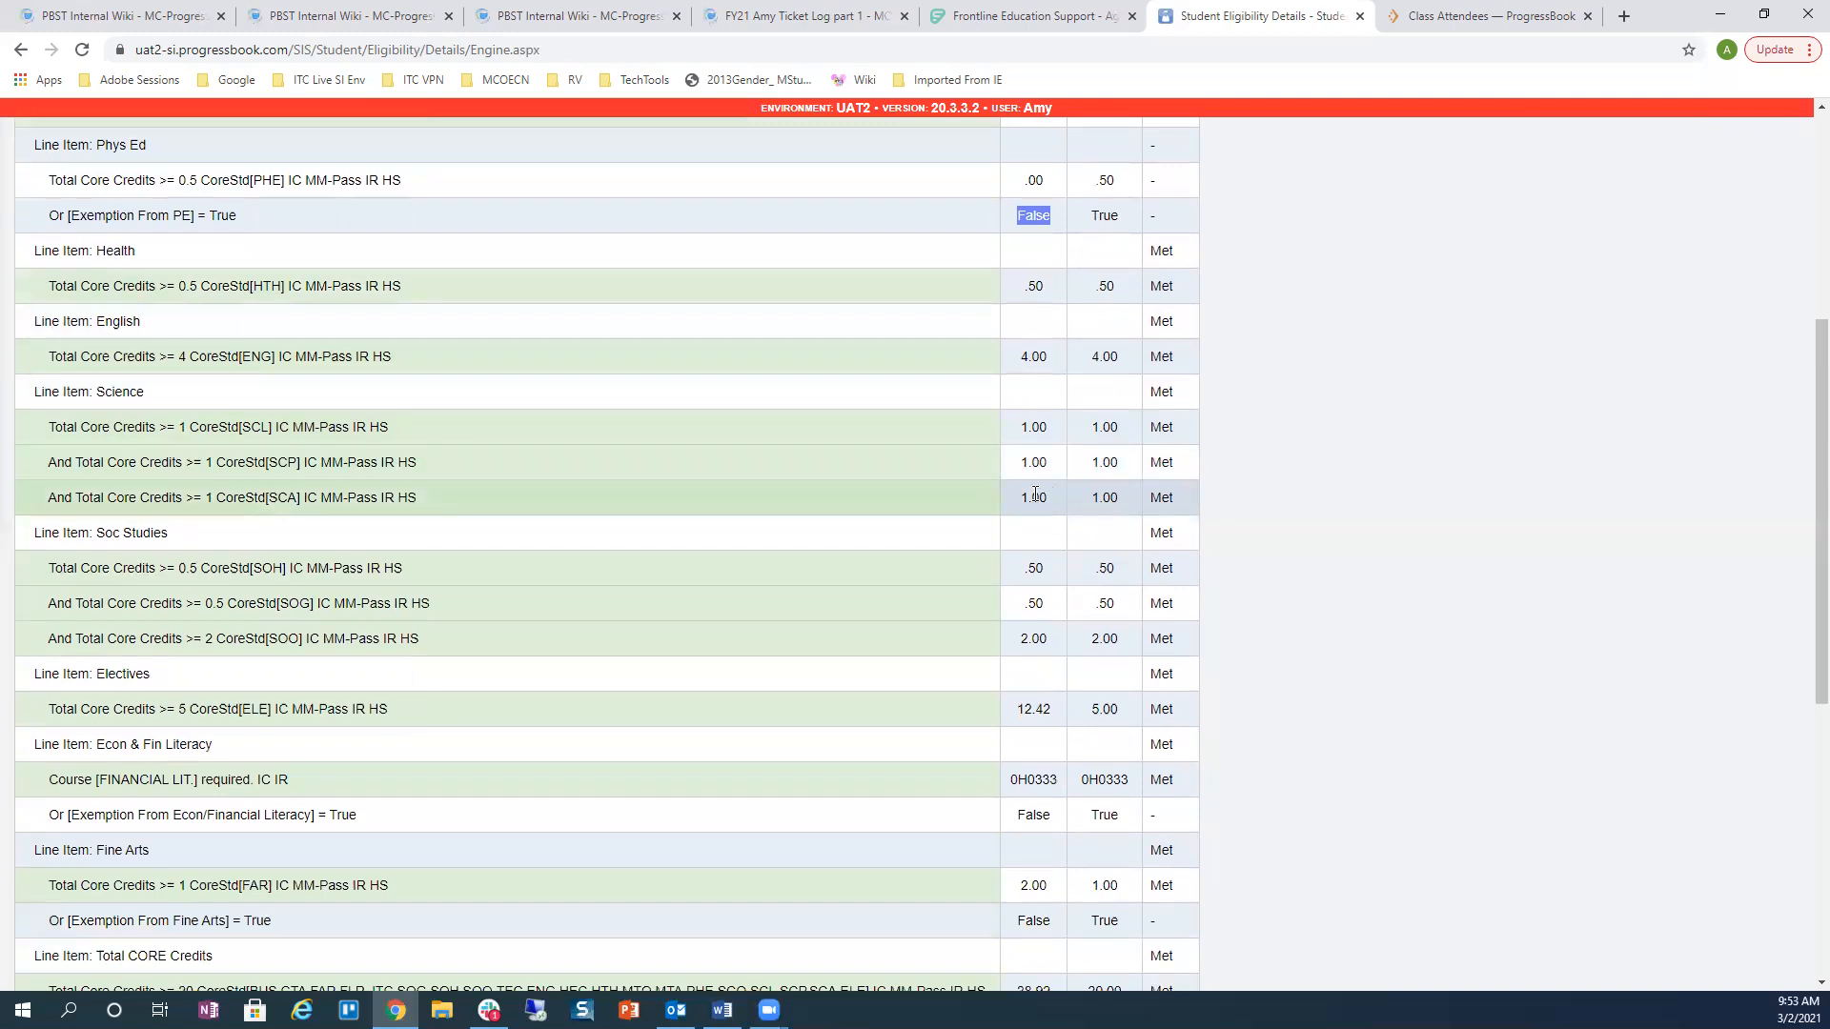
scroll(846, 559, down, 1)
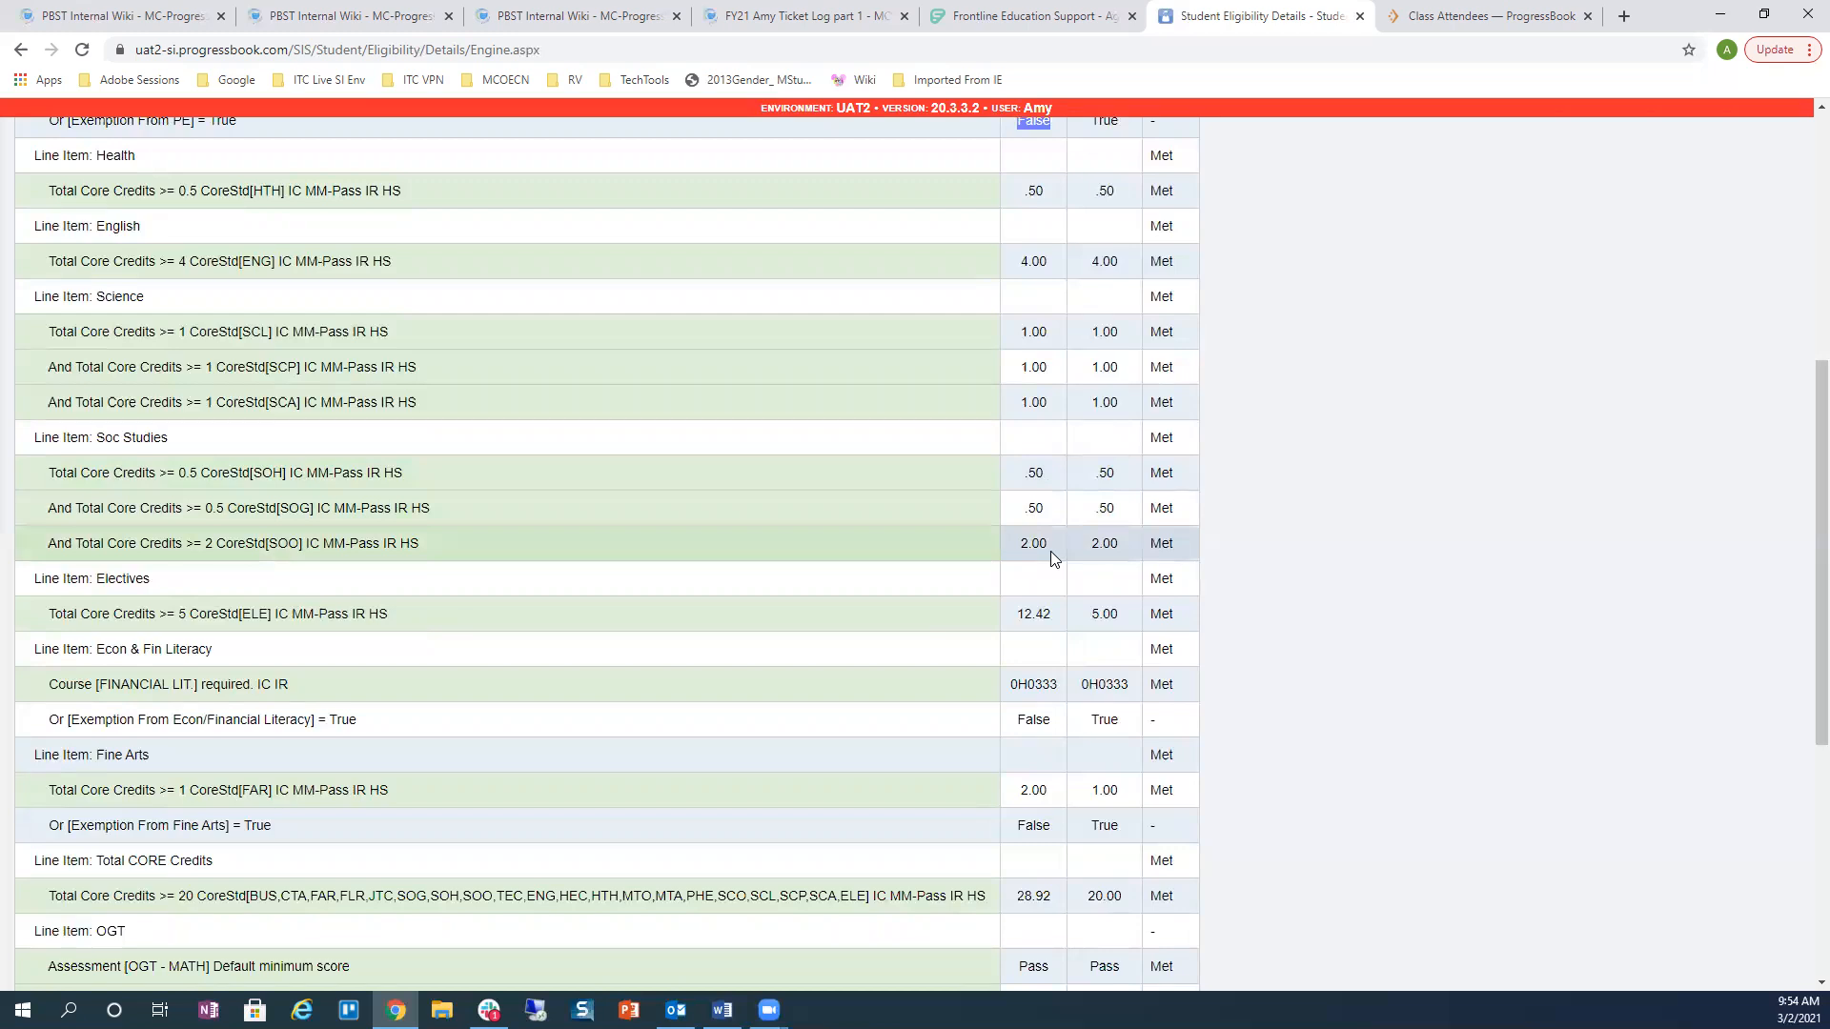
scroll(1051, 551, down, 3)
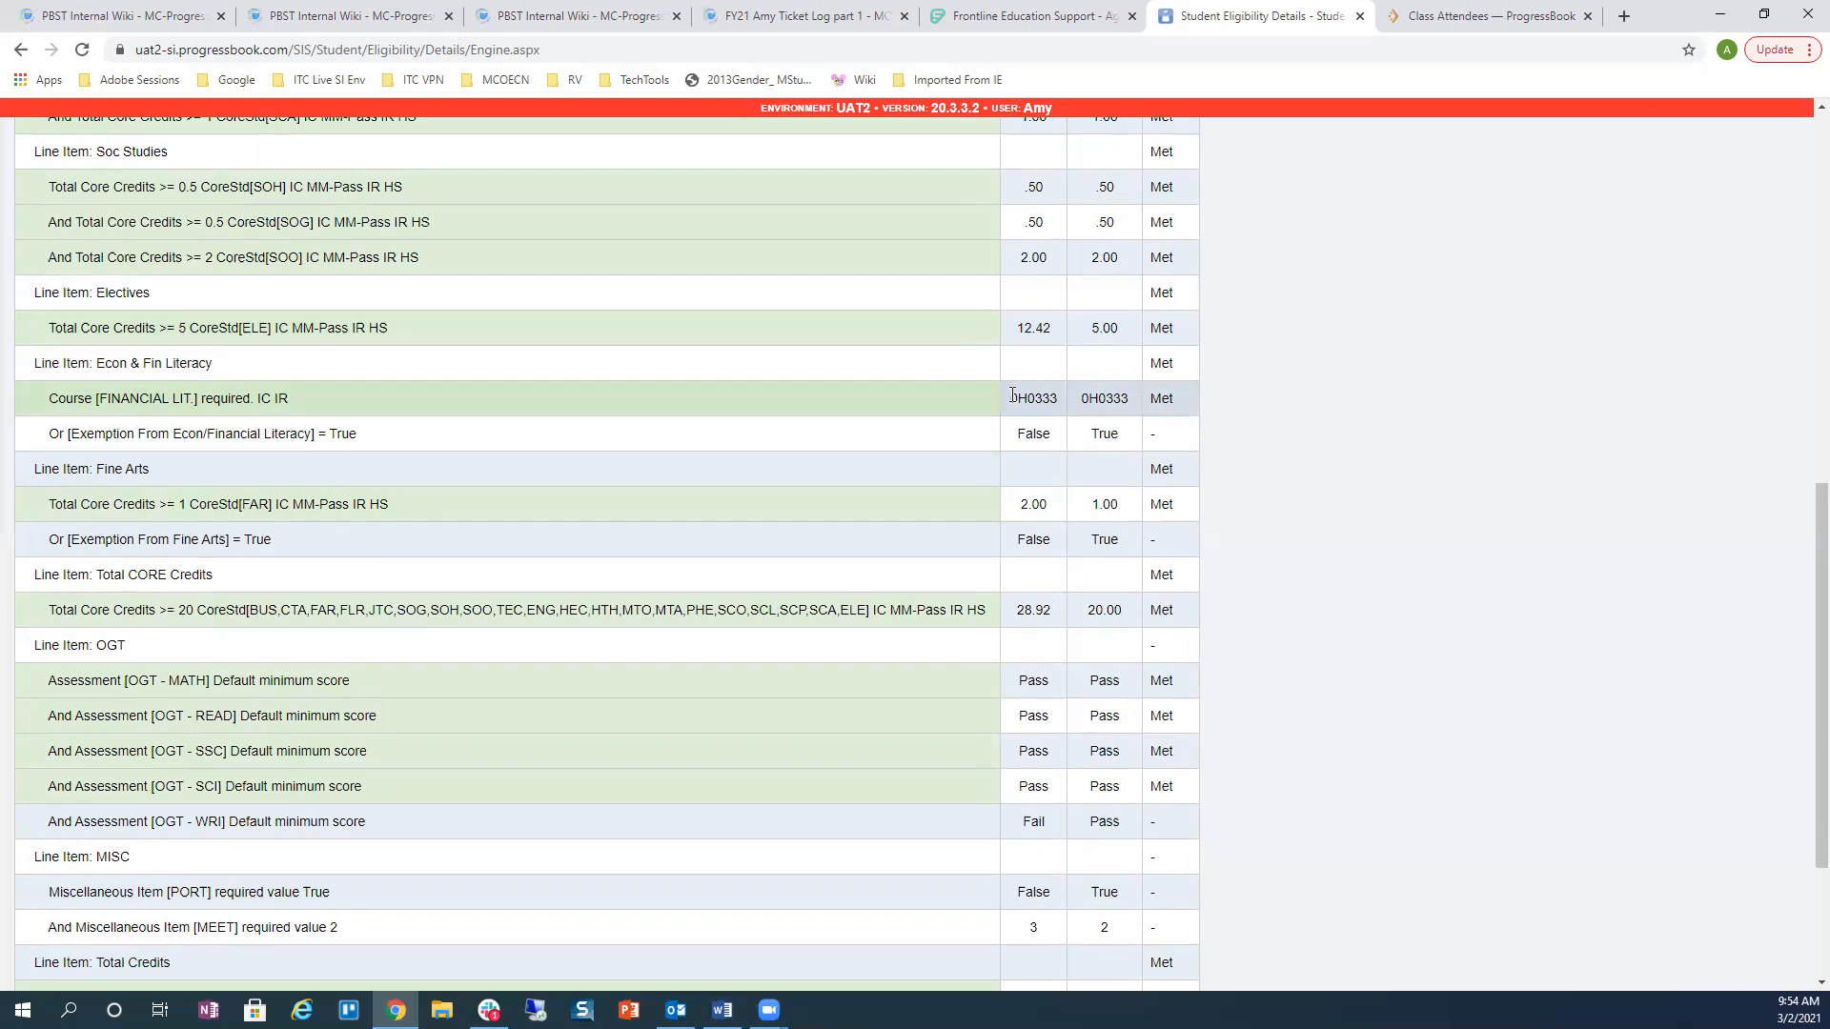
drag(1012, 394, 1060, 399)
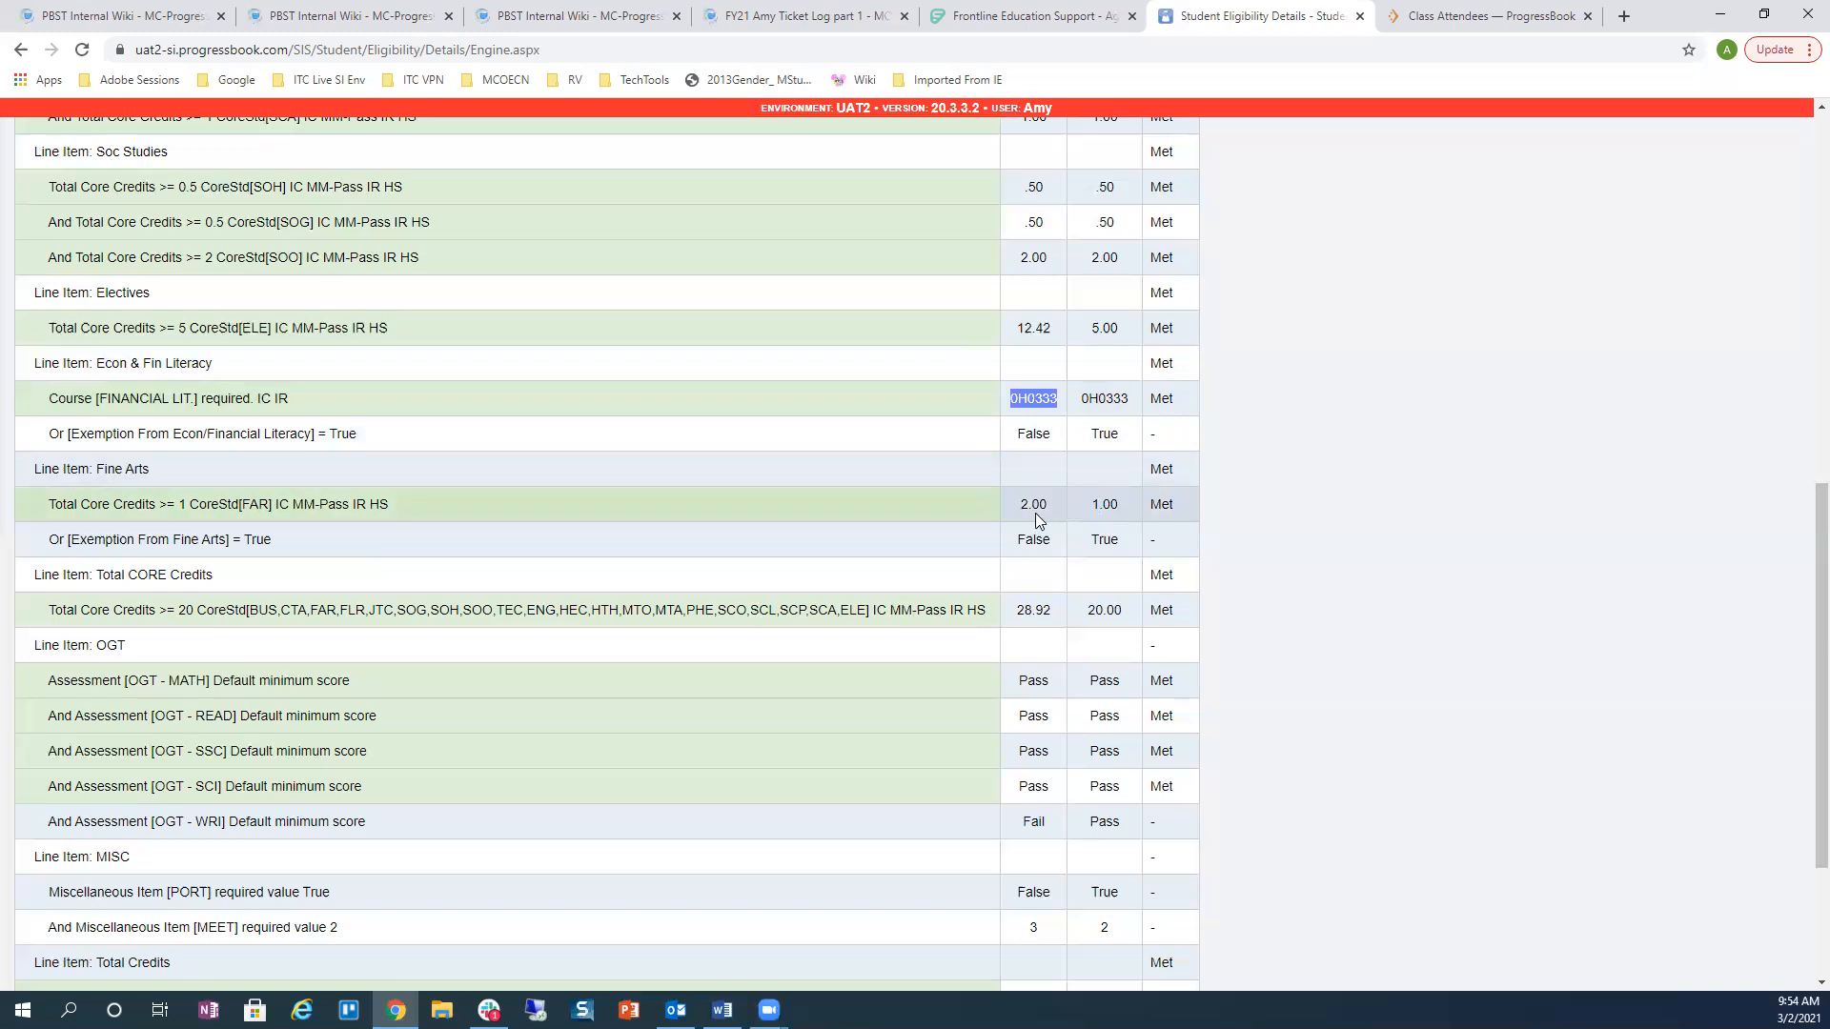
scroll(827, 467, down, 1)
scroll(826, 460, down, 2)
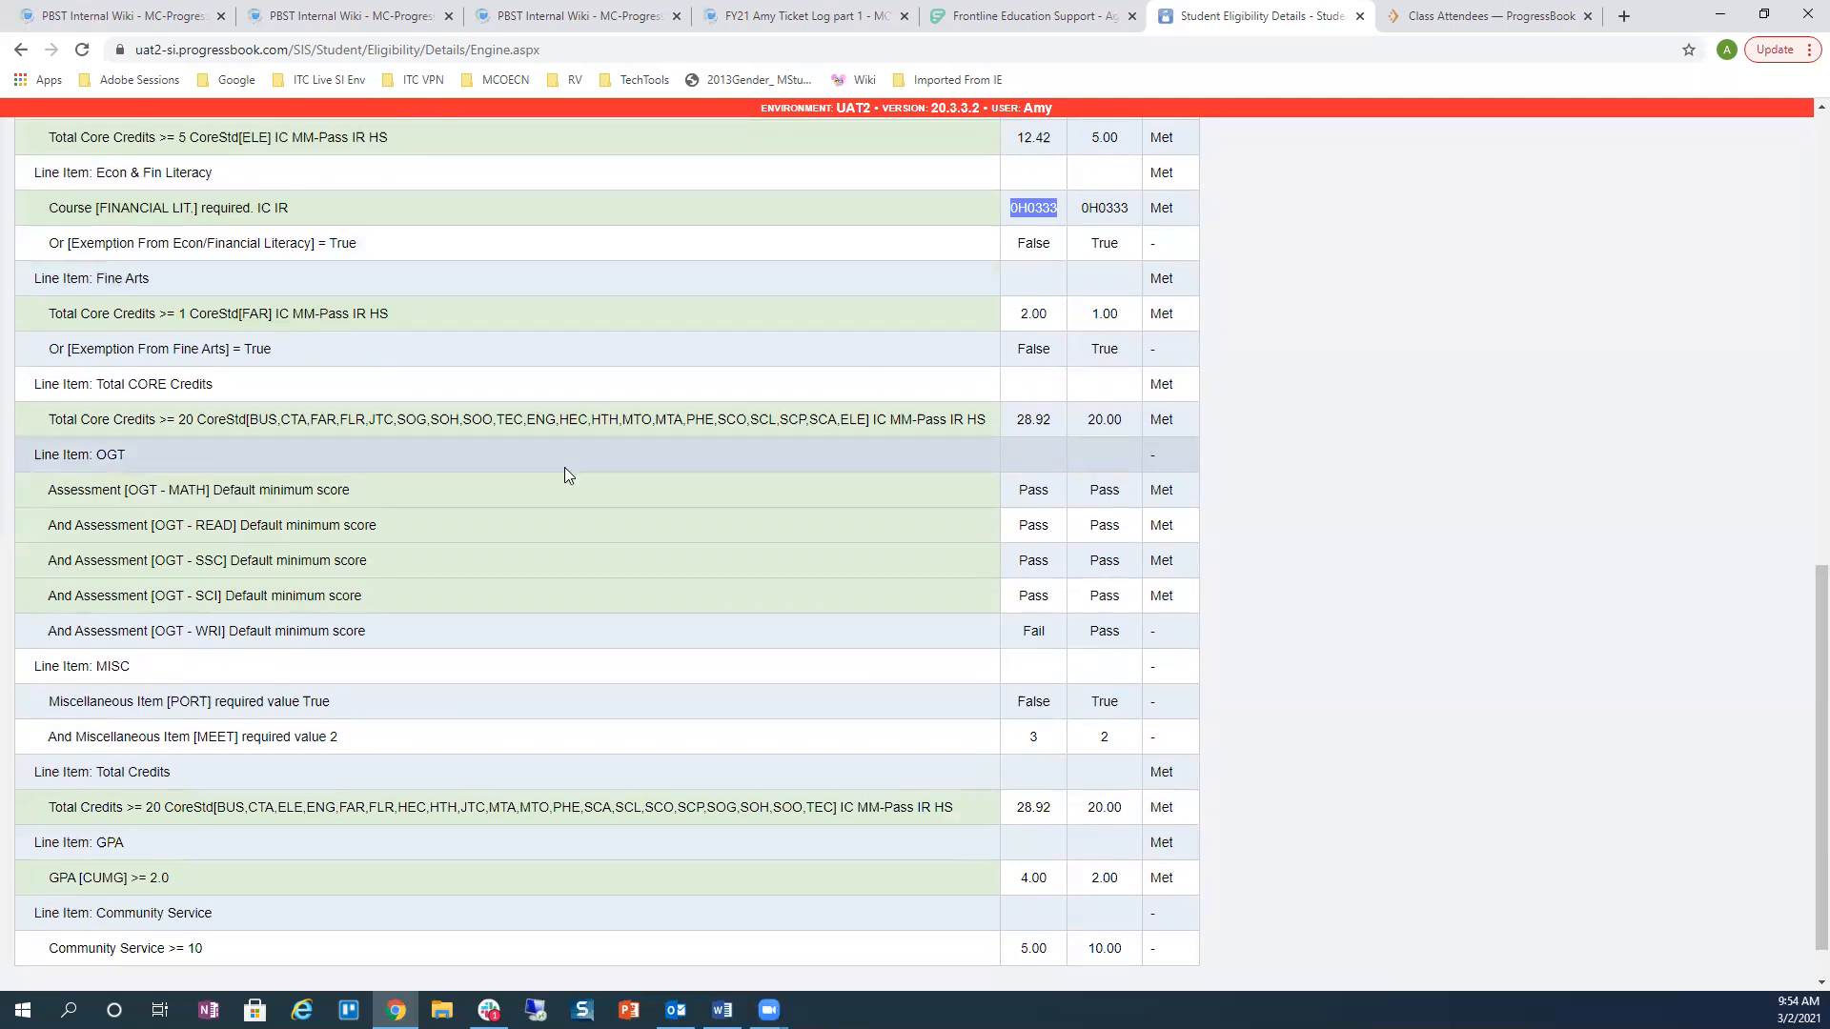
scroll(564, 473, down, 1)
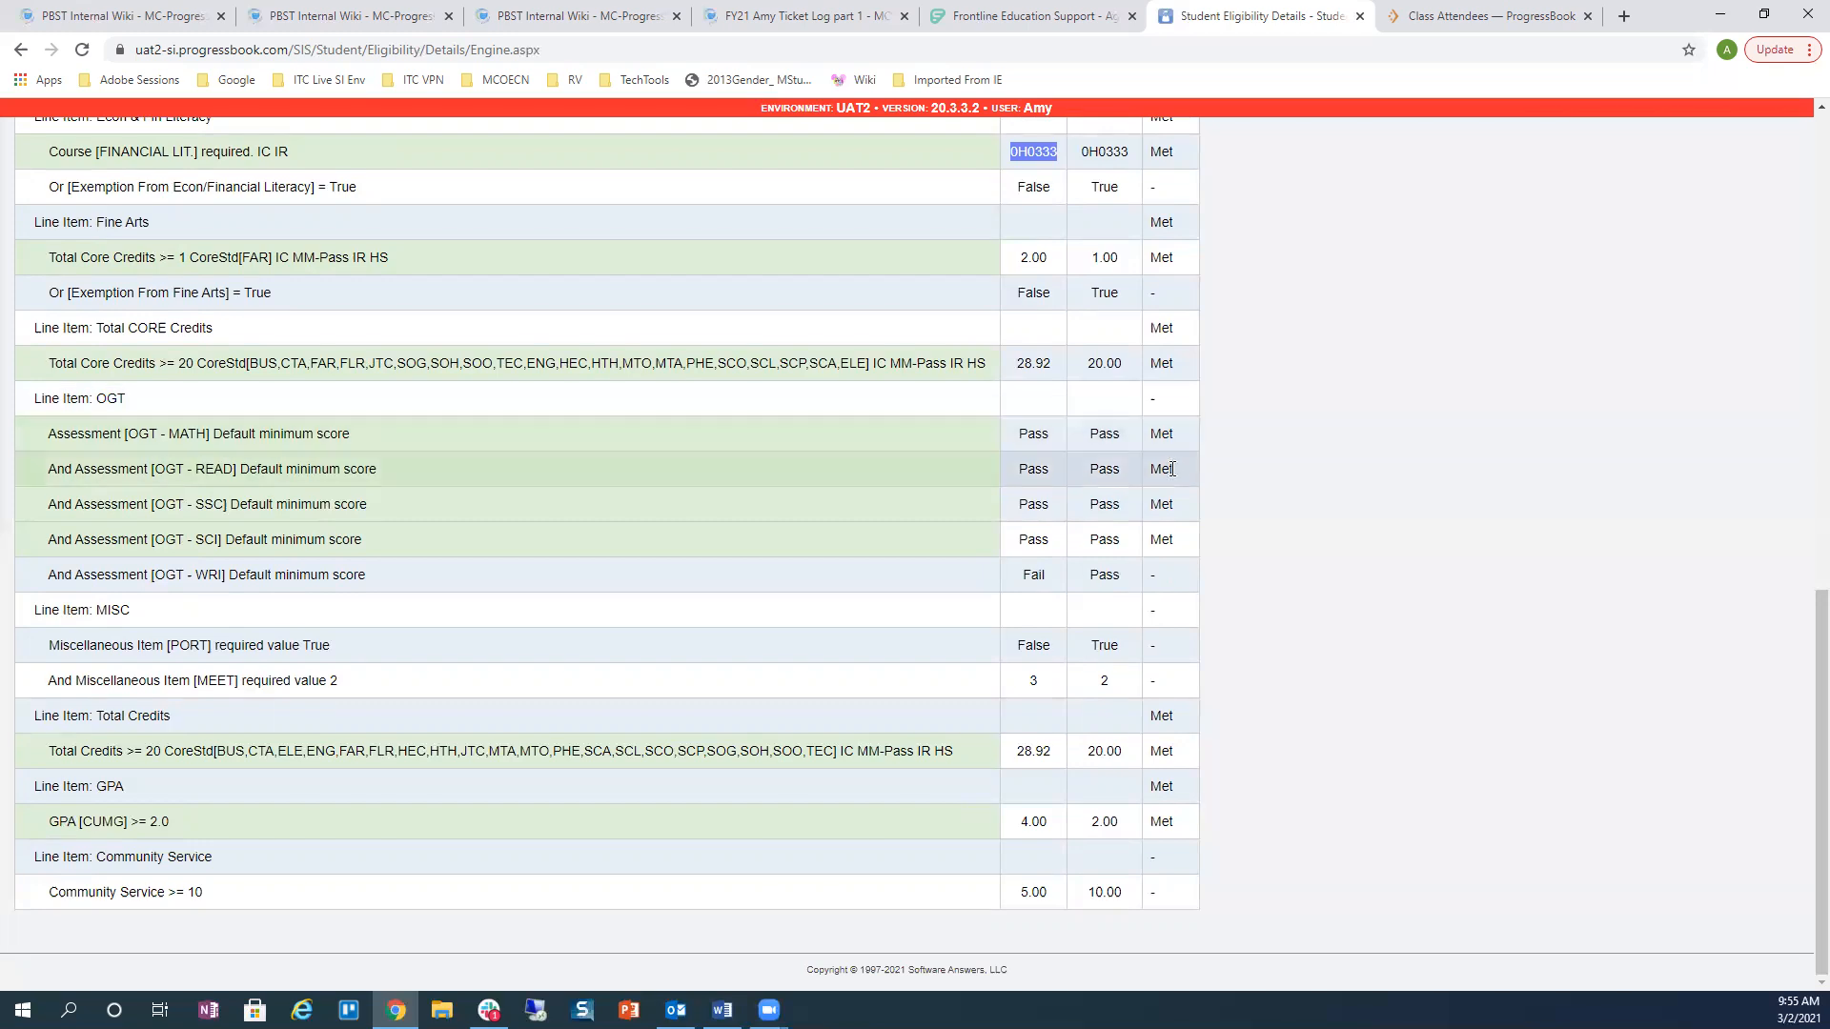
double_click(1028, 576)
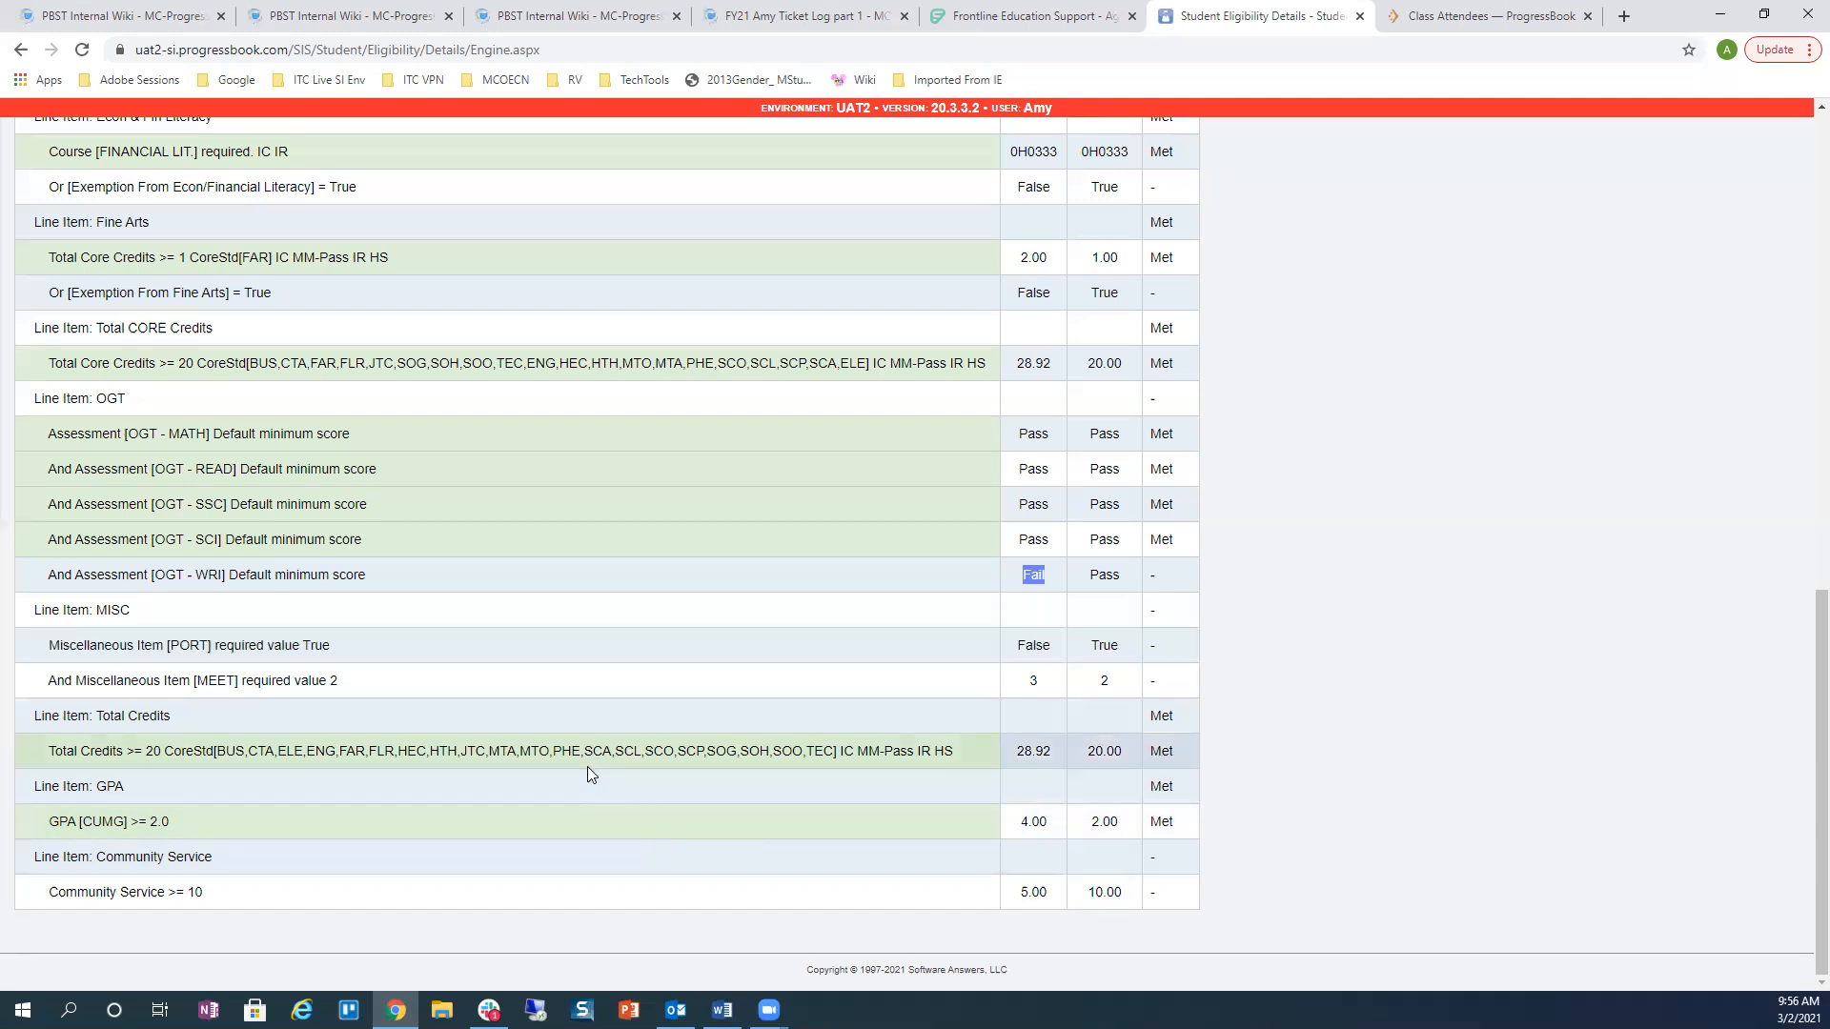
scroll(592, 753, up, 10)
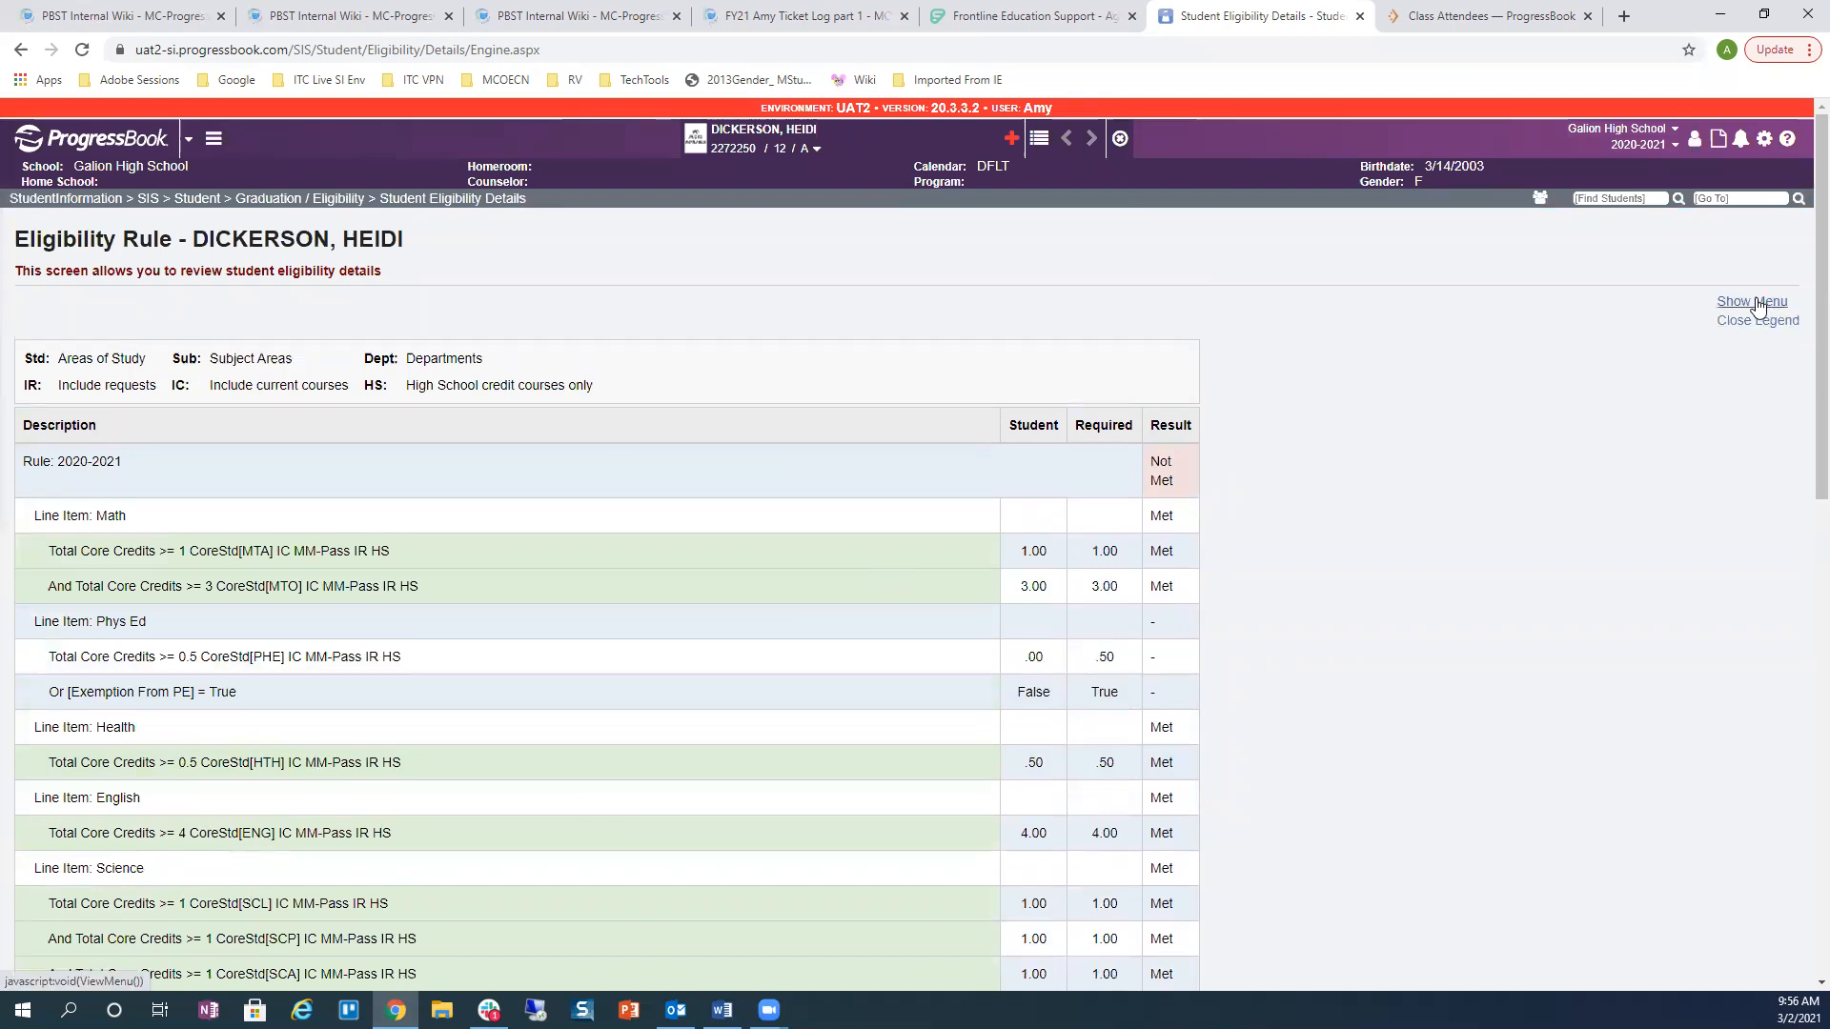
Step: Open the student's Community Service details and check the 10.00 total service hours
click(1758, 303)
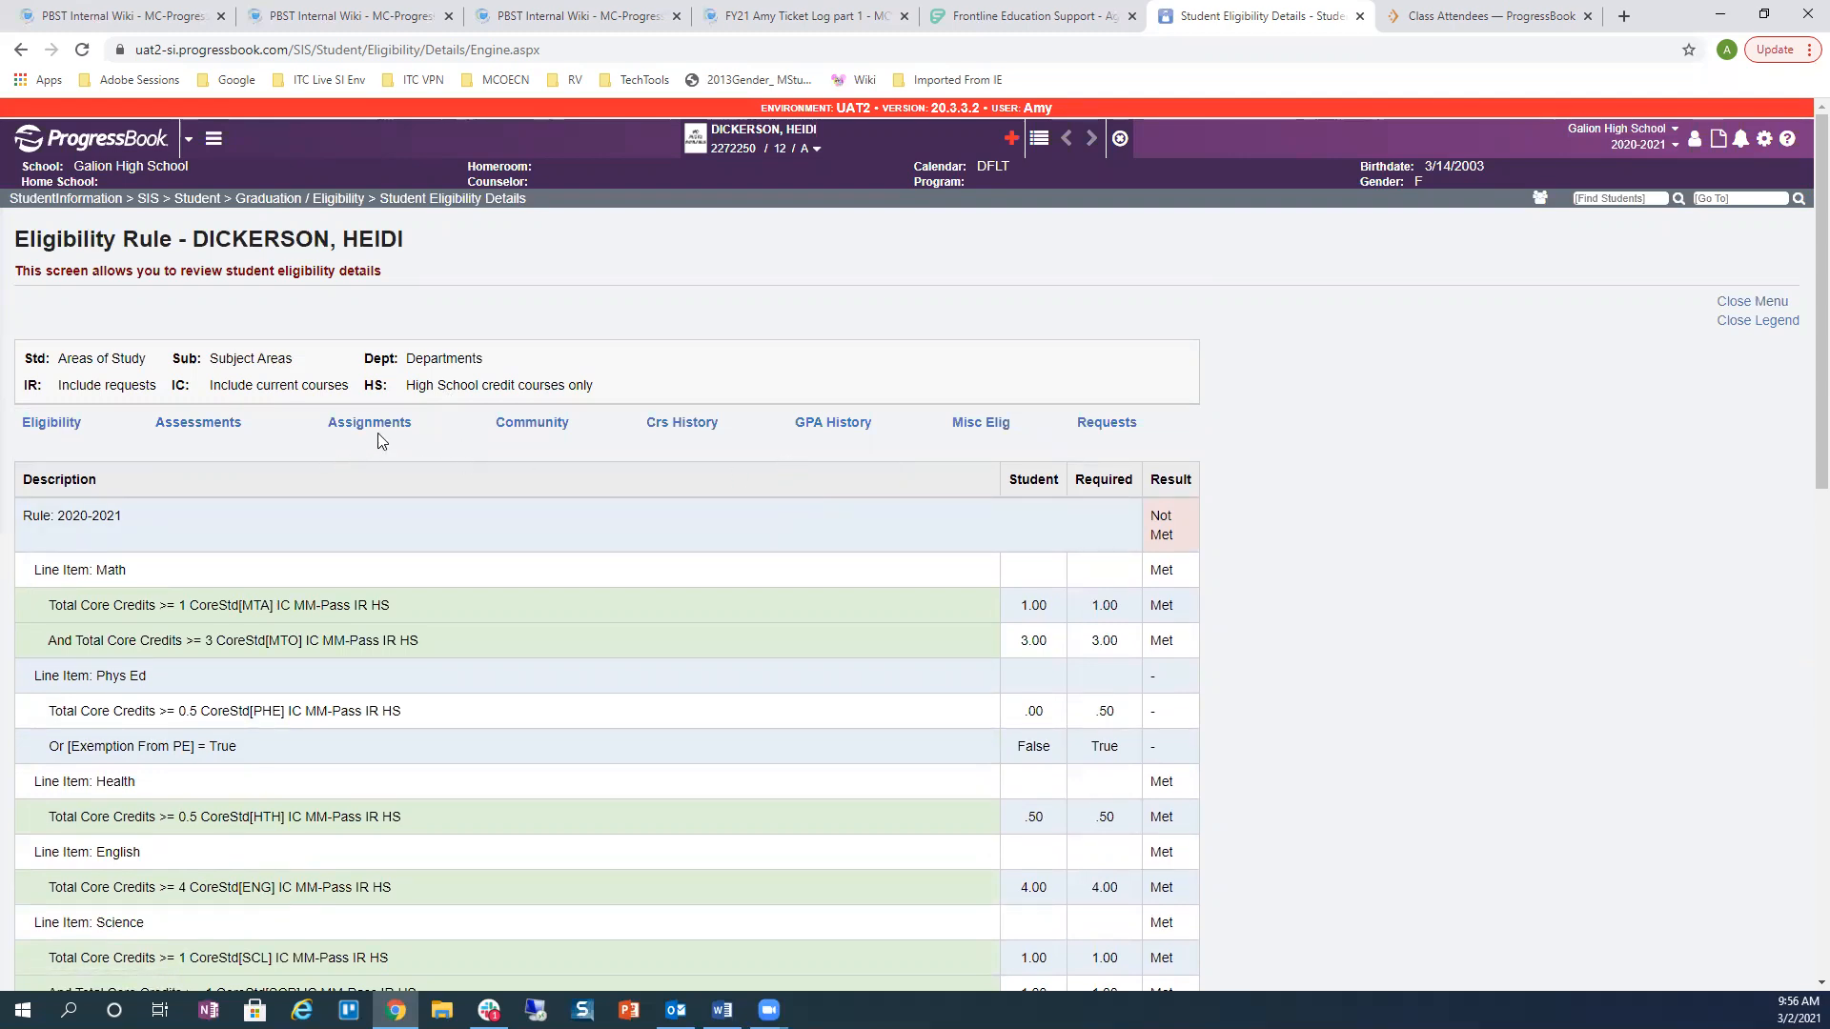
click(515, 429)
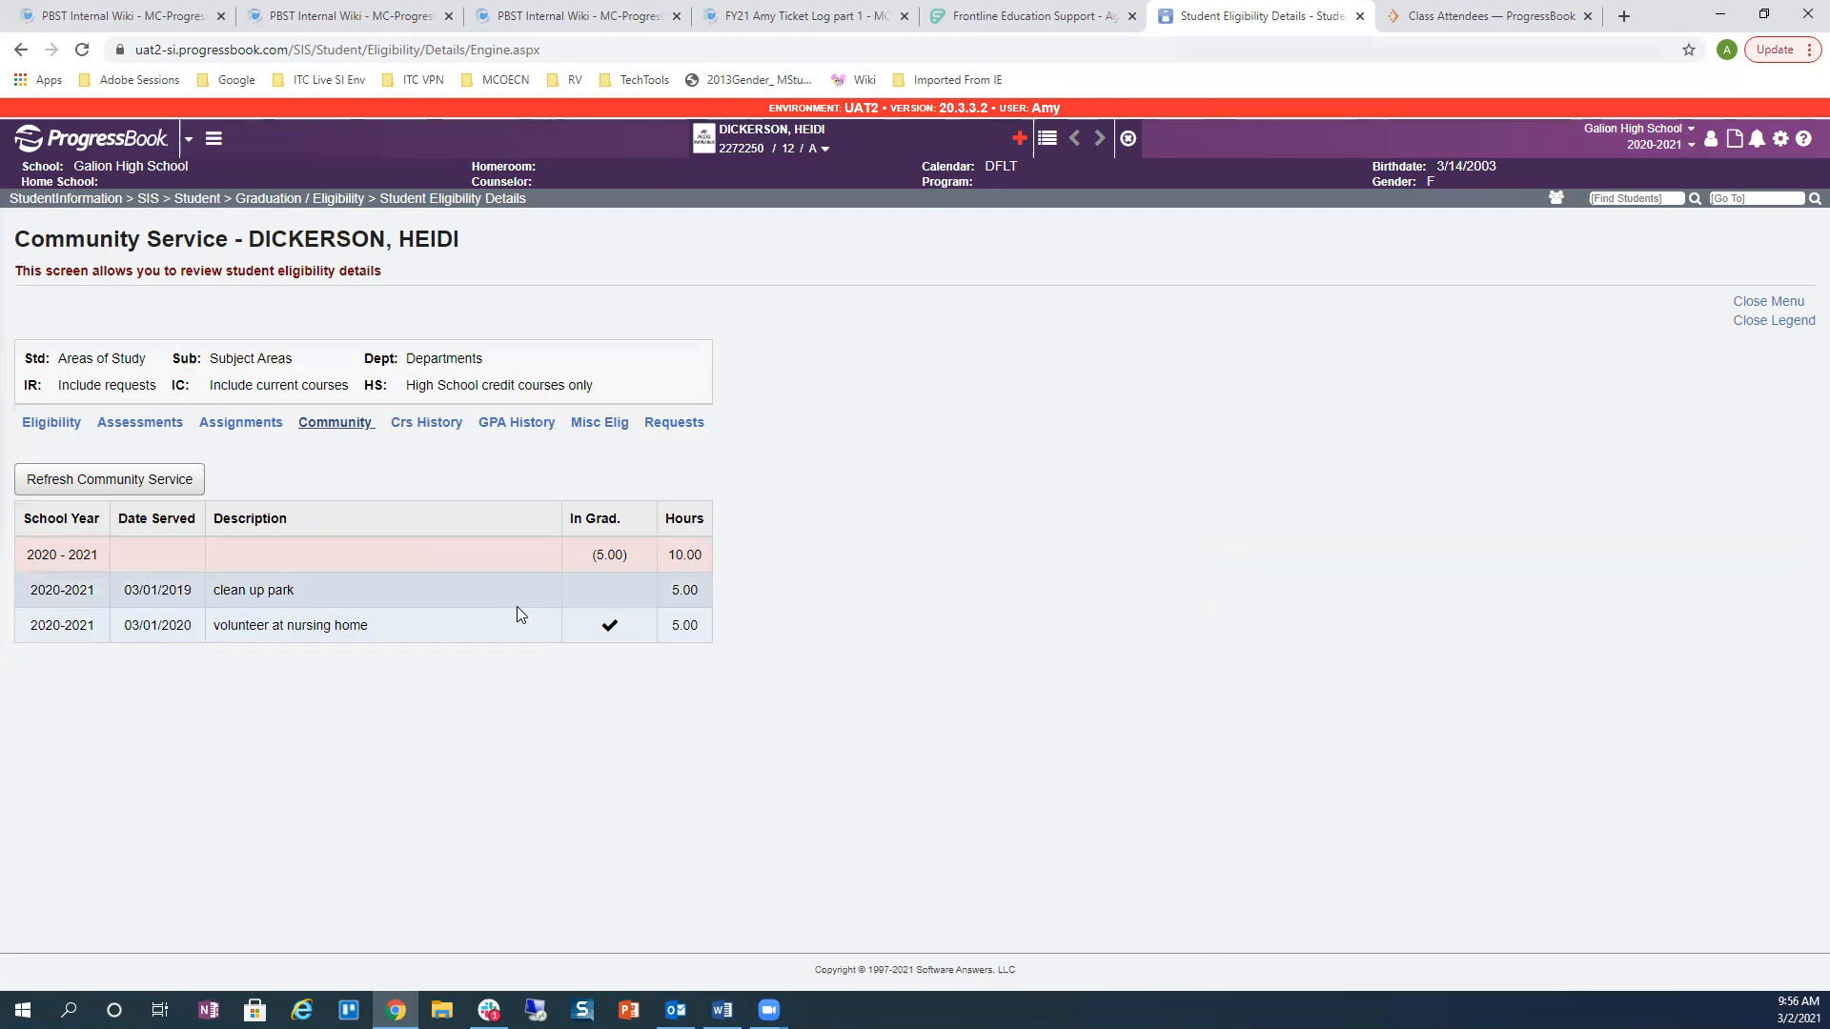
click(673, 555)
double_click(673, 555)
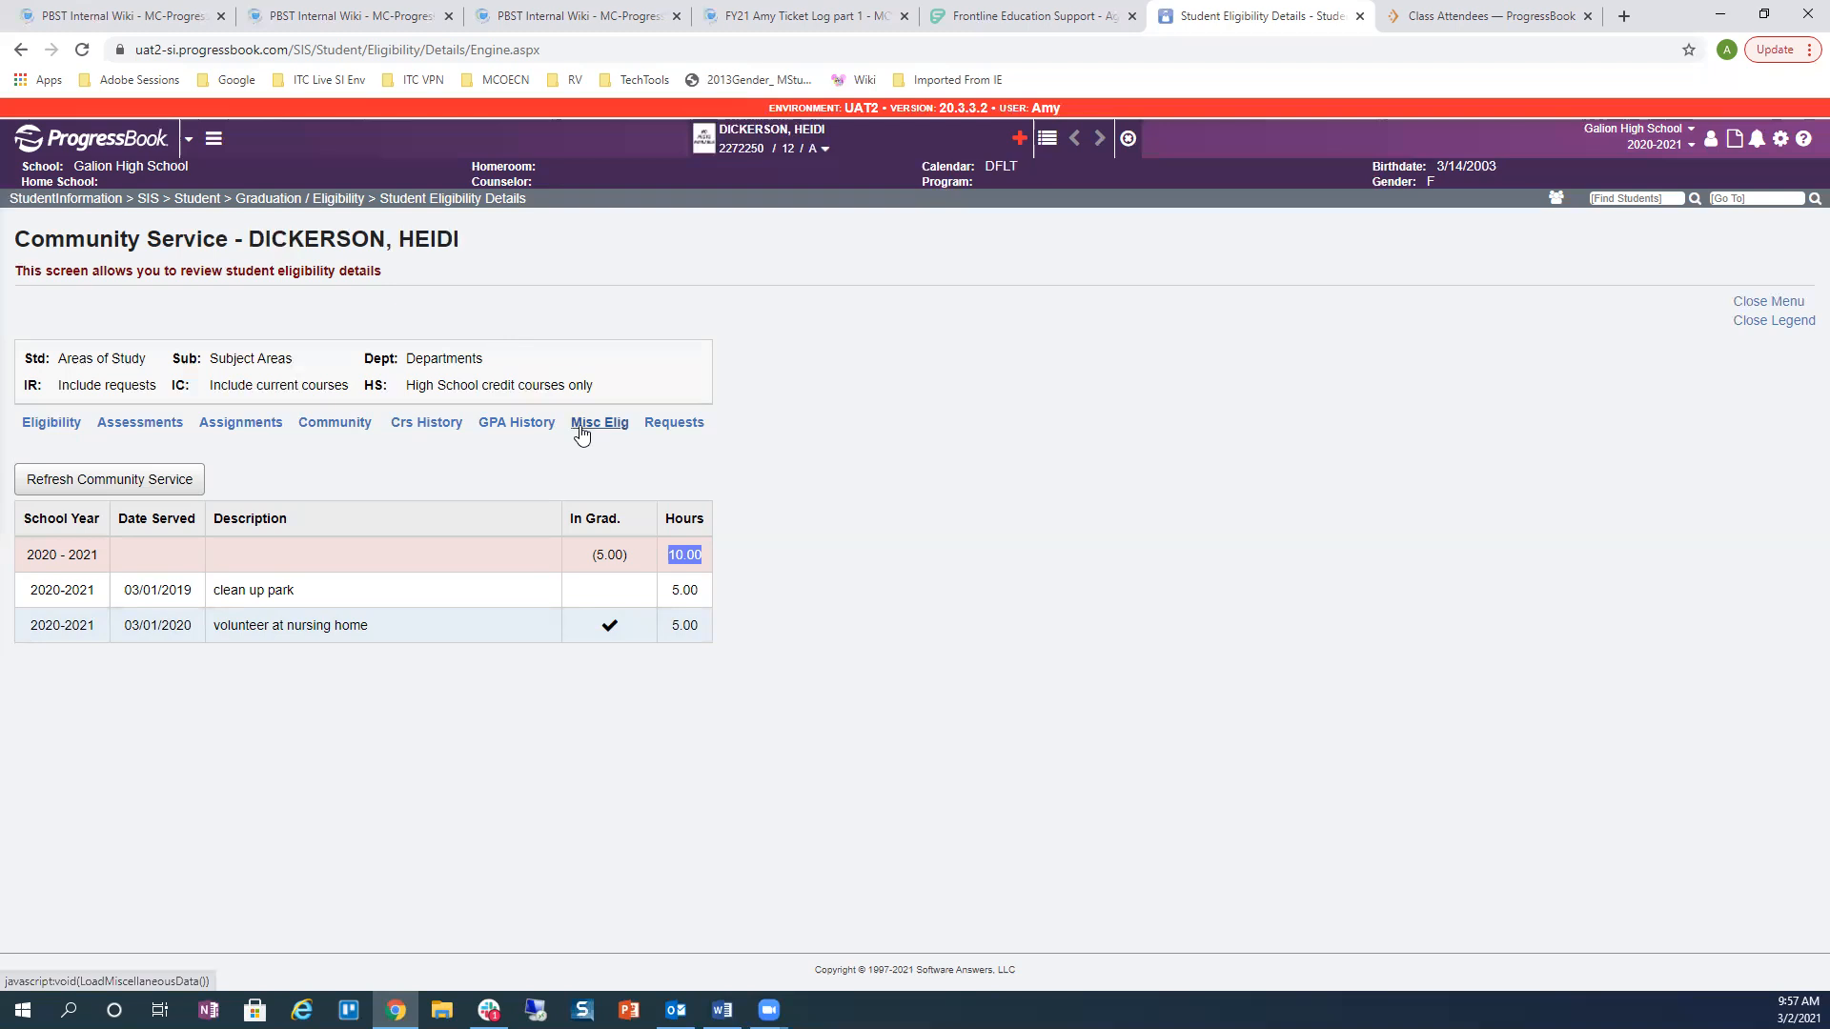
Step: Refresh the Miscellaneous Eligibility Data, then return to Community Service details
click(580, 428)
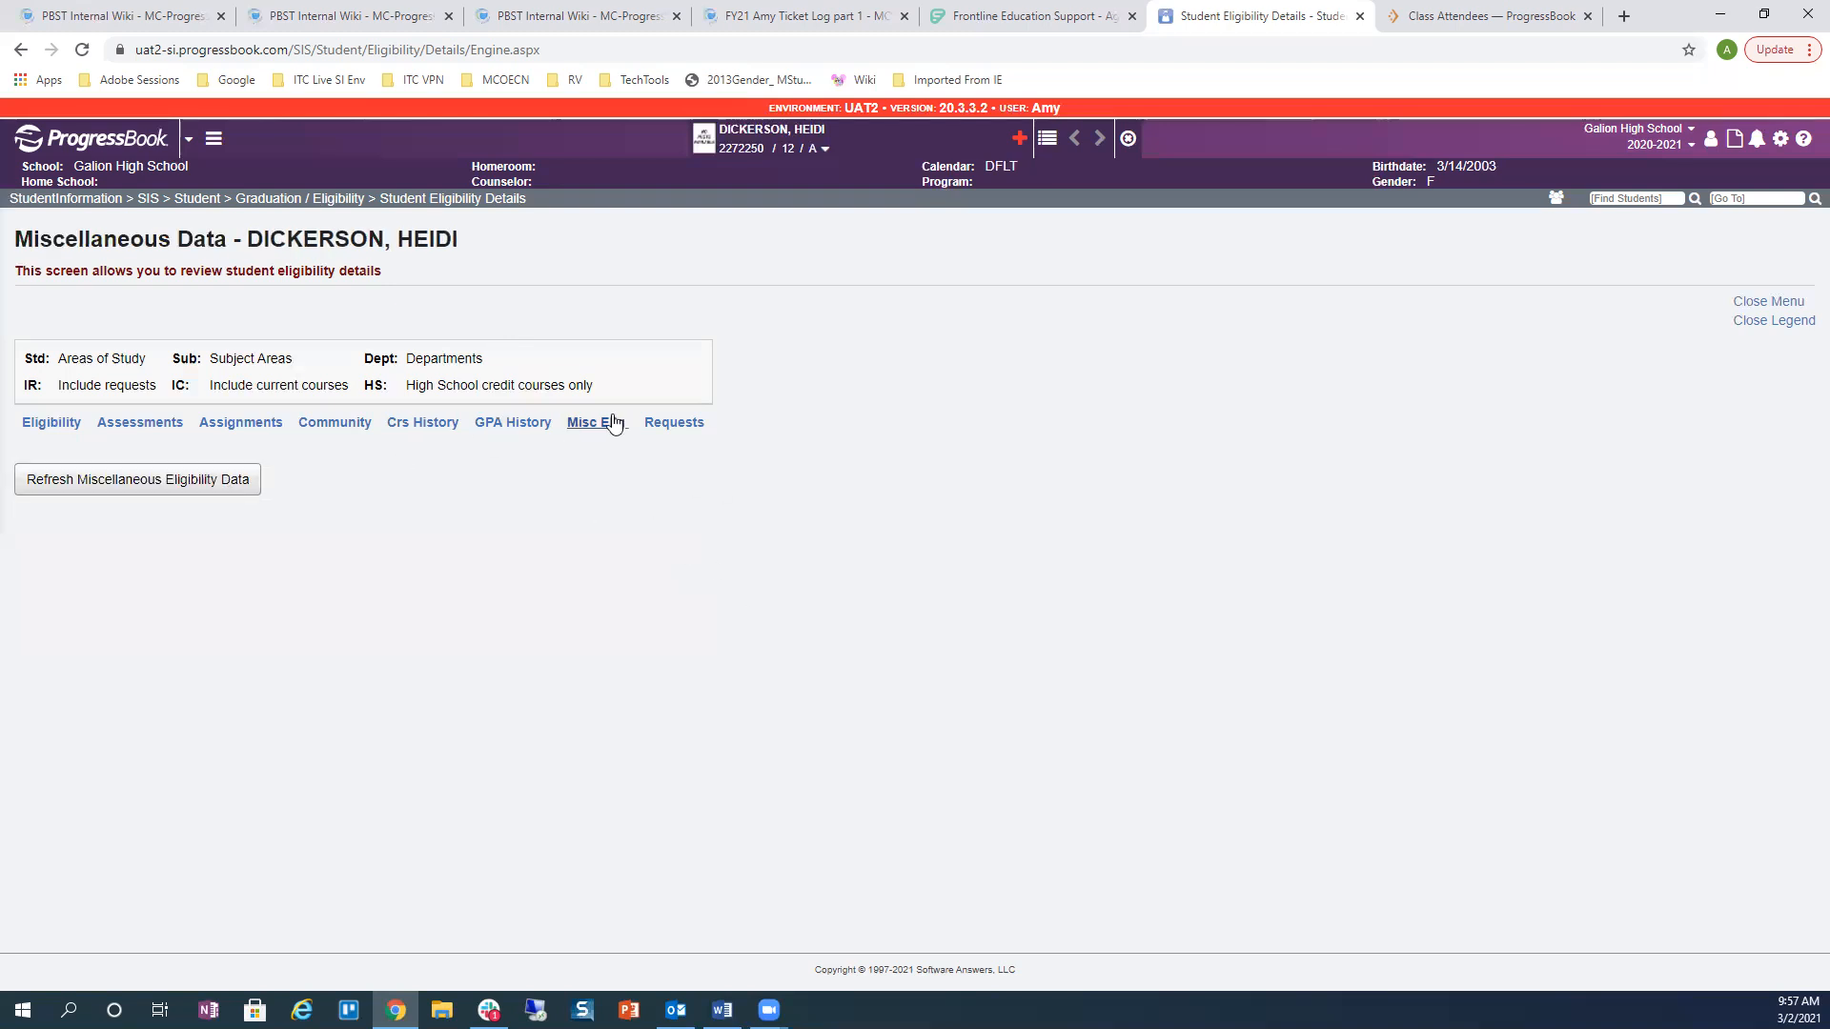
click(79, 488)
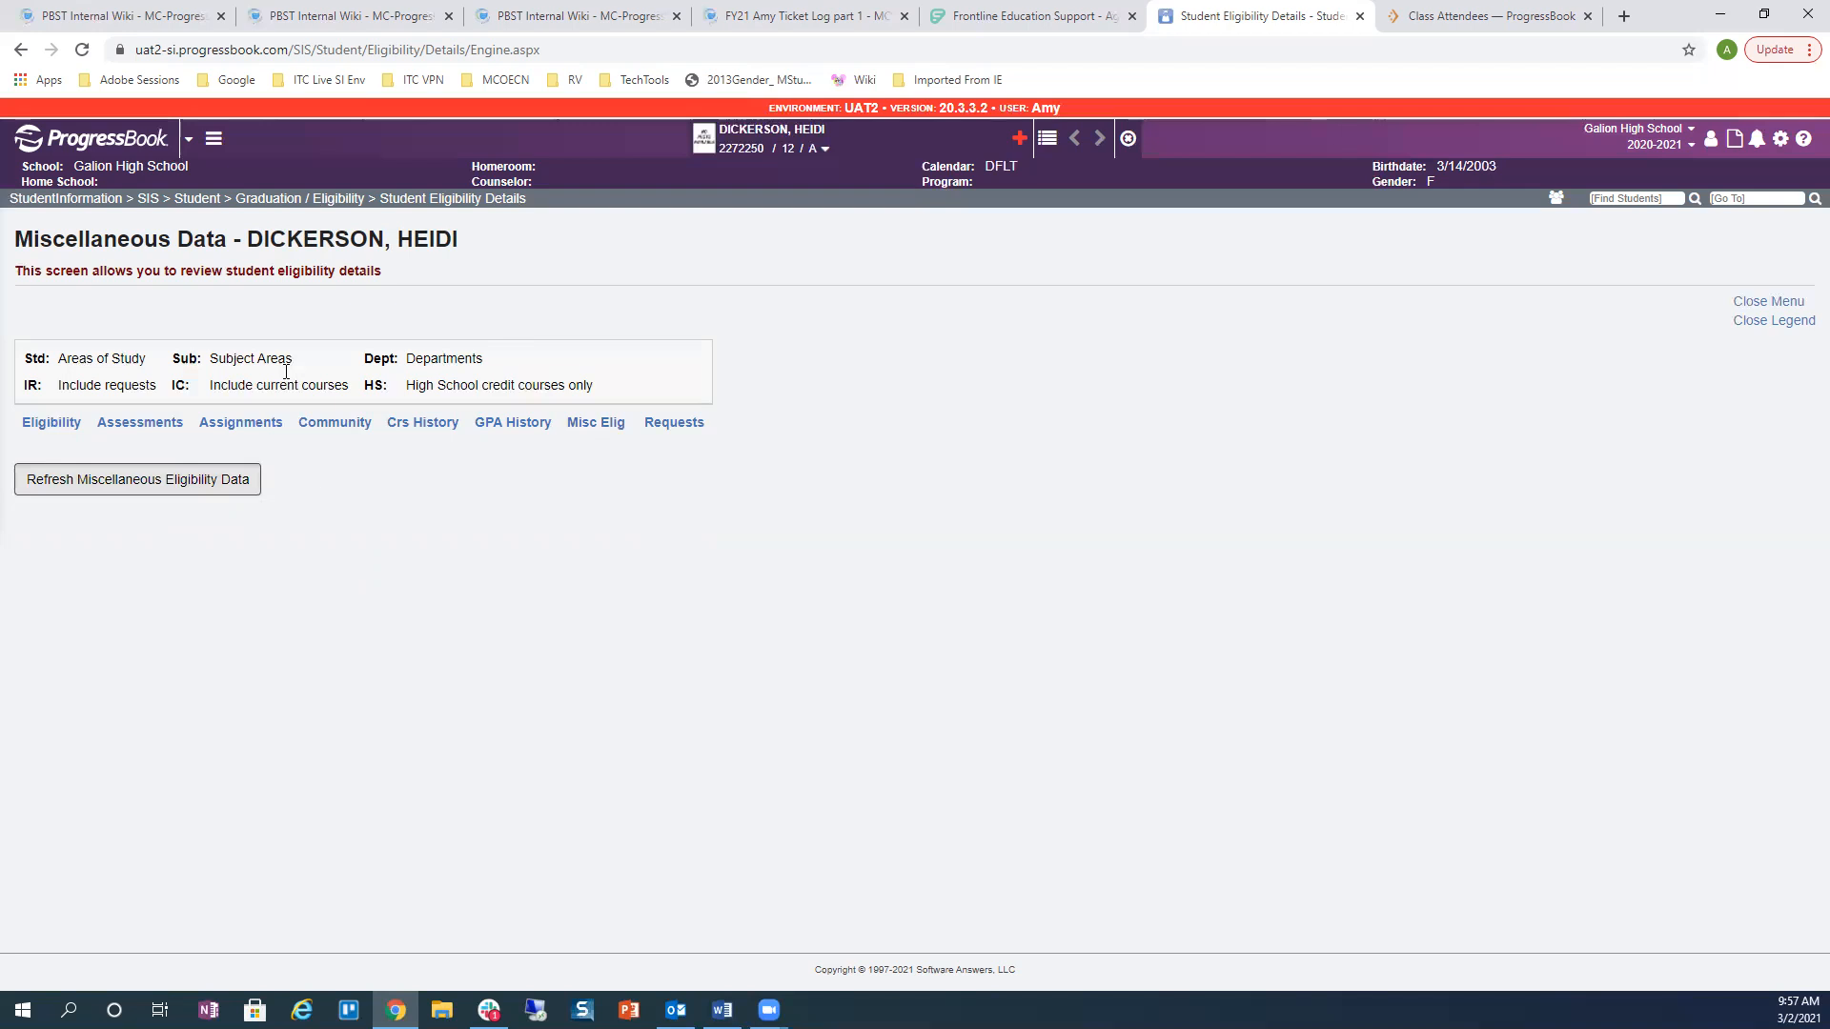
click(329, 427)
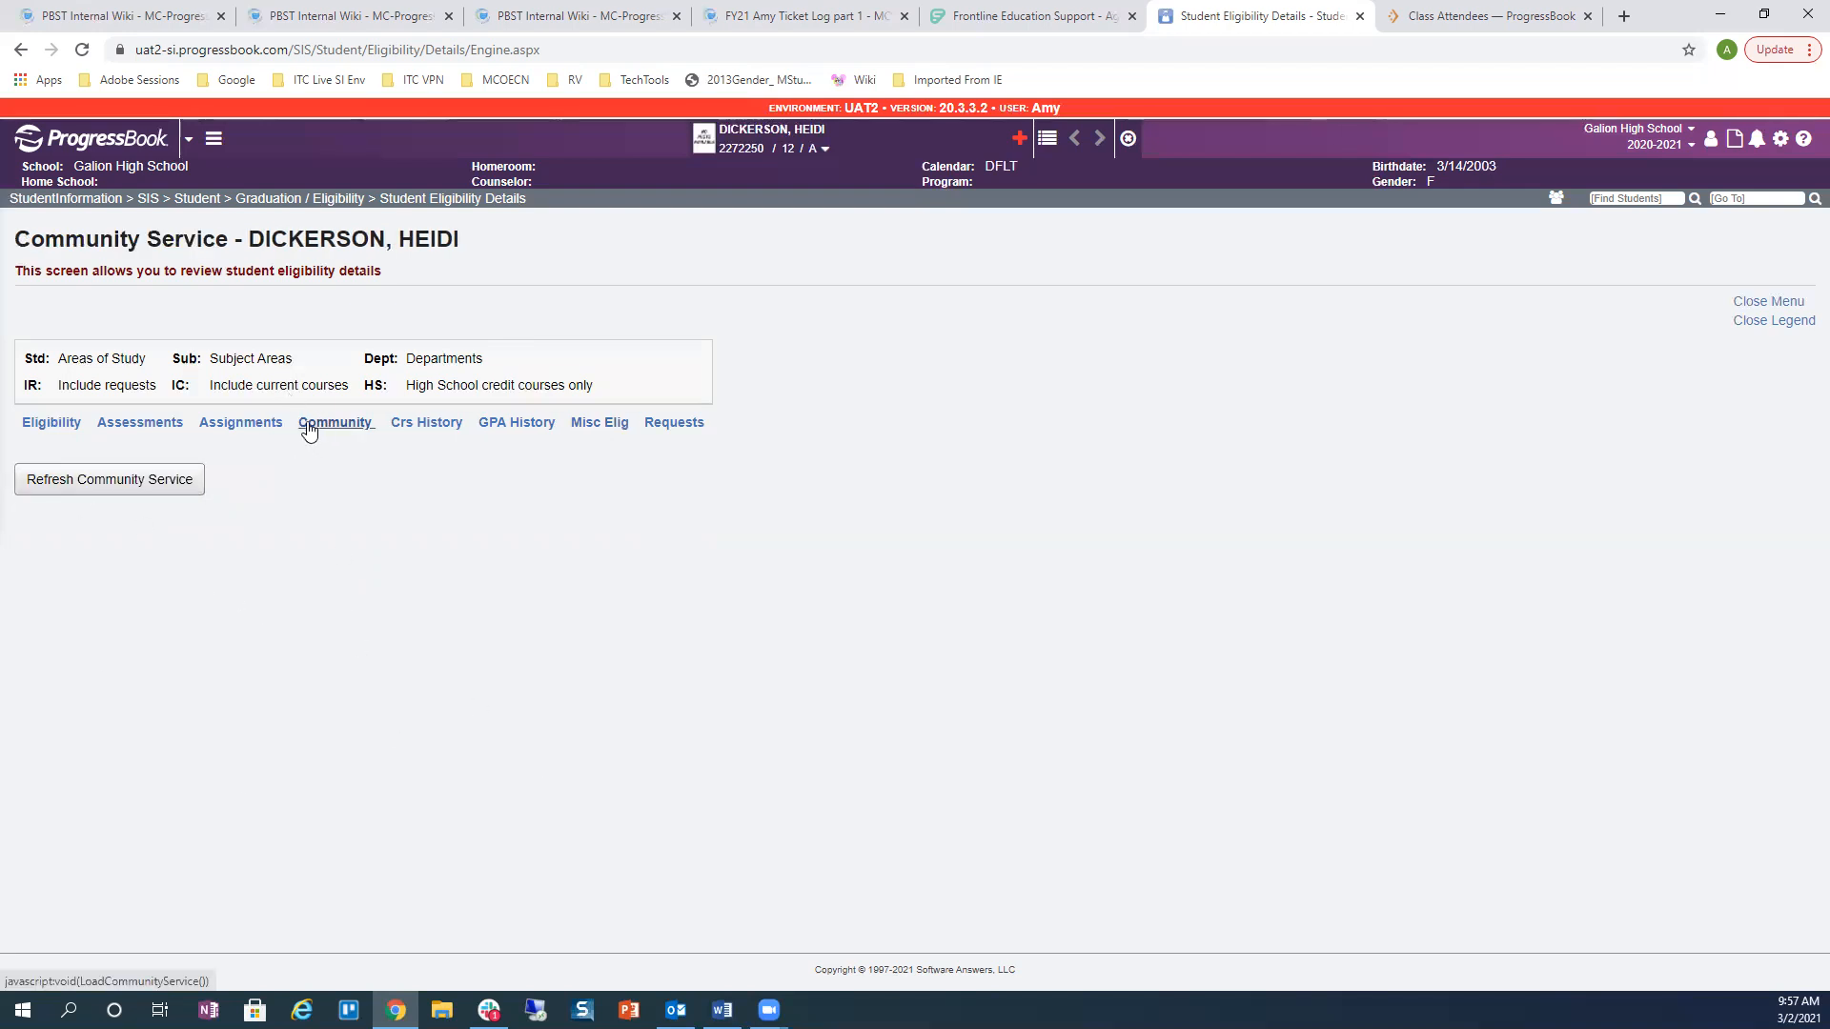
Step: Refresh the student's Community Service data
click(187, 482)
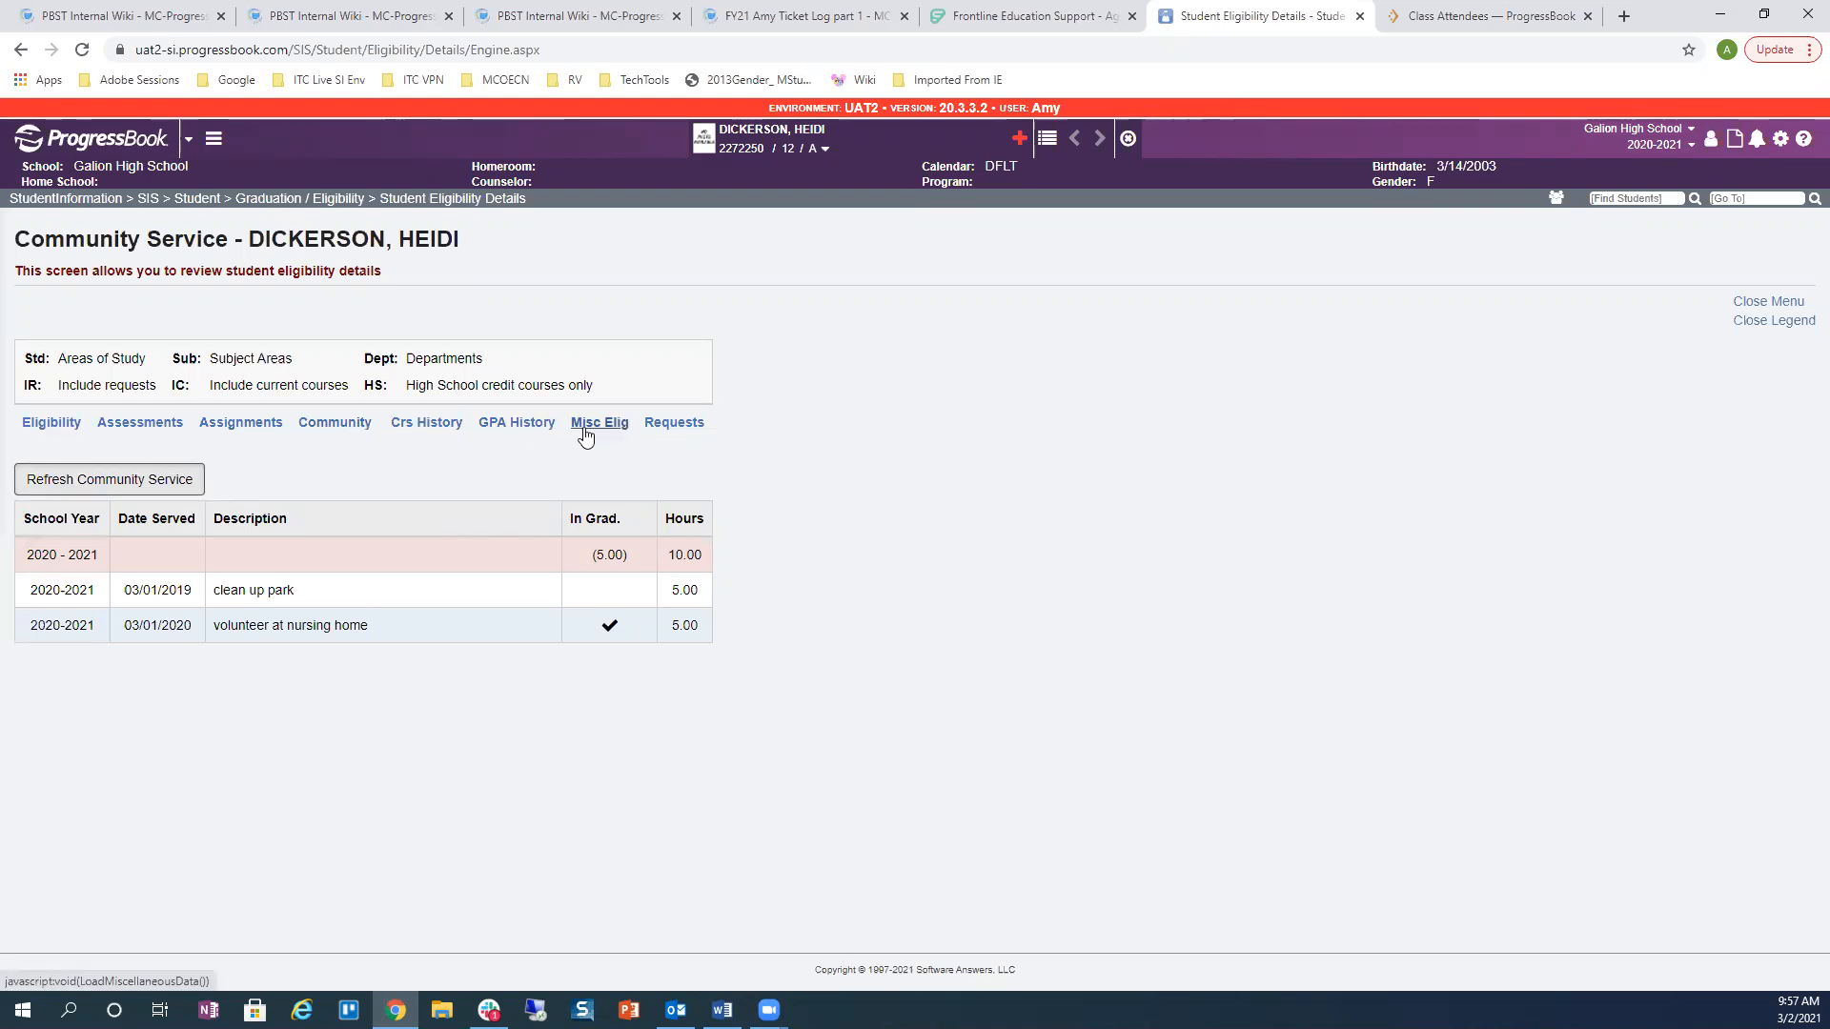
Step: View the student's assessments filtered to the OGT test type
click(167, 426)
click(162, 479)
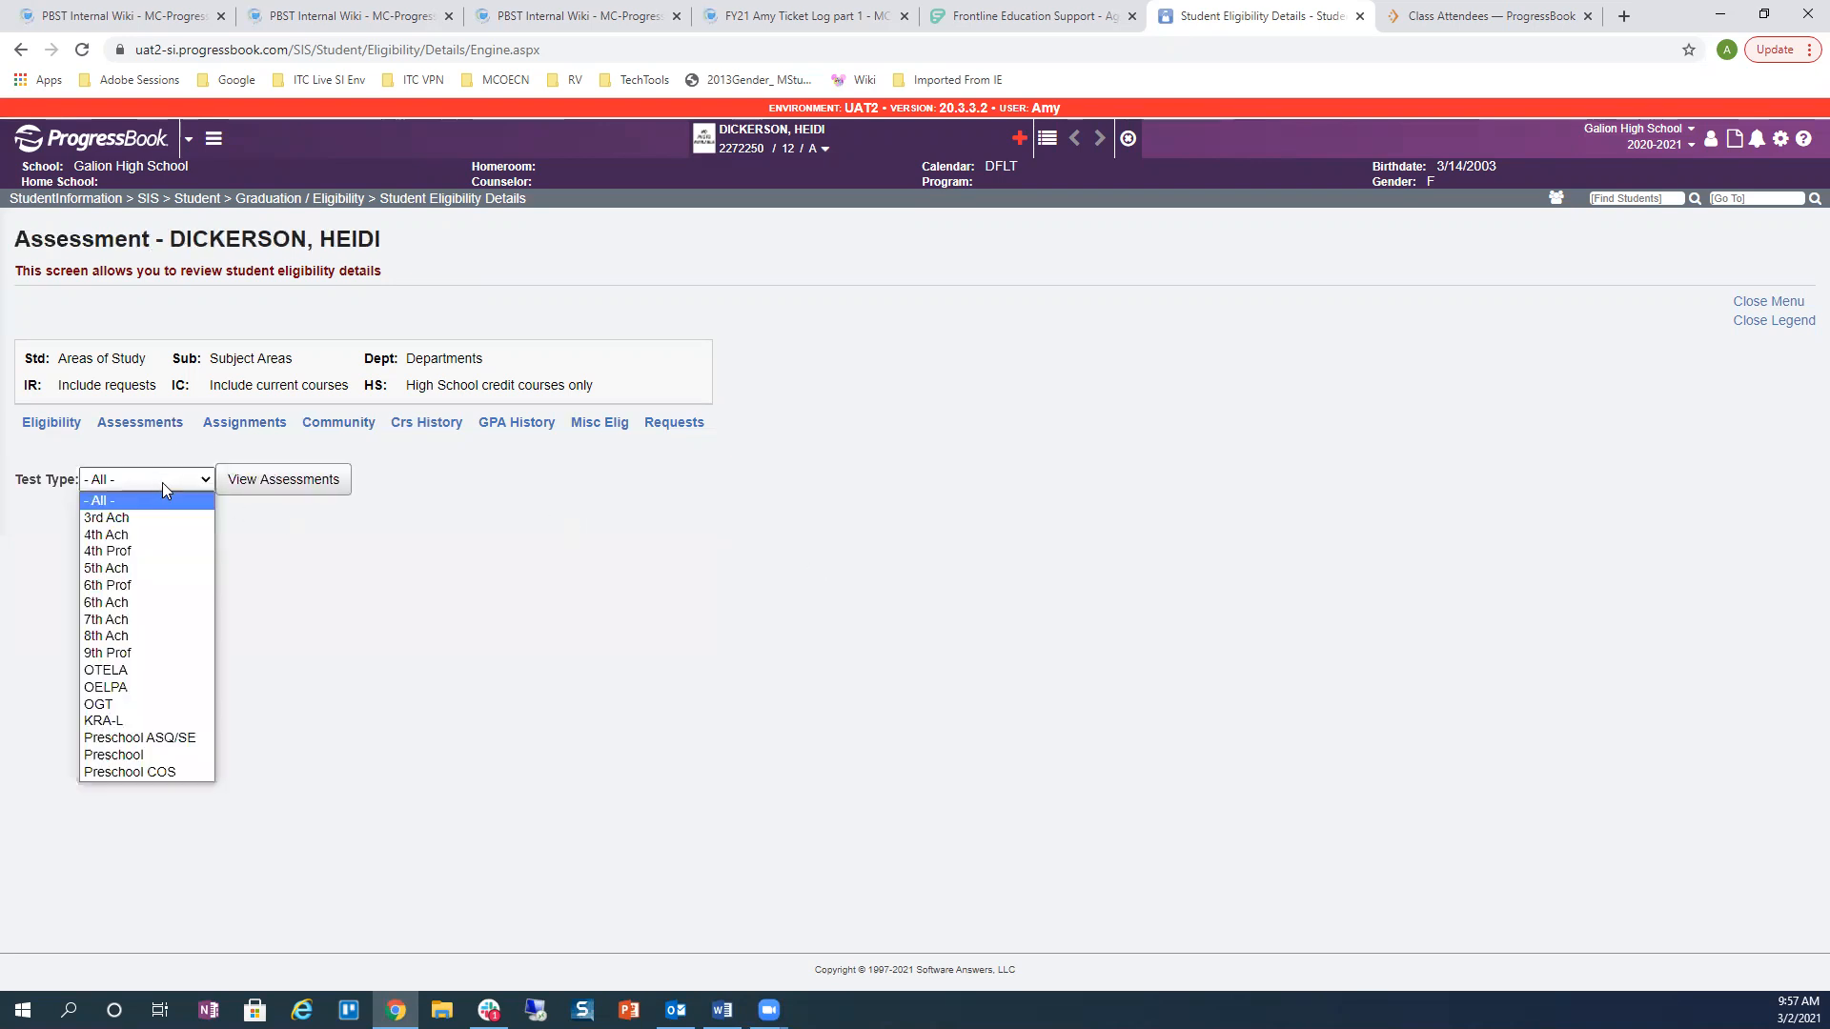
click(178, 705)
click(270, 480)
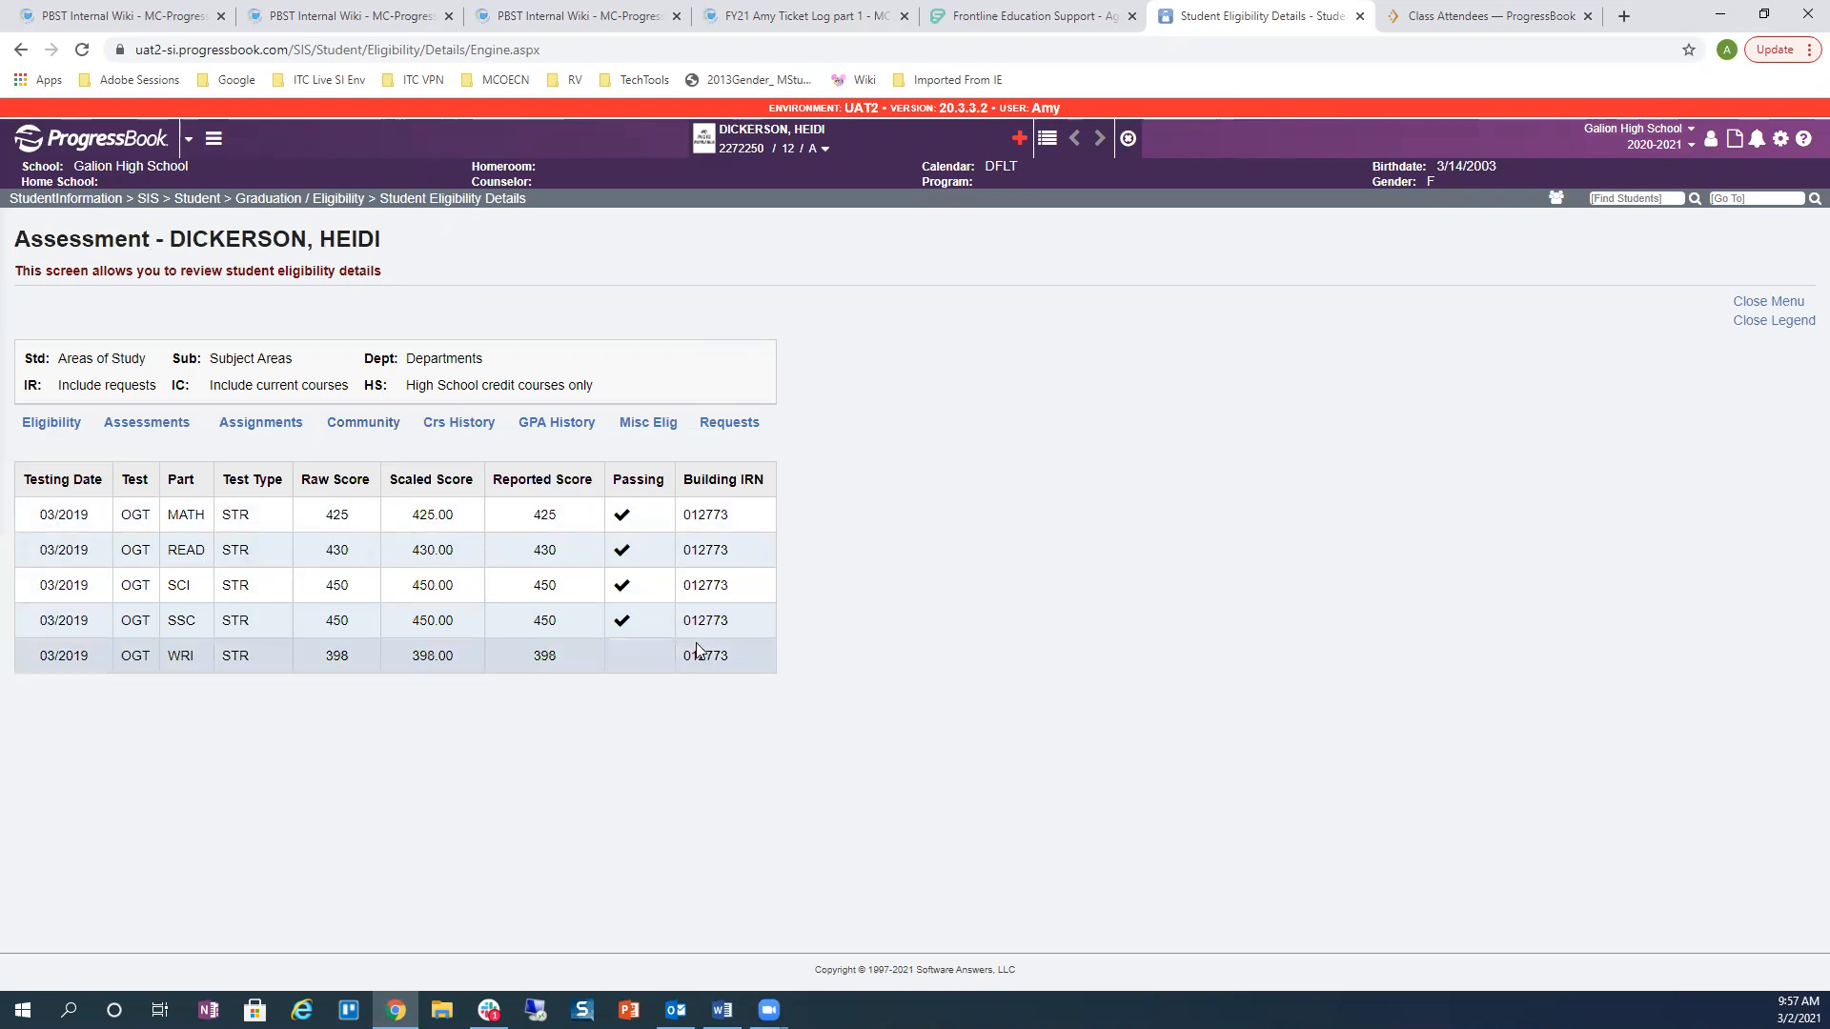
Step: View the student's course assignments filtered to the PE area of study
click(242, 435)
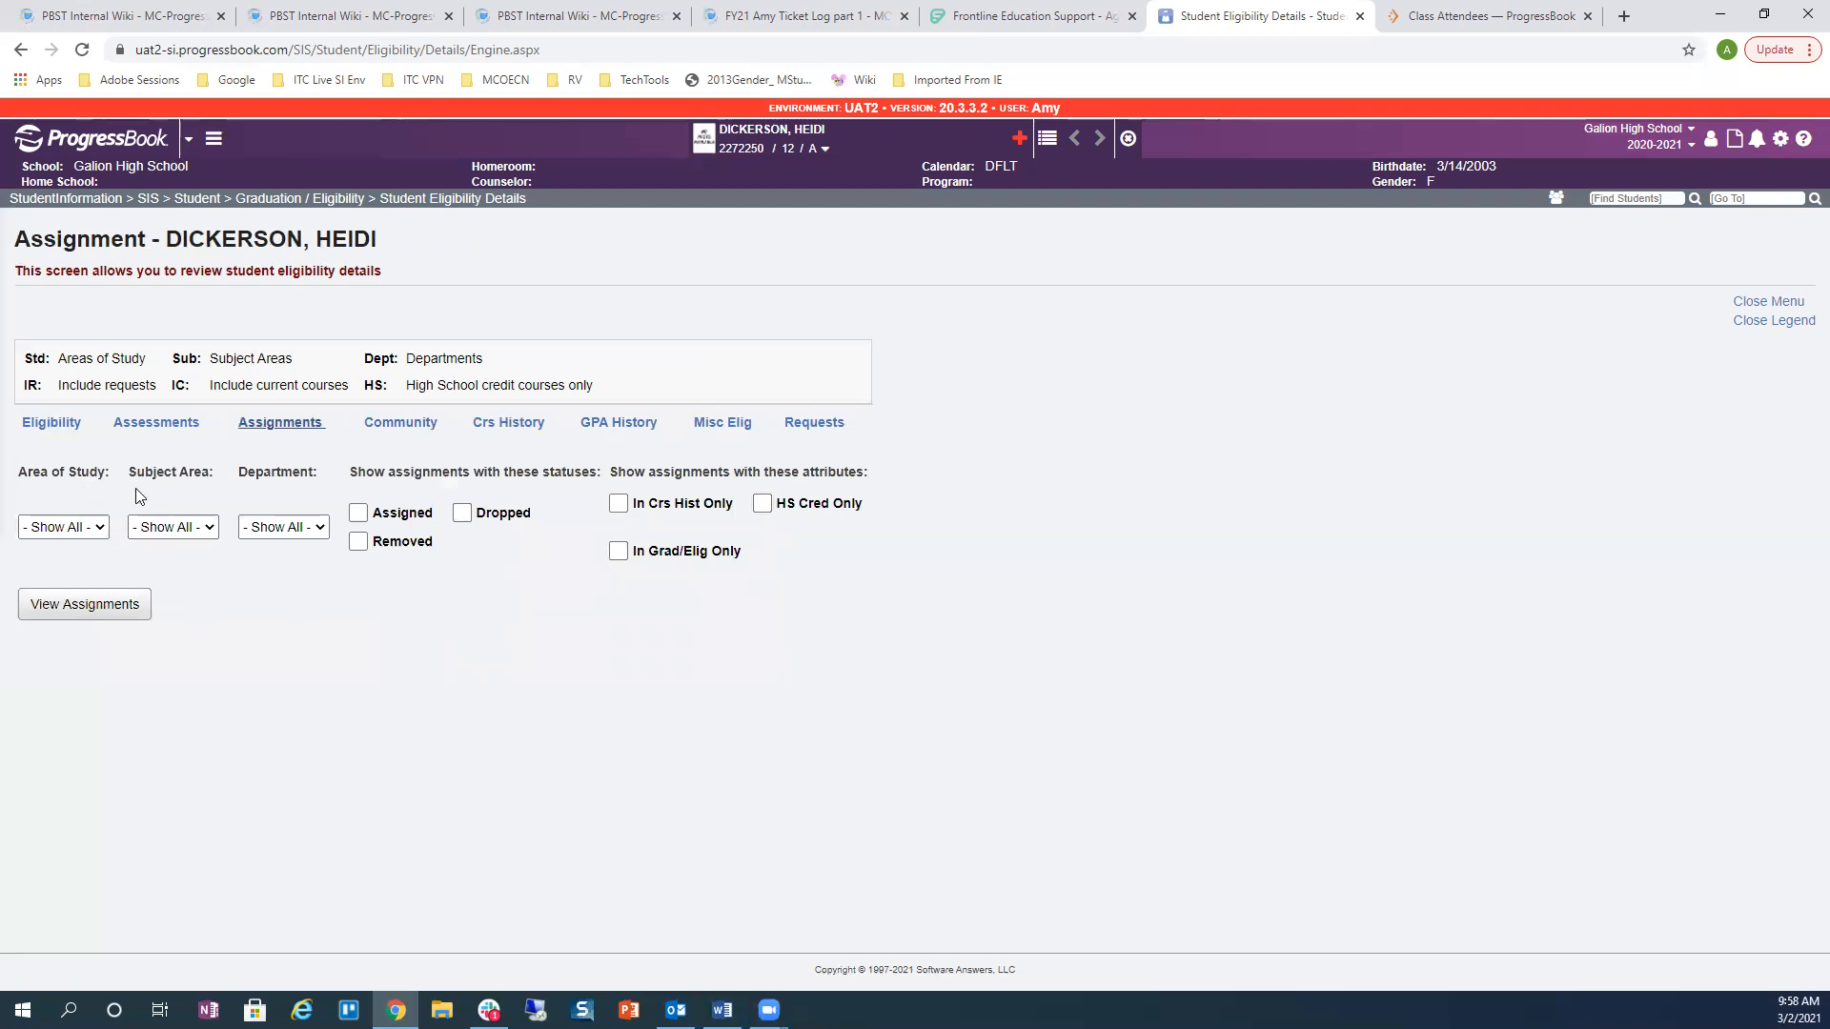
click(82, 529)
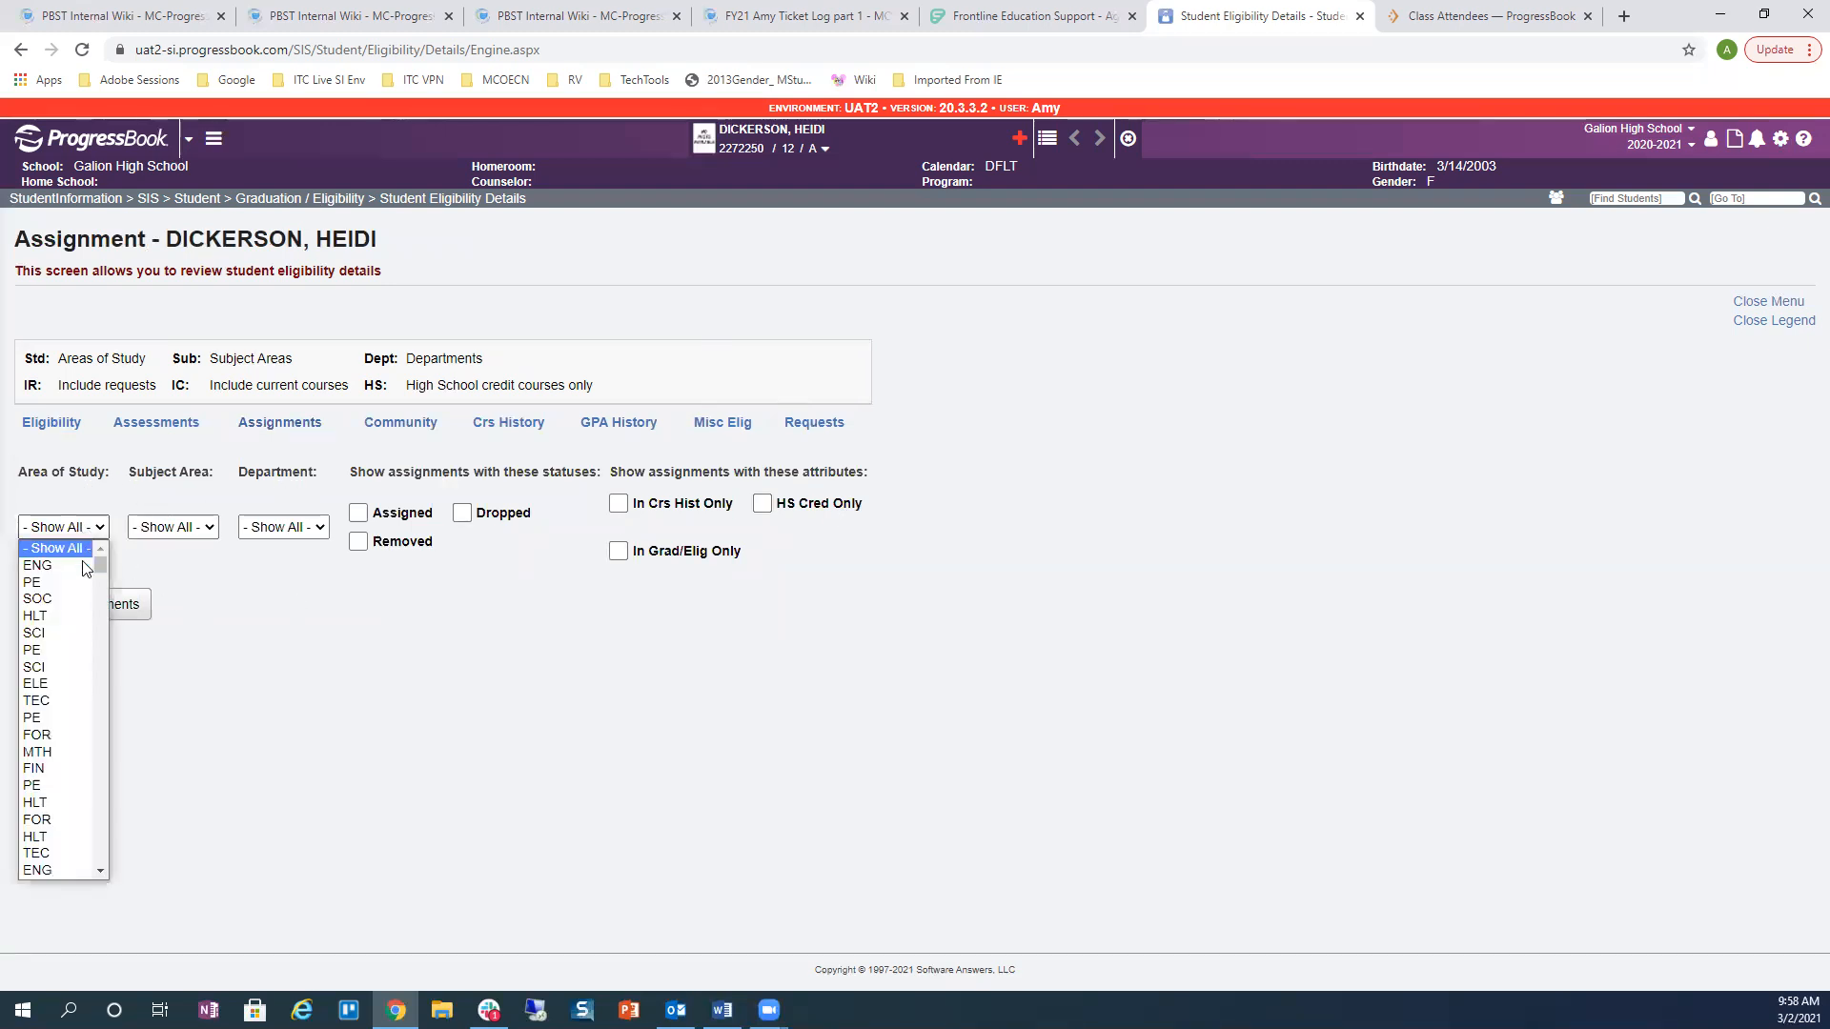
click(82, 583)
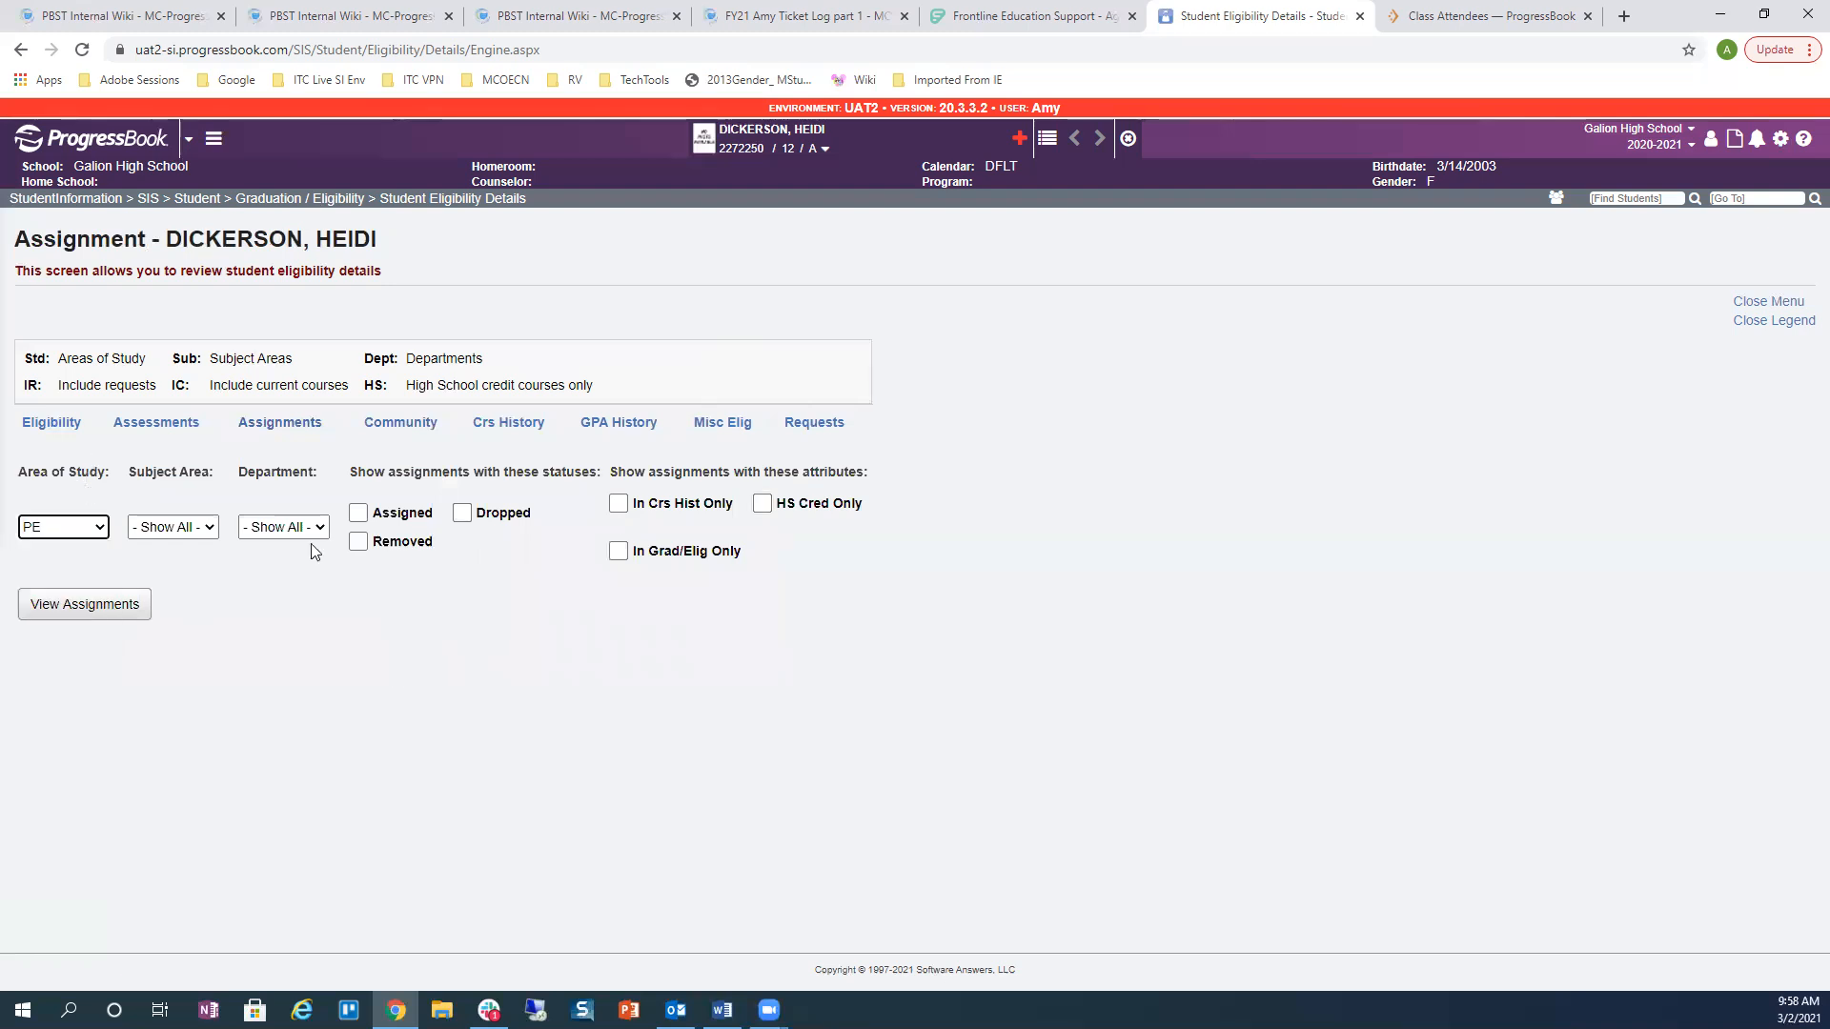
click(92, 608)
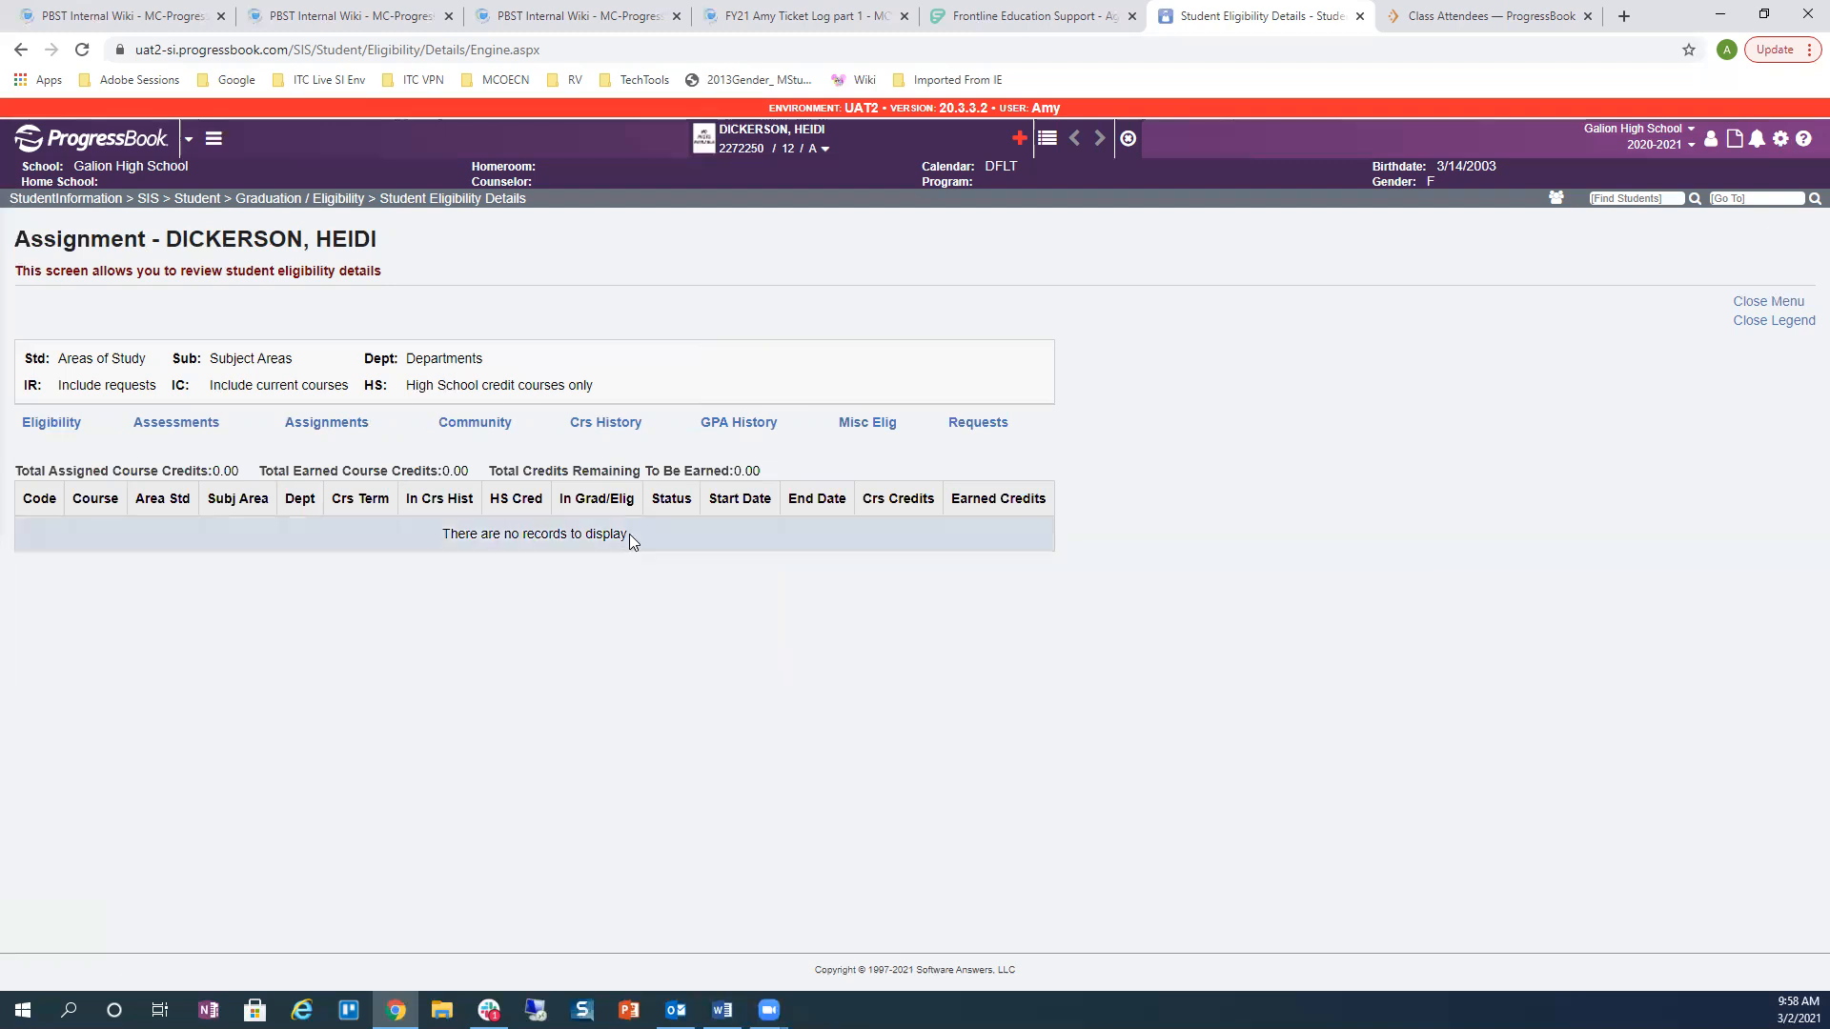
Step: Set Exempted from Physical Education to Y in the student's FN-Graduate profile and save
click(825, 149)
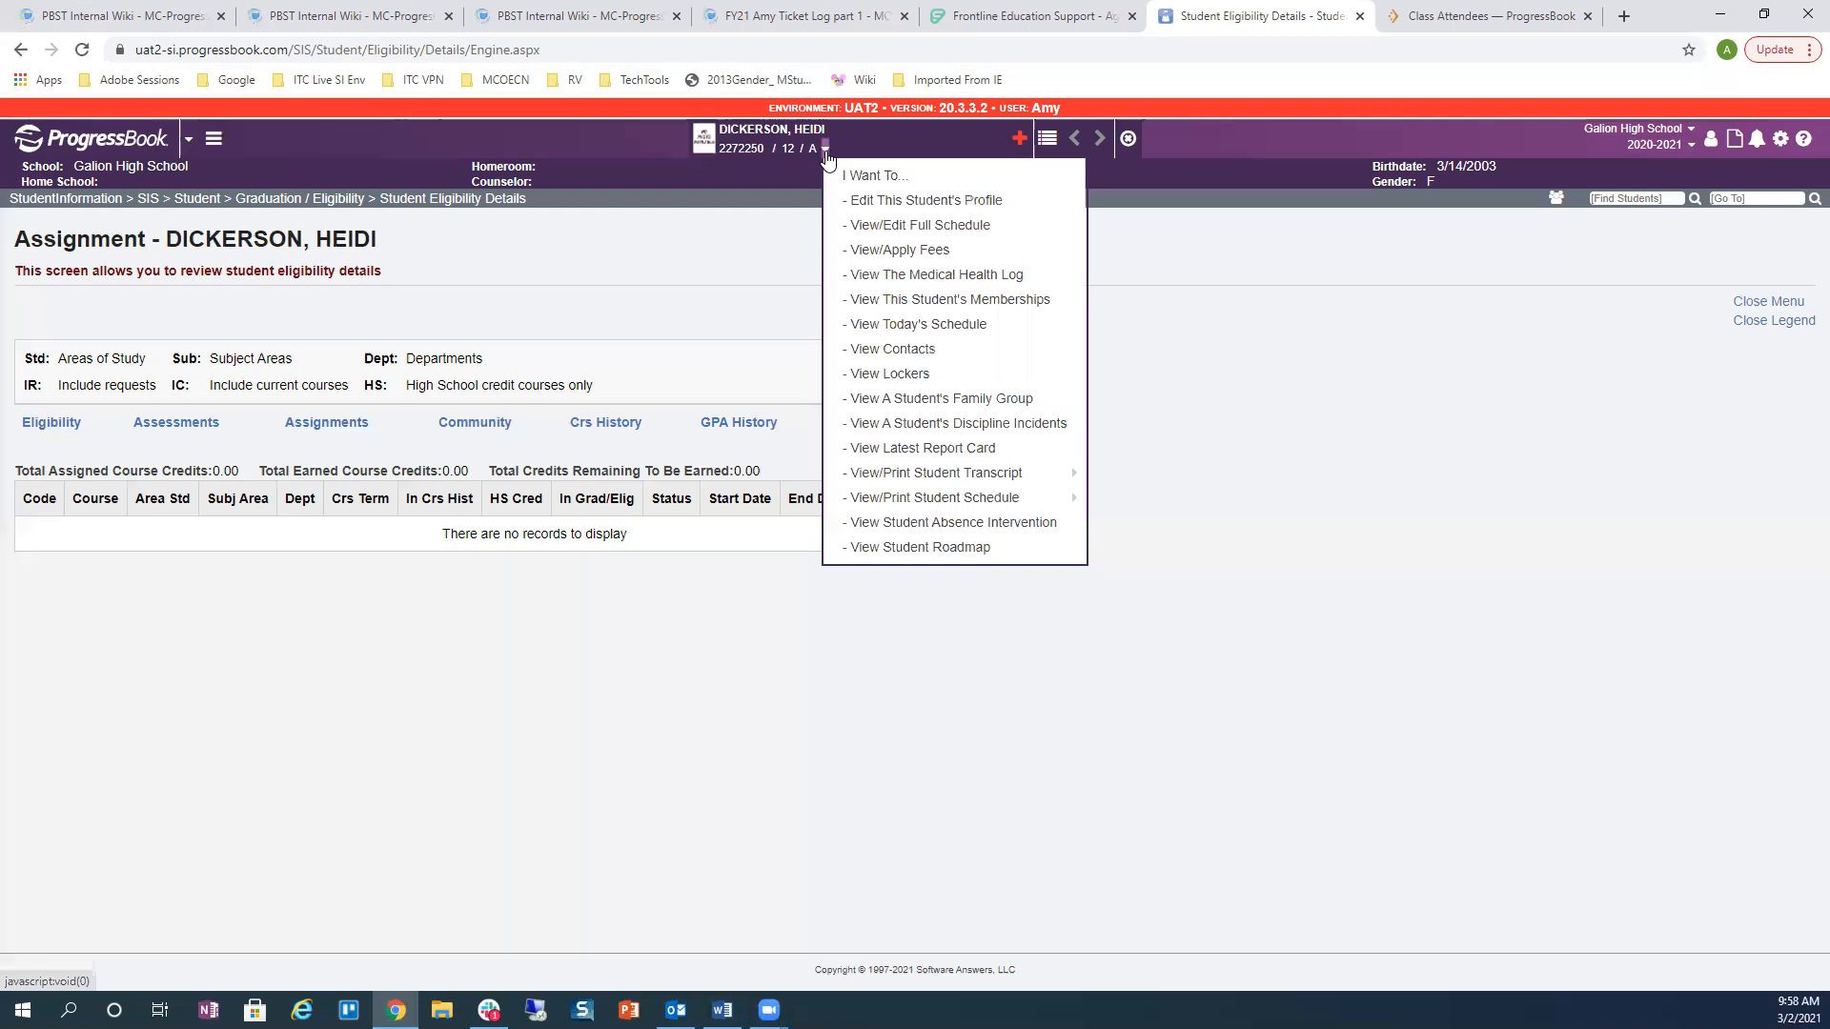
click(846, 201)
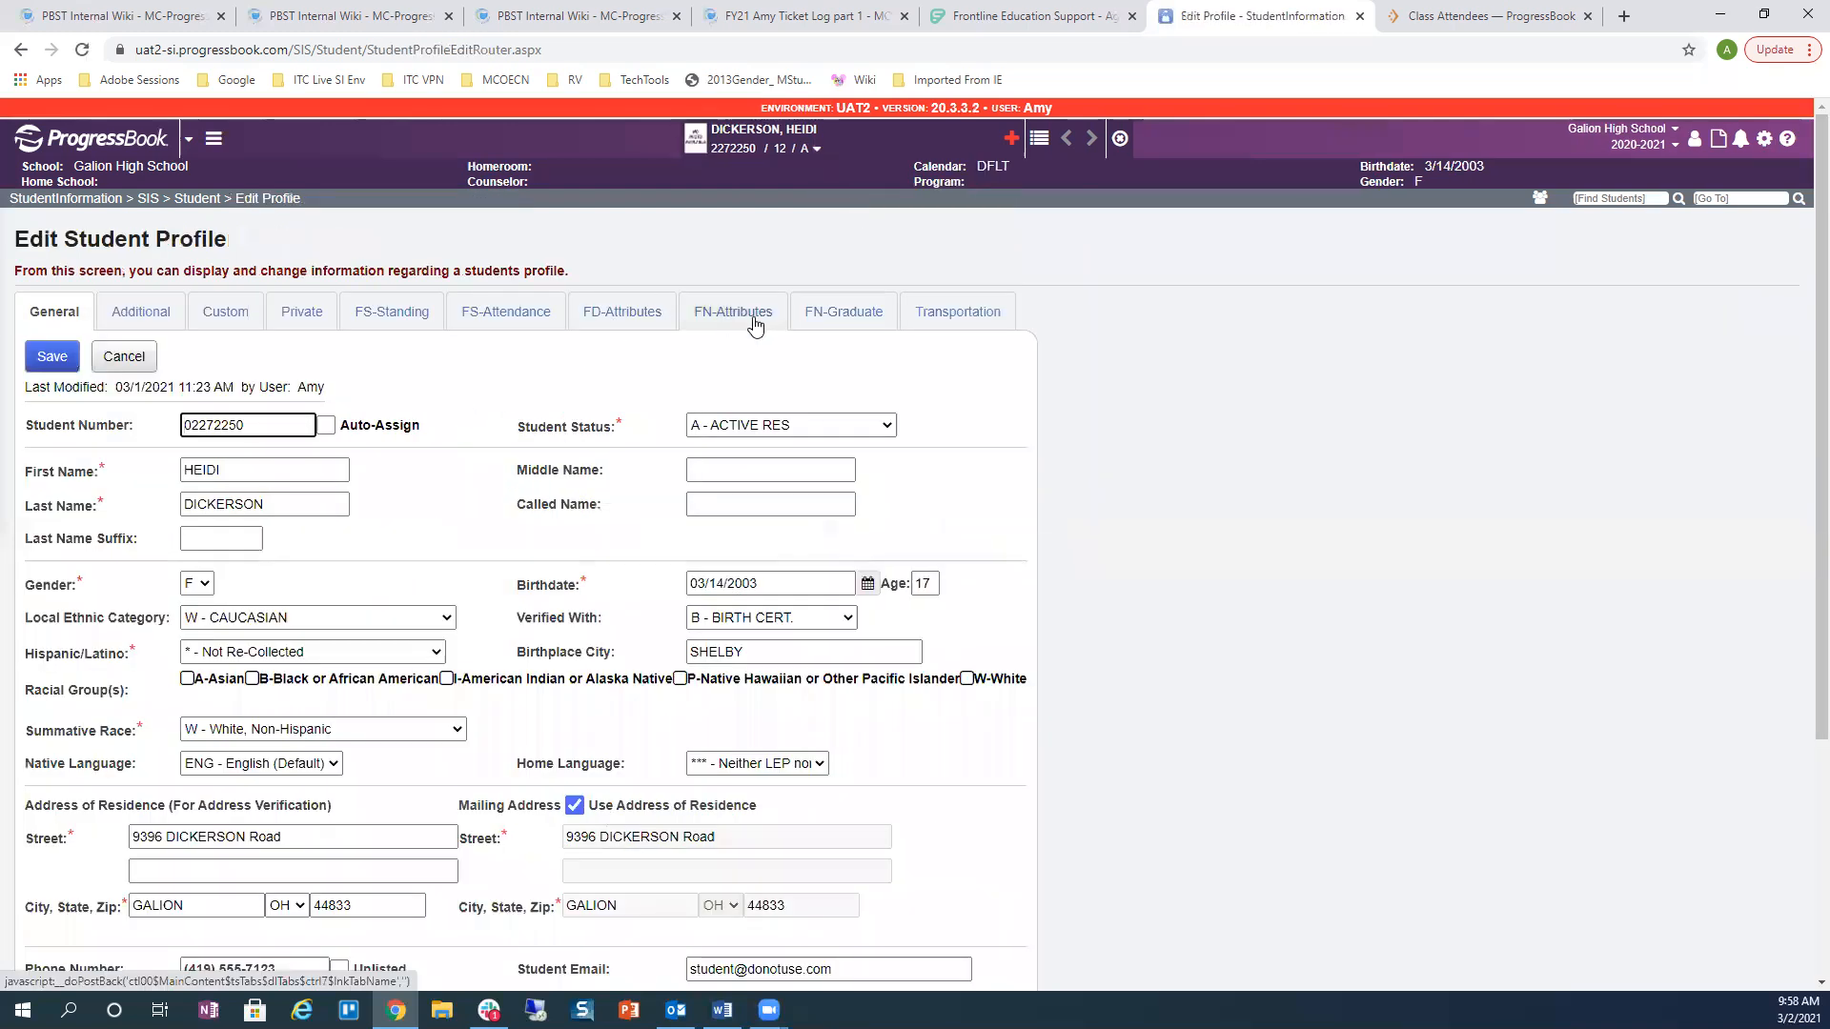
click(805, 317)
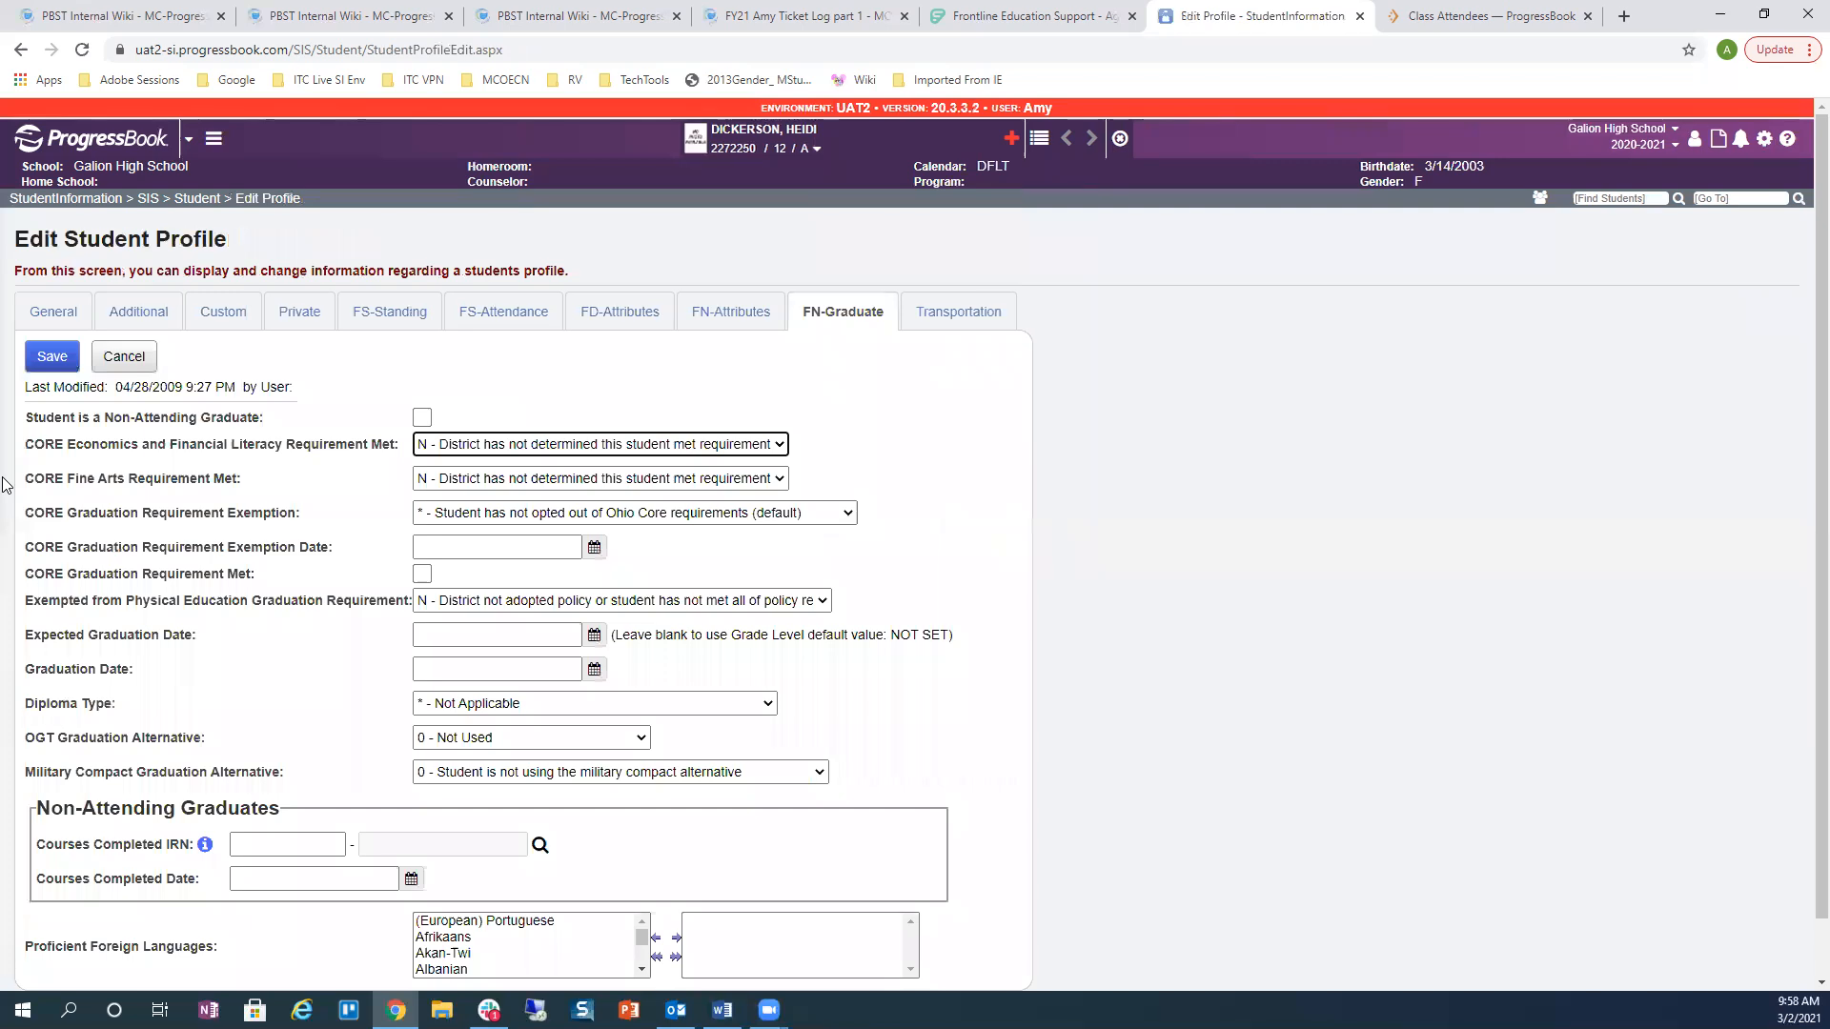
click(524, 600)
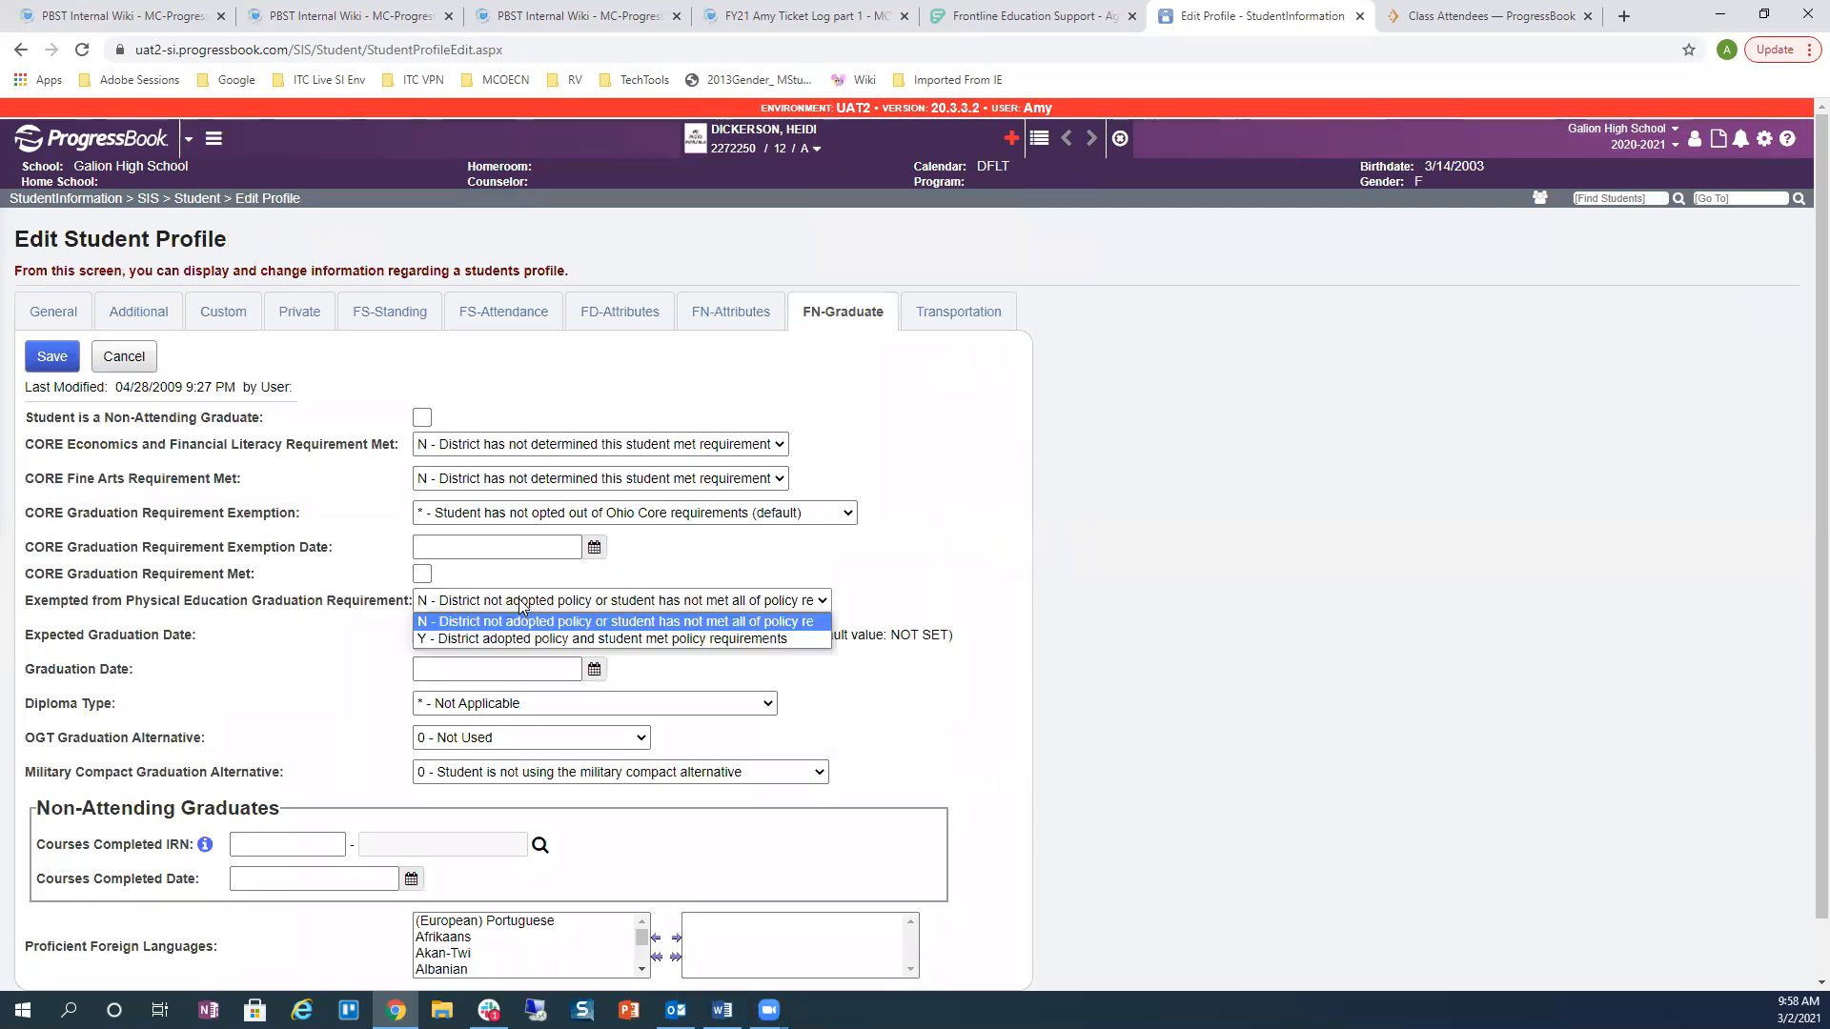
click(519, 638)
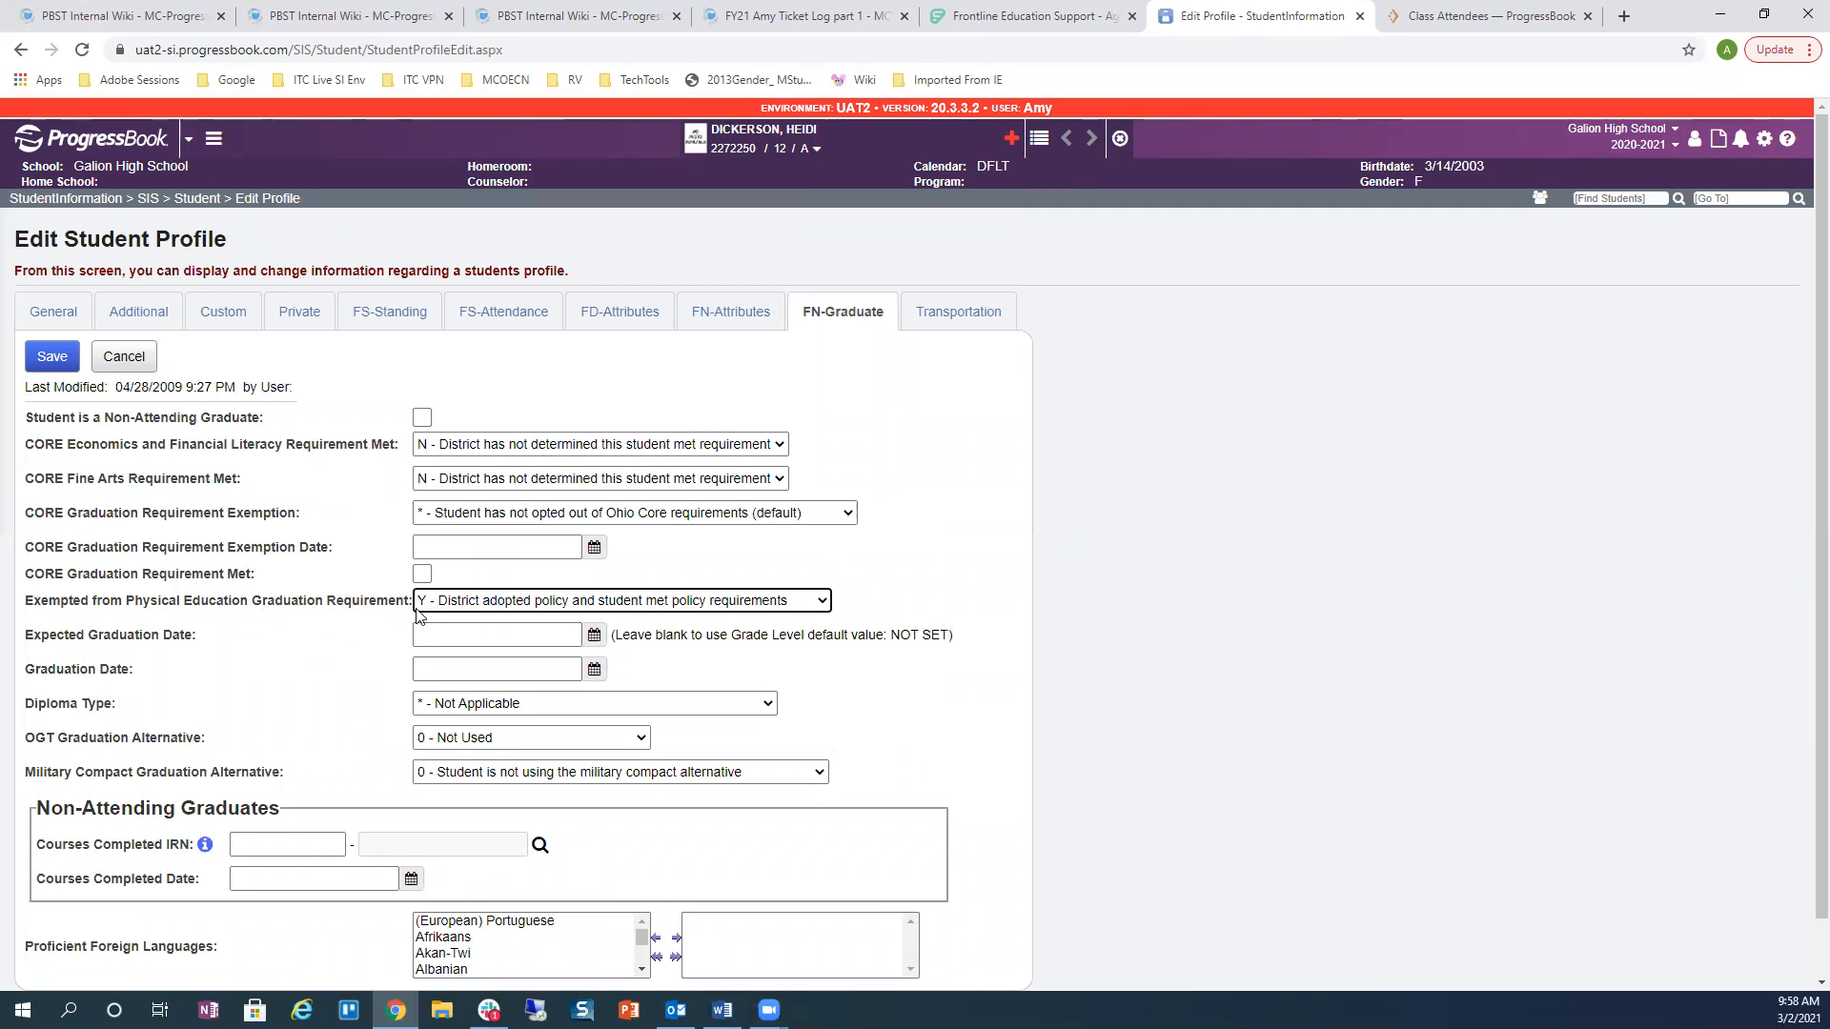
click(52, 356)
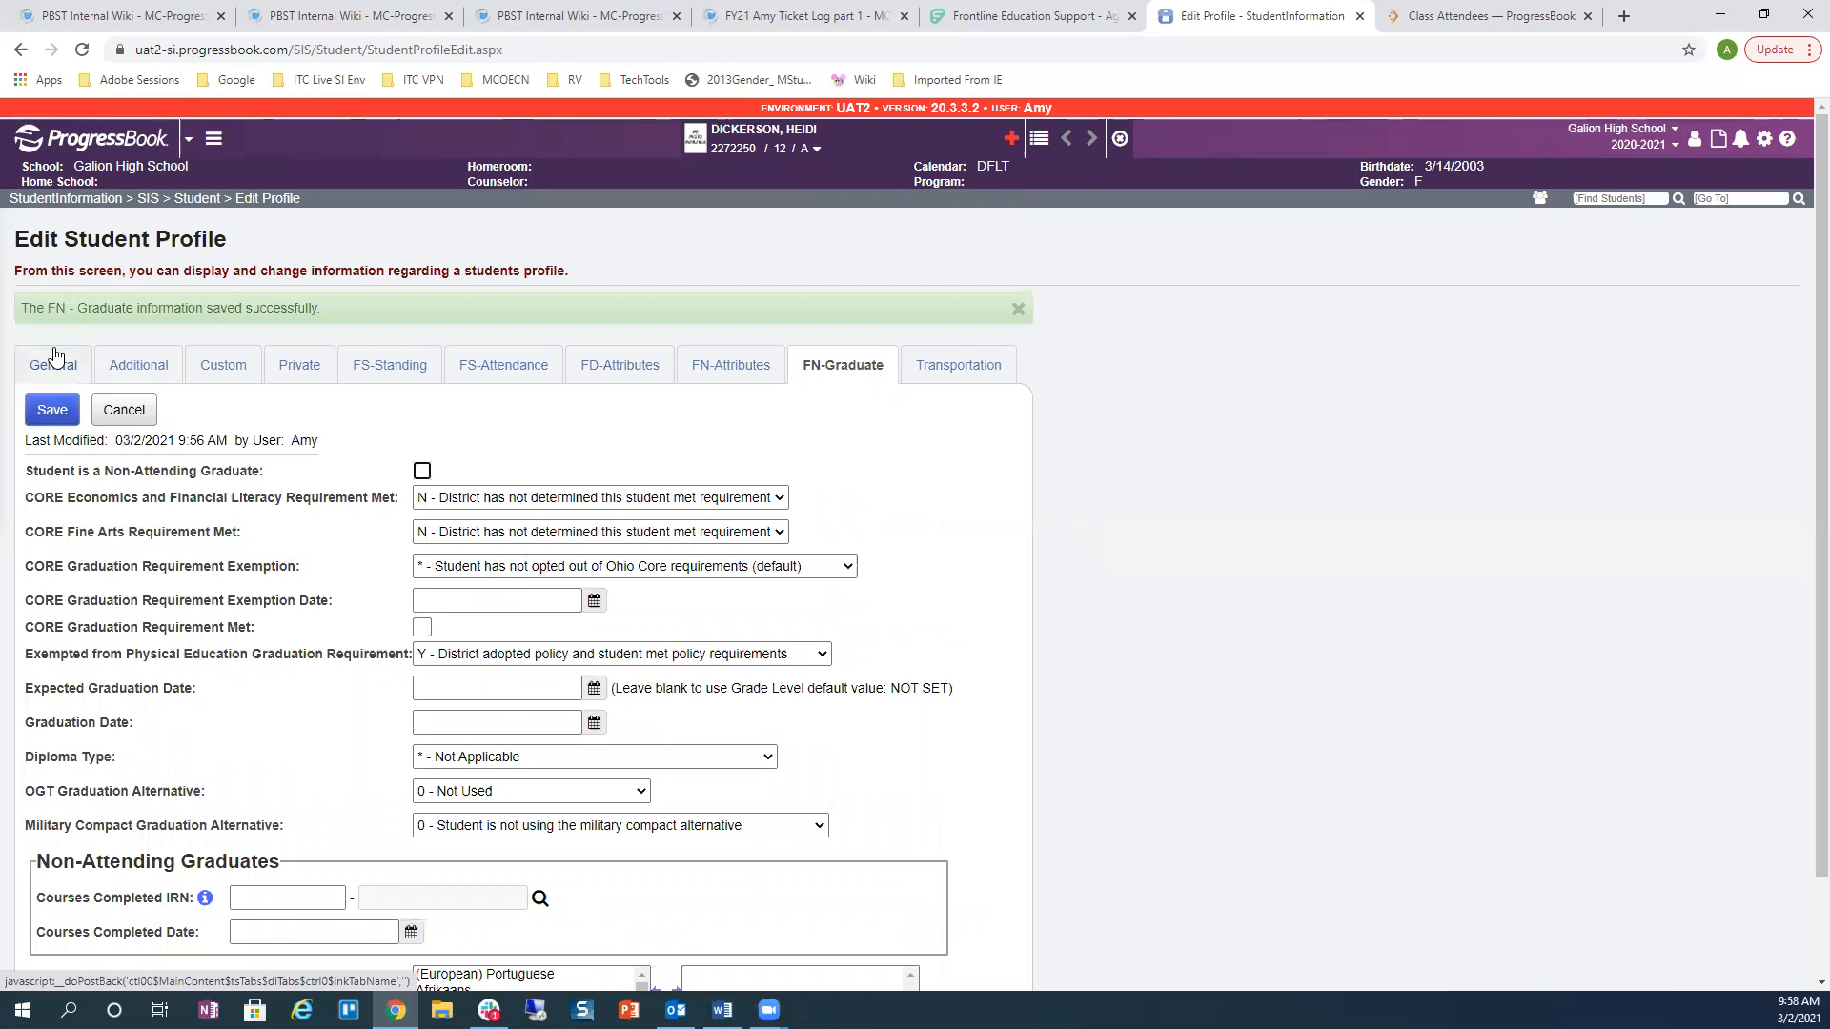
click(202, 200)
Step: Change the OGT Writing score to 400 scaled and raw at 3 - Proficient and save
click(65, 333)
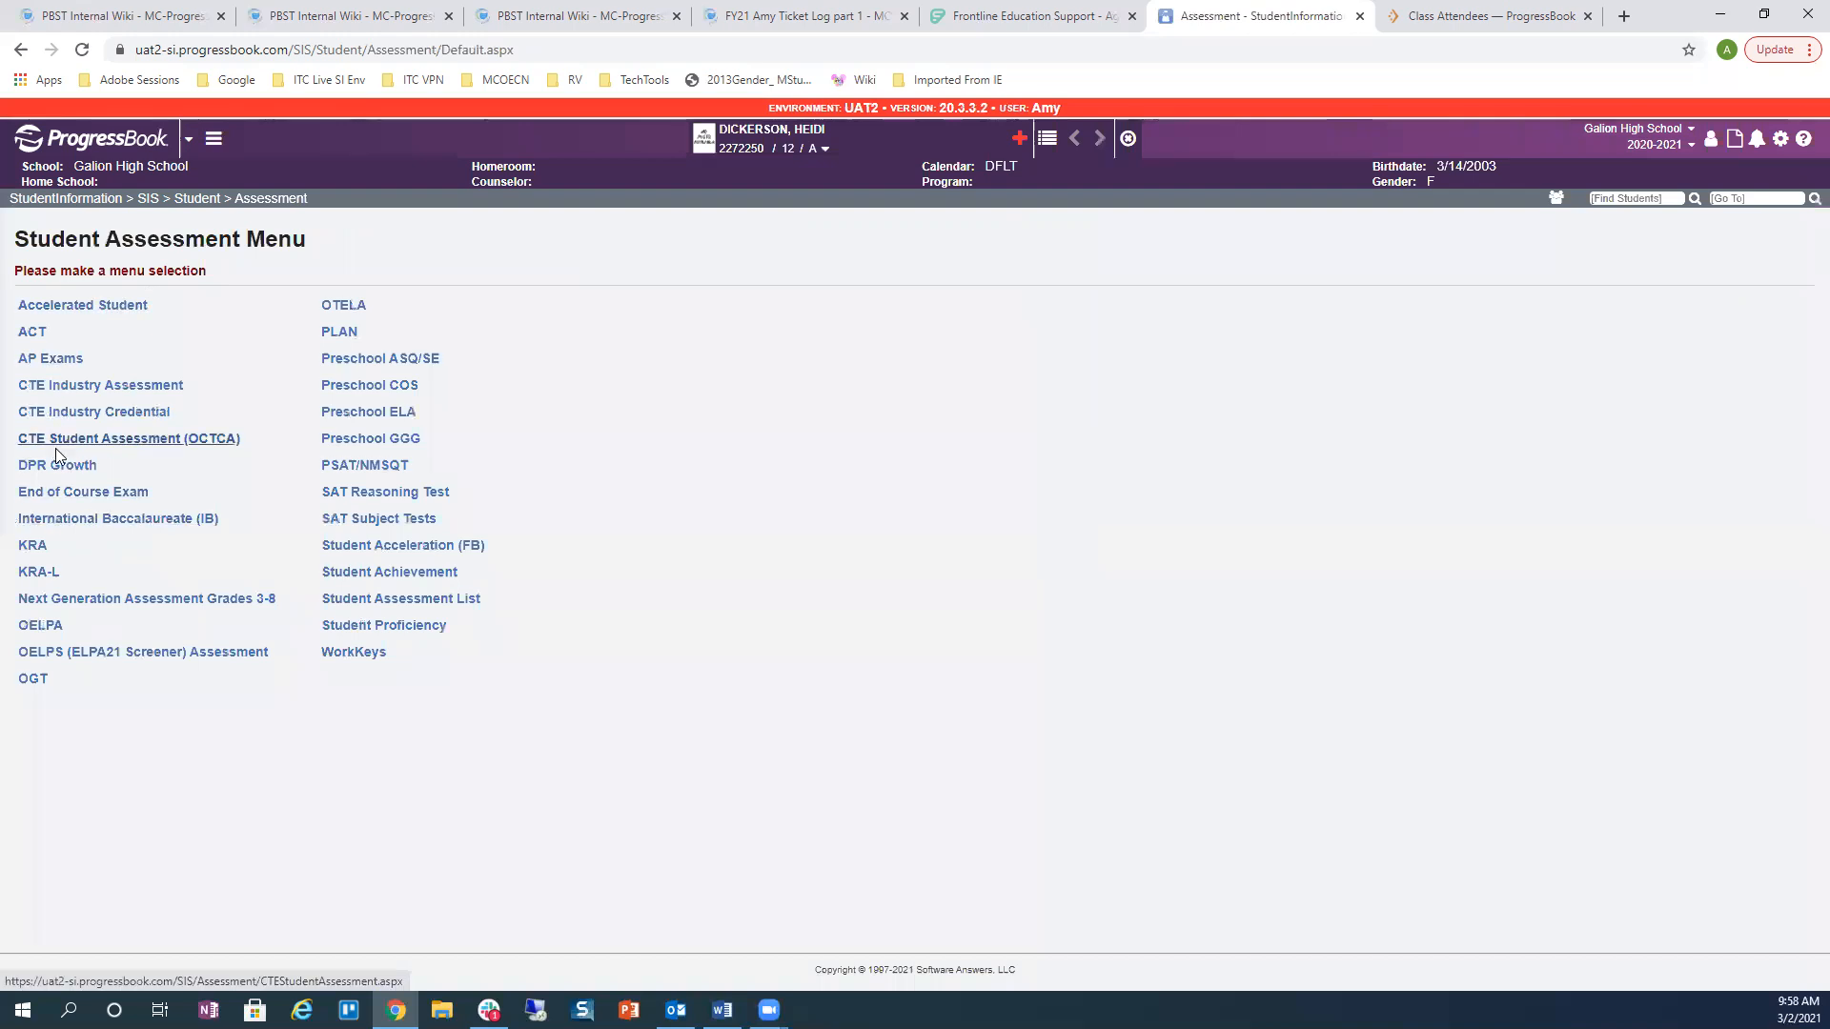
click(32, 679)
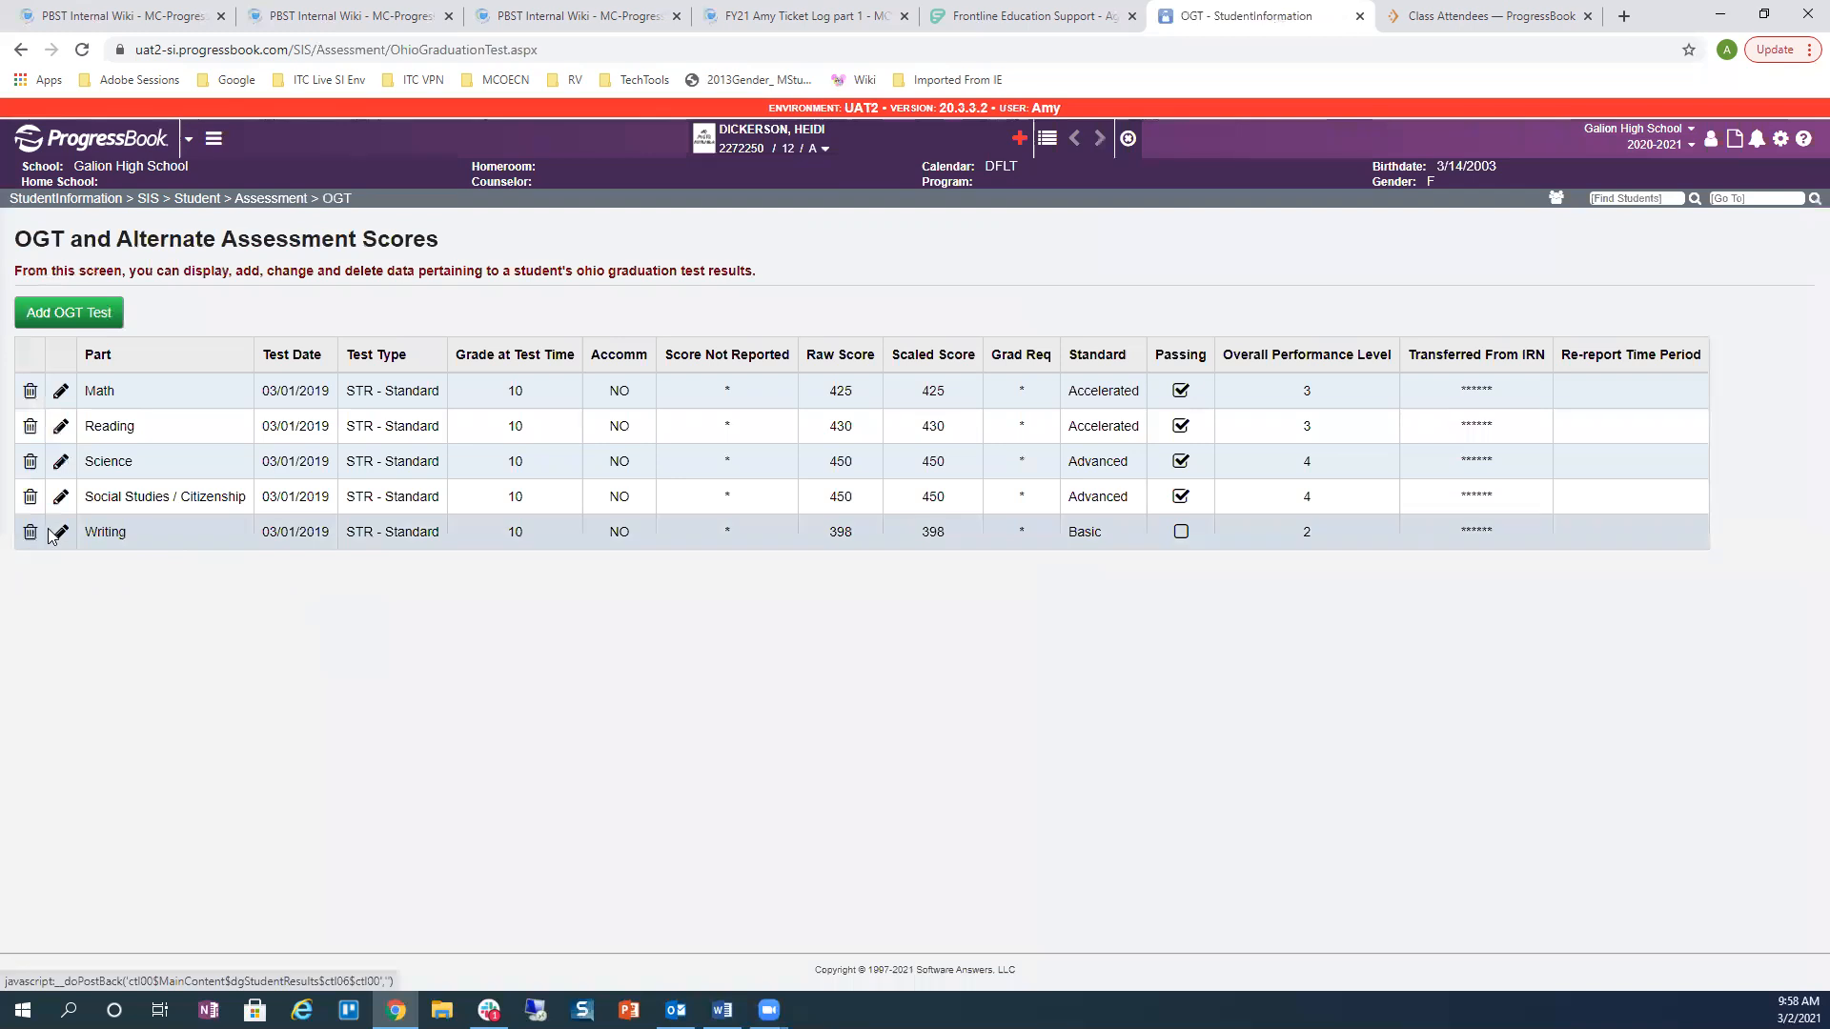
click(63, 533)
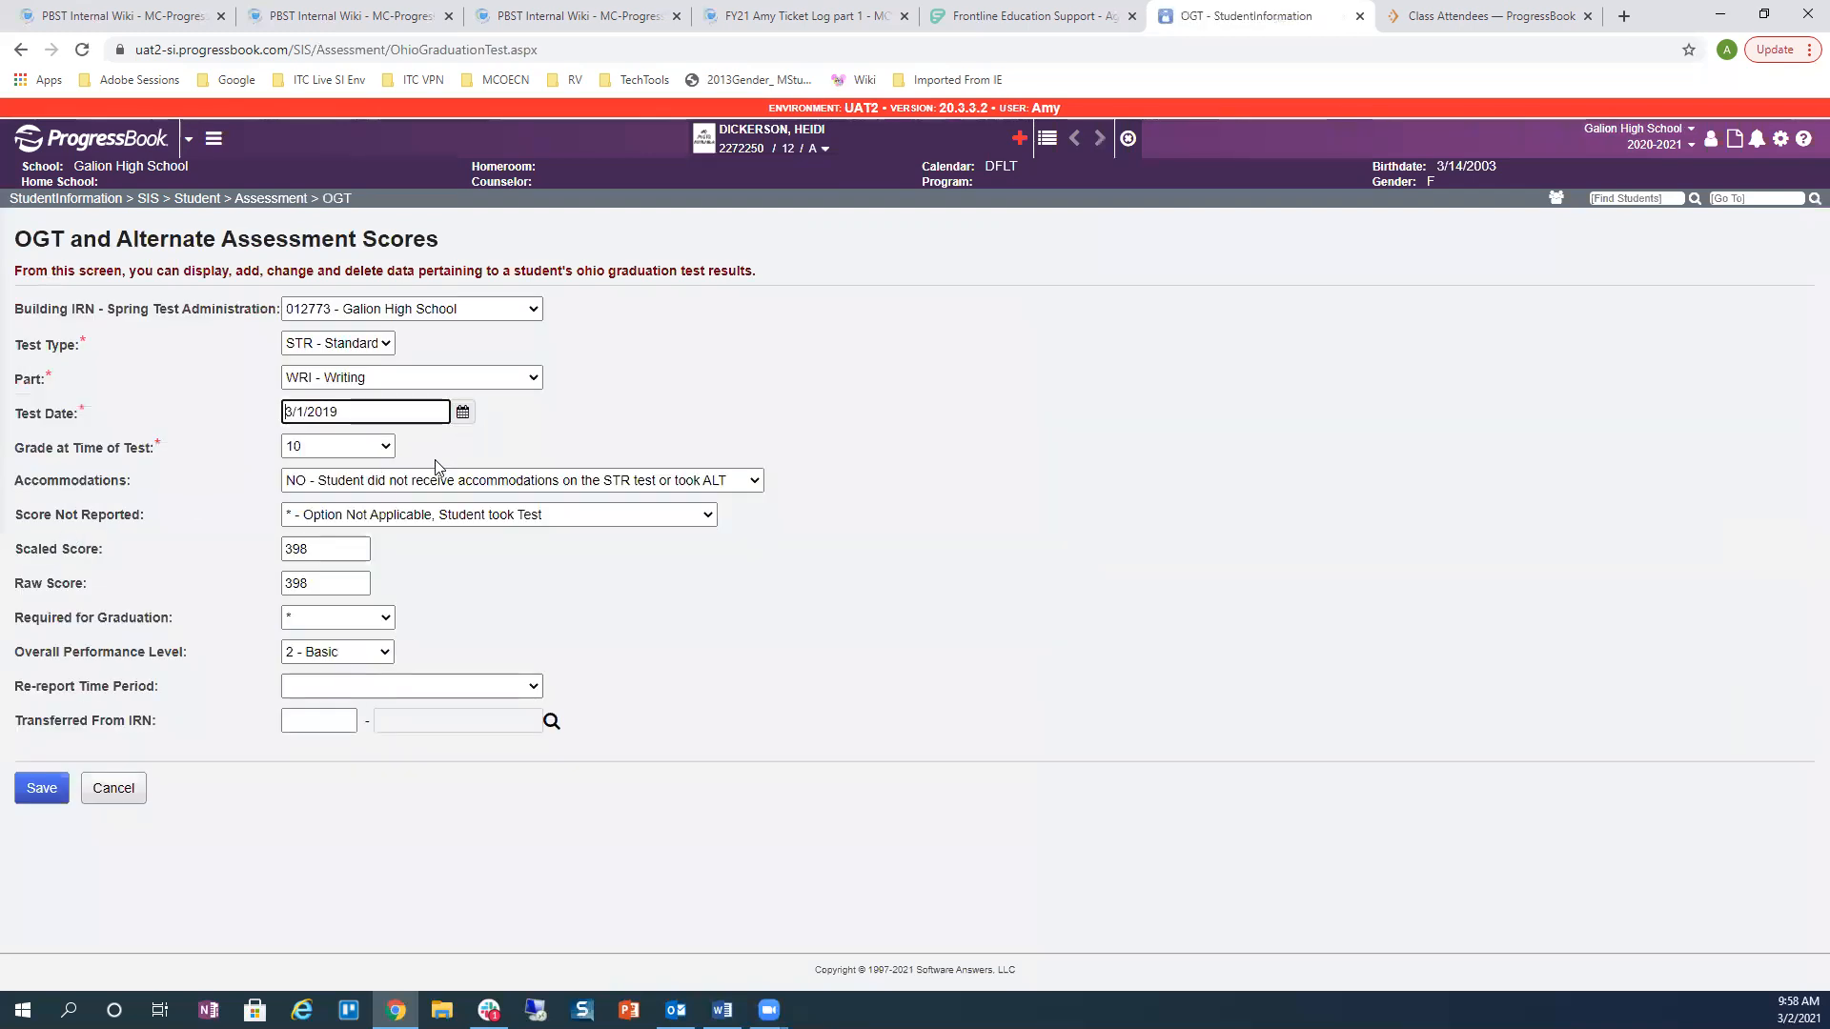
drag(349, 560, 279, 531)
text(4)
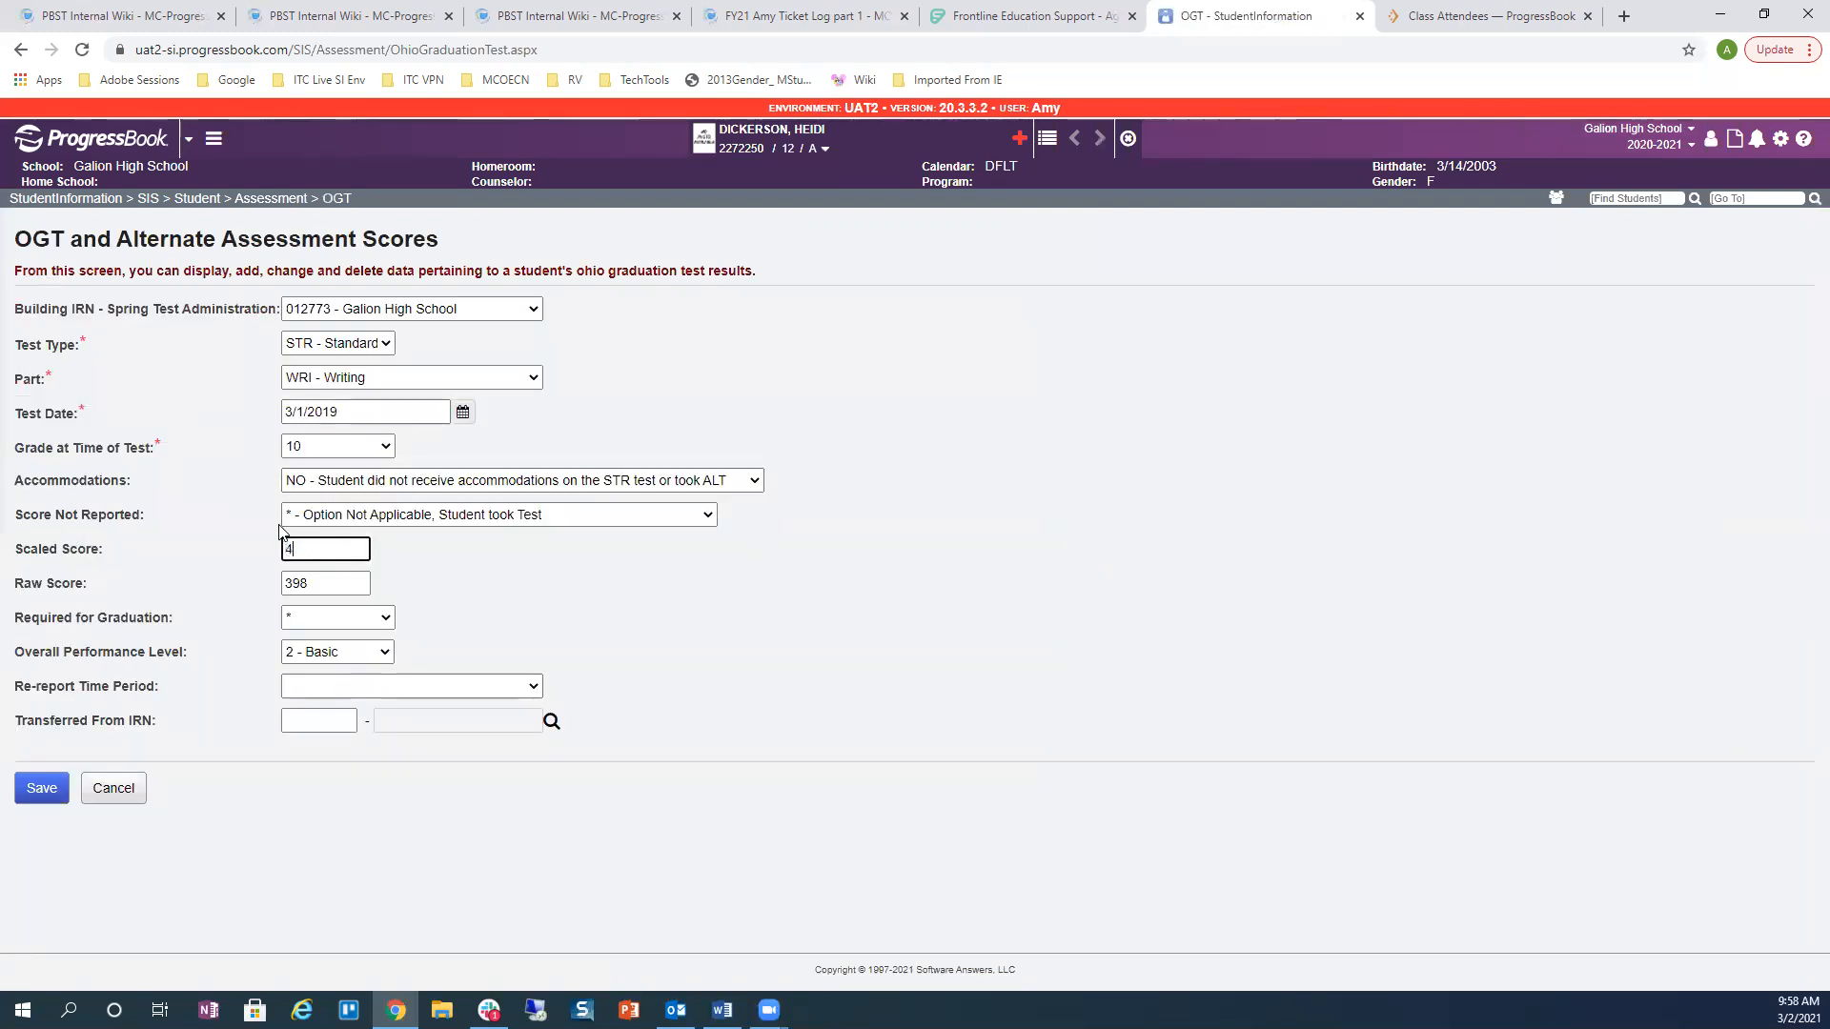
text(00)
key(Tab)
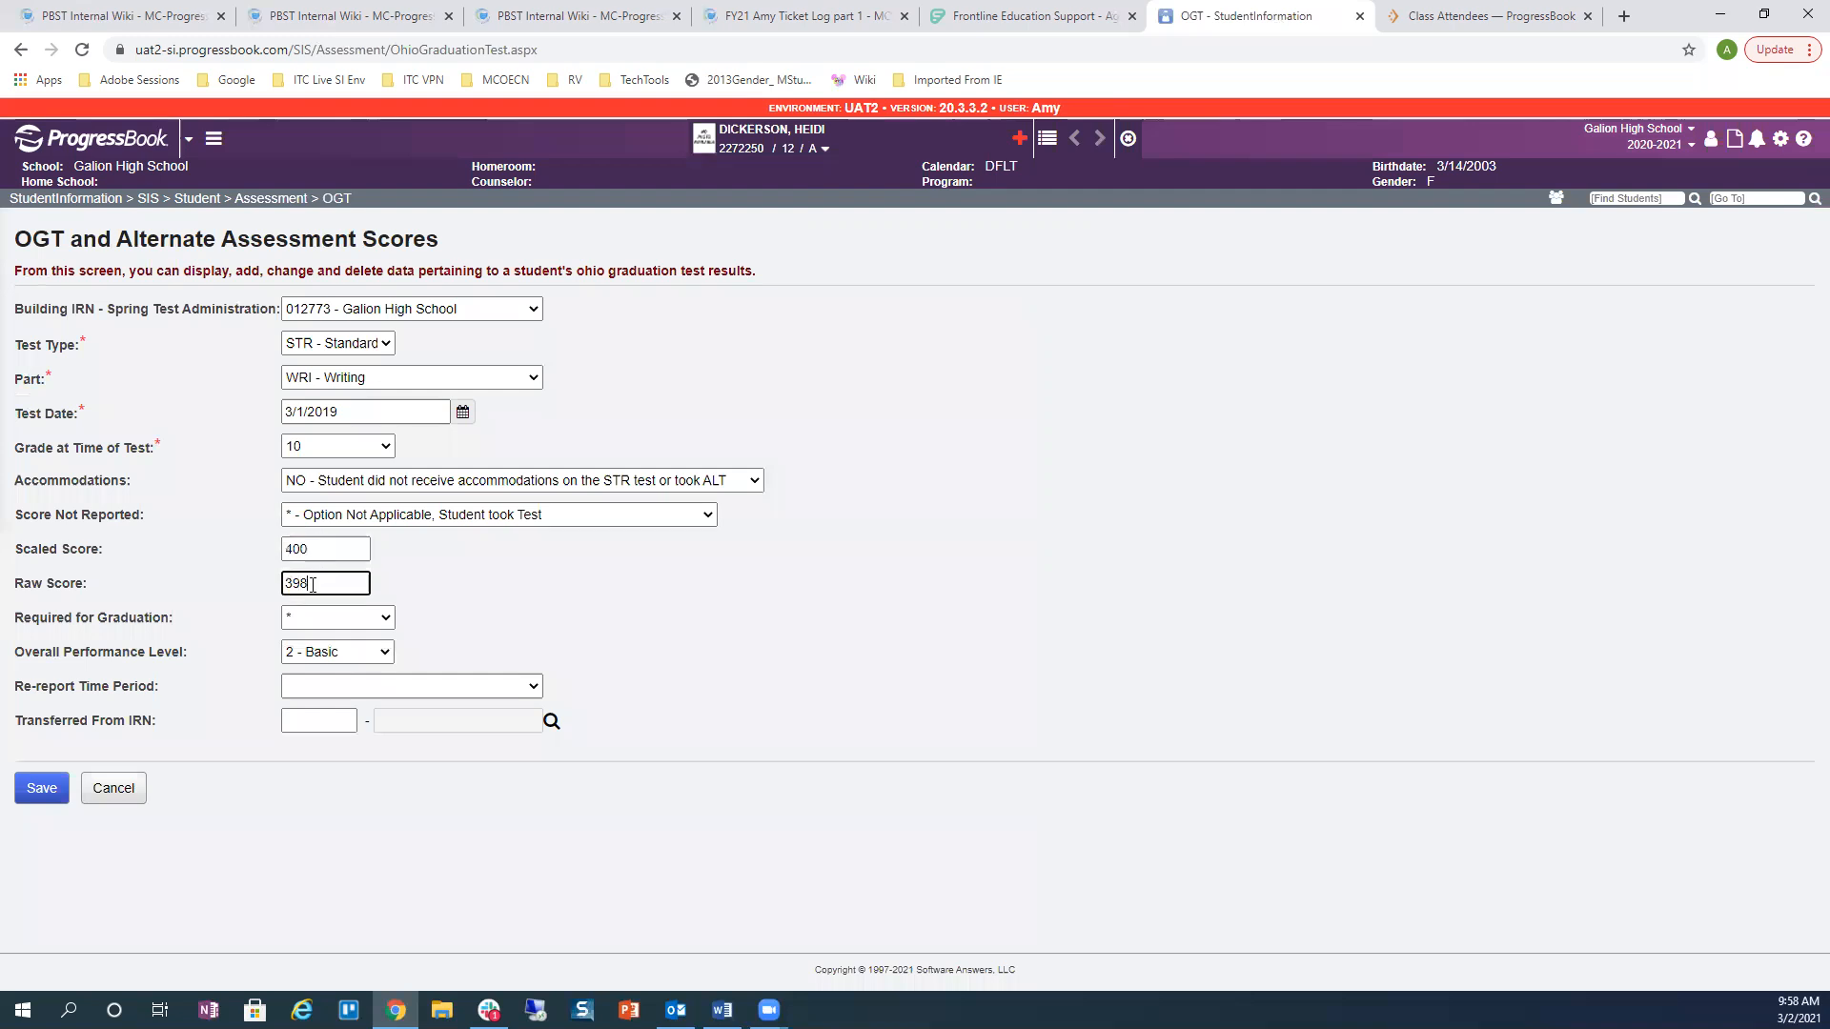
text(1)
text(400)
click(339, 652)
click(319, 720)
click(41, 787)
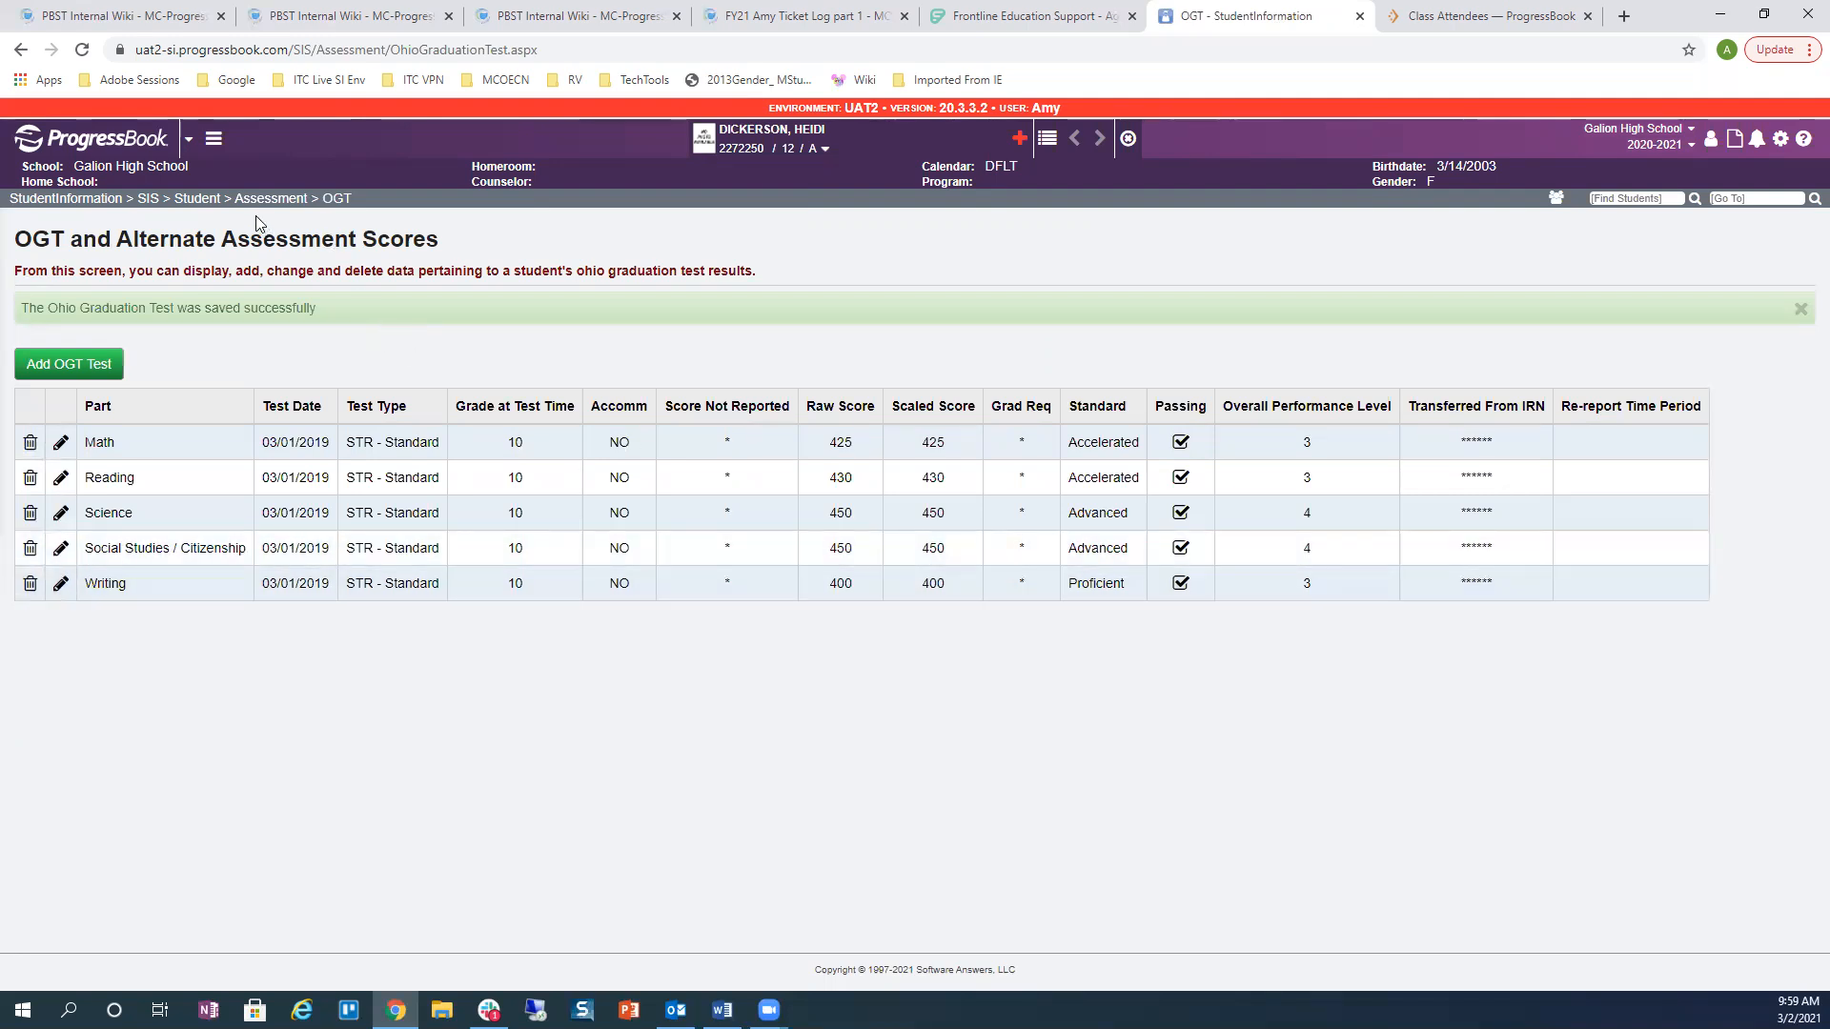
Step: In Miscellaneous Values, set Portfolio to True and Meet w/ Counselor to 2, then save
click(182, 199)
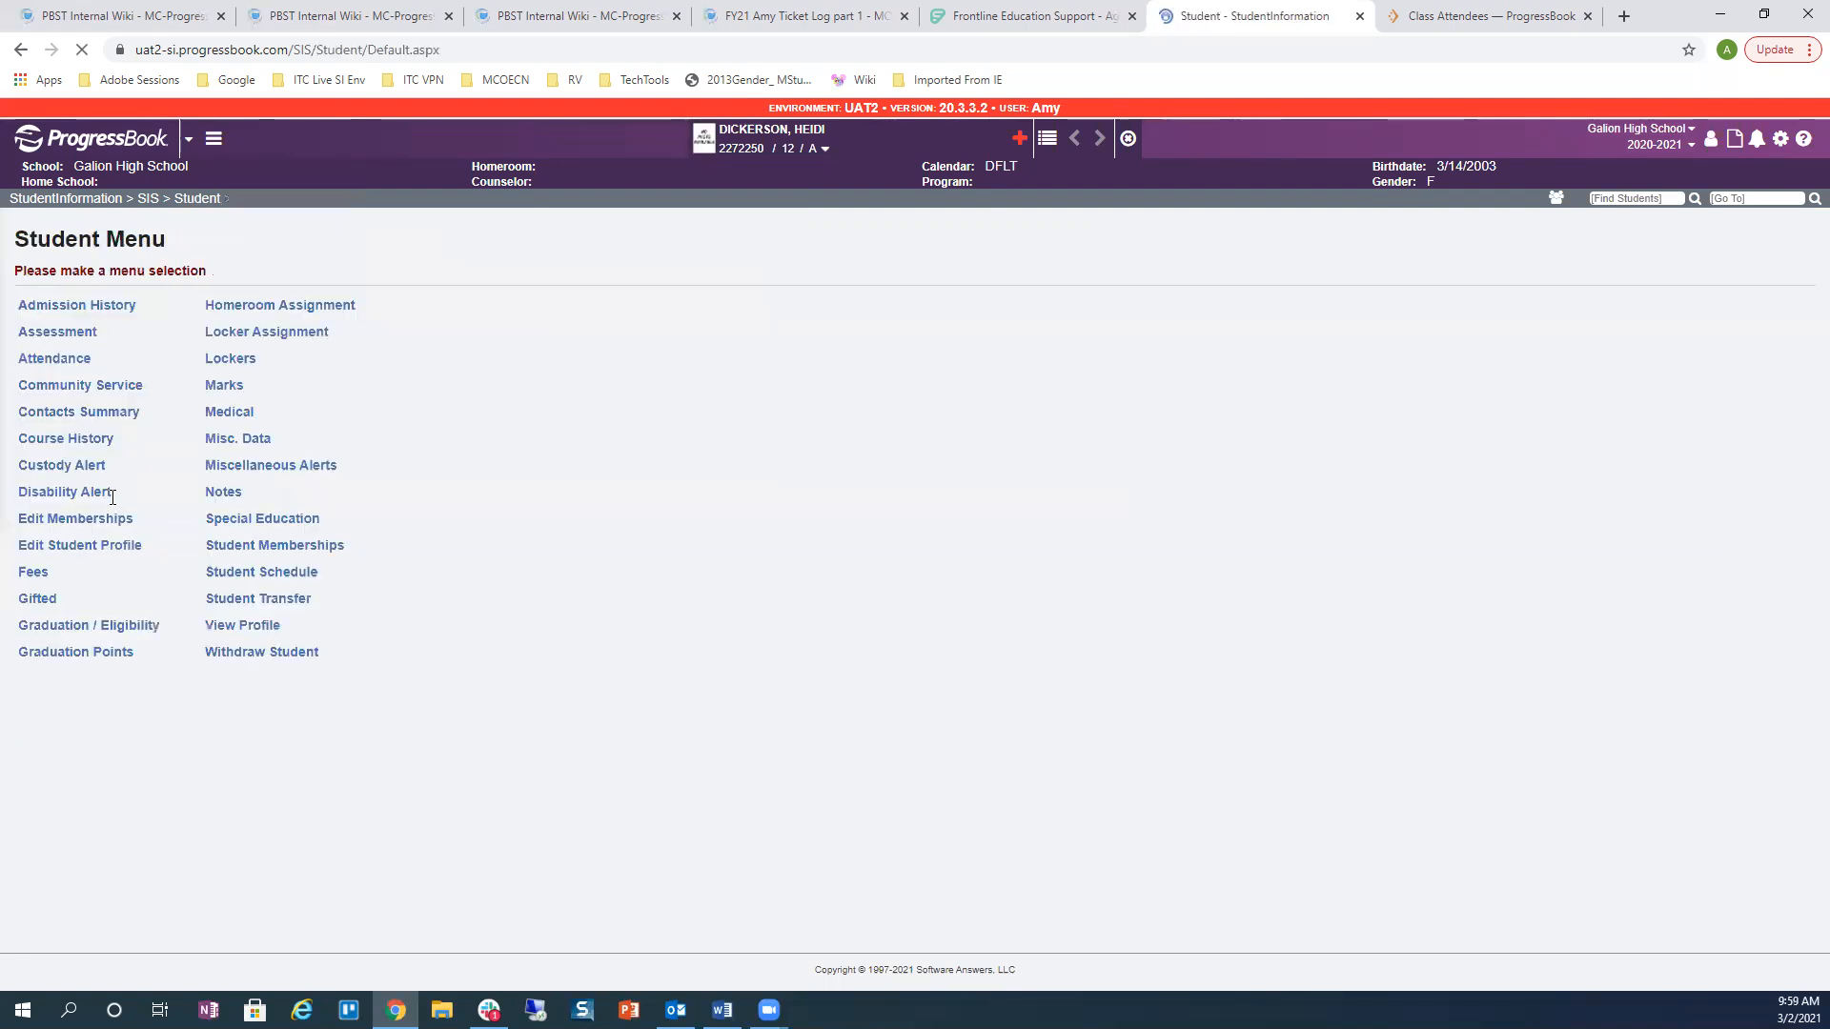
click(84, 631)
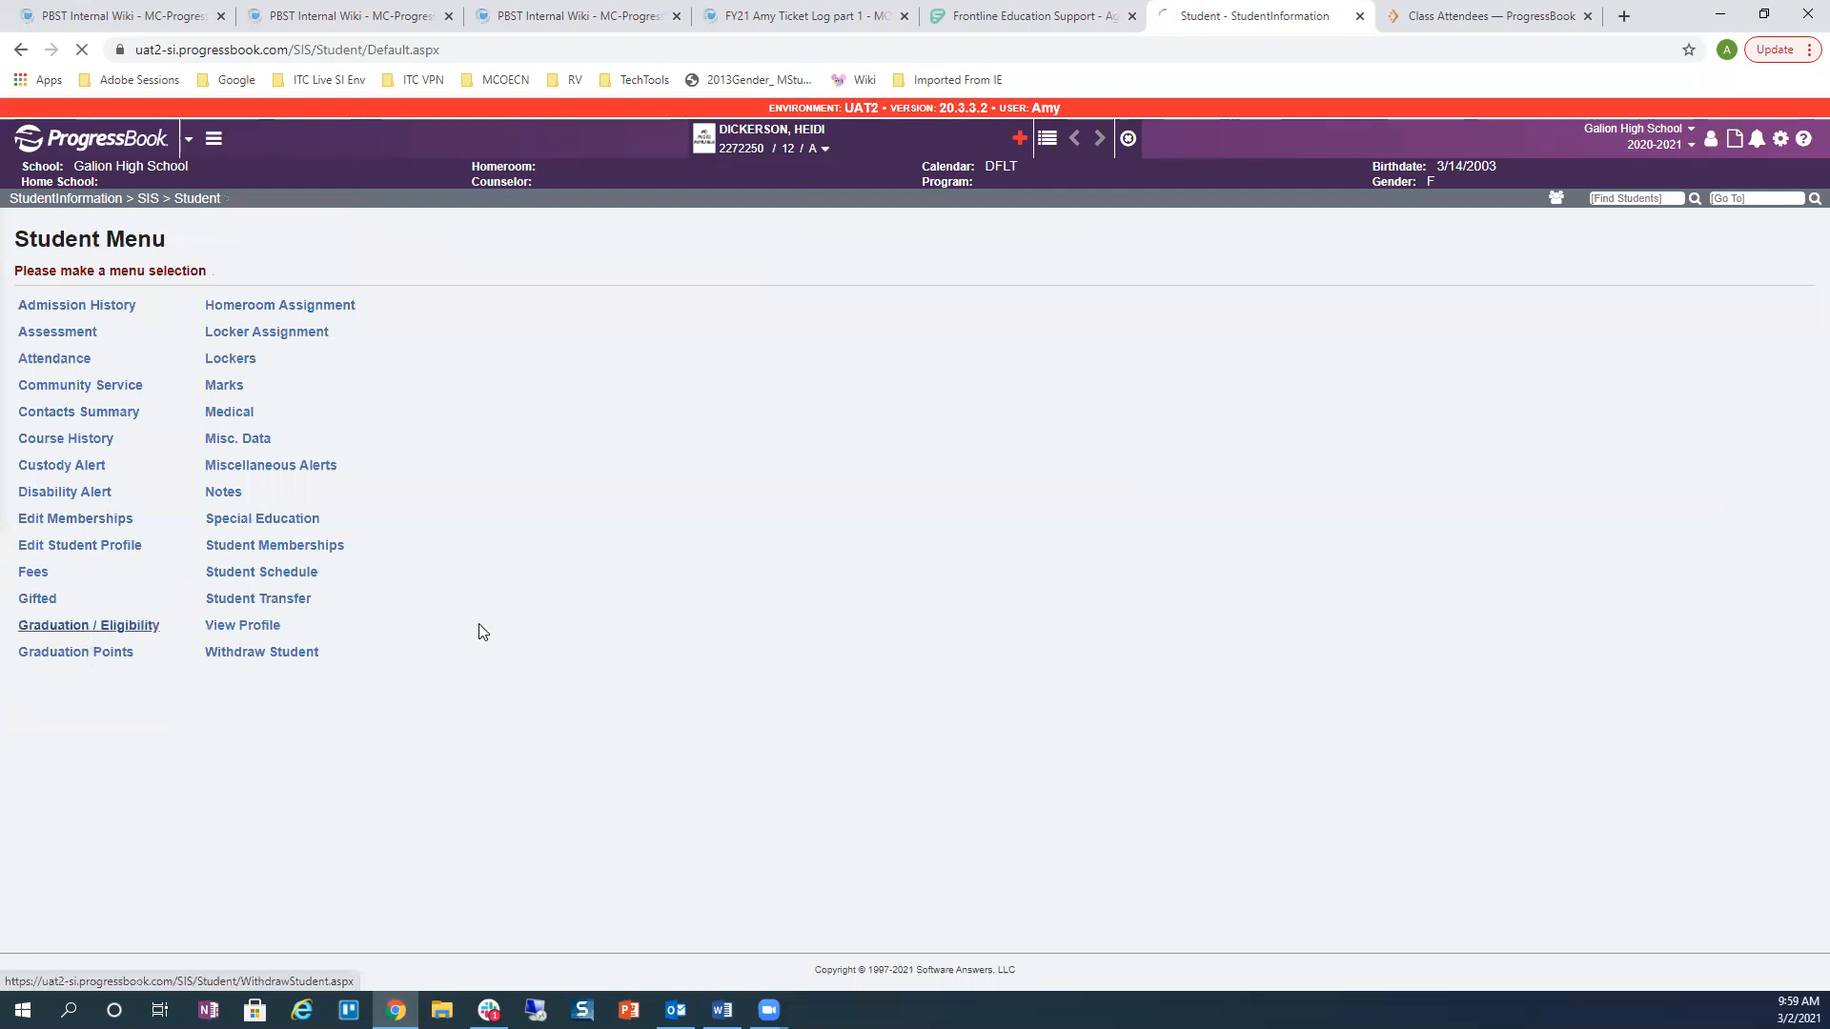
click(105, 307)
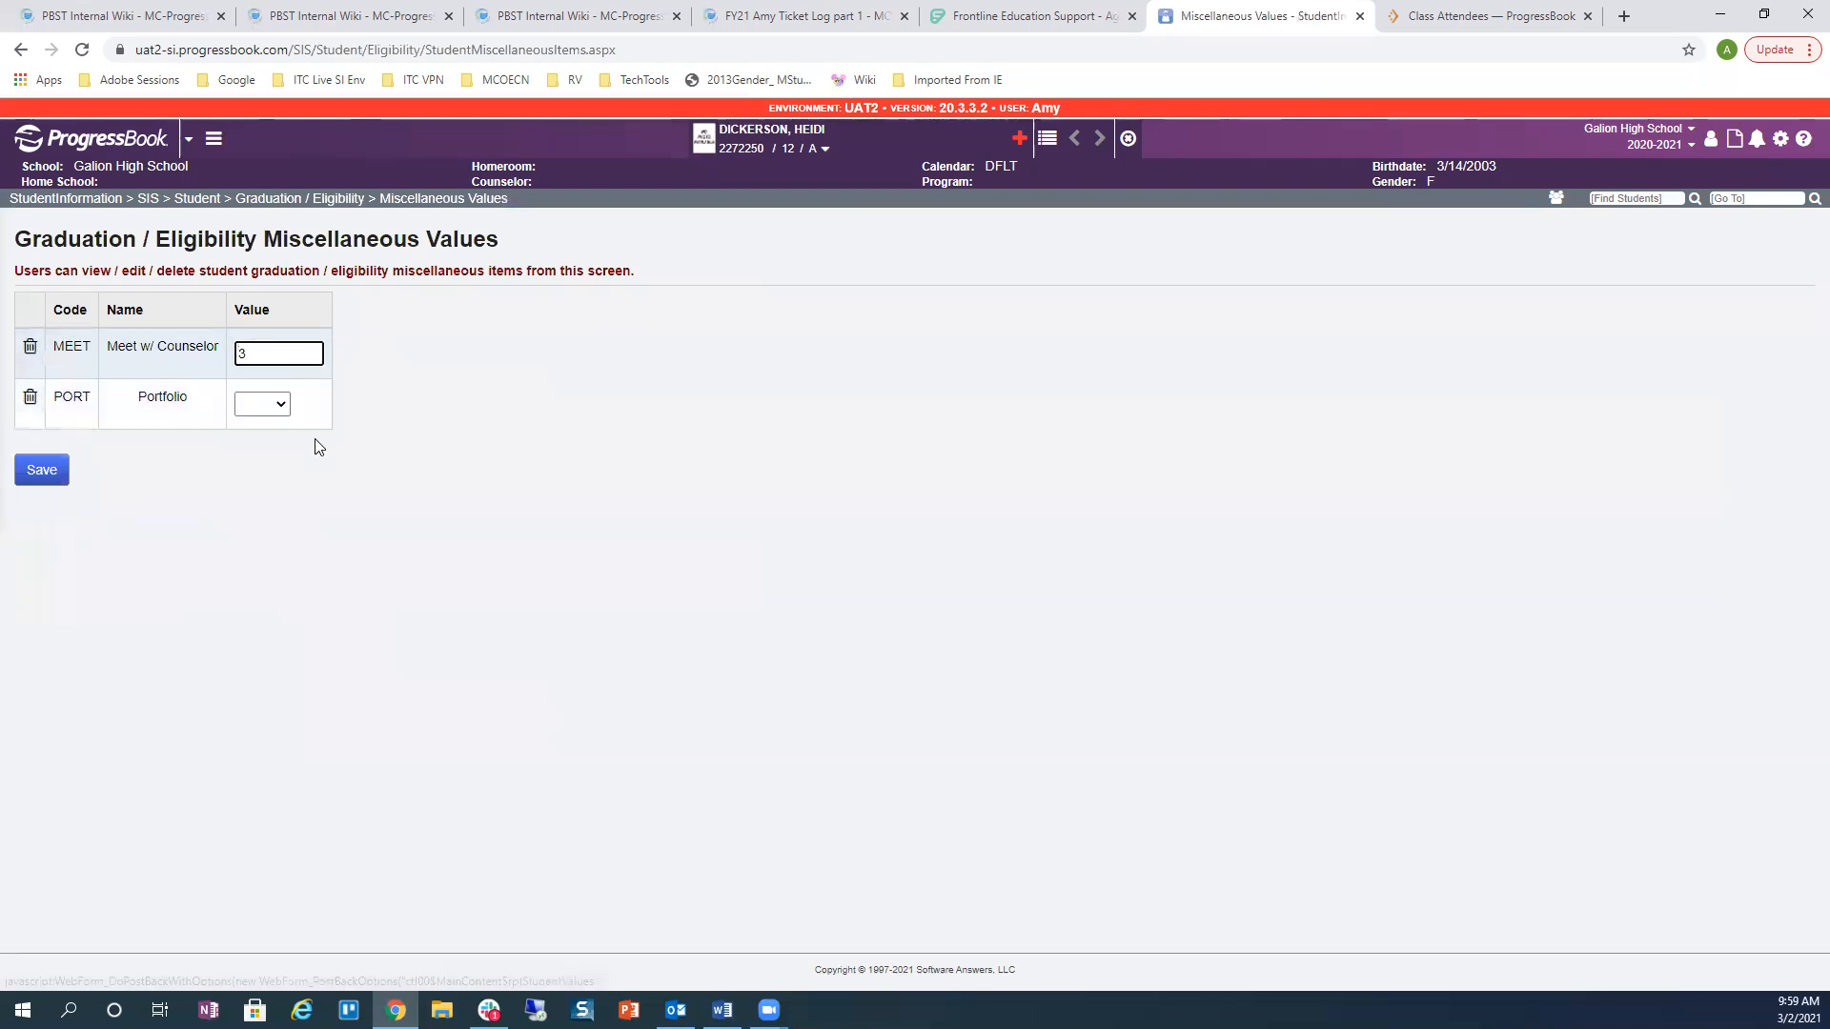
click(273, 409)
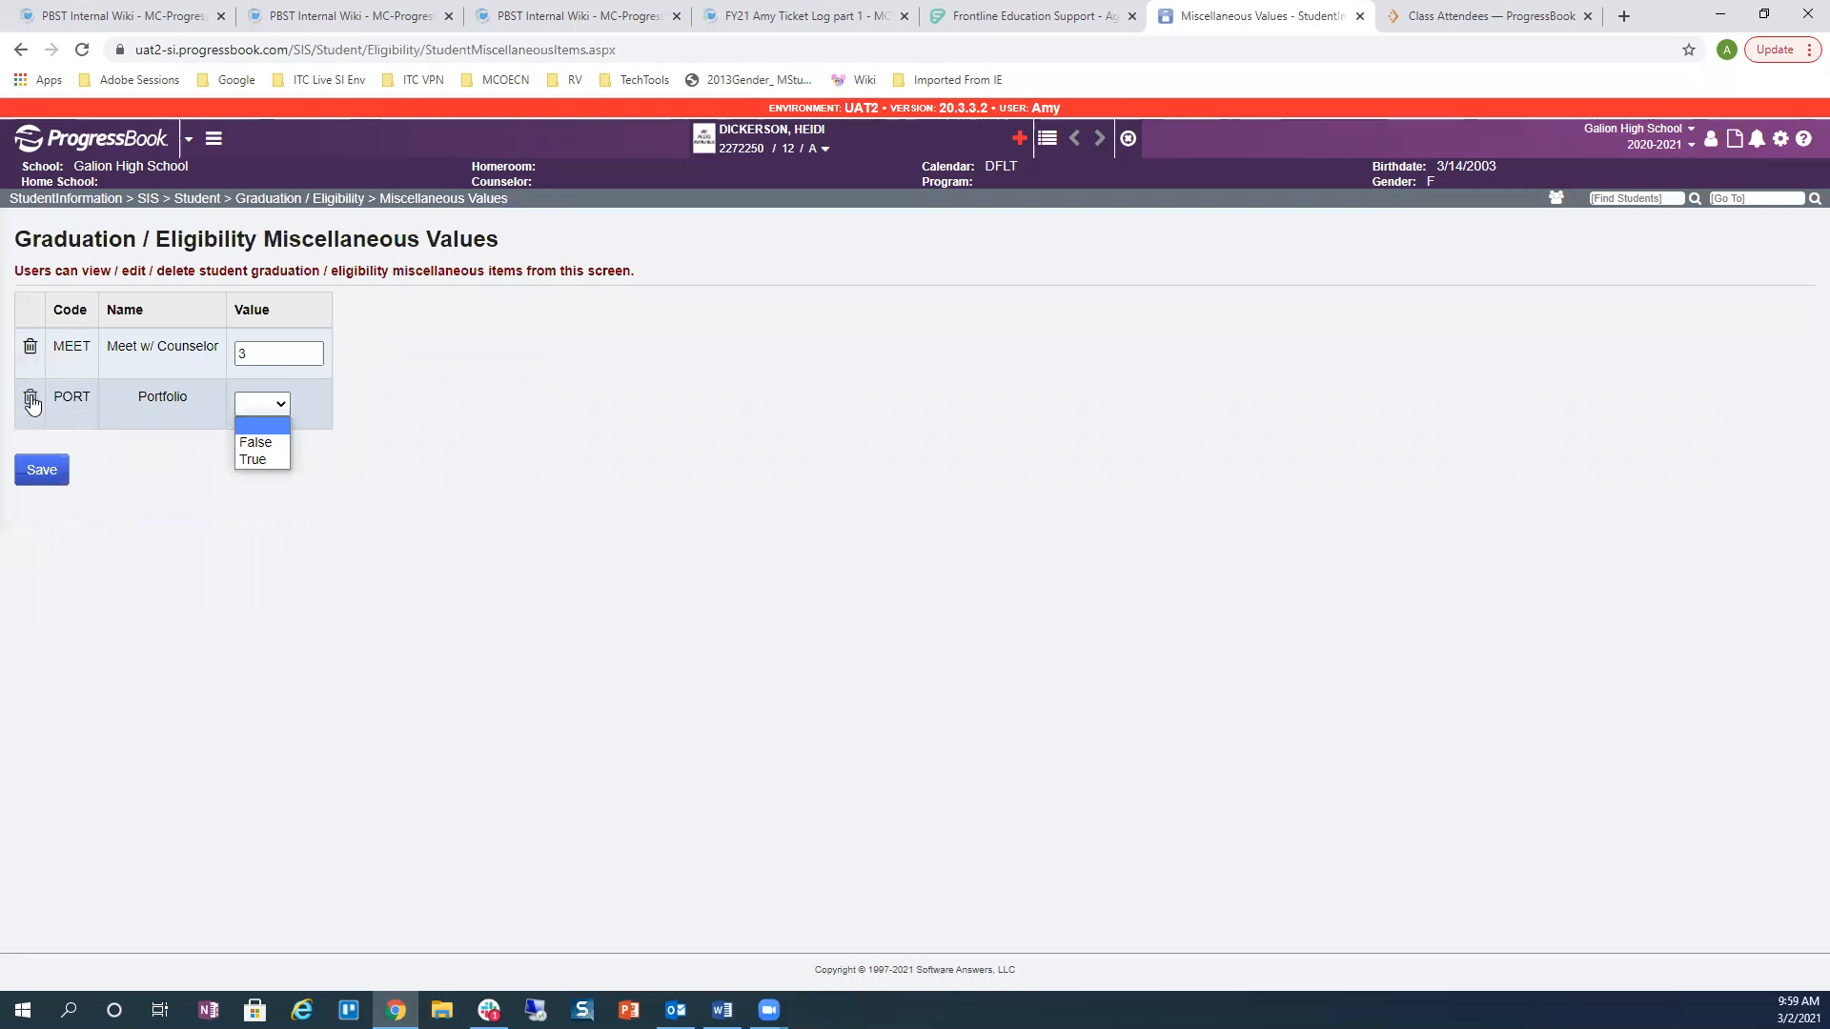
click(250, 459)
double_click(279, 353)
text(2)
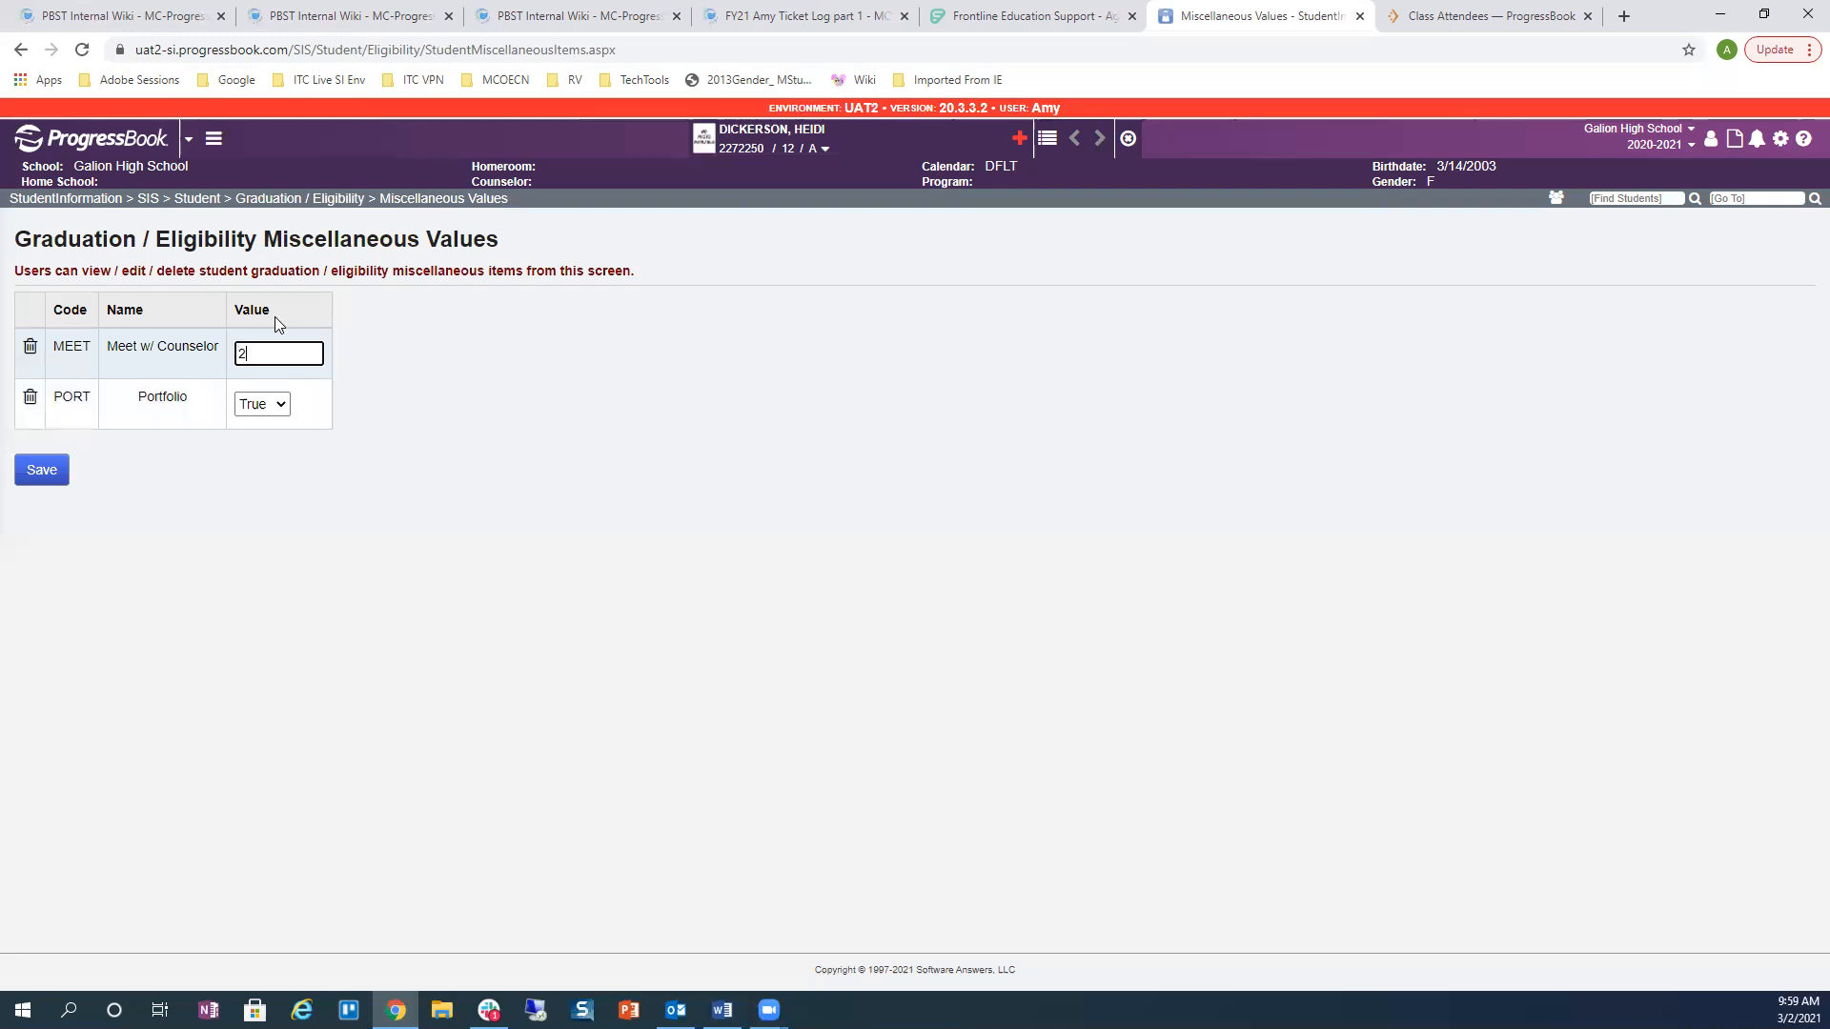
click(43, 471)
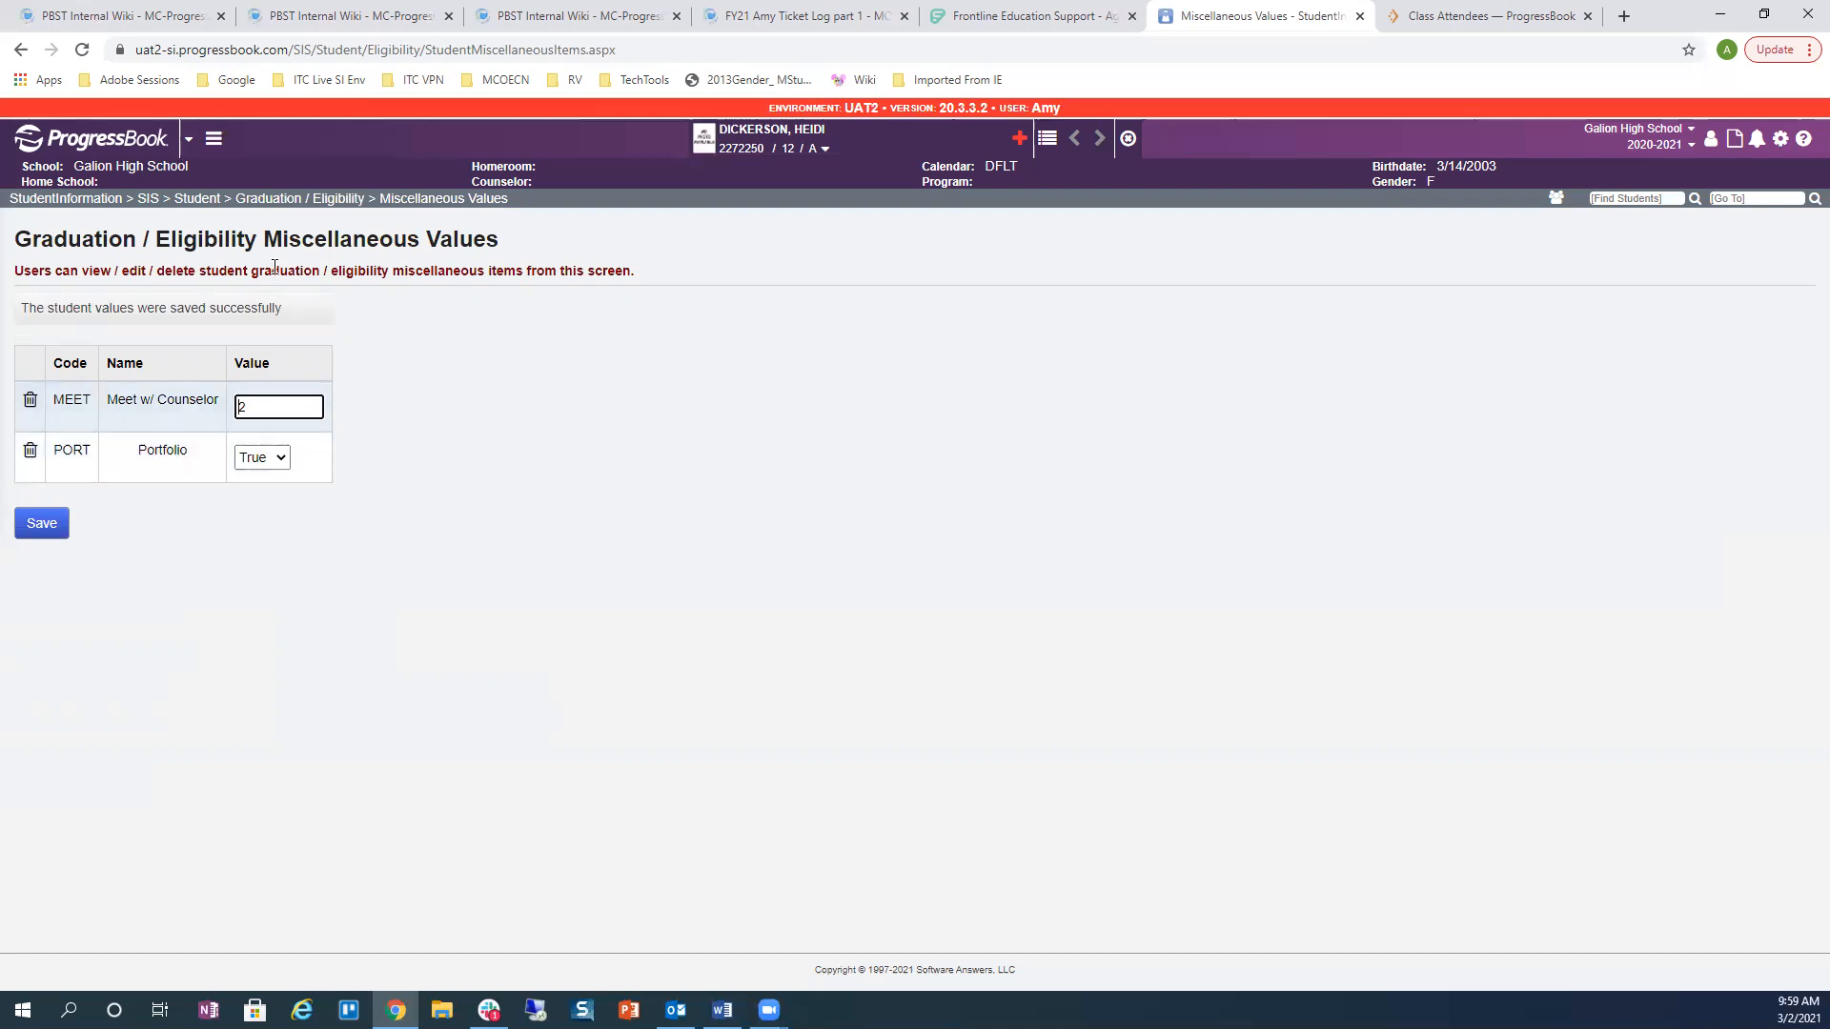
click(198, 199)
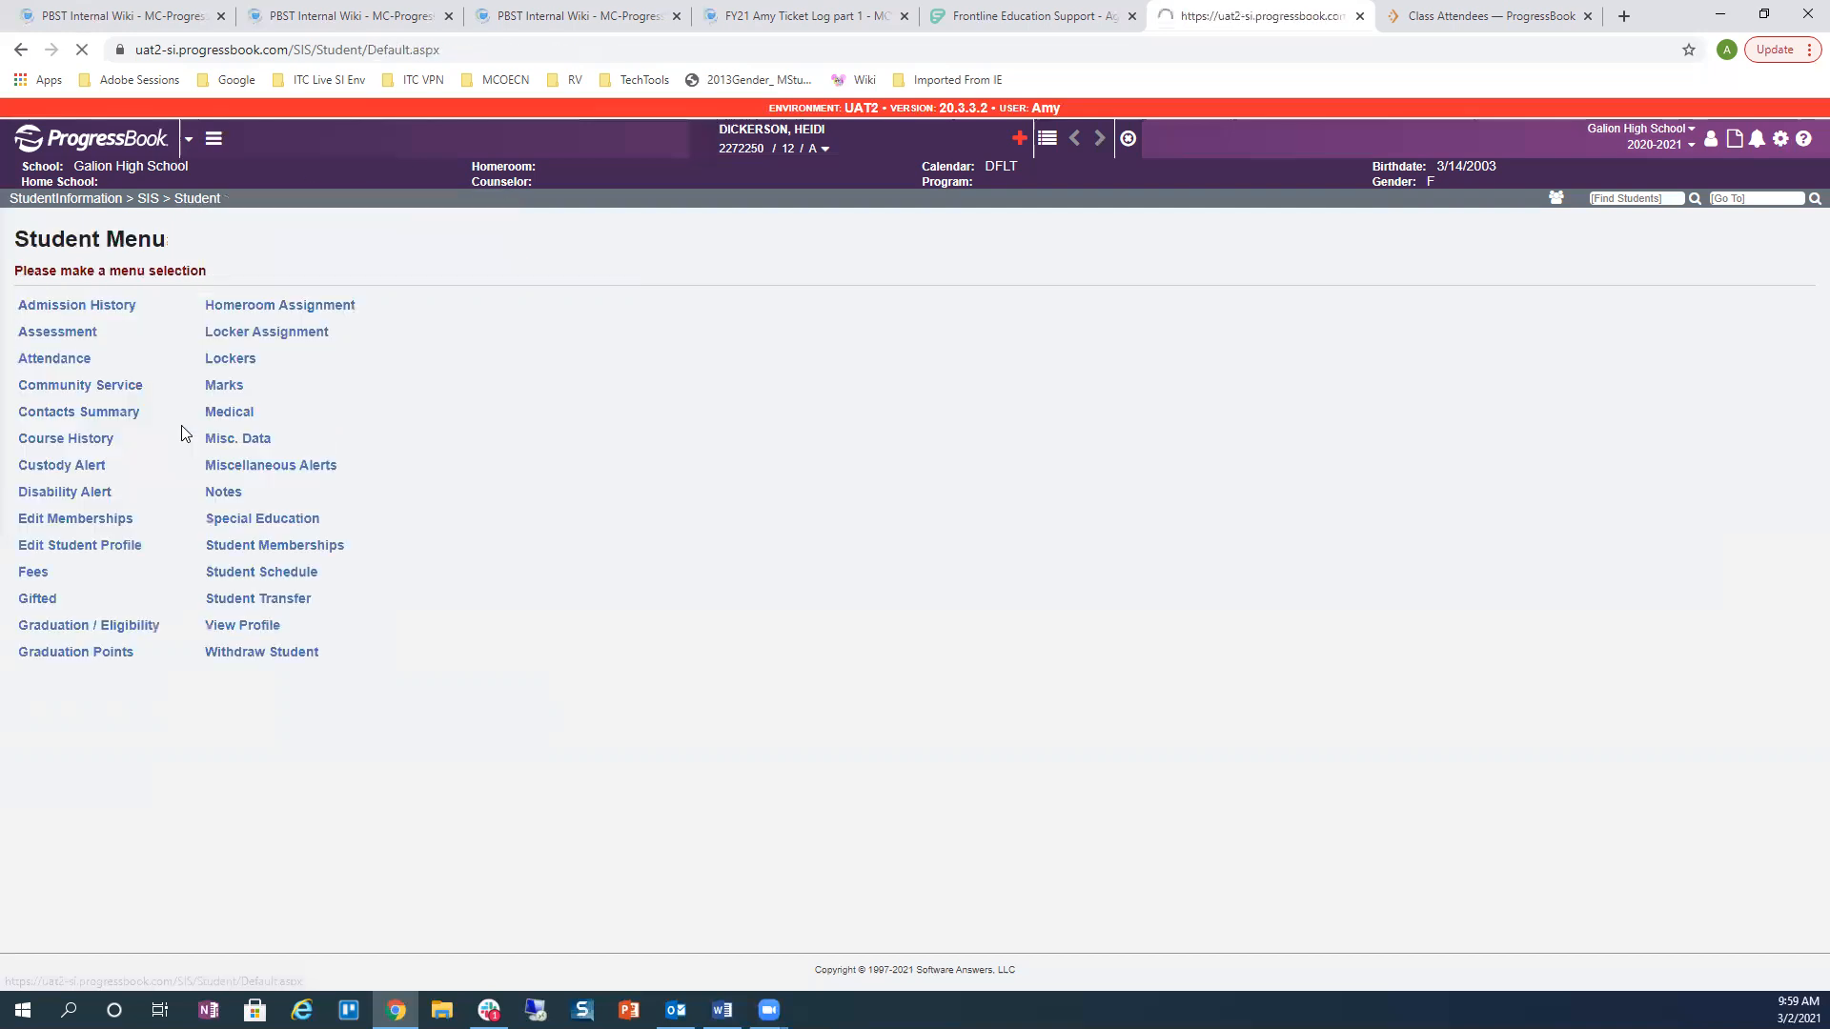
Step: Include the clean up park service entry in Graduation / Eligibility, bringing eligible hours to 10.00
click(89, 393)
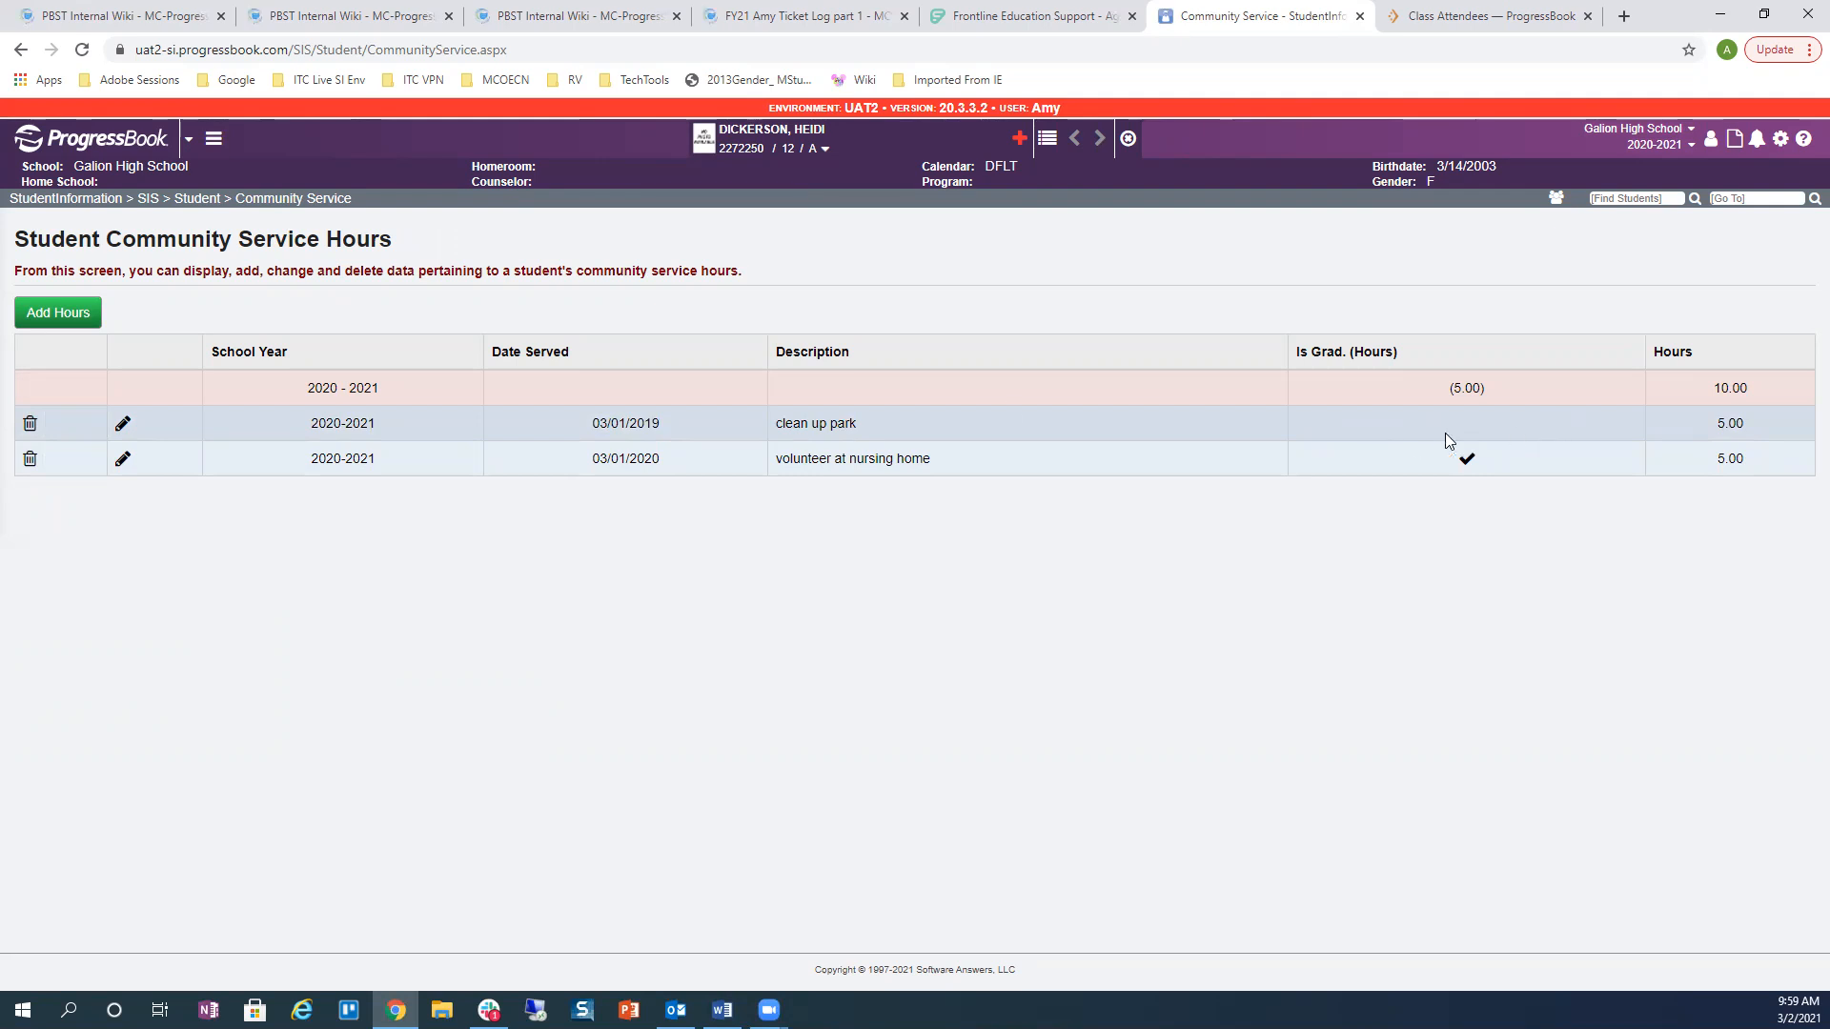
click(120, 425)
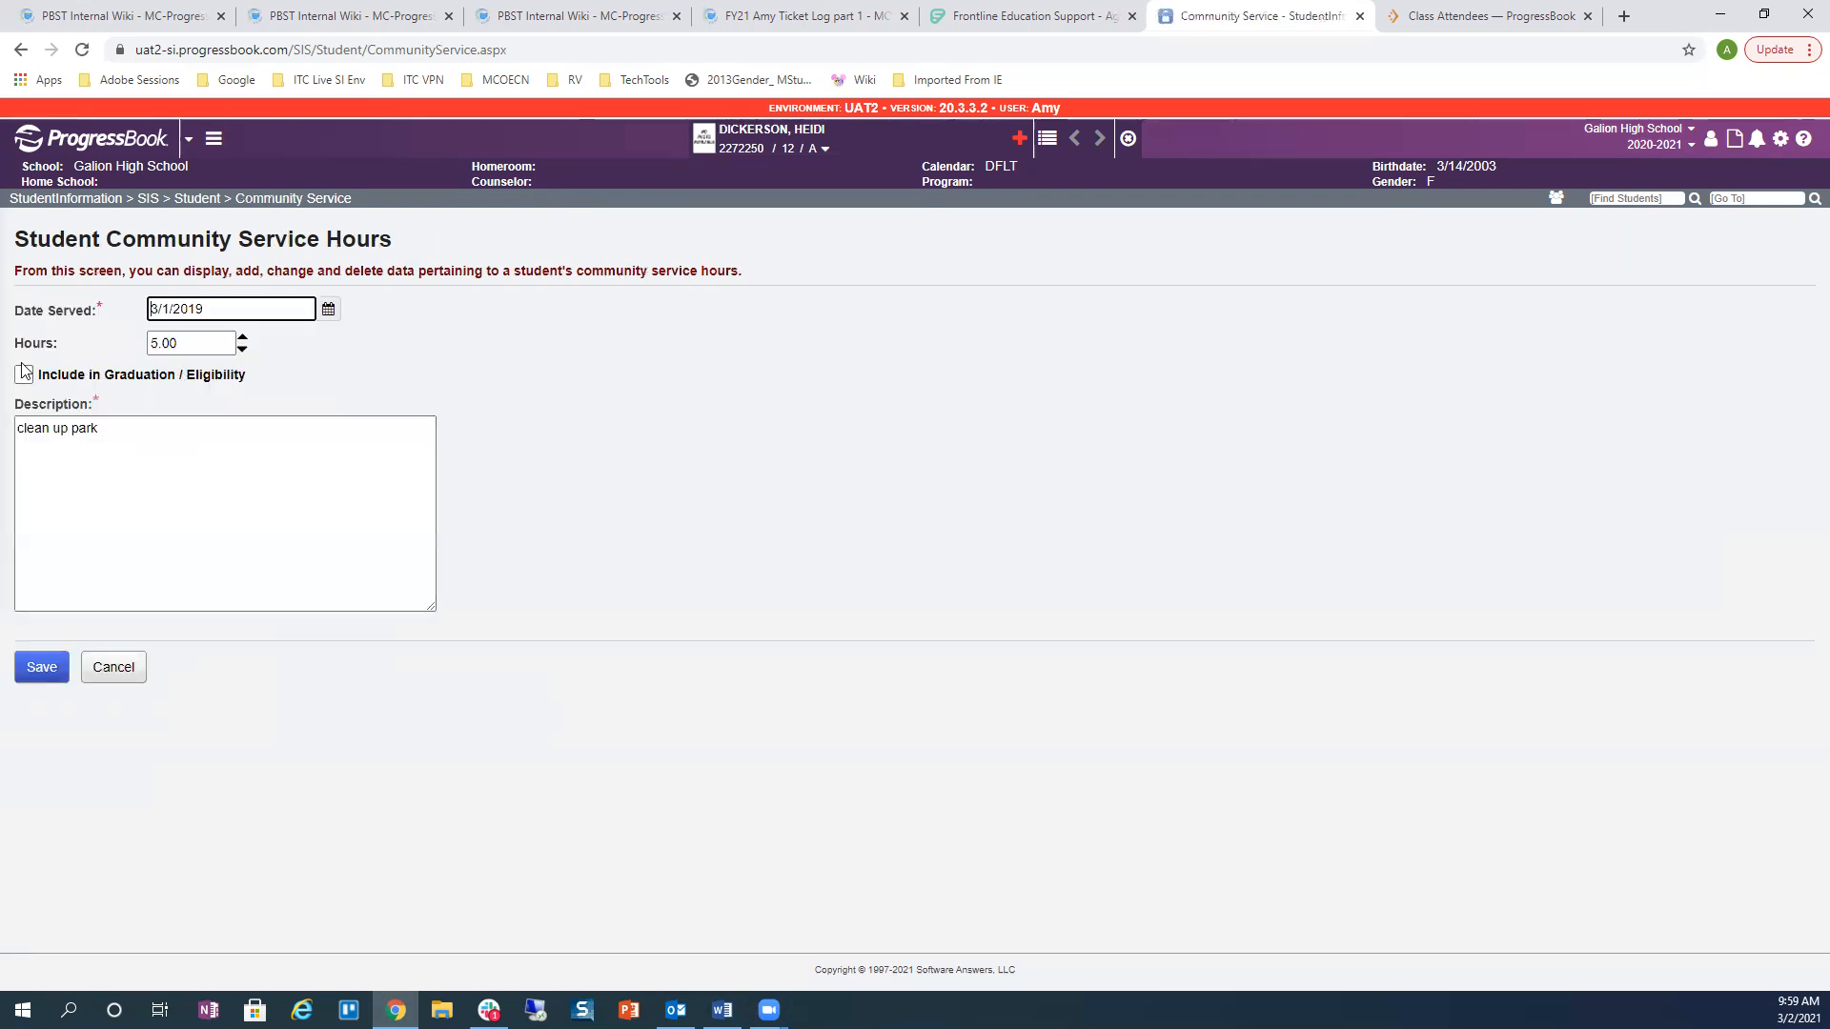
click(24, 374)
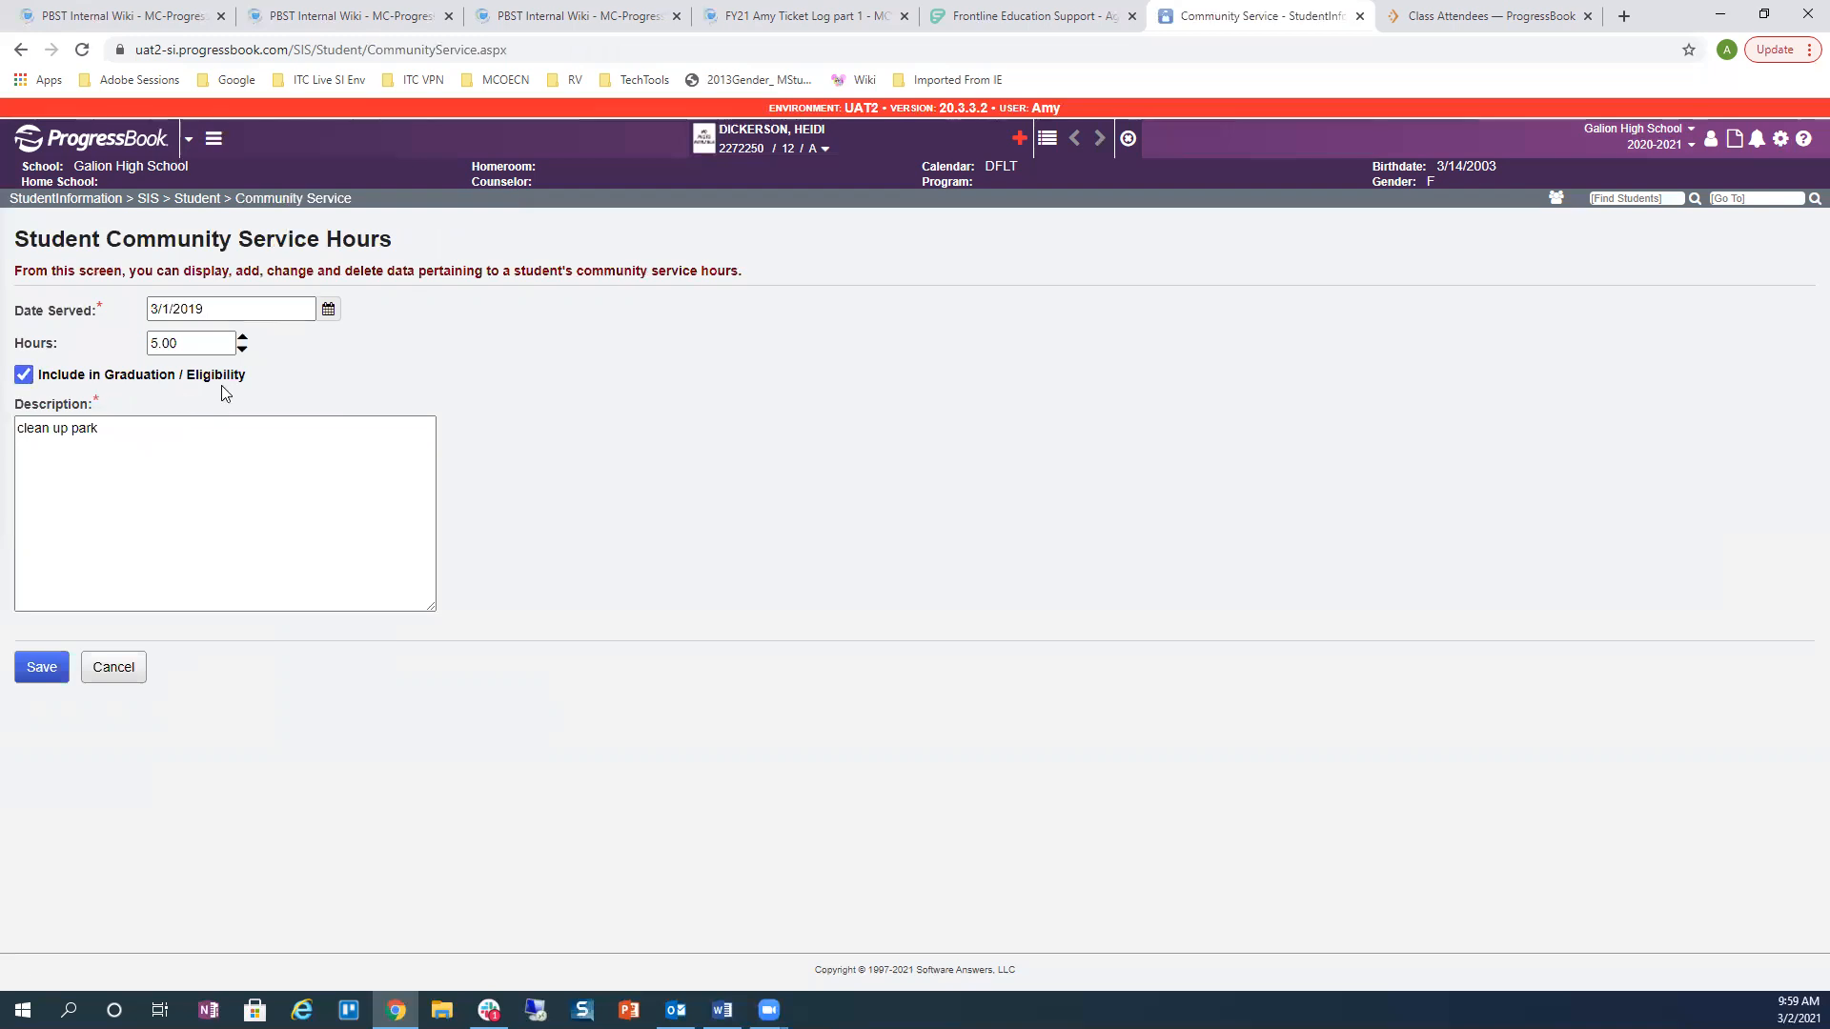
click(38, 669)
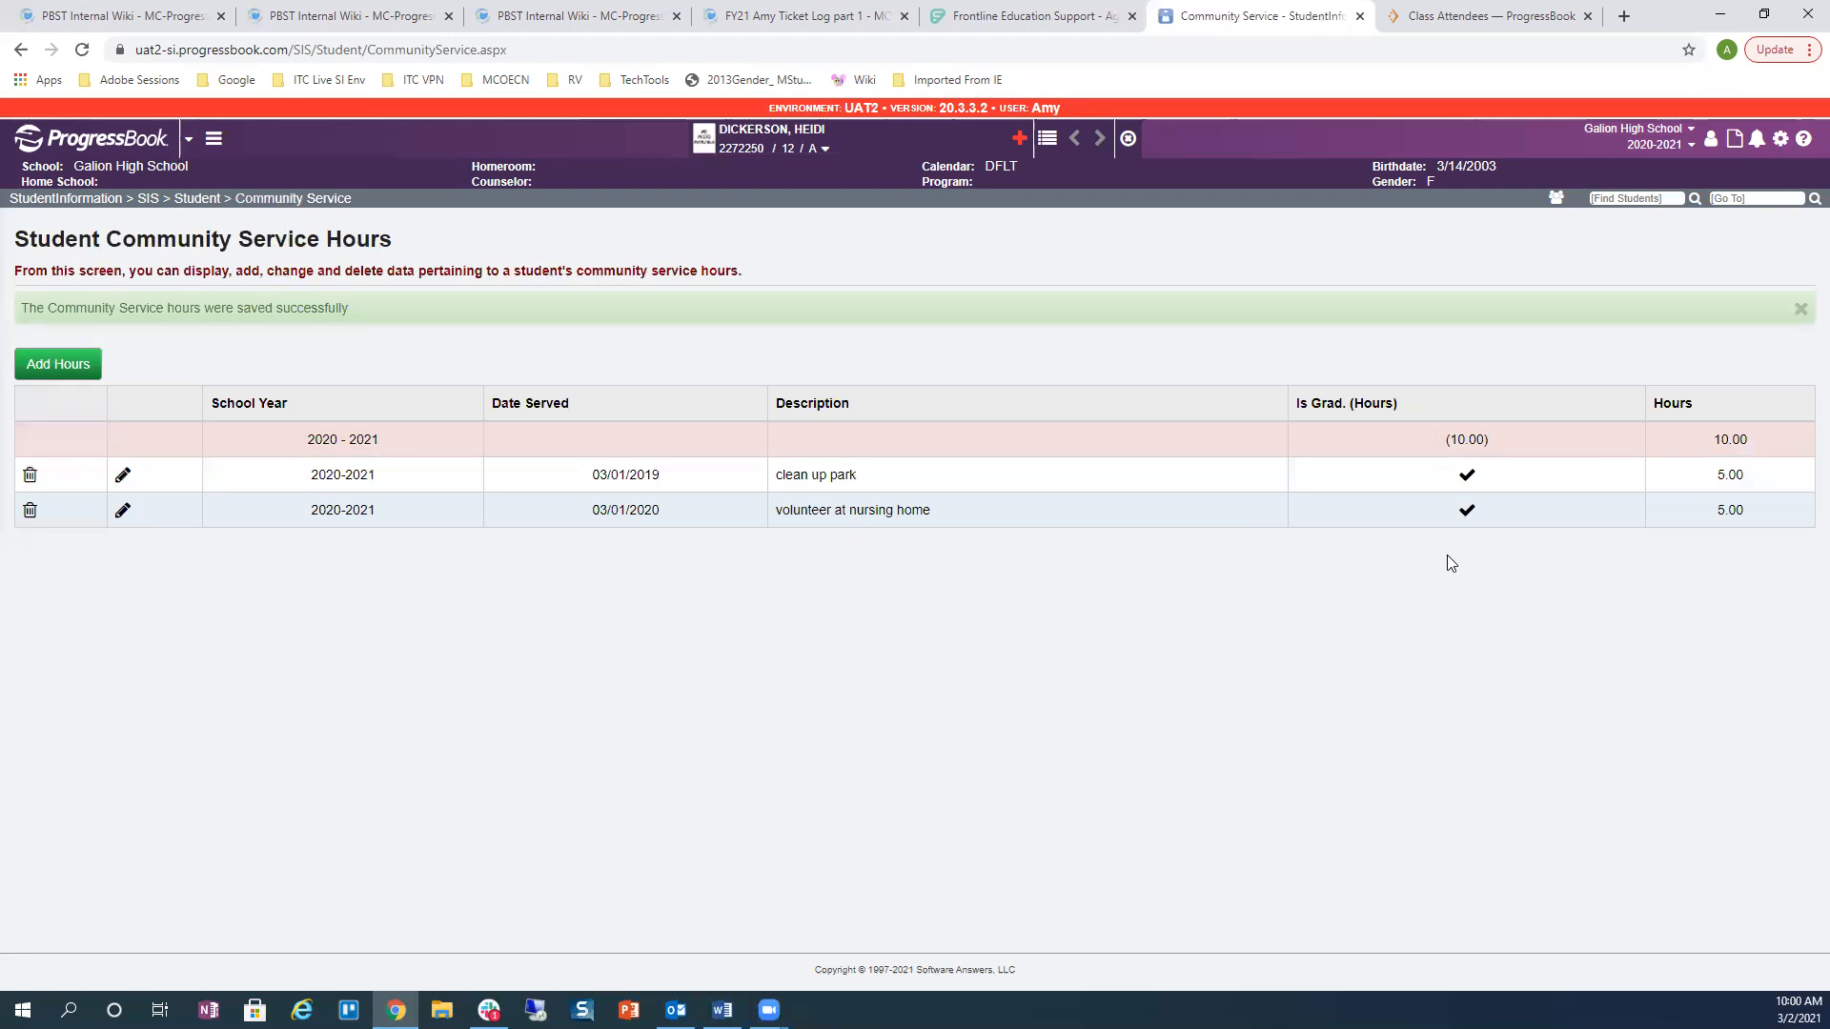
click(199, 198)
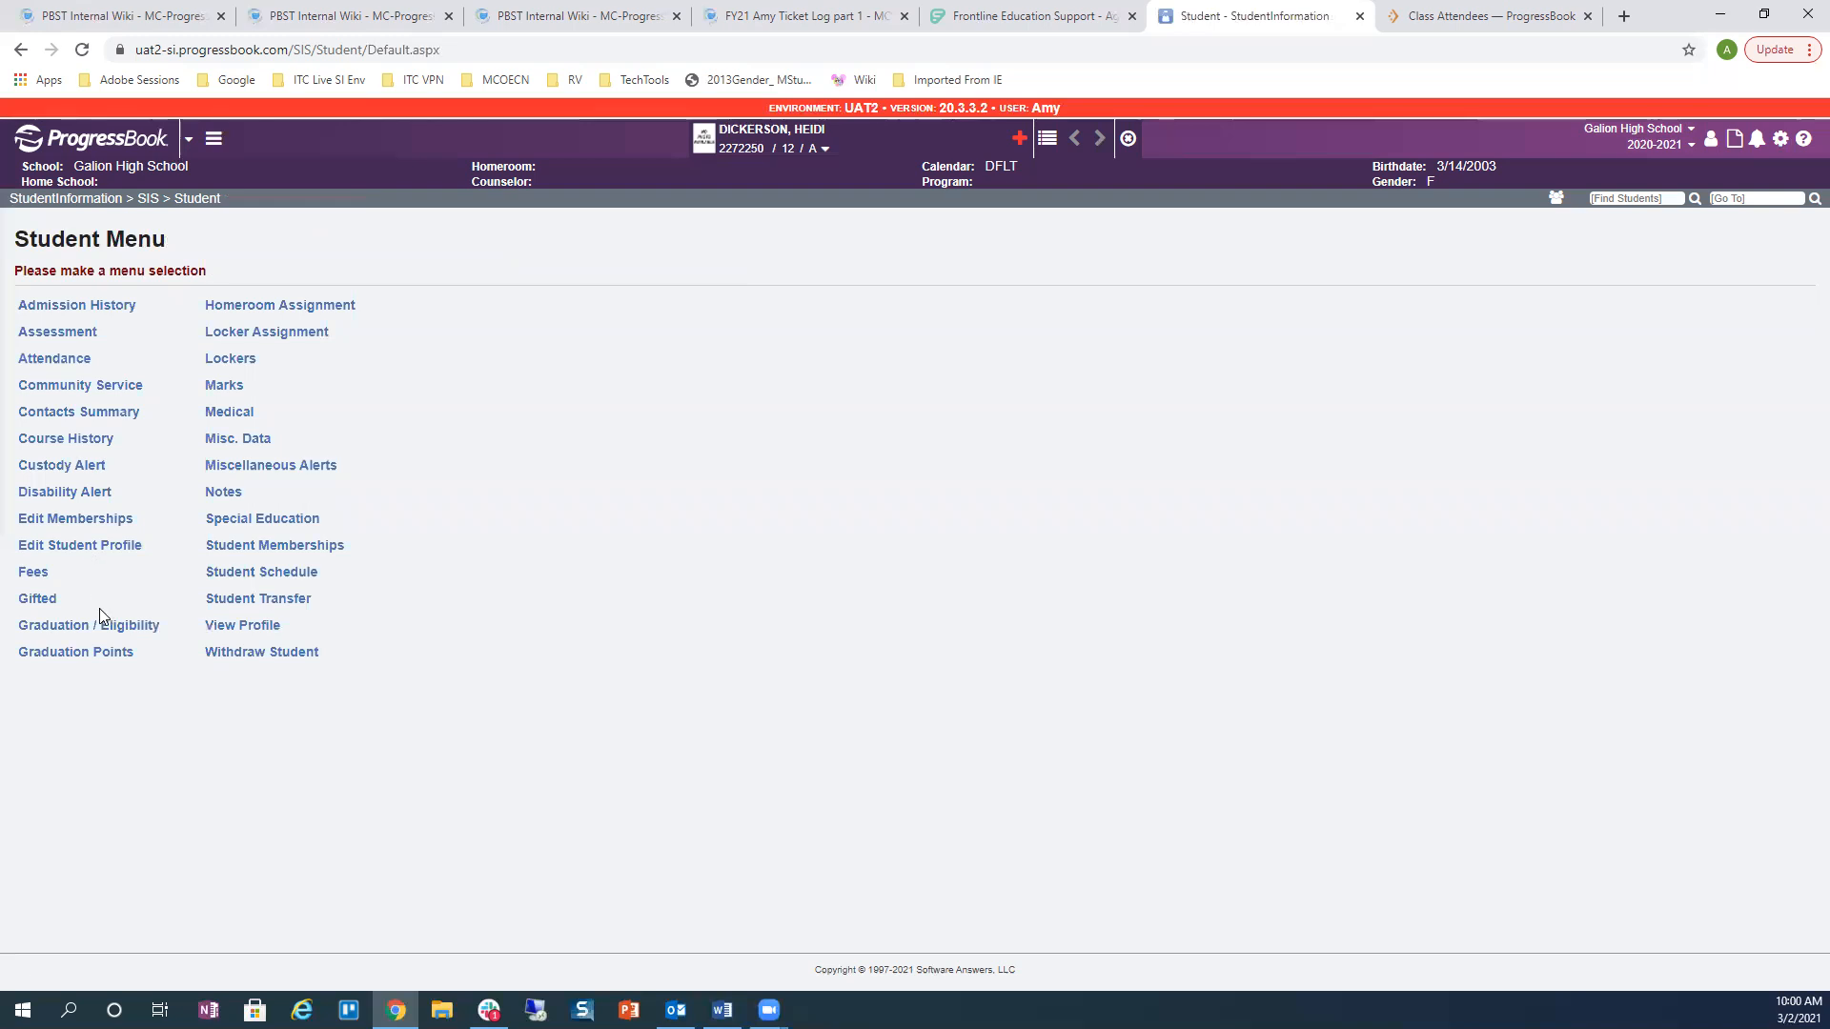
click(96, 625)
Step: Review the Student Eligibility Details rule lines on the Eligibility tab, confirming each reads Met
click(318, 307)
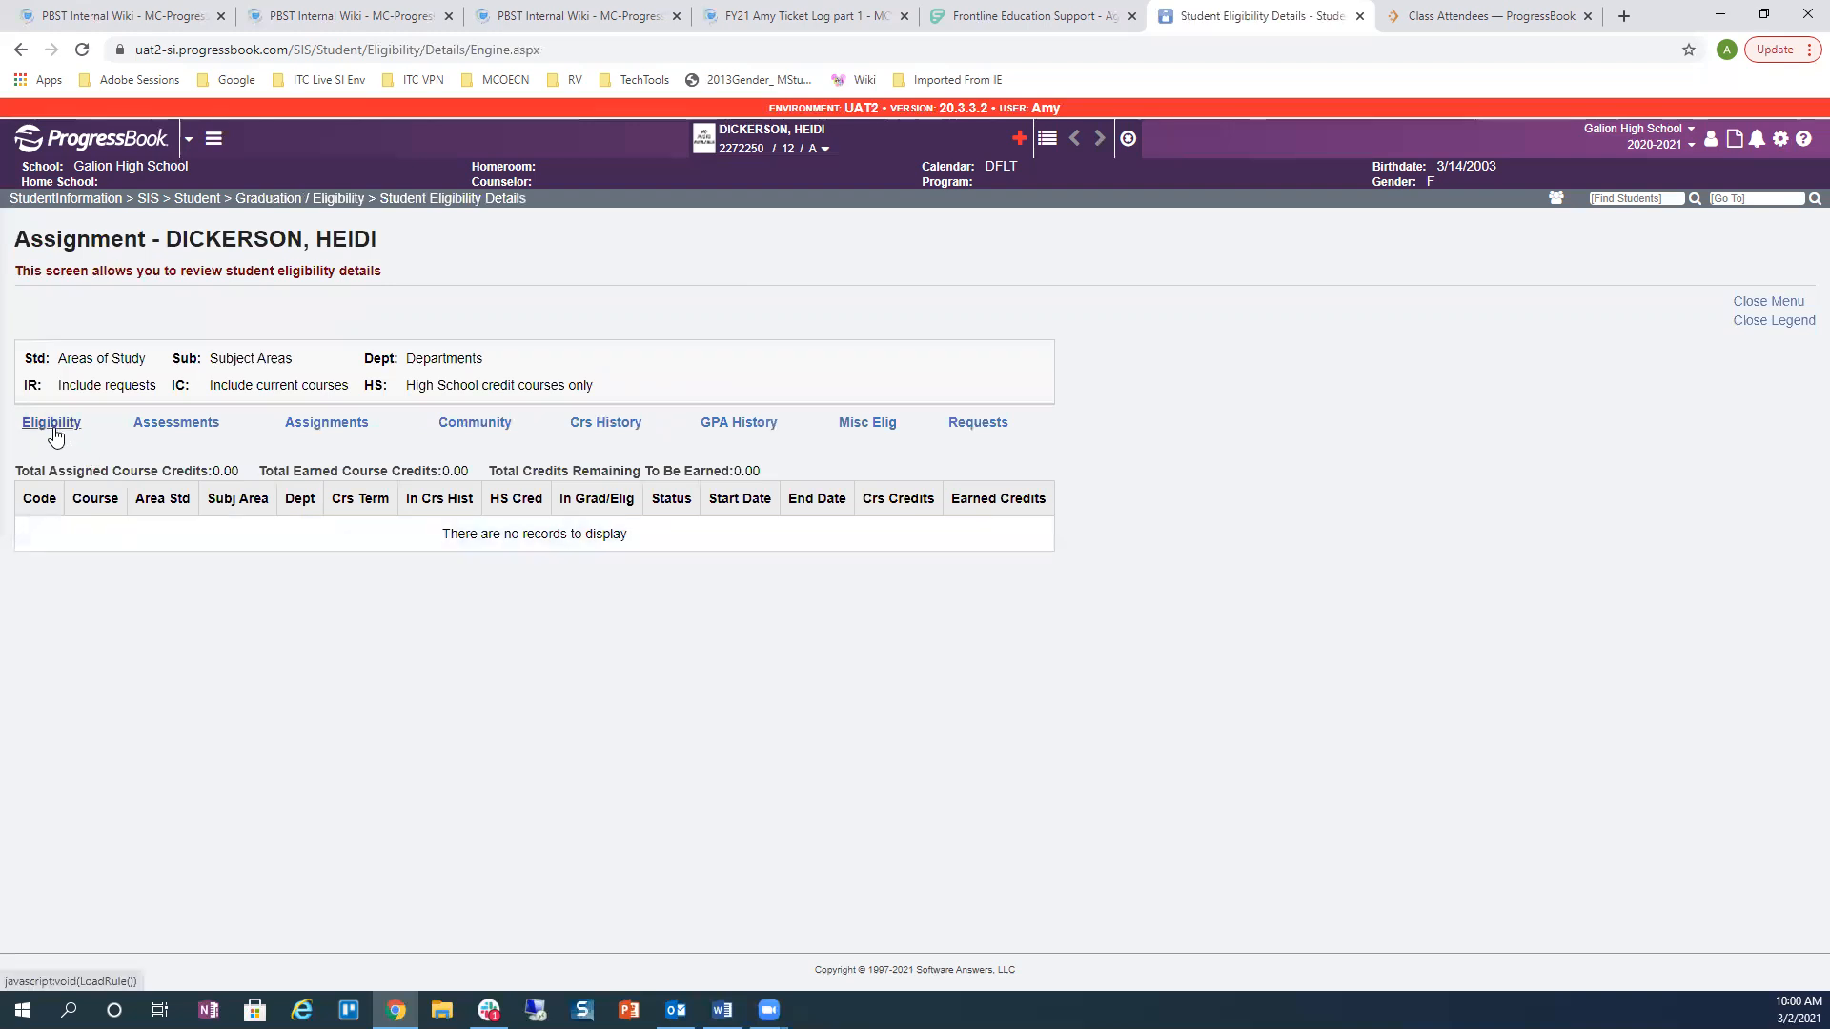
click(52, 429)
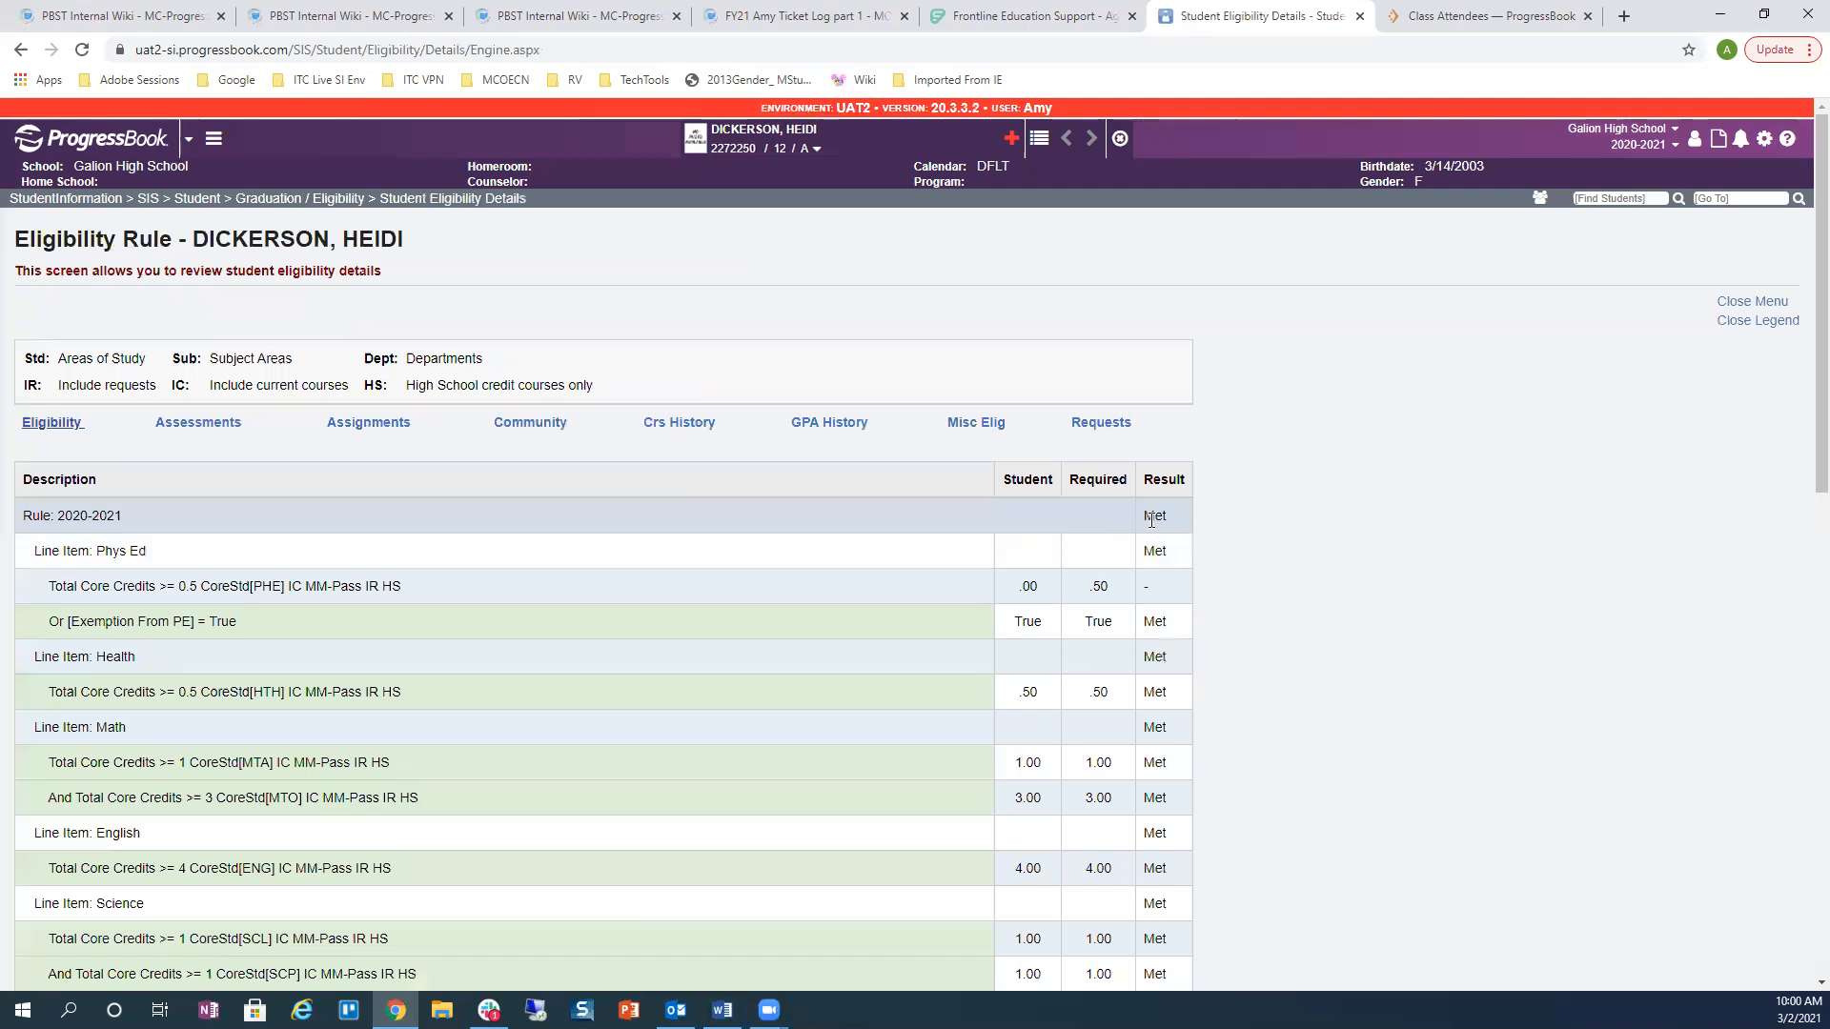
scroll(1263, 539, down, 2)
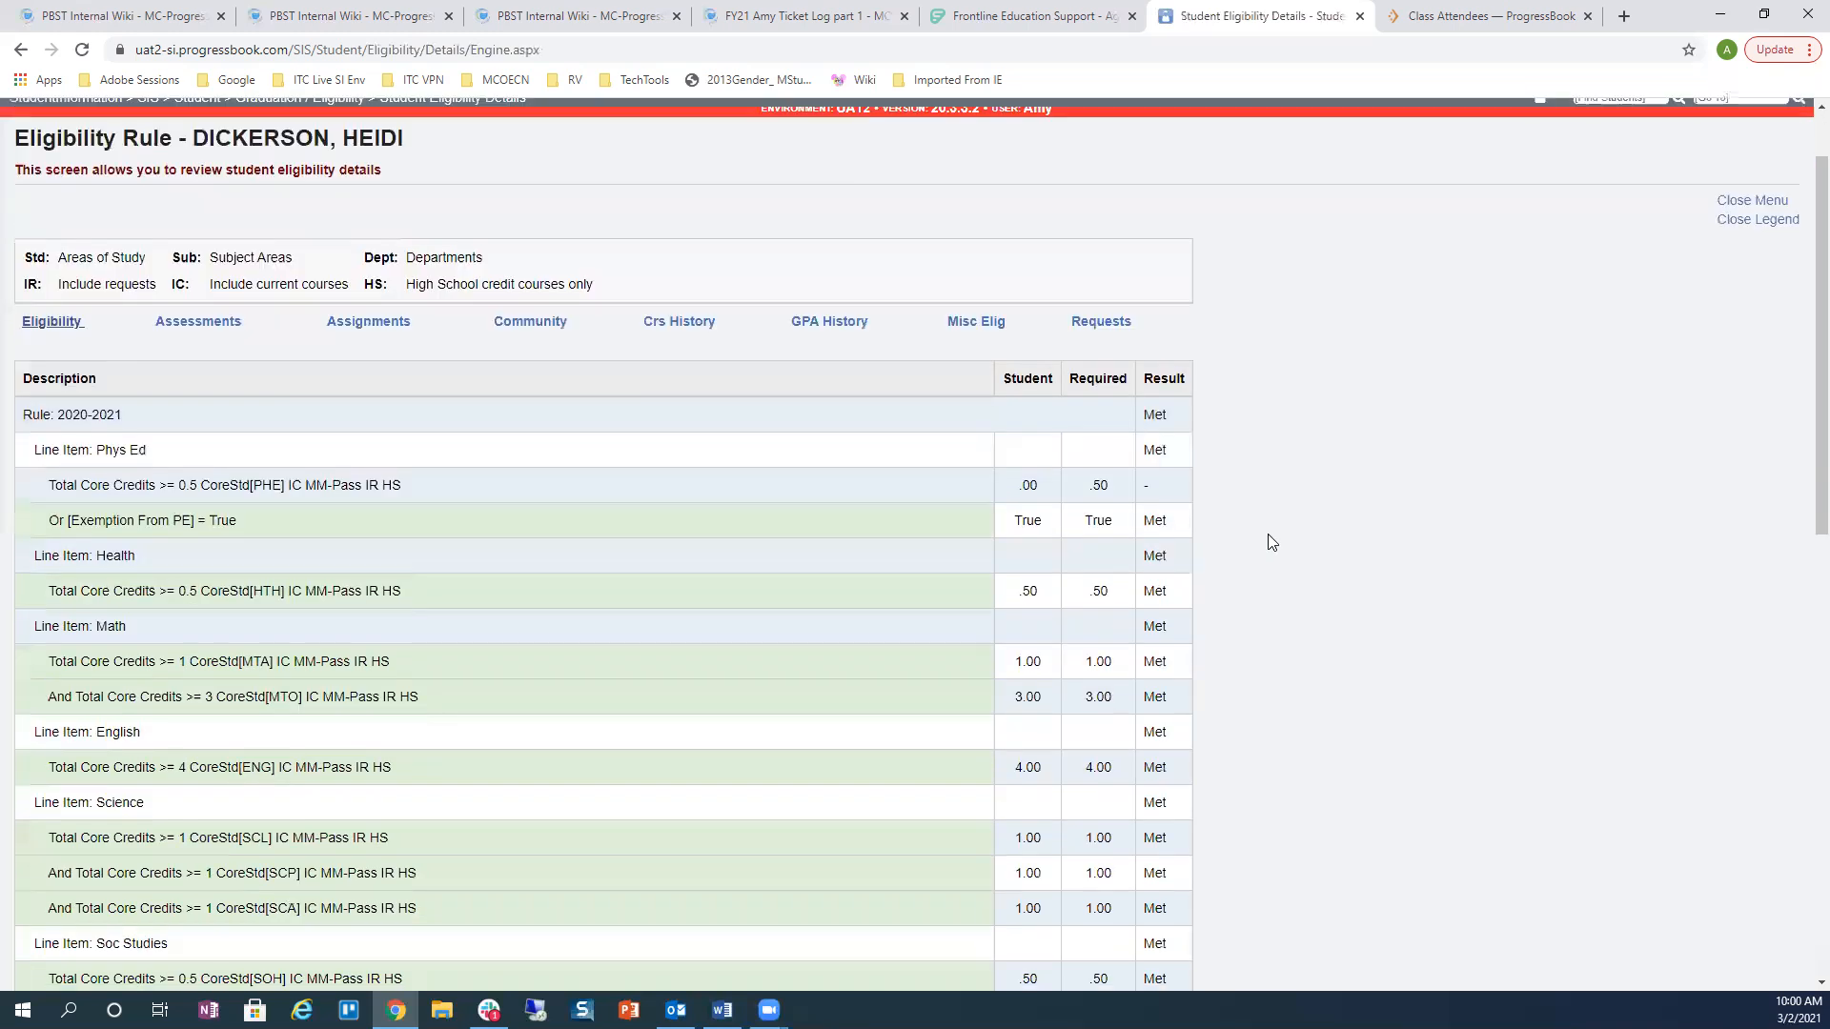
scroll(1205, 543, down, 5)
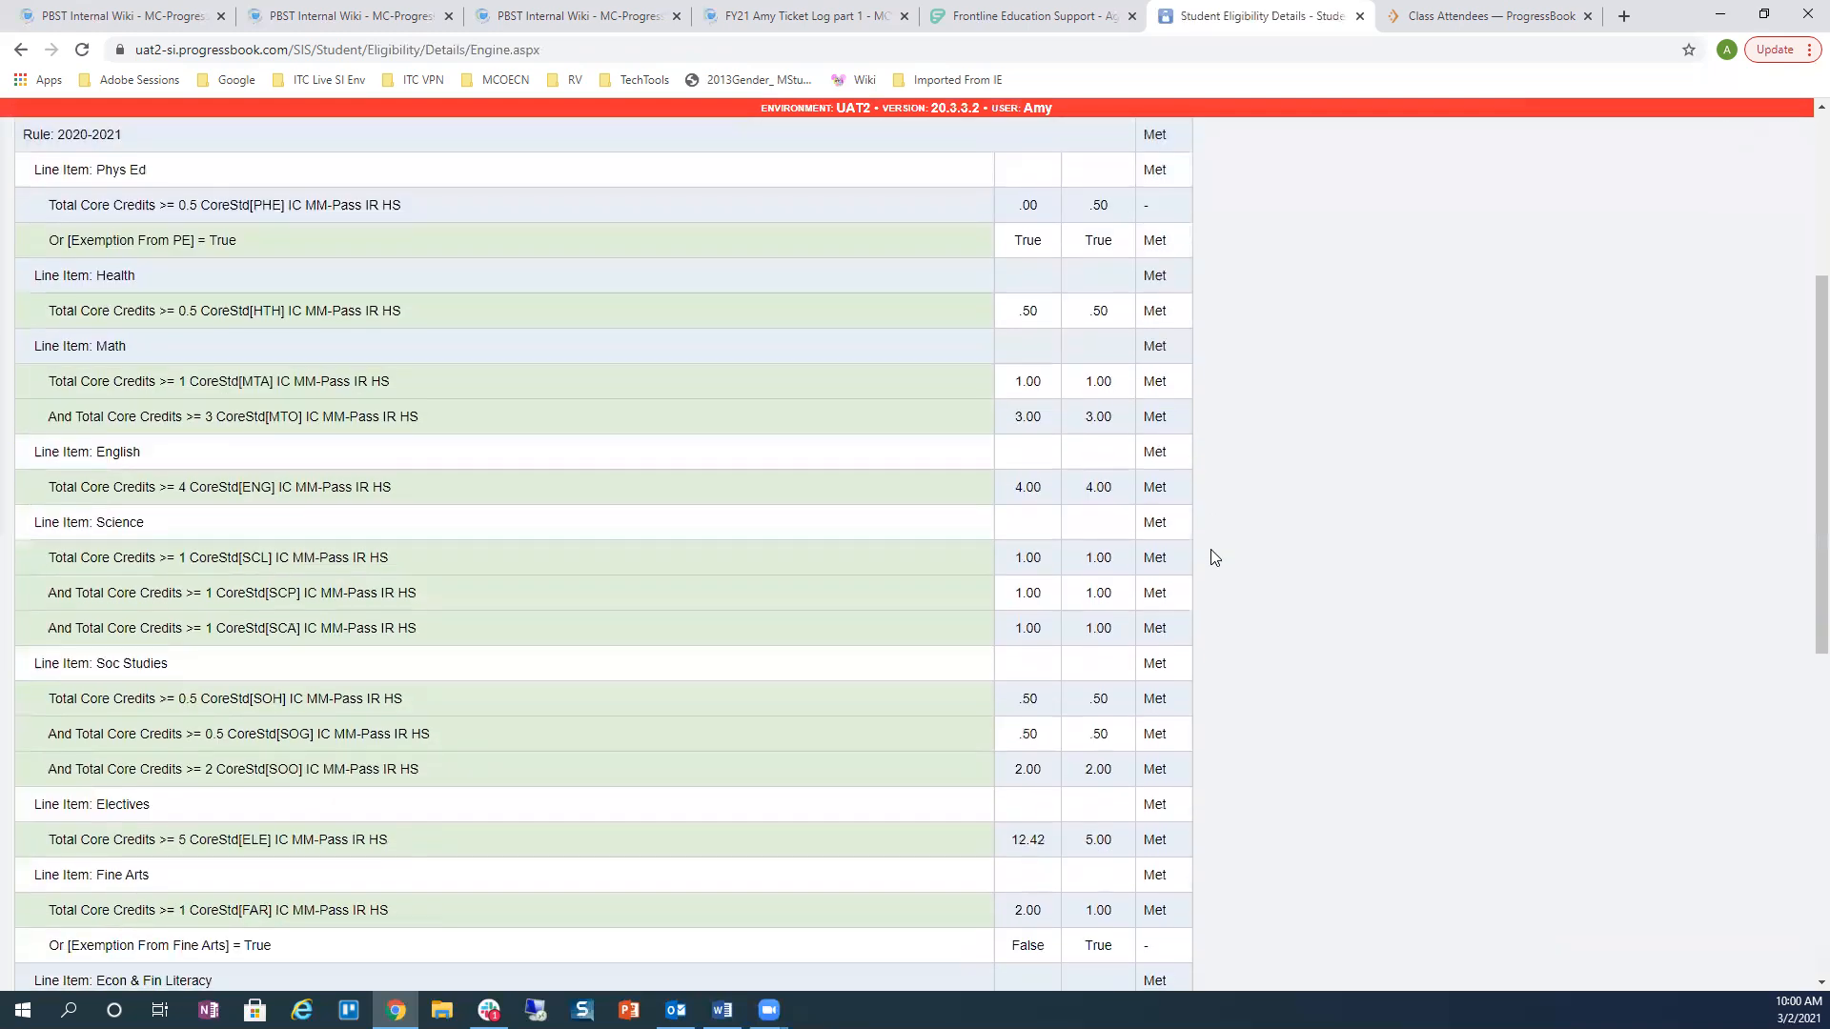
scroll(1214, 557, down, 5)
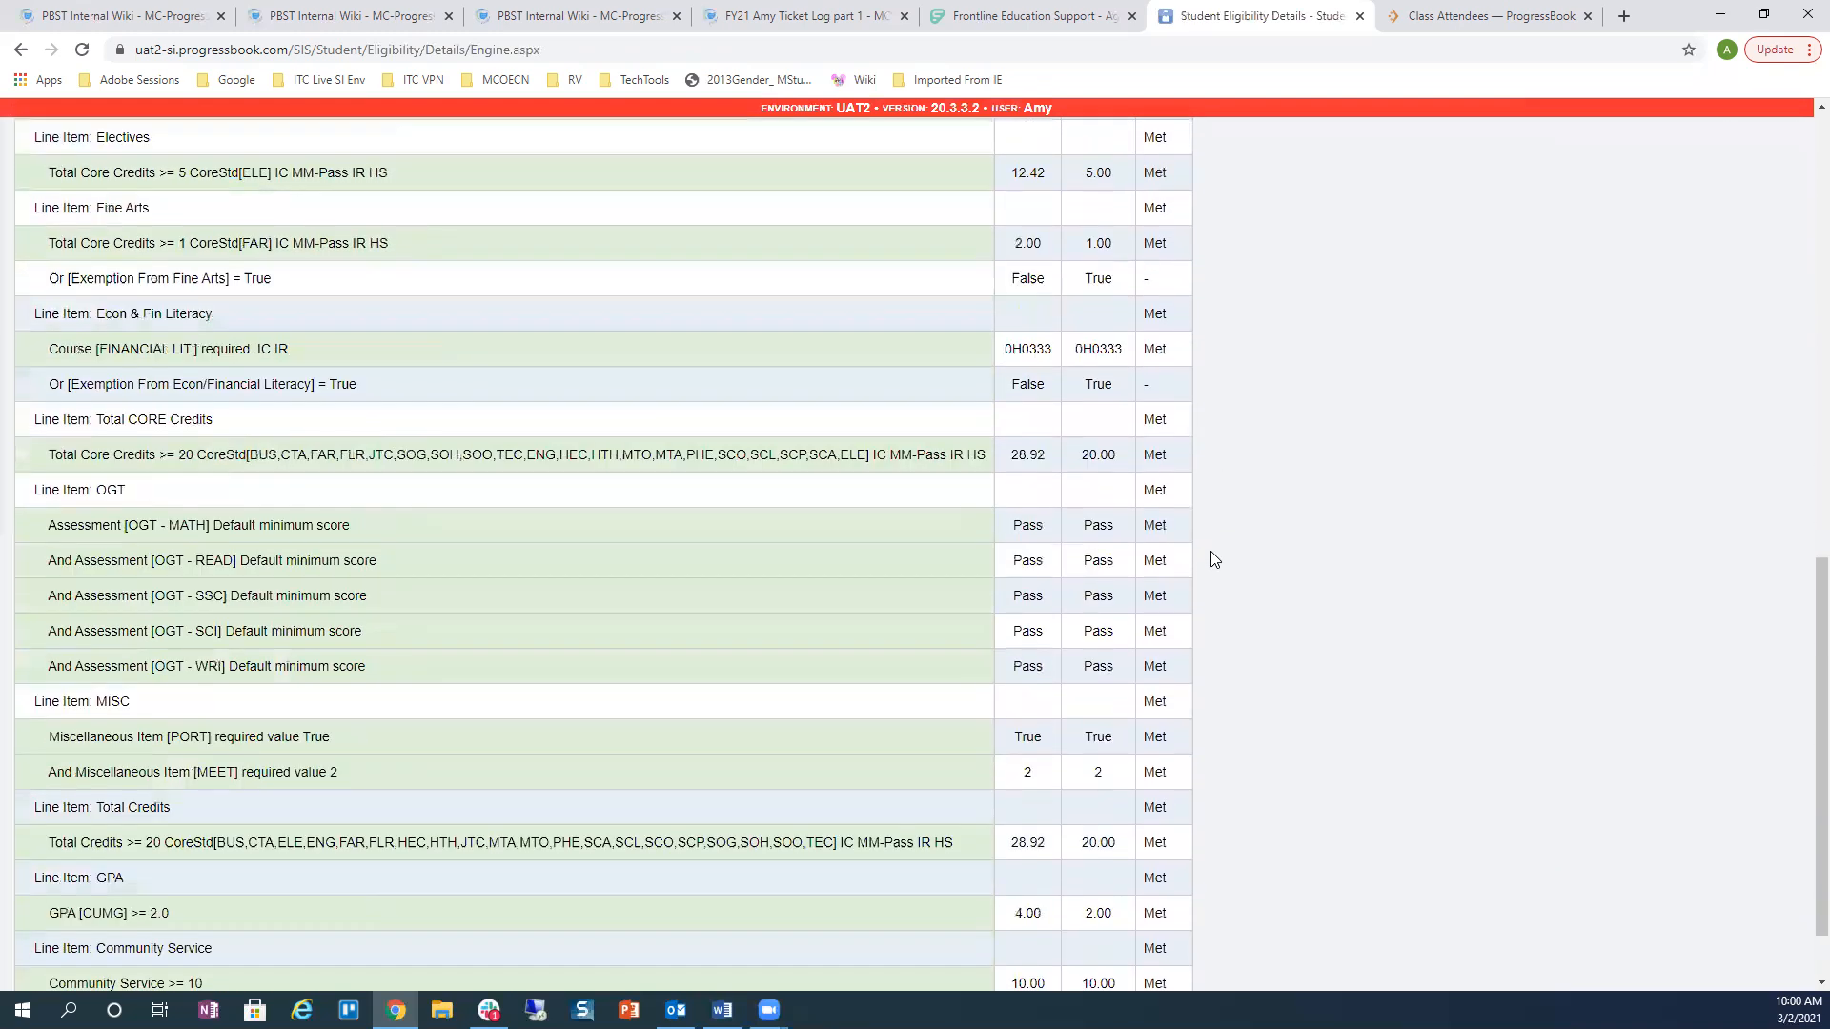
scroll(1241, 557, up, 12)
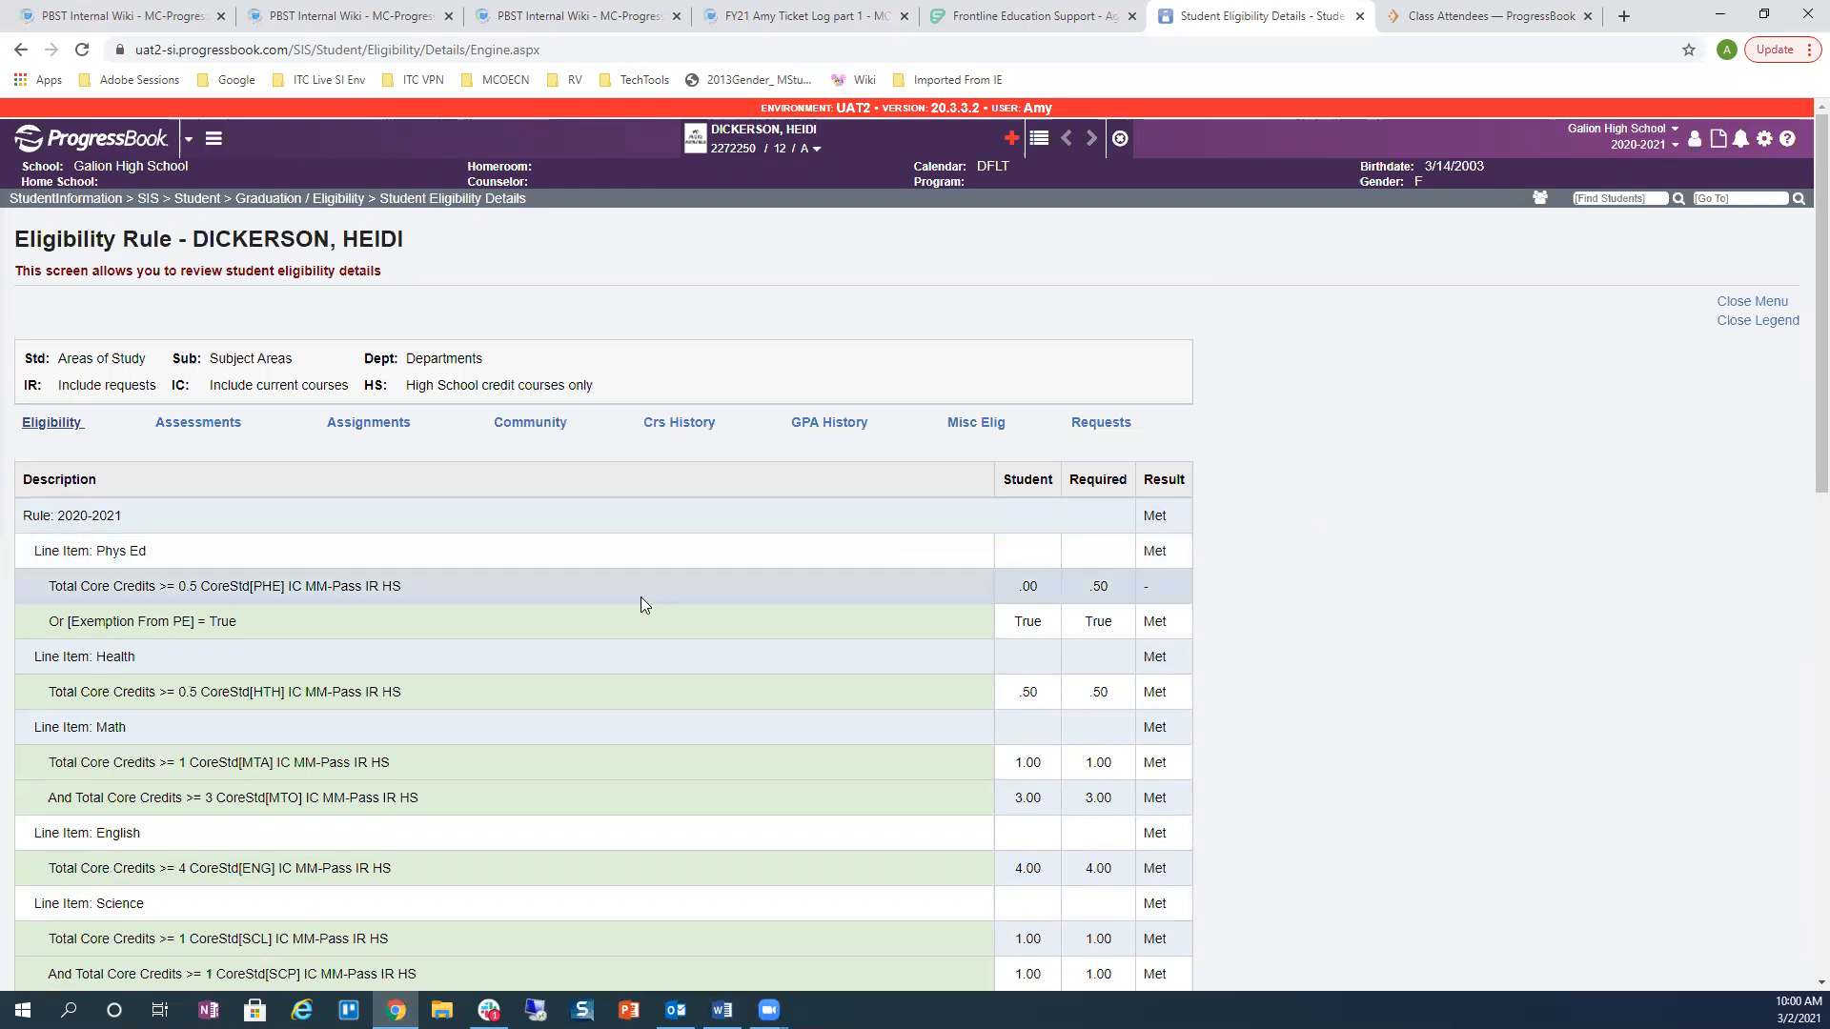
scroll(633, 713, down, 5)
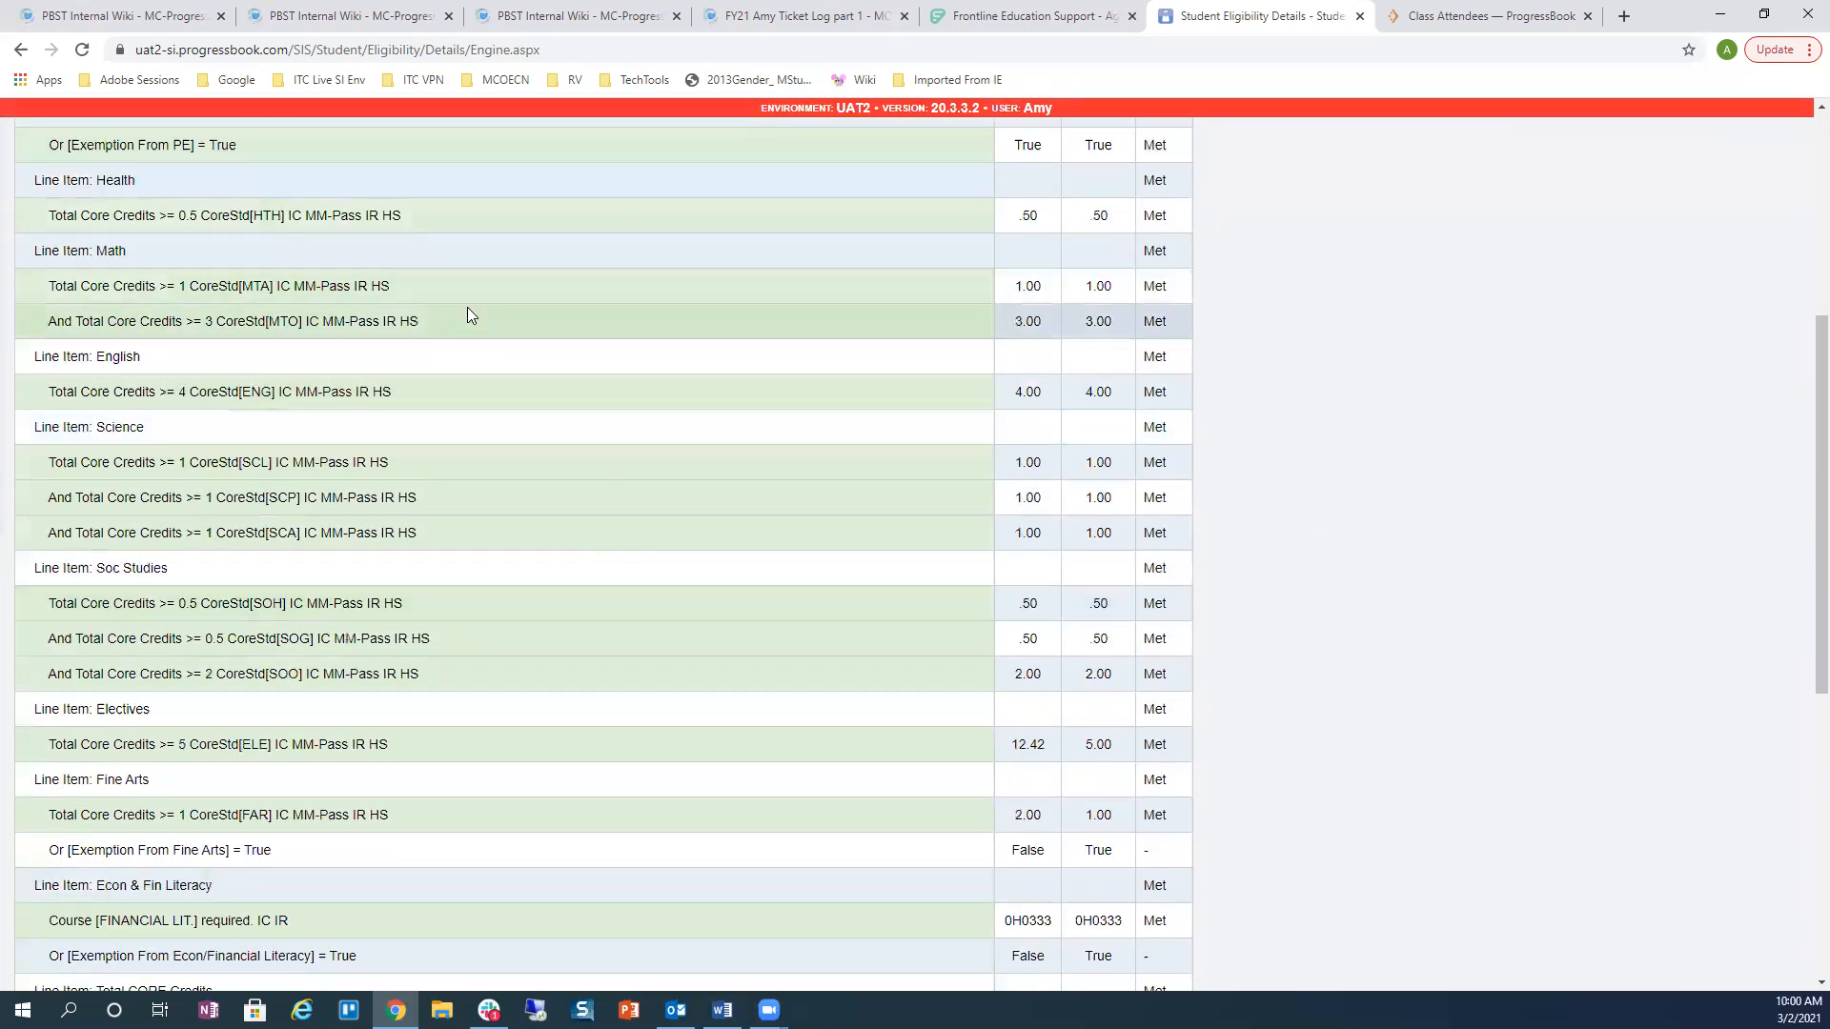
scroll(493, 420, down, 3)
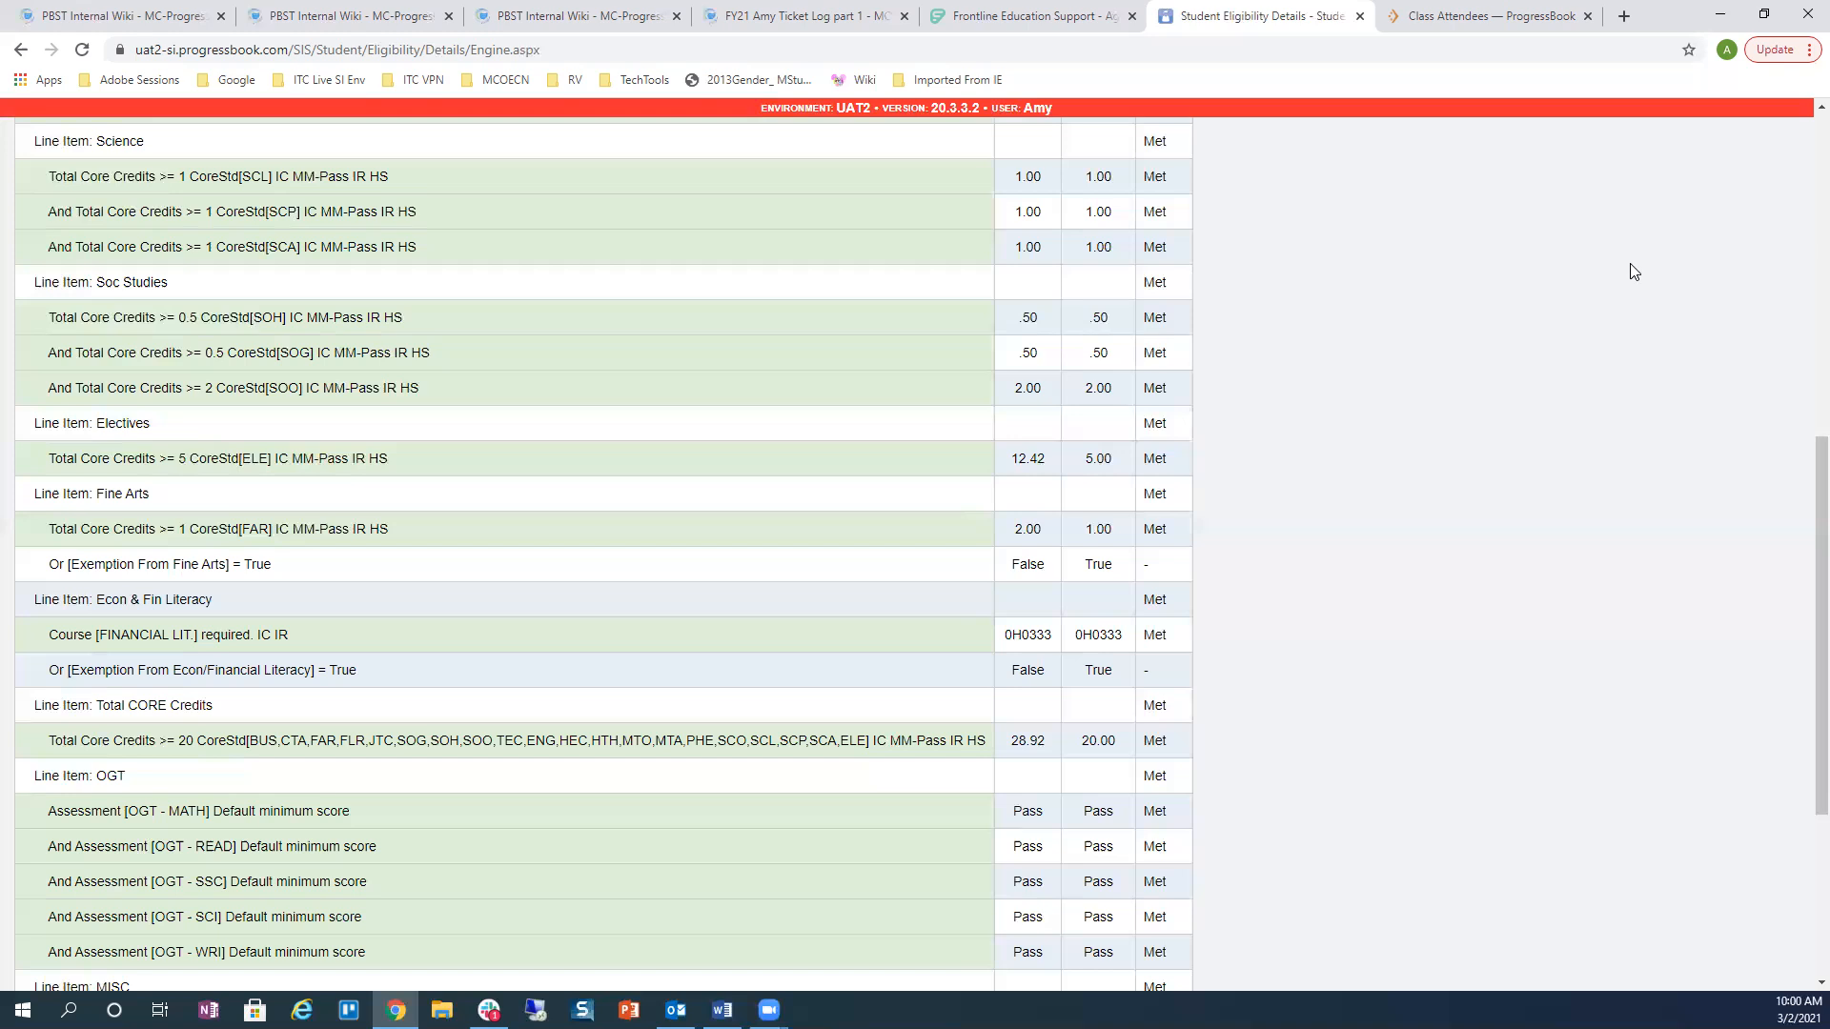
scroll(1635, 303, up, 8)
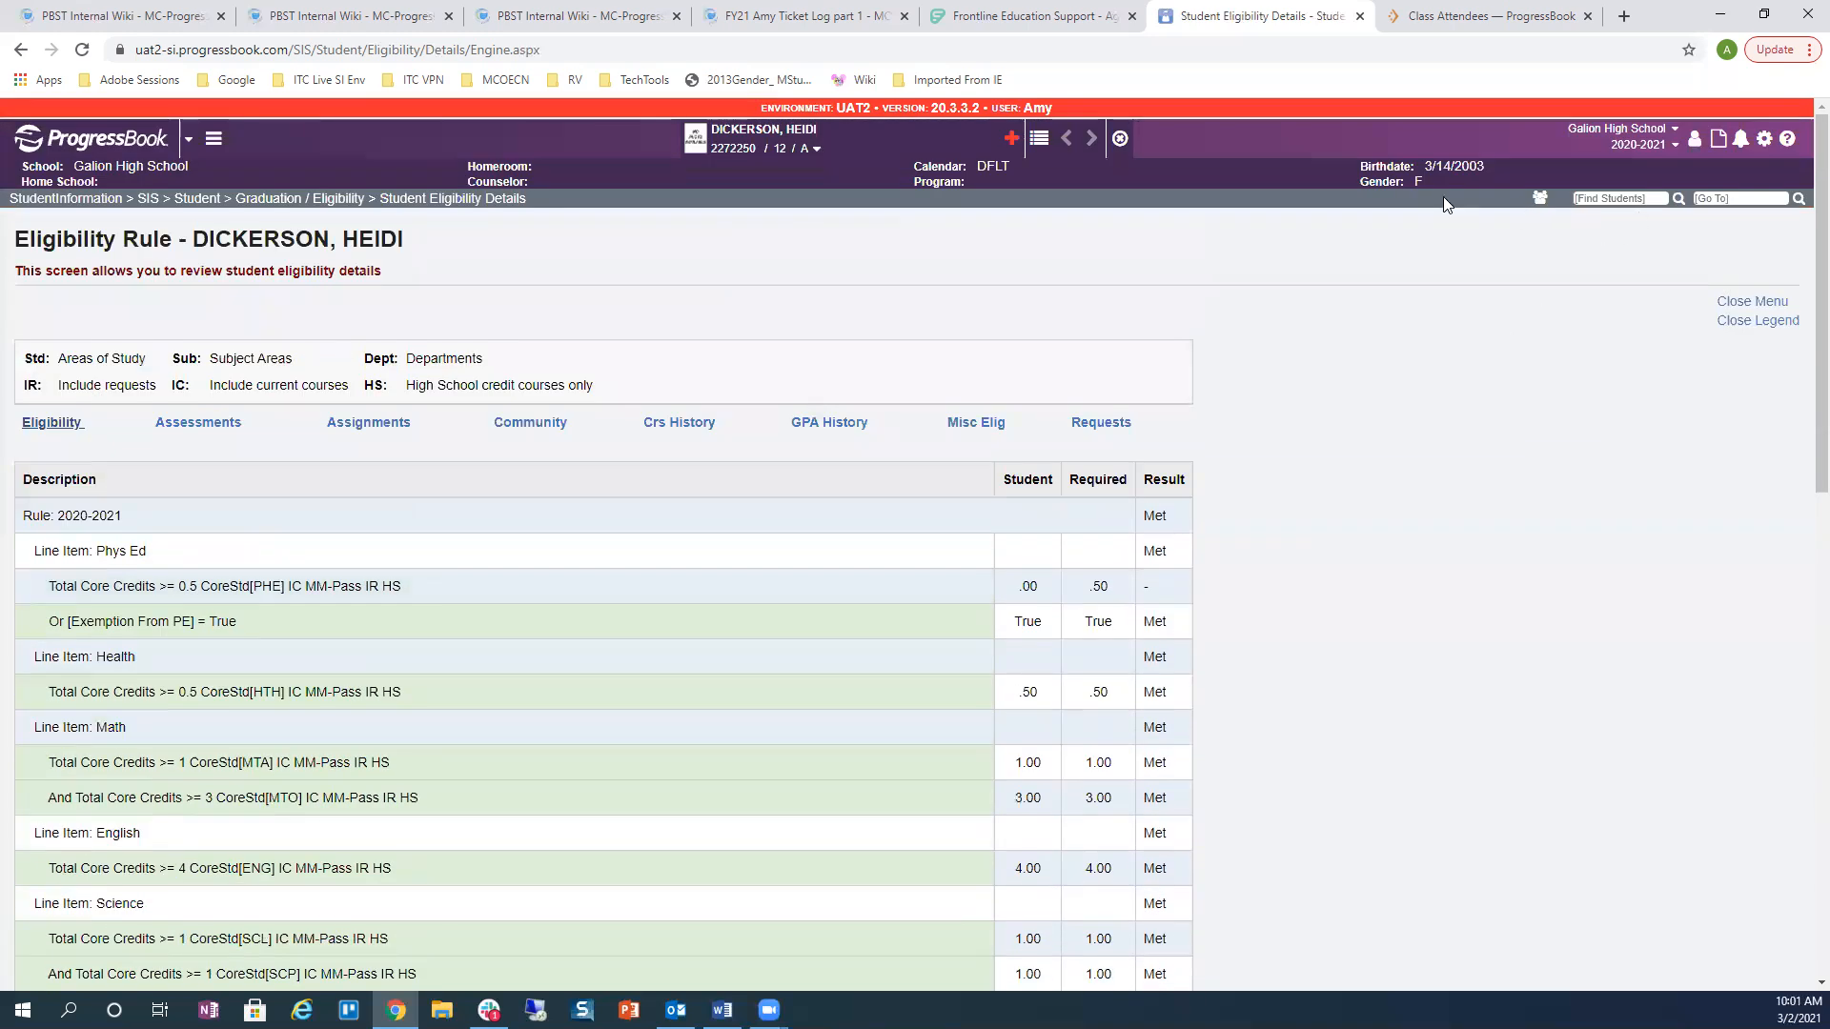
Step: Jump to screen 208 and review the R208 Eligibility Report selection criteria
click(1723, 195)
text(208)
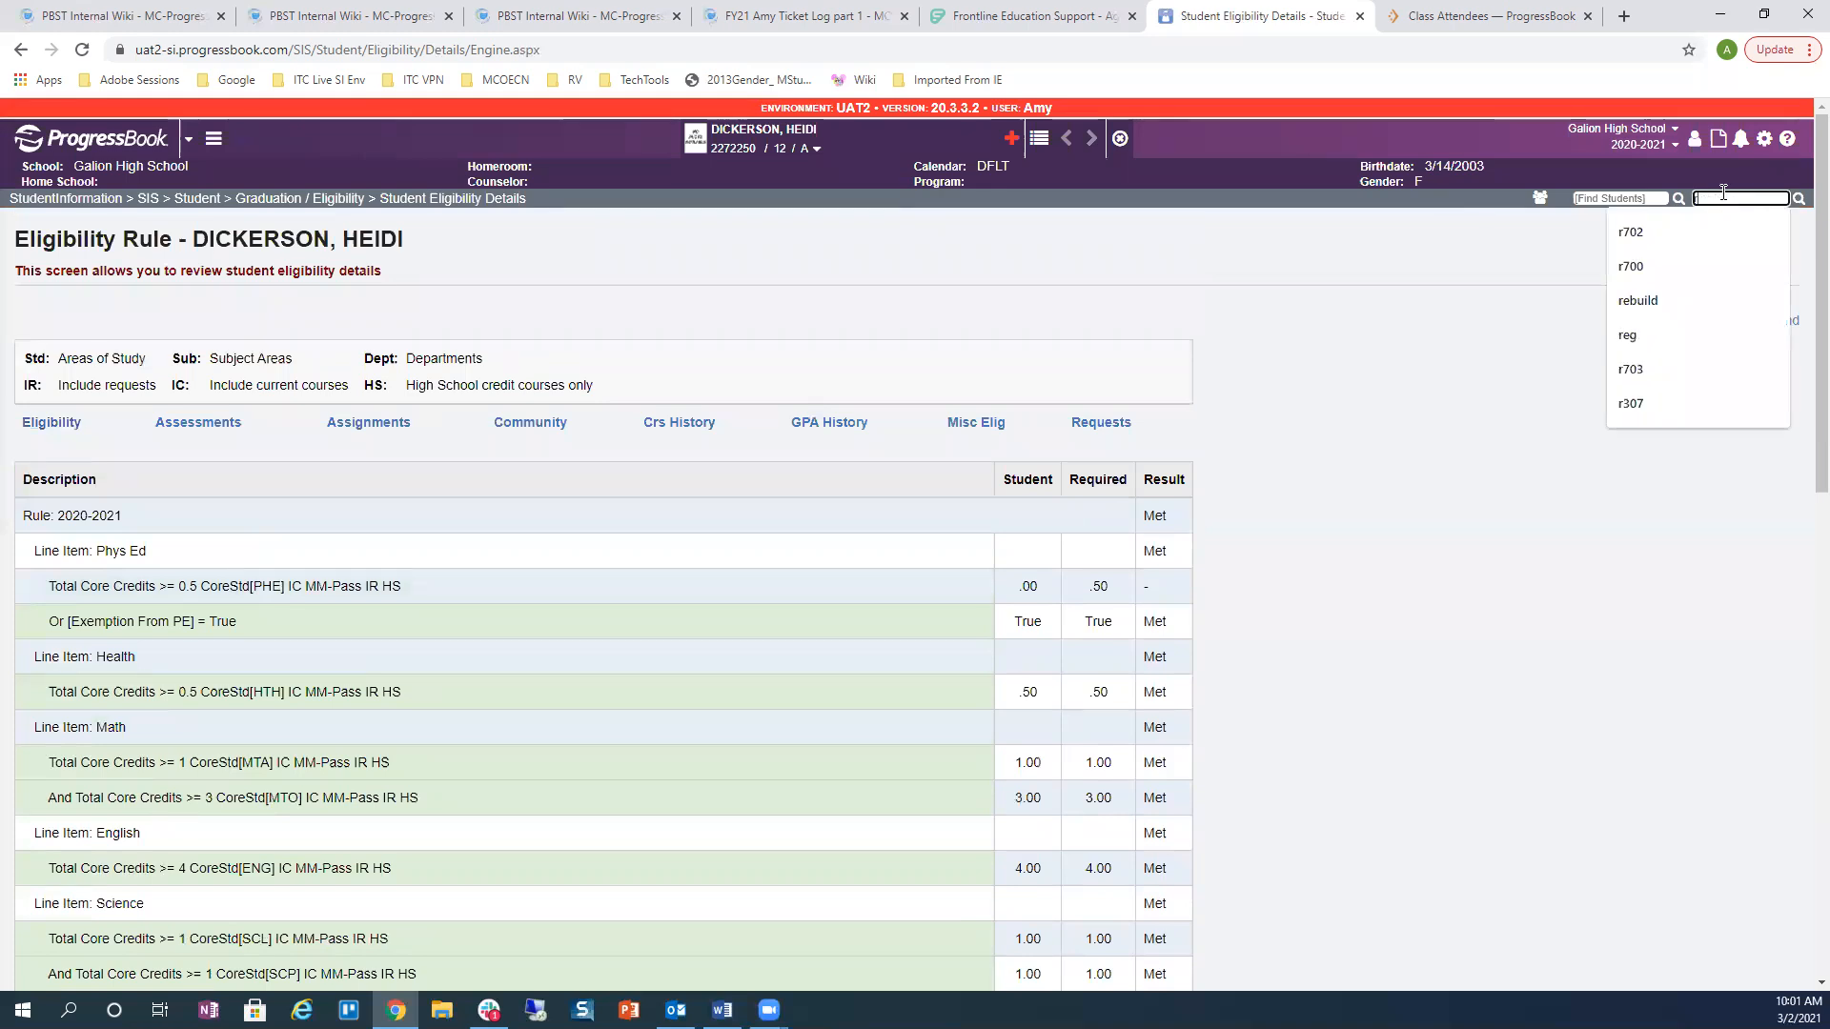
key(Return)
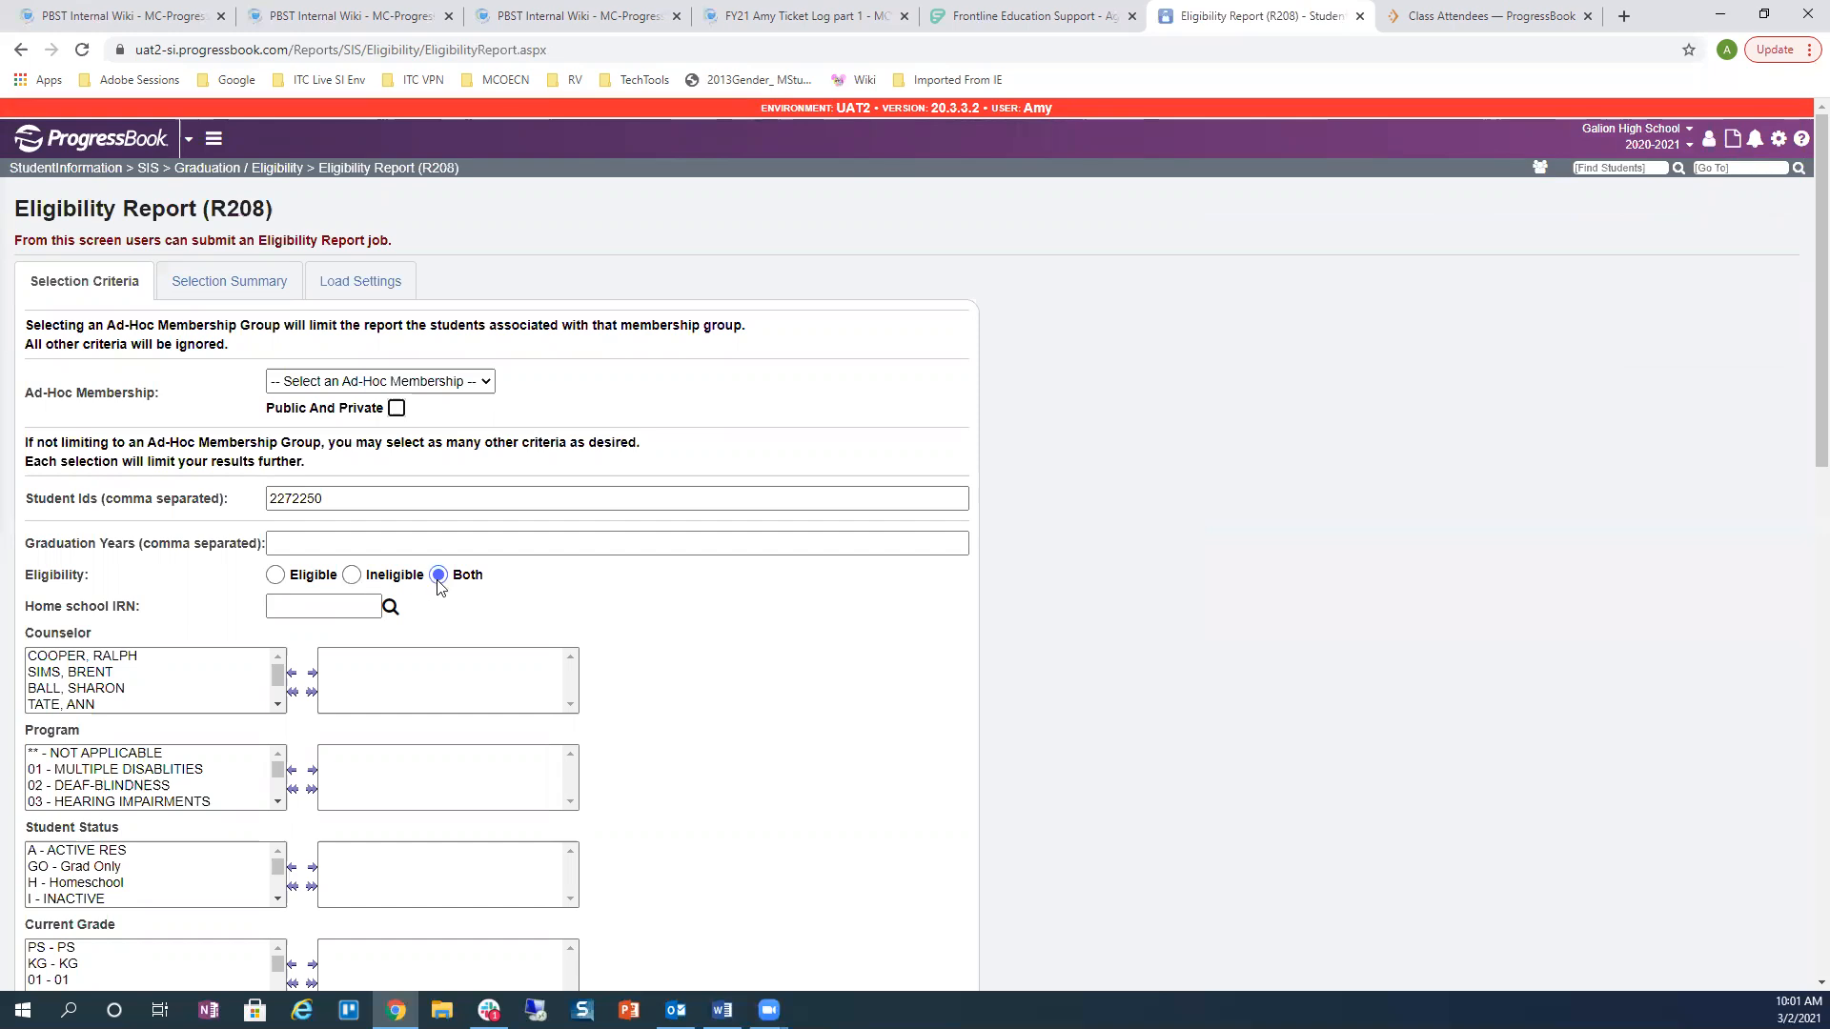
scroll(739, 649, down, 4)
scroll(743, 643, down, 9)
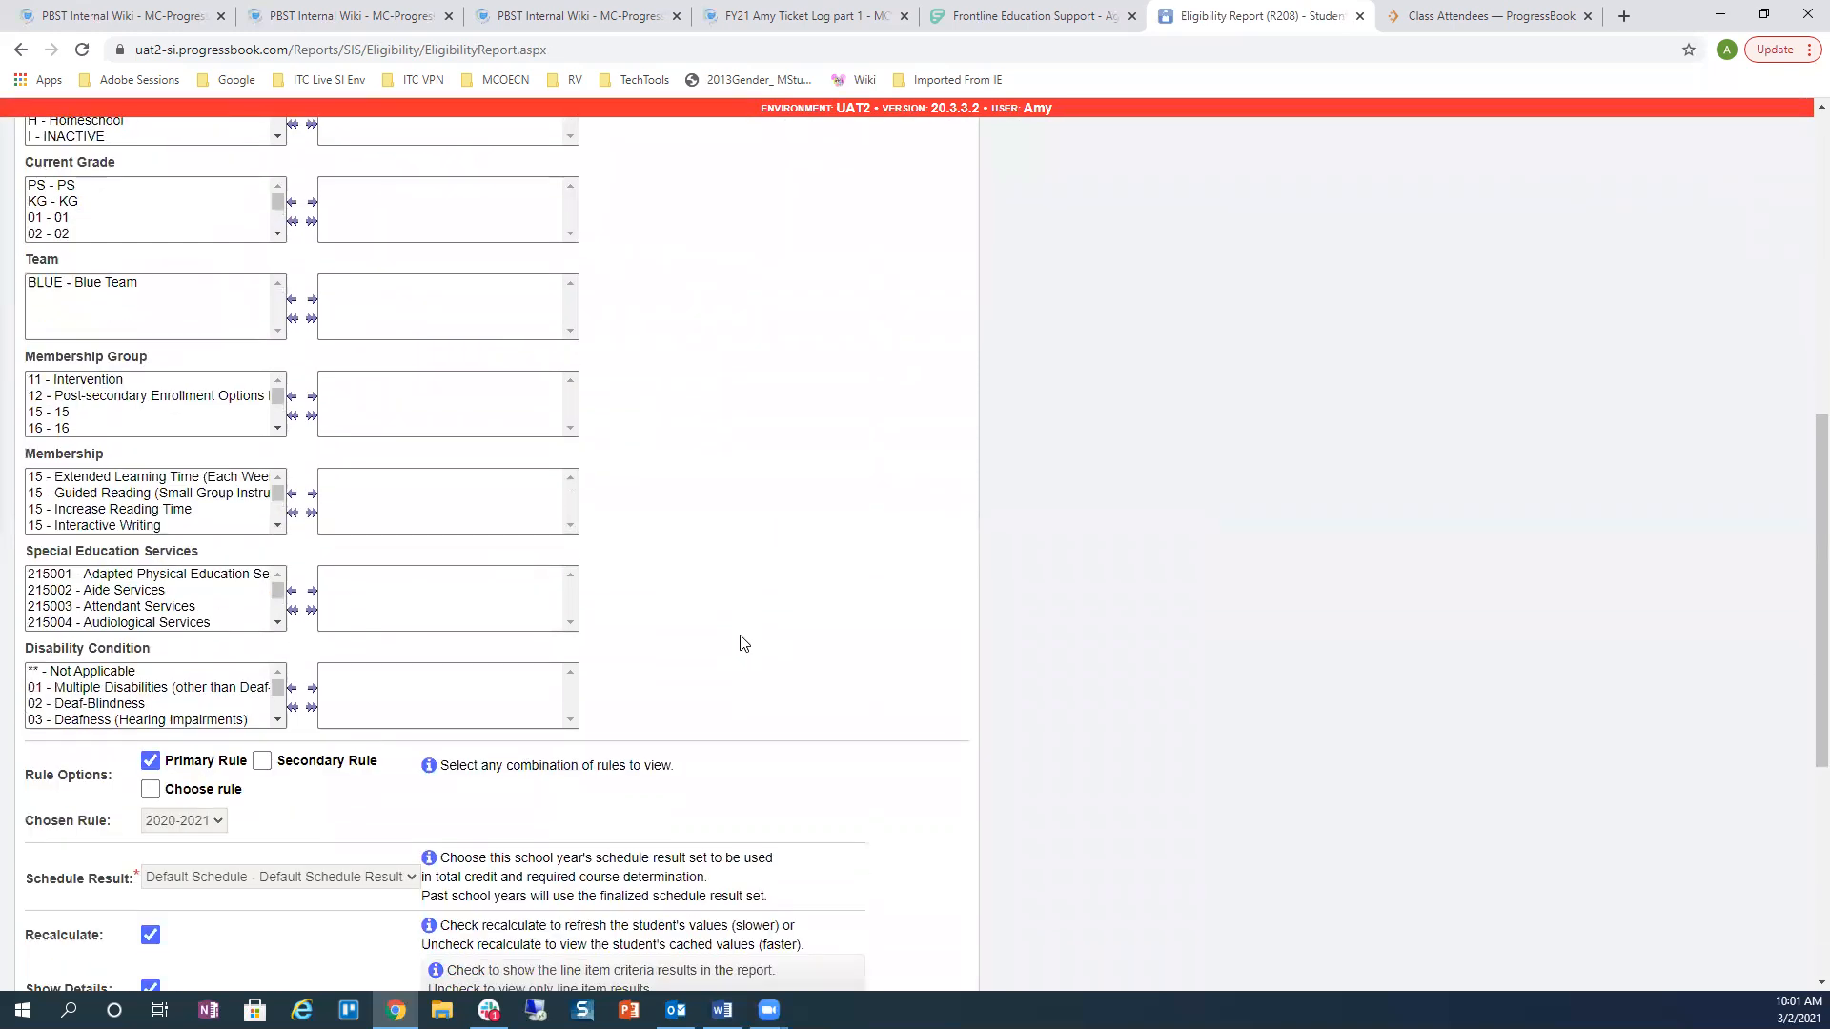
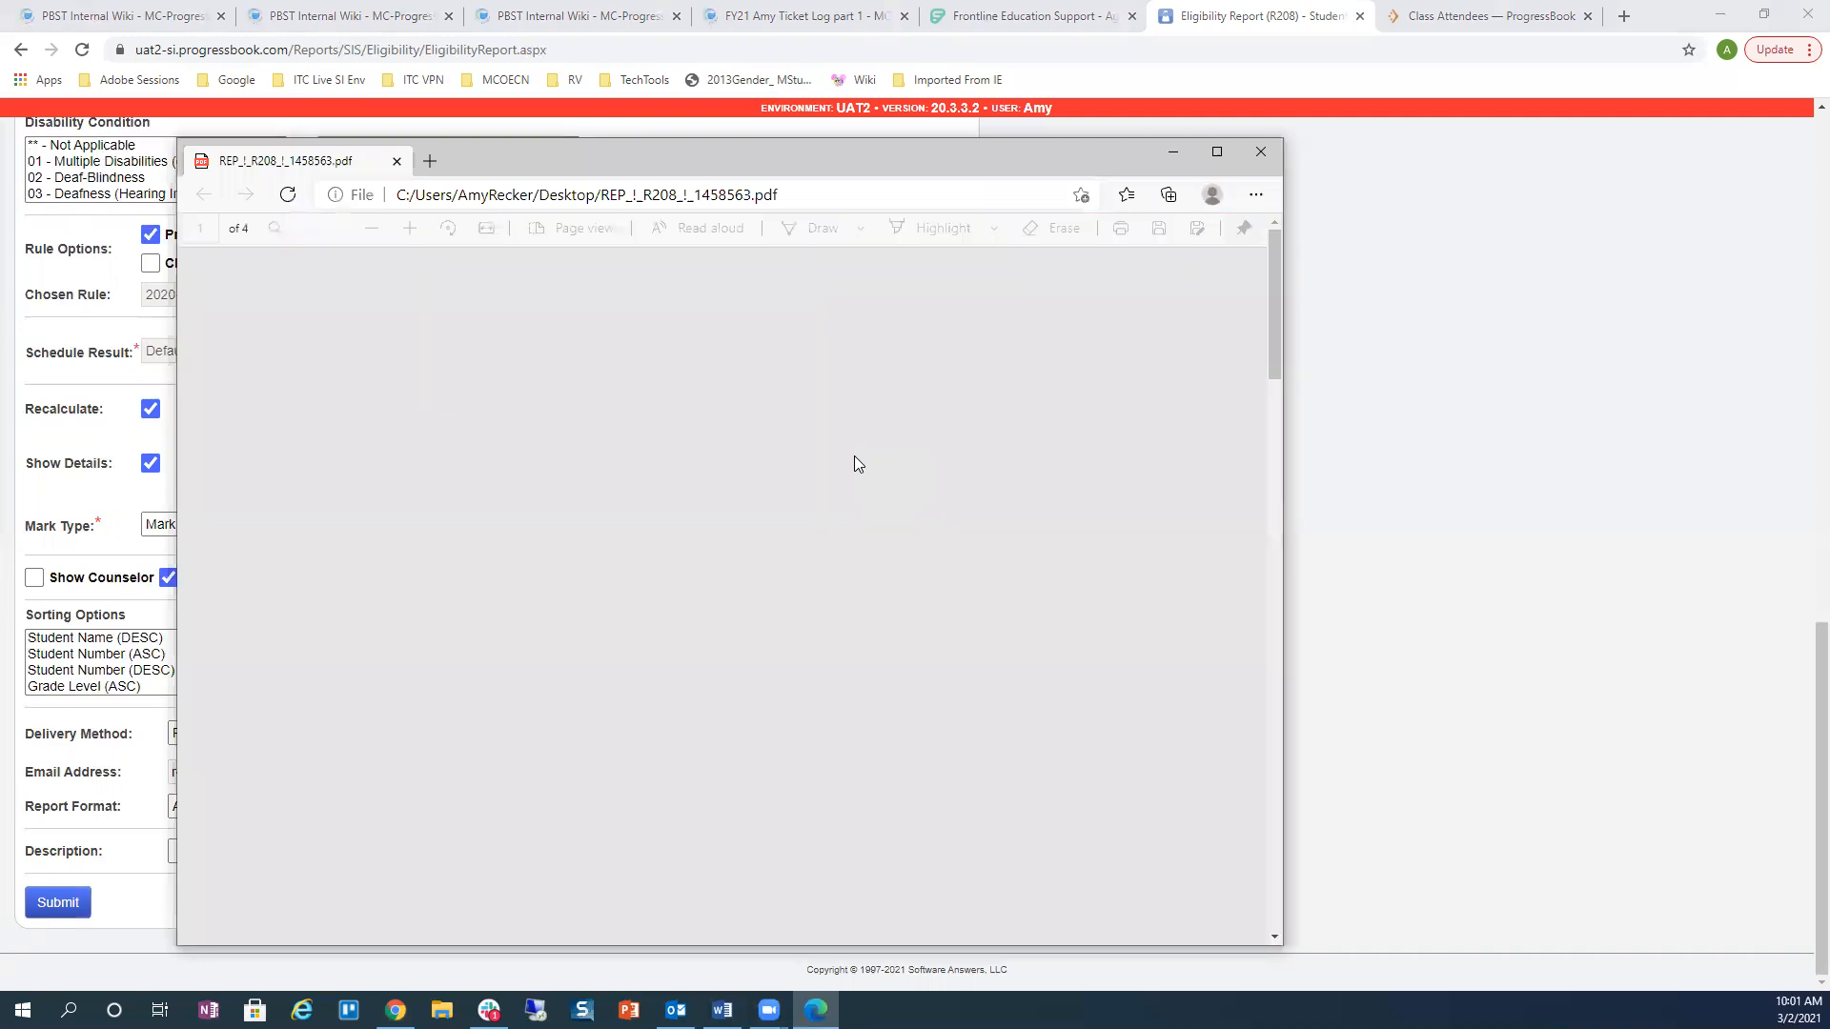
Step: Confirm the R208 report shows Phys Ed Unmet and a summary of 0 eligible, 1 ineligible, then close it
scroll(892, 511, down, 10)
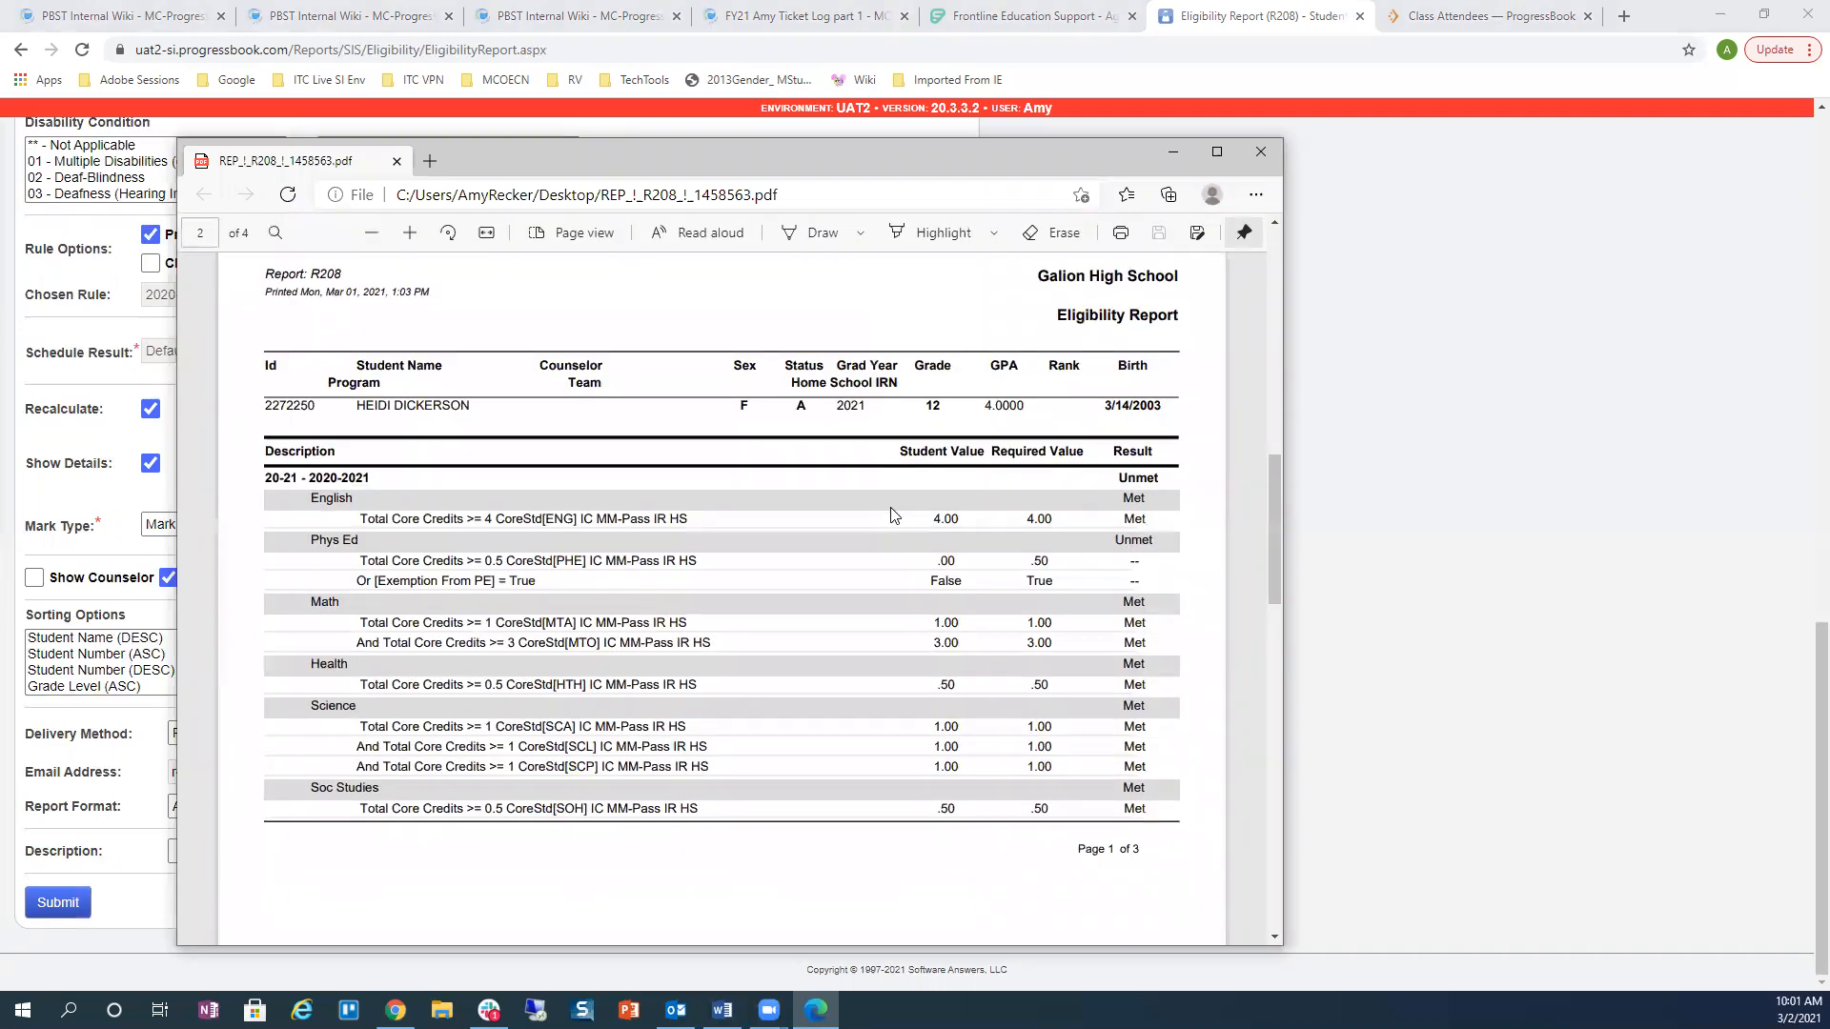
scroll(892, 515, down, 1)
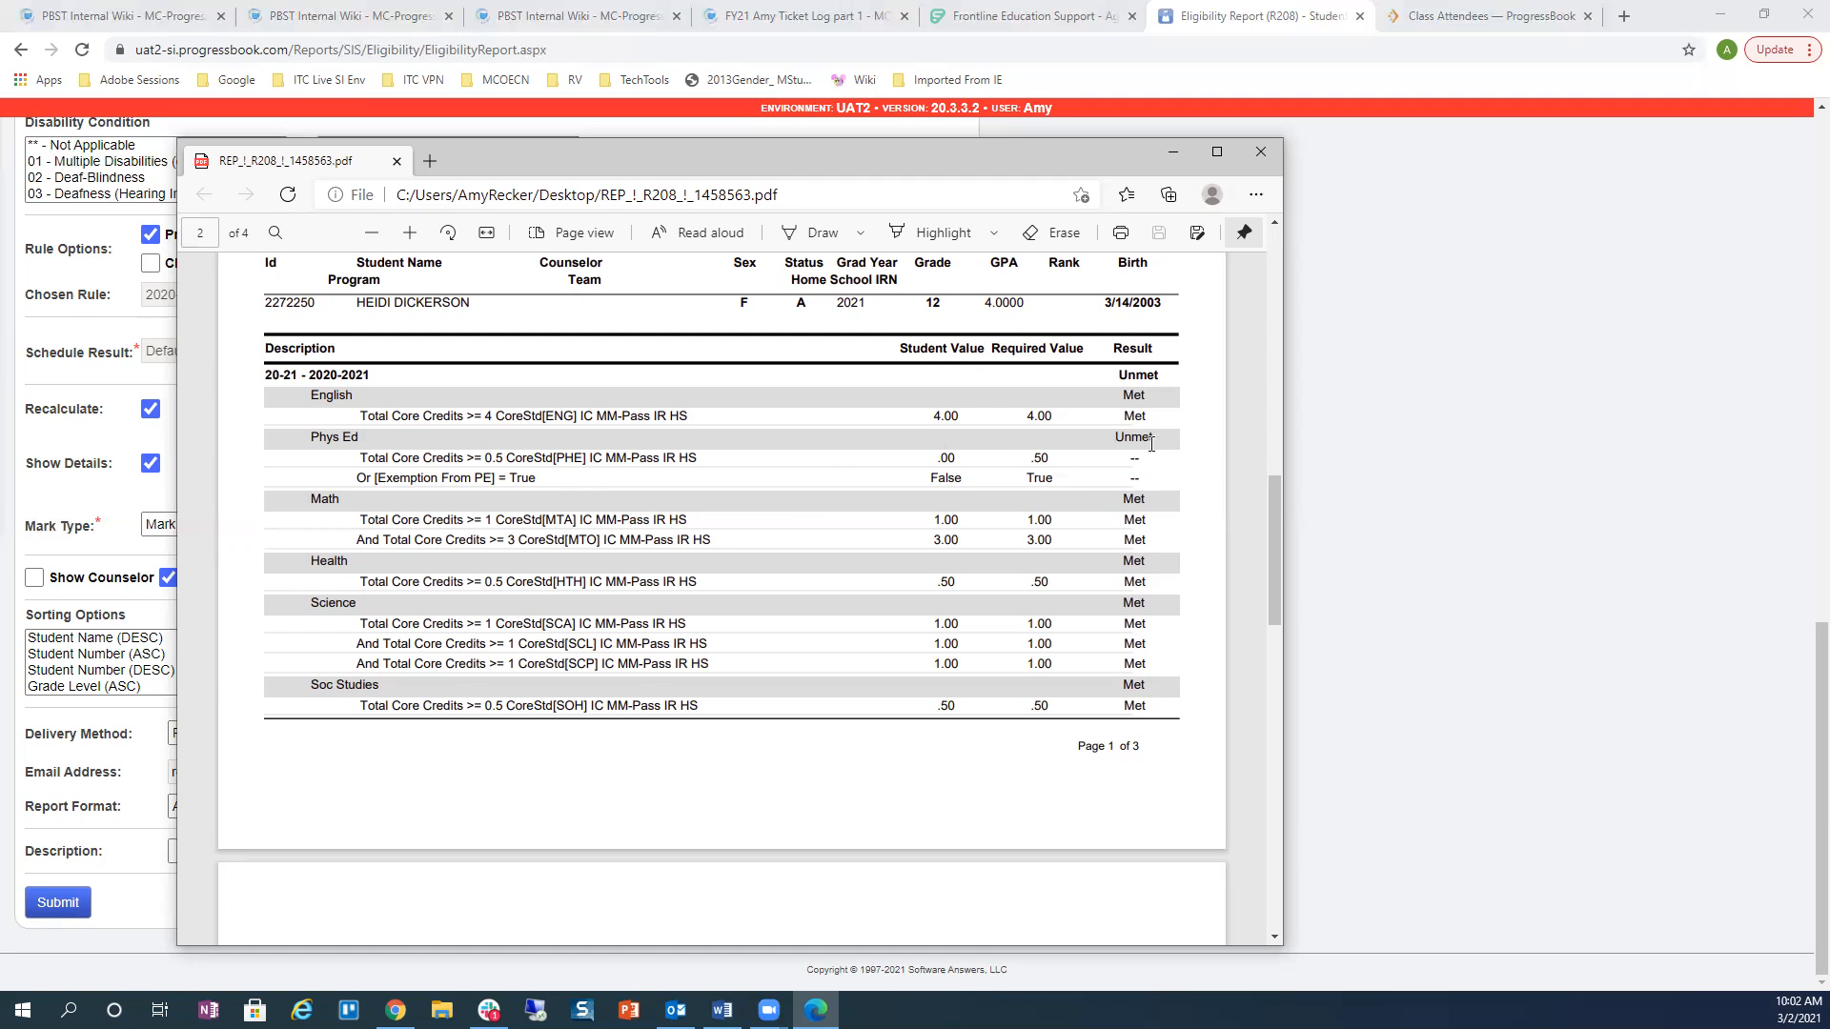
drag(1118, 439, 1157, 438)
scroll(587, 443, down, 15)
scroll(599, 455, down, 10)
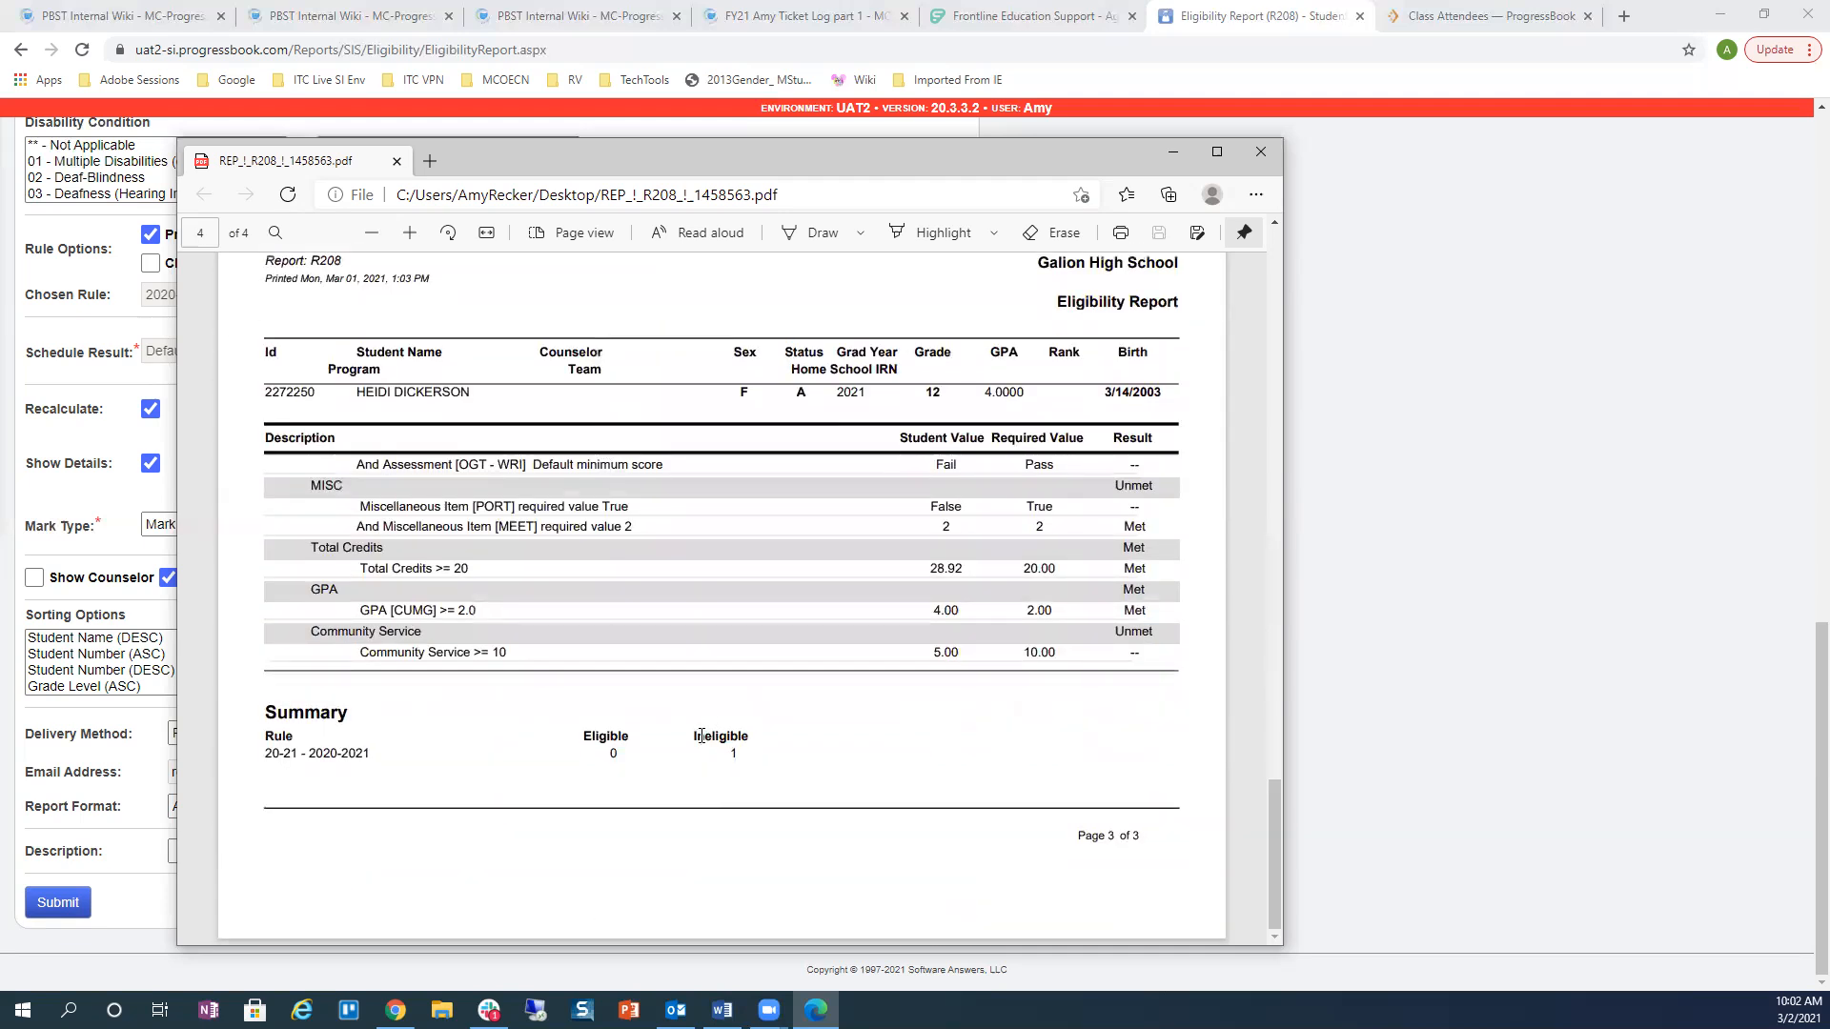
drag(696, 736, 753, 743)
click(1261, 152)
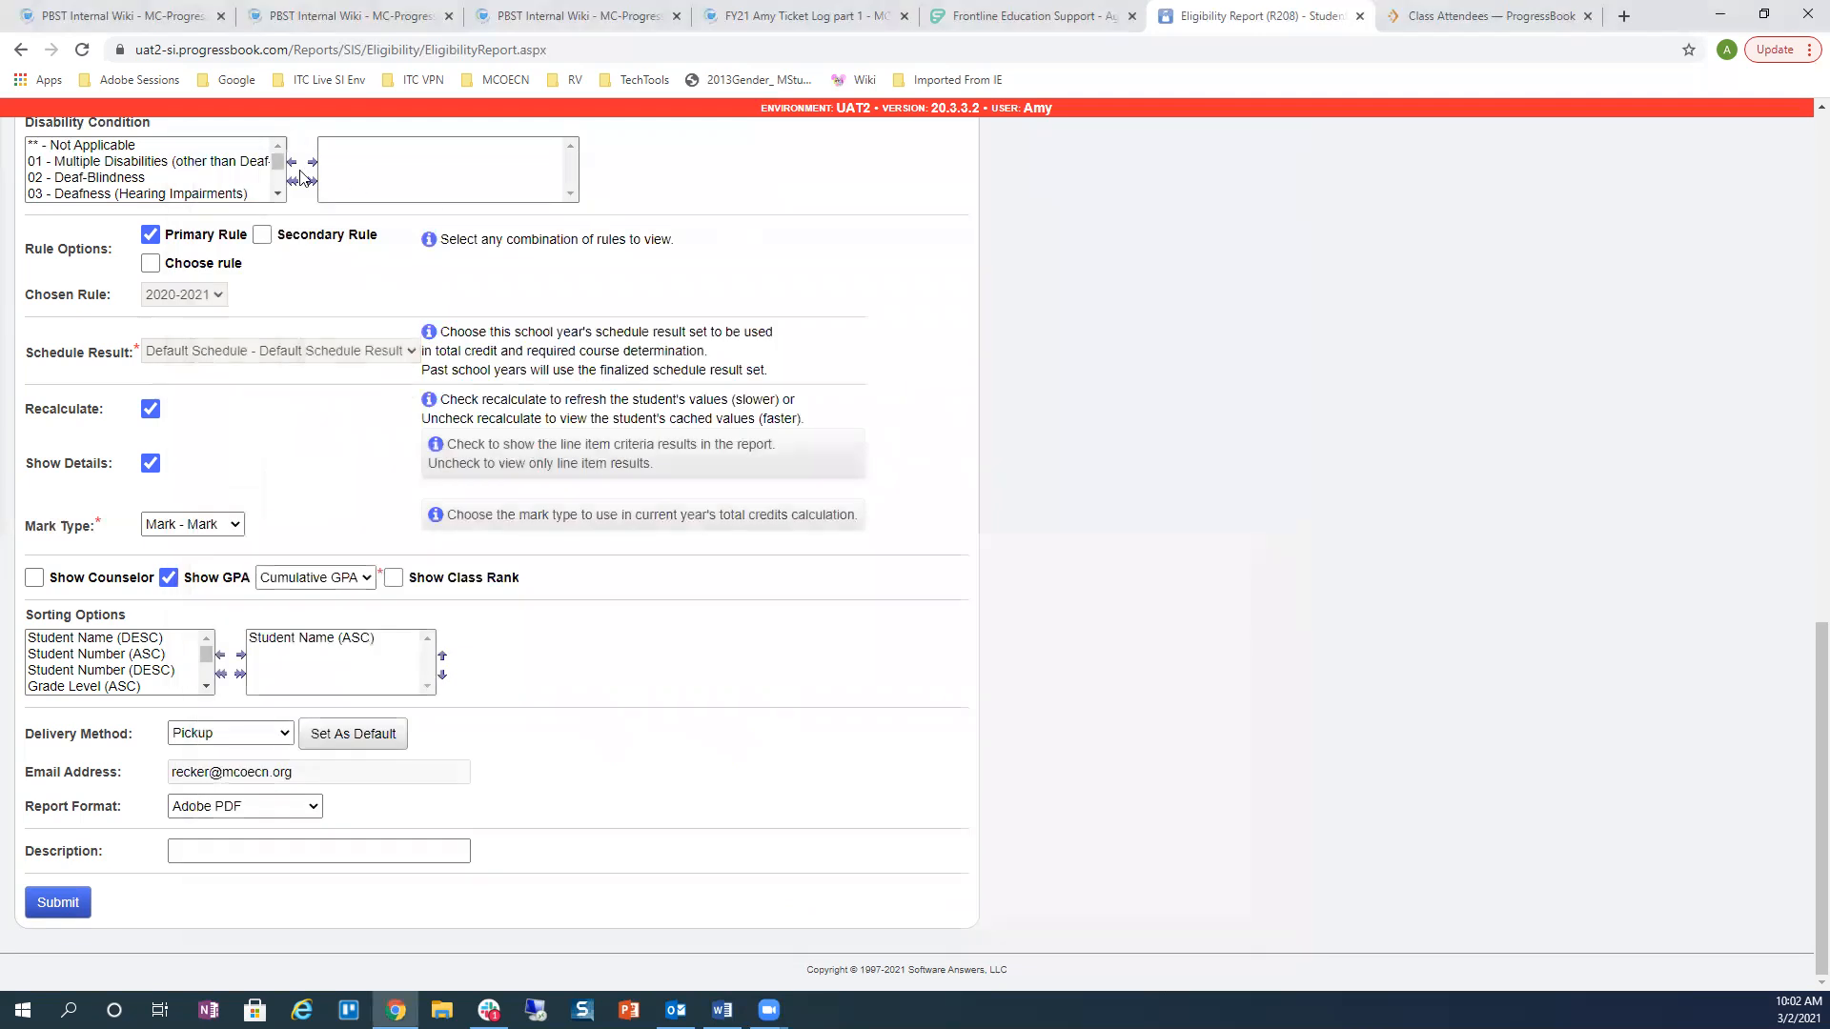
Step: Open Eligibility Letters from the Graduation / Eligibility menu and check the student ID criteria
scroll(610, 286, up, 10)
click(221, 168)
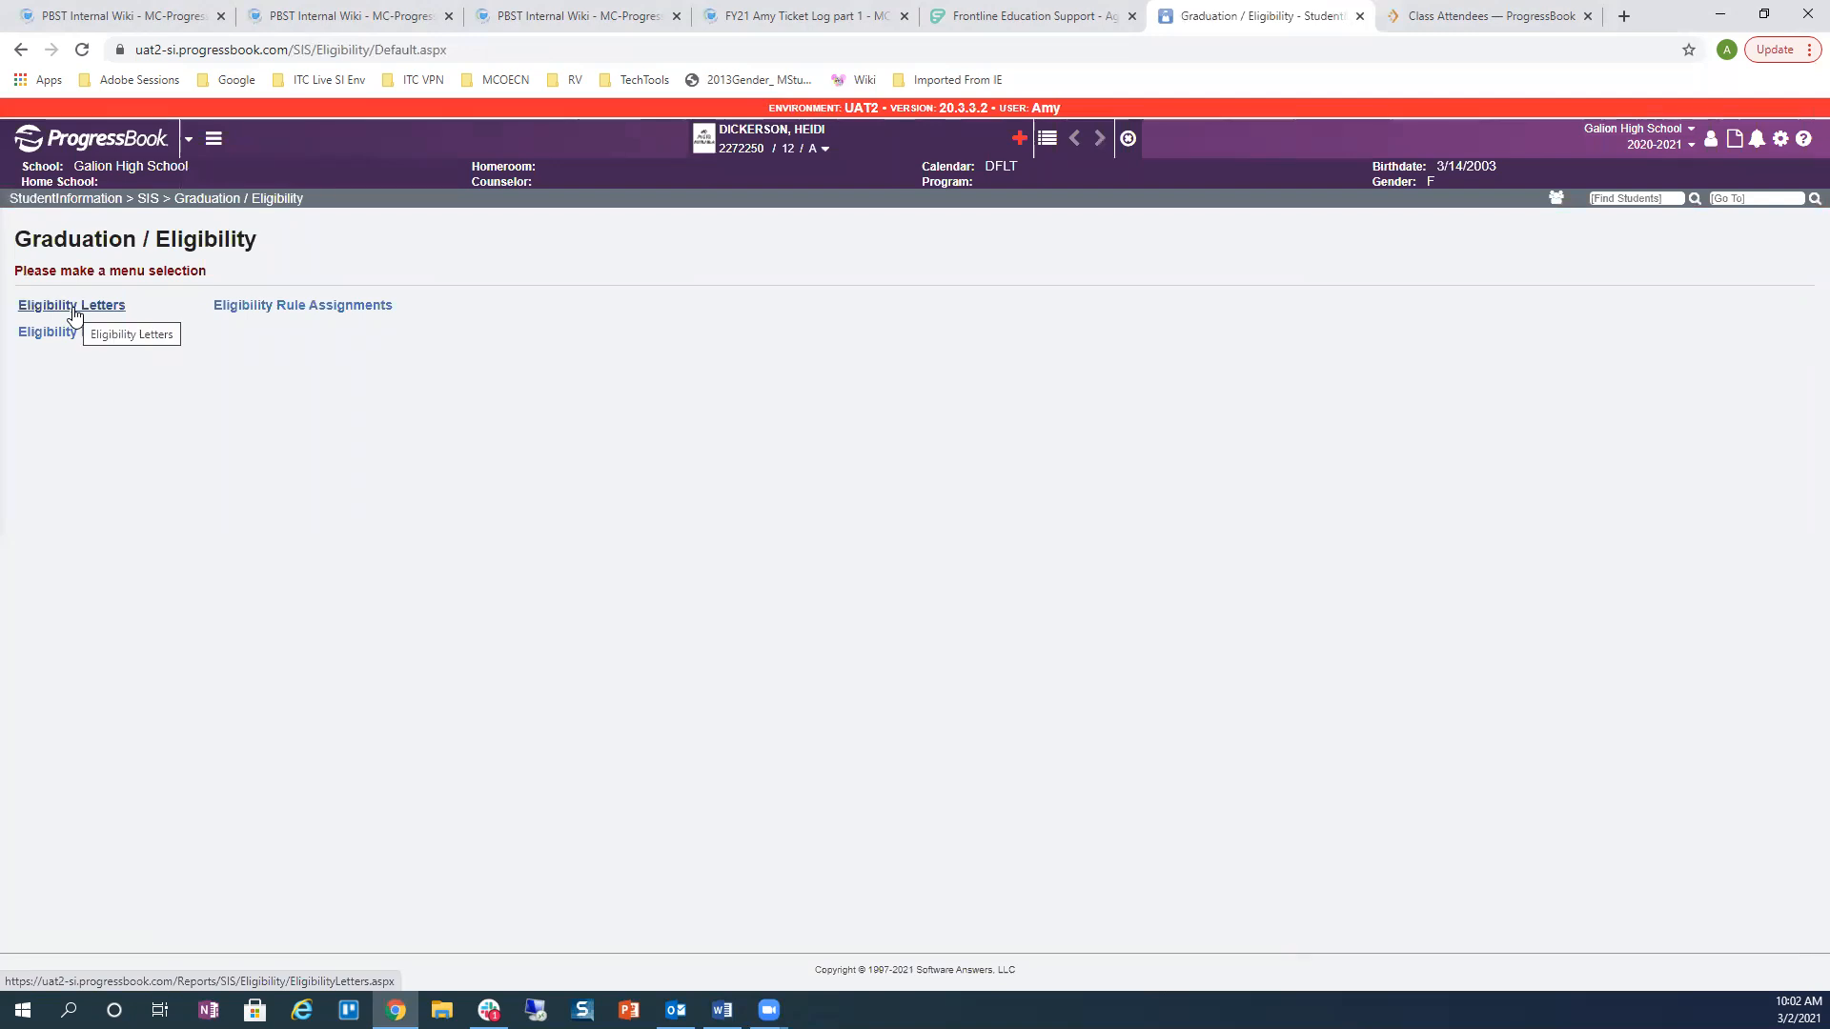
click(73, 312)
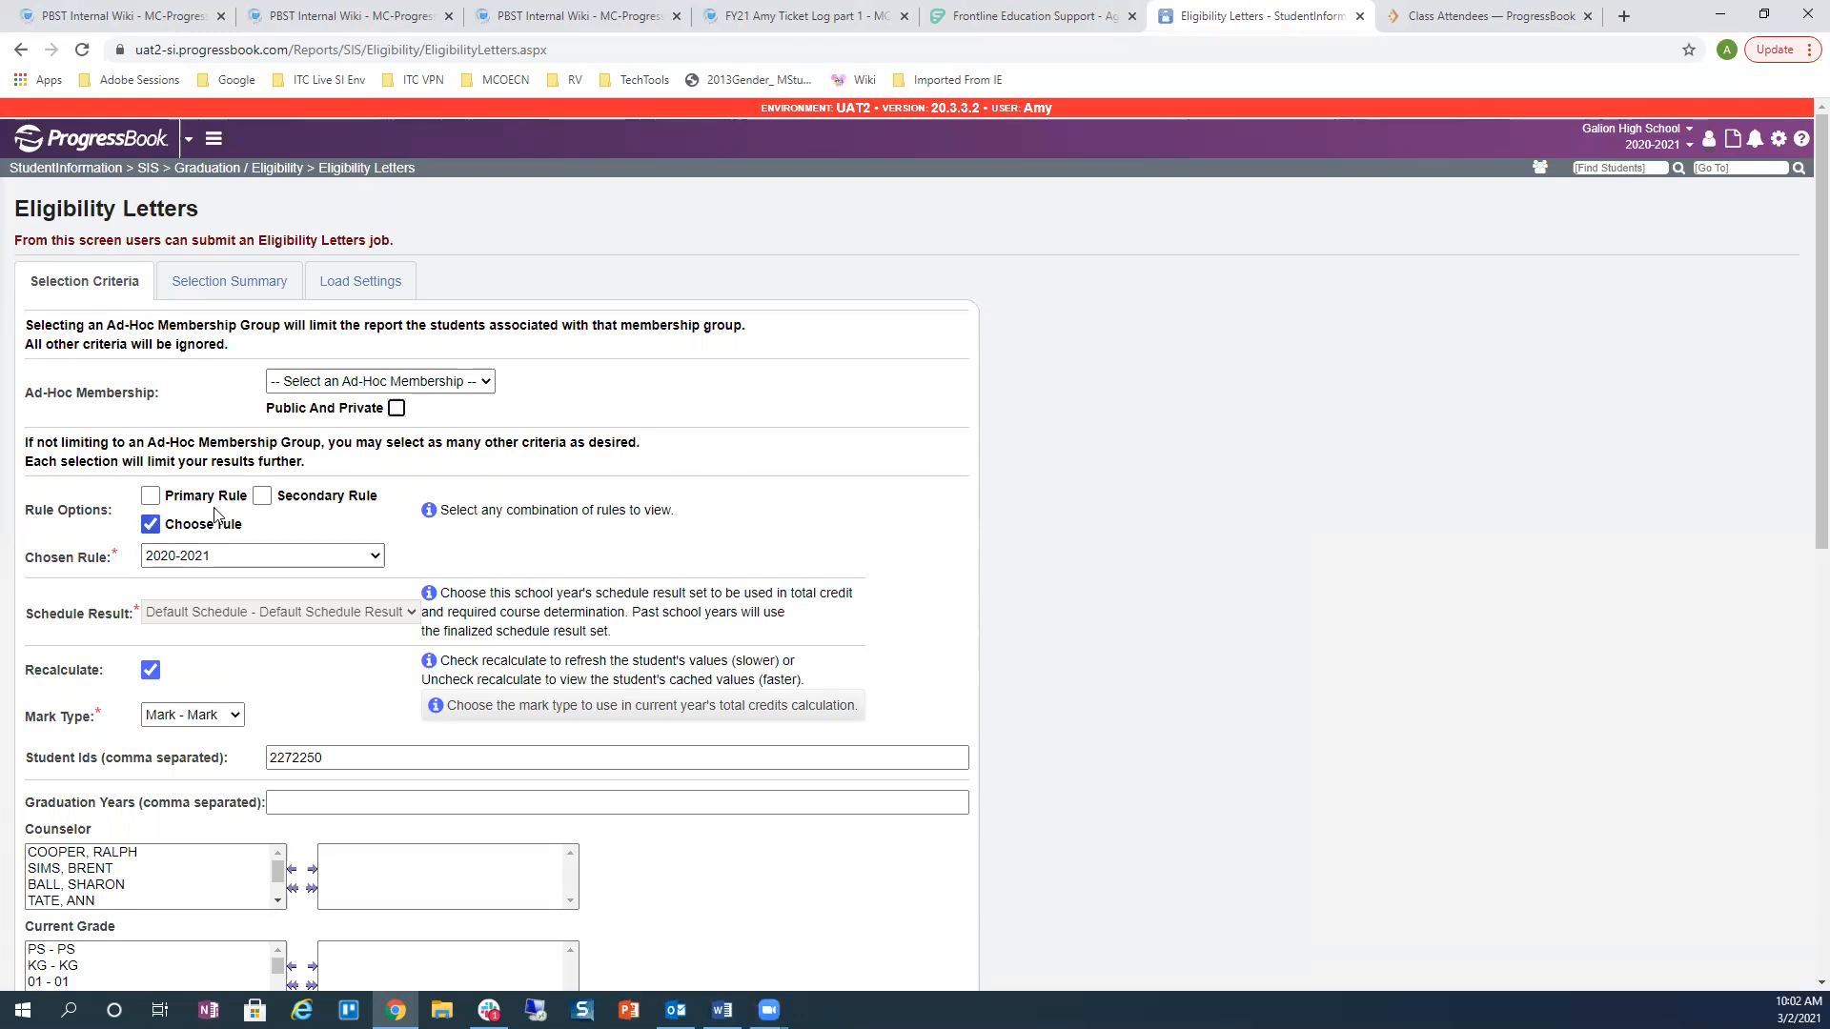
scroll(266, 546, down, 3)
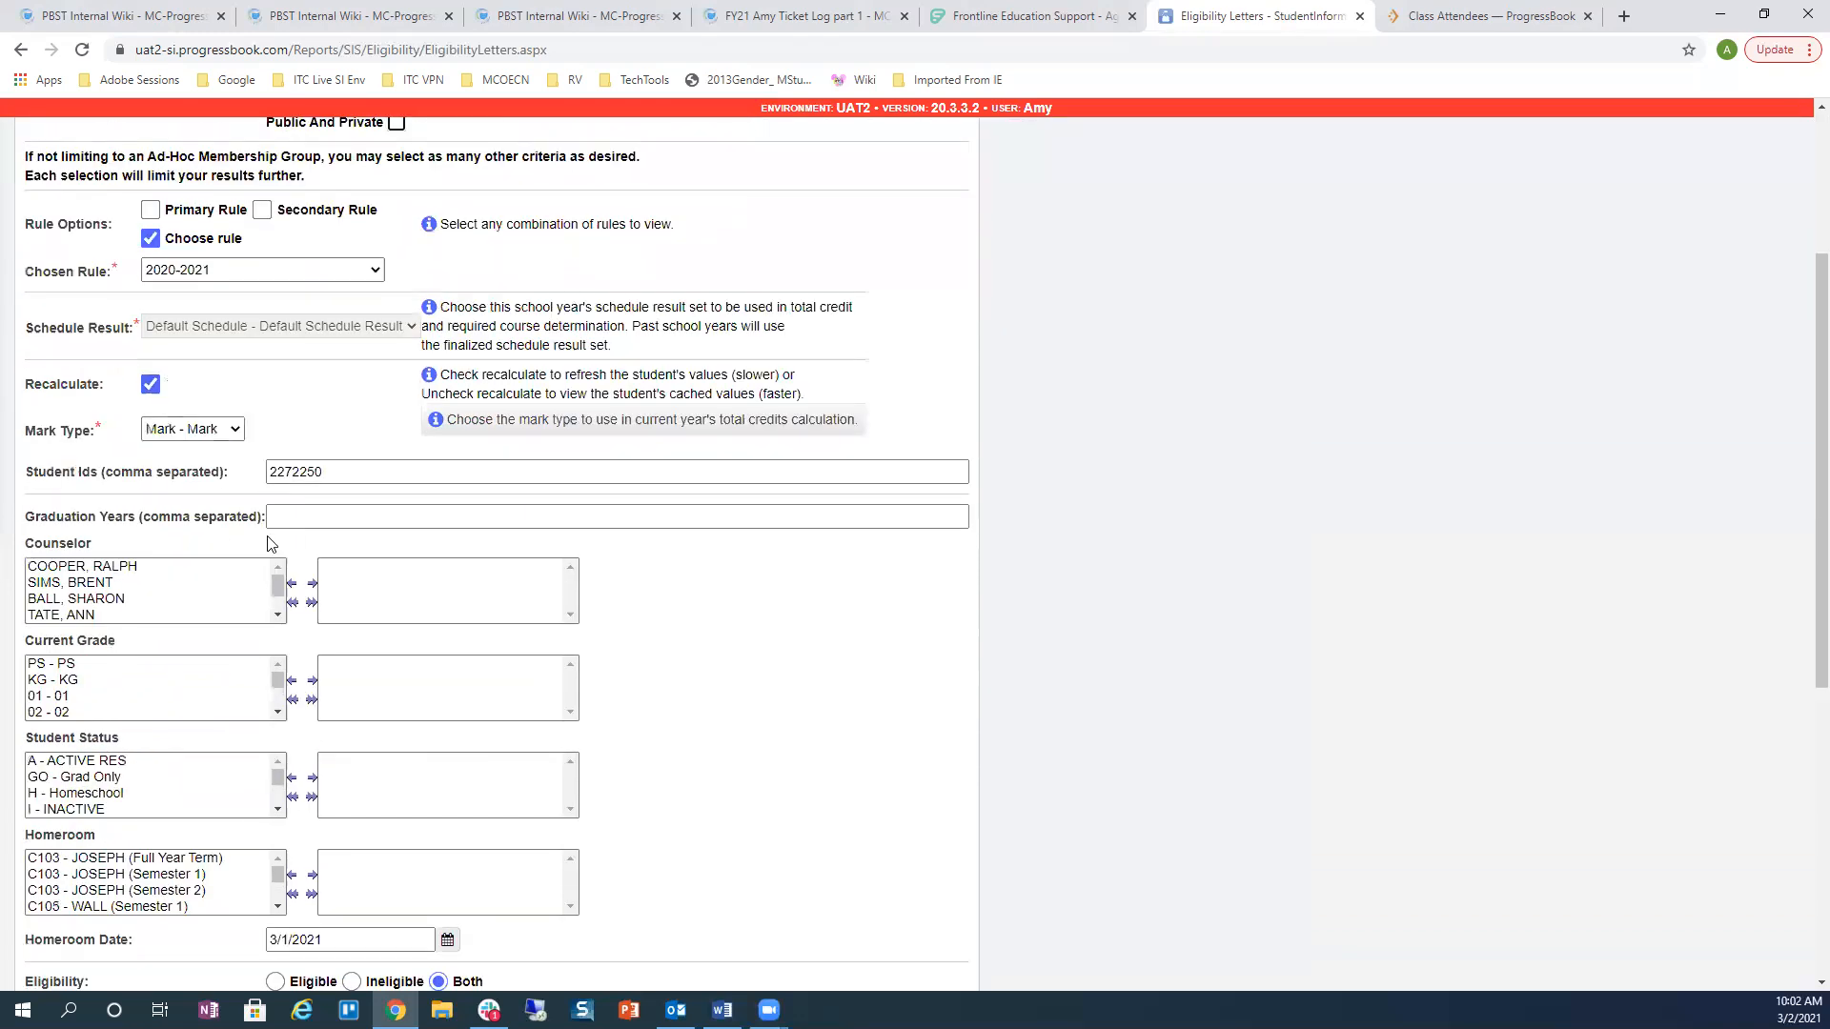
click(320, 473)
Step: Confirm the letter states the graduation requirements were not met, then close the PDF
scroll(718, 741, down, 4)
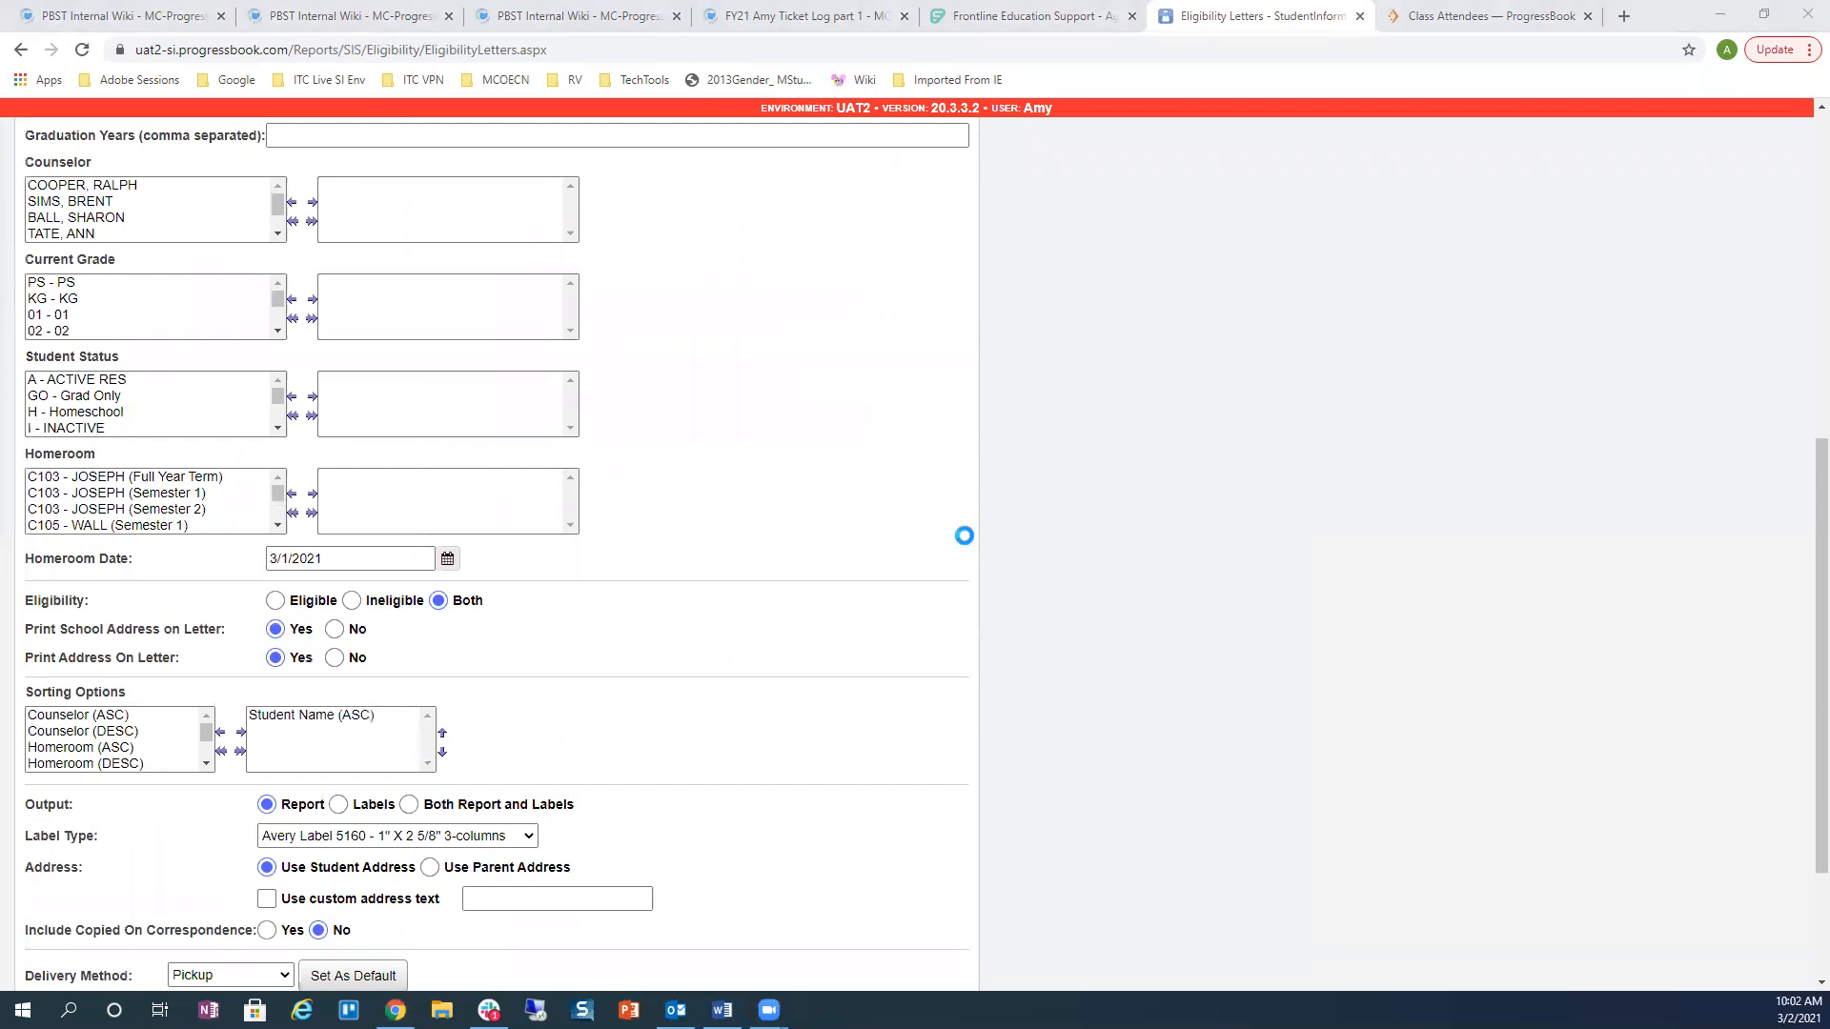
scroll(816, 501, down, 4)
scroll(815, 505, down, 10)
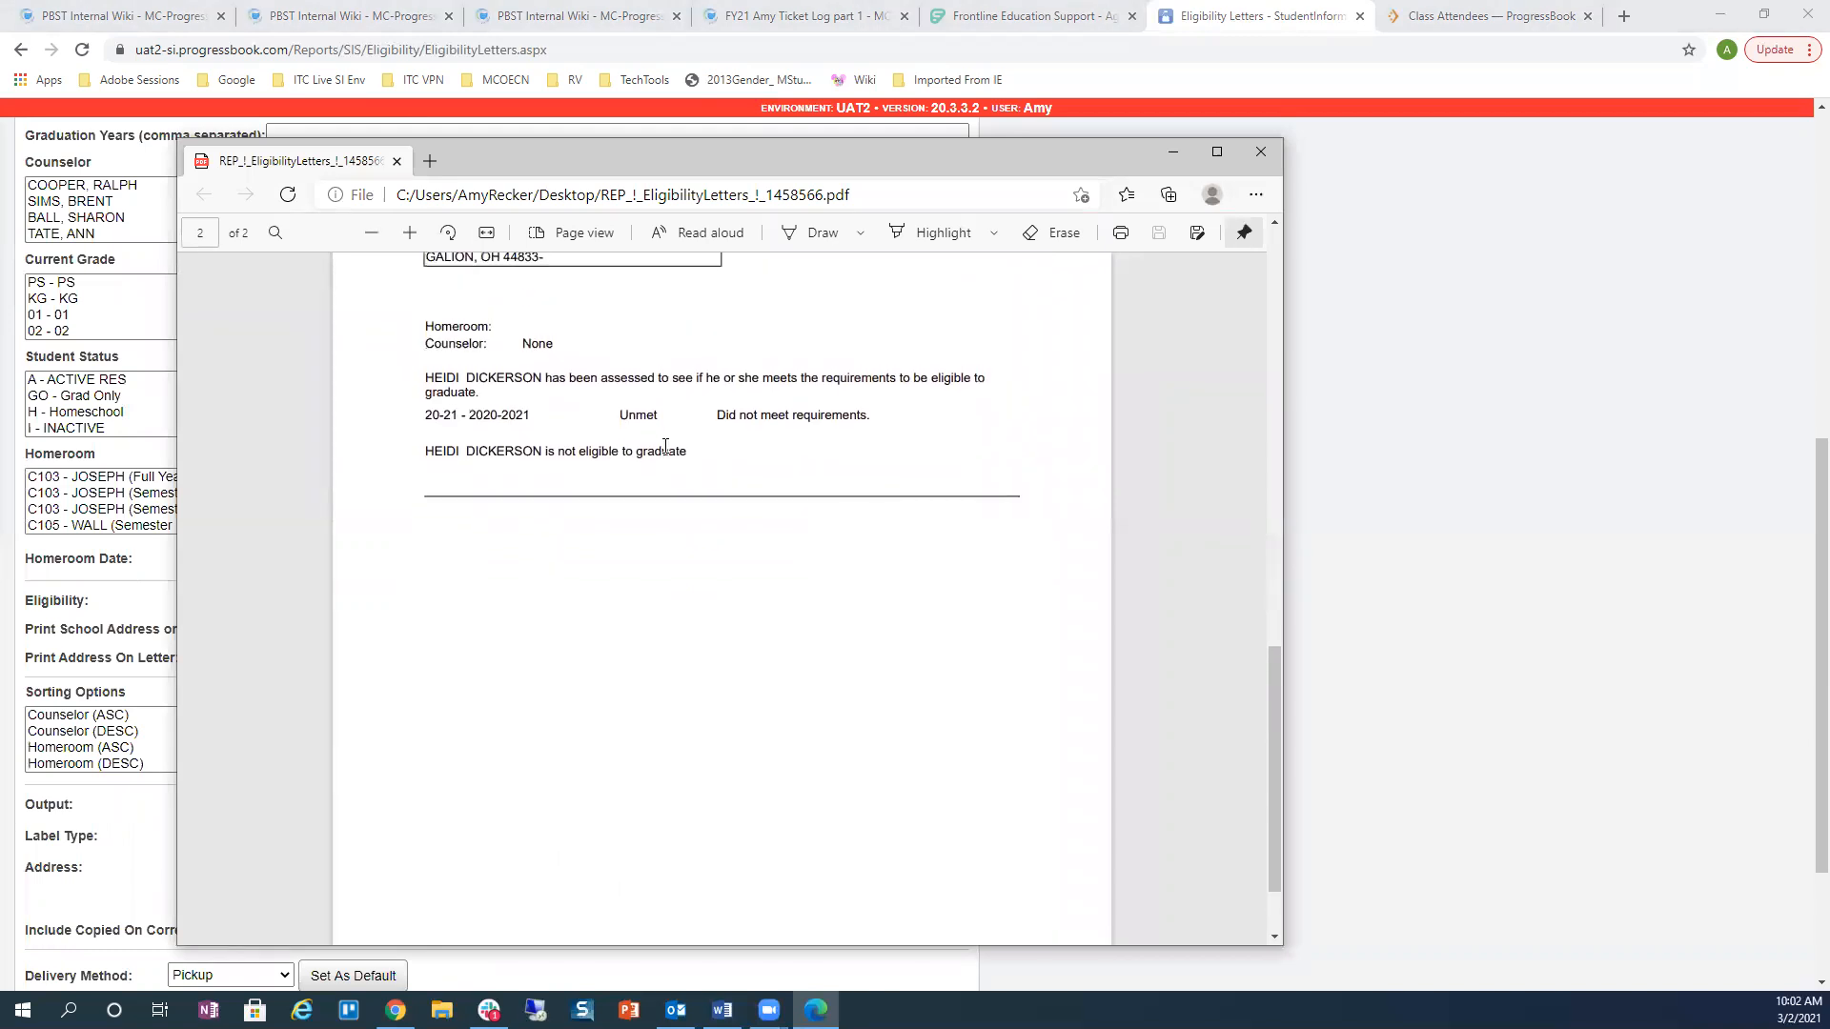
drag(622, 413, 883, 411)
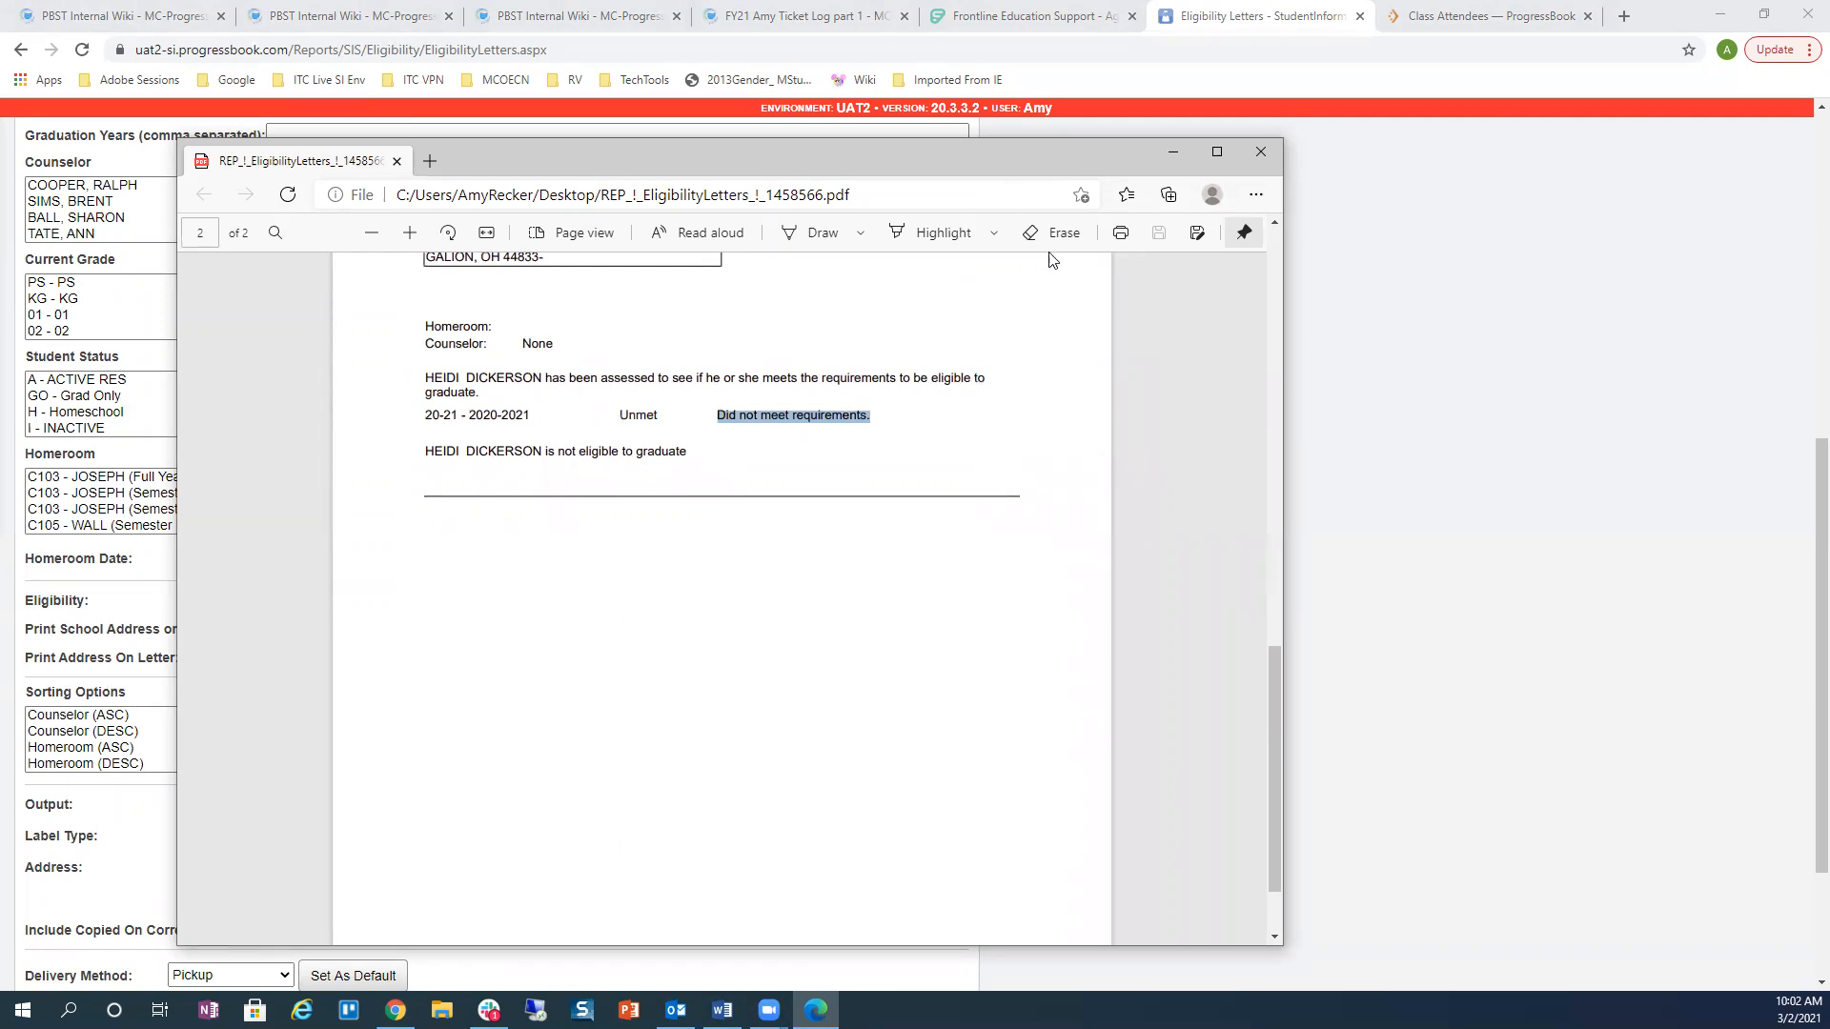
click(1260, 153)
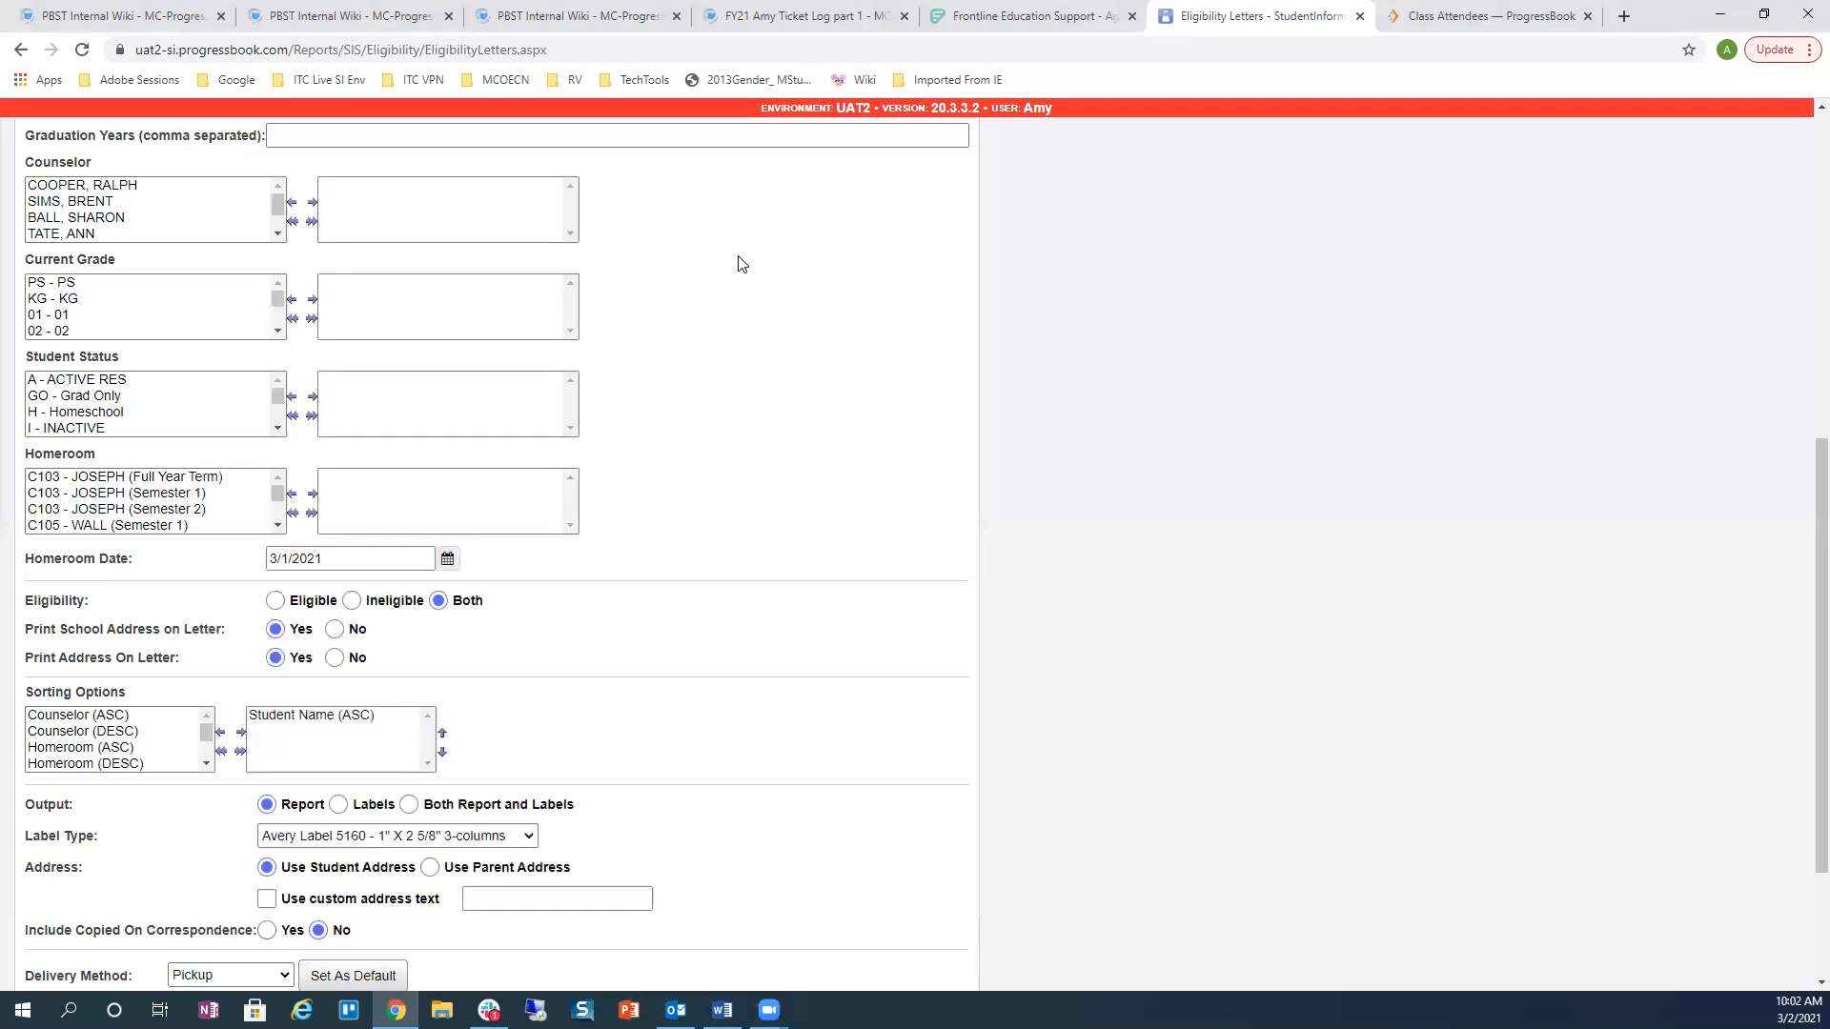
scroll(1177, 367, up, 7)
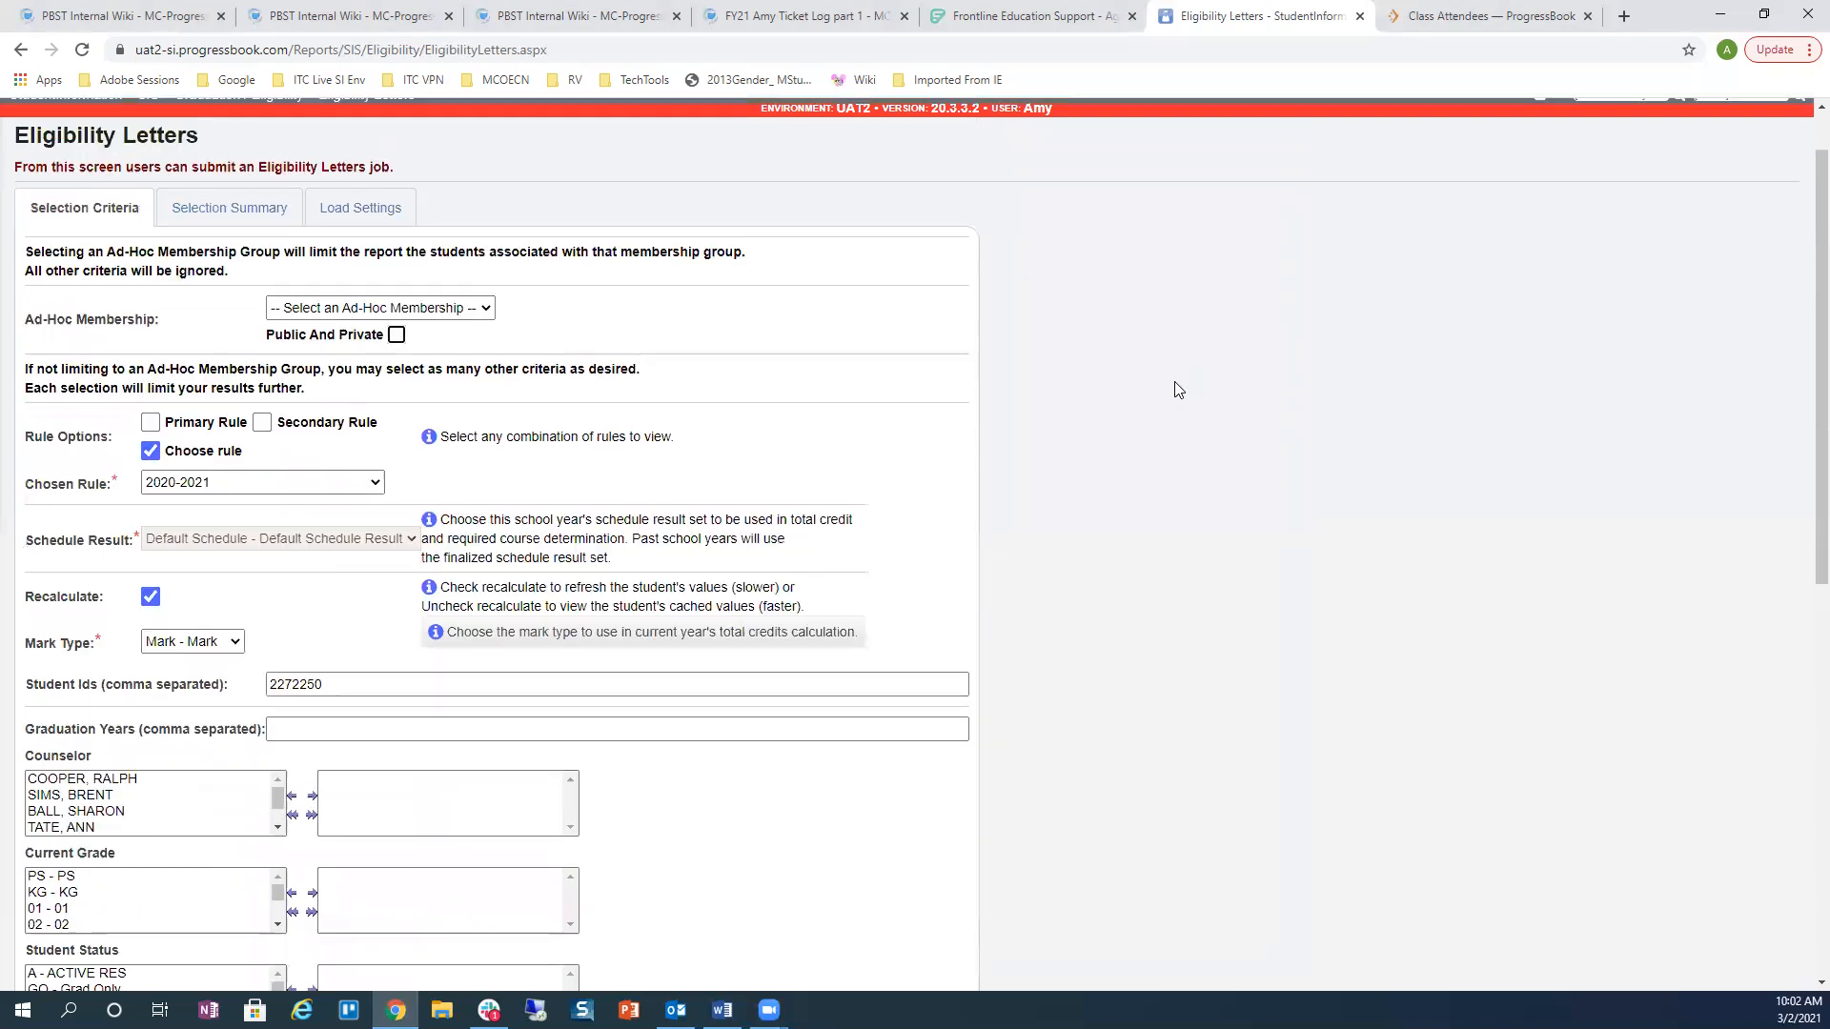
click(1727, 169)
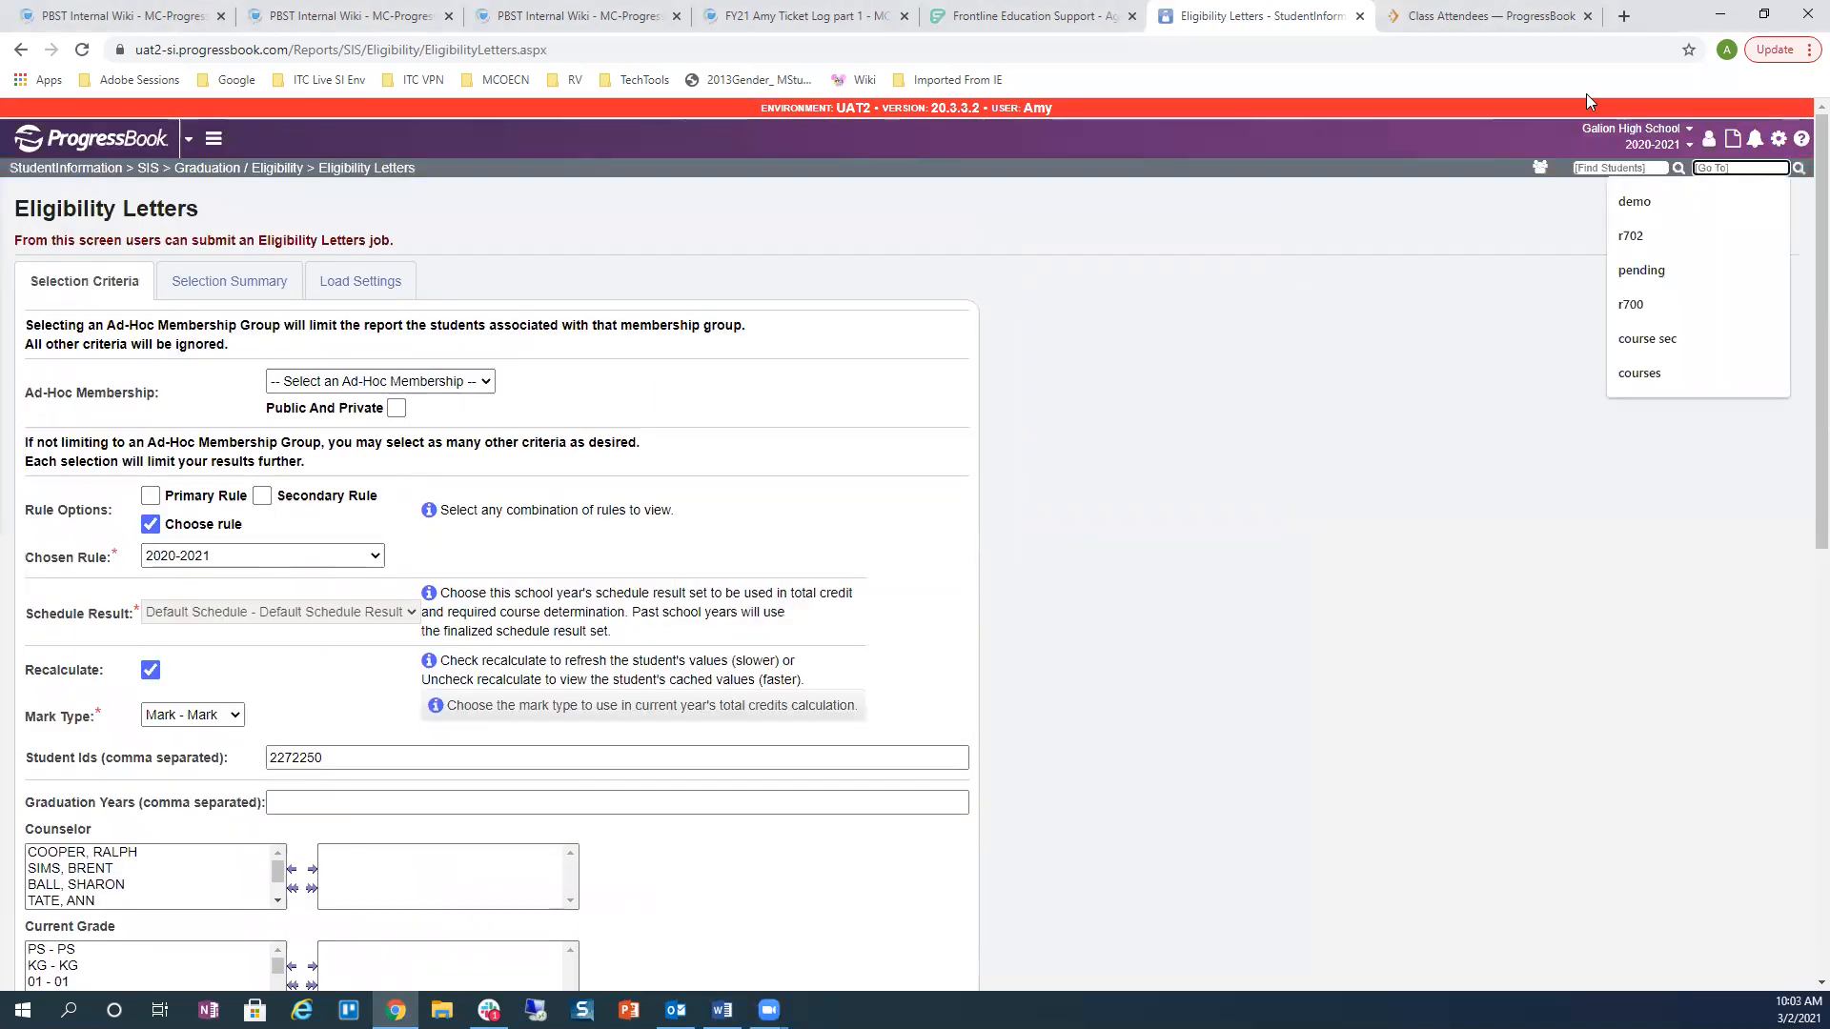
Step: Open the R700 Report Card Formatter with the AllYear2 report layout
text(r700)
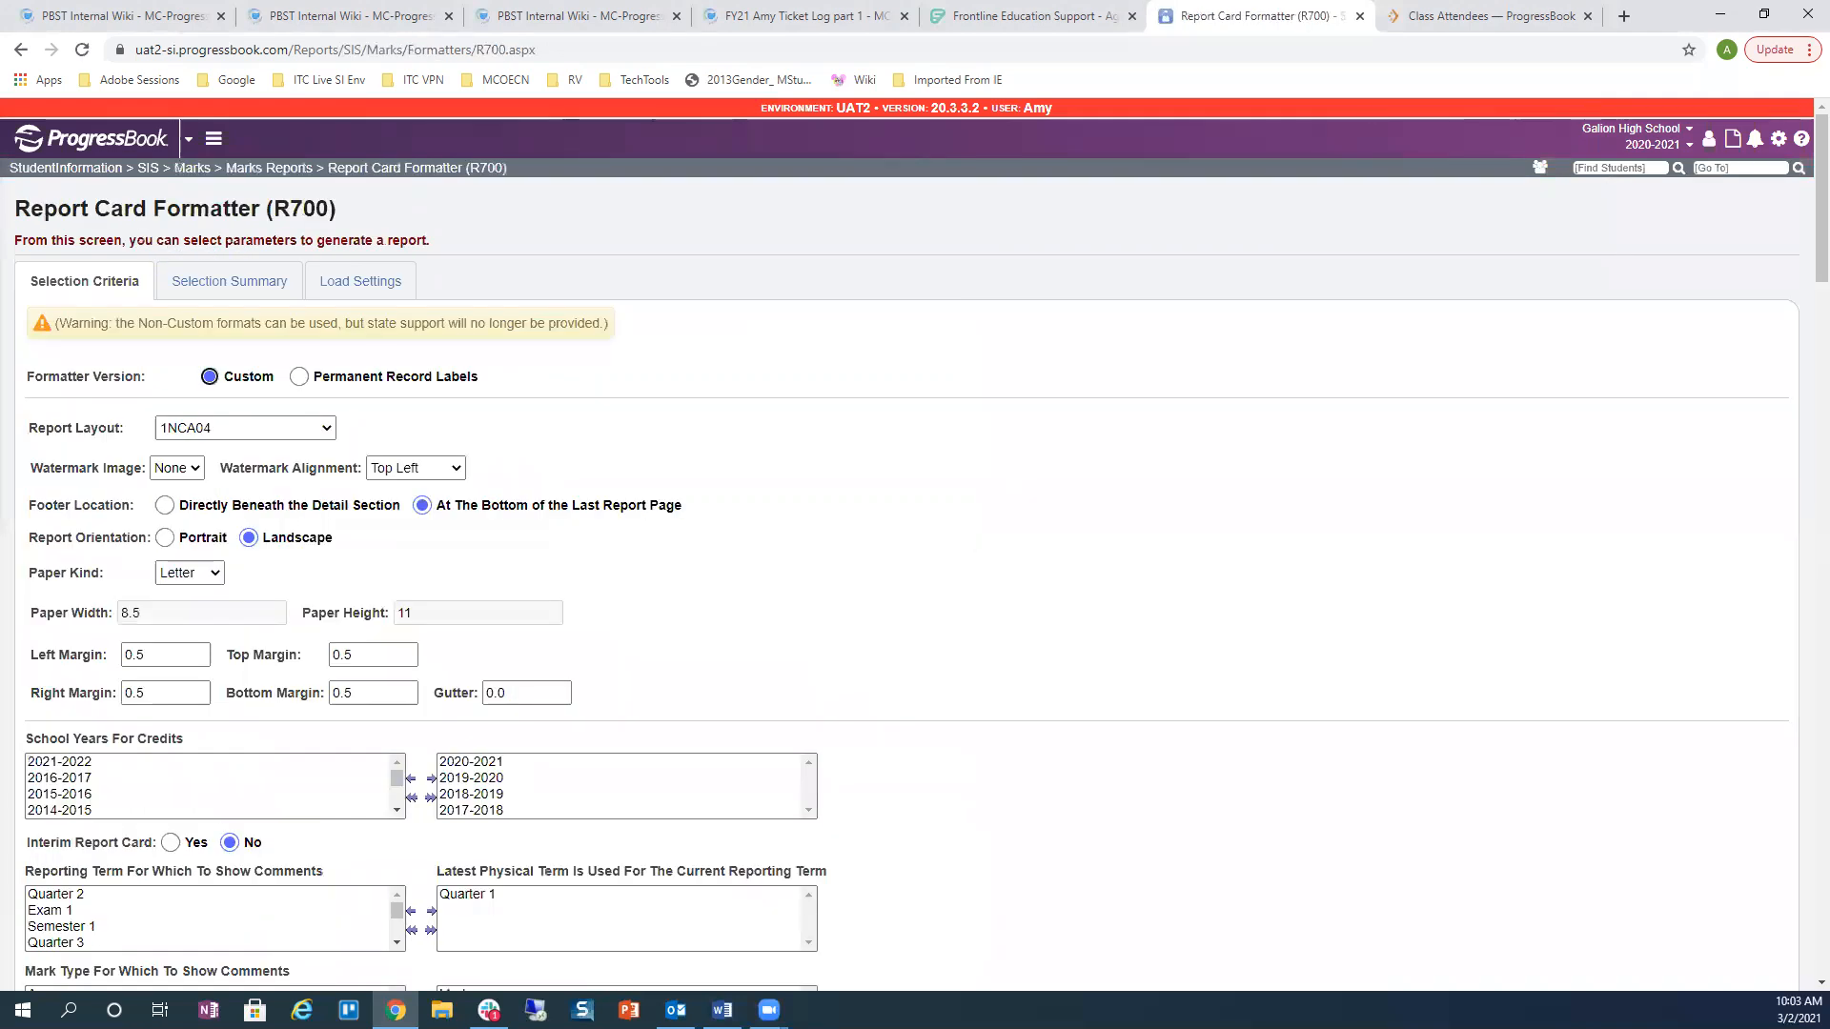
click(238, 434)
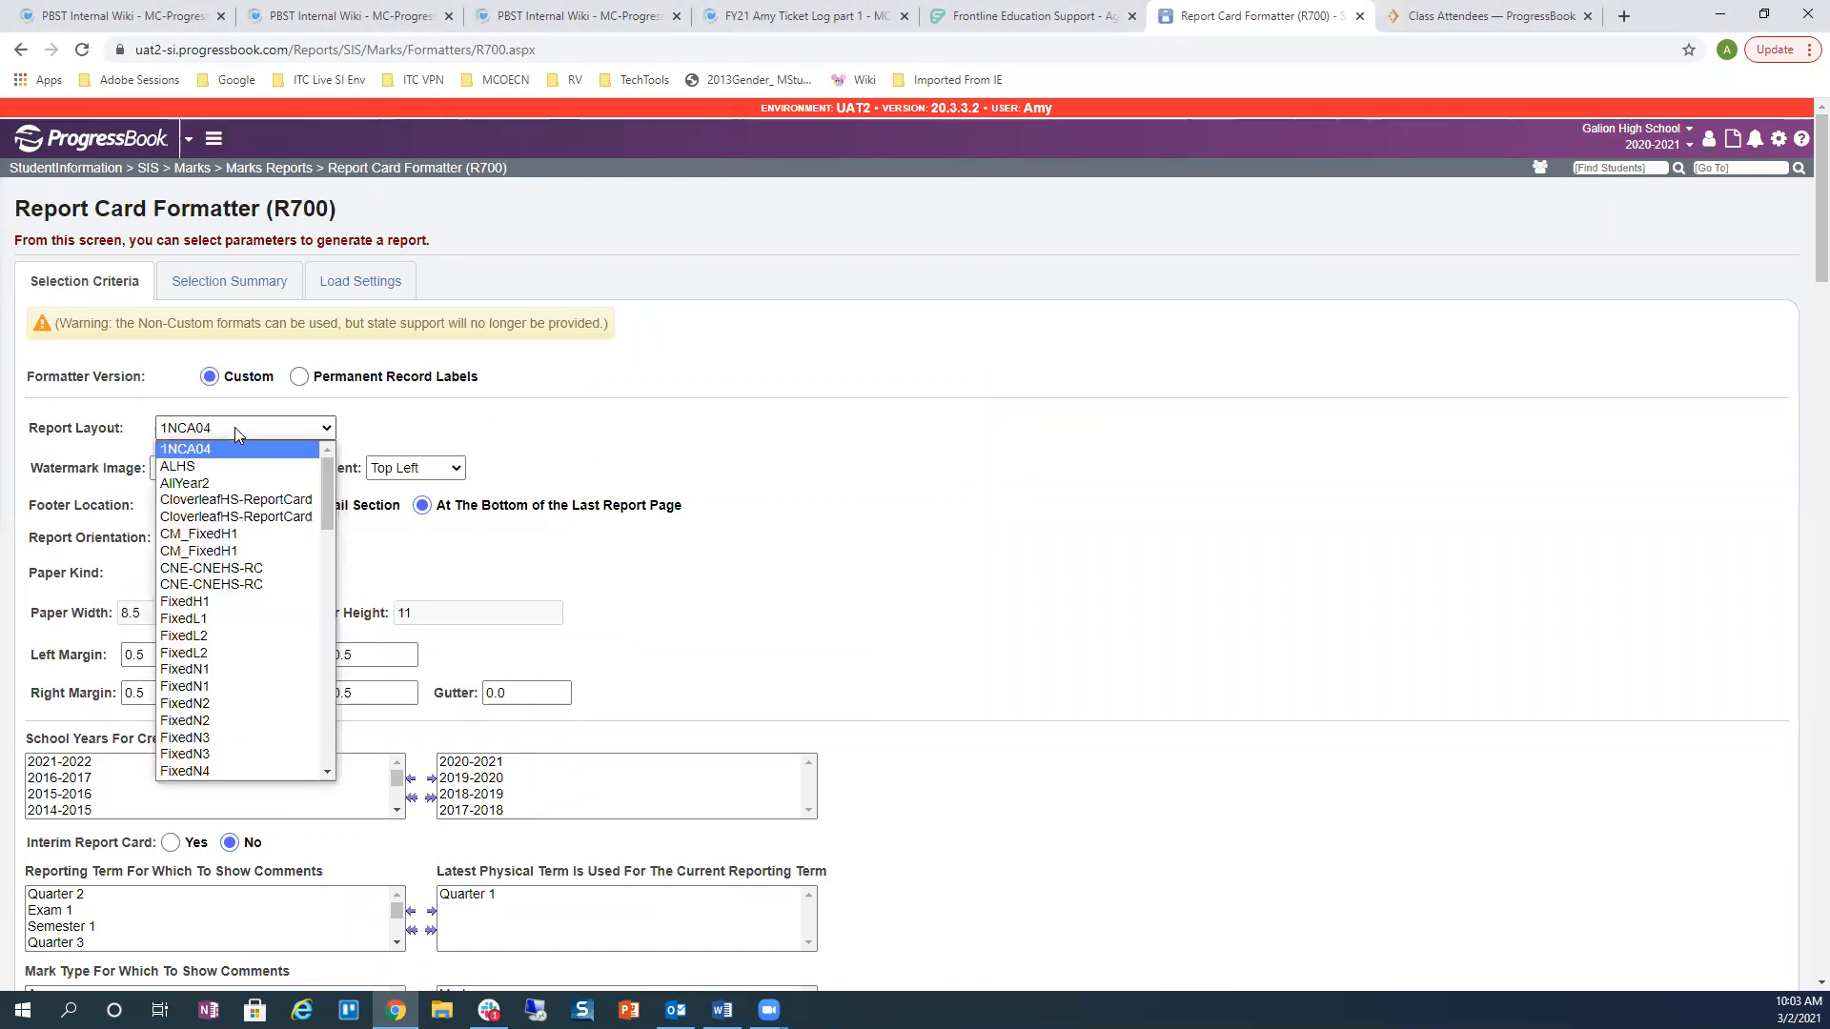
click(217, 485)
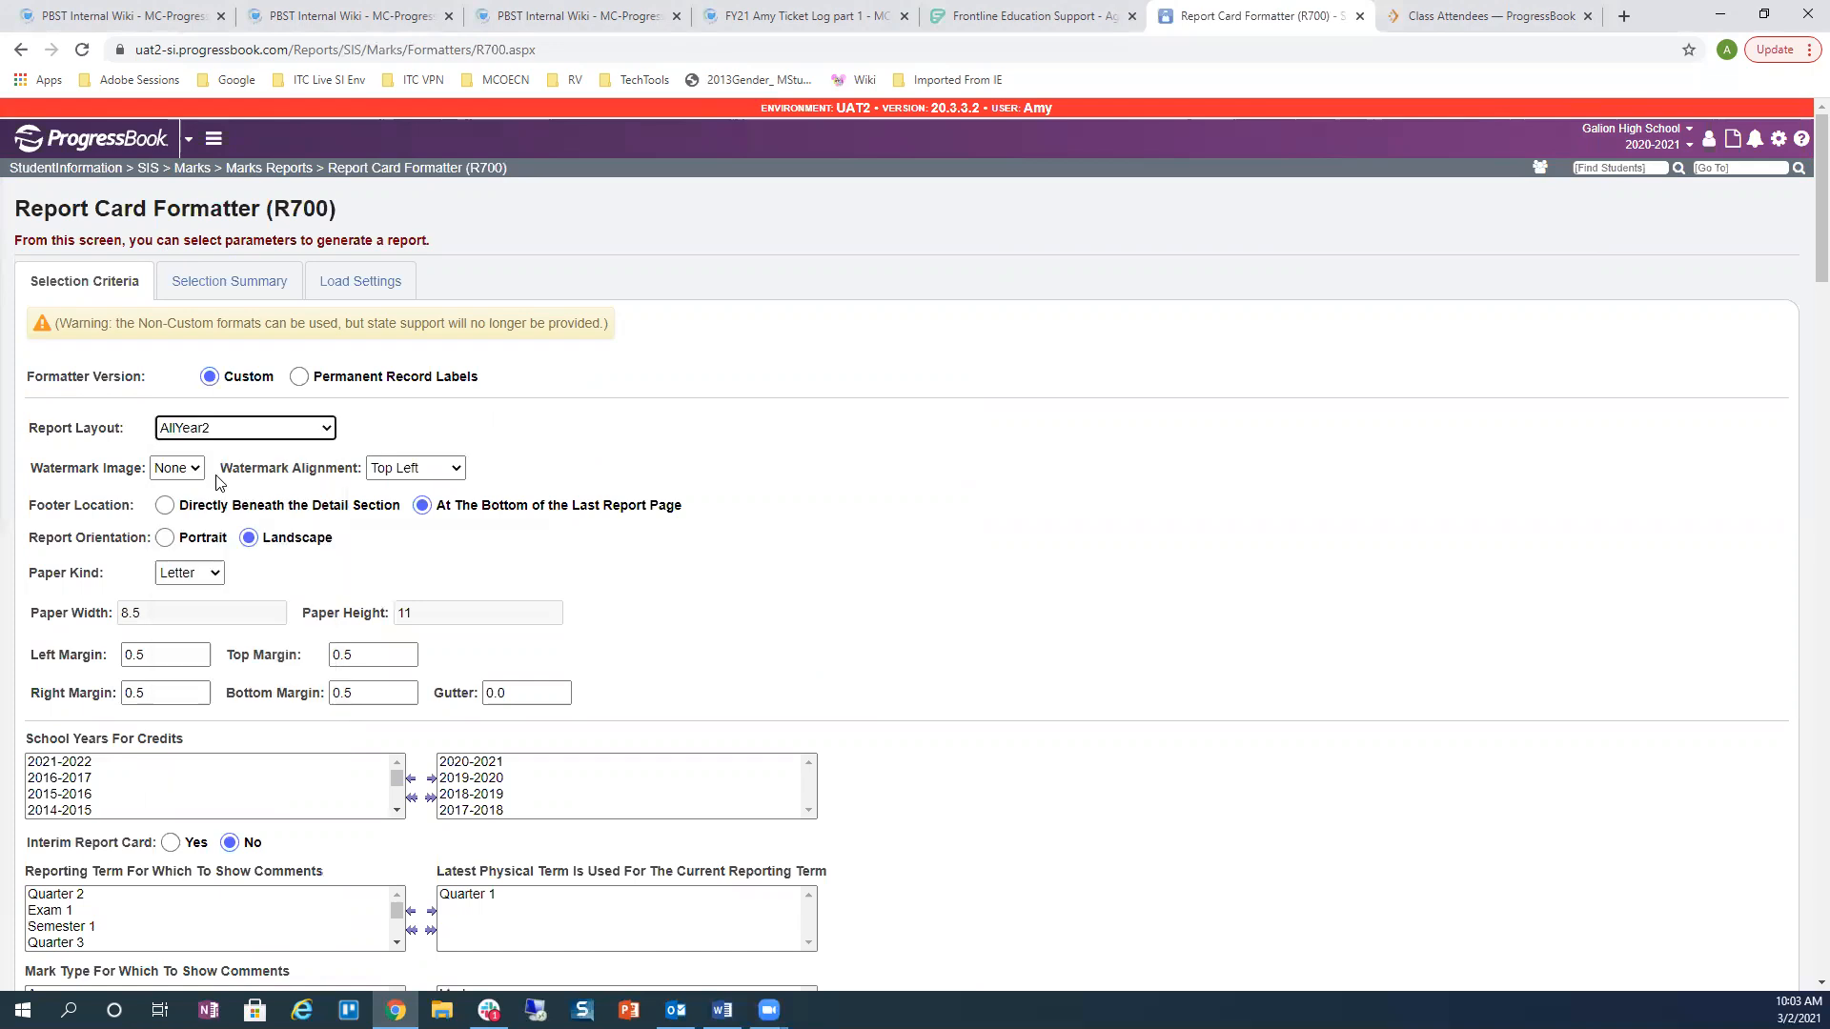
scroll(858, 562, down, 3)
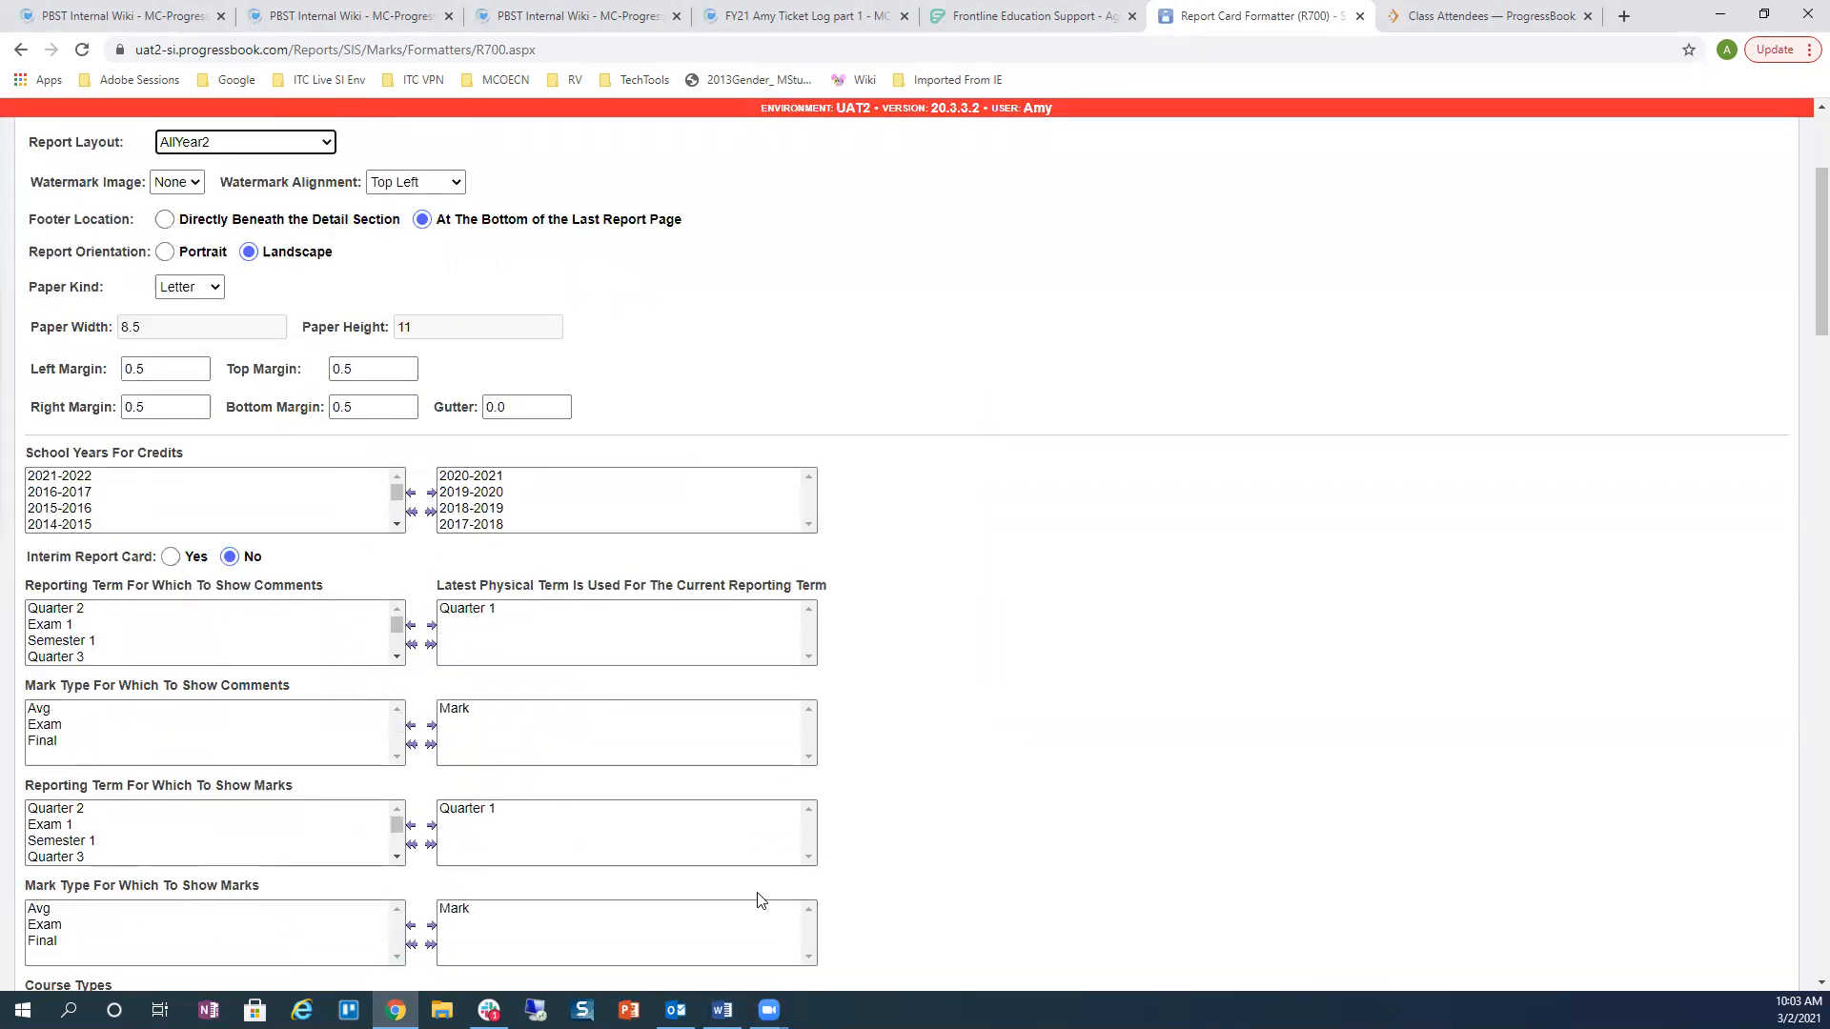
scroll(890, 752, down, 13)
Step: Confirm the report card's 2020-2021 graduation eligibility reads NOT MET, then close the PDF
scroll(896, 714, down, 5)
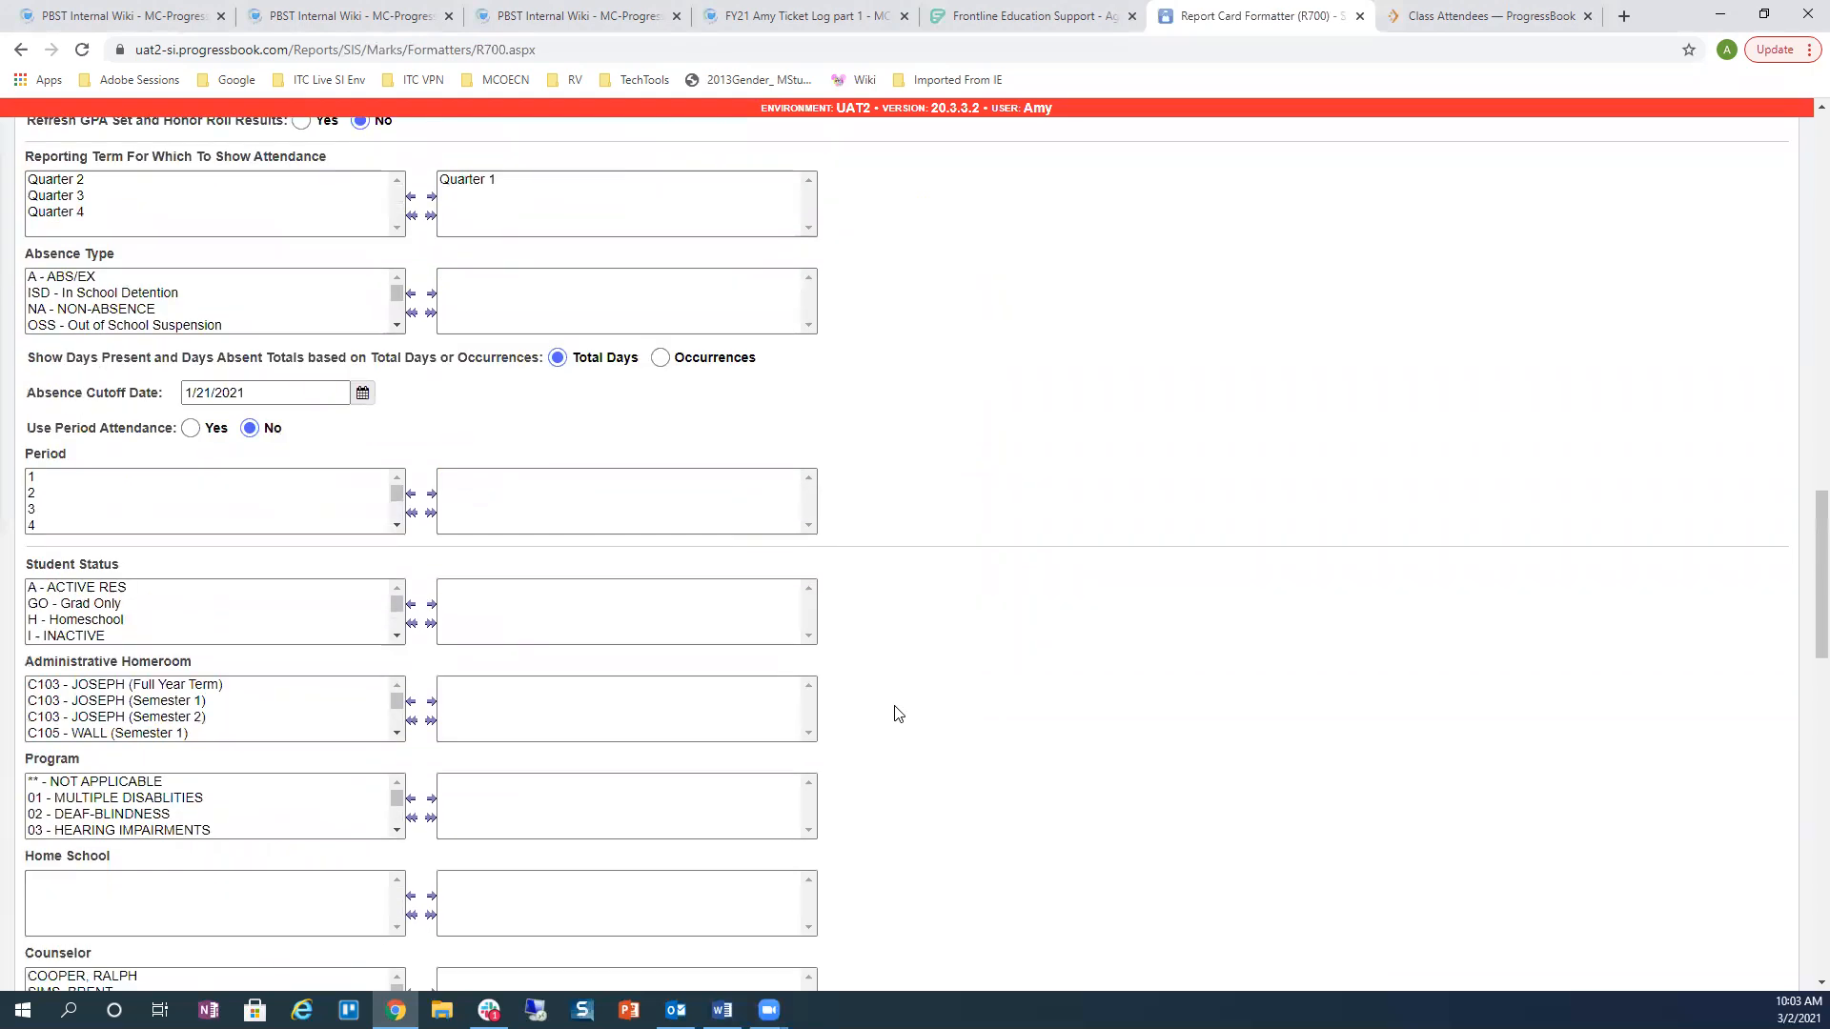
scroll(895, 714, down, 11)
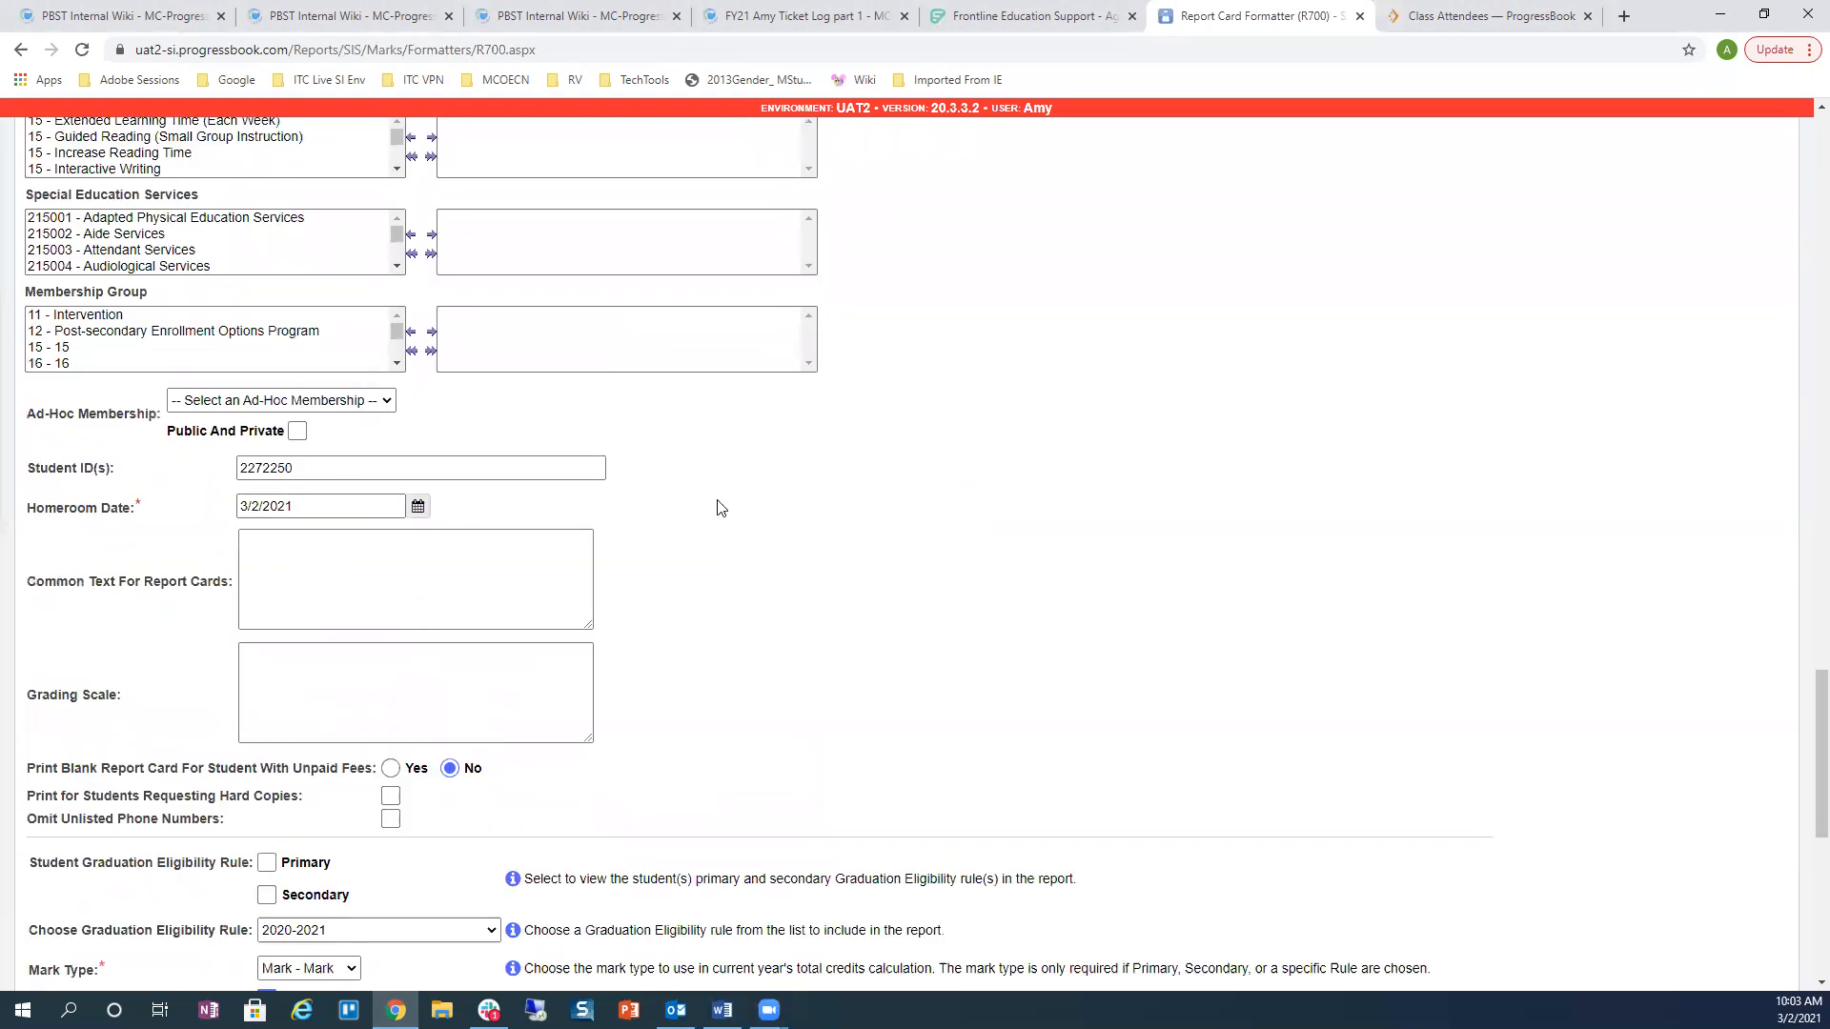
scroll(721, 507, down, 6)
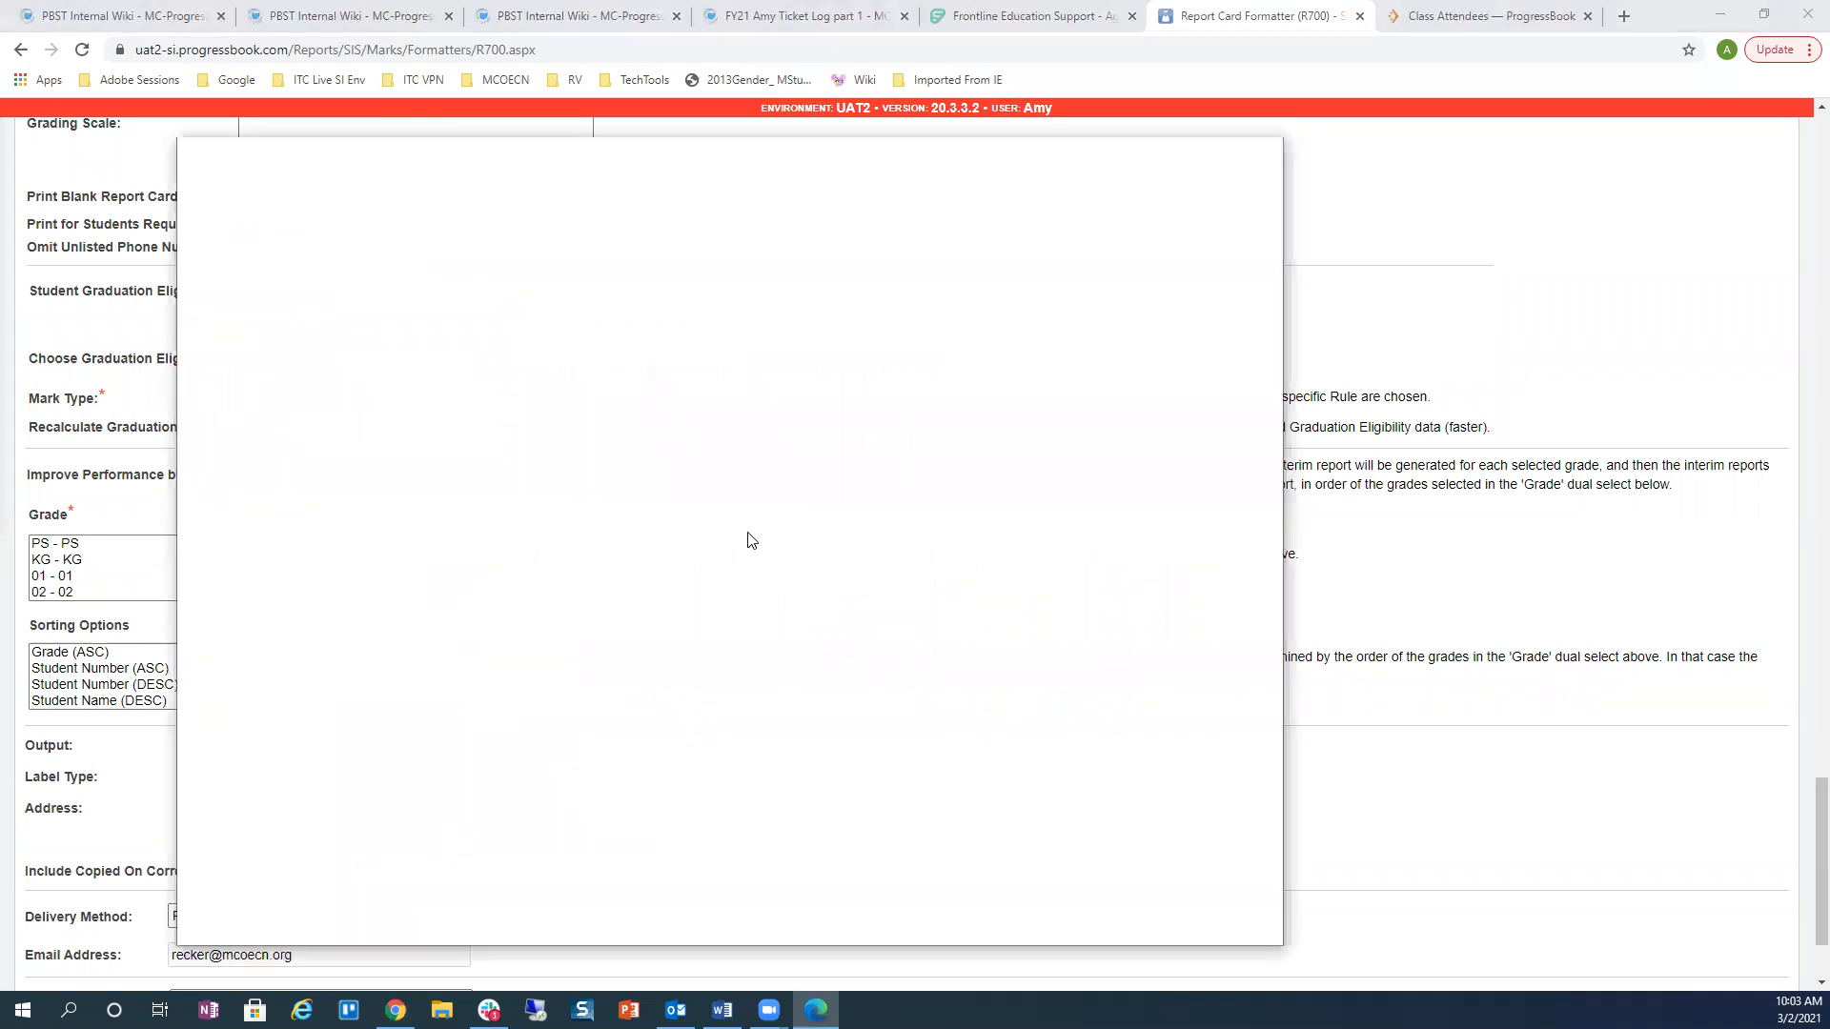
scroll(686, 492, down, 15)
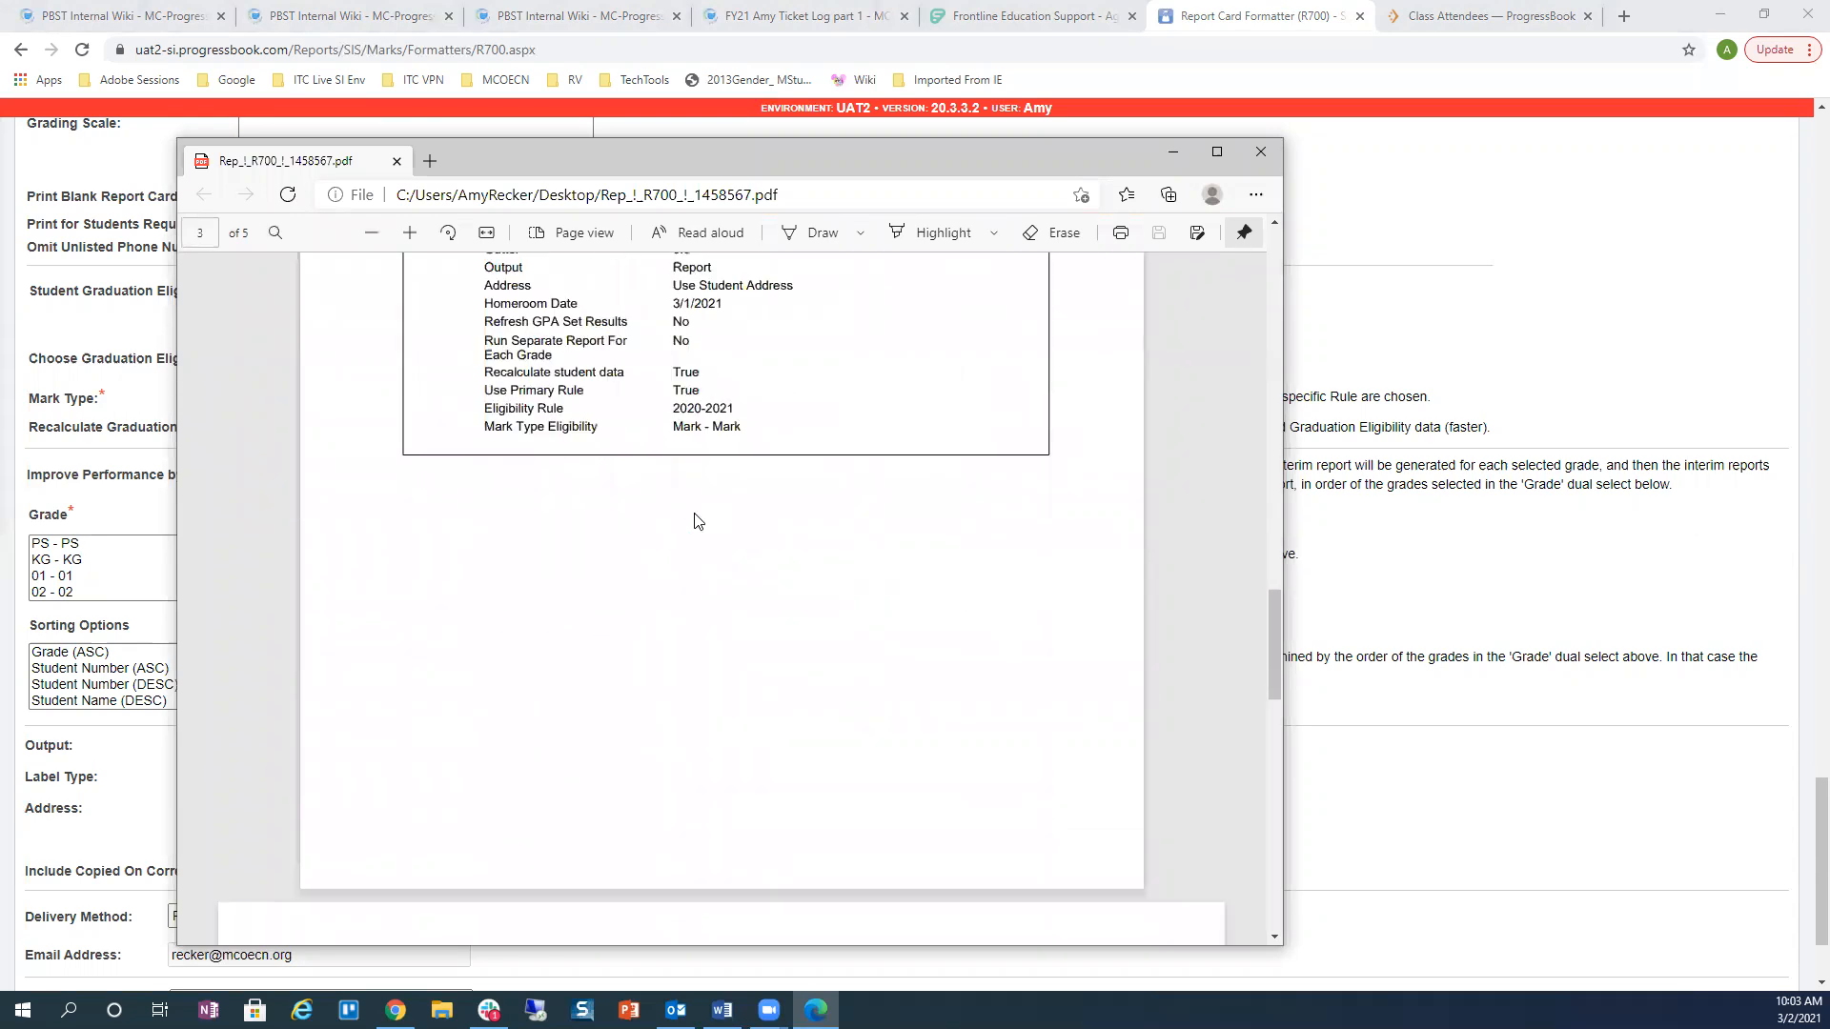
scroll(694, 520, down, 15)
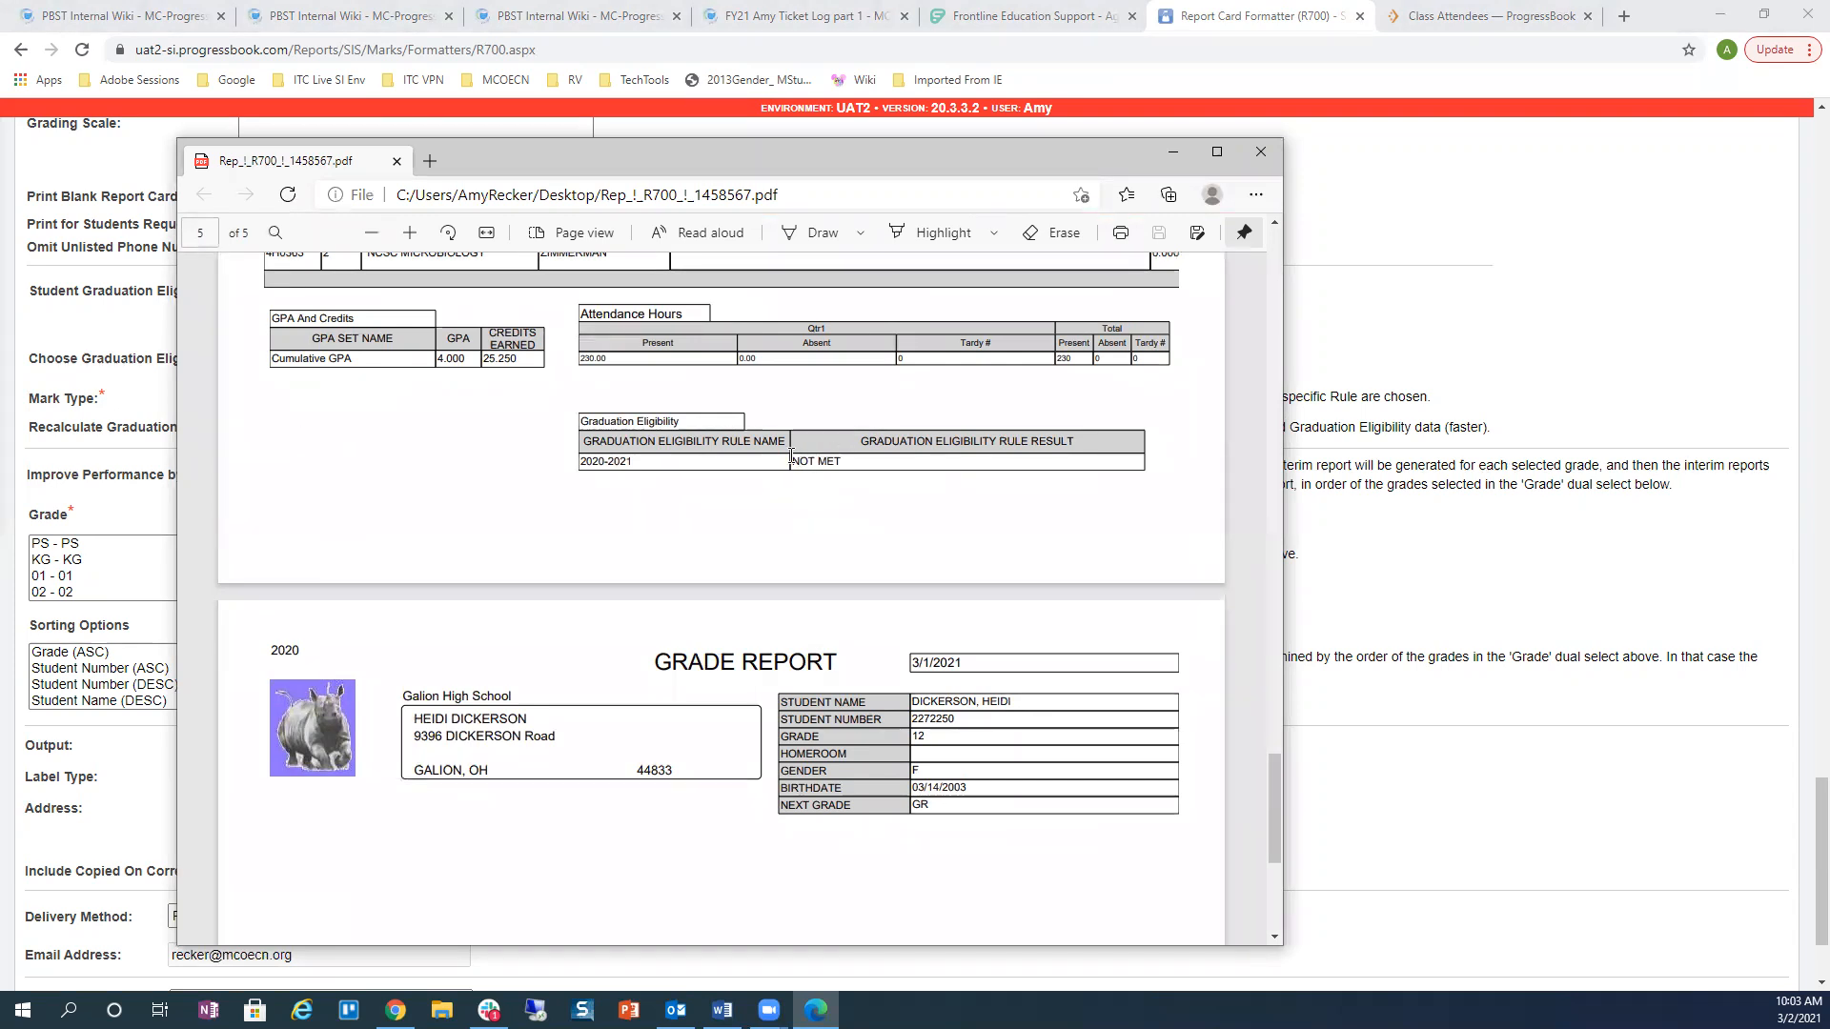
drag(792, 461, 852, 462)
click(1261, 153)
scroll(1400, 276, down, 10)
scroll(1432, 315, up, 15)
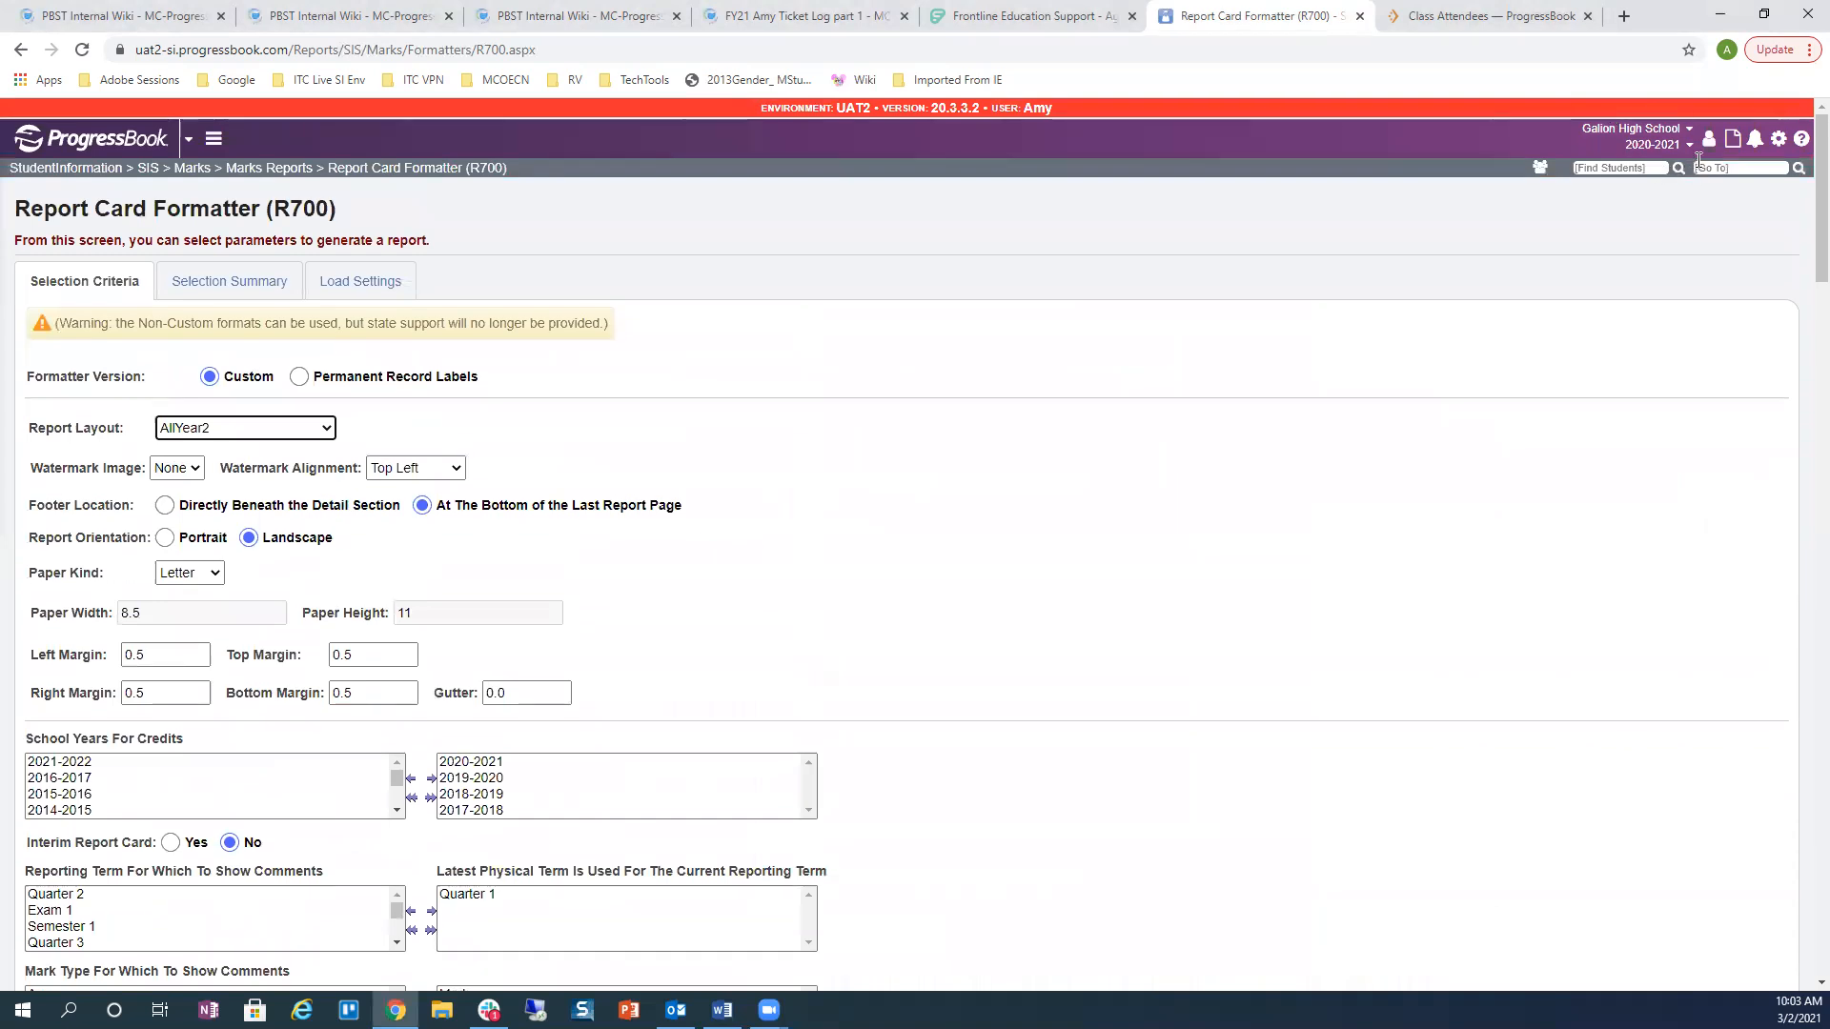
Step: Open the R702 Transcript Formatter and review its Graduation Eligibility Rule 2020-2021 criteria
click(1700, 168)
text(r702)
key(Return)
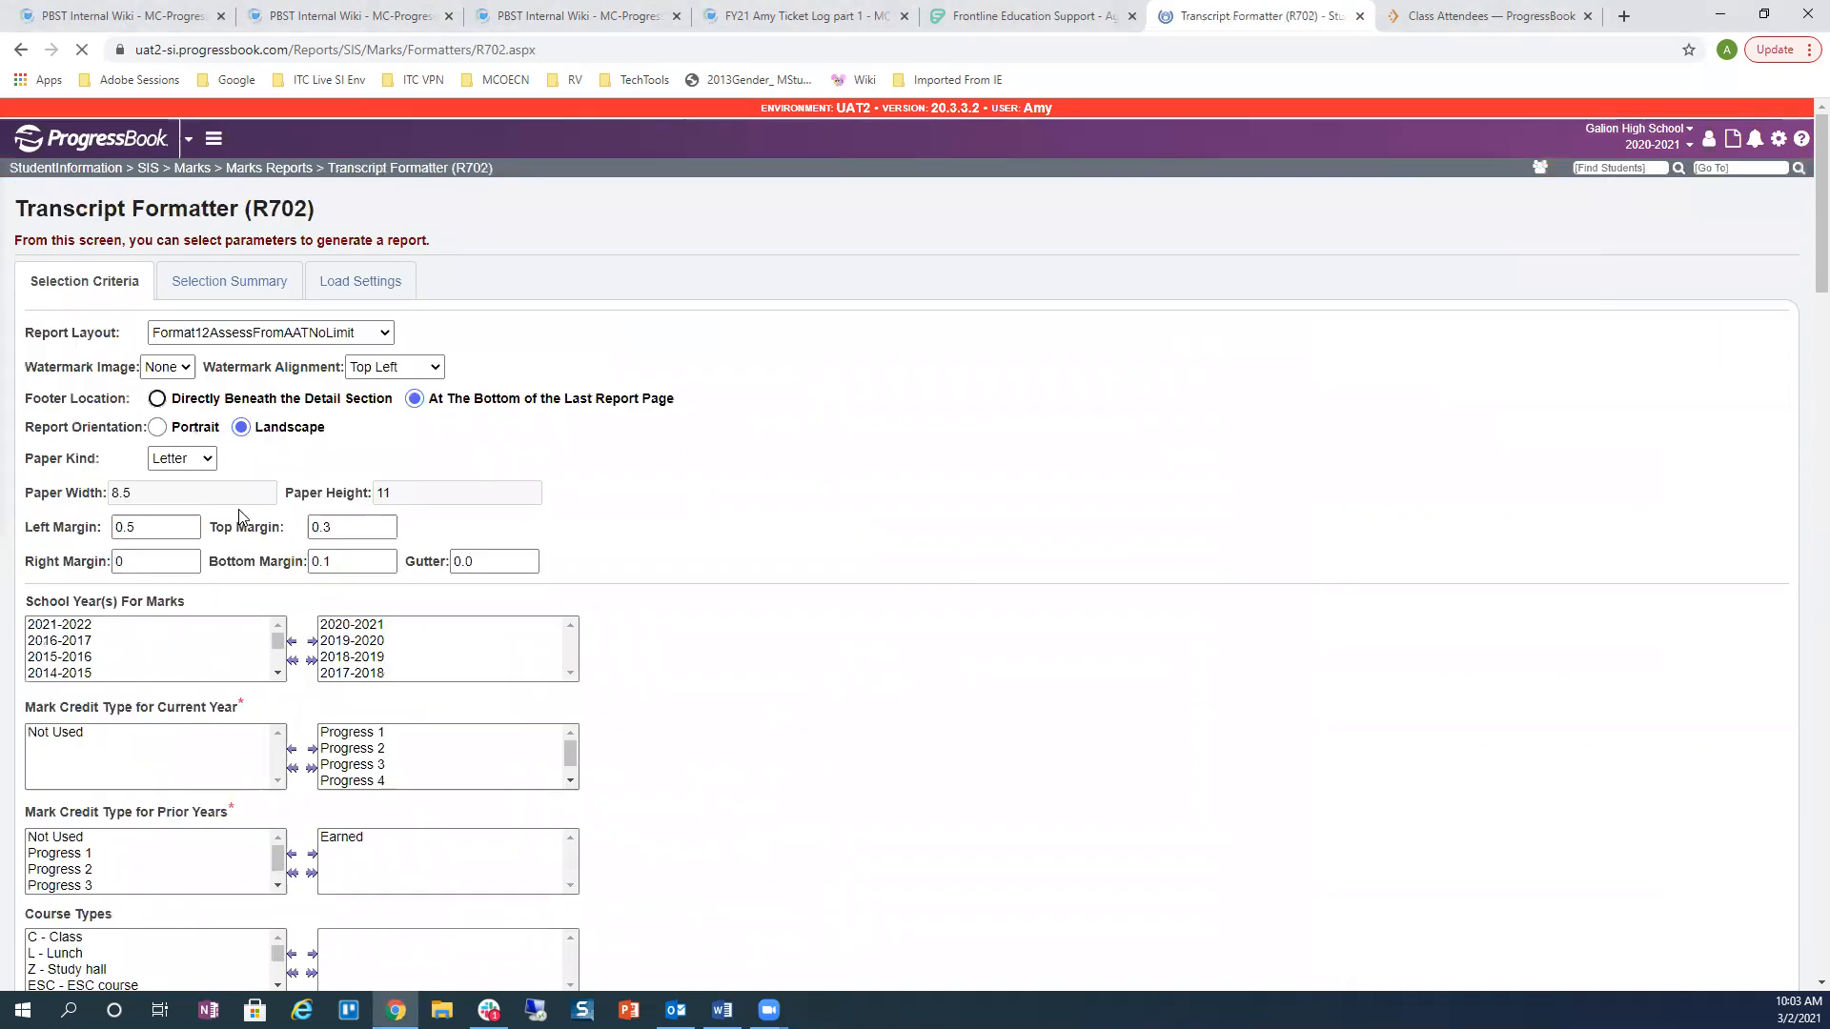
scroll(800, 720, down, 10)
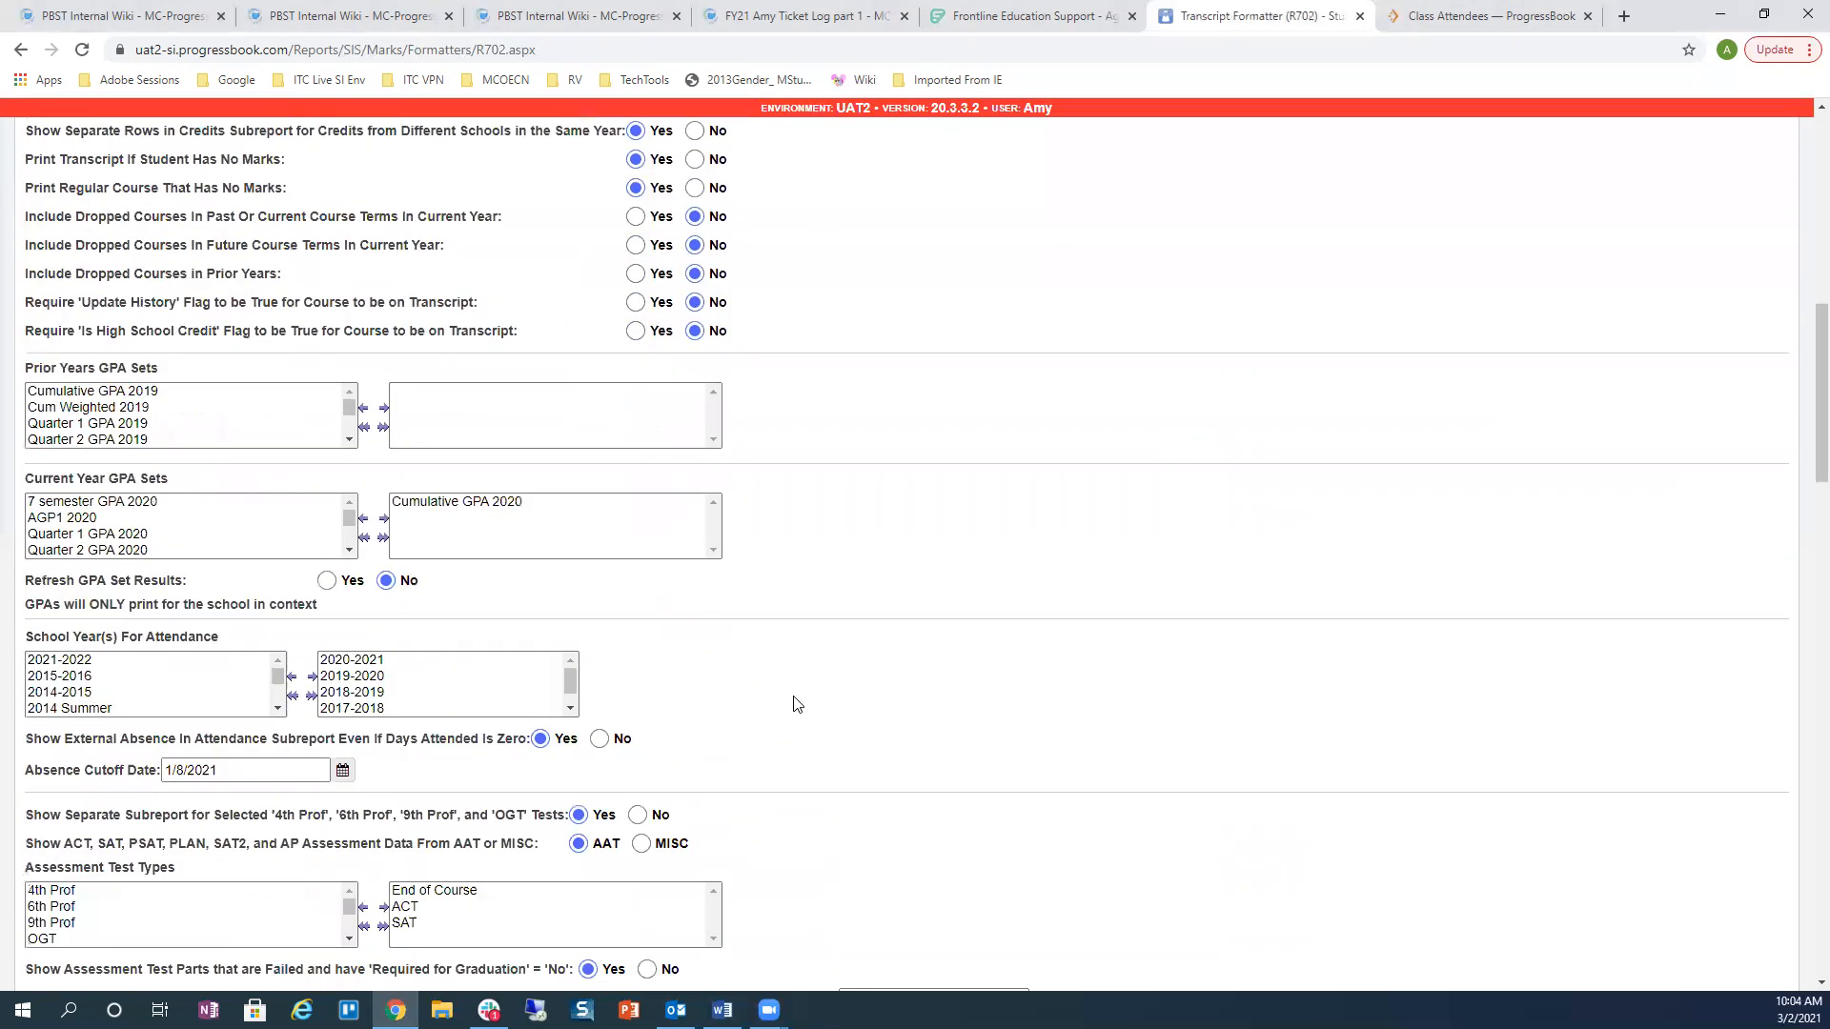
scroll(797, 704, down, 13)
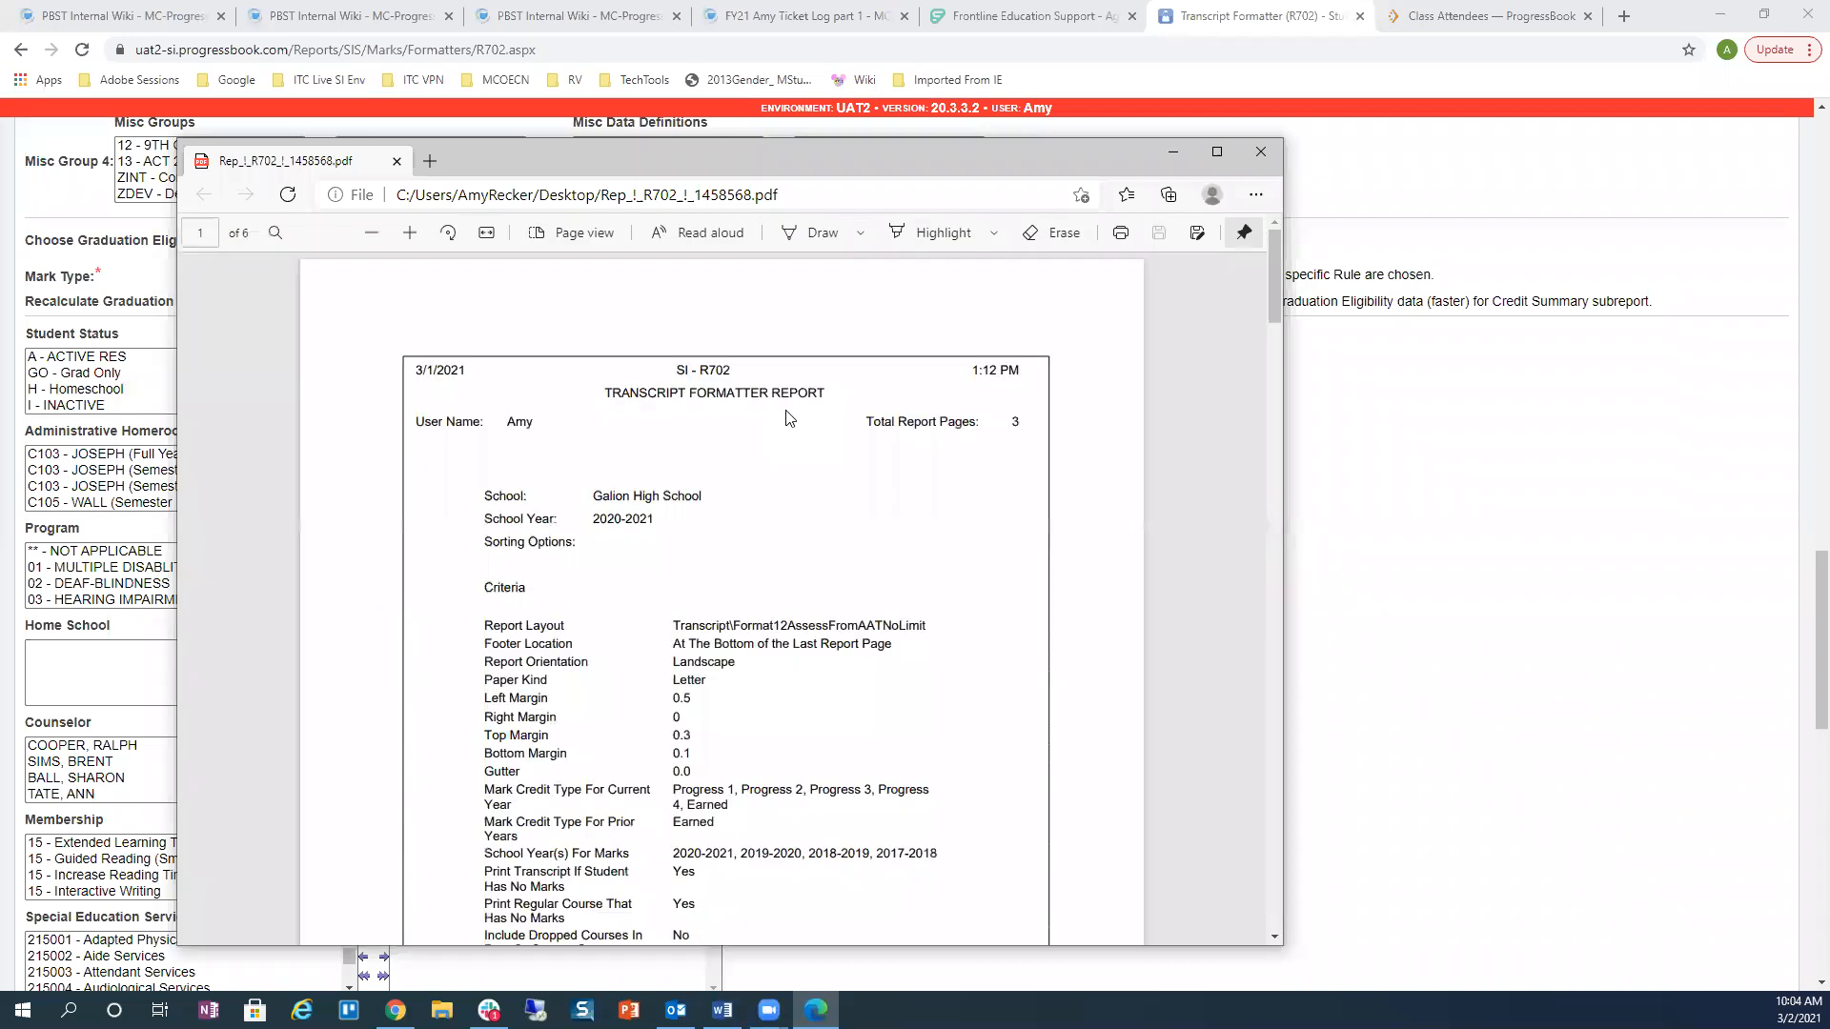
Step: Review the transcript's Credit Summary of required versus current credits, then close the PDF
scroll(791, 421, down, 20)
scroll(798, 425, down, 18)
scroll(798, 425, down, 4)
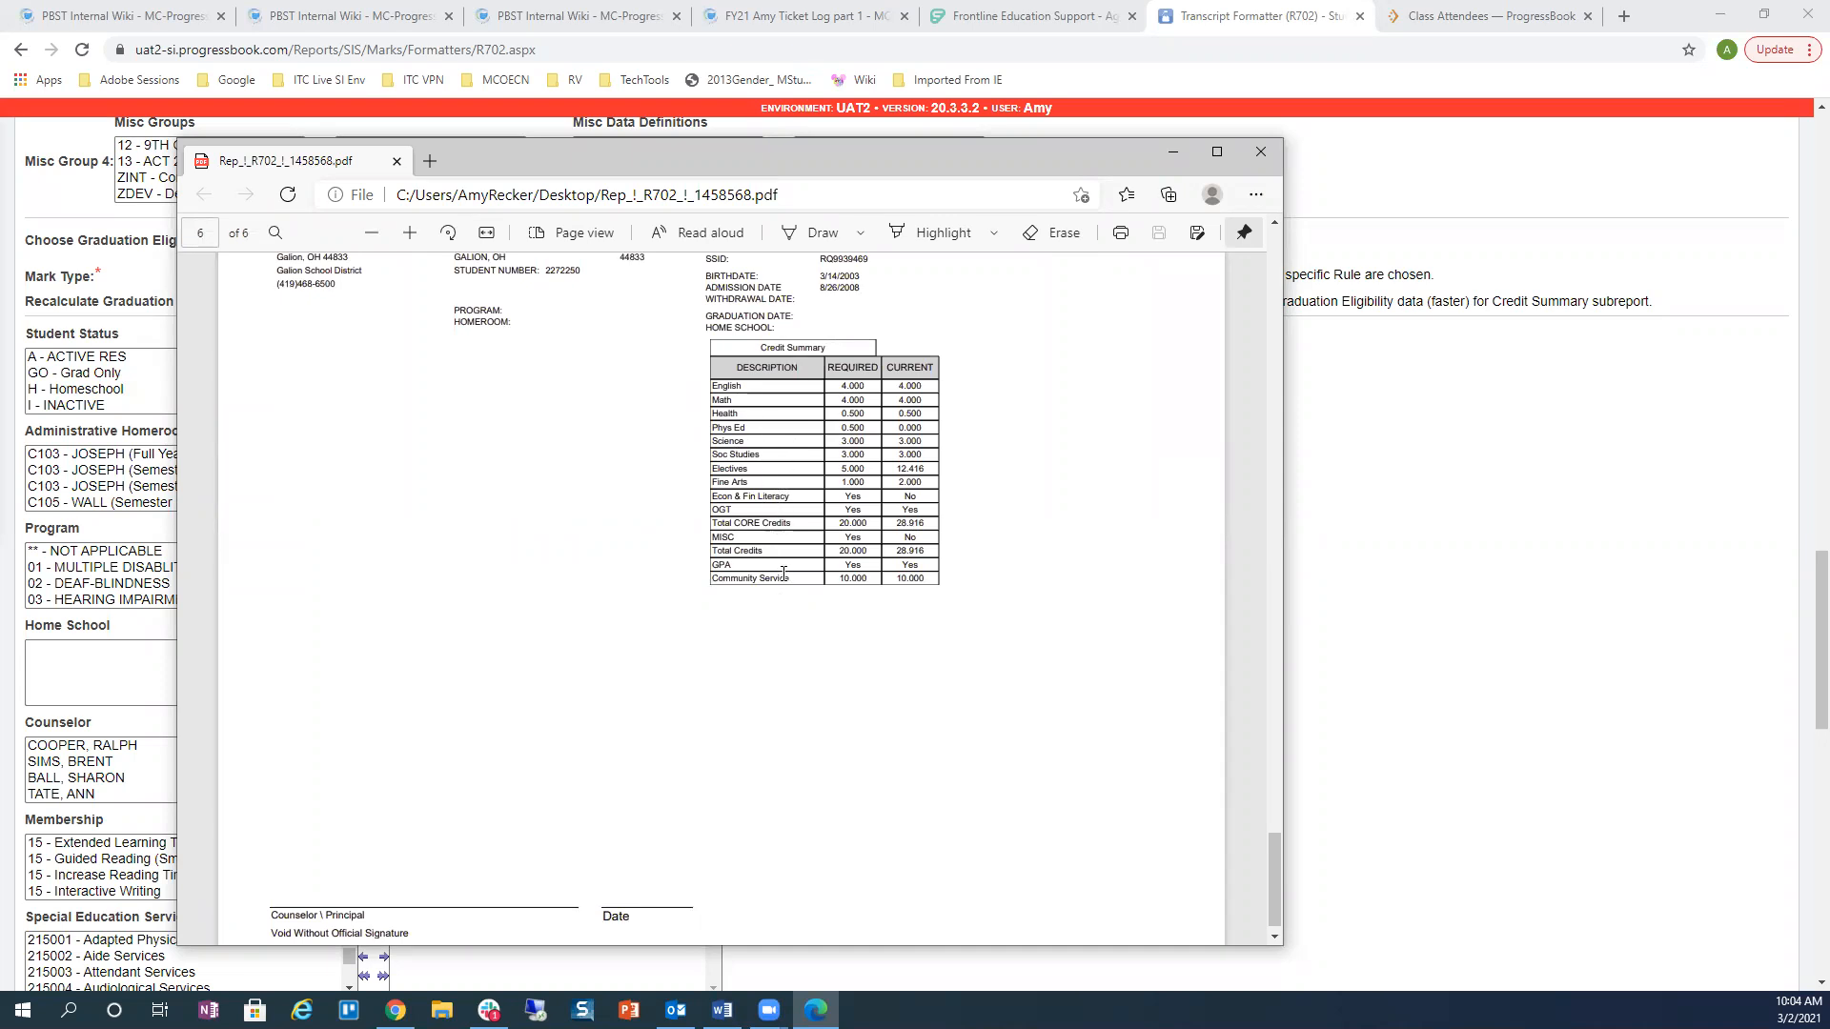
click(1258, 153)
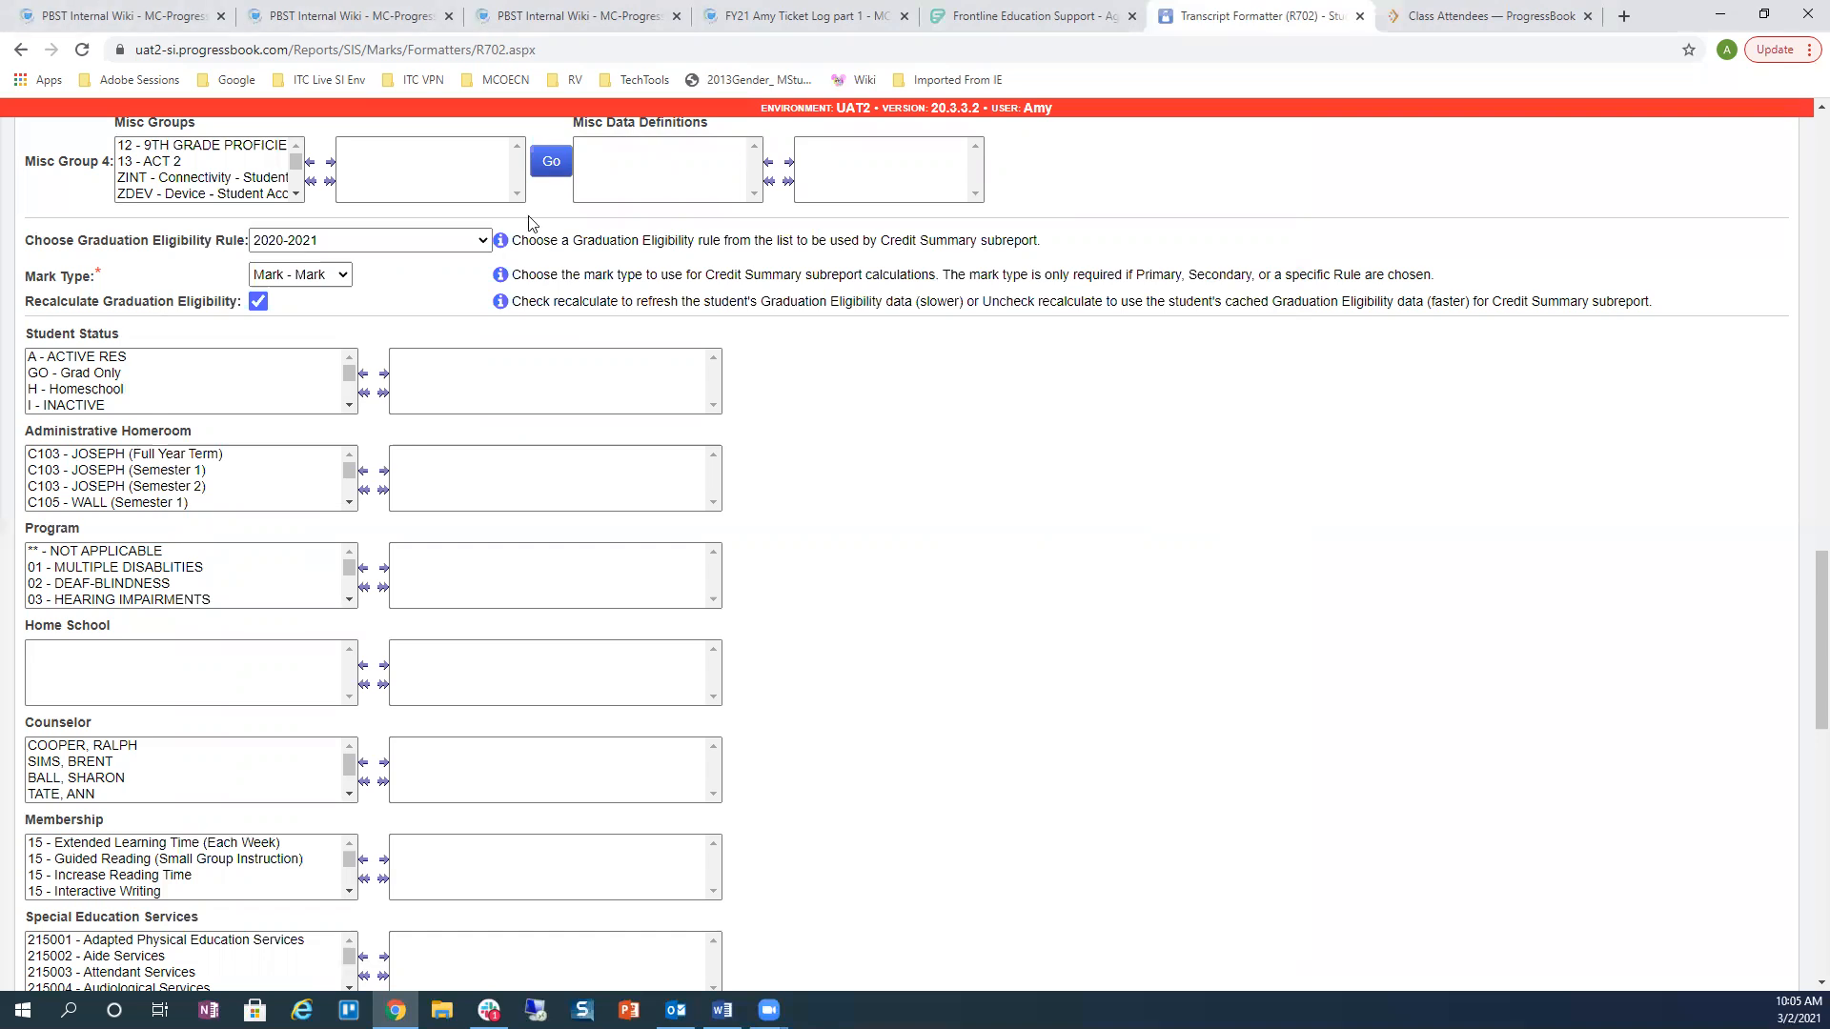
click(1625, 17)
Step: Sign in to the SA Customer Portal from the TechTools bookmarks with the account username and password
click(636, 76)
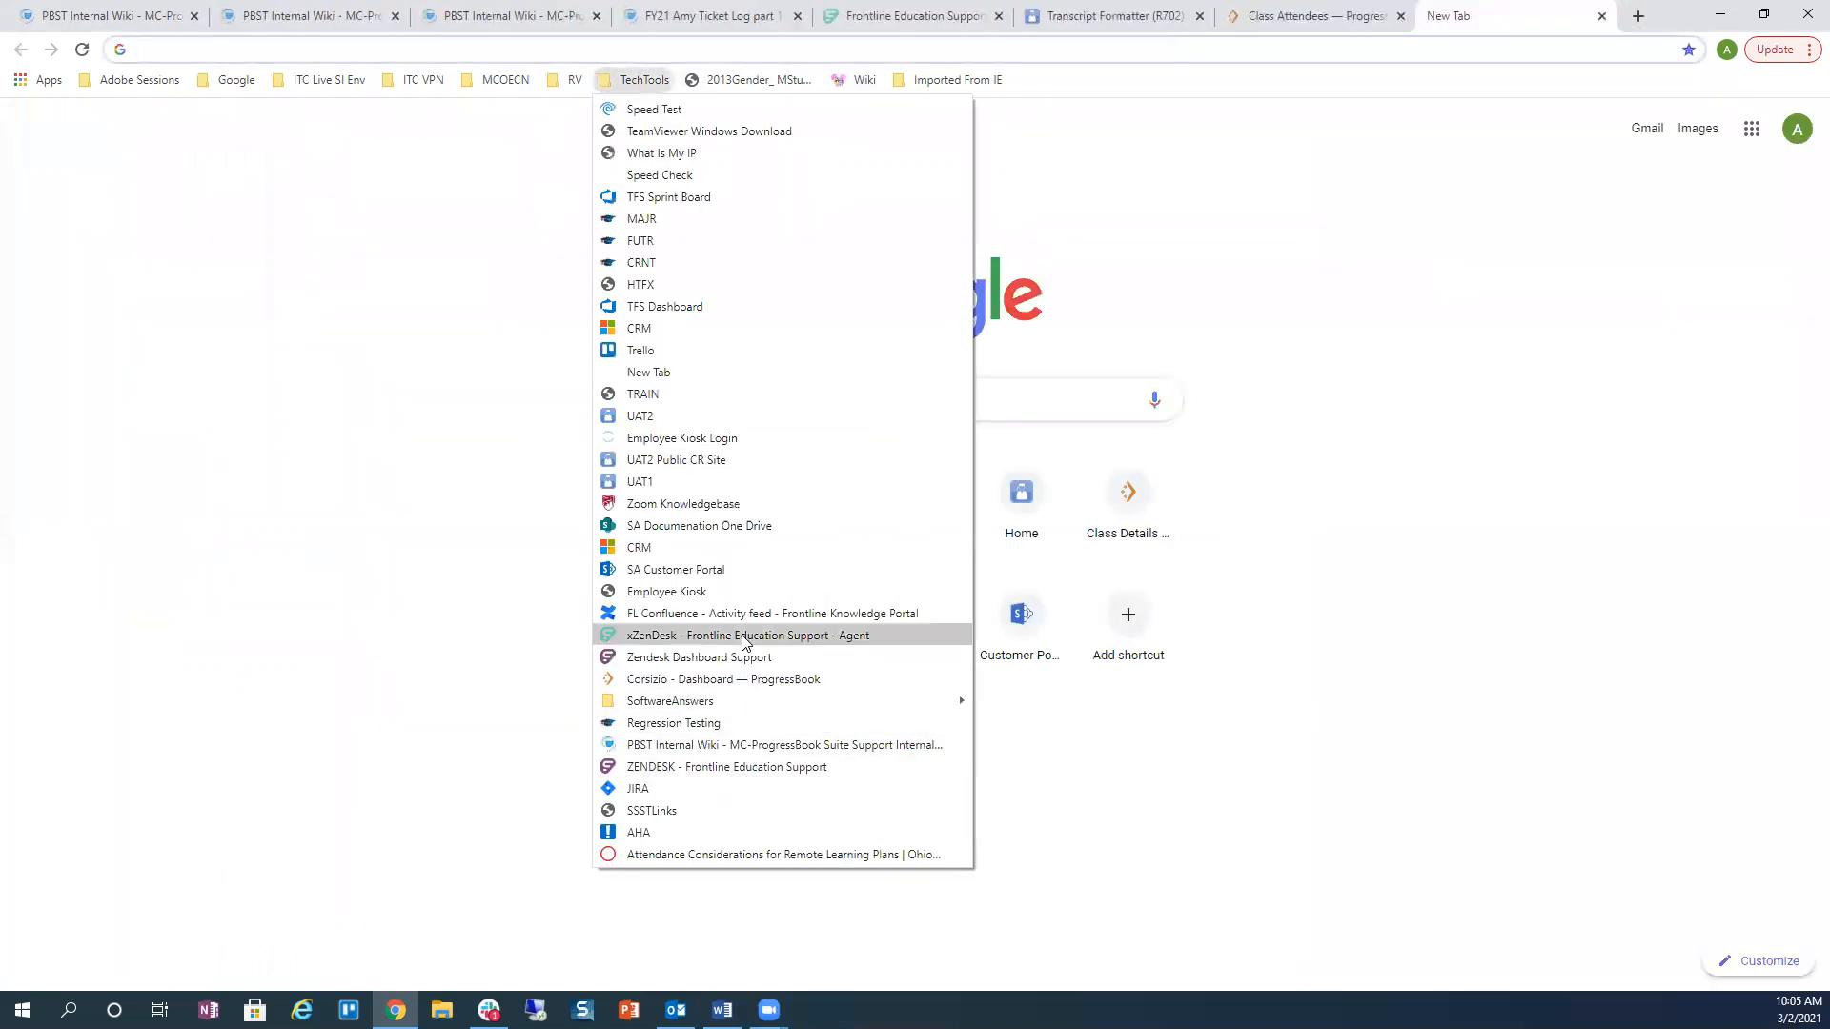
click(728, 571)
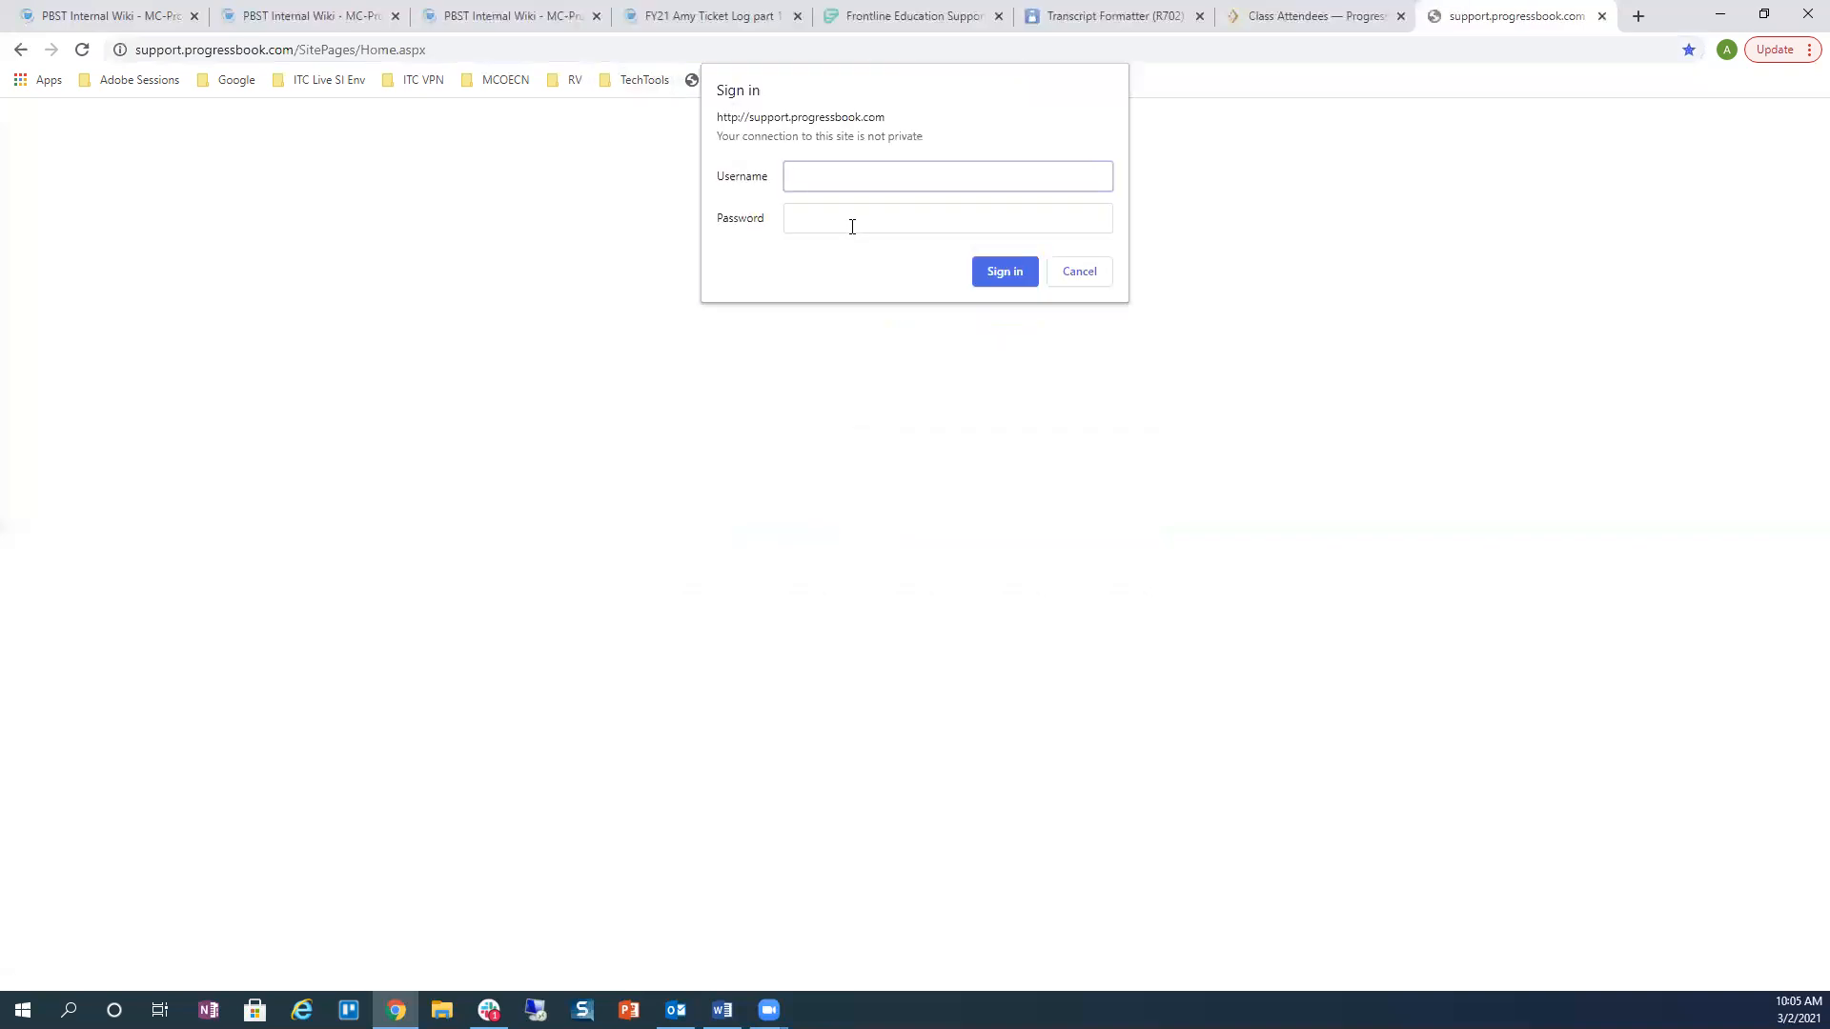
key(Tab)
text(************)
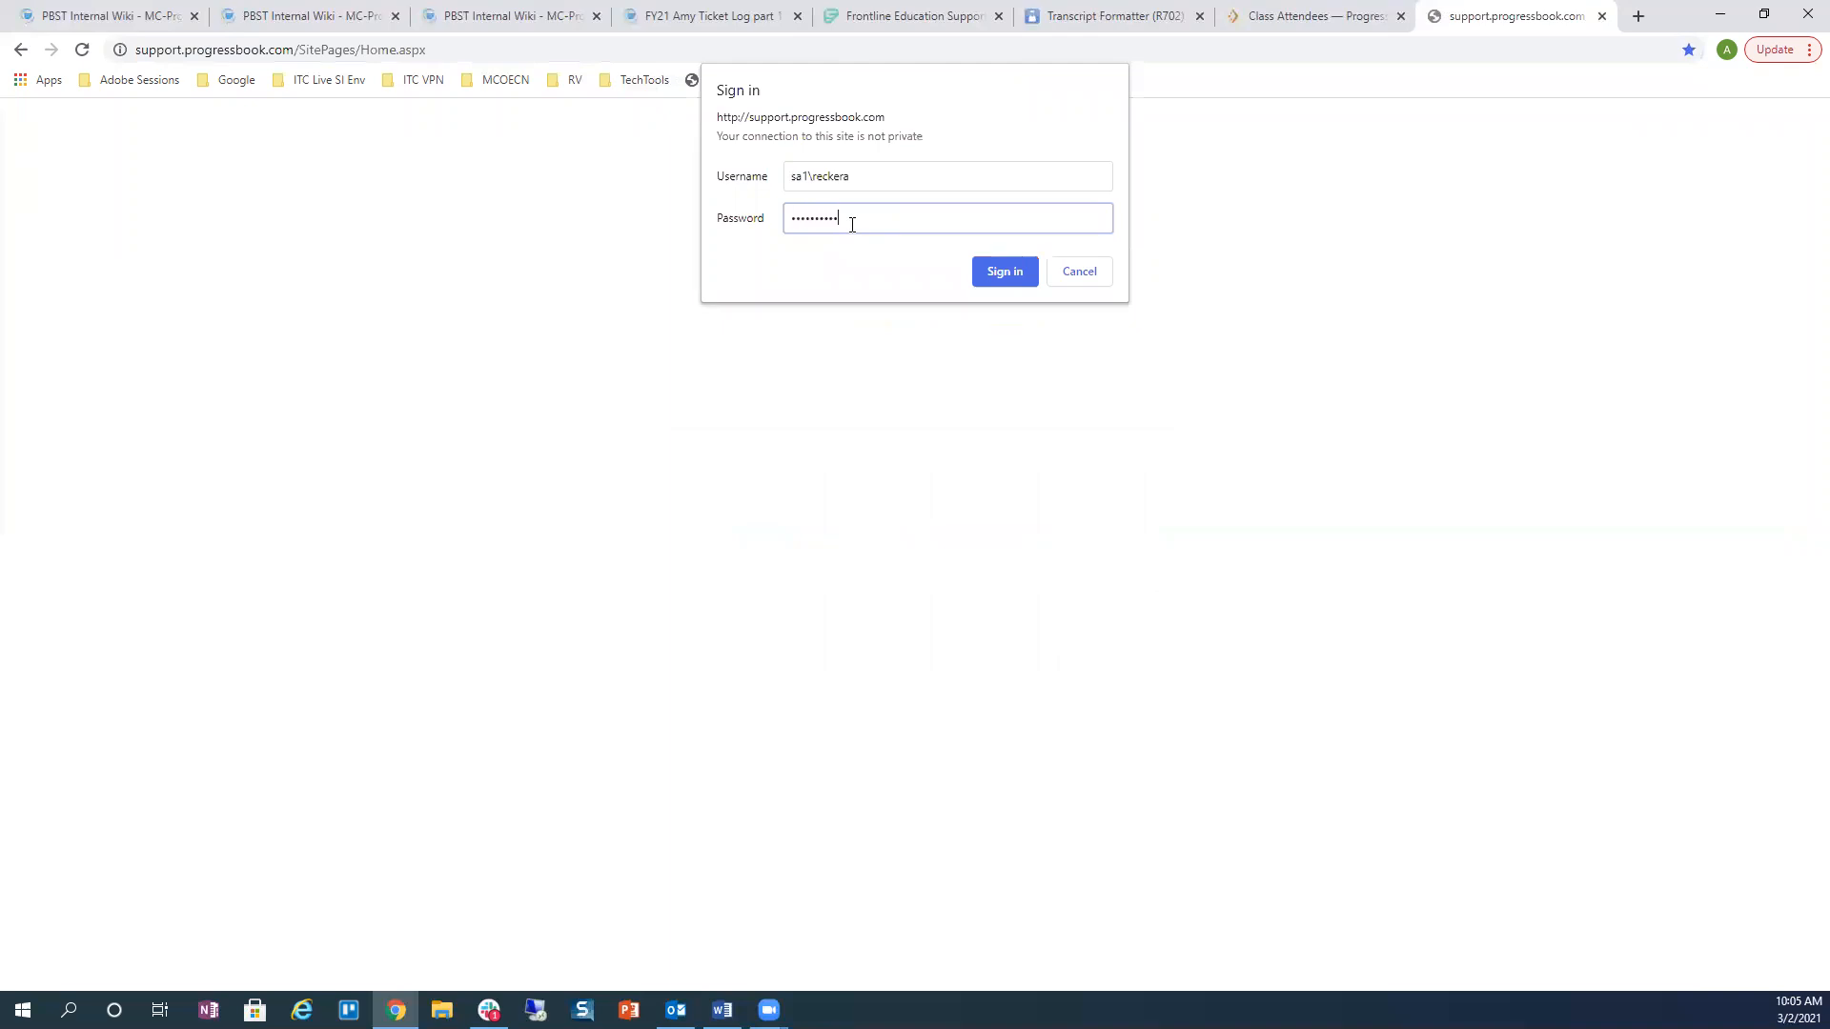
key(Return)
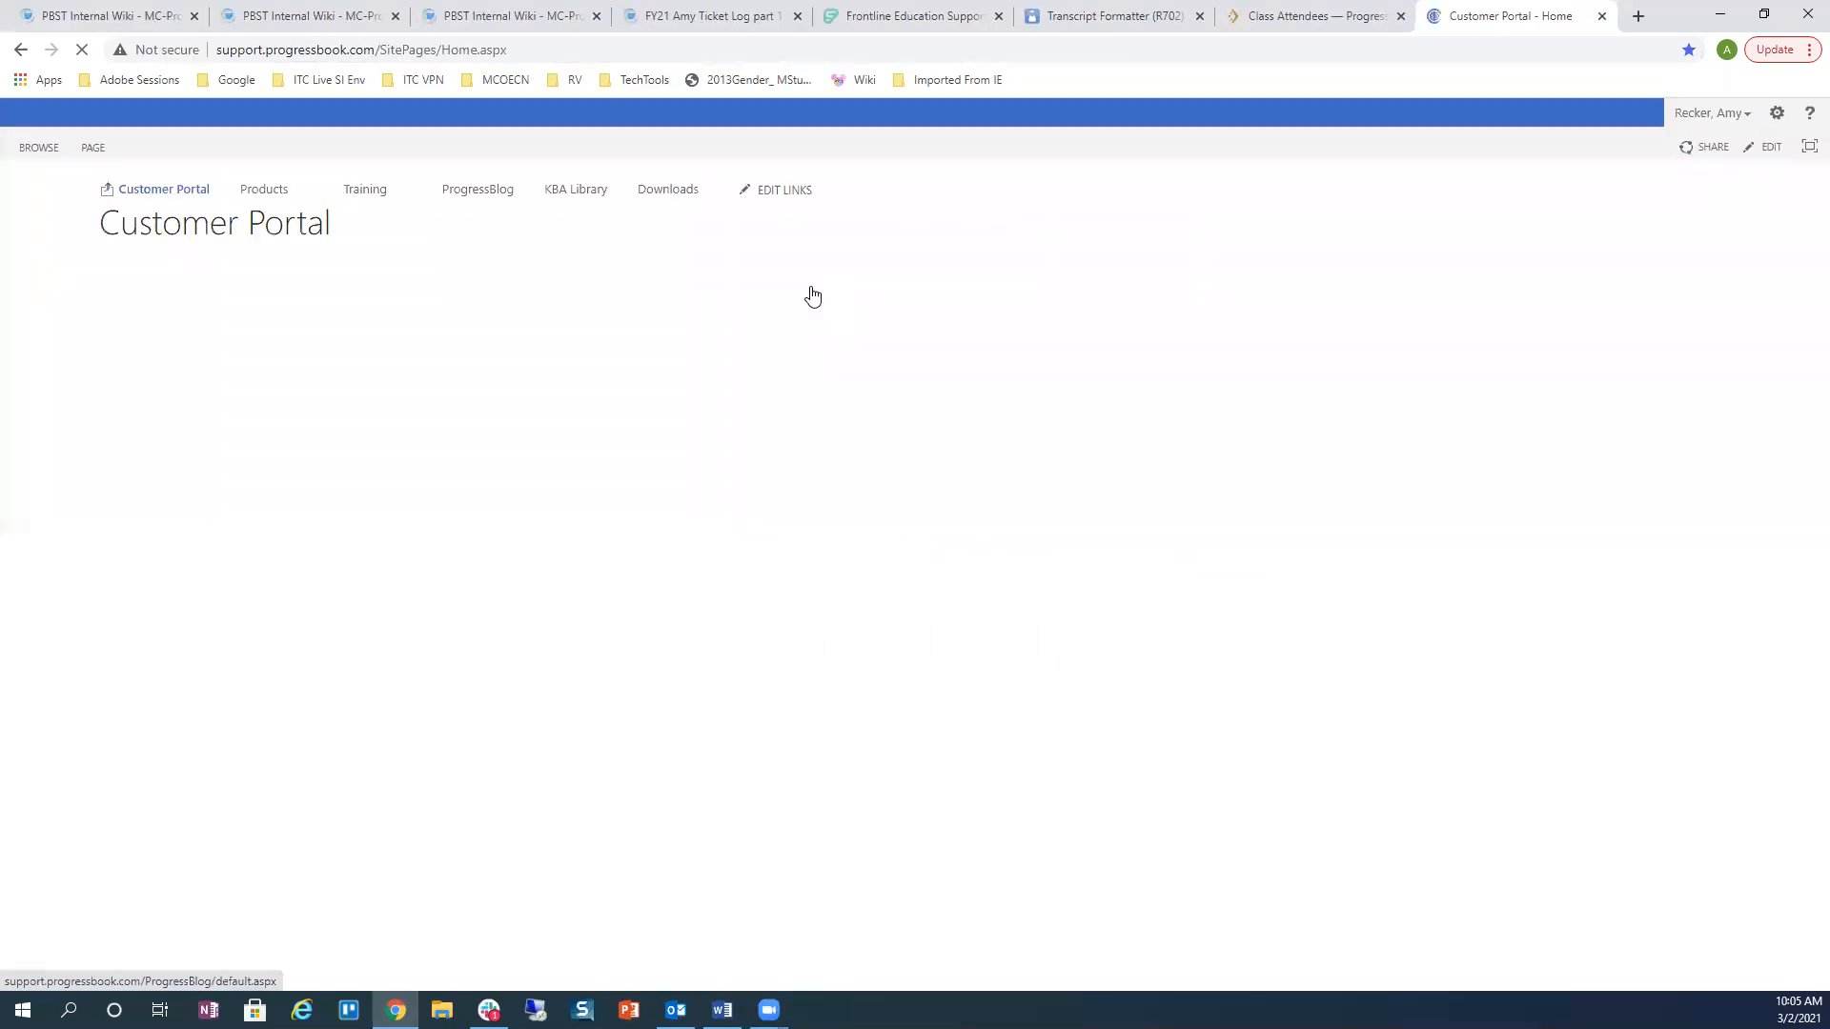
Step: Open the Webinars library under Training and its SI Module Training folder
mouse_move(352, 193)
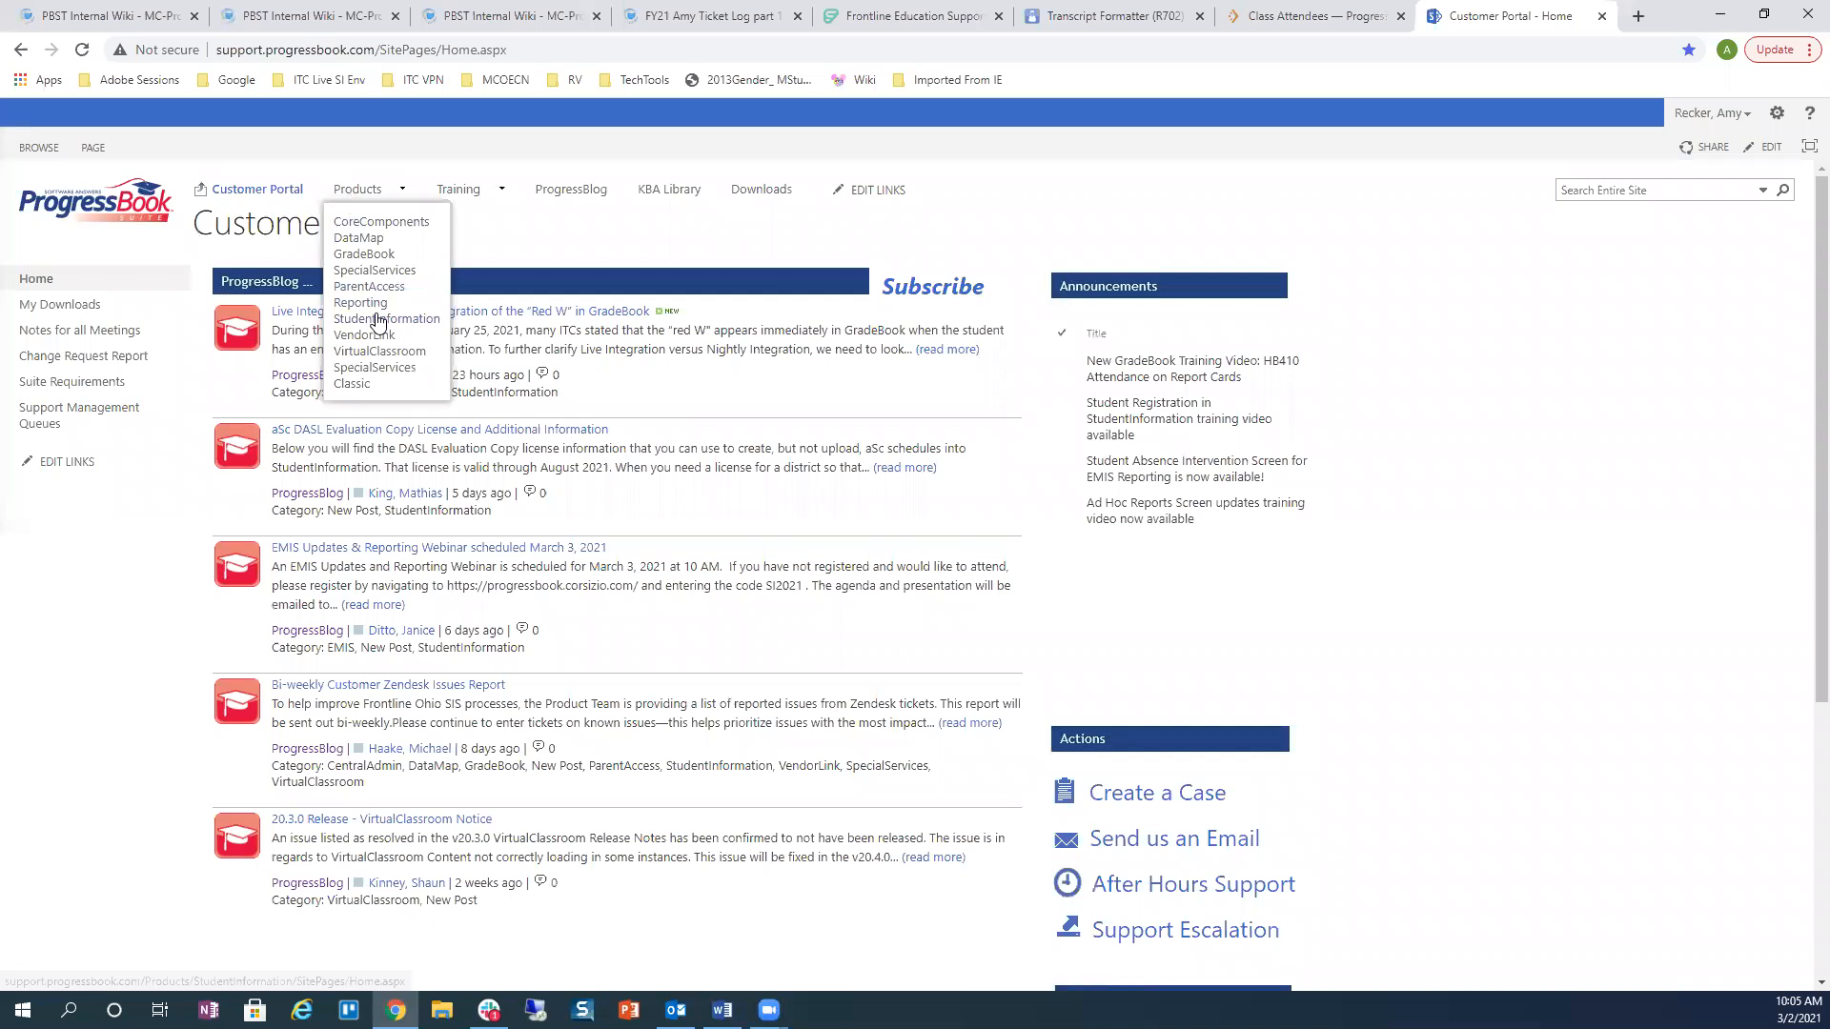
mouse_move(456, 196)
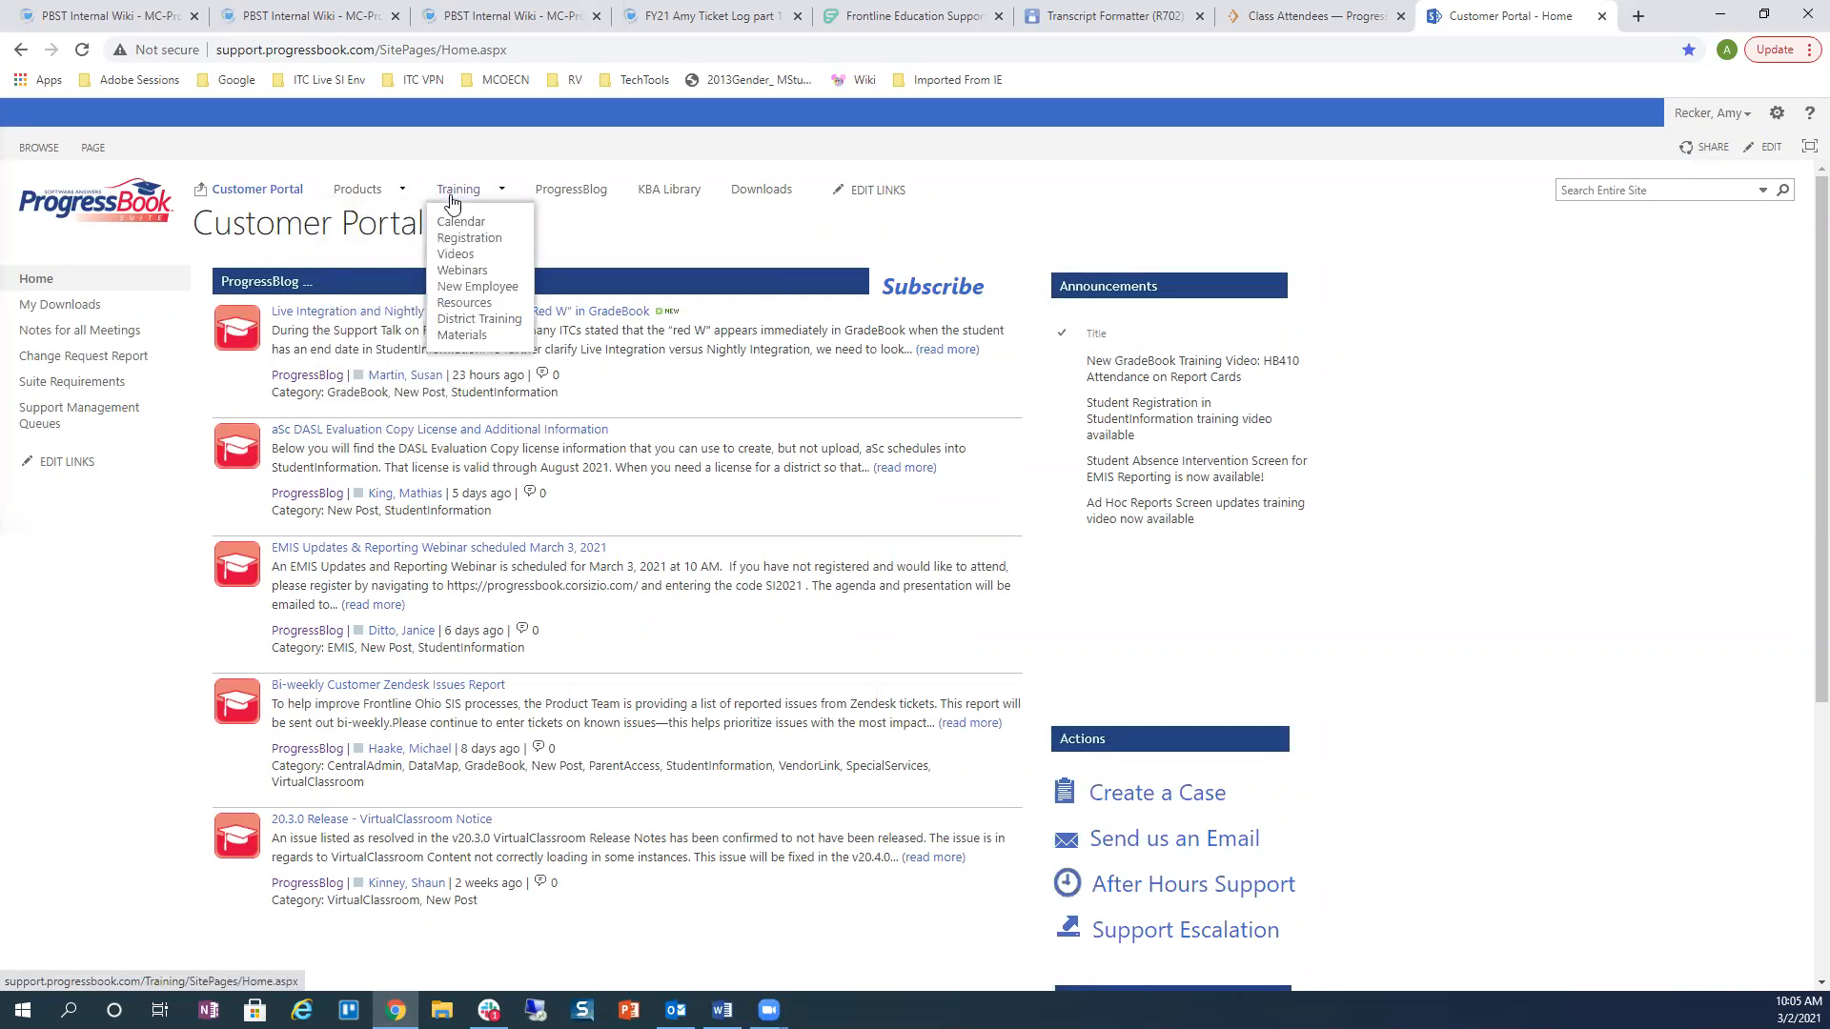
click(463, 272)
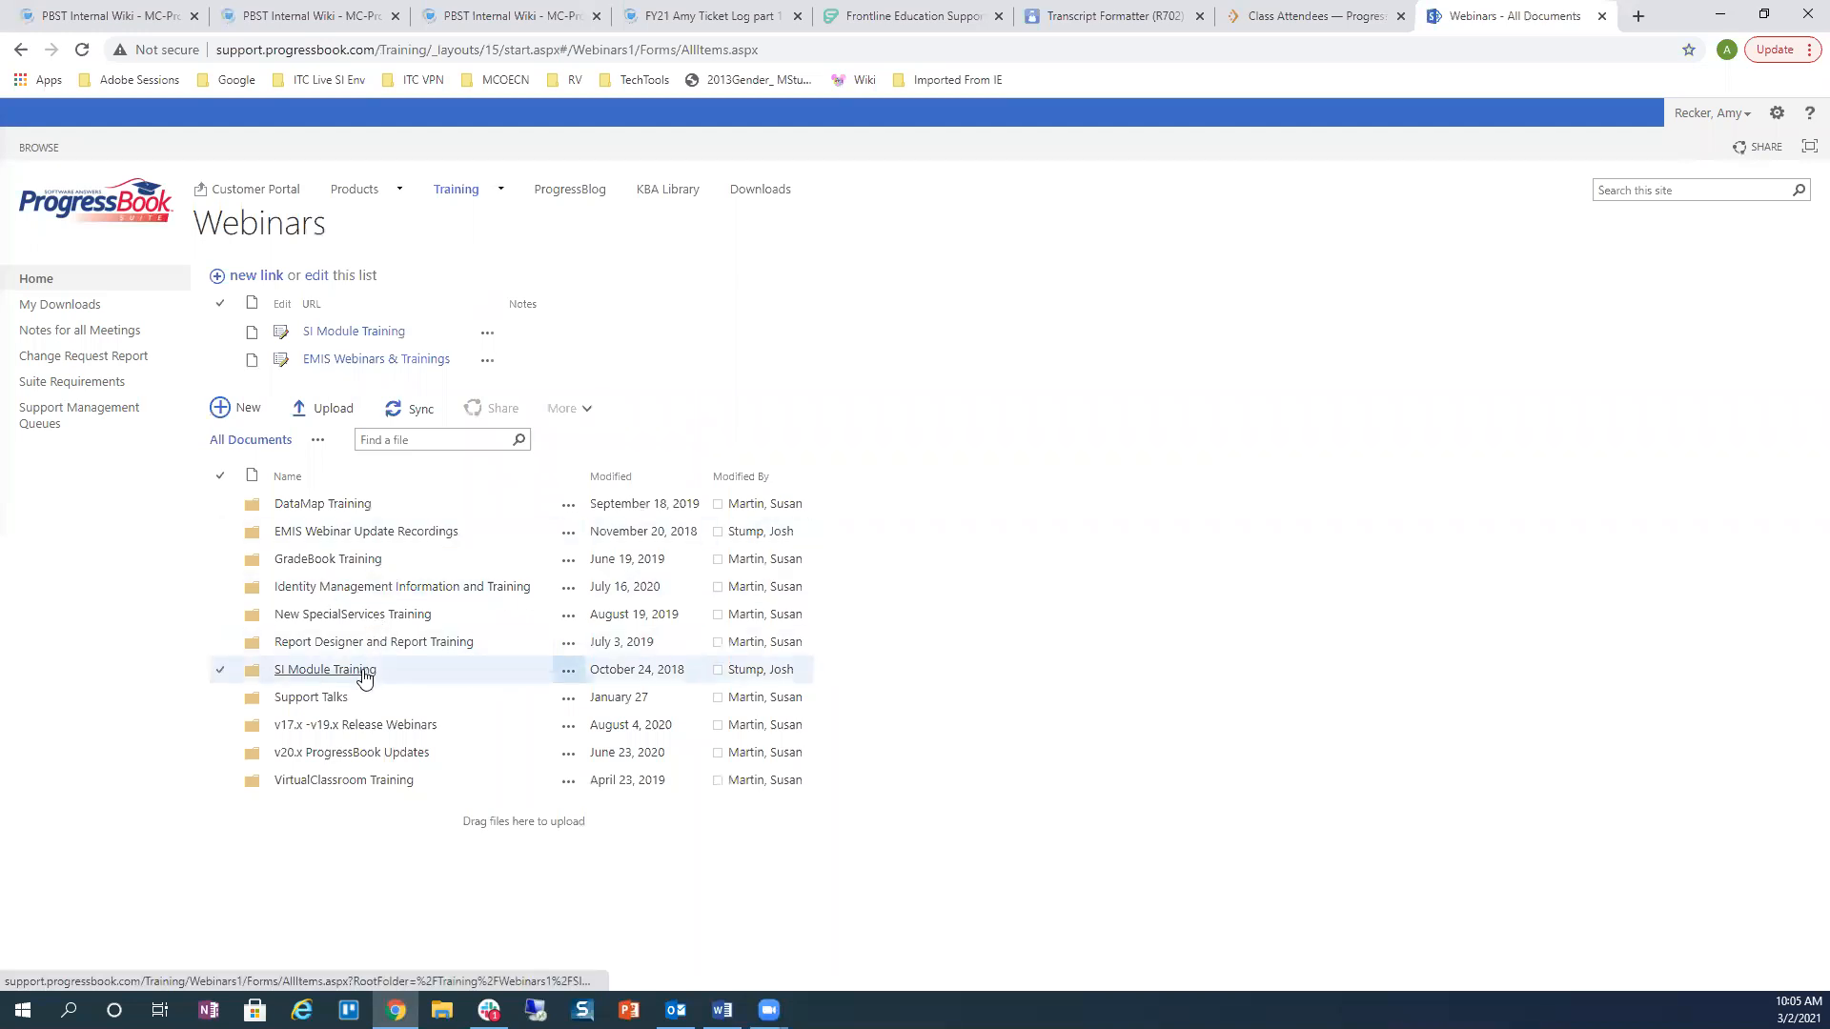
click(362, 673)
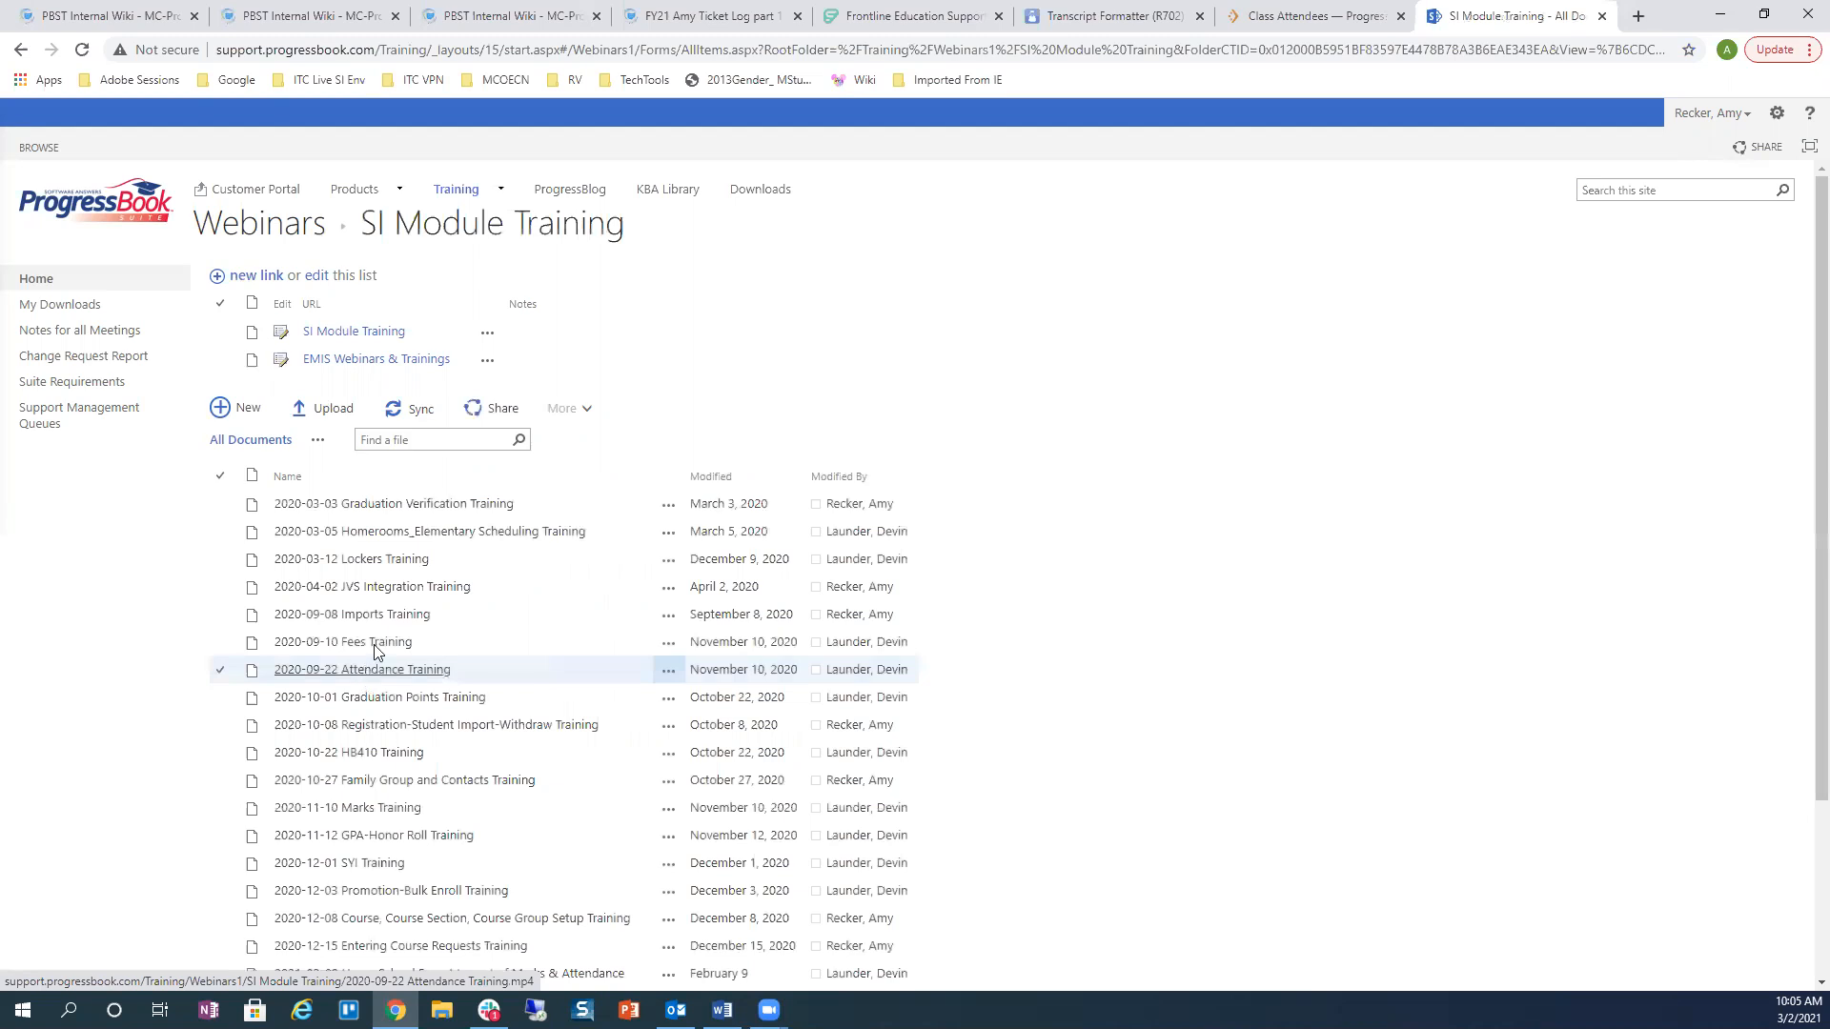
scroll(519, 591, down, 3)
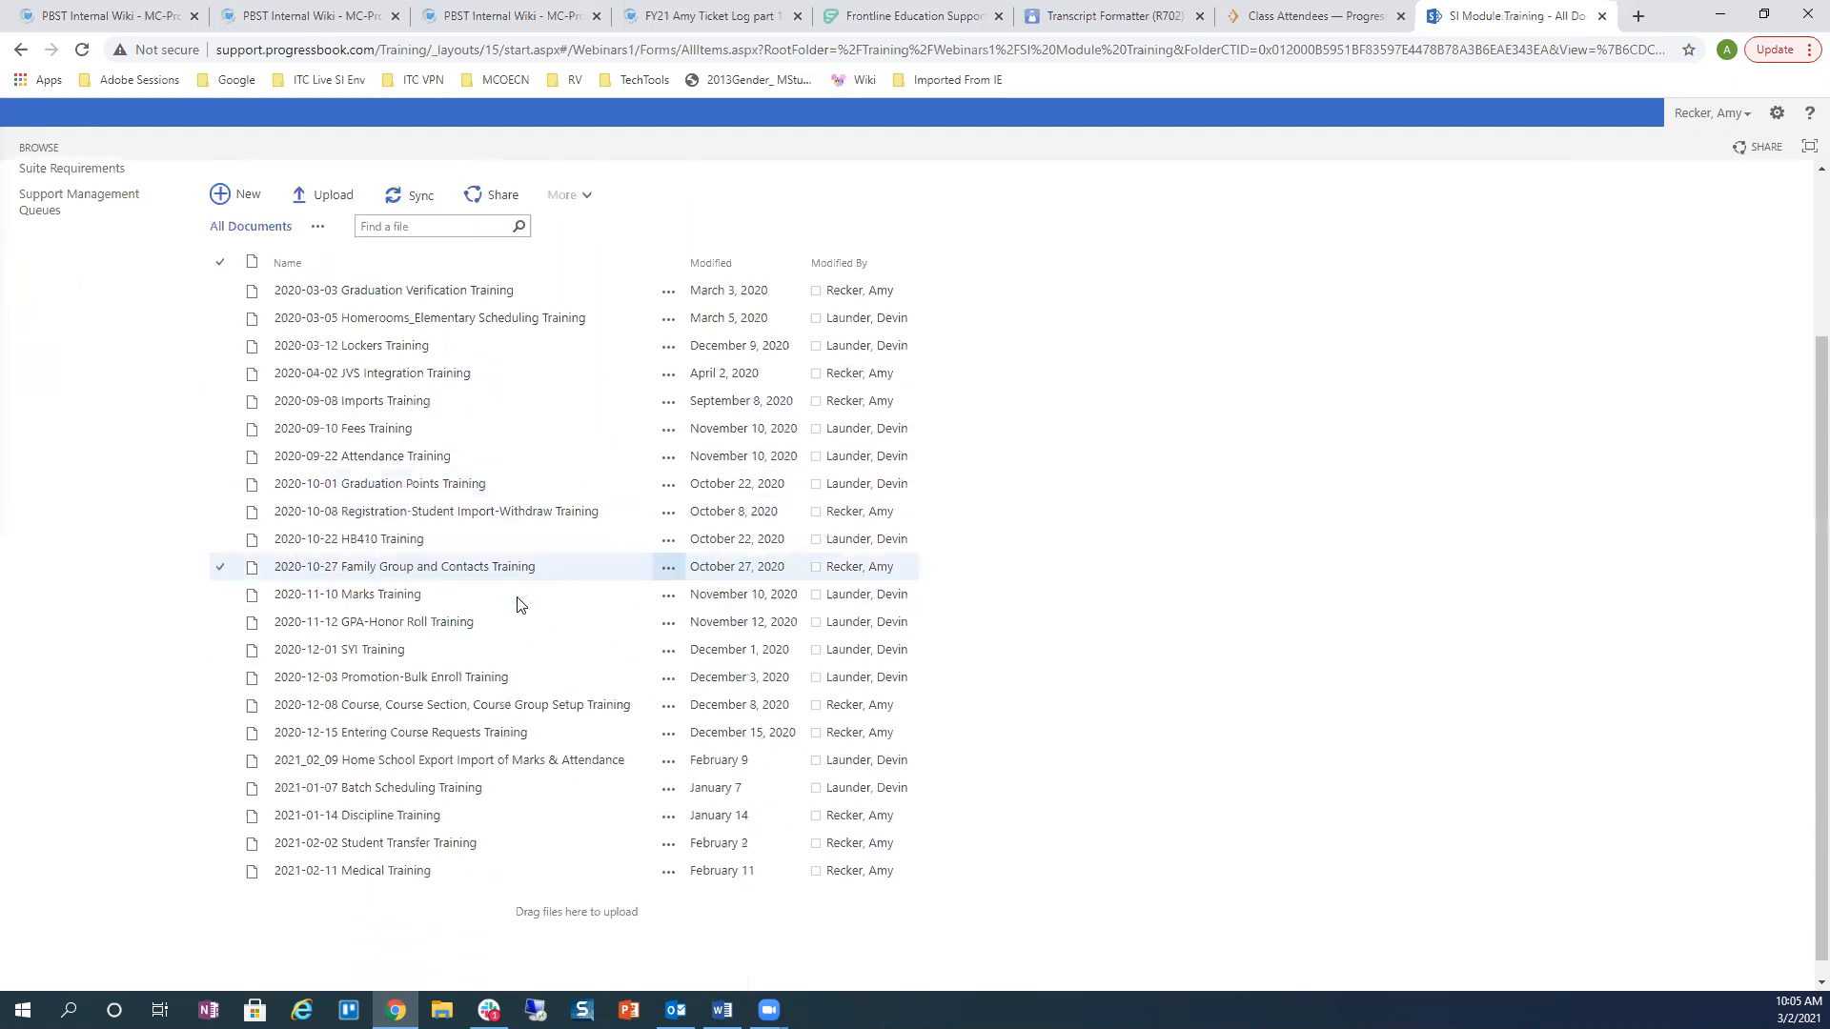